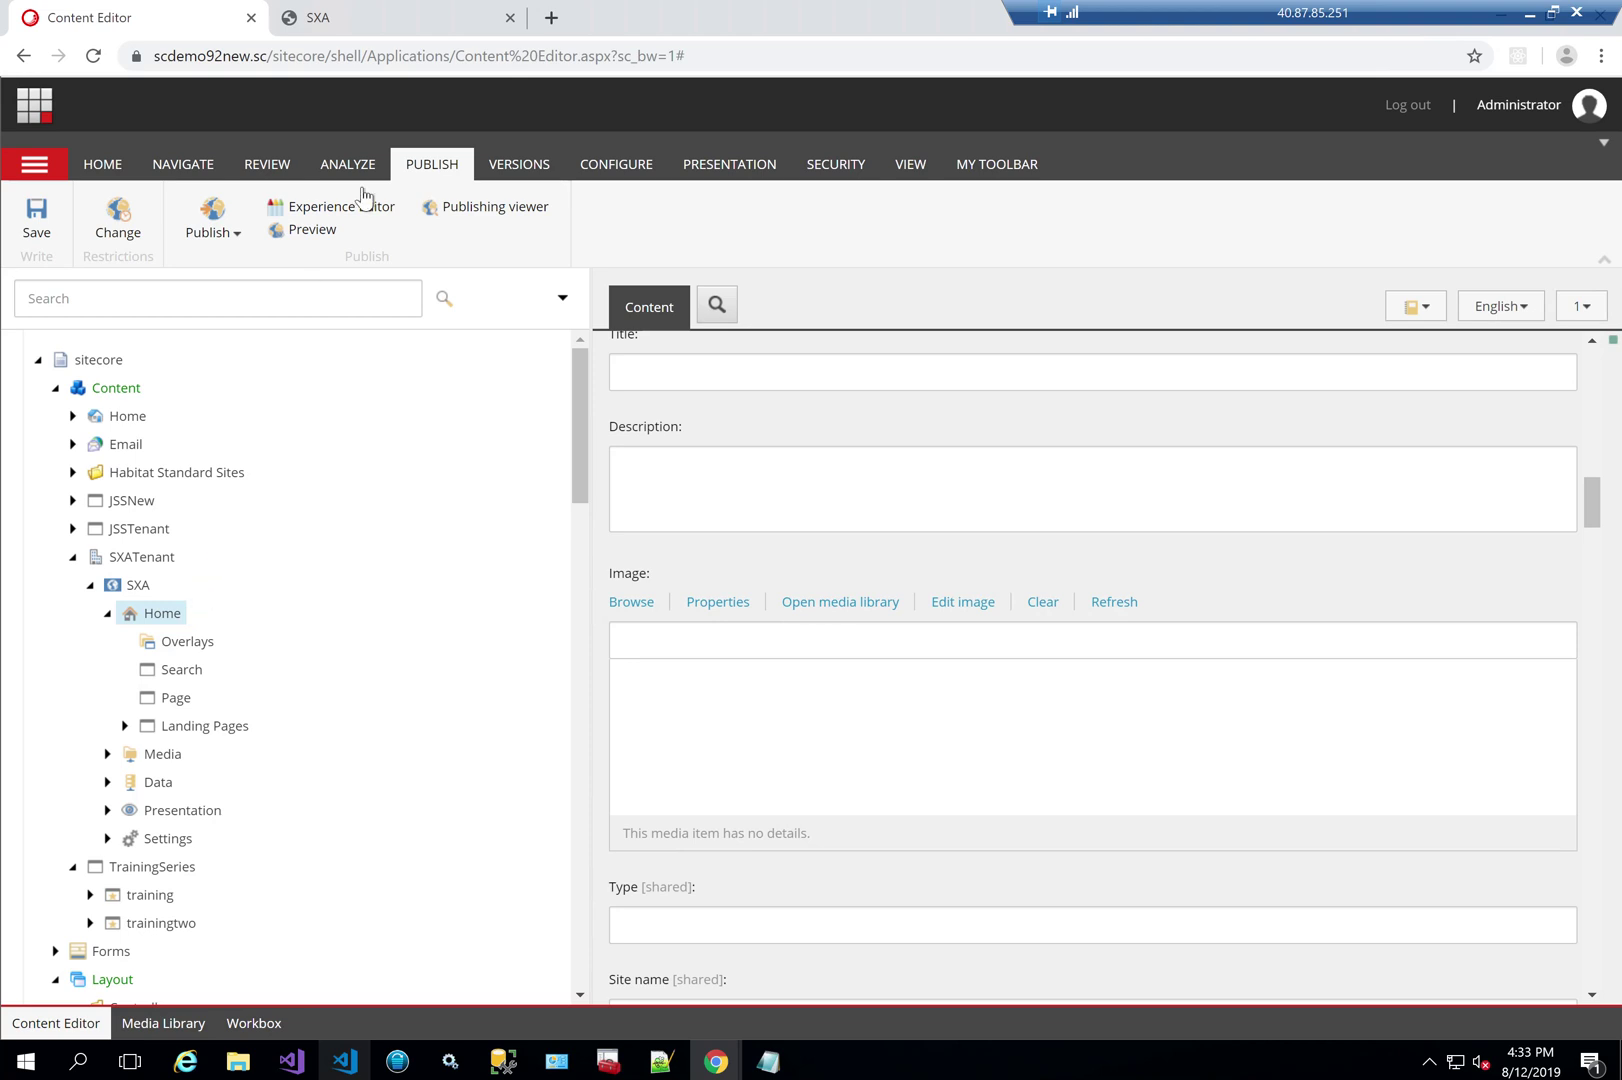
Step: Review the Source Type options in the Page List component's properties in the Experience Editor, then cancel without changes
left_click(344, 17)
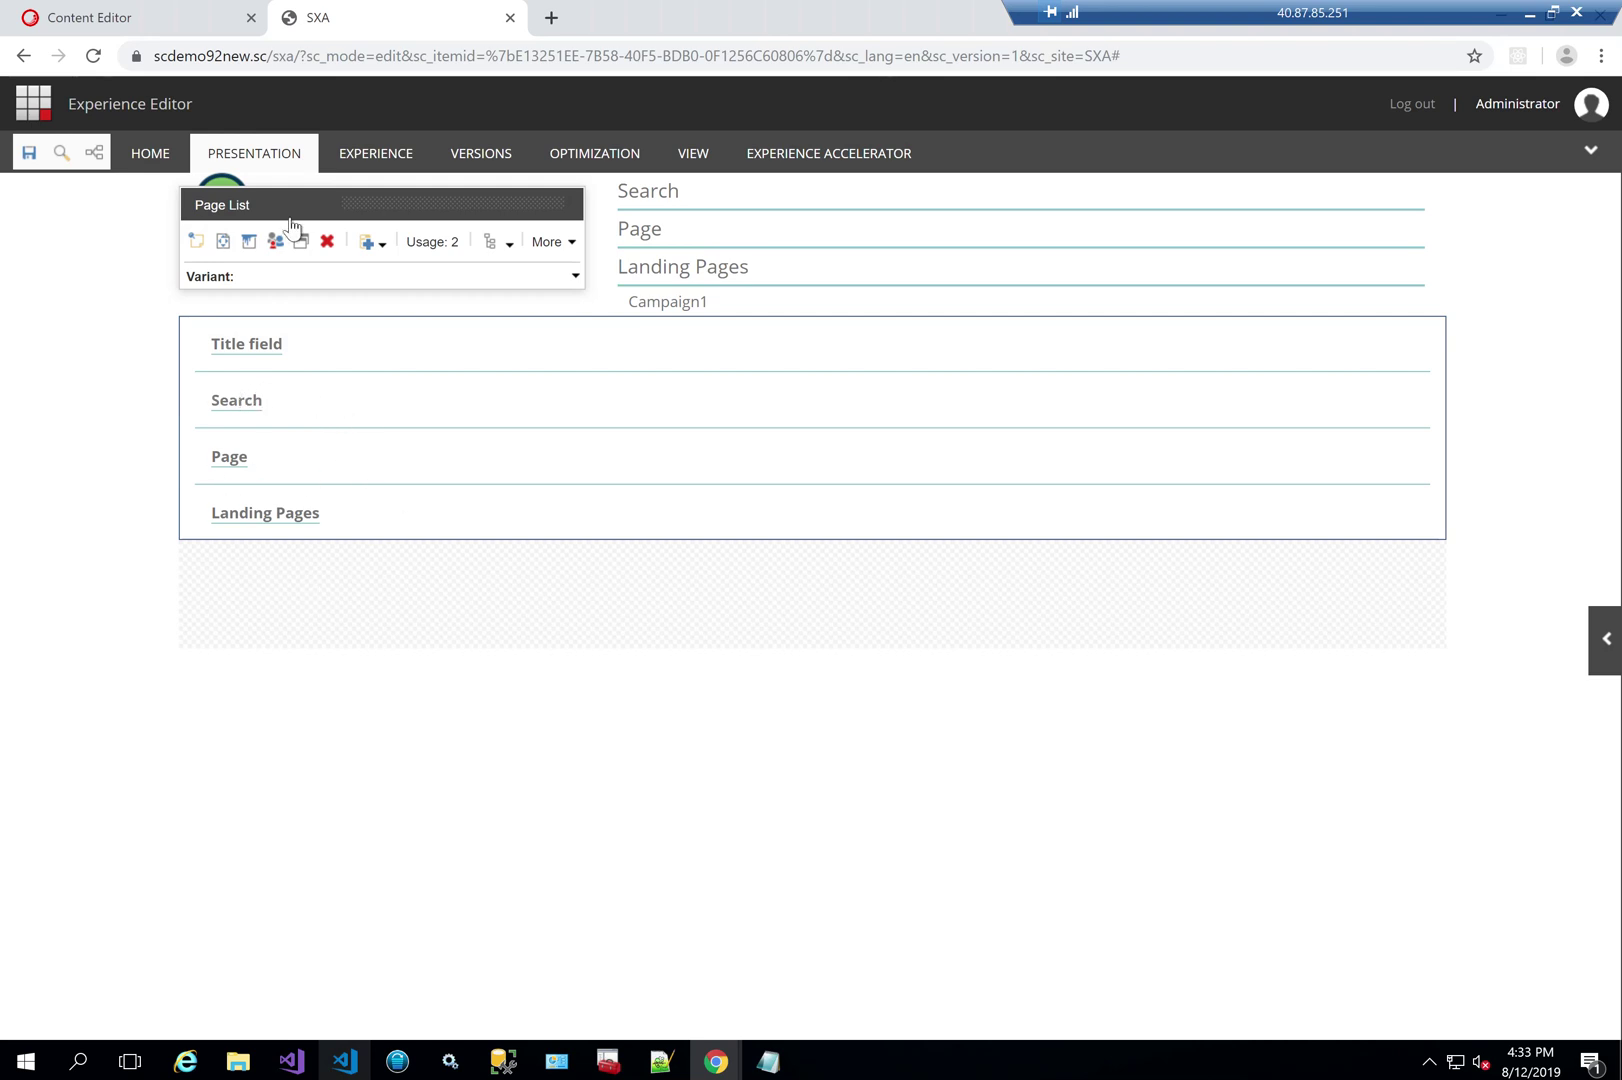
left_click(172, 10)
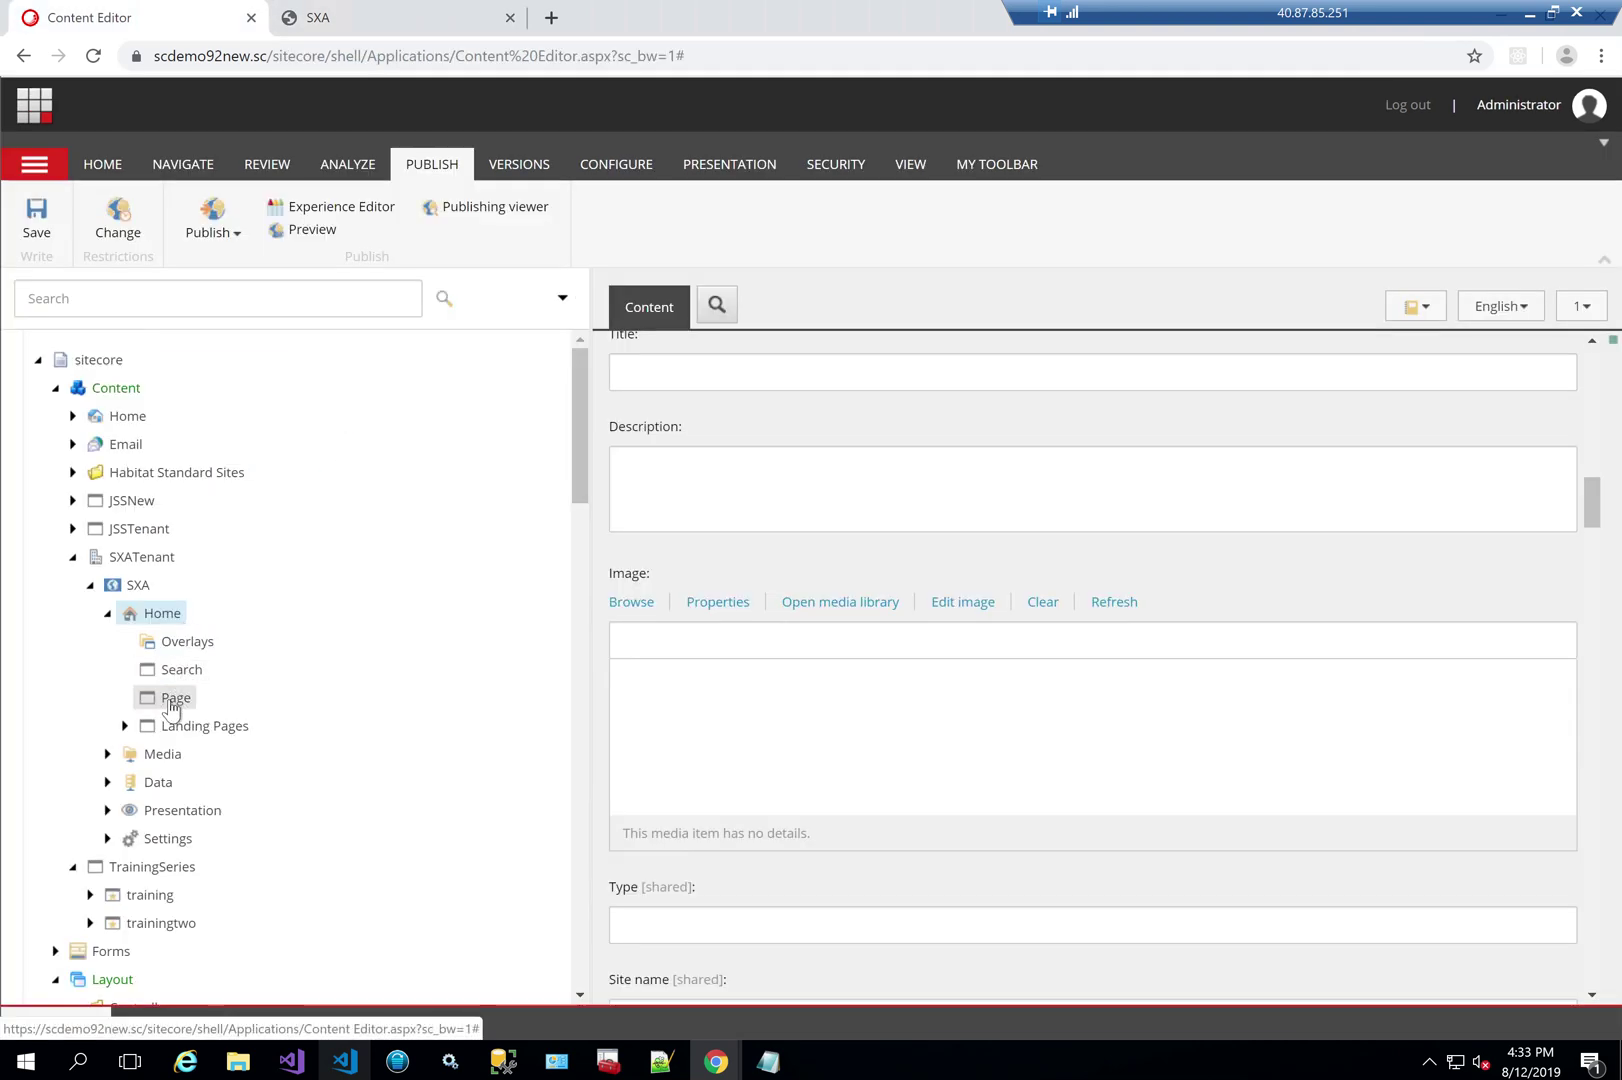
left_click(410, 14)
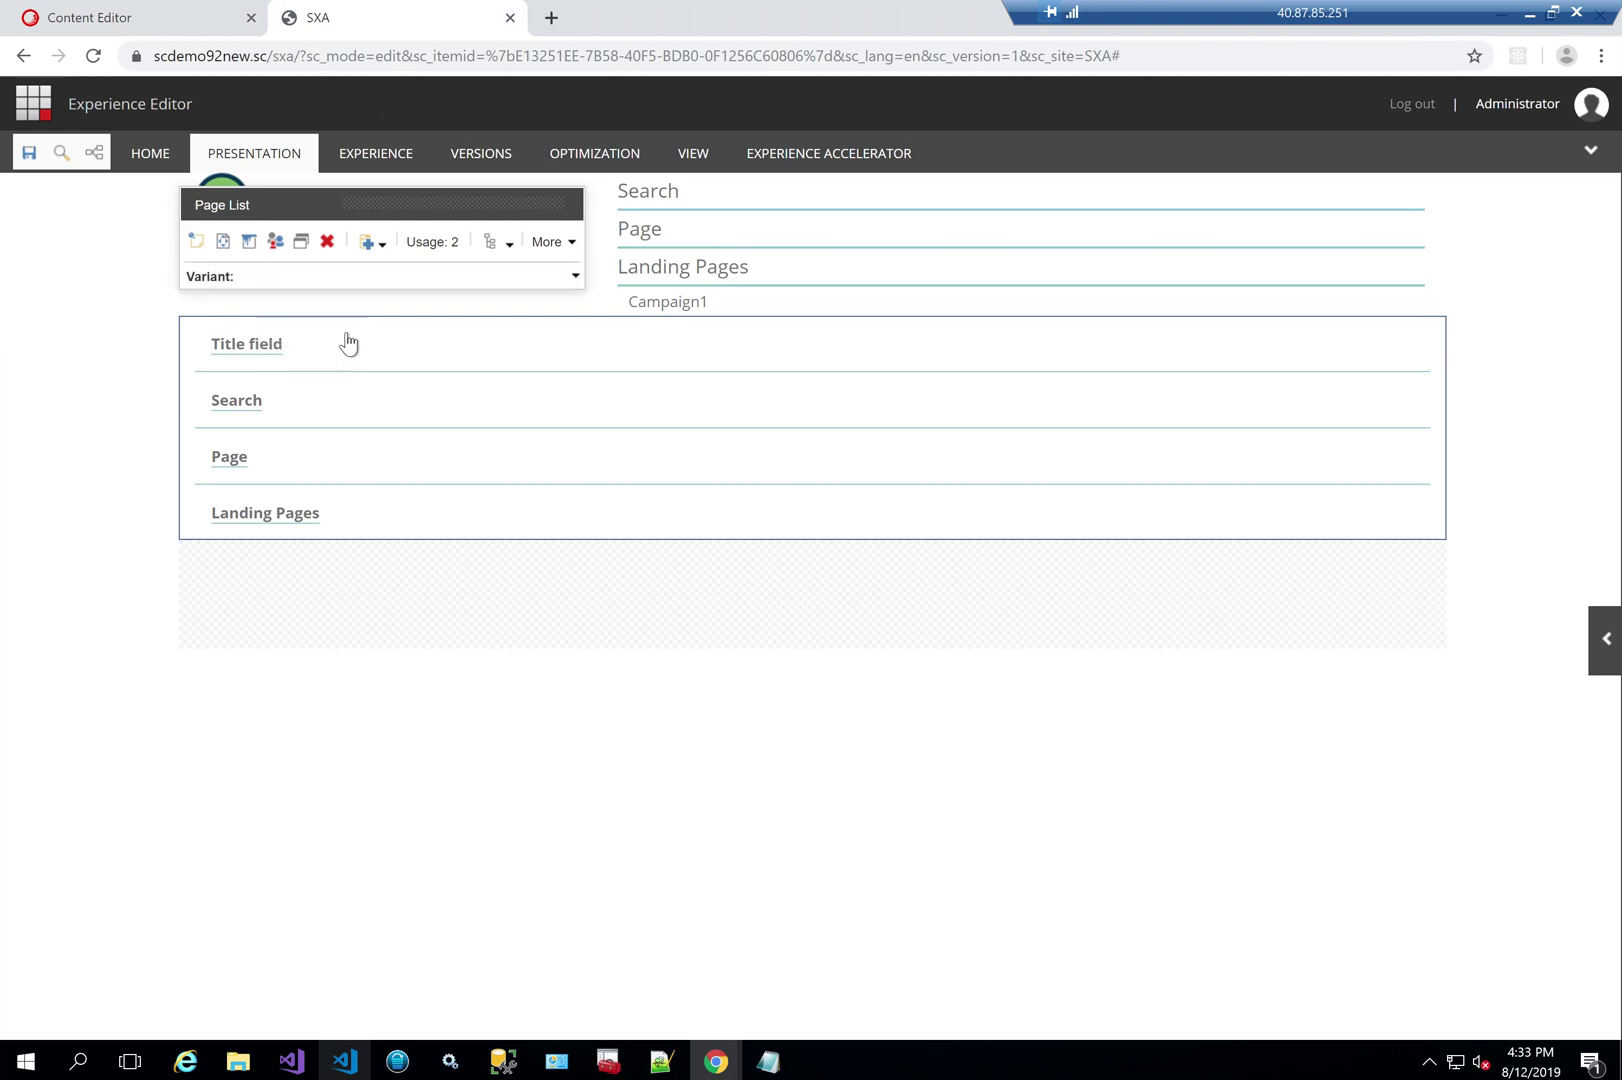
left_click(573, 244)
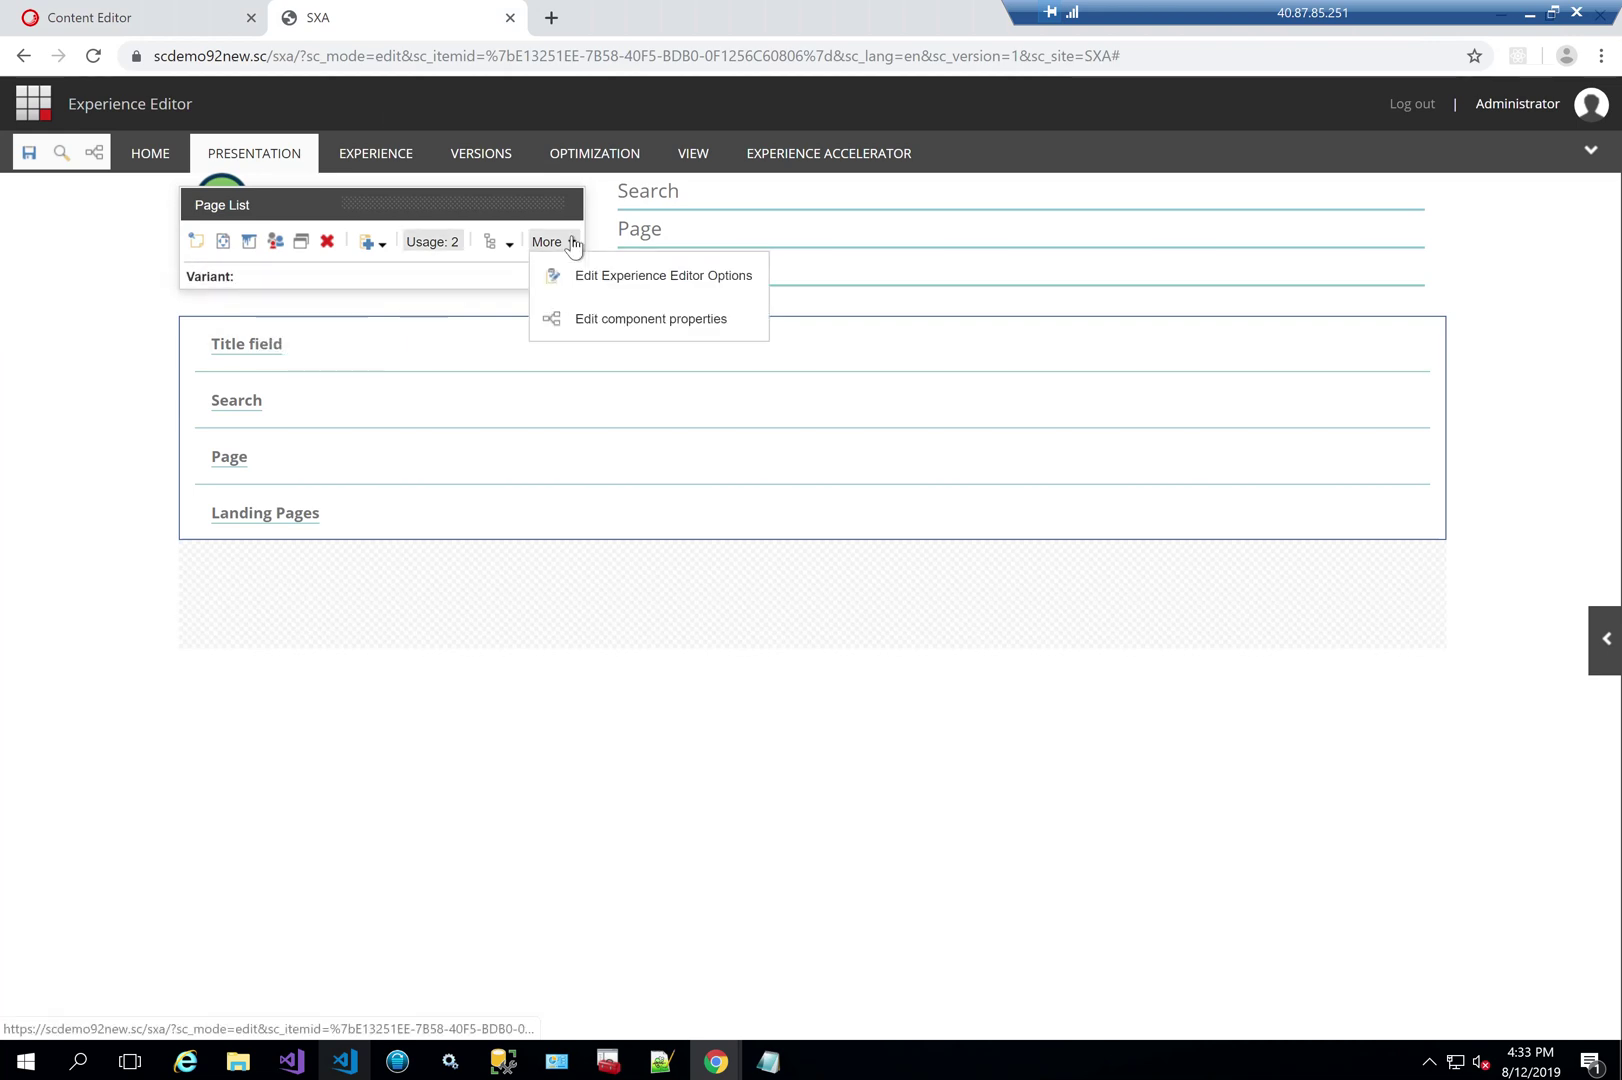
left_click(611, 321)
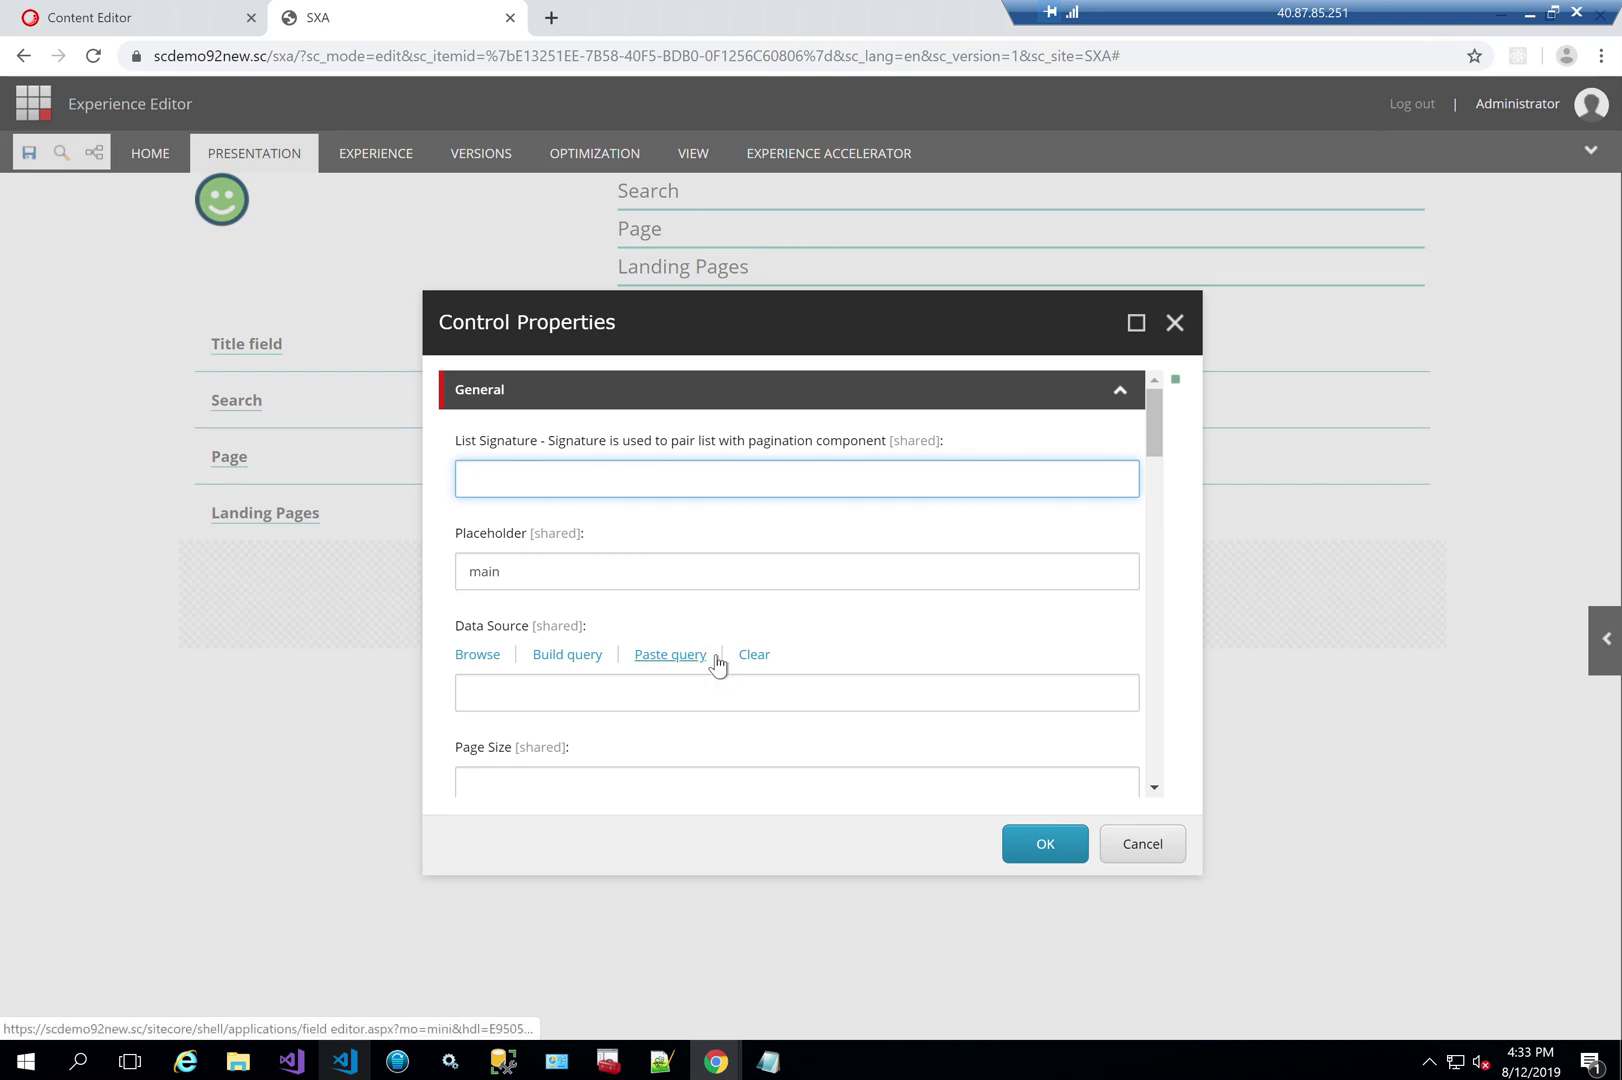
scroll(713, 663, "down", 5)
scroll(720, 663, "down", 3)
scroll(717, 663, "up", 4)
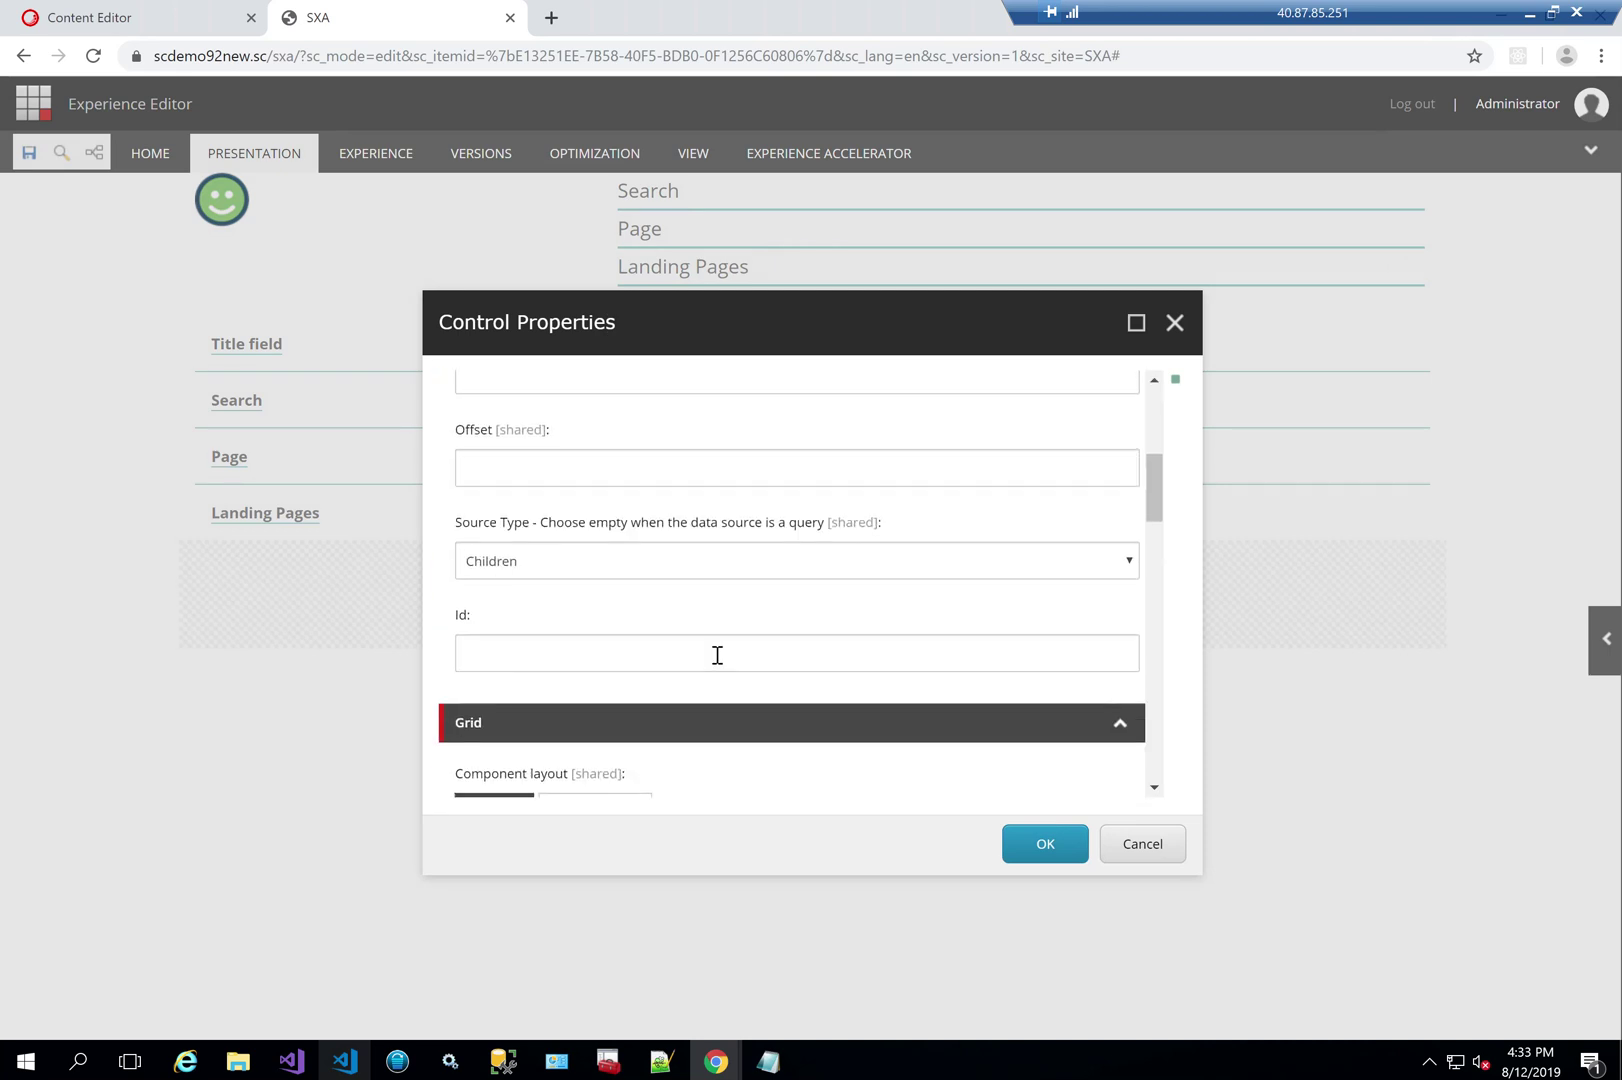
left_click(549, 562)
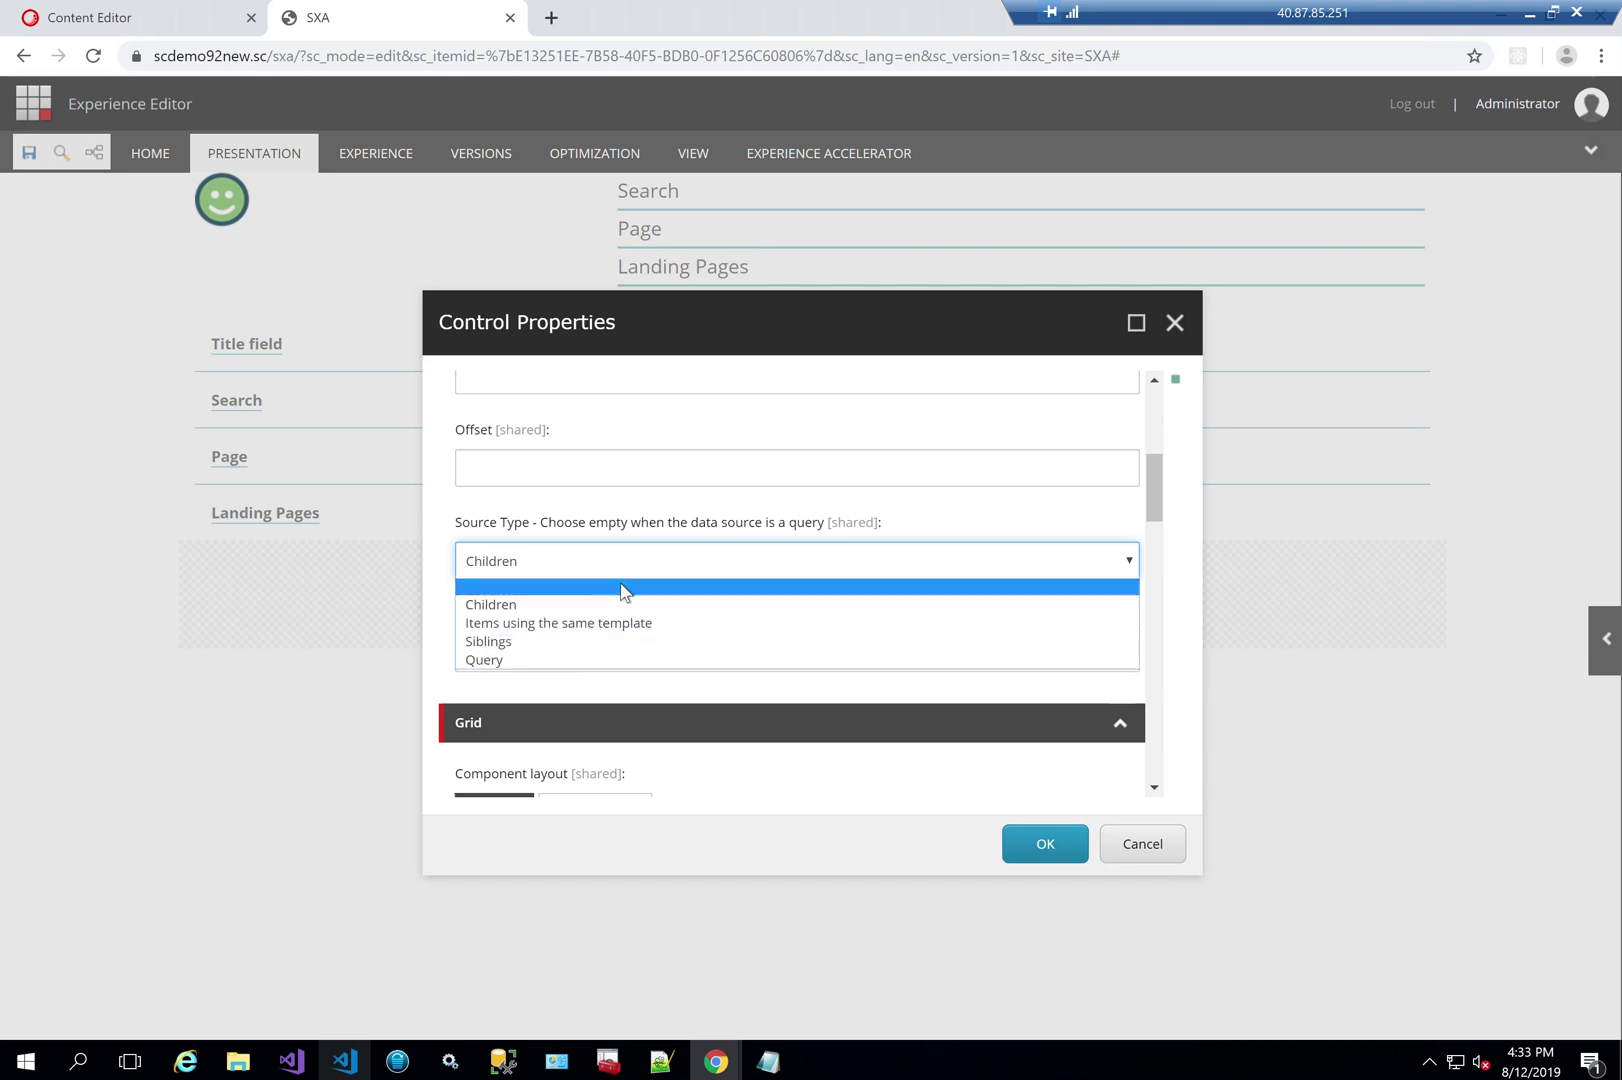
left_click(1140, 845)
left_click(1140, 845)
Step: In the Content Editor, open the existing Query item in Item Queries under the SXA site's Settings
left_click(150, 17)
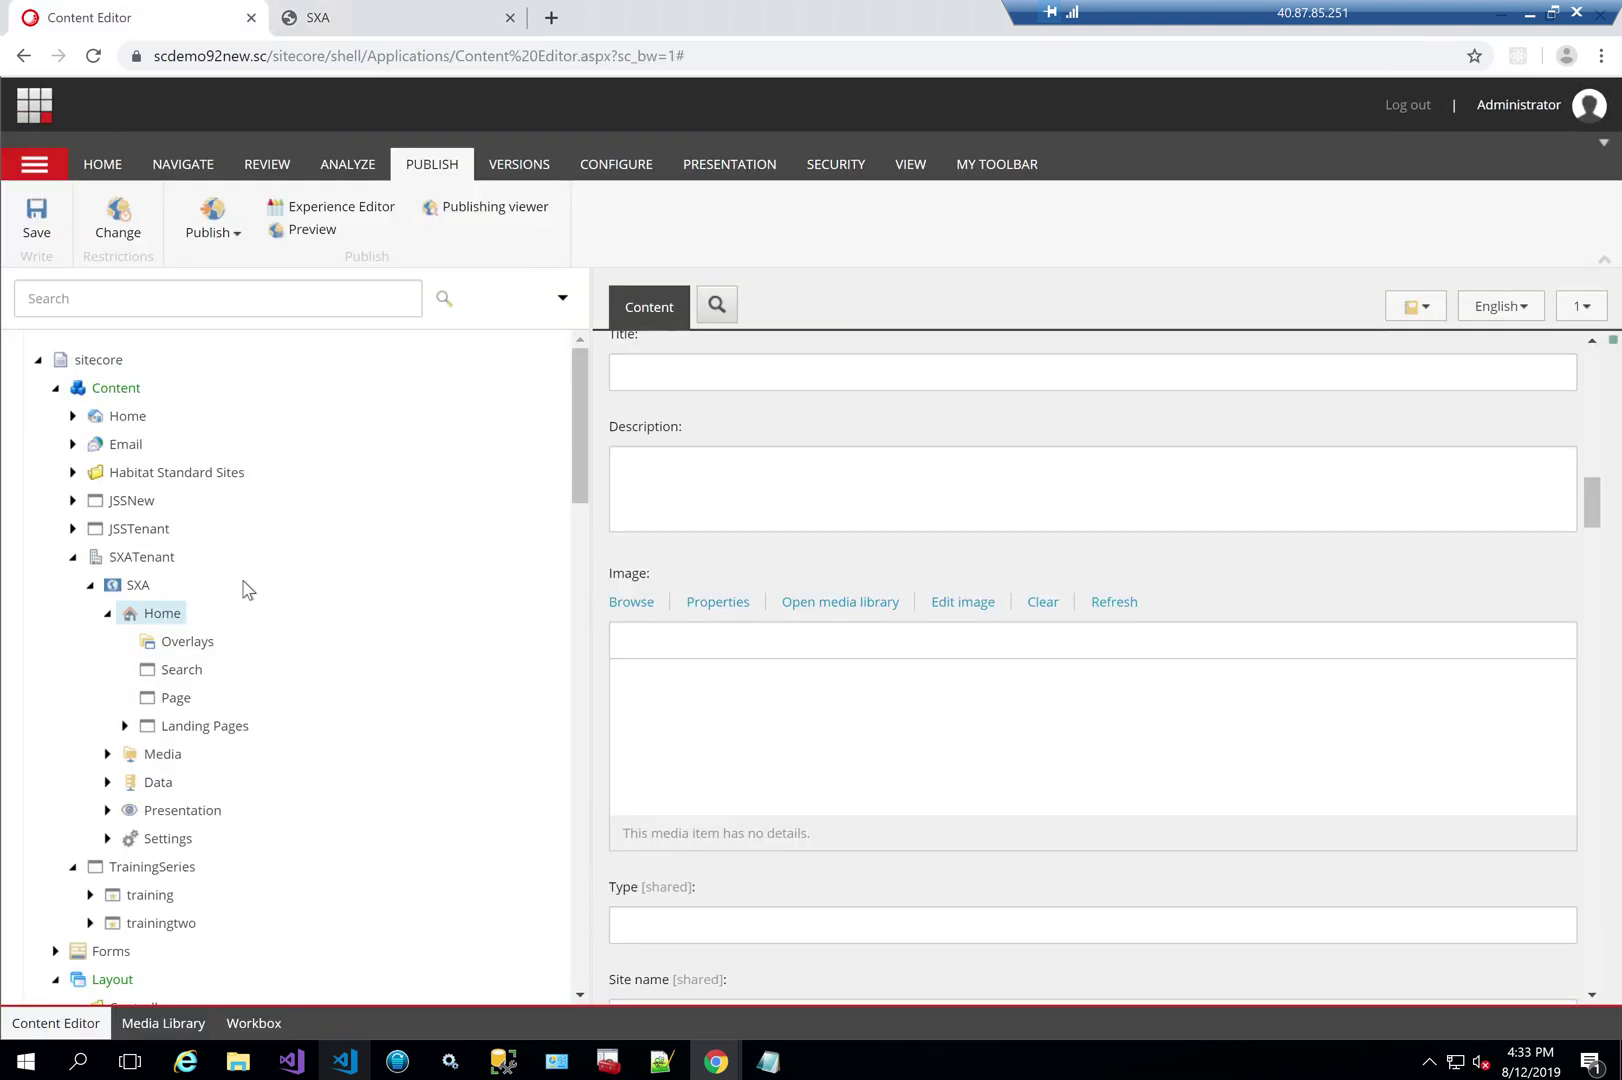
left_click(107, 838)
scroll(266, 834, "down", 3)
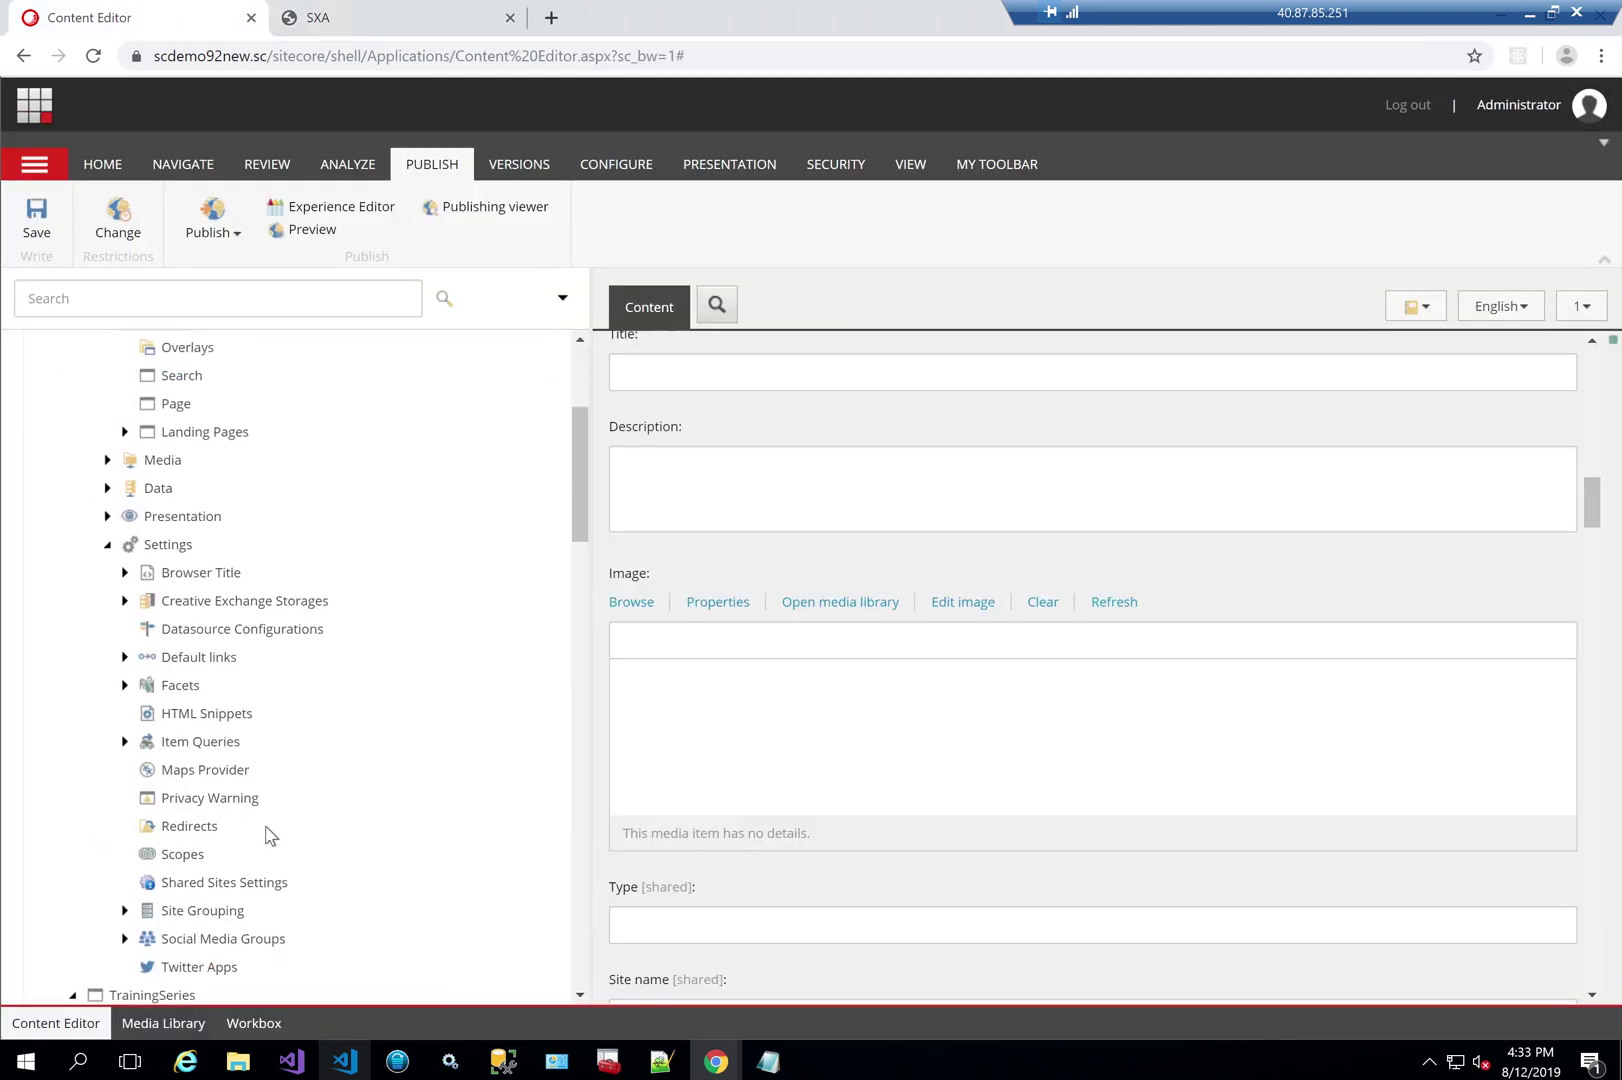
scroll(270, 836, "down", 2)
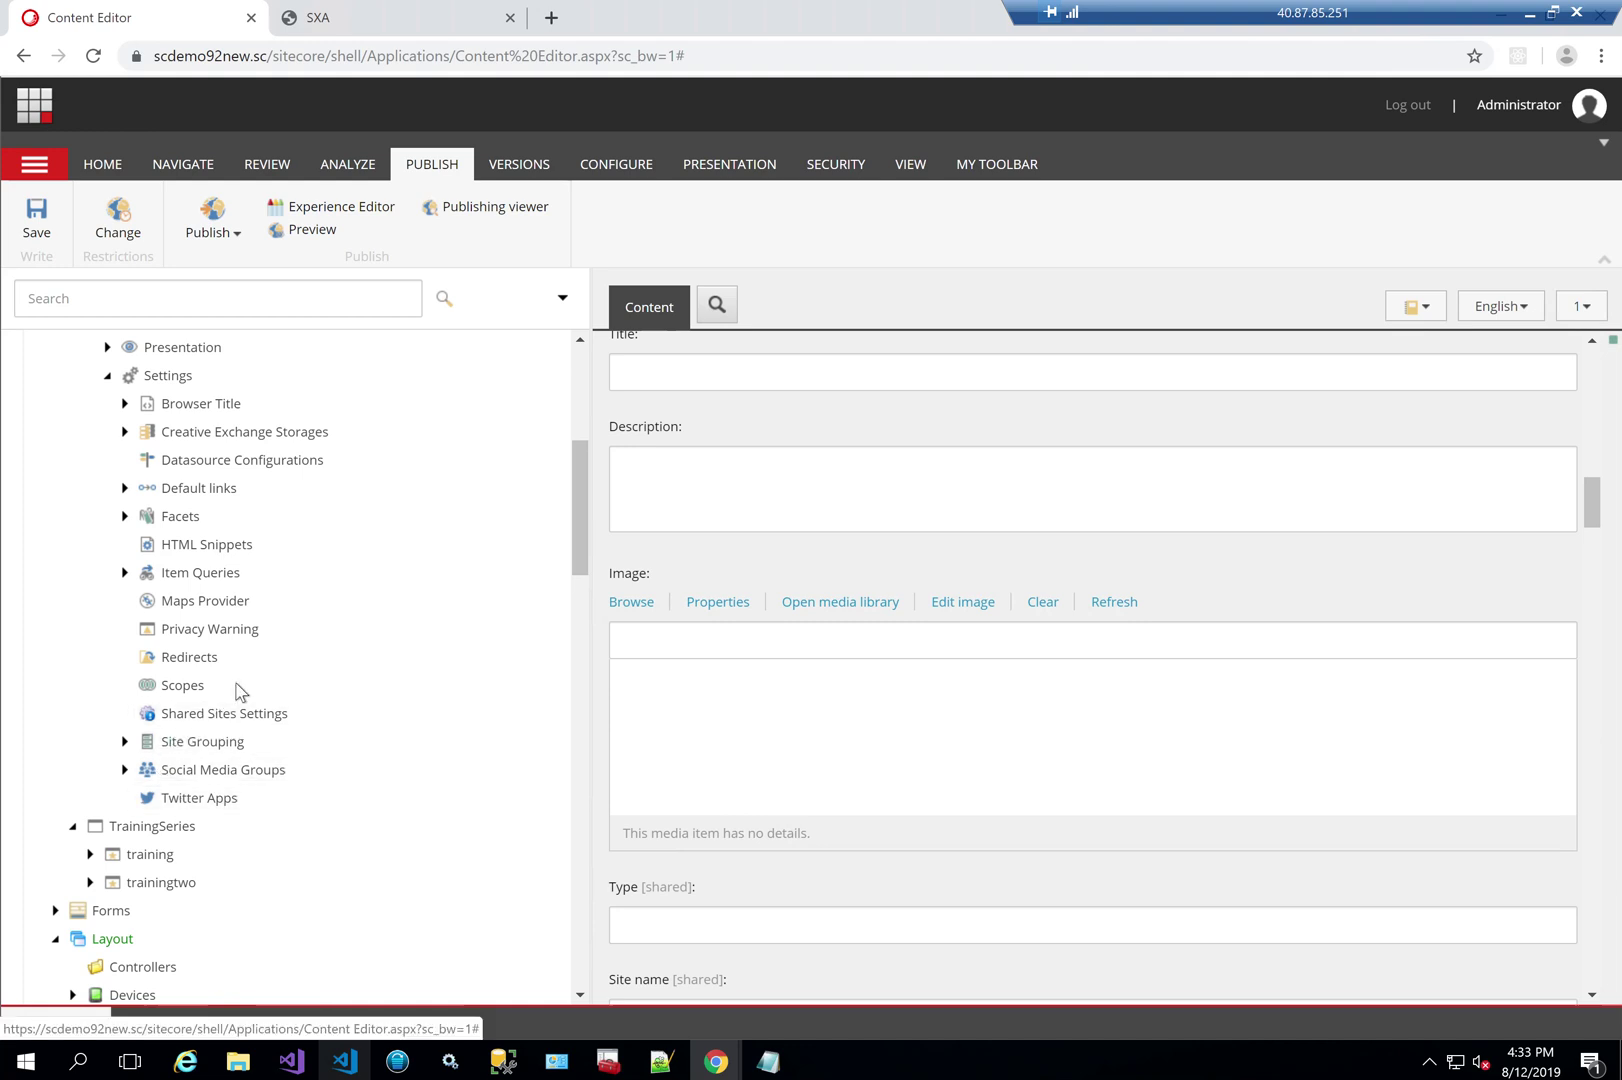
scroll(170, 695, "up", 1)
left_click(125, 648)
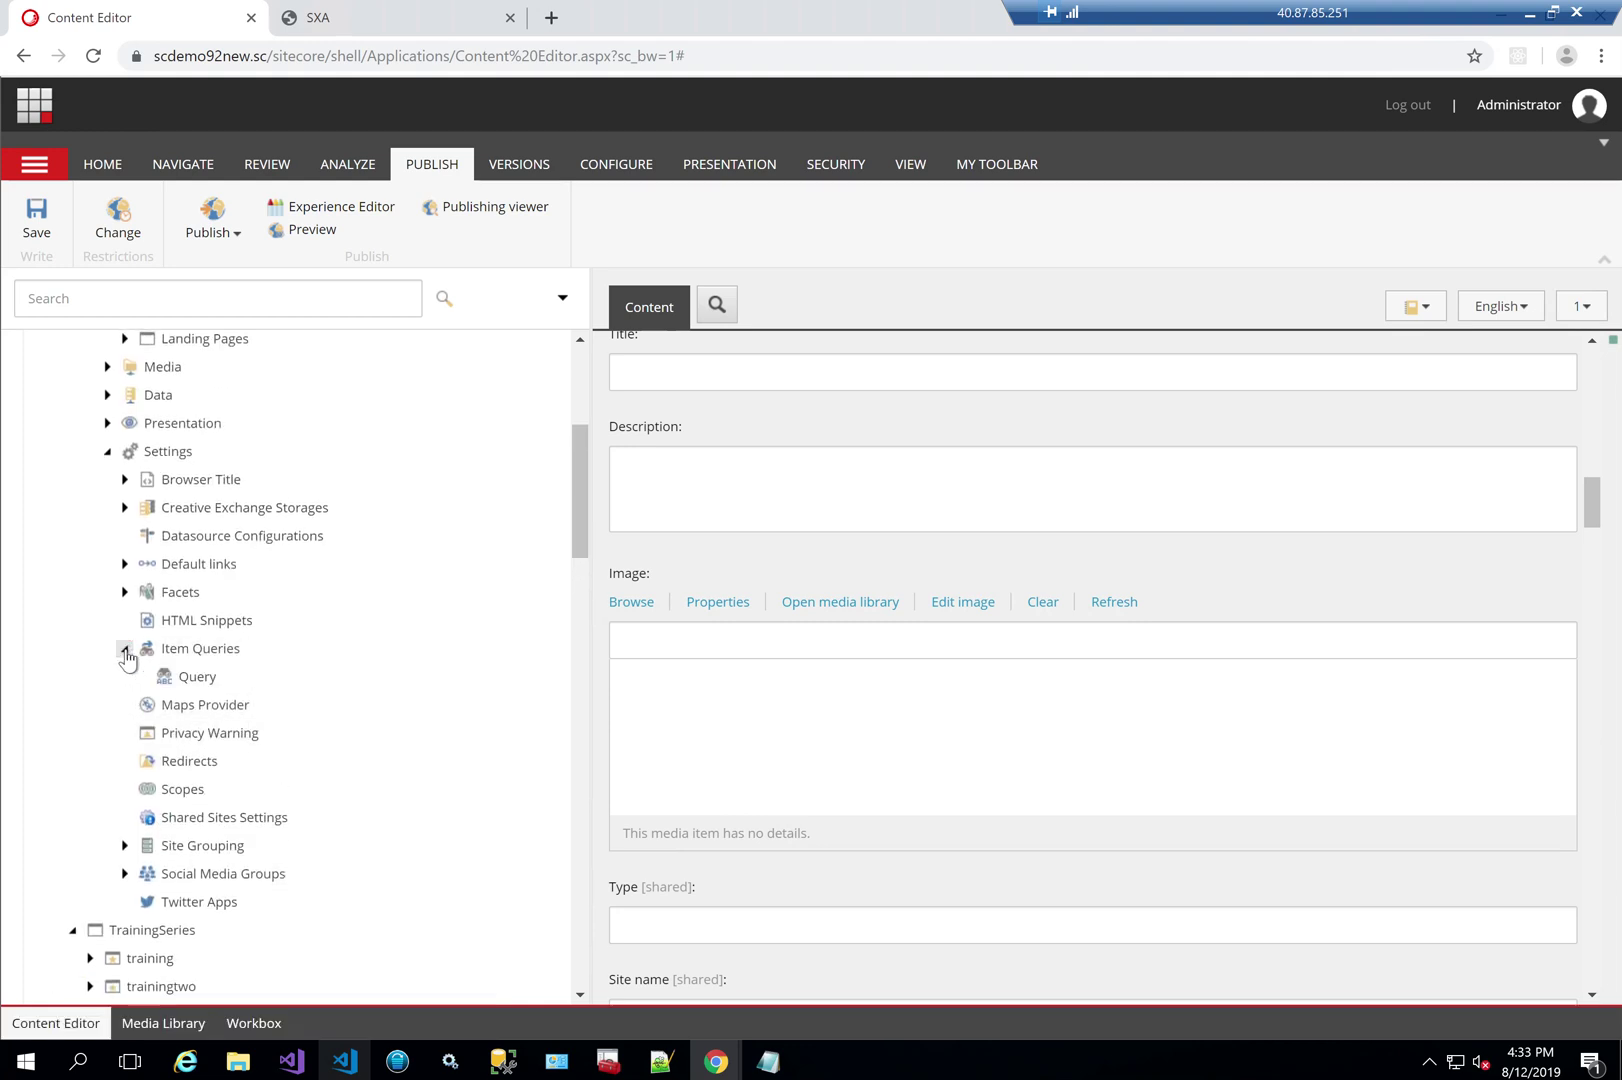
left_click(195, 677)
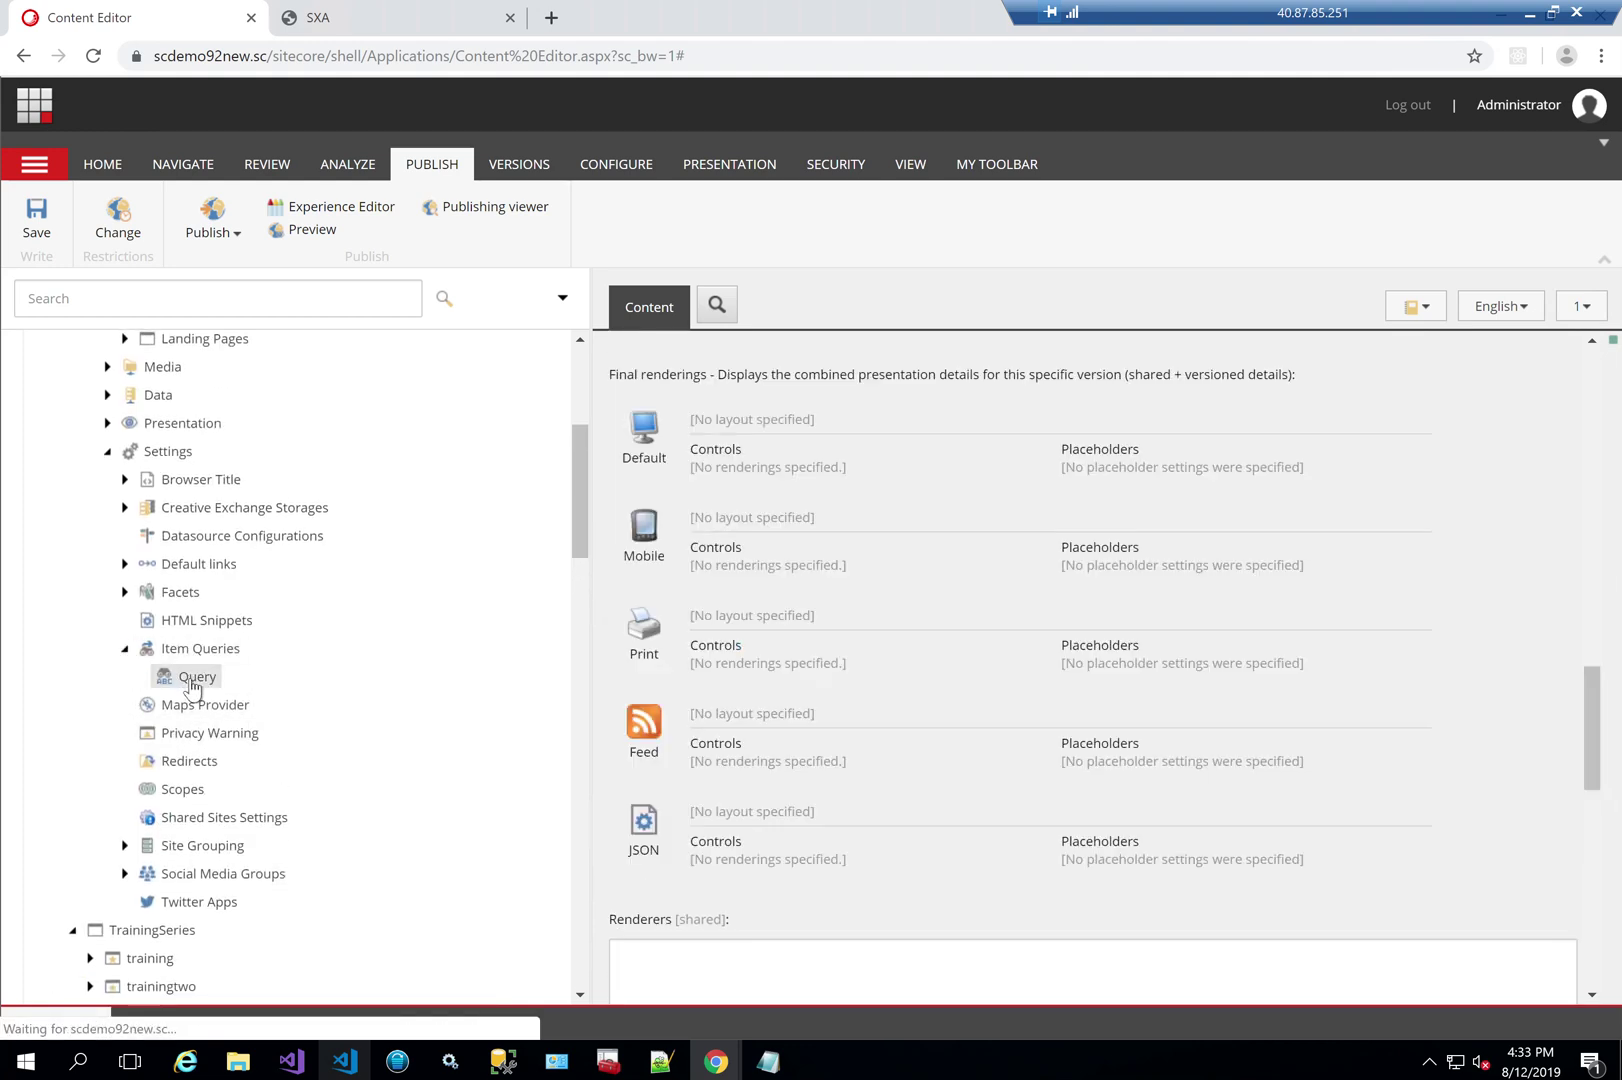
scroll(757, 641, "up", 10)
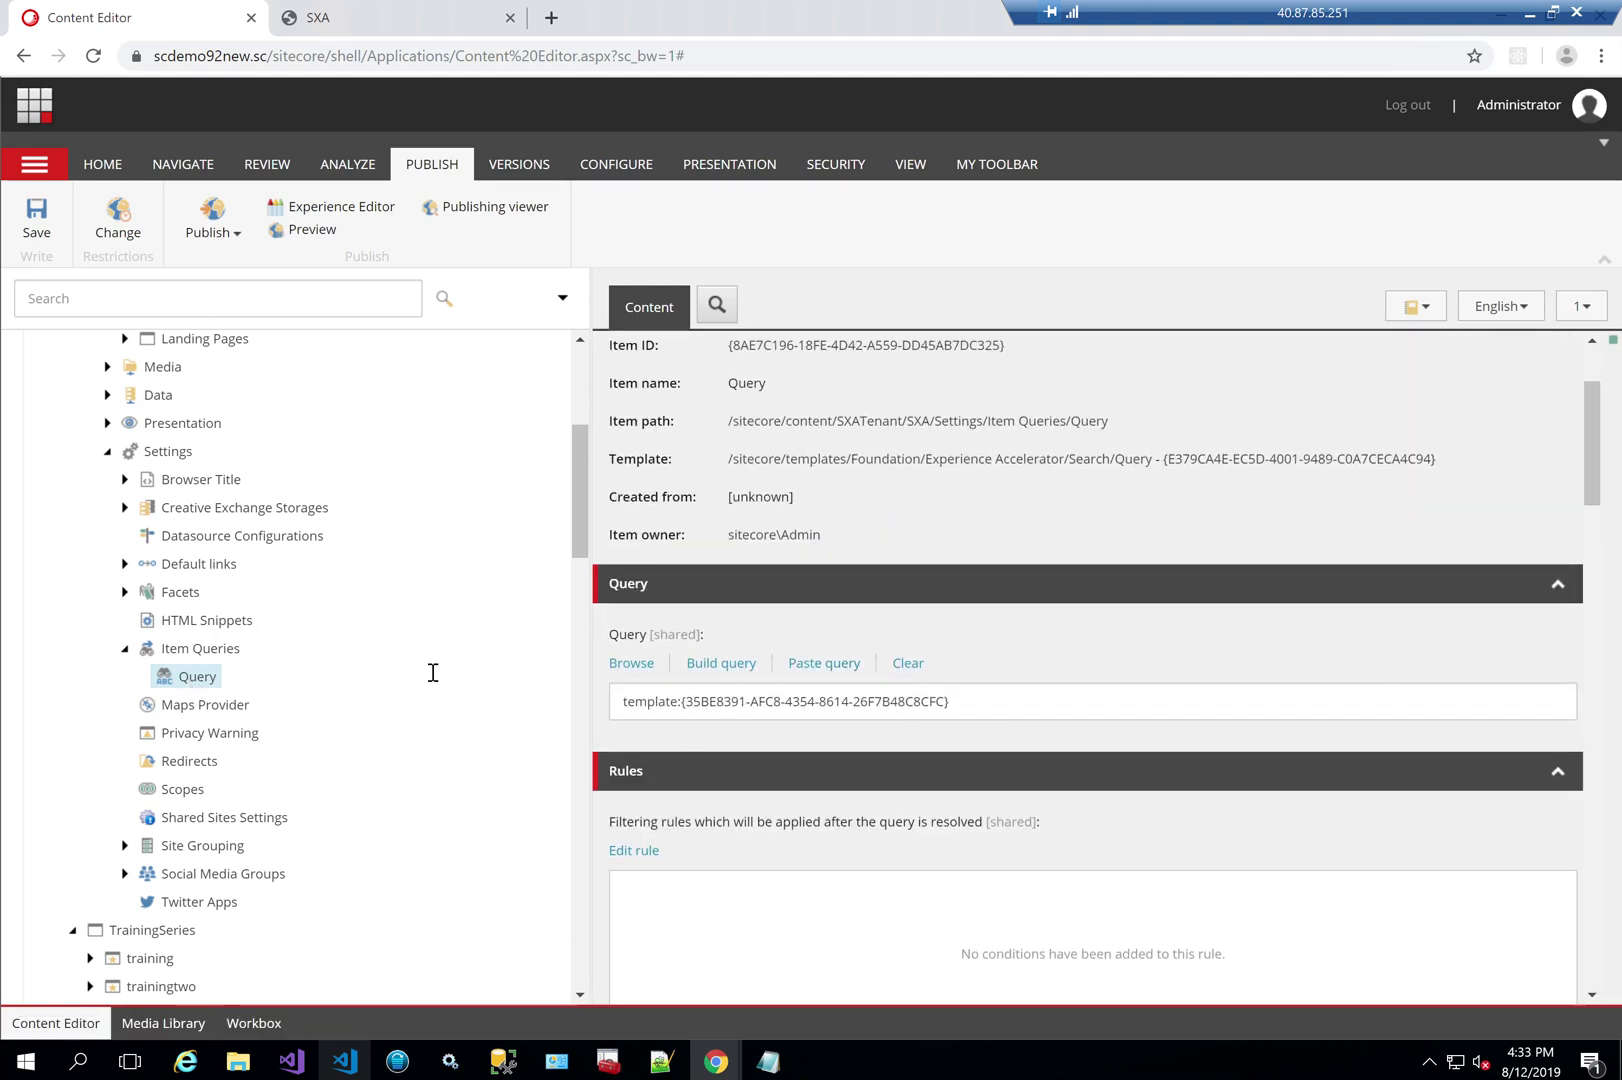
Step: Insert a new query item named SXA Query under Item Queries in the SXA site's Settings
right_click(195, 648)
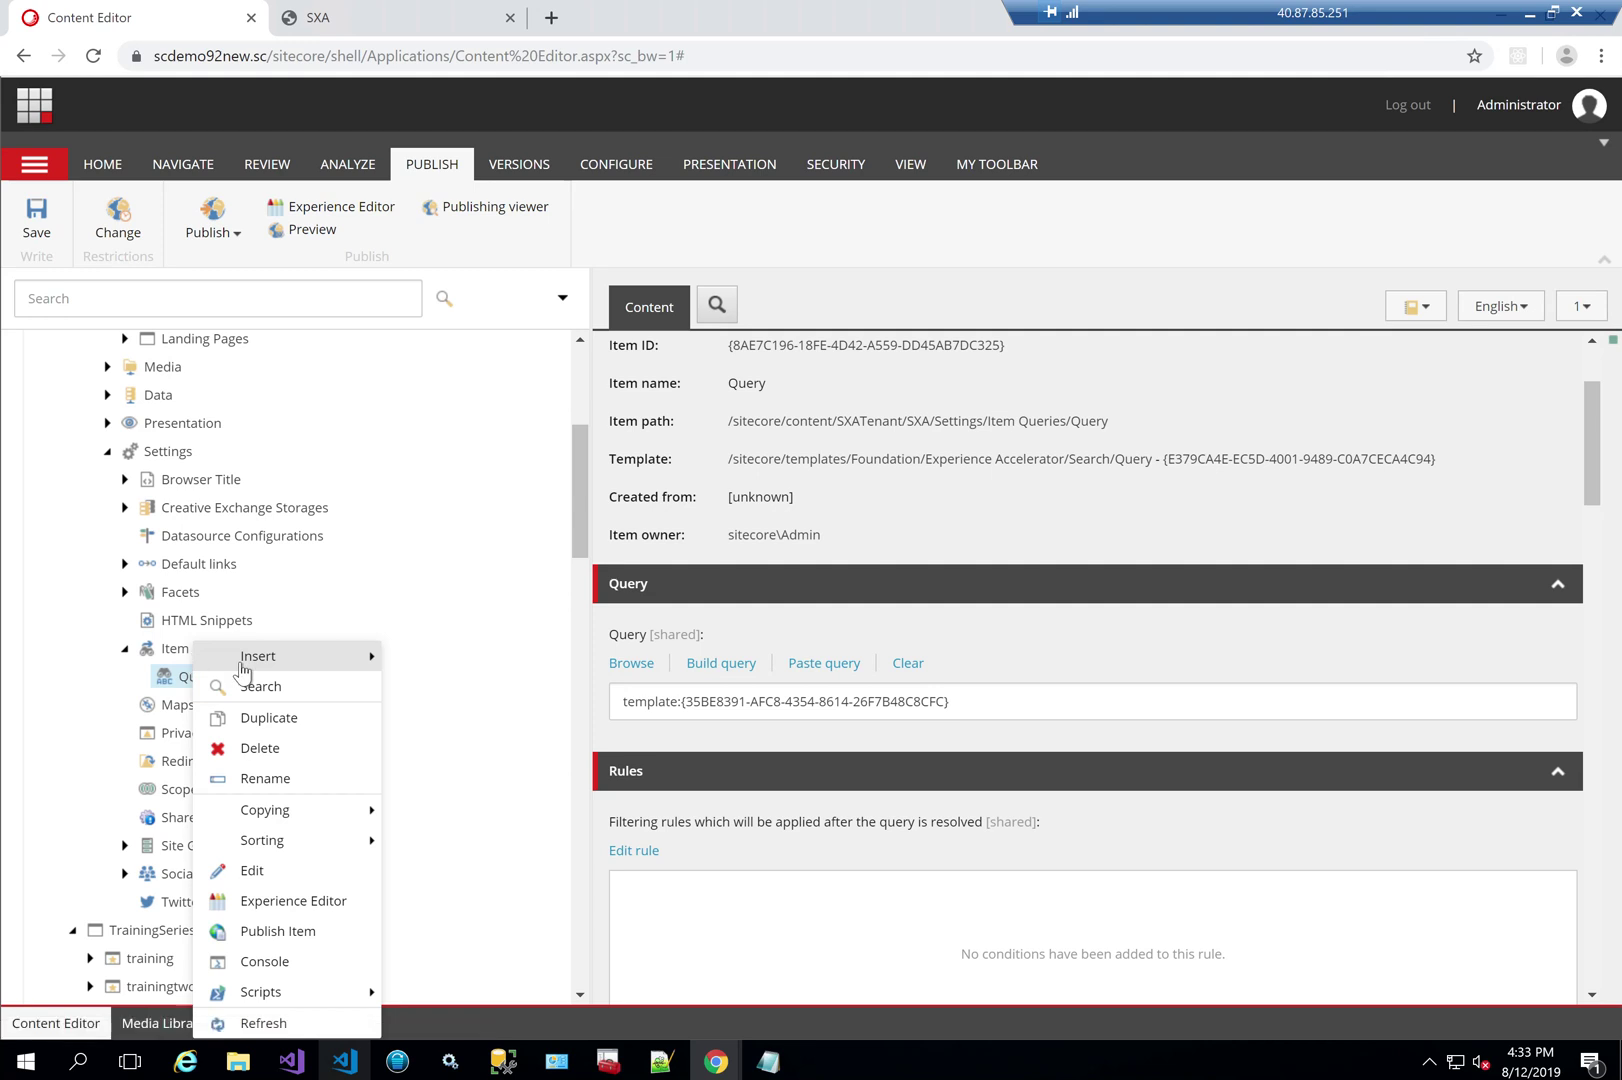
mouse_move(242, 660)
left_click(437, 658)
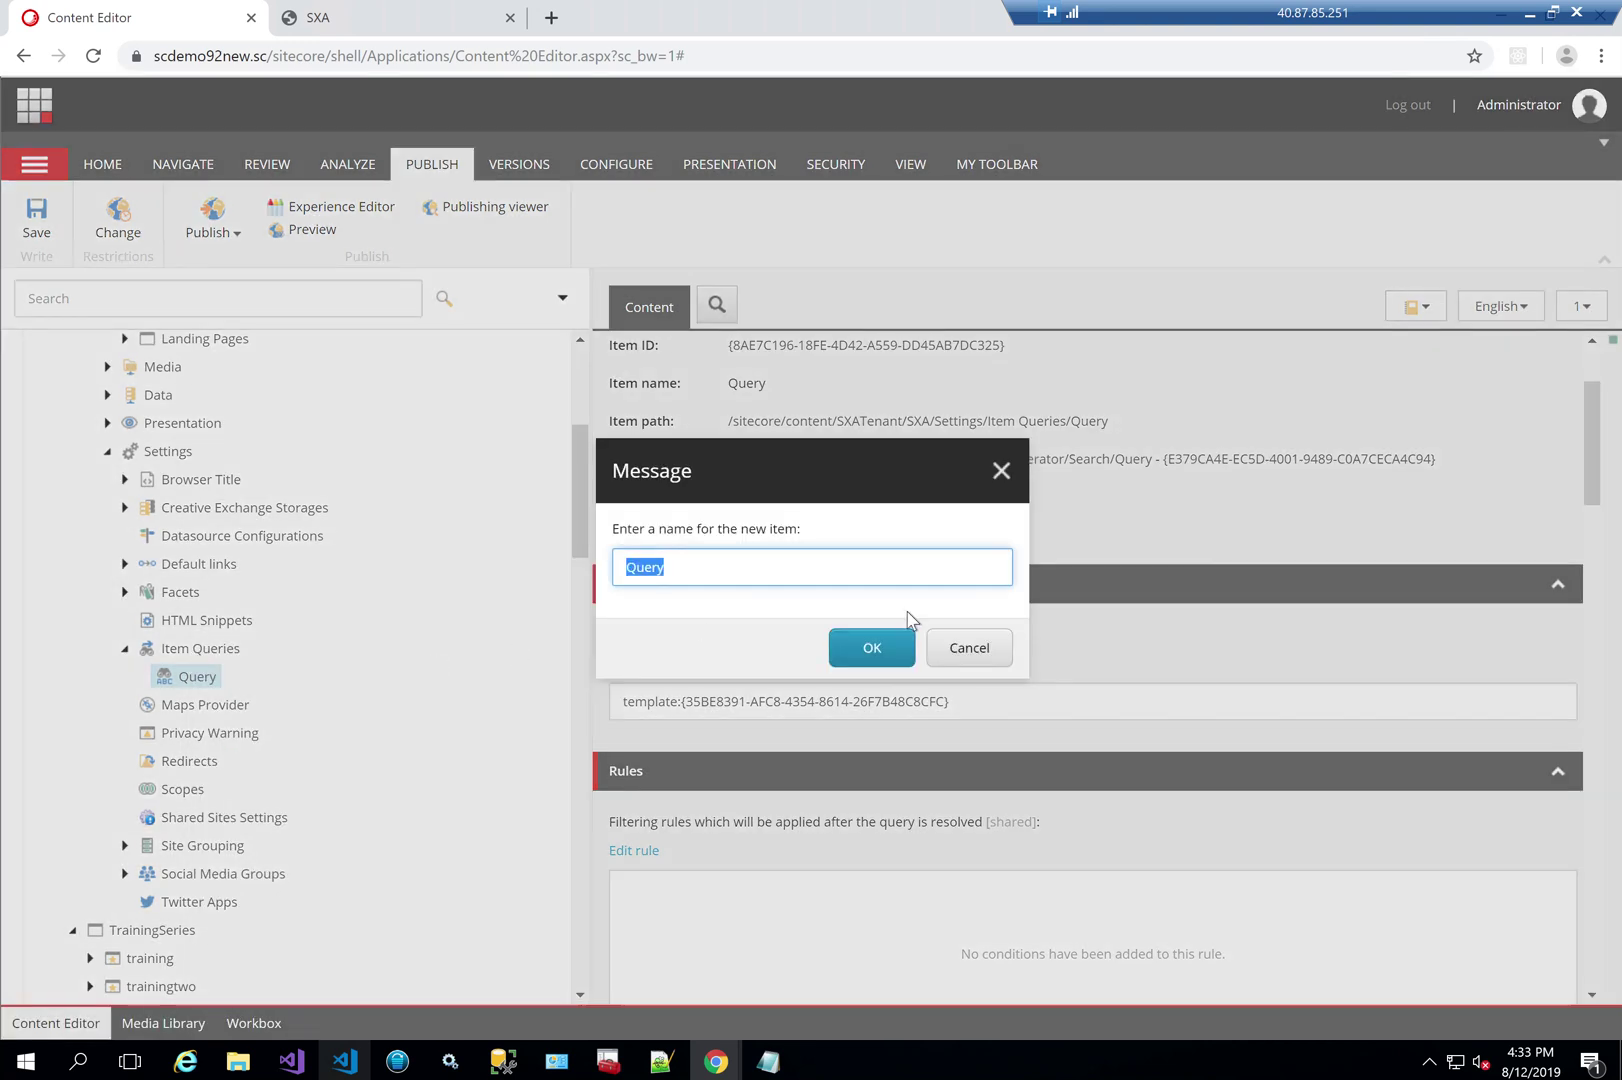
type("SXA")
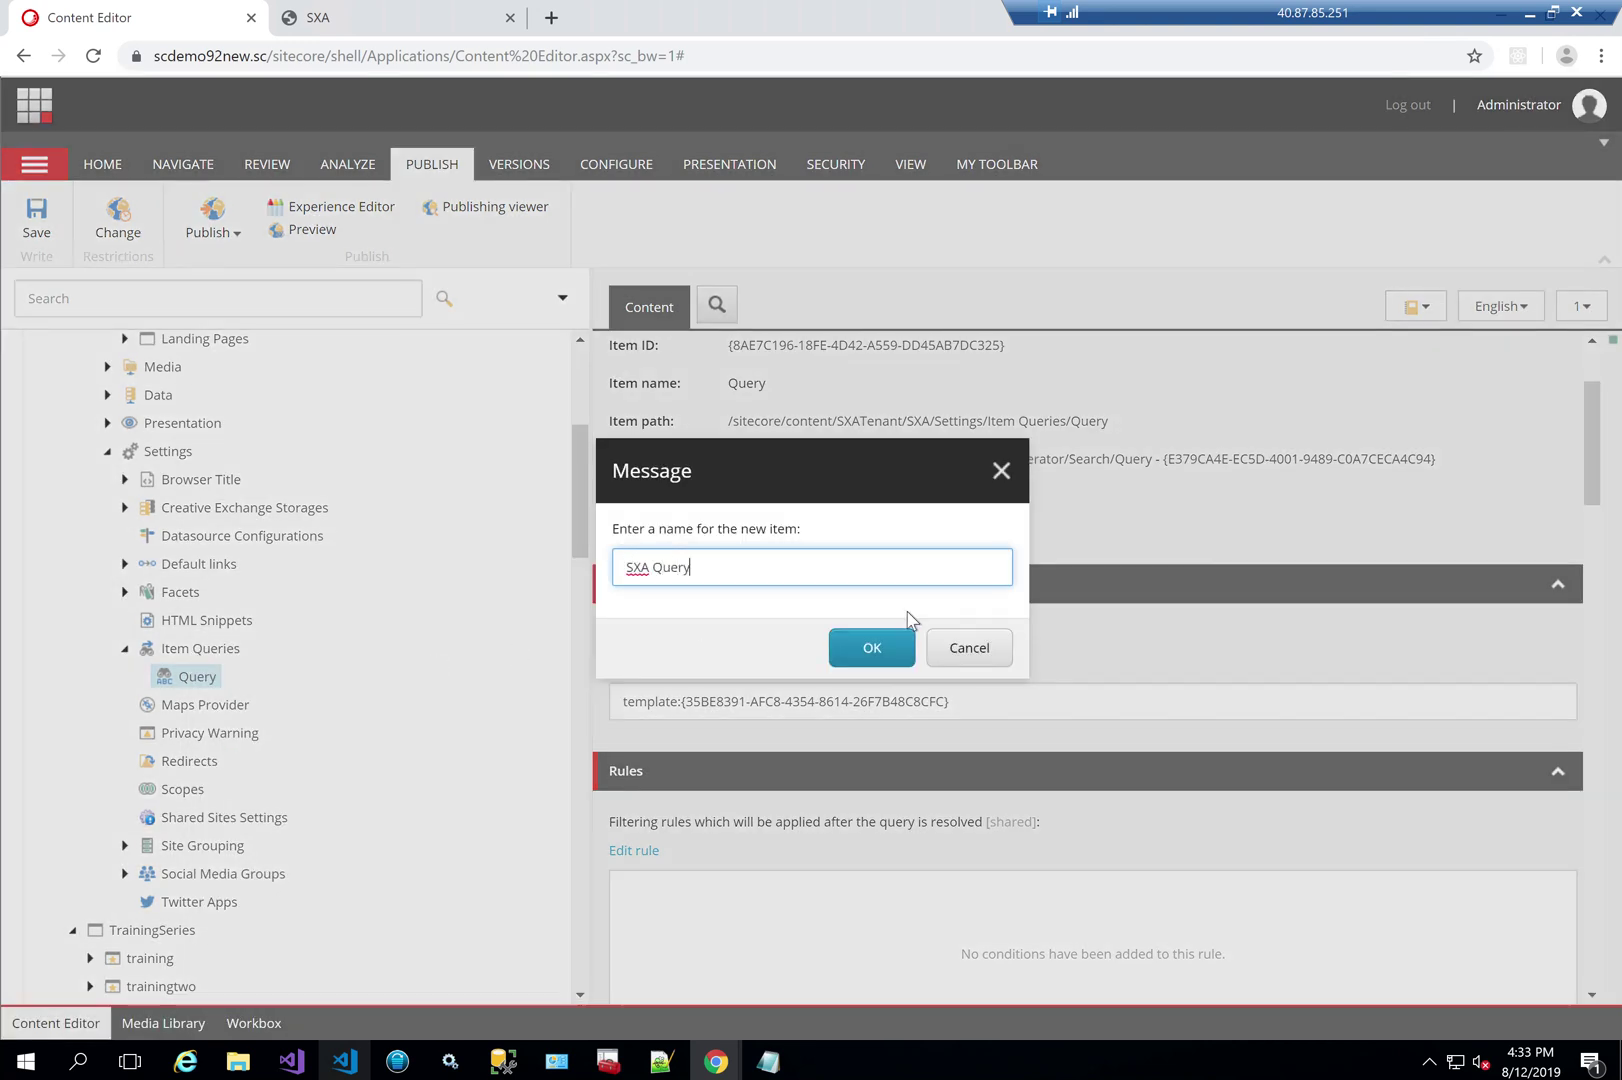
key("Return")
Step: Back in the Experience Editor, check the Page List's Source Type options for SXA Query and cancel the properties dialog
left_click(391, 20)
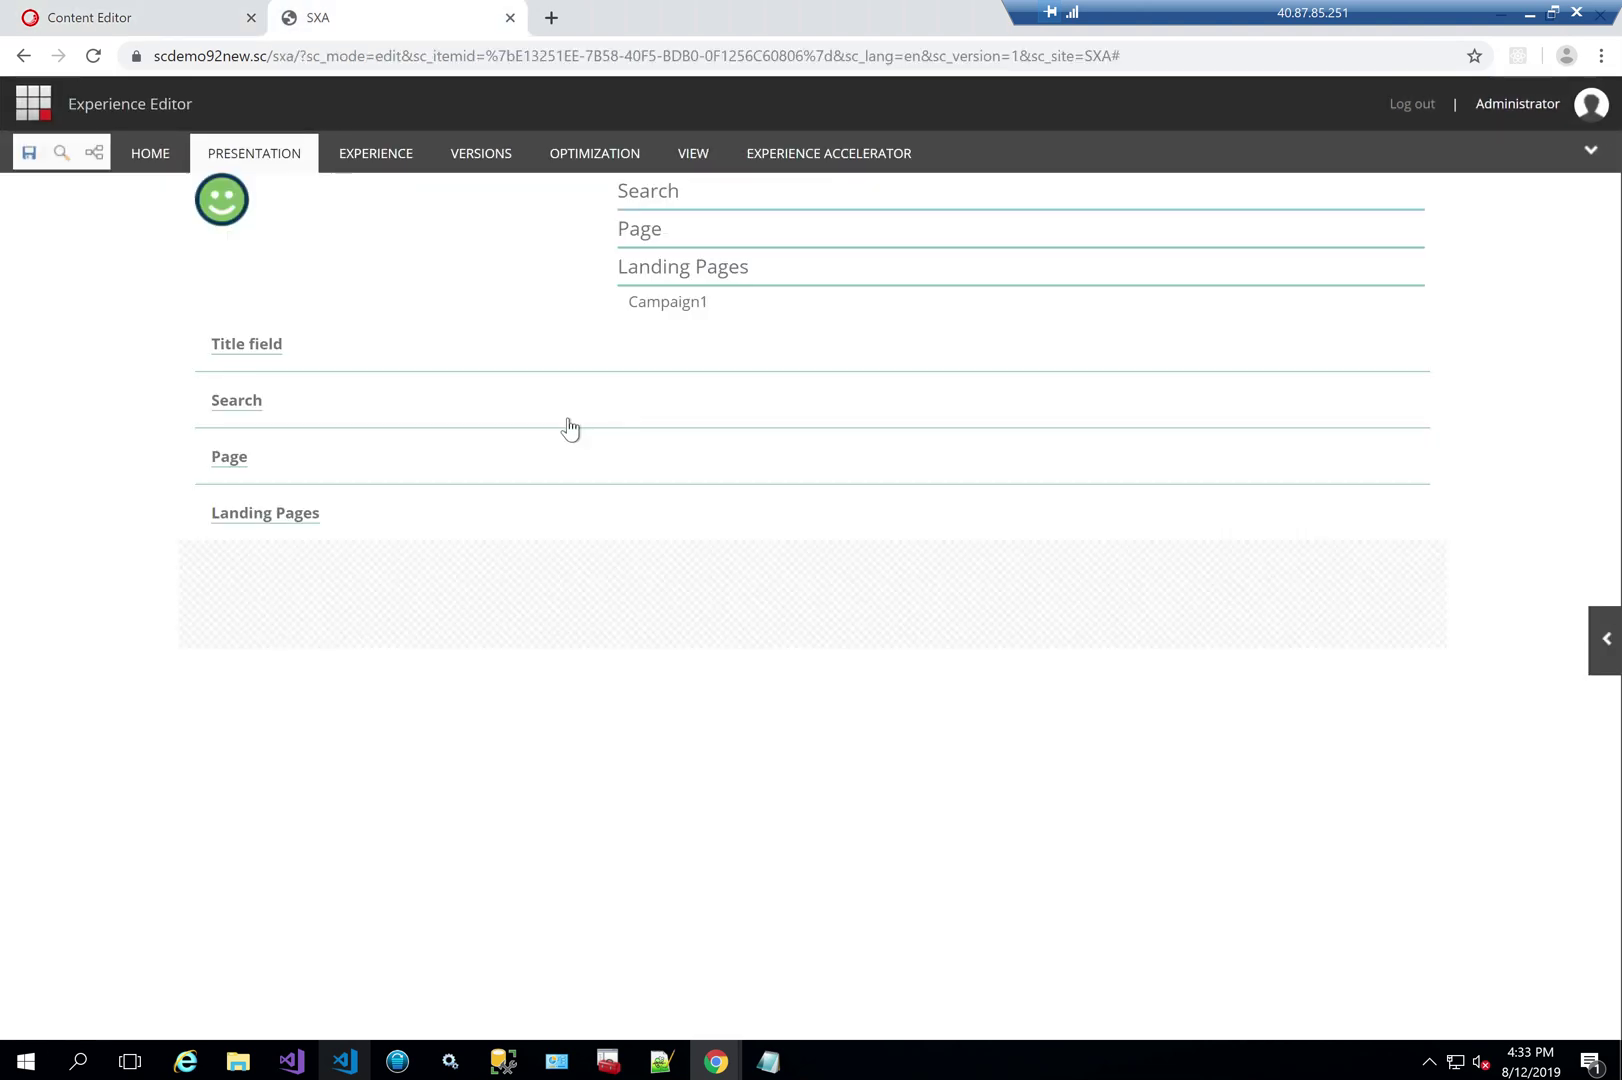
left_click(549, 385)
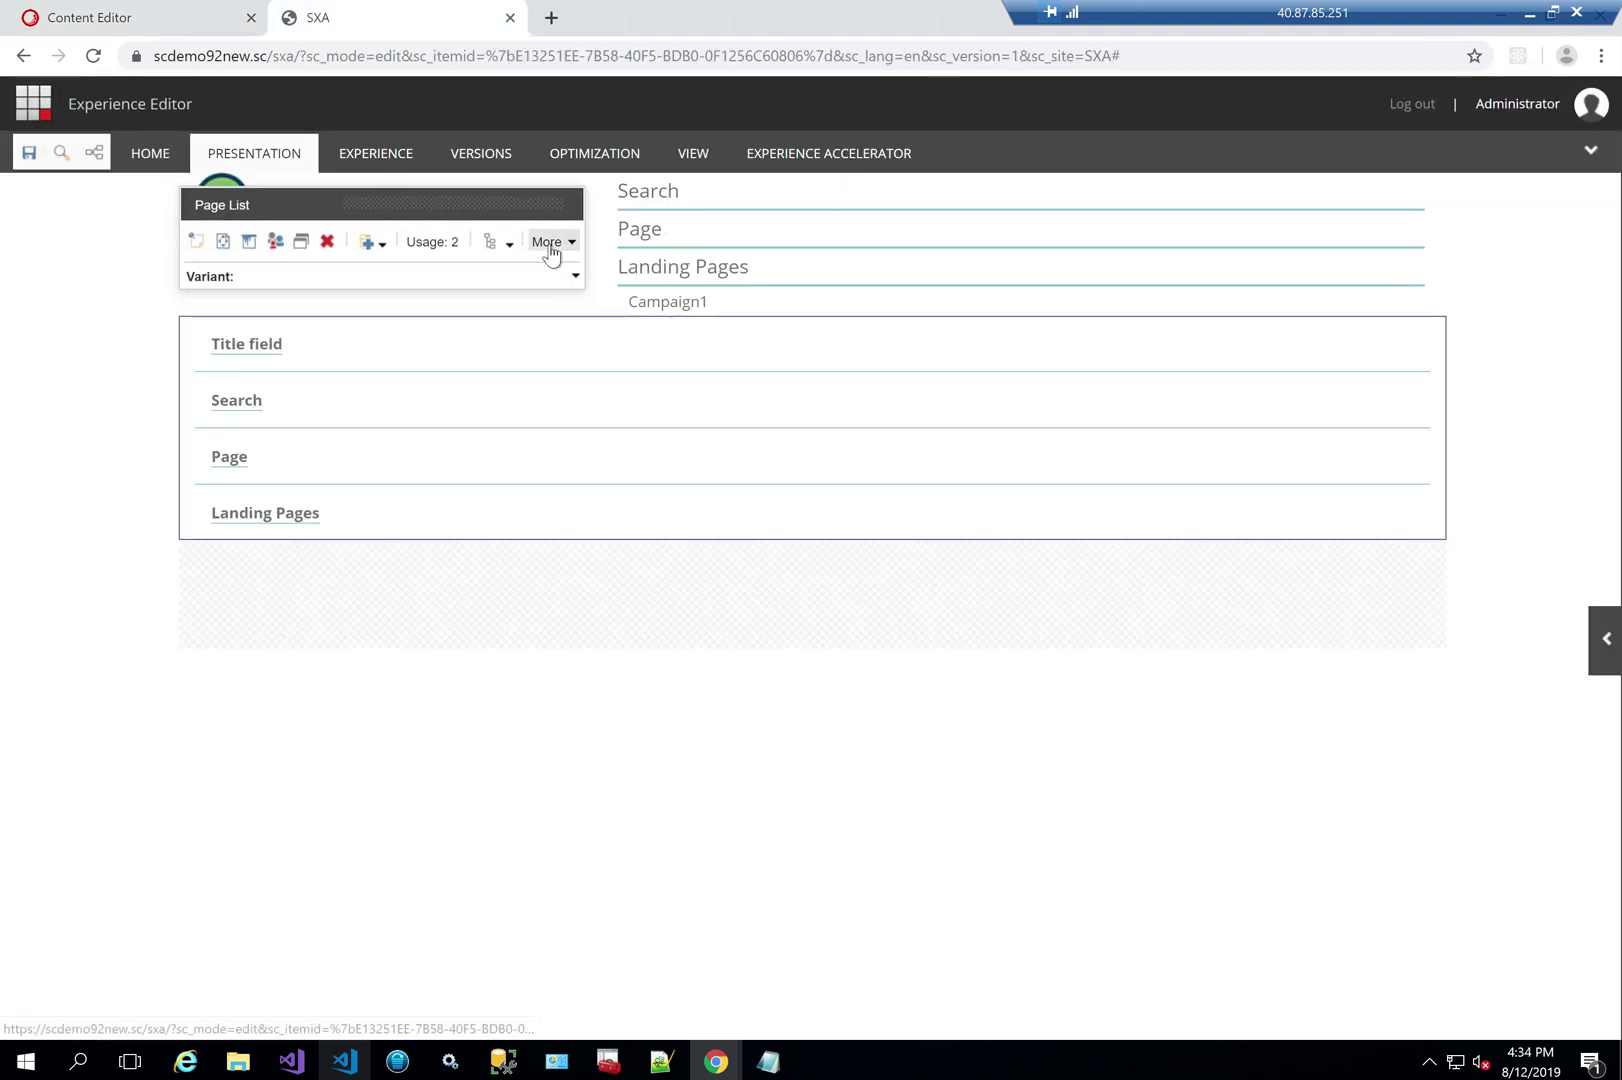
left_click(551, 243)
left_click(581, 320)
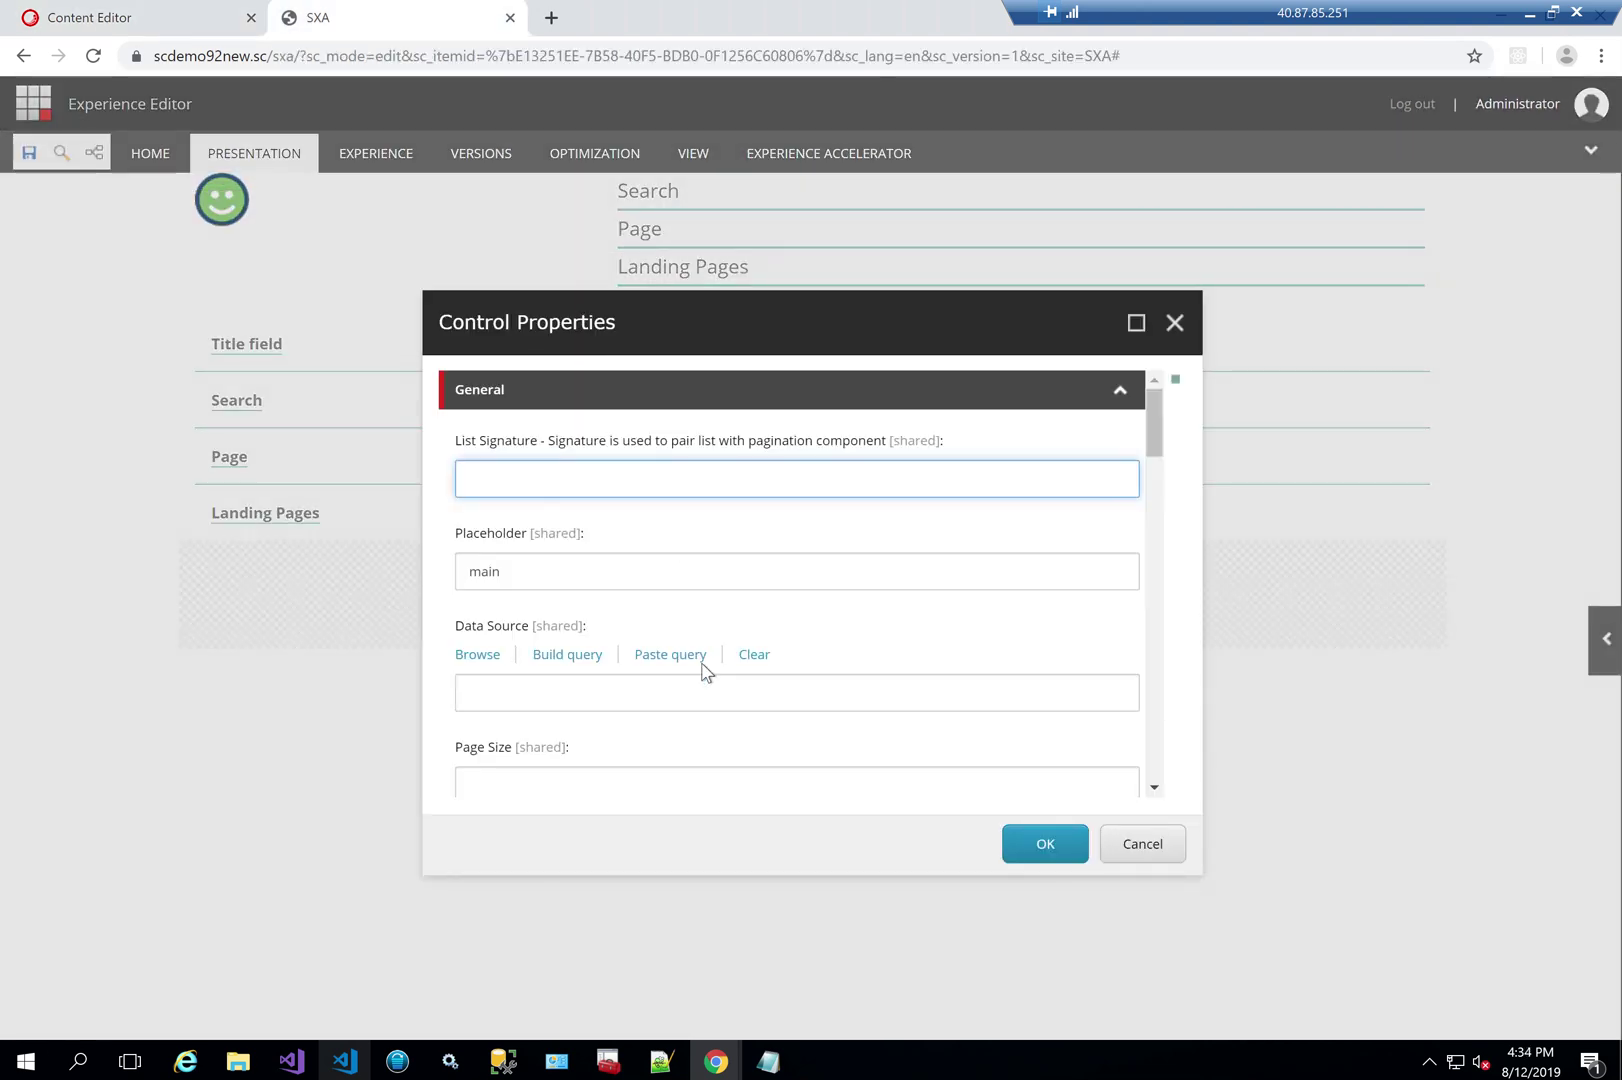
scroll(703, 668, "down", 3)
left_click(670, 618)
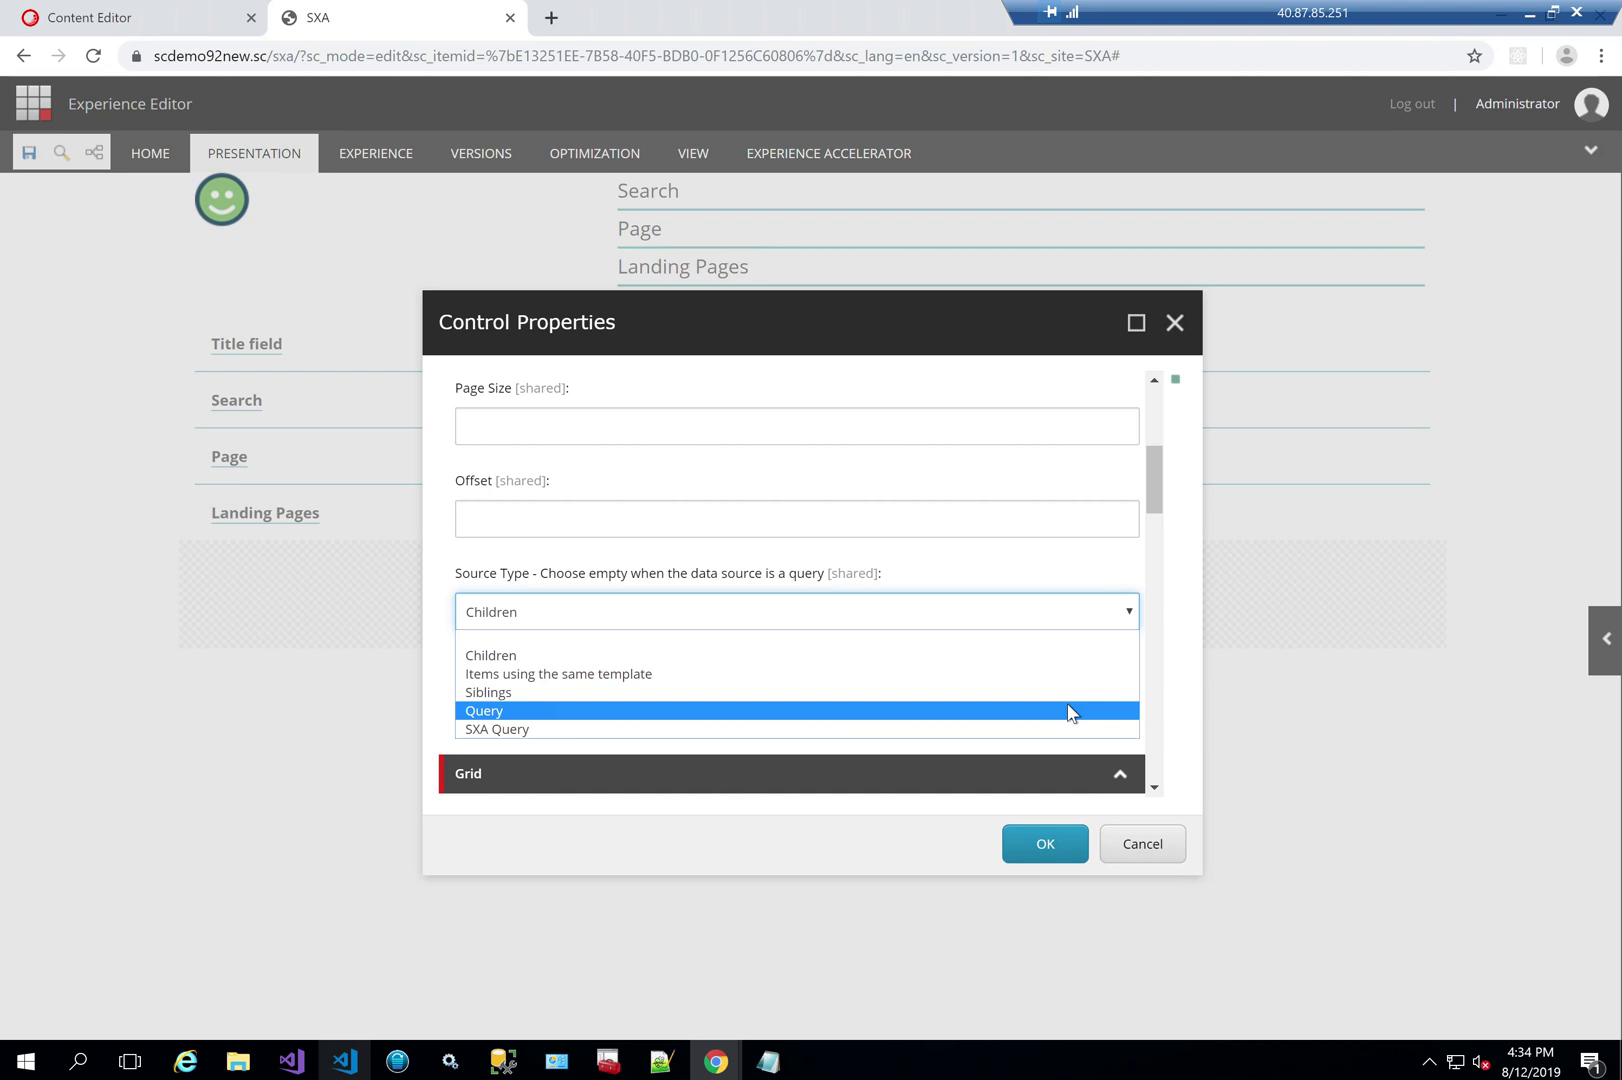
left_click(1167, 858)
left_click(1160, 846)
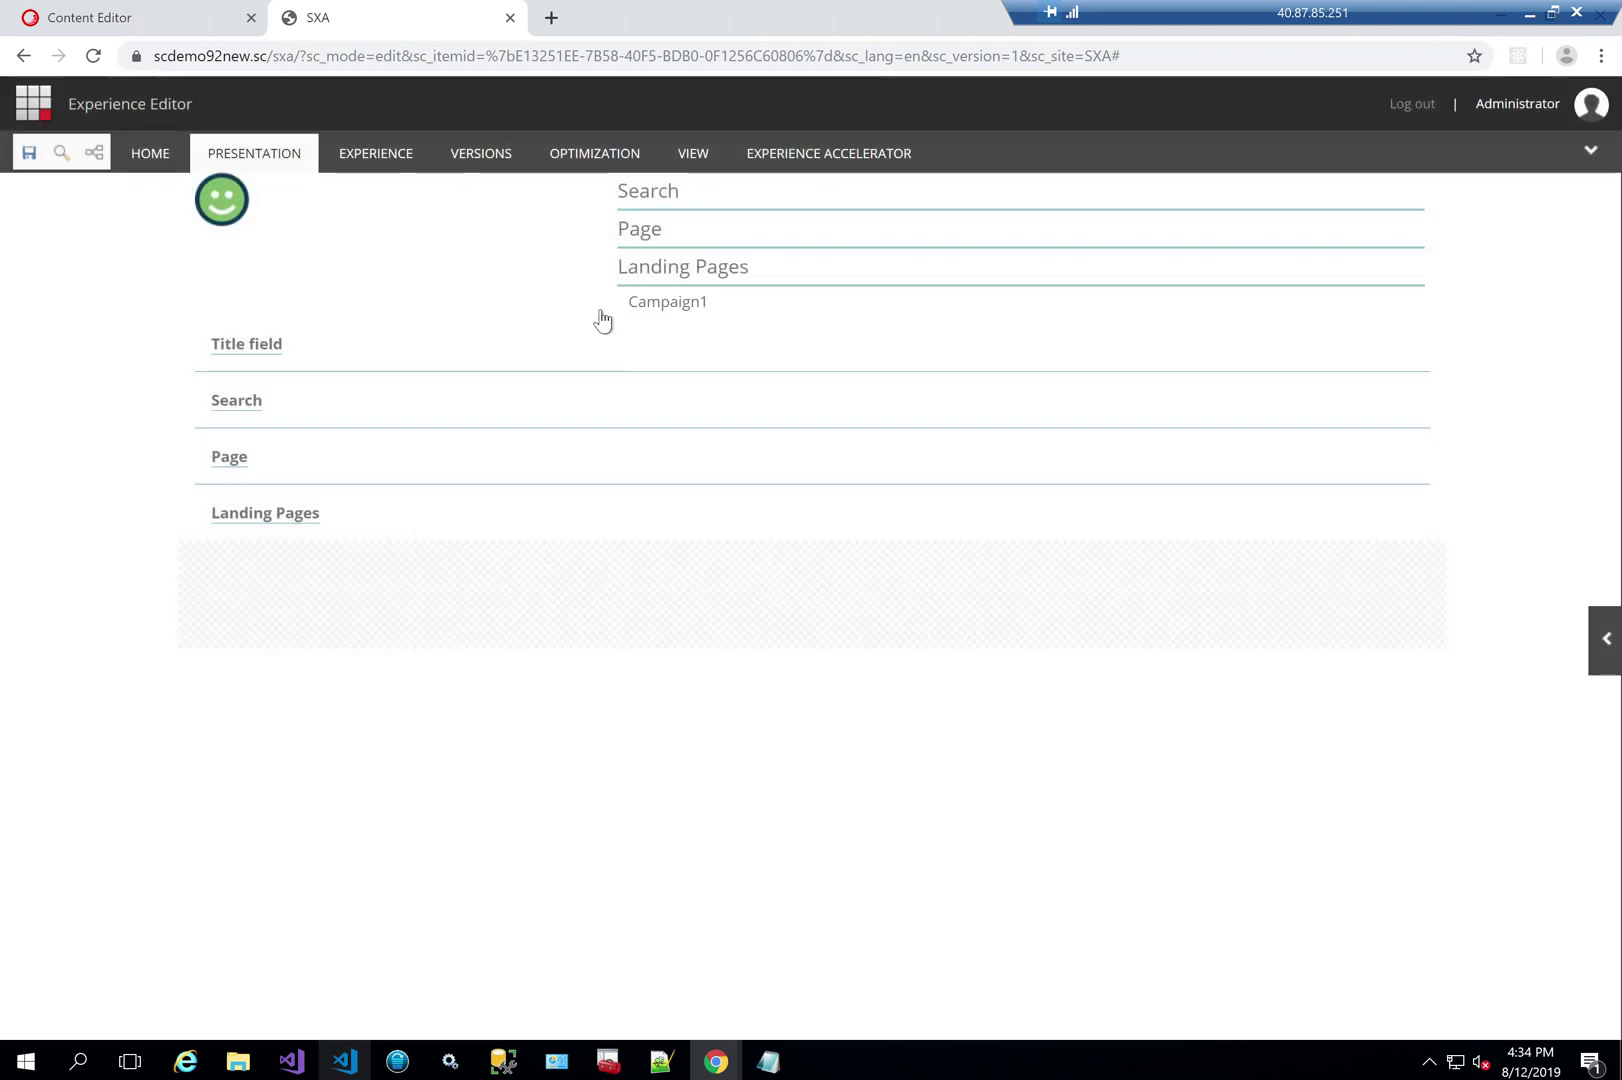
Step: In the Content Editor, look through the TrainingSeries project templates in the content tree and return to Item Queries
left_click(117, 14)
scroll(383, 694, "down", 10)
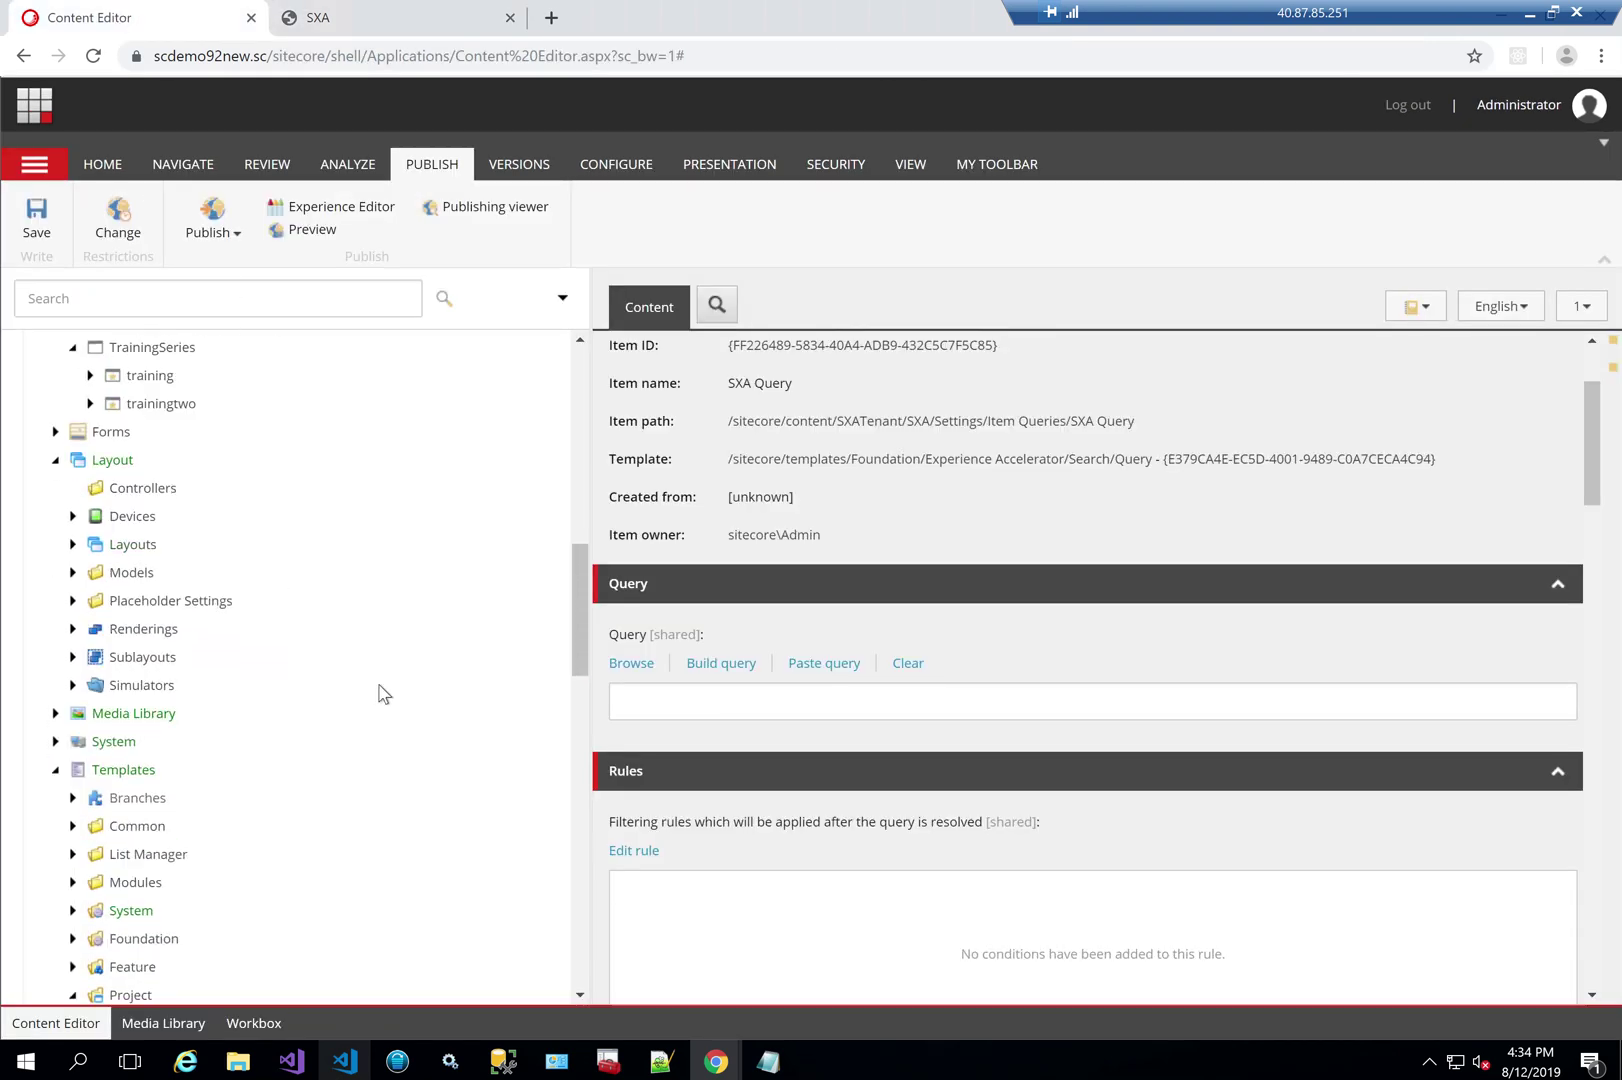
scroll(383, 694, "down", 3)
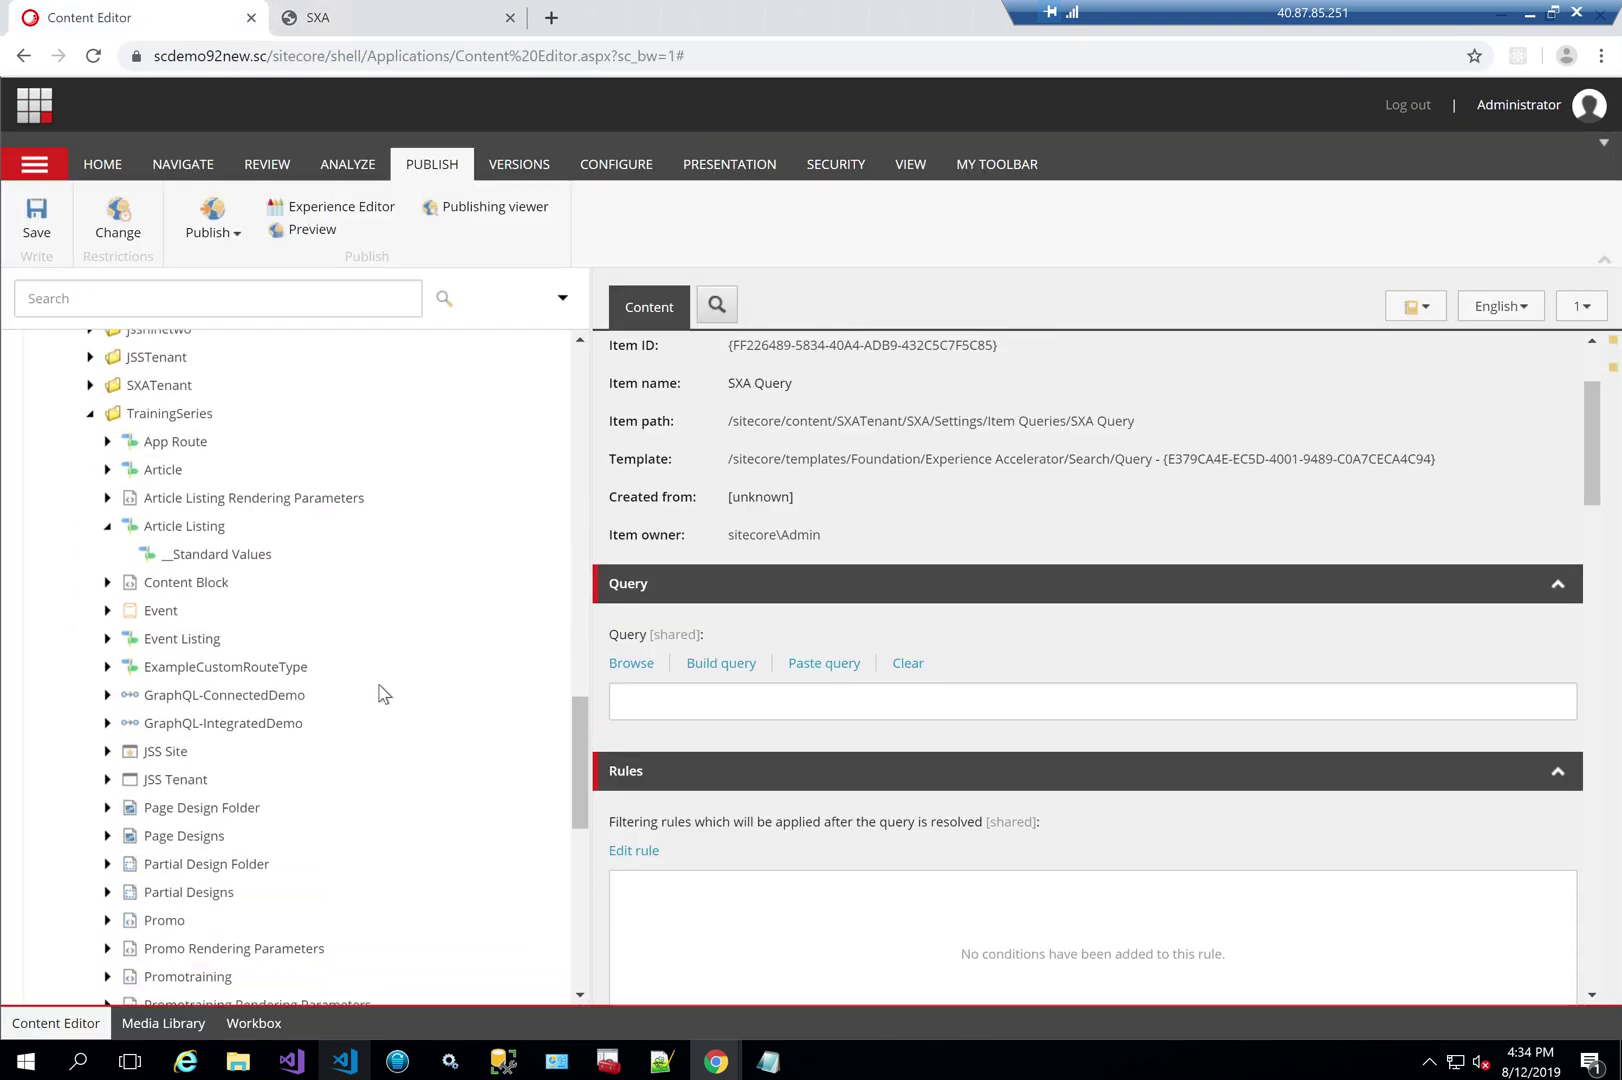
scroll(383, 694, "up", 4)
scroll(383, 694, "down", 3)
scroll(383, 694, "down", 5)
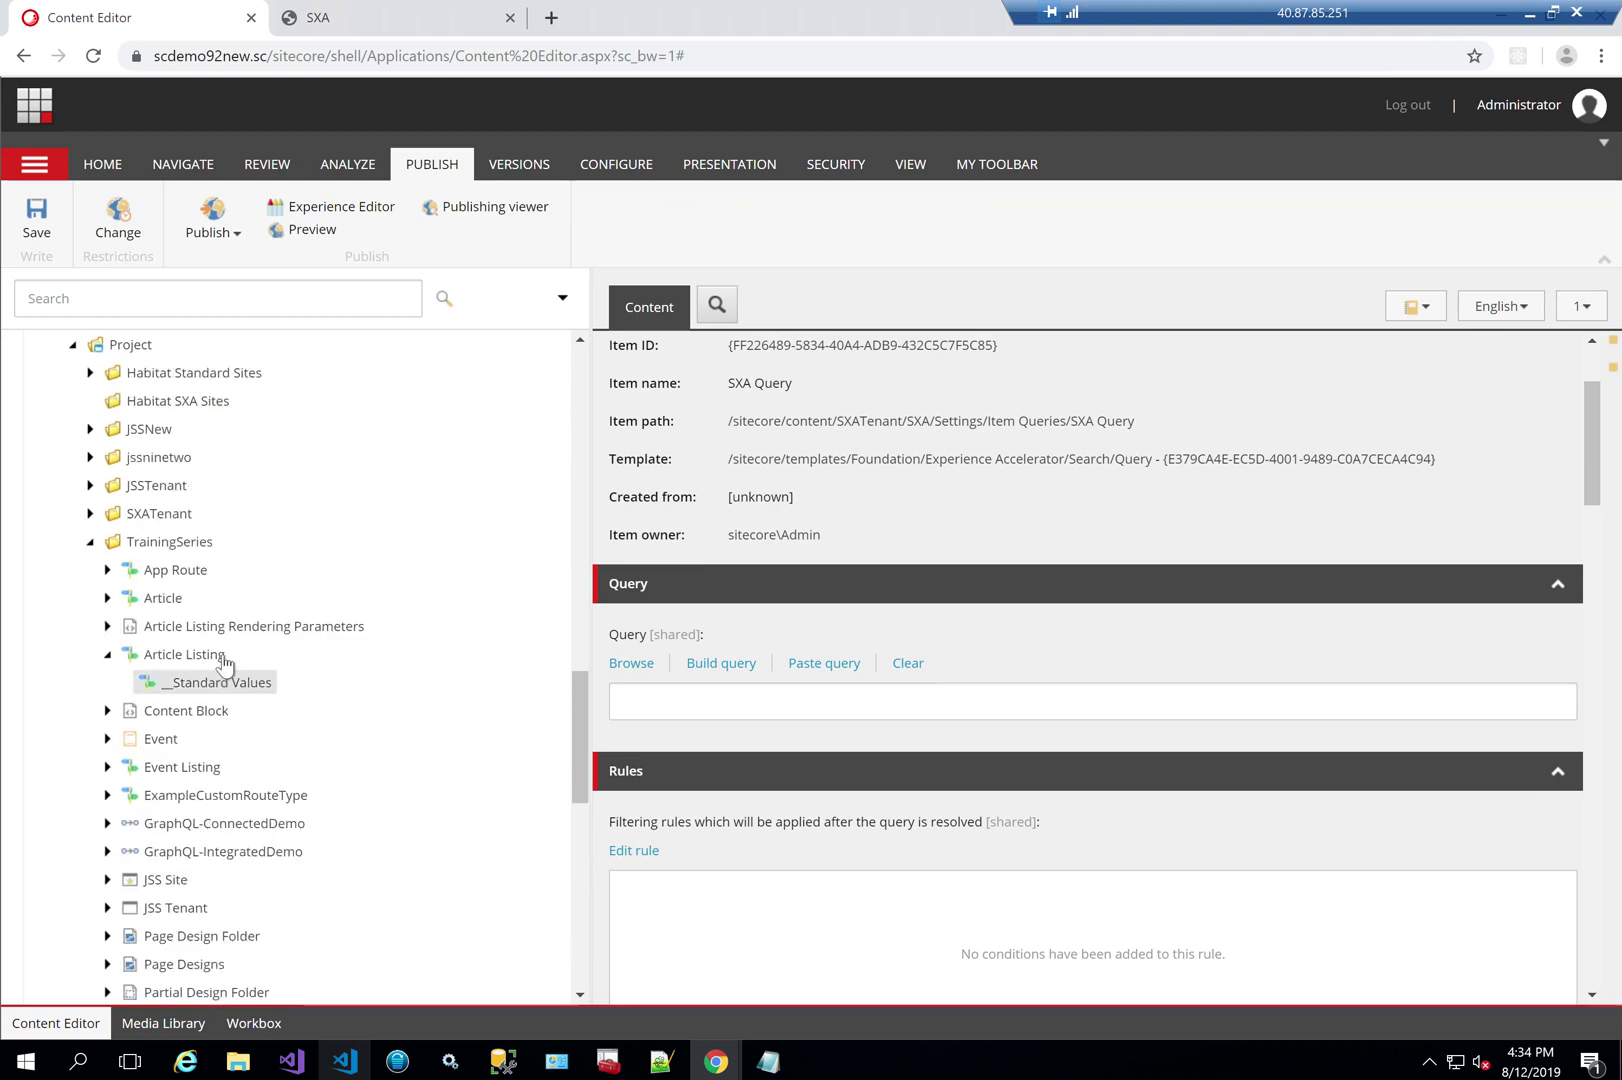
scroll(370, 605, "up", 8)
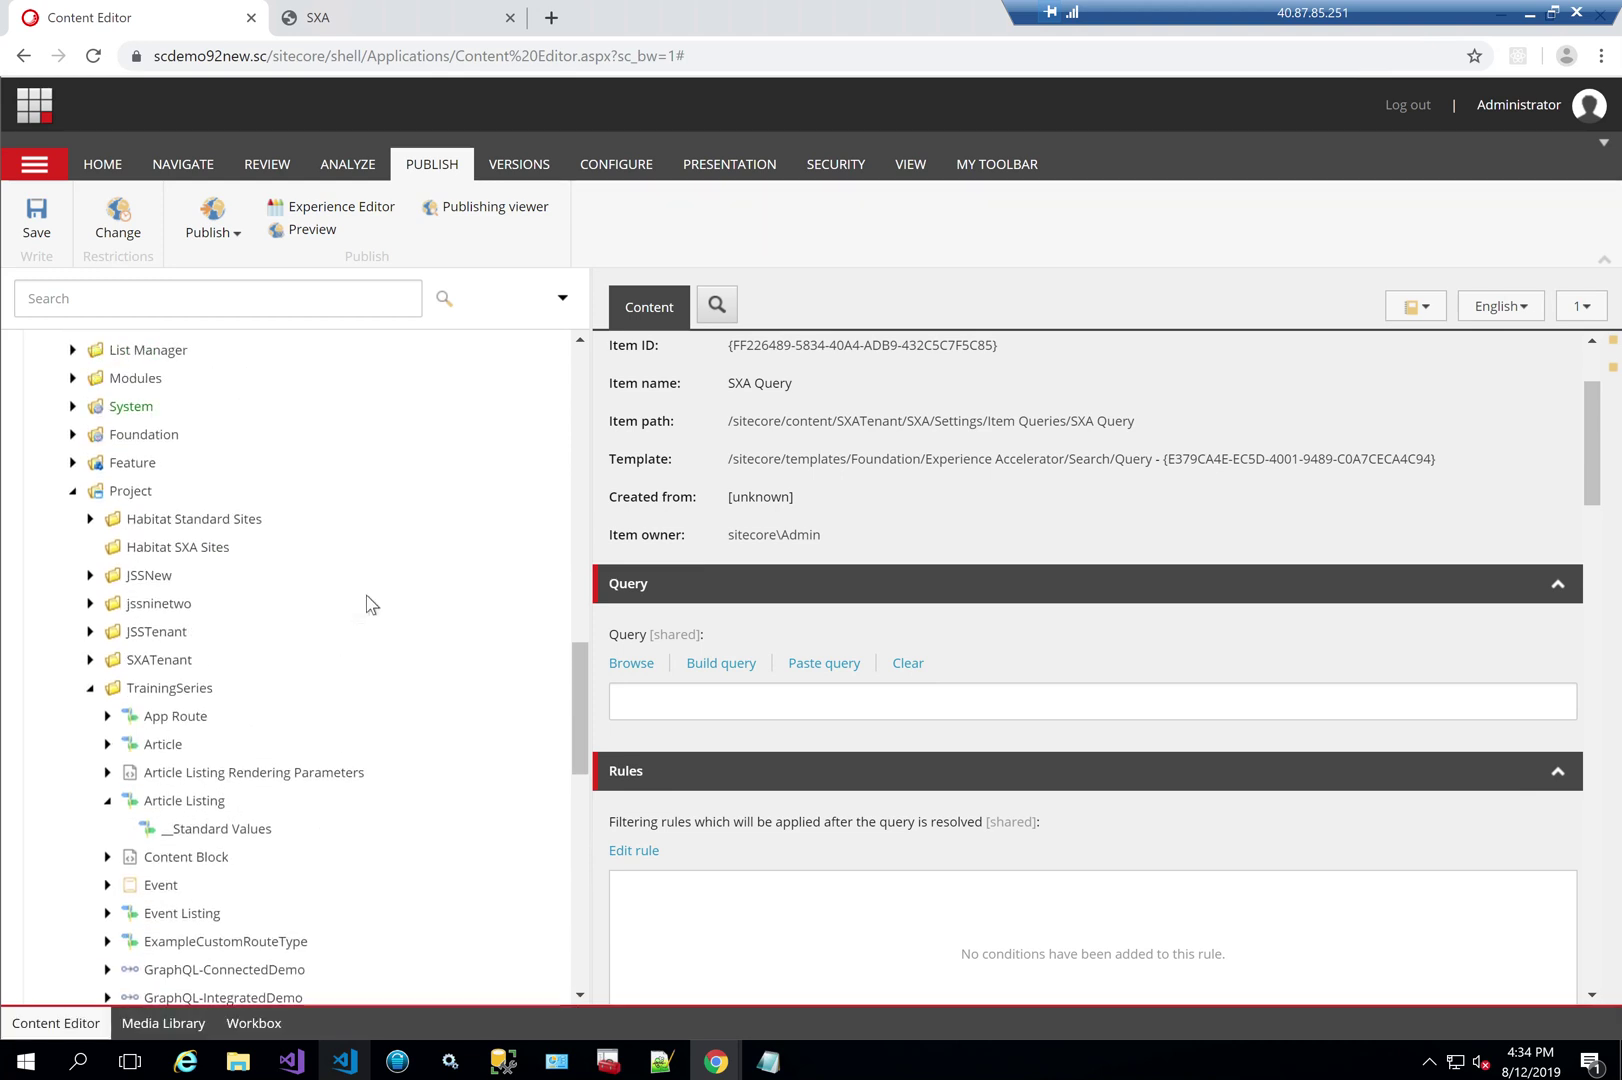
scroll(350, 622, "up", 5)
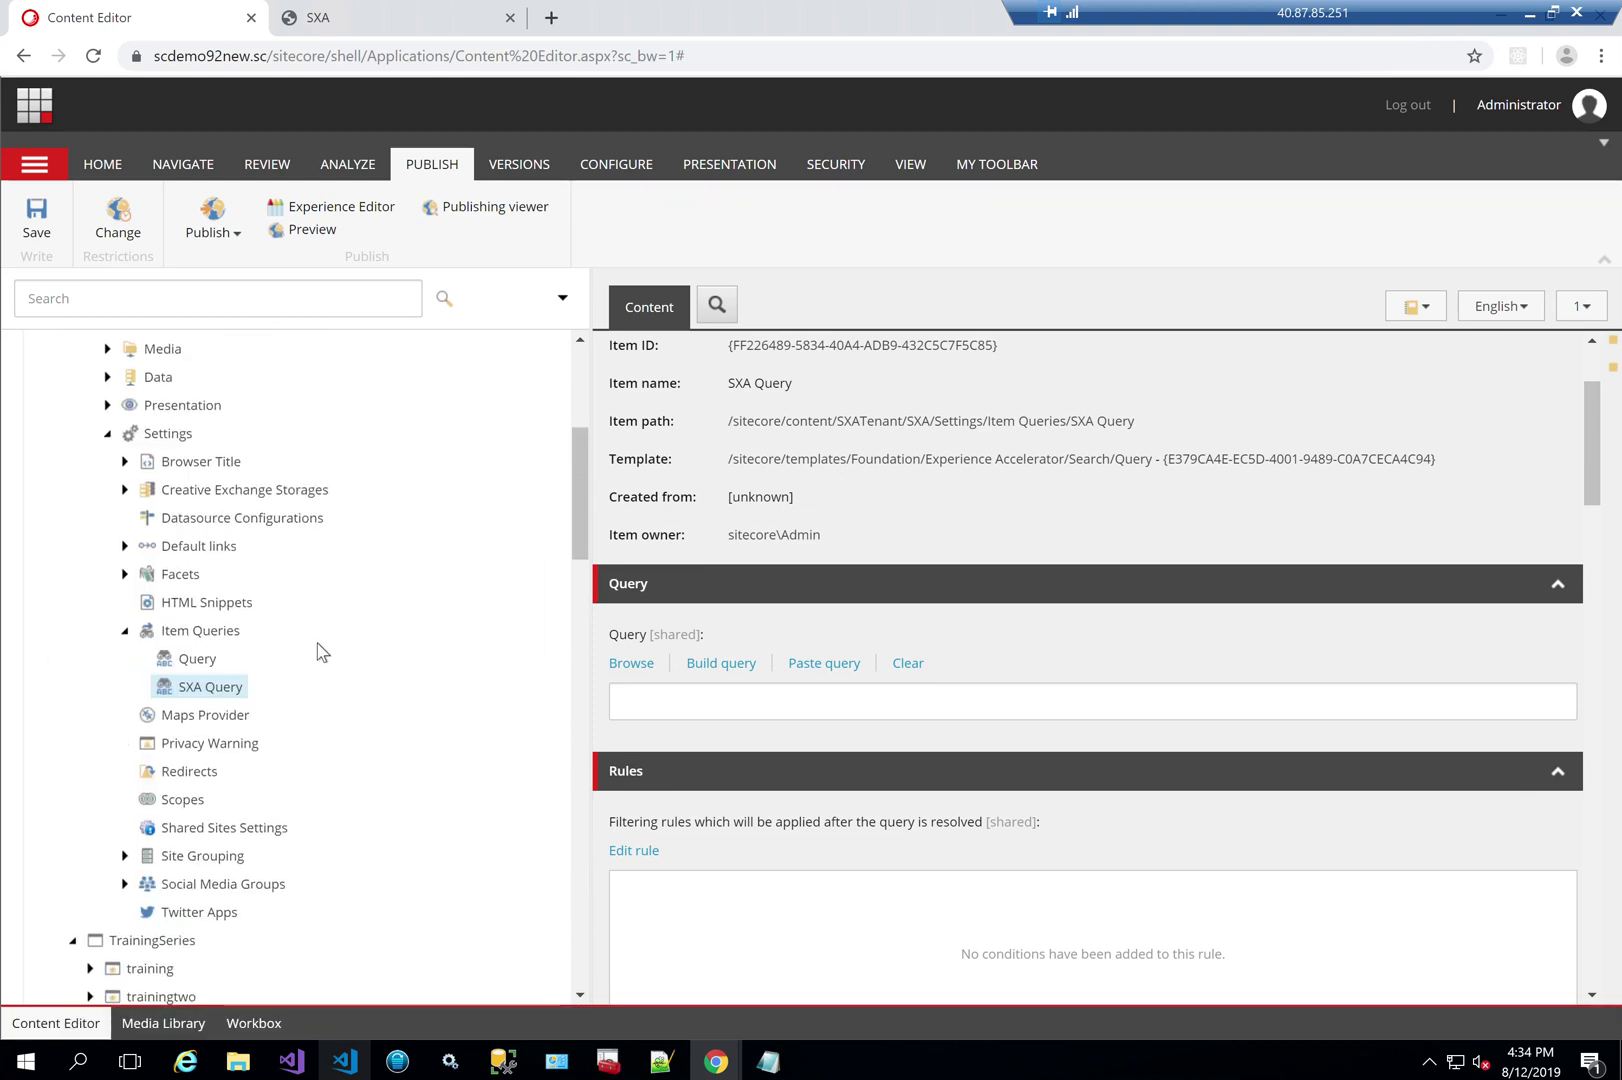
Step: Open the Event Listing item under the TrainingSeries training site's home and expand its child items
scroll(319, 652, "down", 12)
left_click(90, 533)
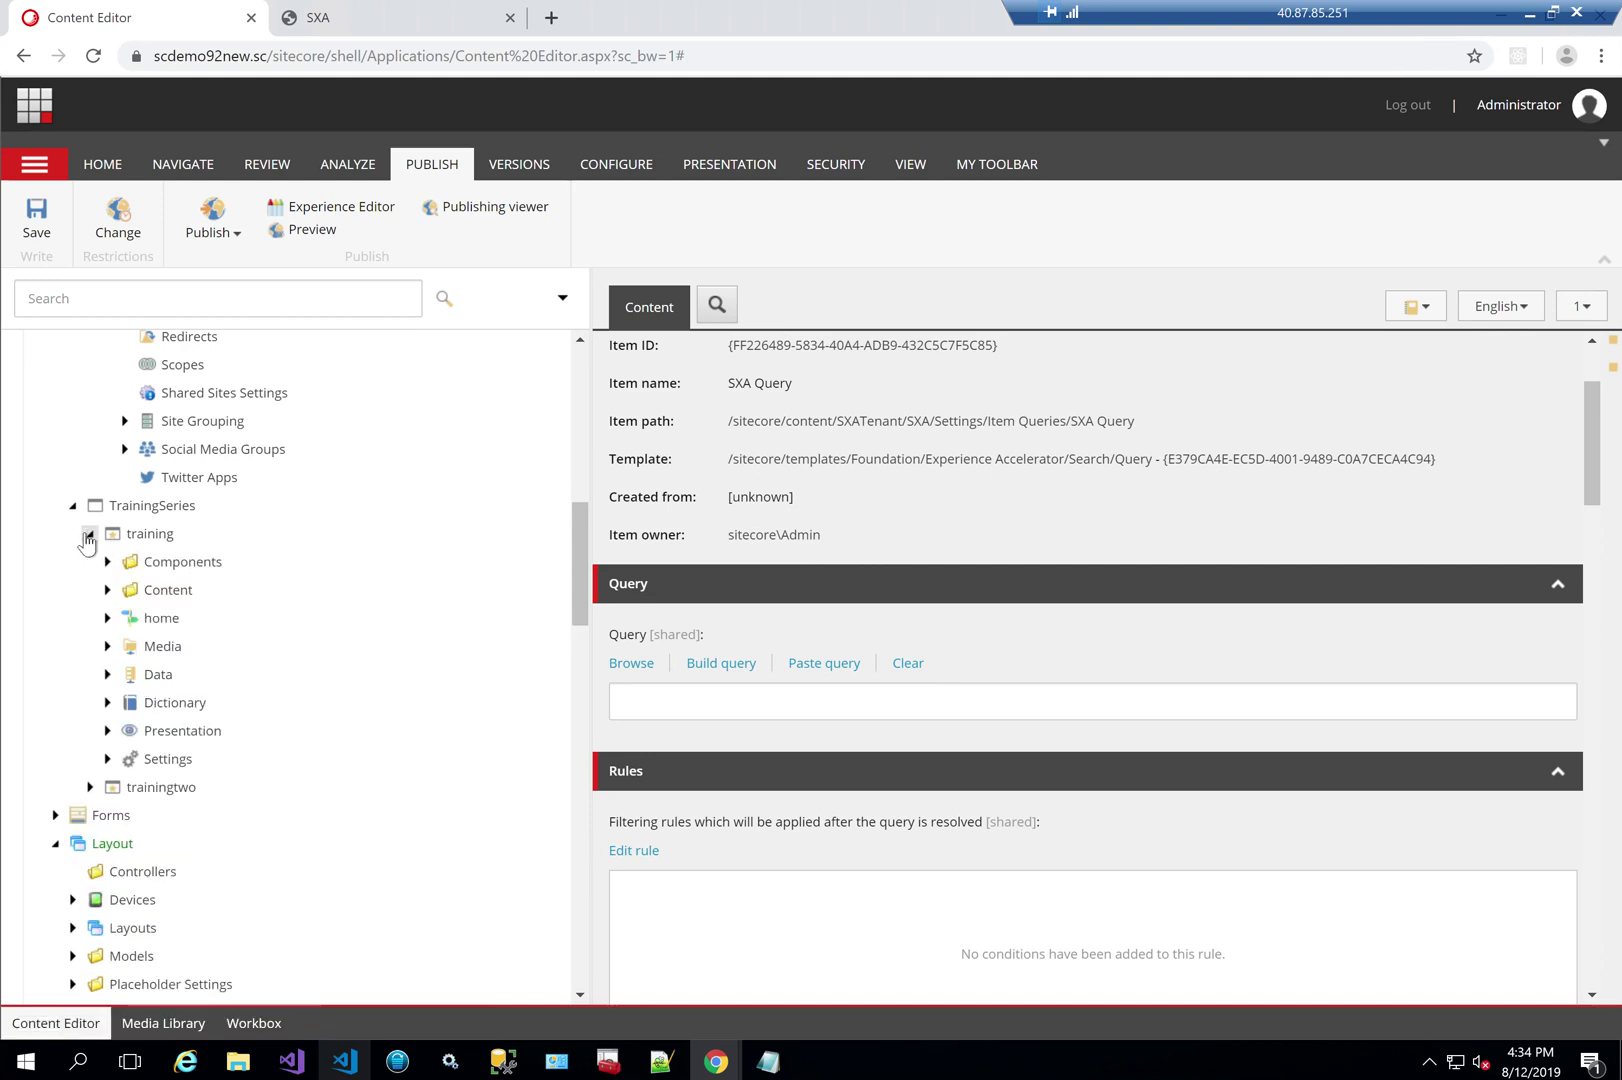
left_click(108, 618)
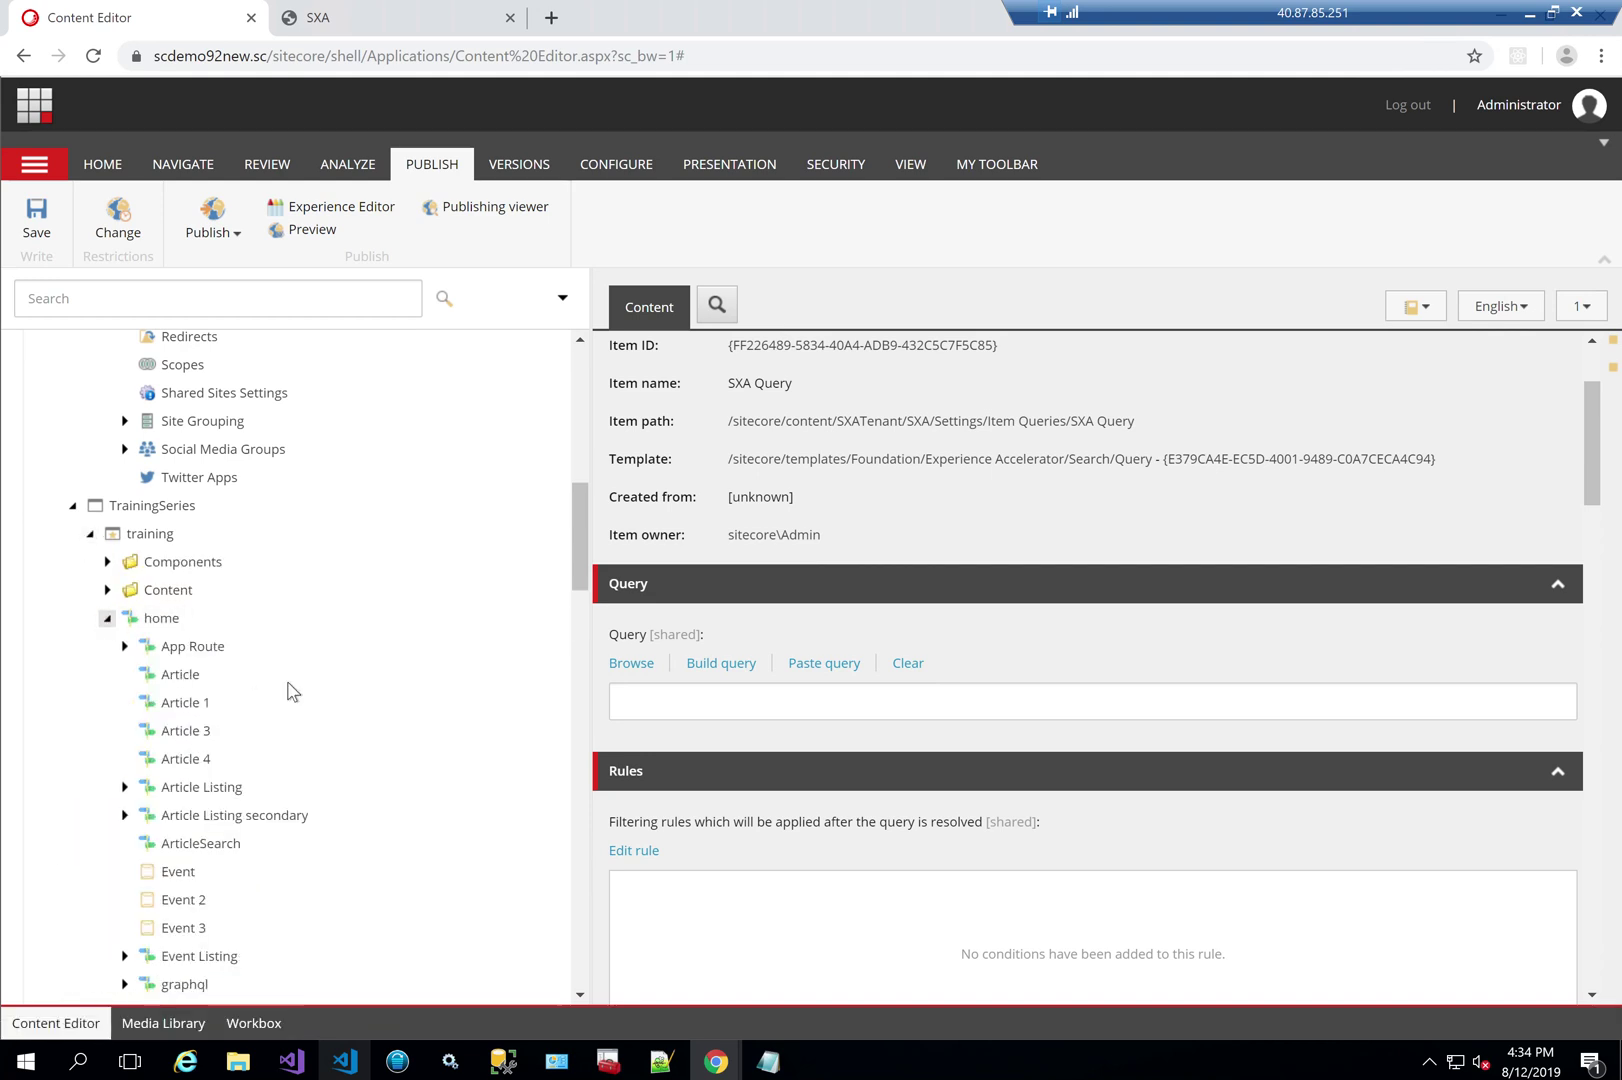
scroll(292, 690, "down", 4)
scroll(261, 833, "down", 4)
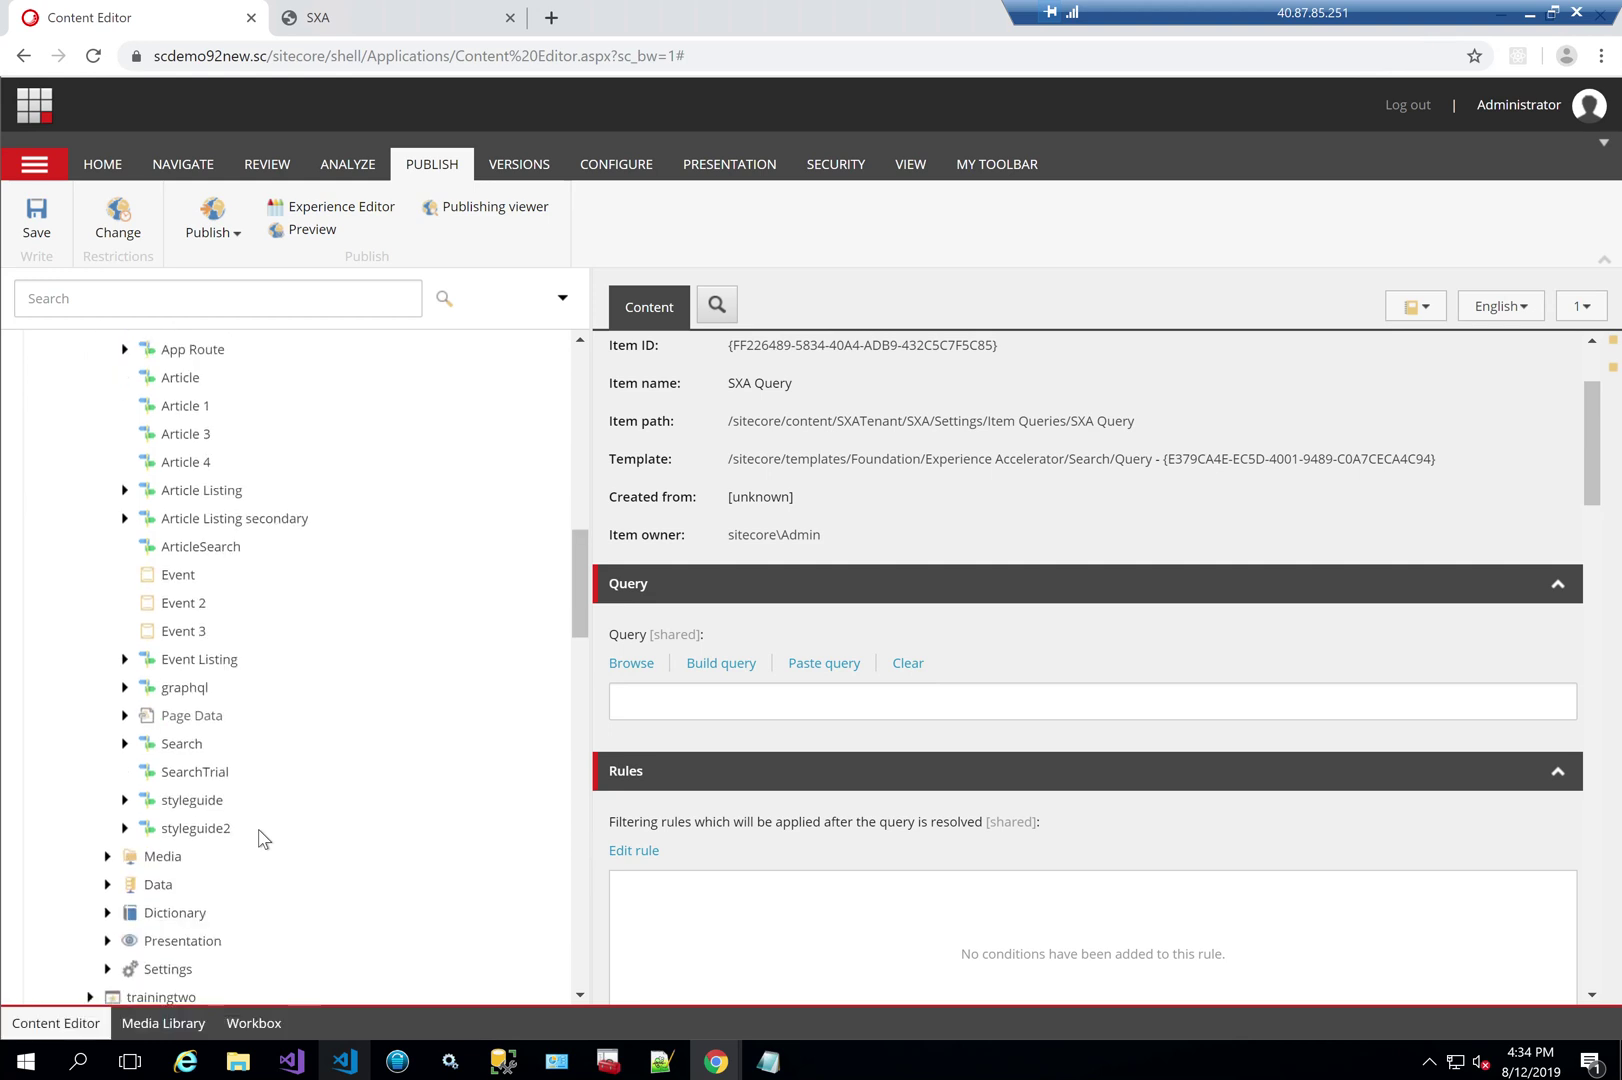
left_click(123, 661)
left_click(166, 666)
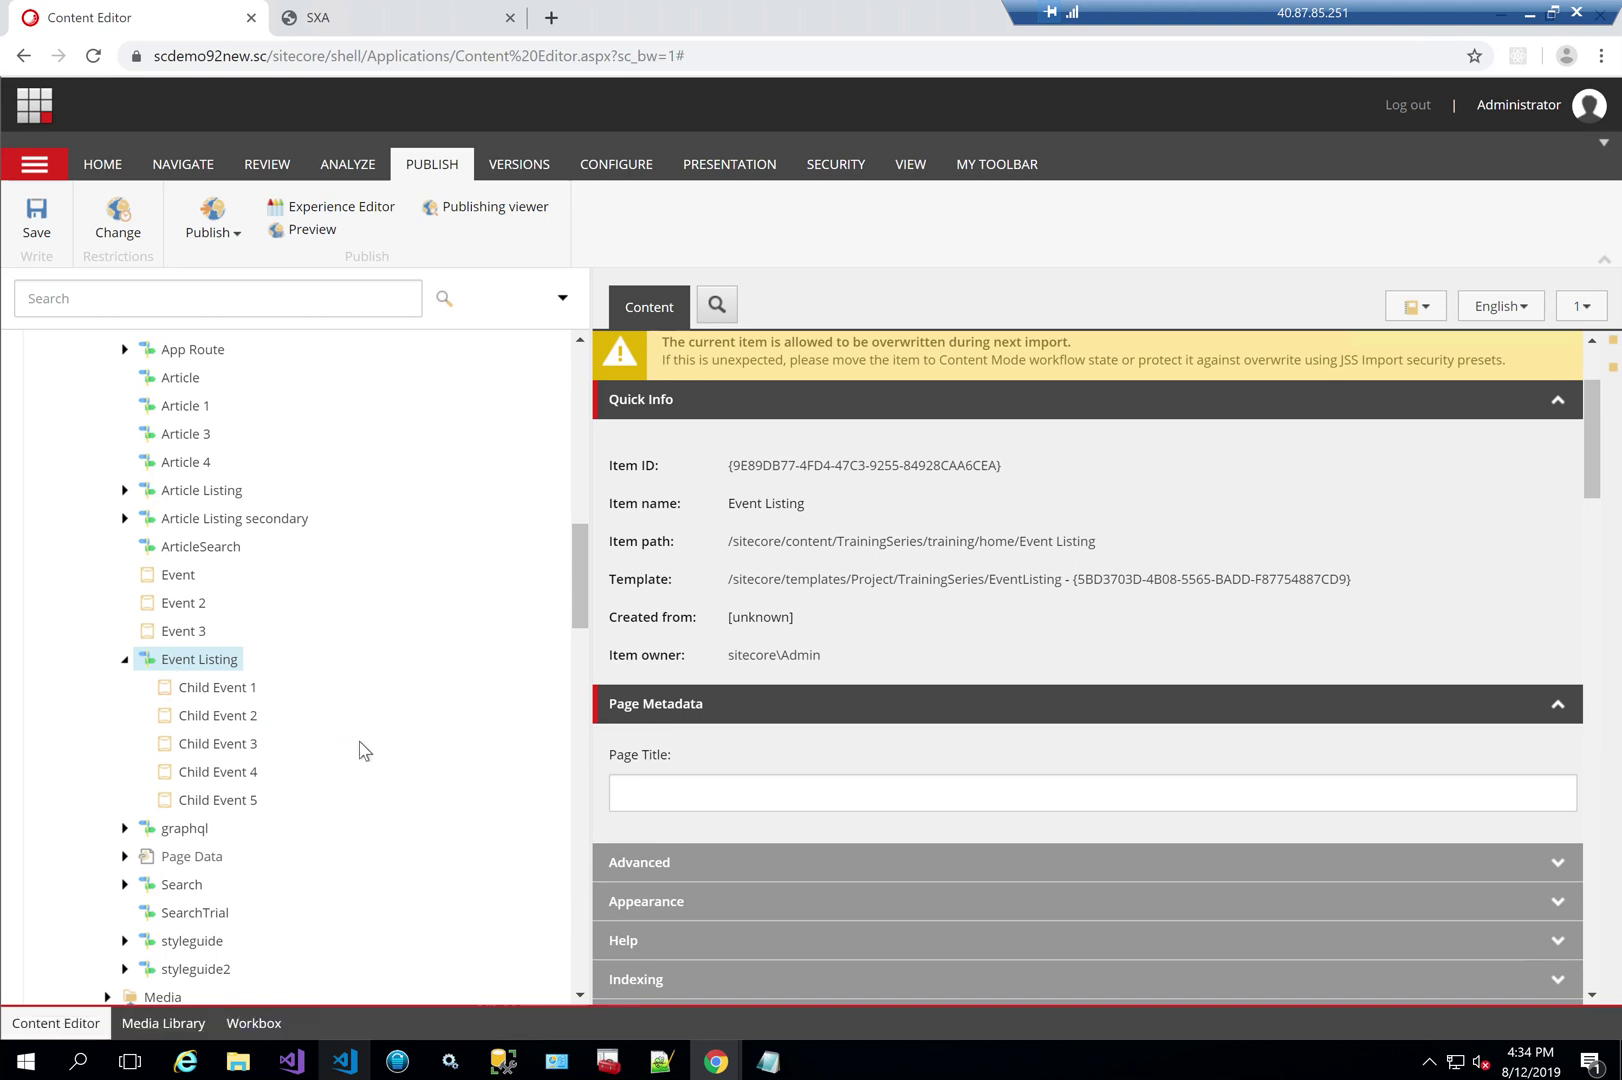
Step: Expand the TrainingSeries folder under Layout/Renderings/Project to examine its renderings
scroll(359, 741, "down", 5)
scroll(359, 741, "down", 1)
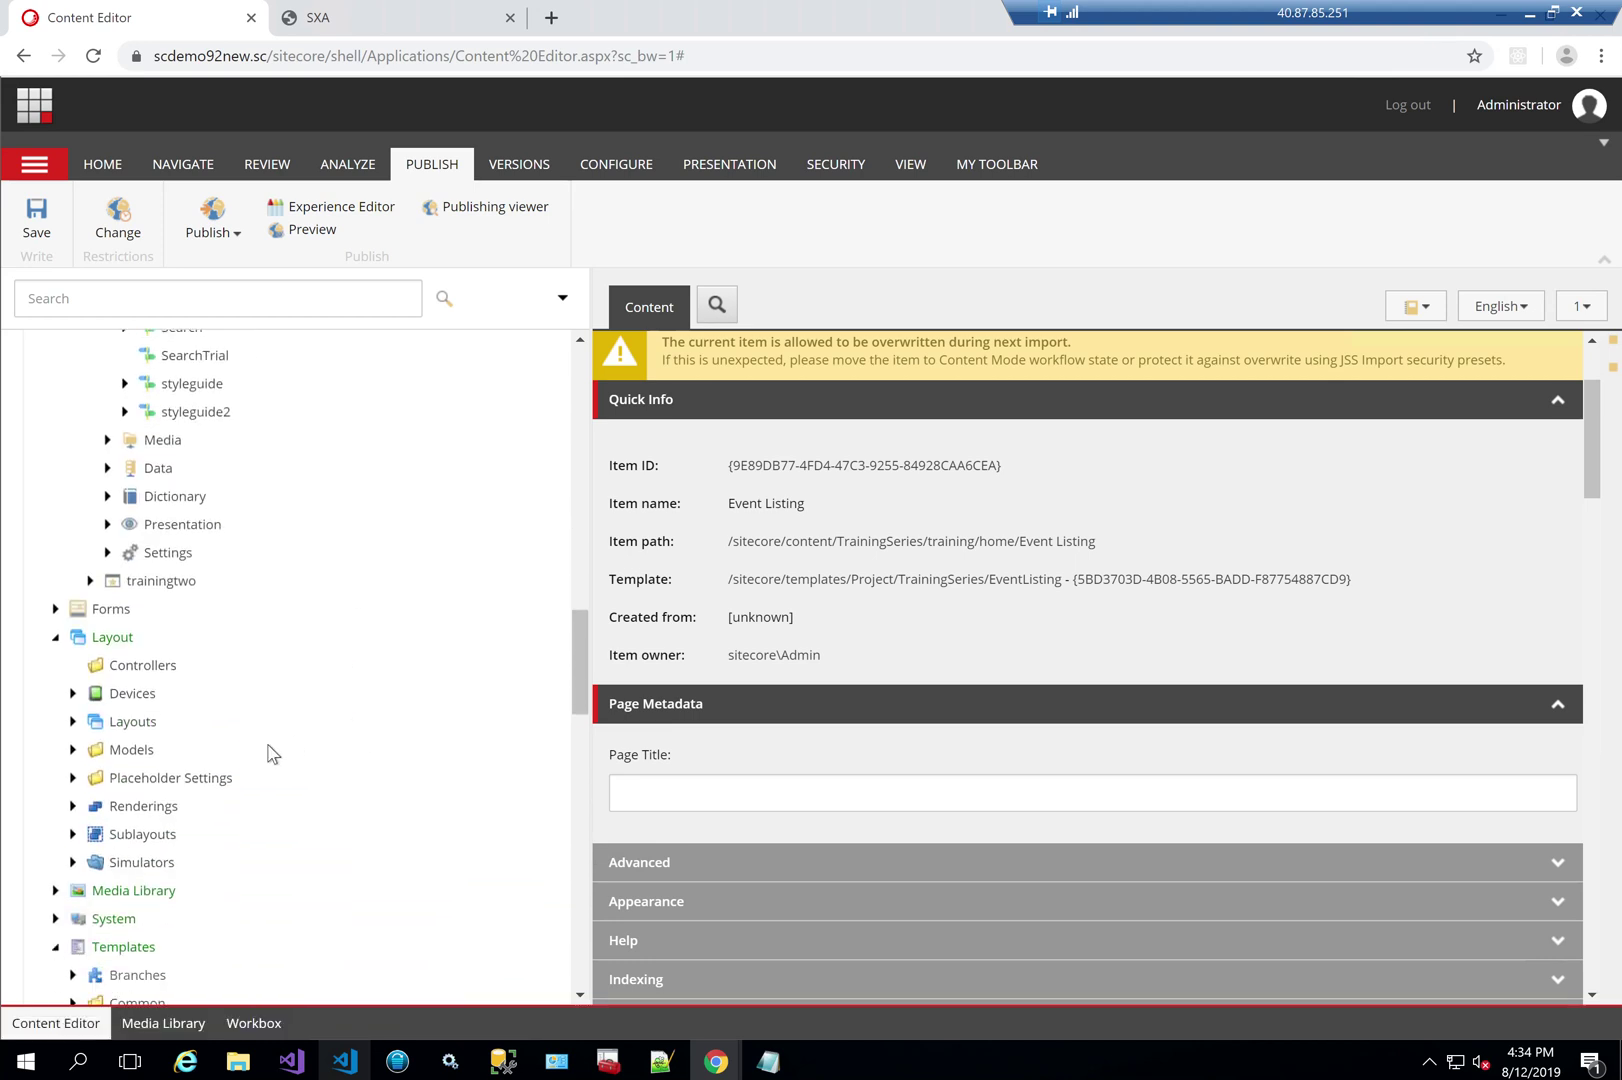
left_click(72, 722)
scroll(398, 811, "down", 2)
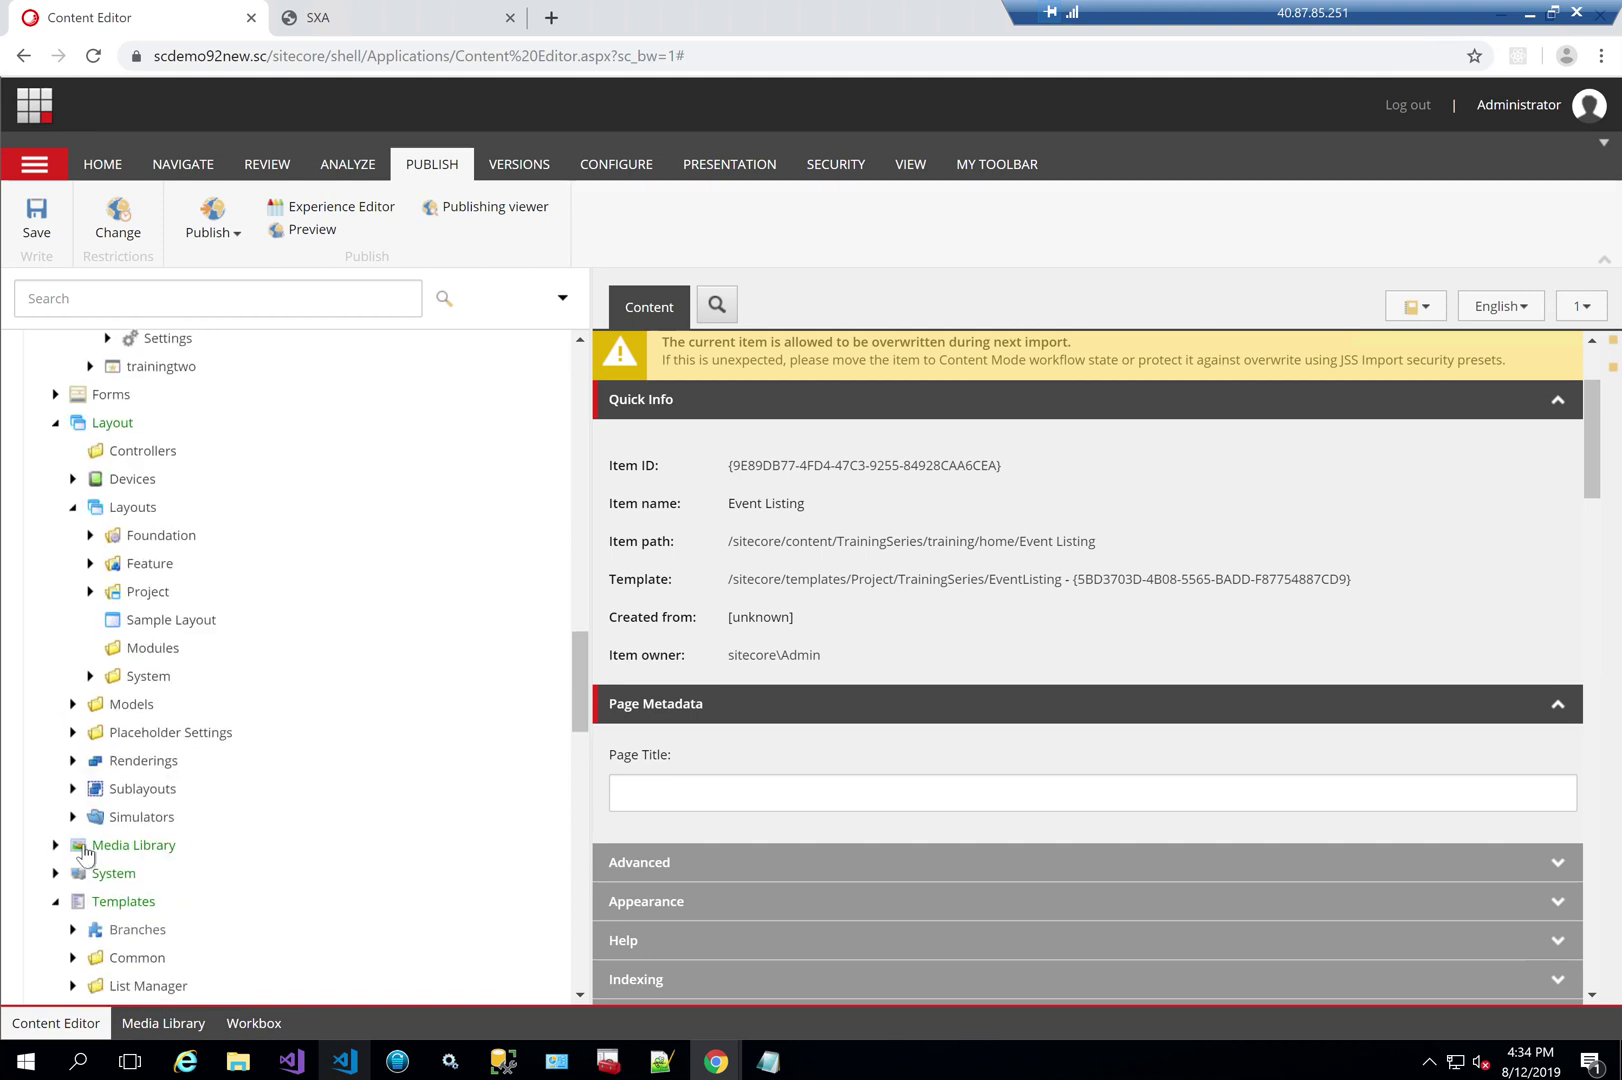
left_click(72, 761)
scroll(290, 837, "down", 1)
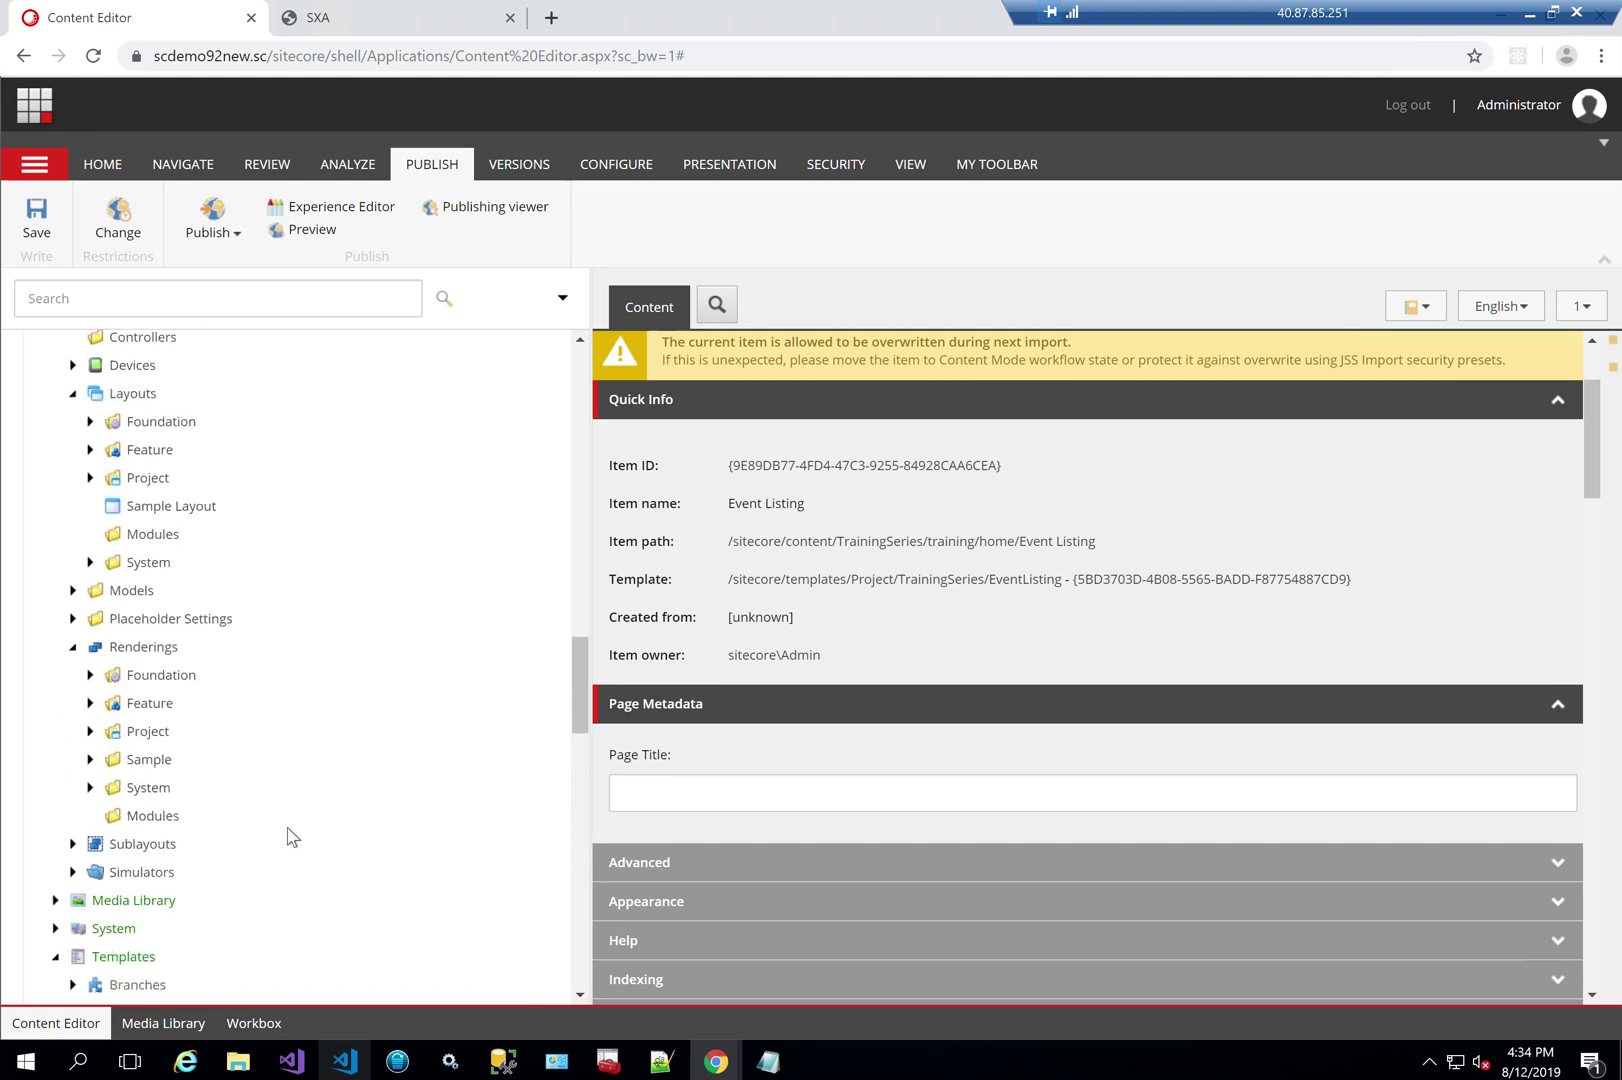
left_click(90, 731)
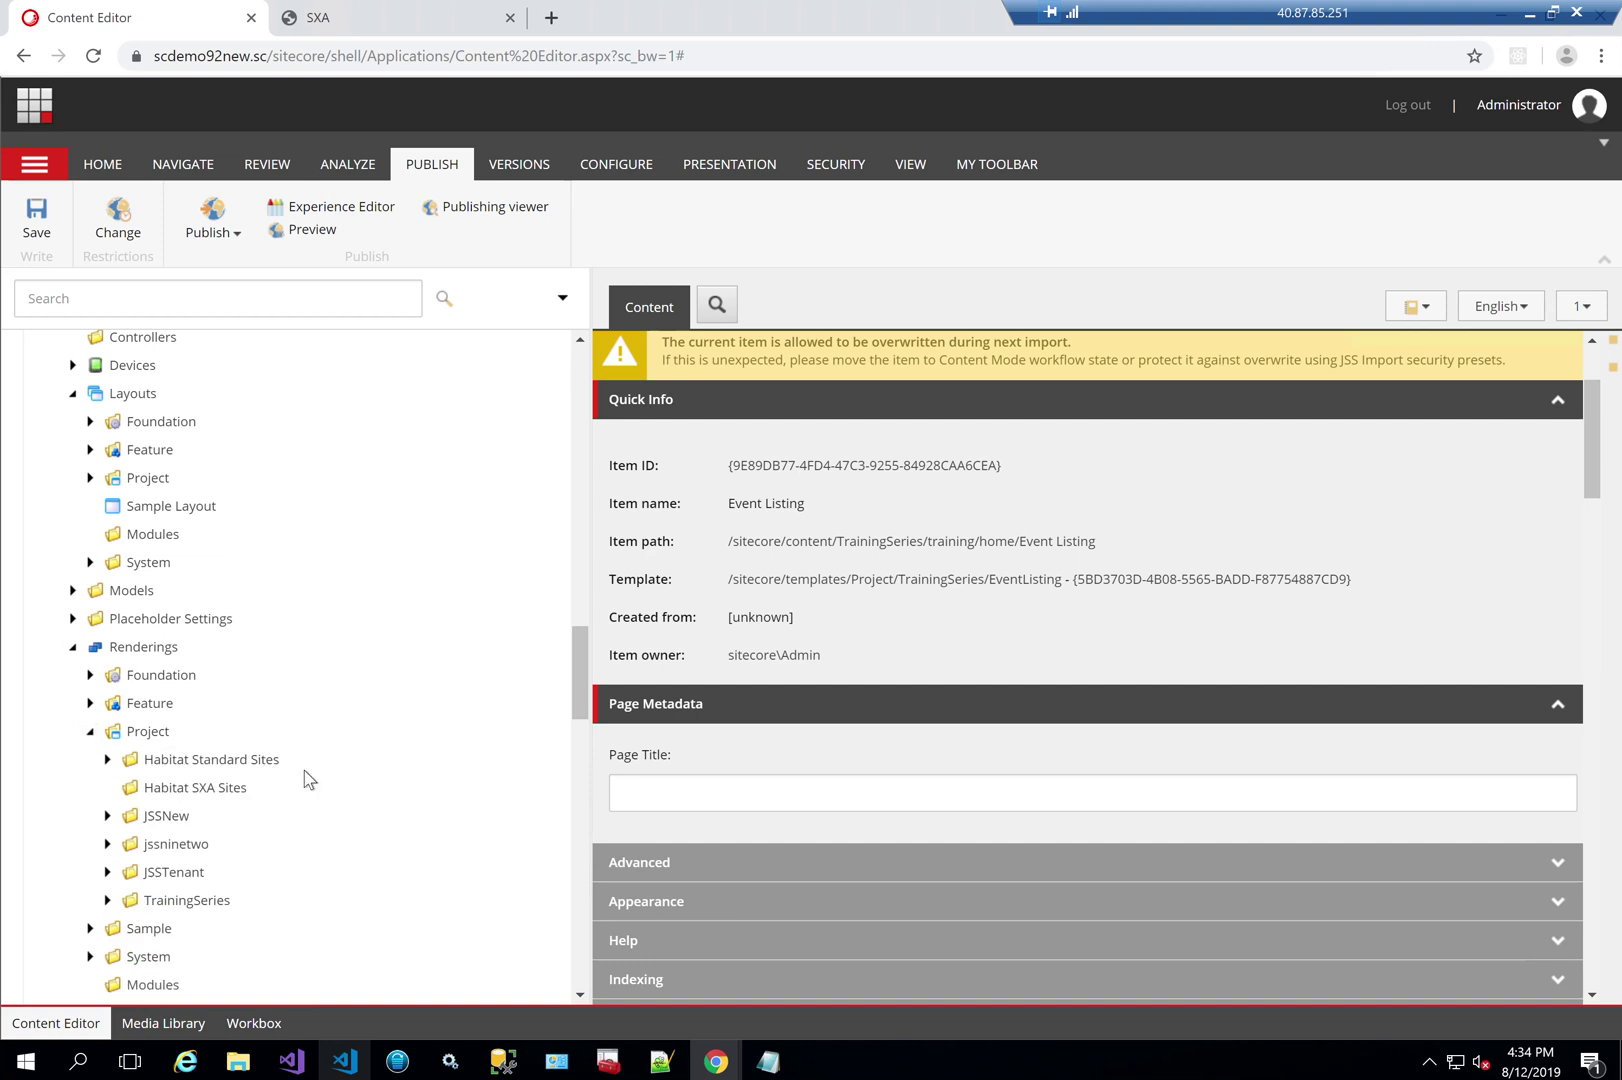
scroll(304, 770, "down", 1)
left_click(107, 767)
scroll(360, 775, "down", 3)
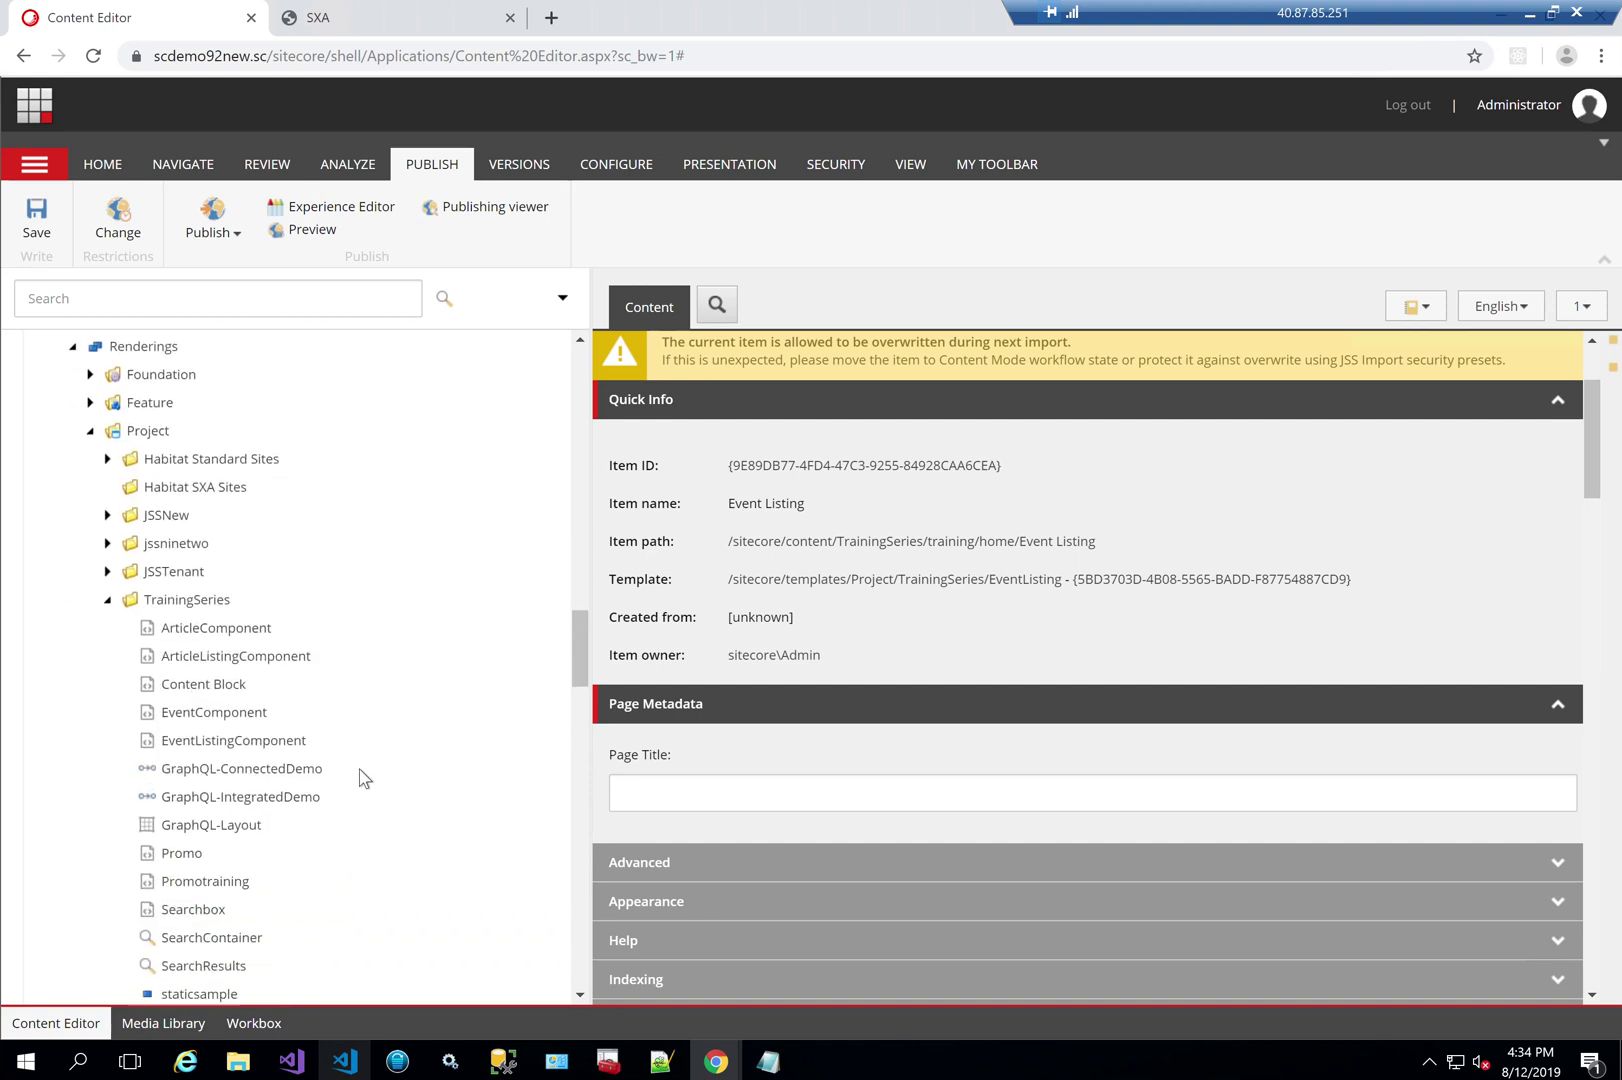
Step: Set the Rendering Contents Resolver of the TrainingSeries EventListingComponent rendering to Custom and save the item
scroll(363, 778, "down", 2)
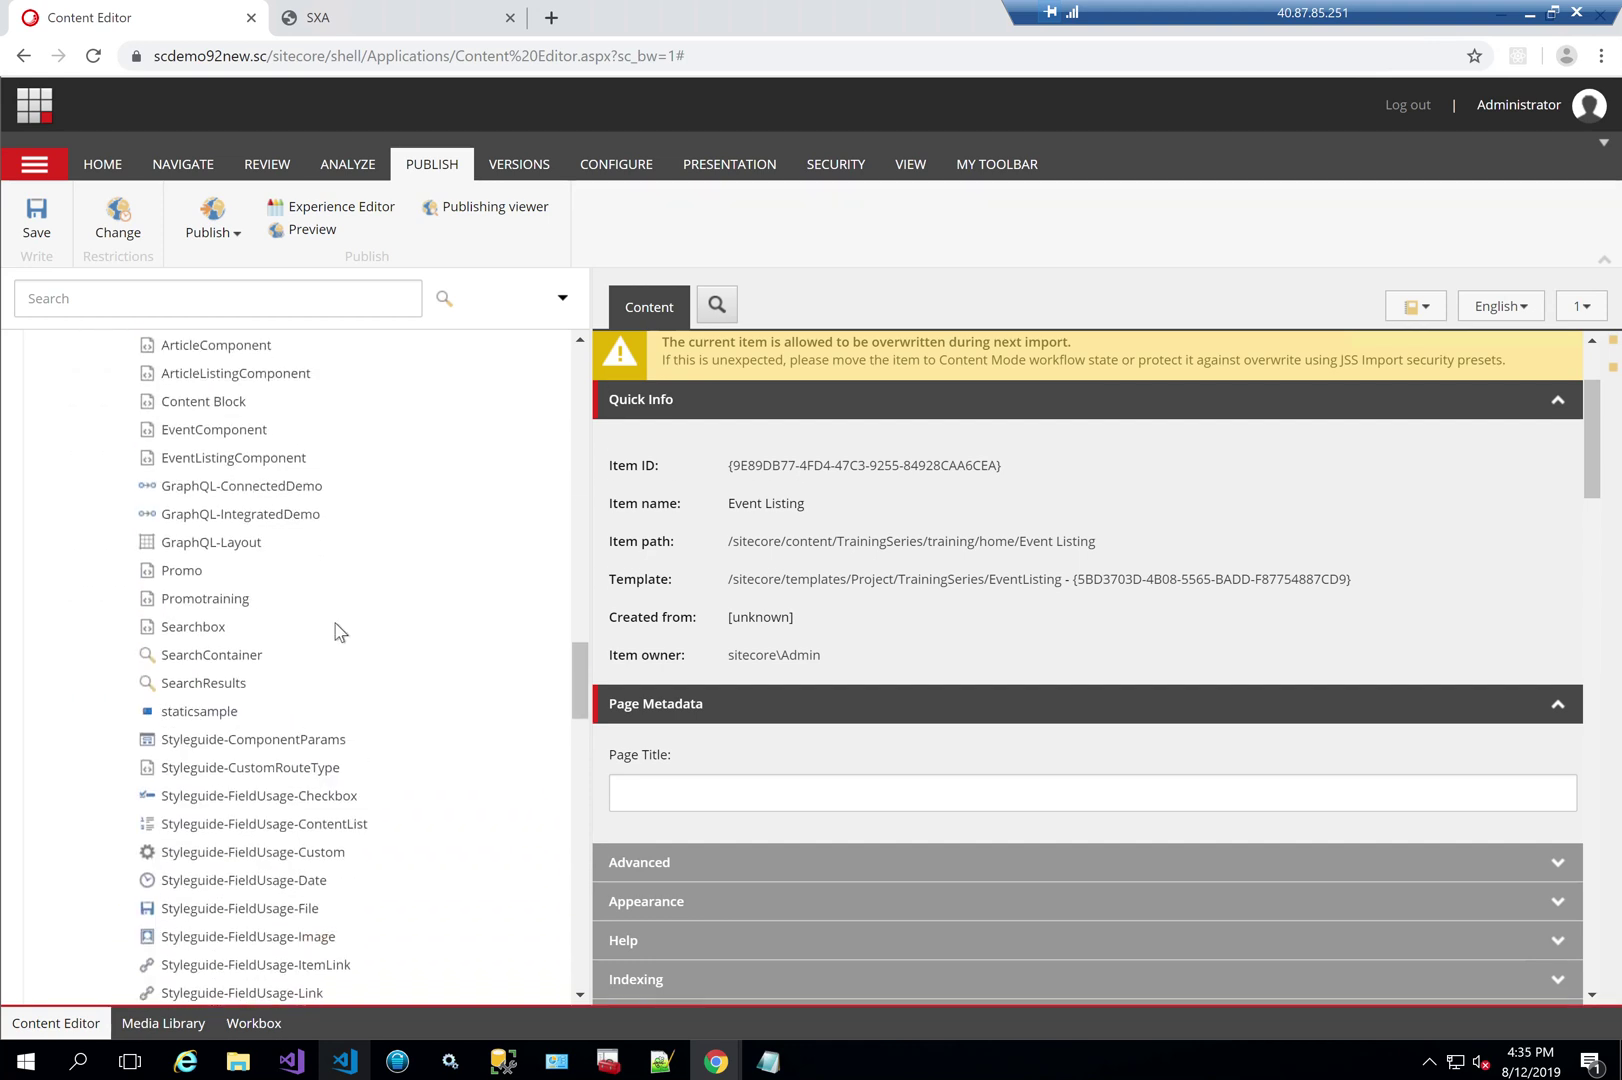
scroll(340, 630, "up", 1)
left_click(233, 492)
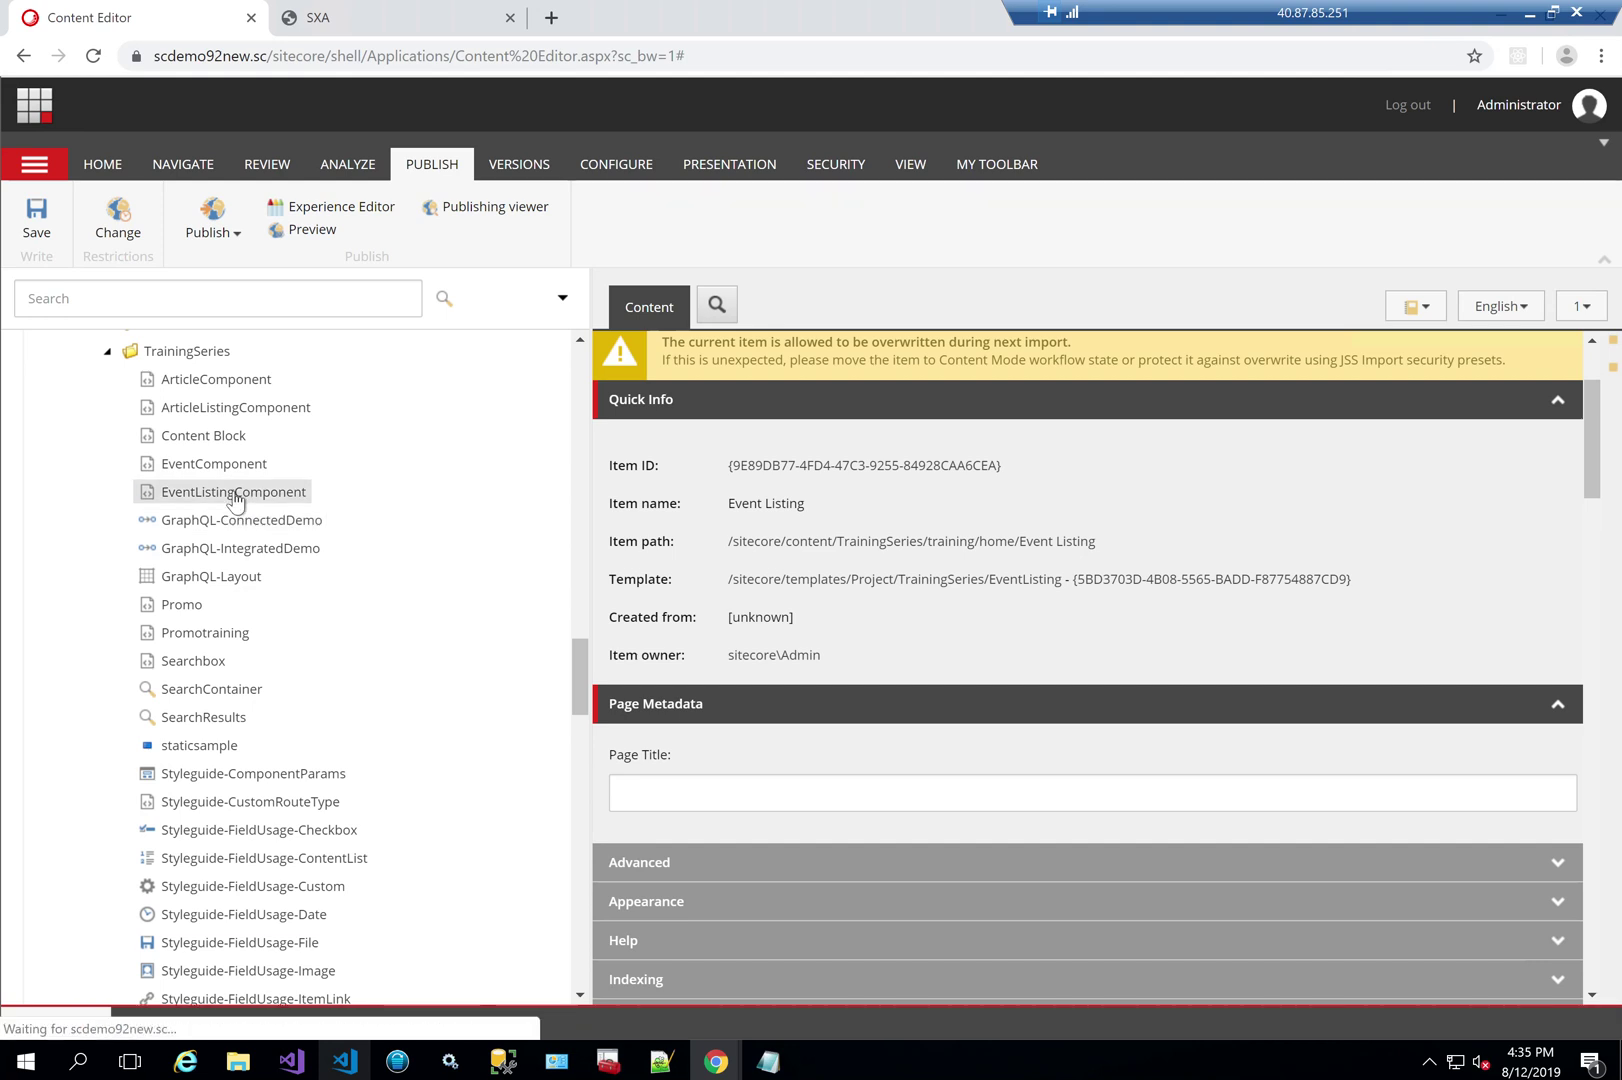
scroll(916, 492, "down", 2)
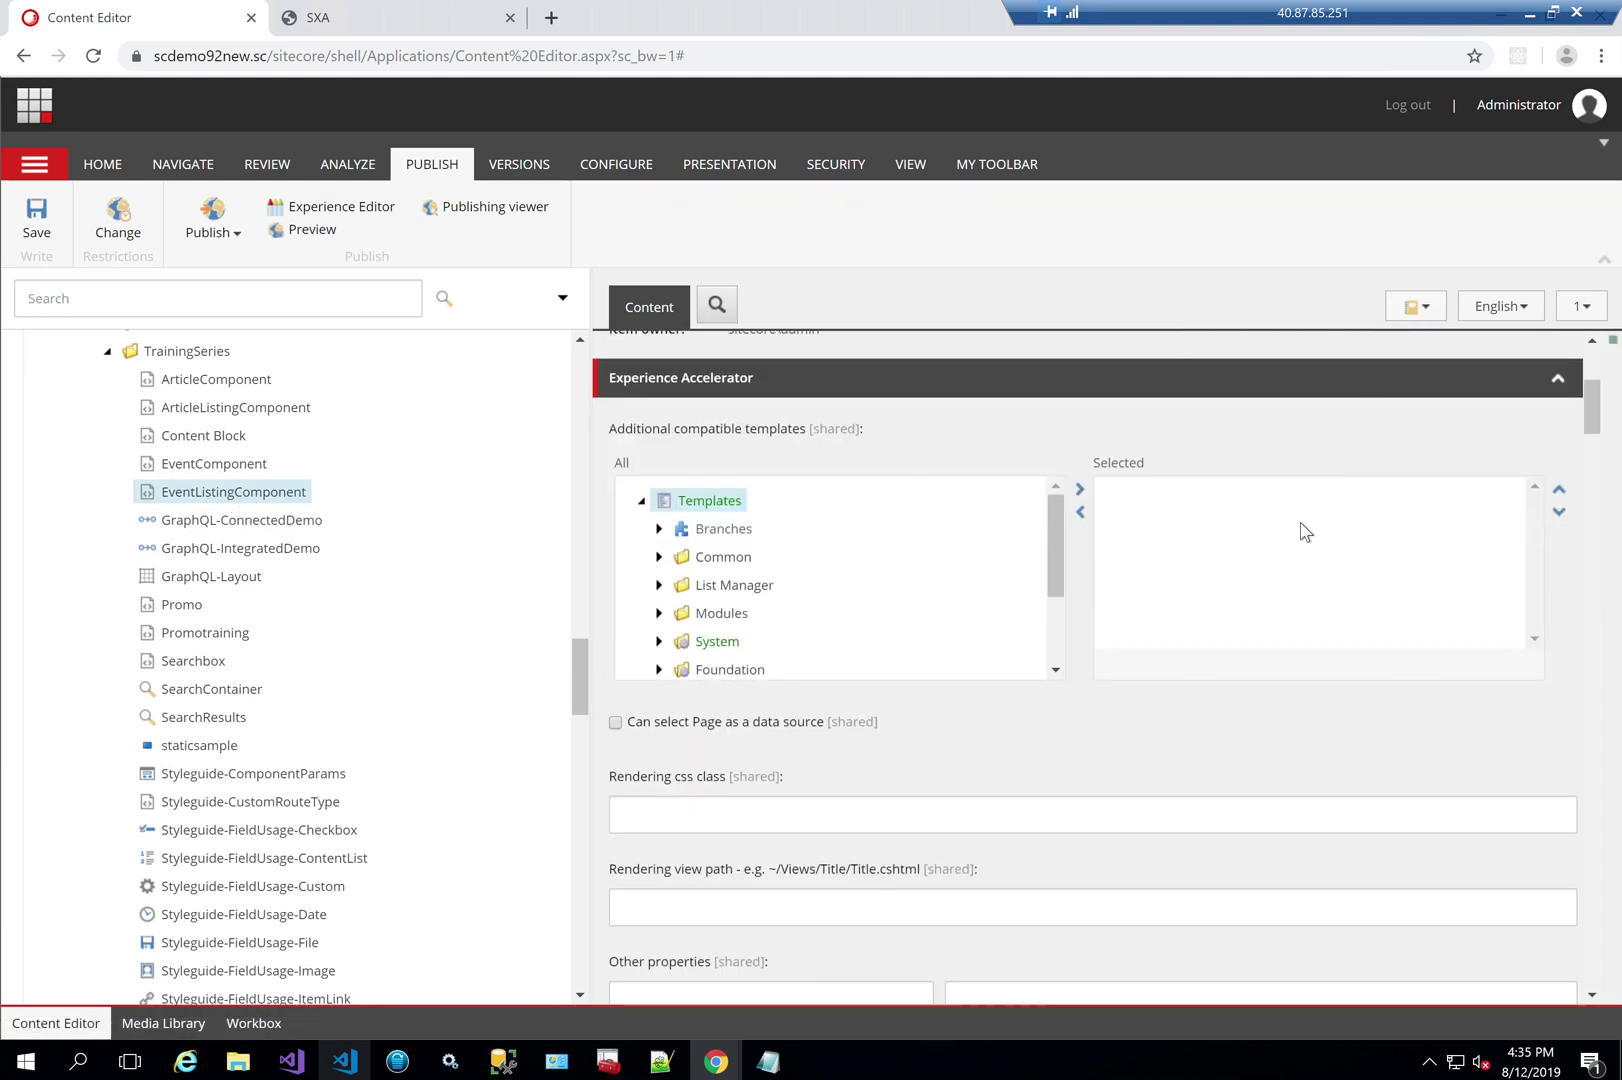
scroll(1305, 531, "down", 2)
scroll(1204, 599, "down", 2)
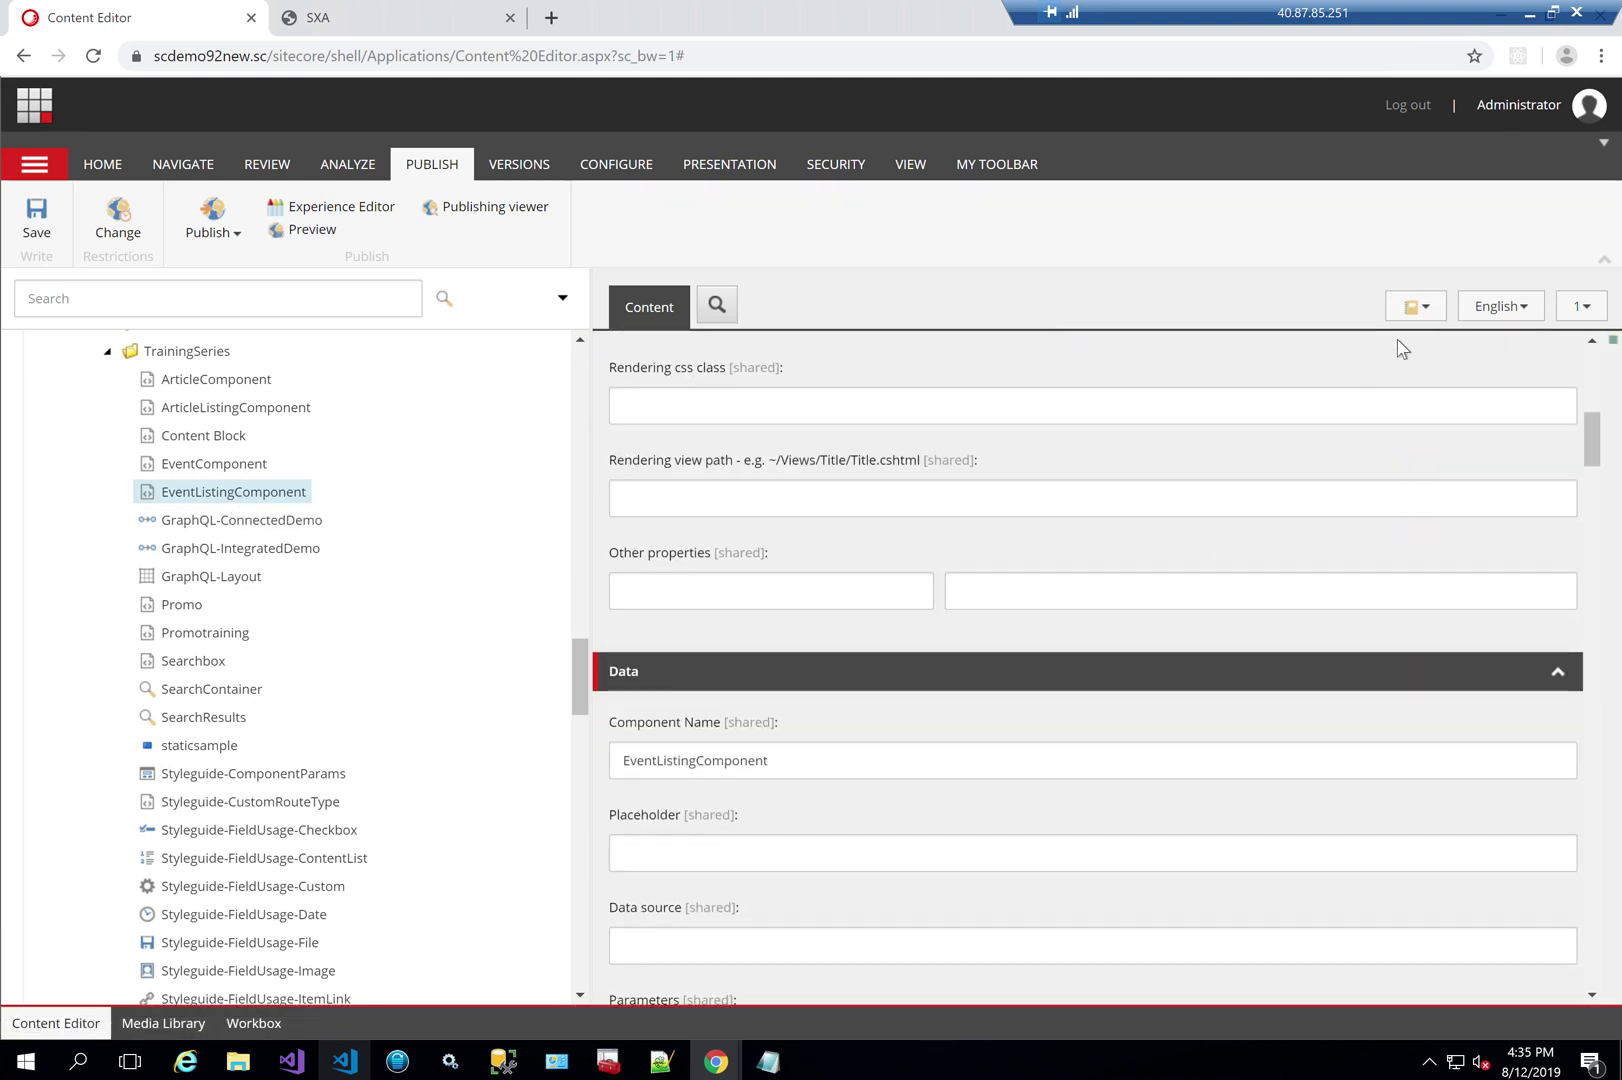
left_click(1415, 306)
type("layout")
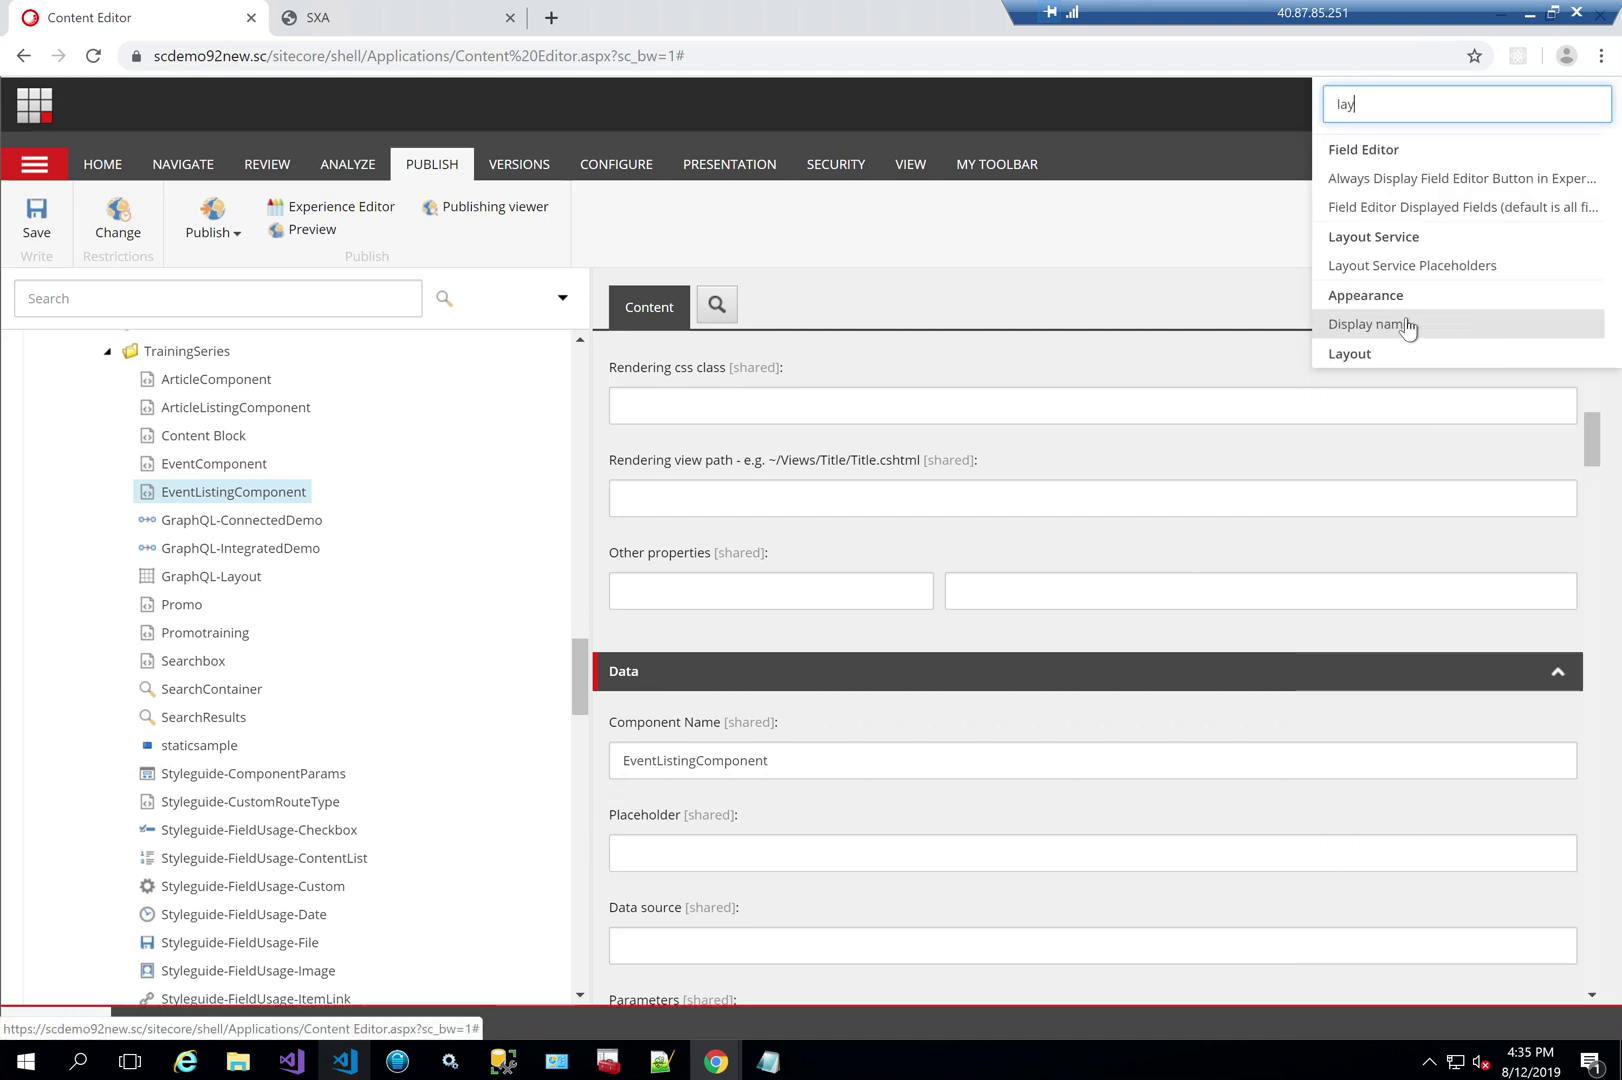
left_click(1373, 149)
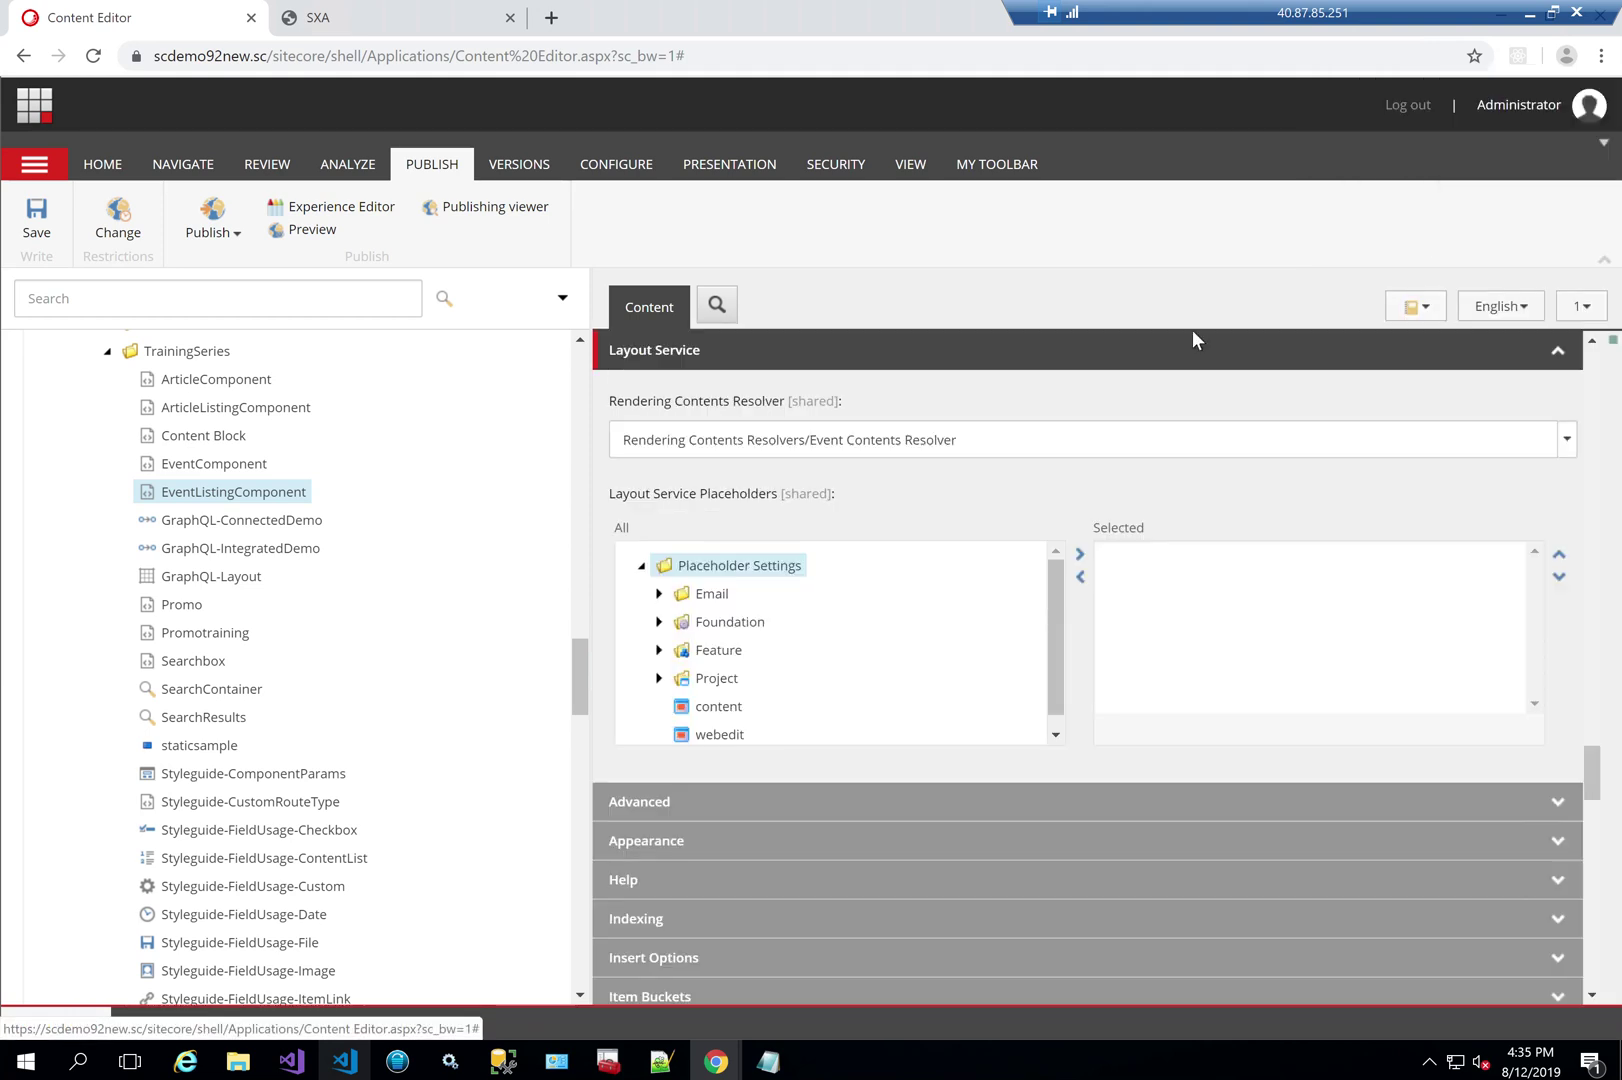
left_click(980, 446)
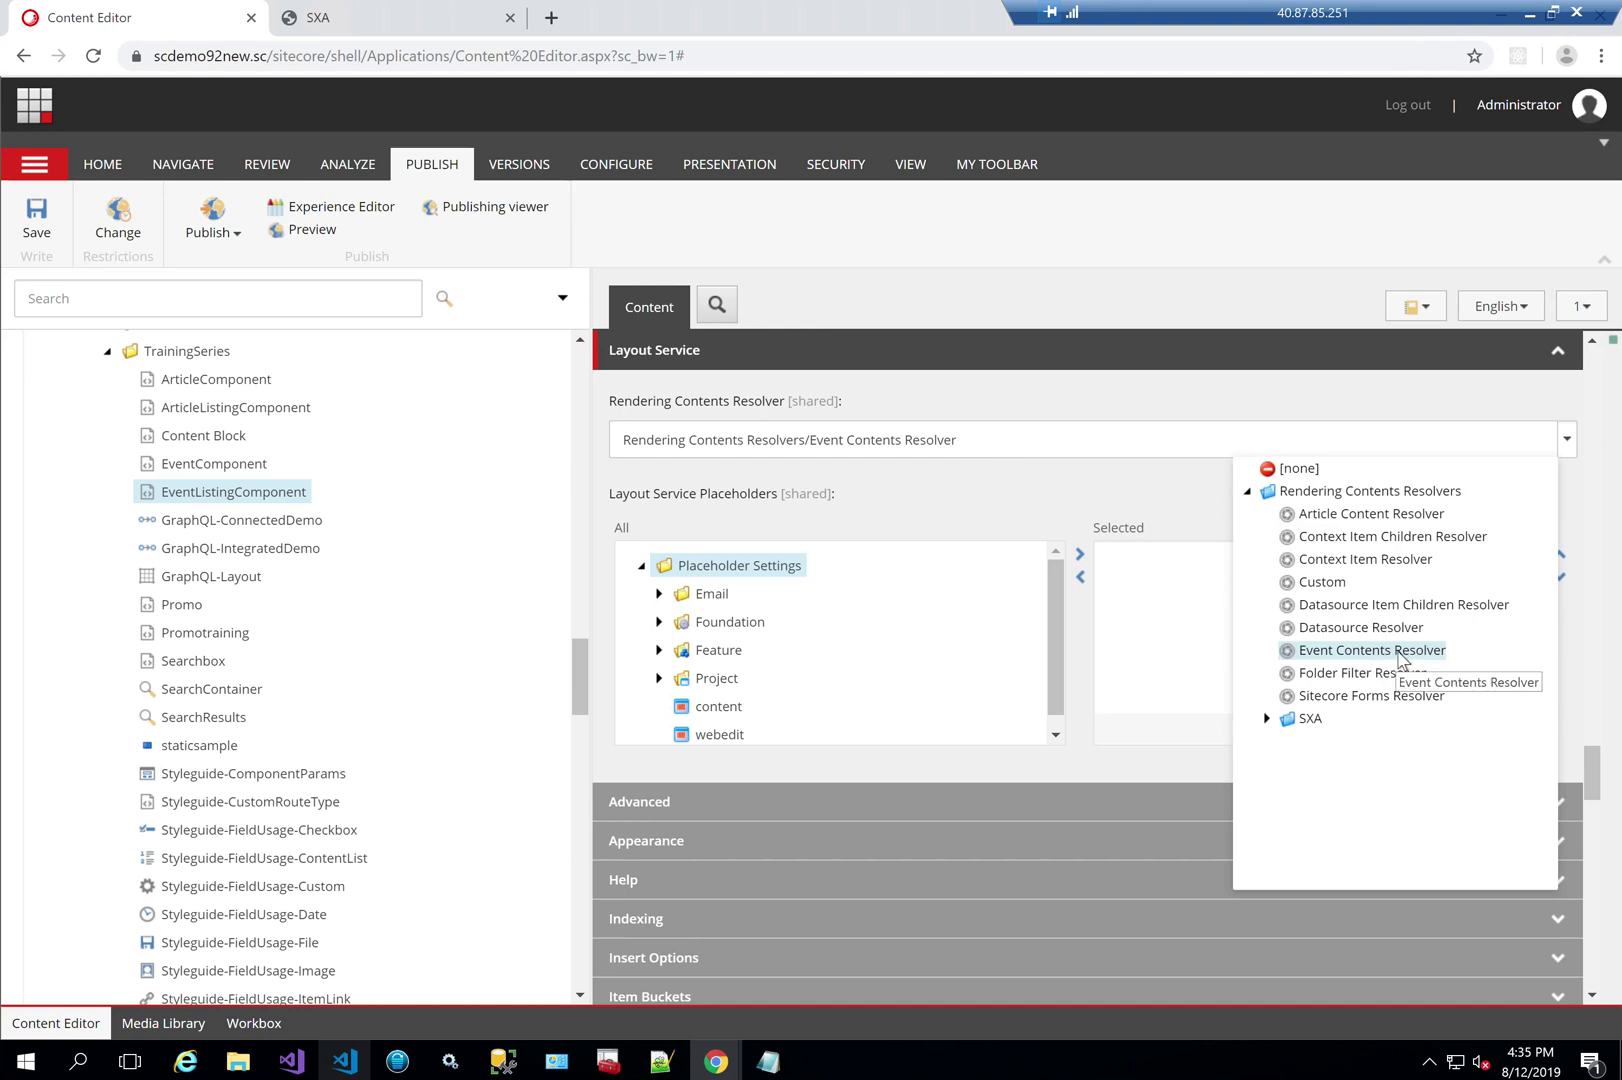
left_click(1314, 582)
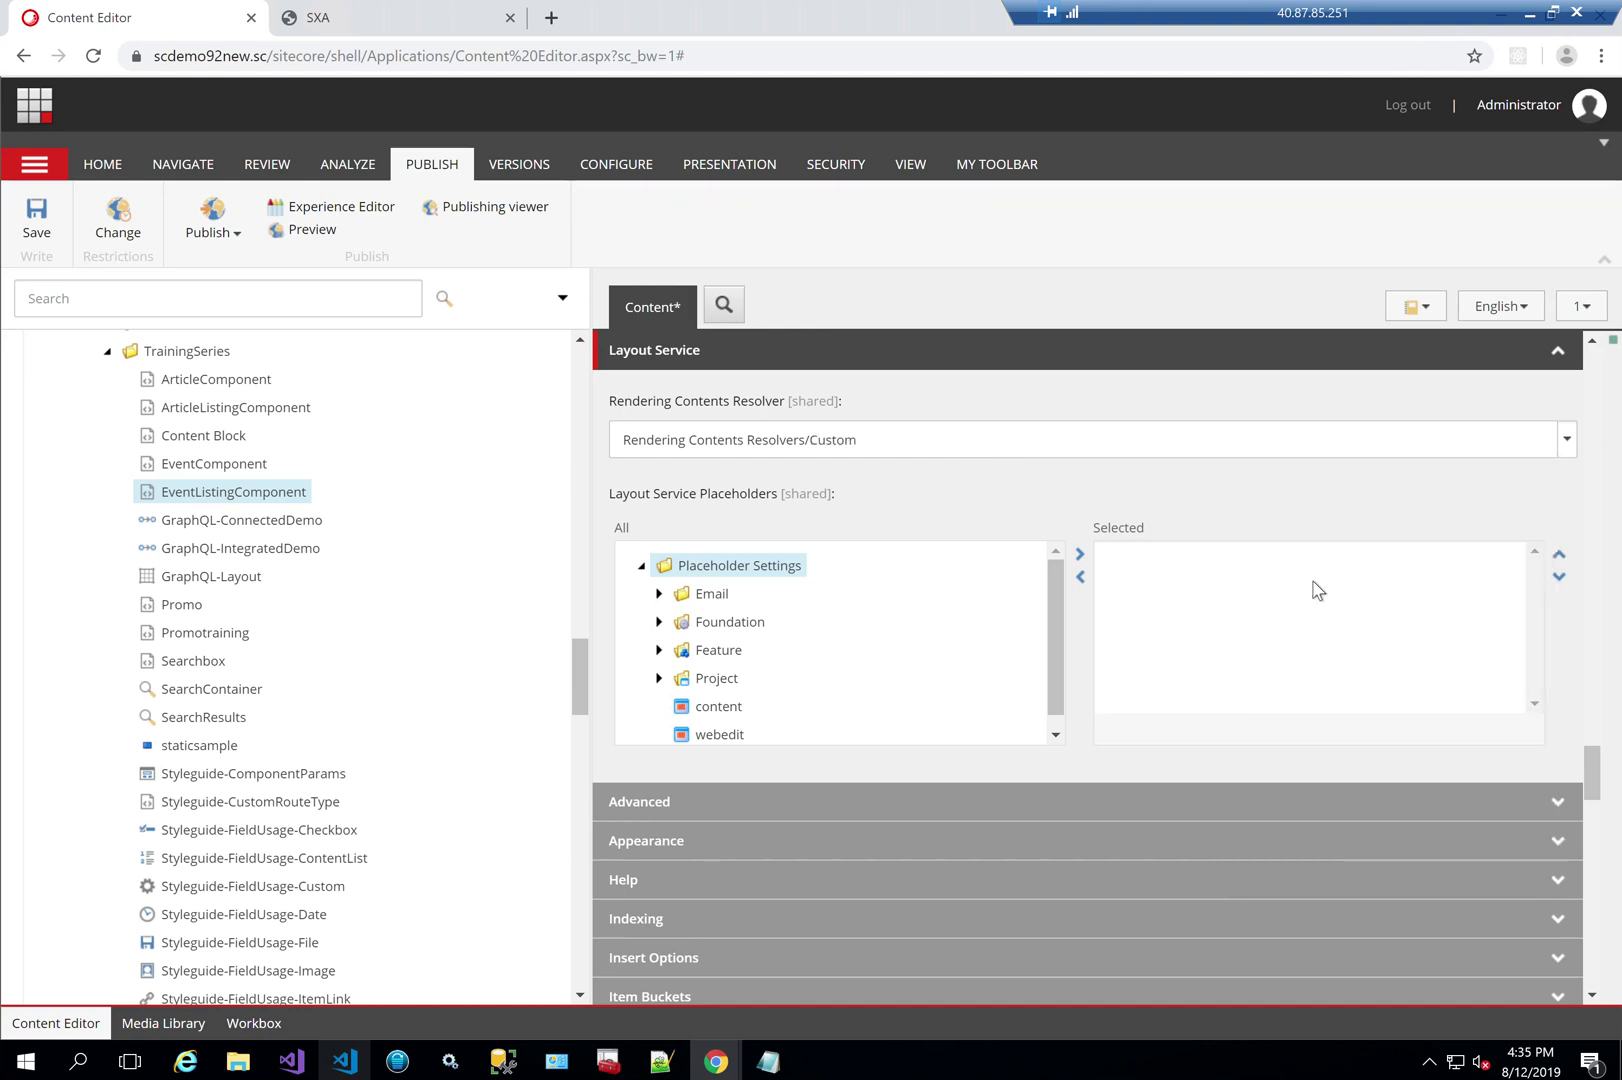
left_click(36, 215)
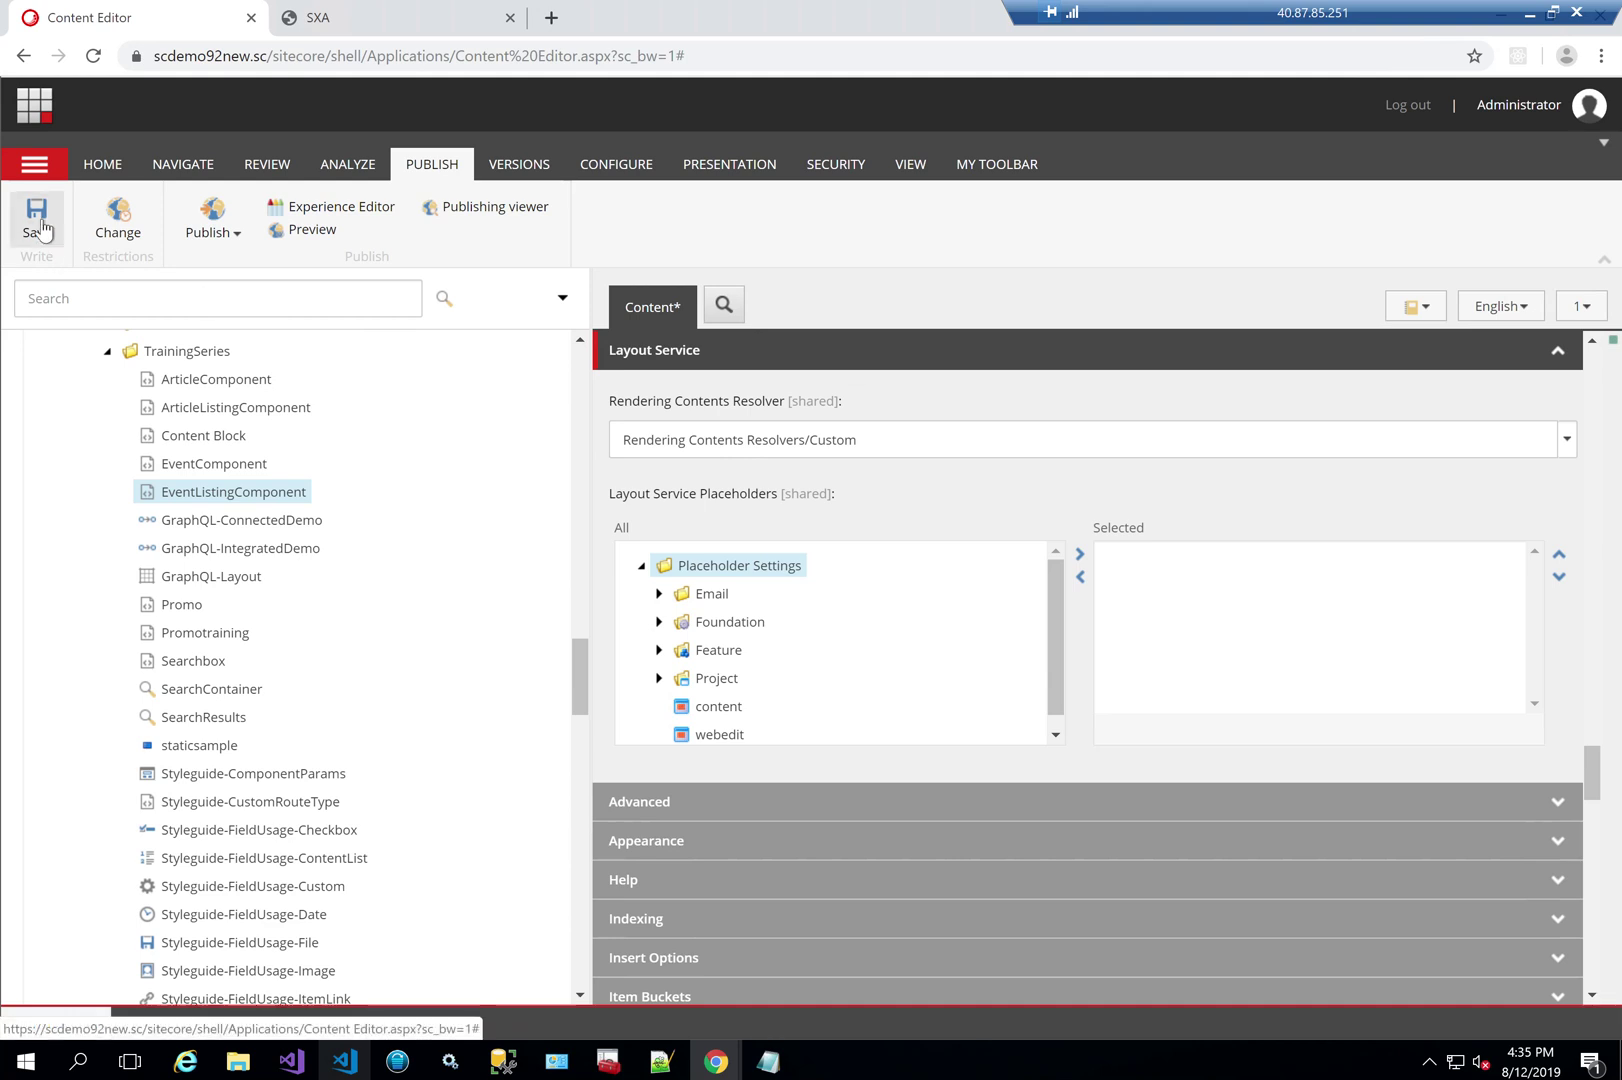
Step: Insert a new resolver named Event Custom under System/Modules/Layout Service/Rendering Contents Resolvers
scroll(407, 603, "down", 10)
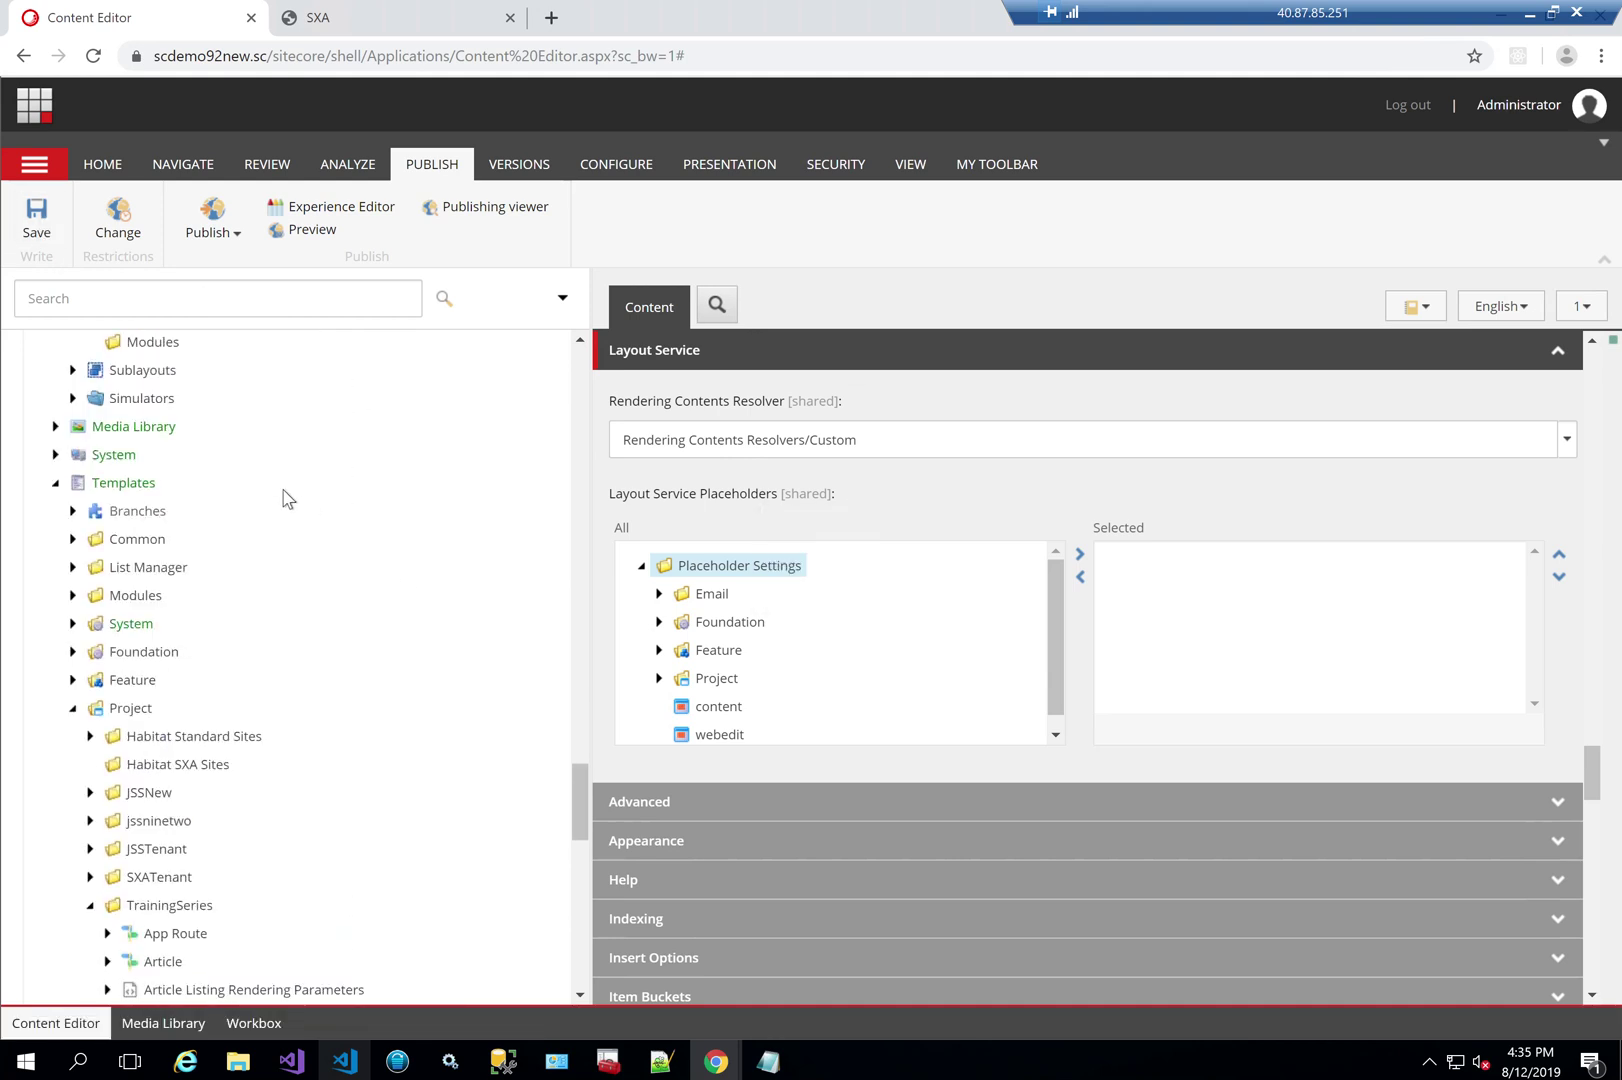
left_click(55, 454)
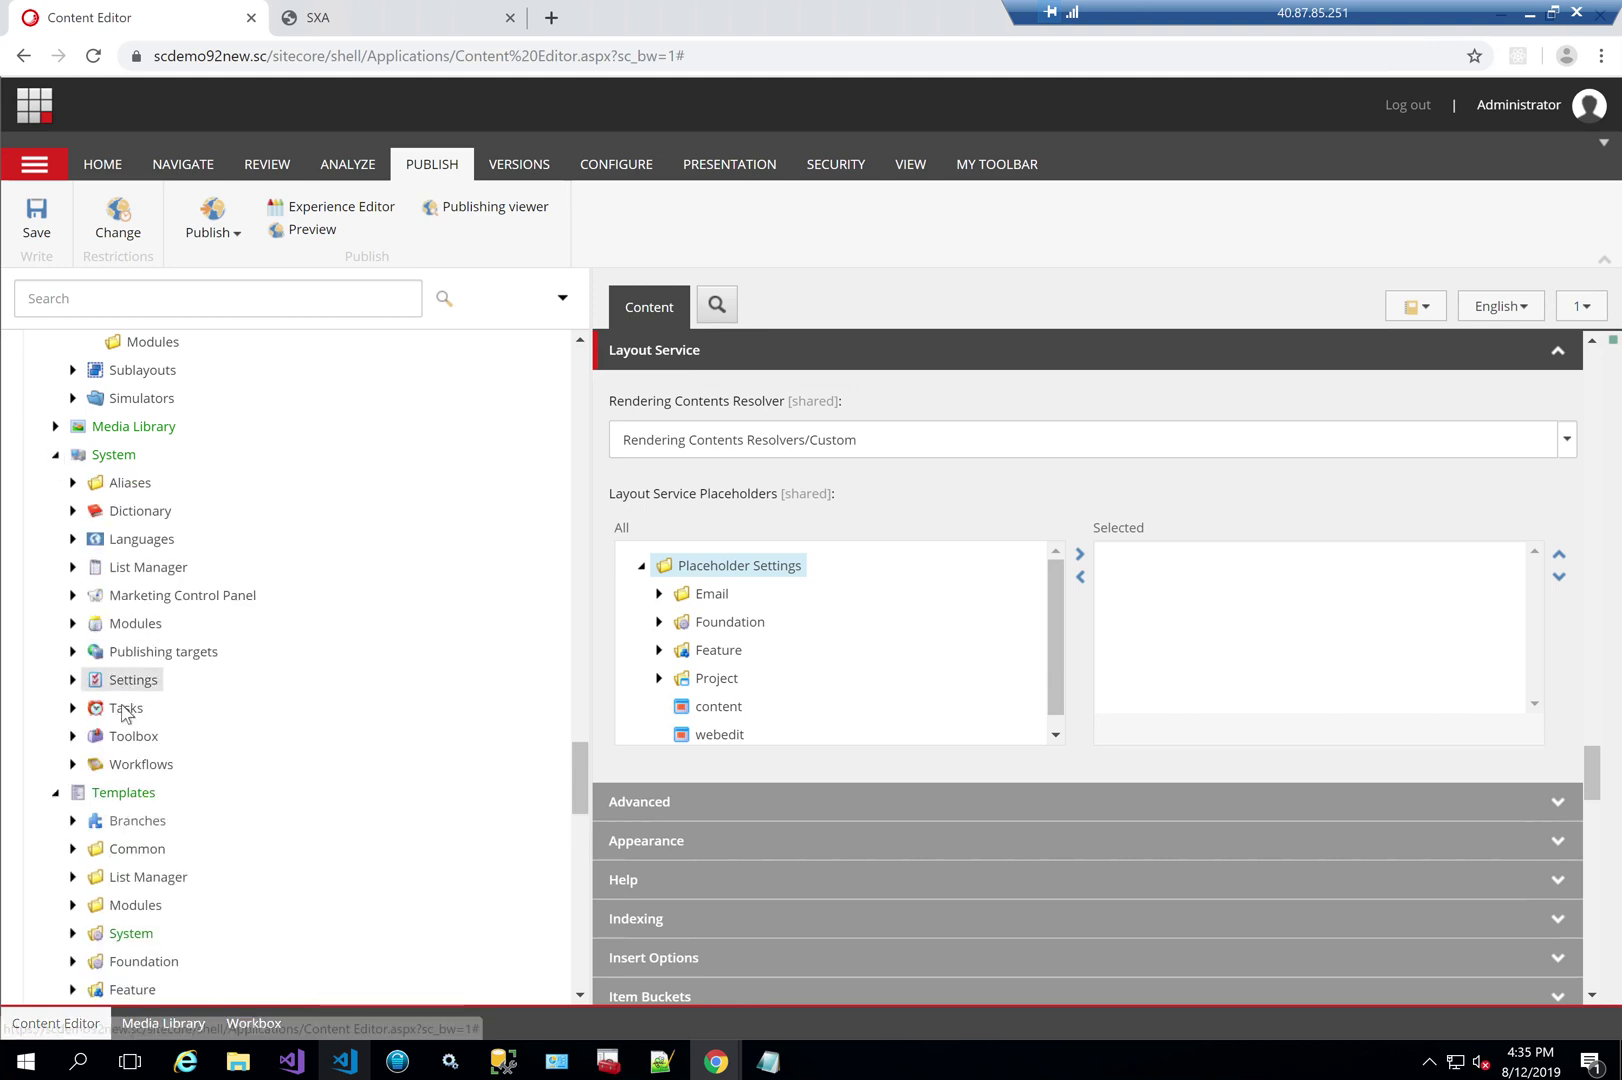
left_click(72, 623)
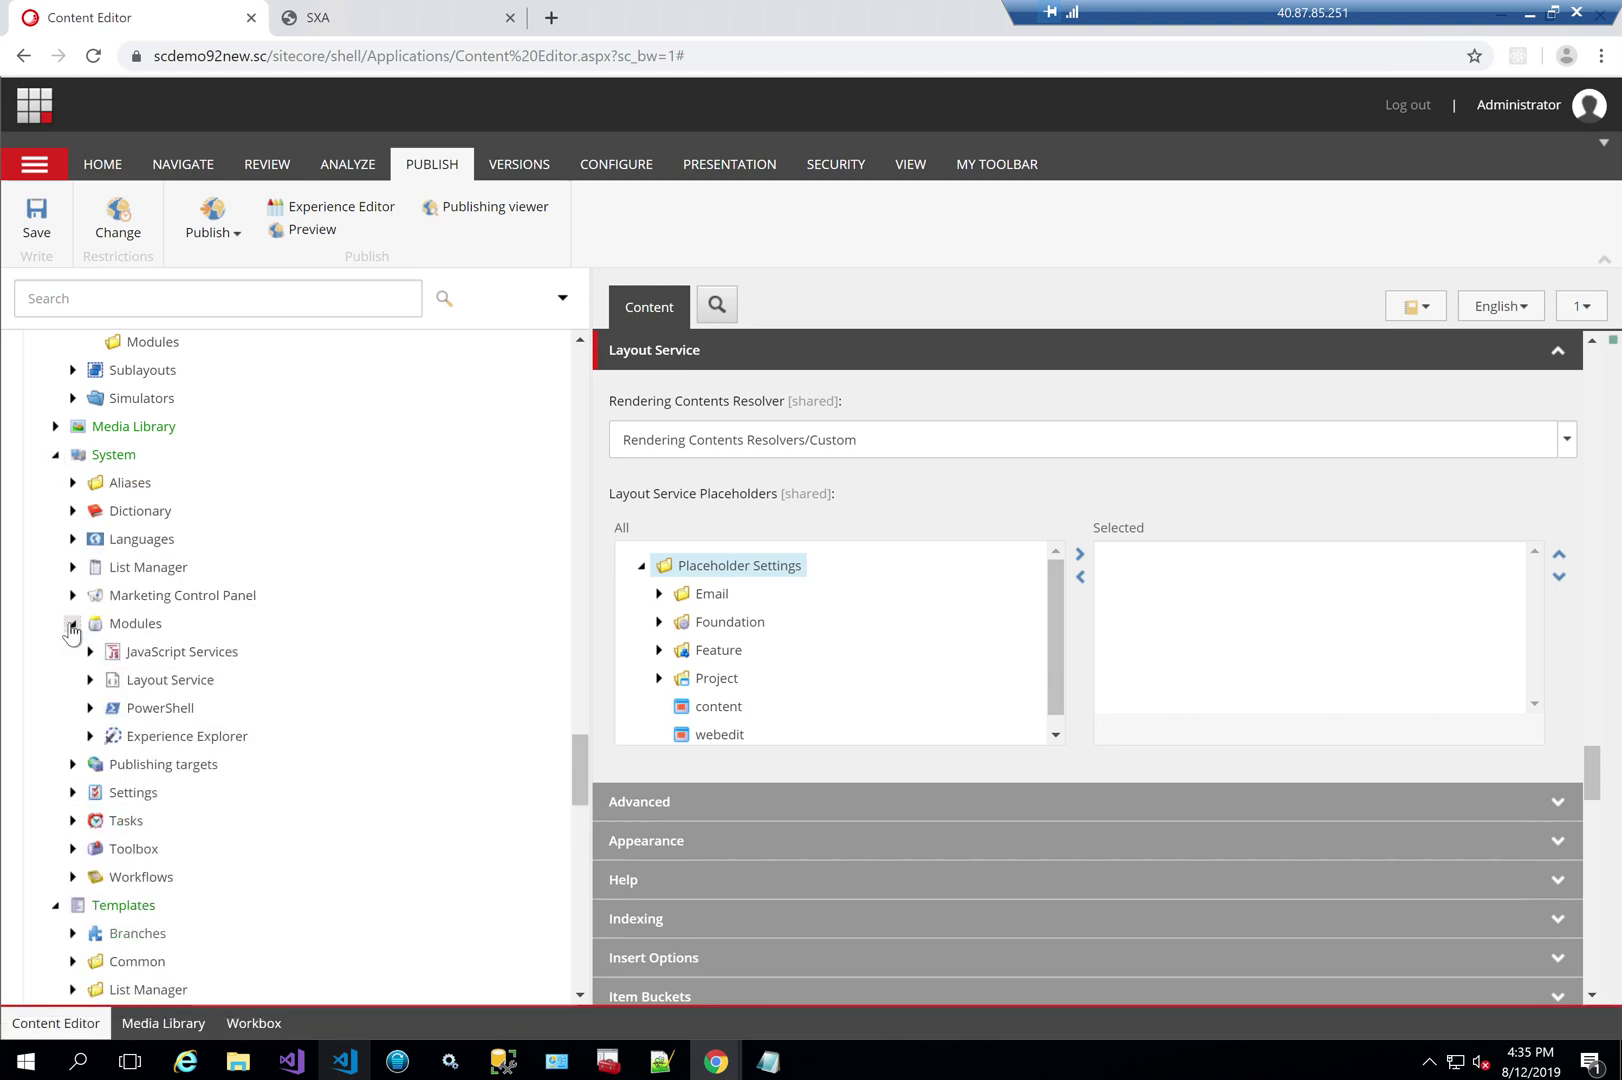
left_click(90, 679)
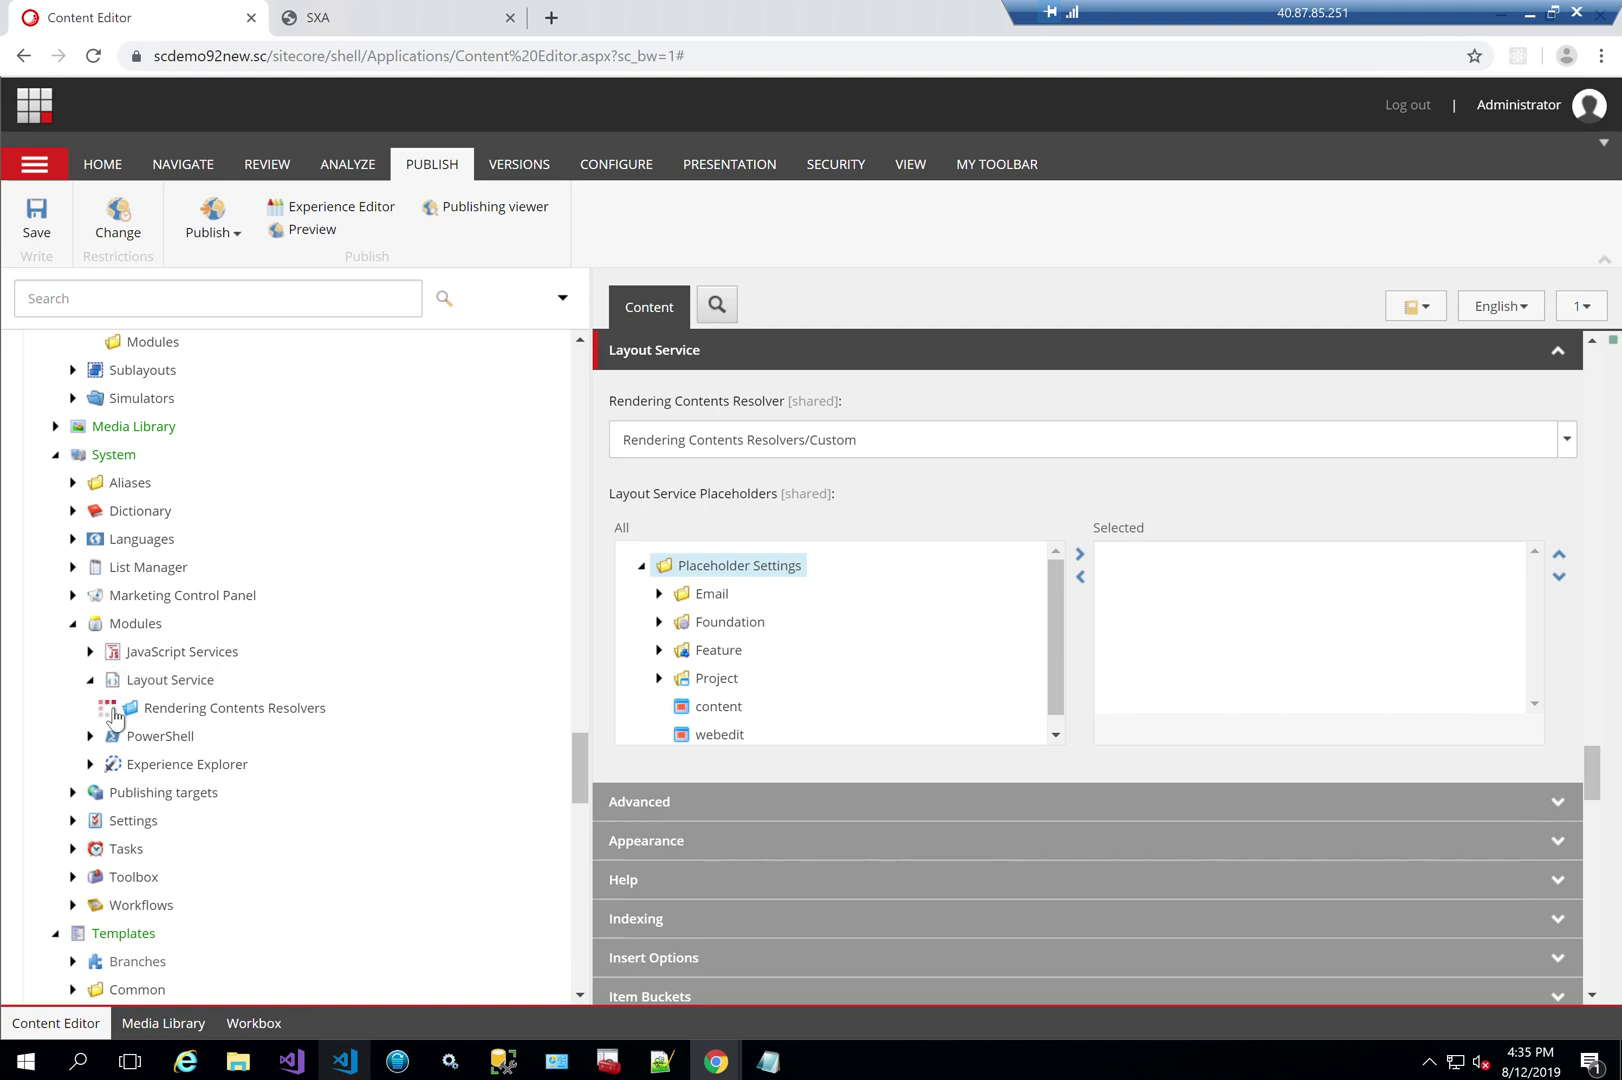
left_click(110, 708)
right_click(298, 708)
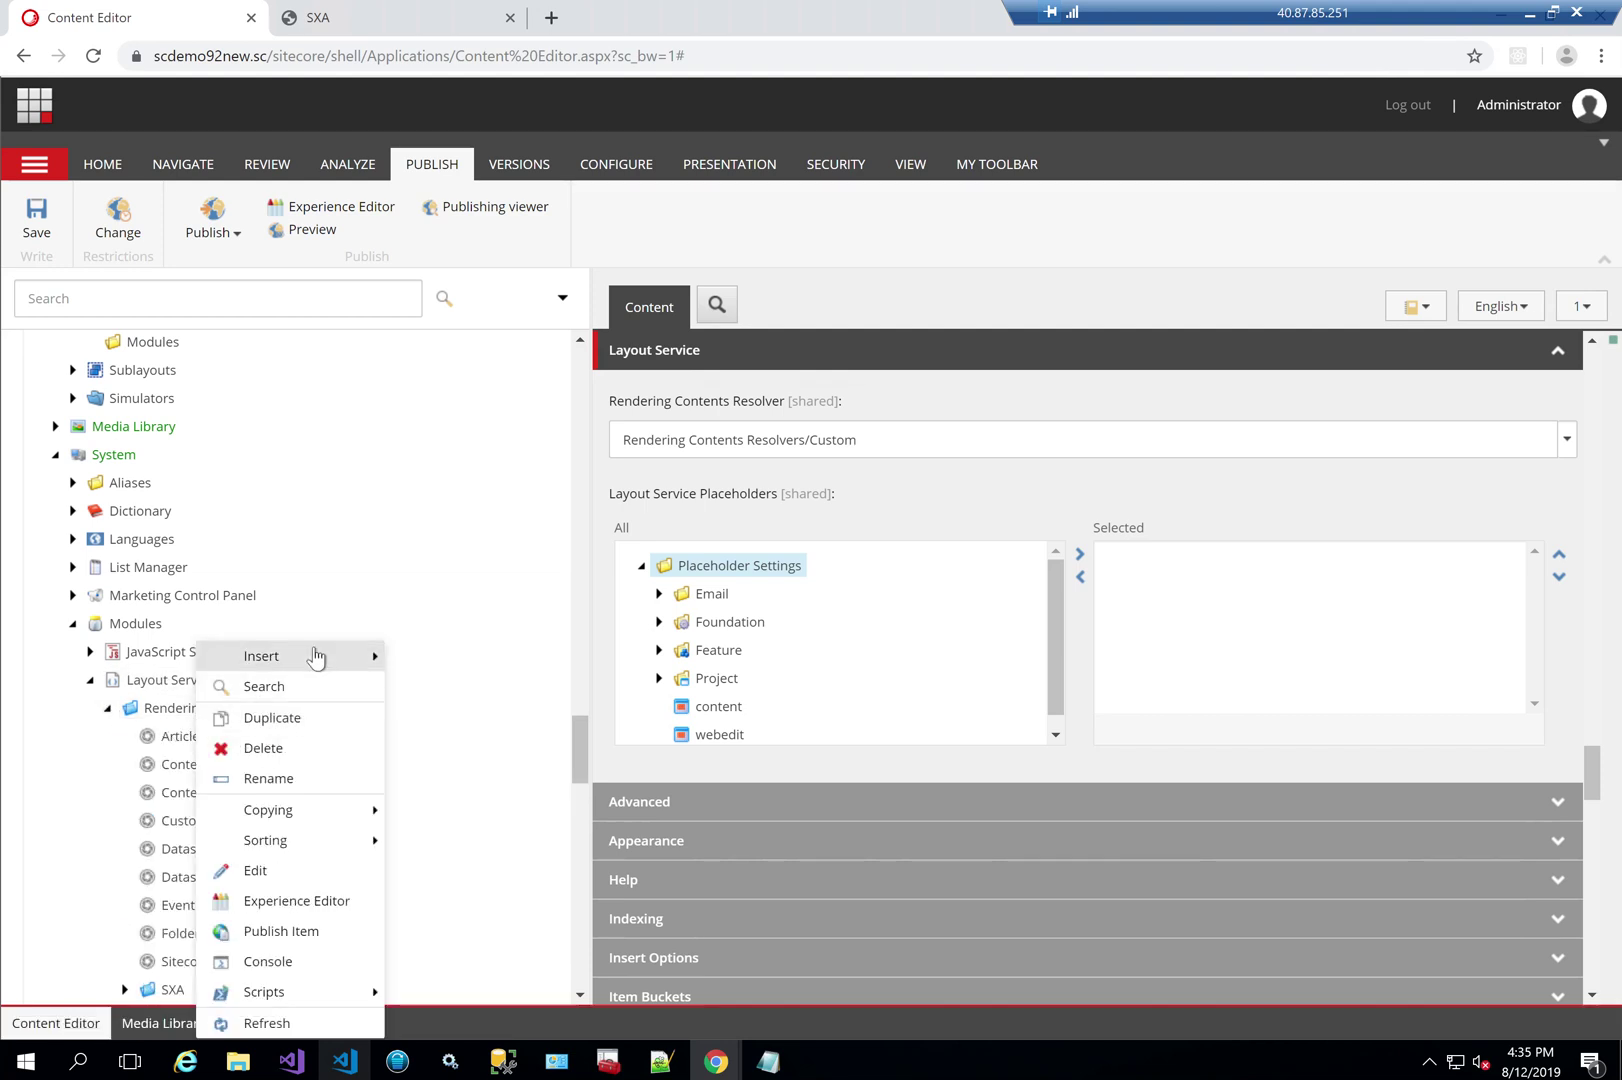
mouse_move(316, 656)
left_click(450, 655)
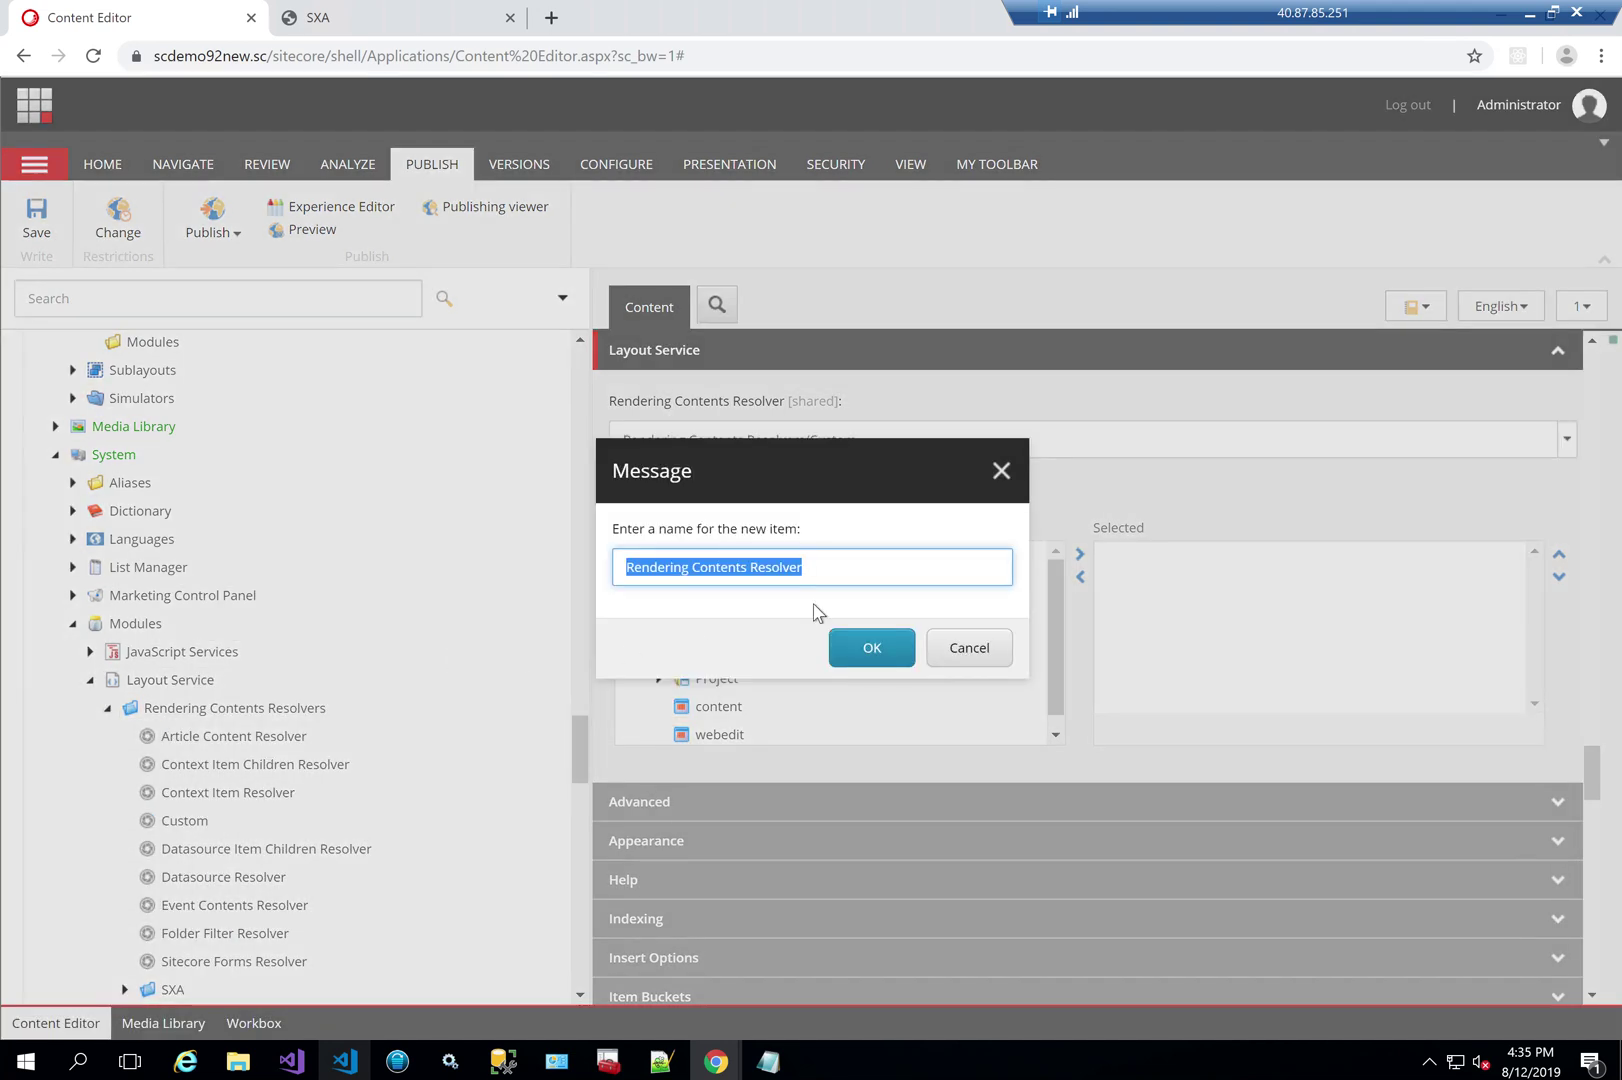
type("Event Custom")
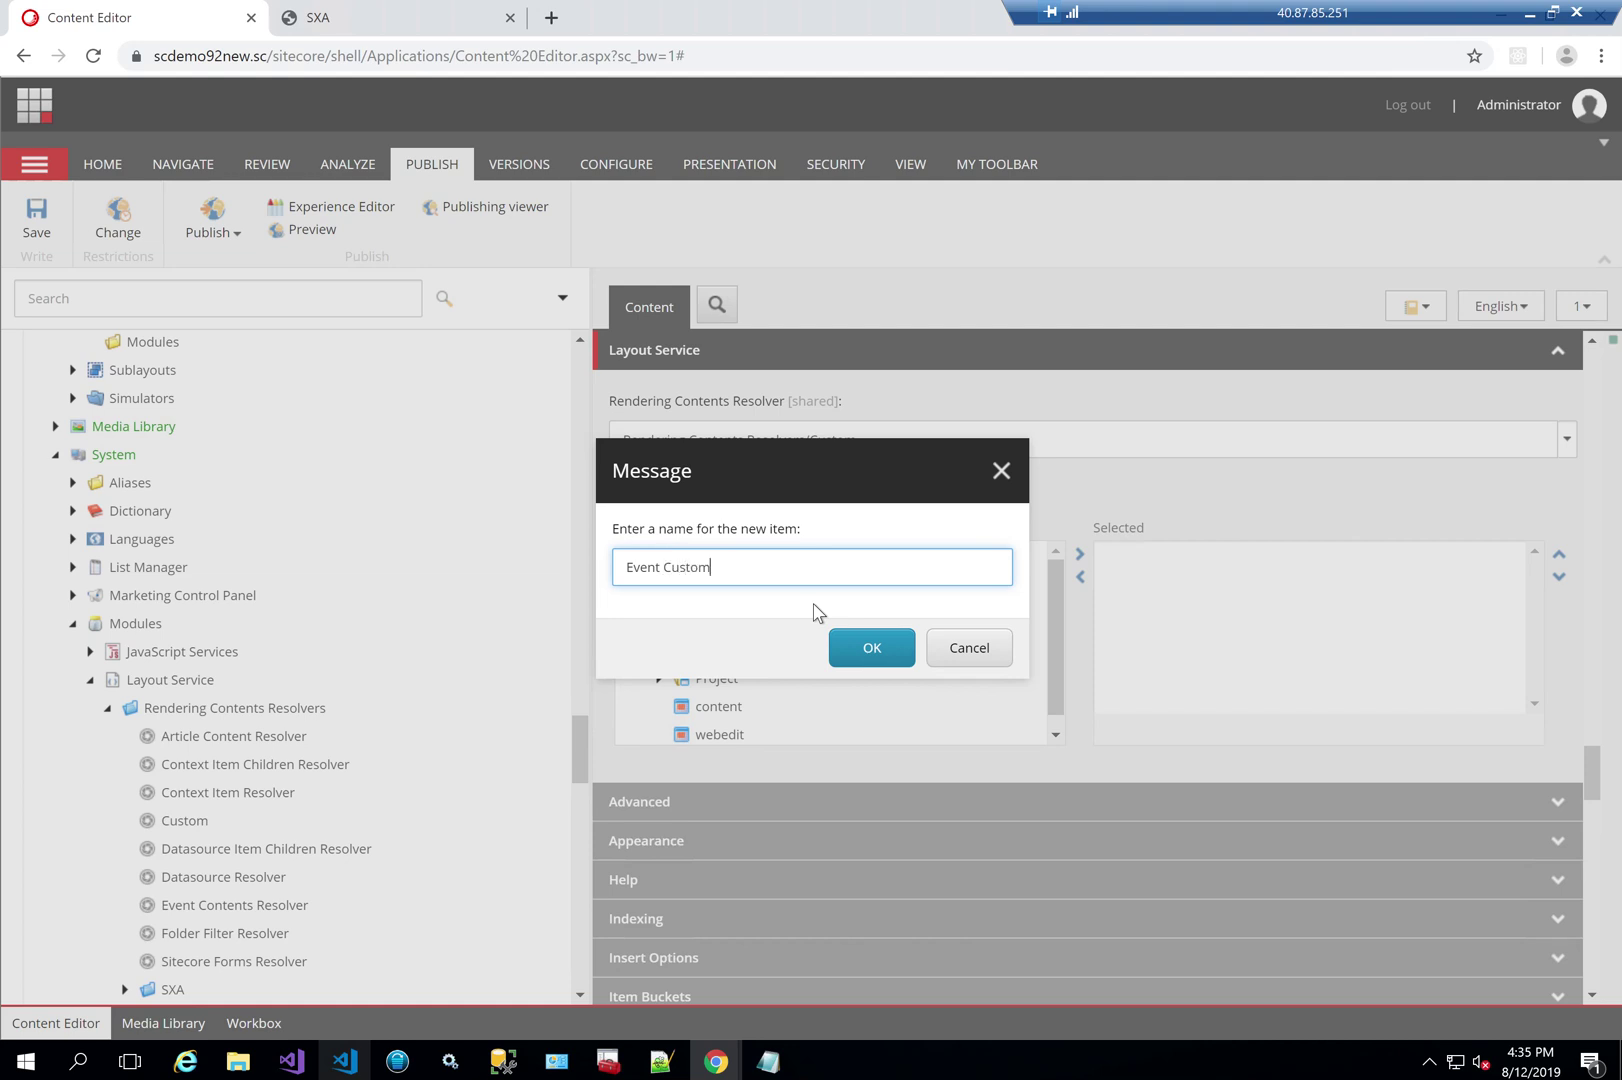
key("Return")
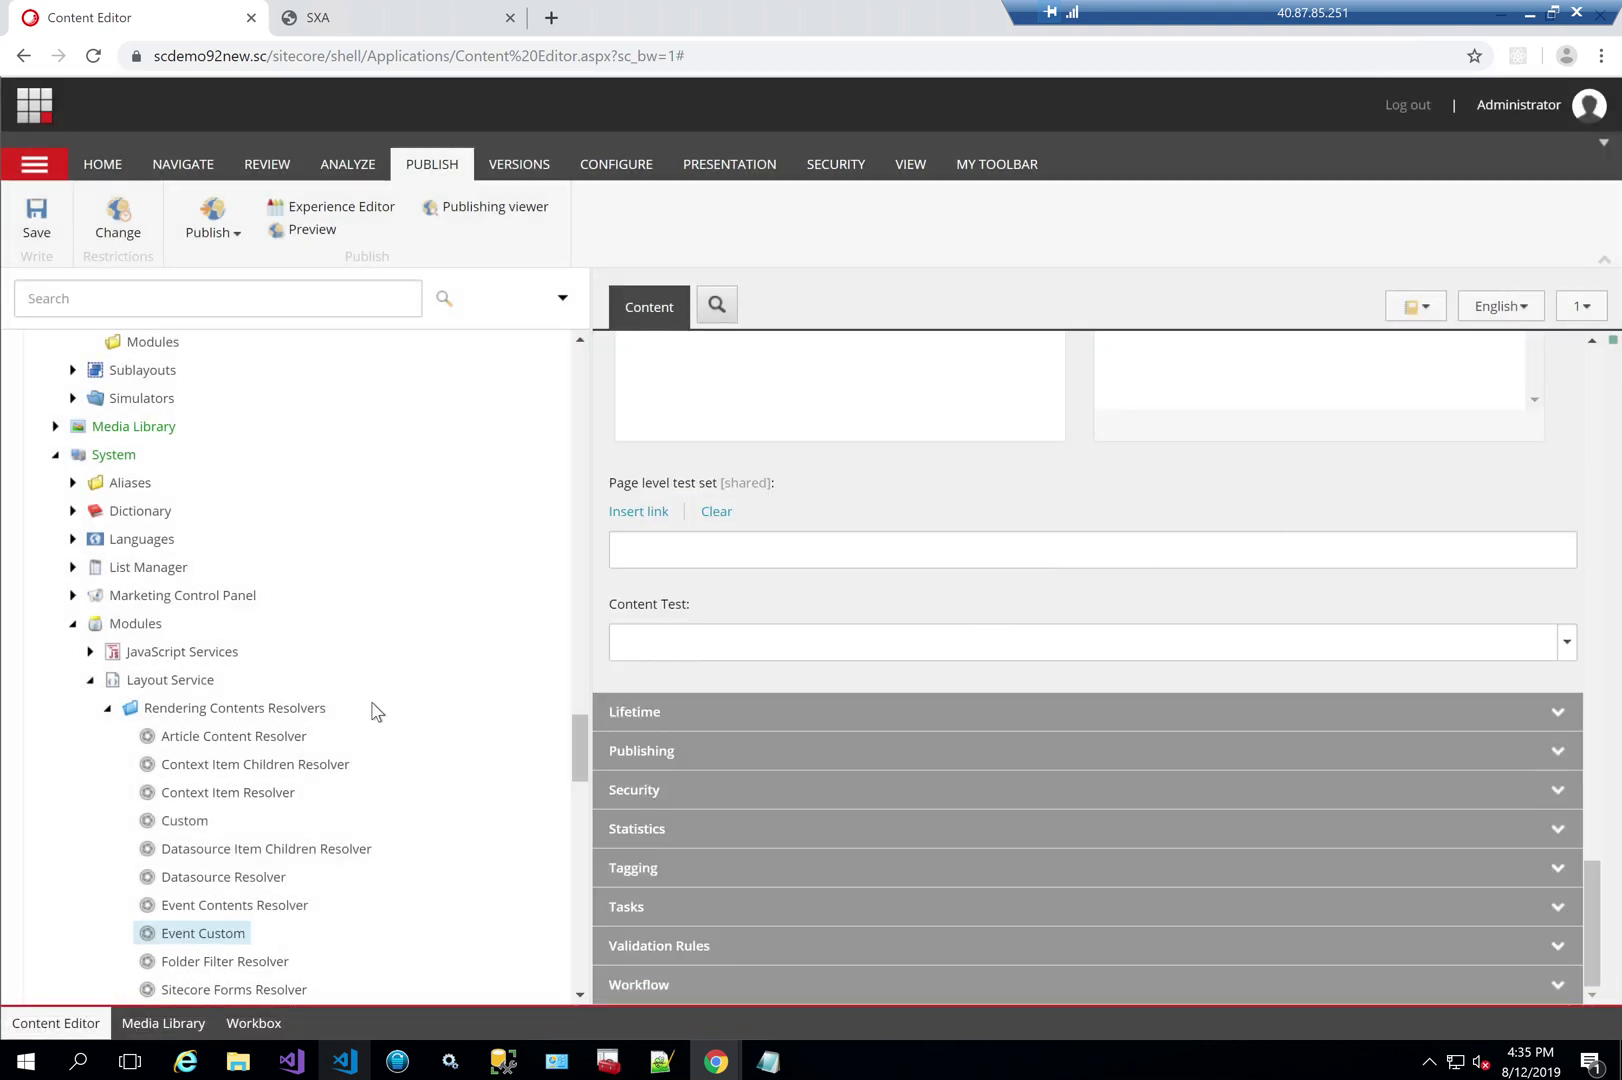
Step: Copy the Custom resolver's Type value, "ITWorx.JSS.SearchRenderingContentsResolver, ITWorx.JSS", into the Event Custom resolver's Type field and save the item
scroll(376, 711, "up", 2)
scroll(455, 792, "down", 3)
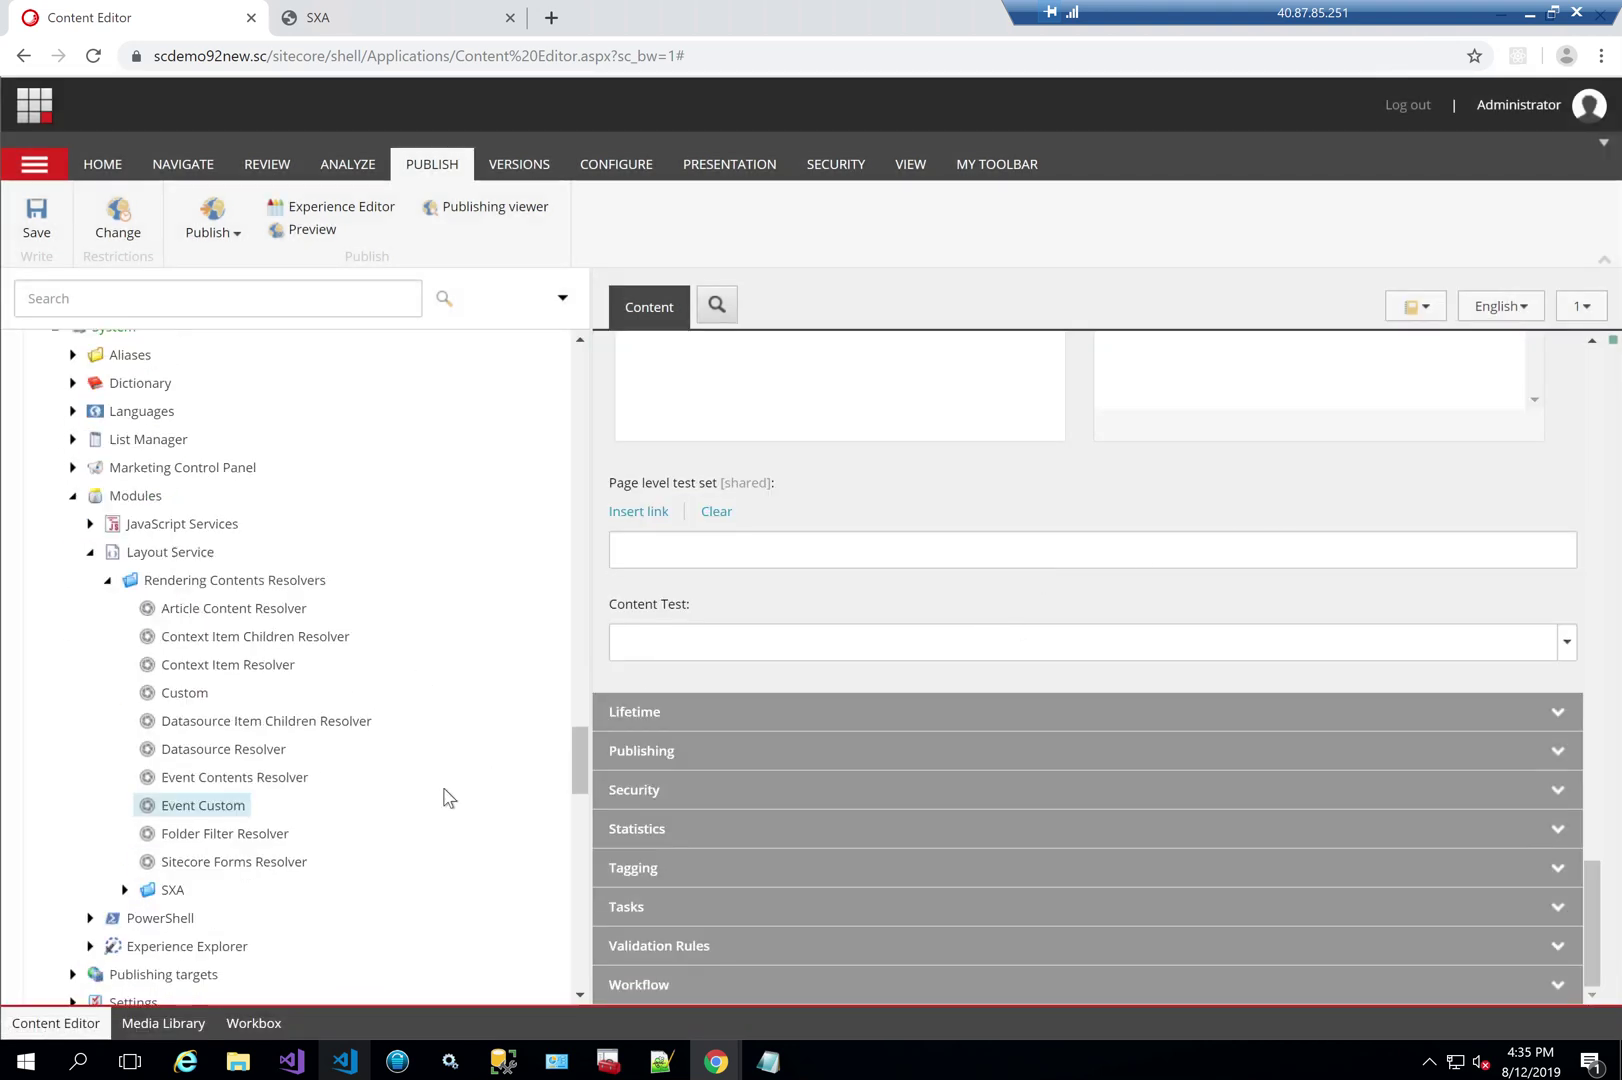
scroll(938, 551, "up", 5)
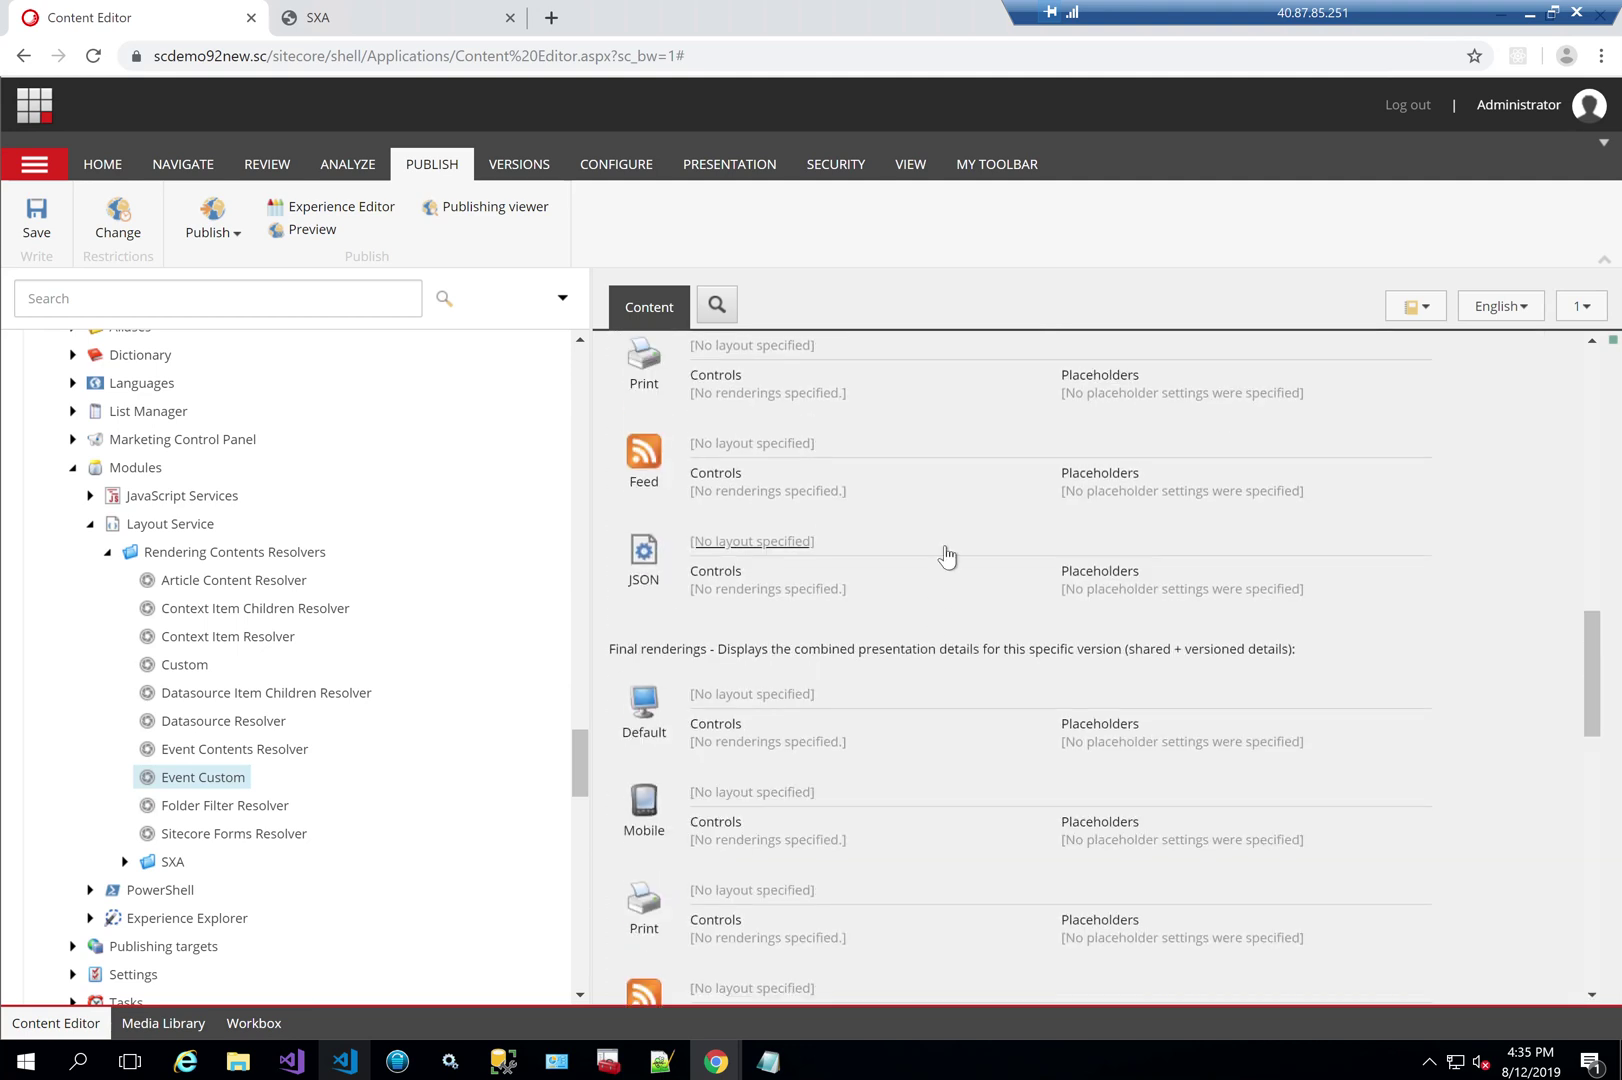
scroll(944, 558, "up", 10)
scroll(857, 708, "down", 3)
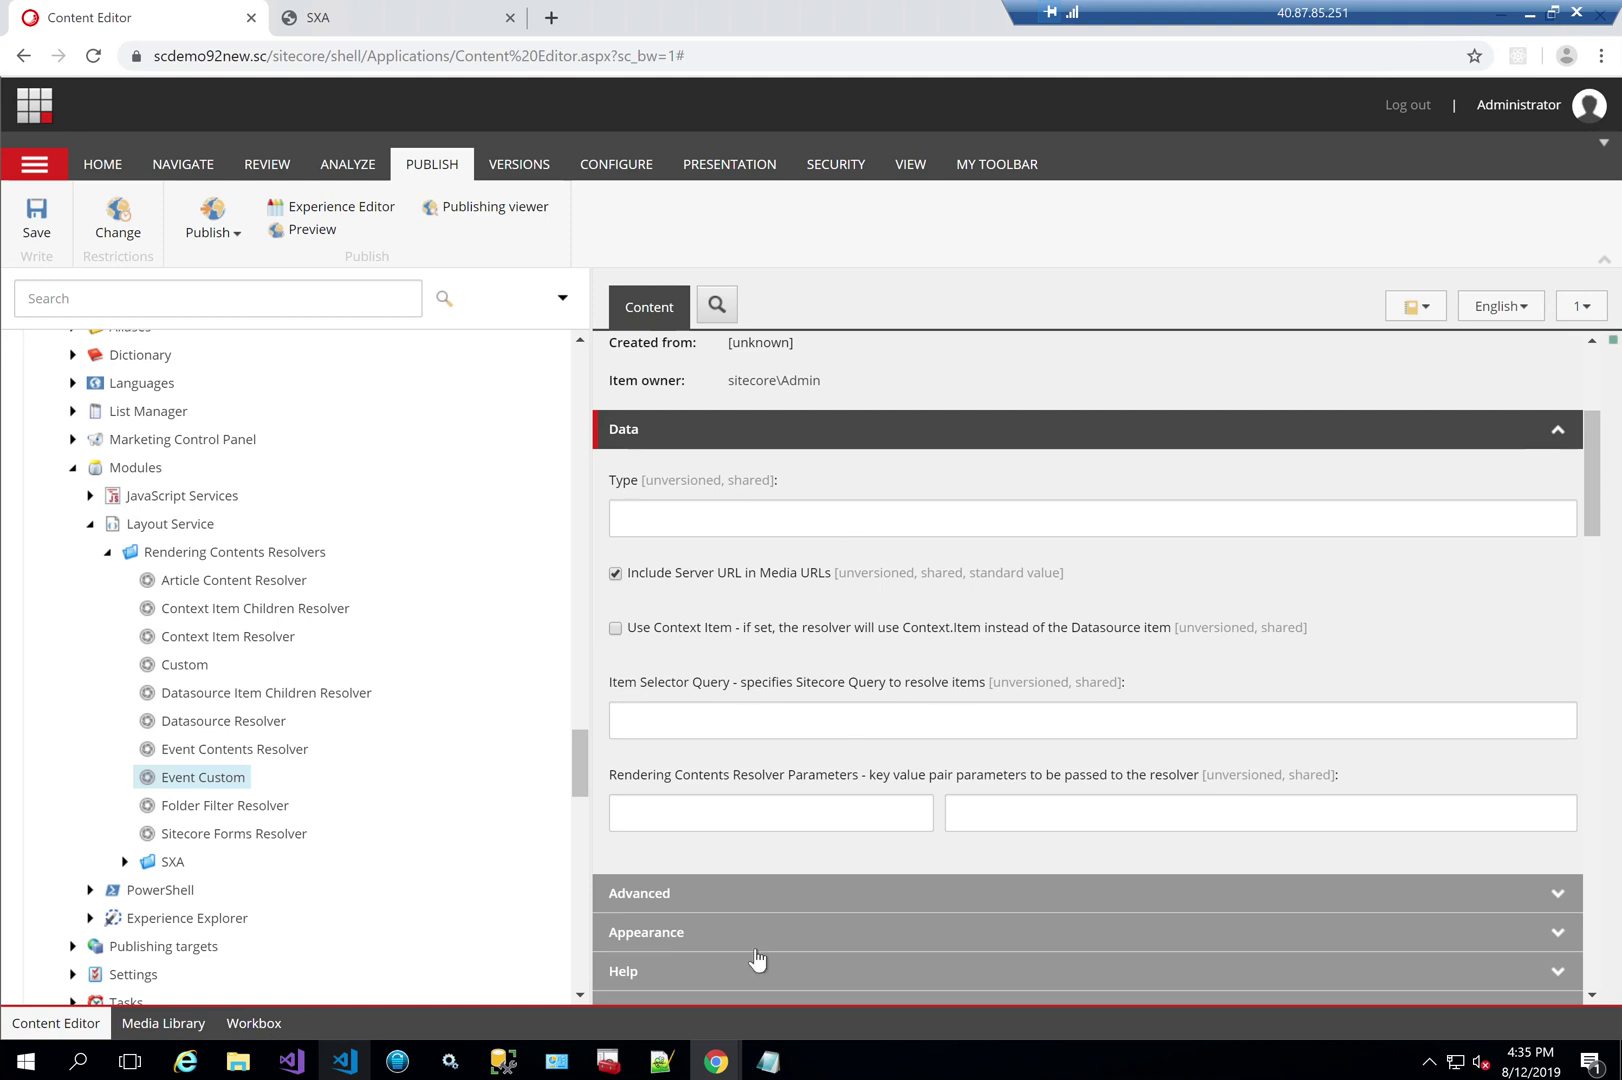
left_click(737, 527)
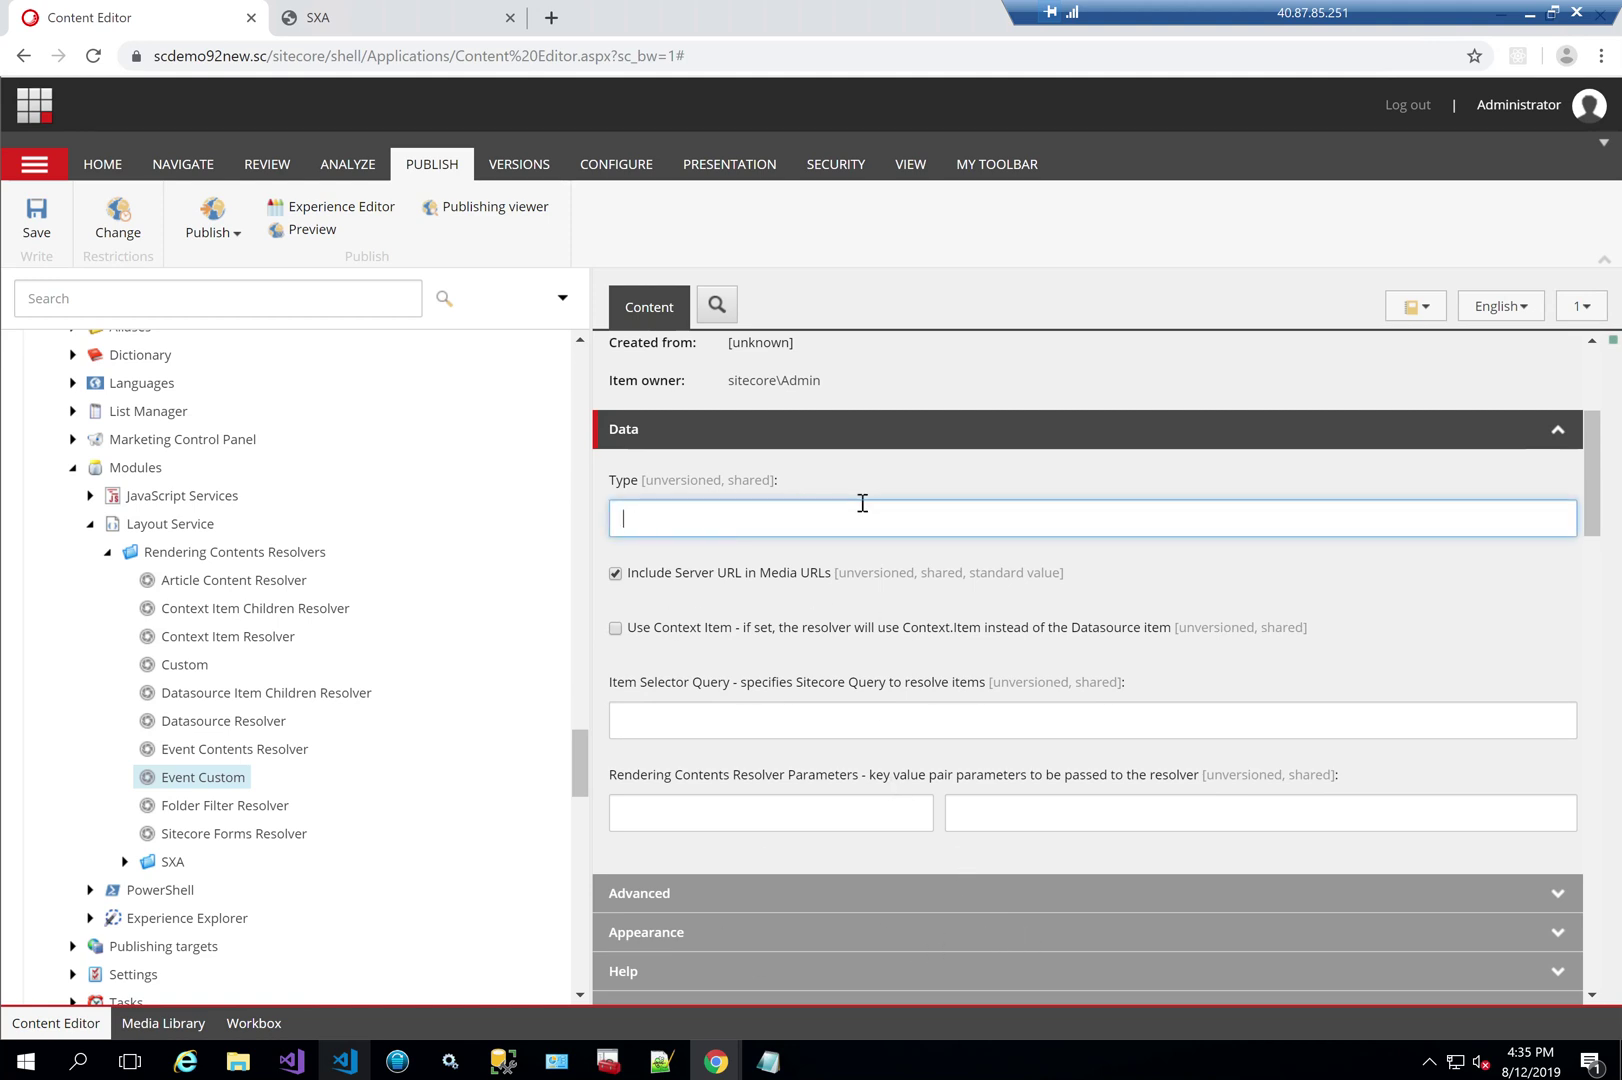
left_click(200, 665)
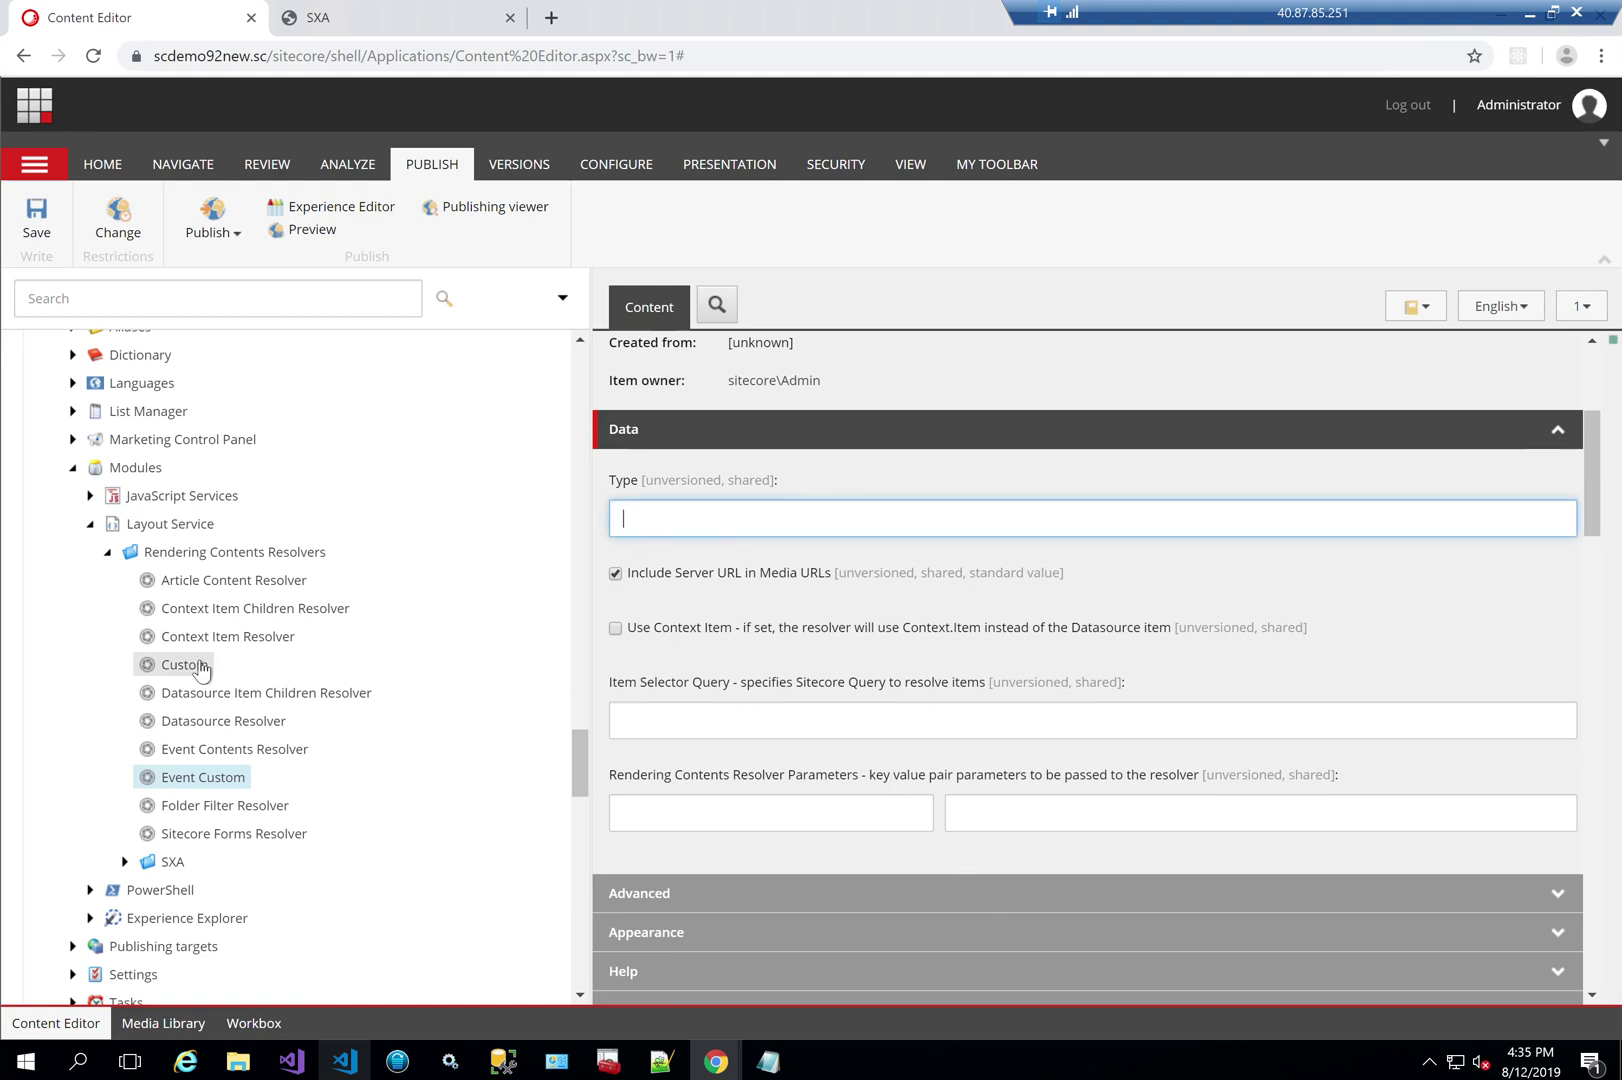
triple_click(743, 513)
key("ctrl+c")
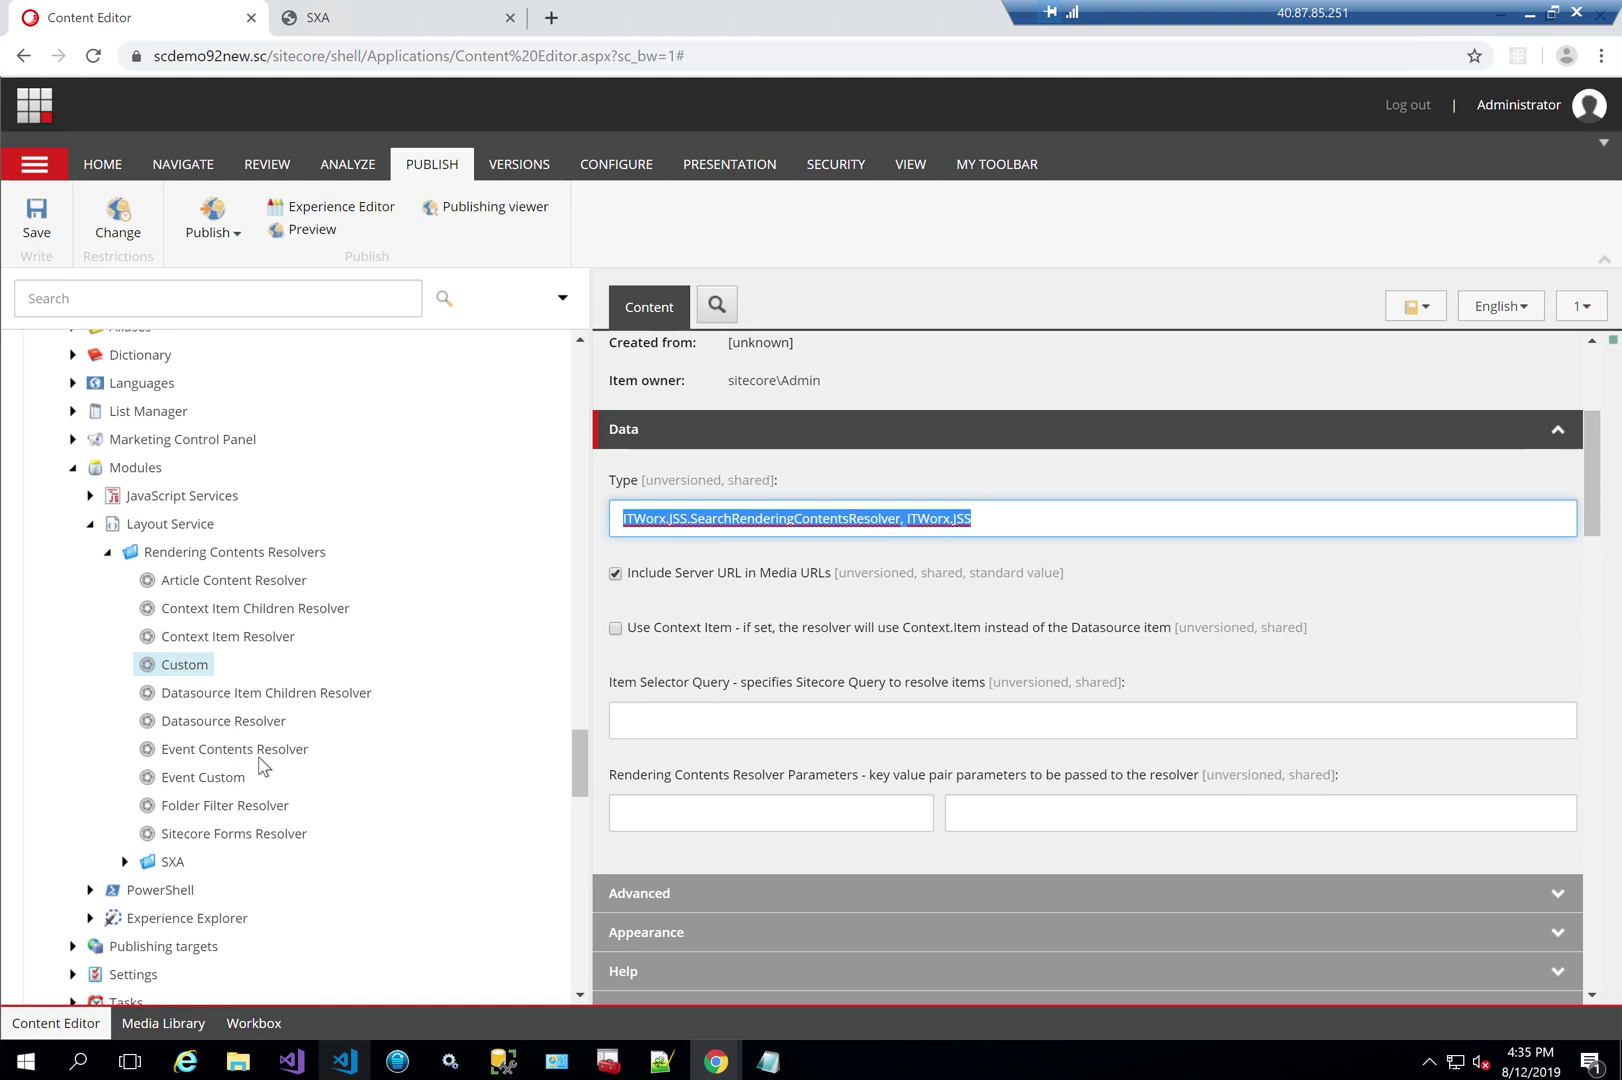
left_click(190, 778)
left_click(662, 518)
key("ctrl+v")
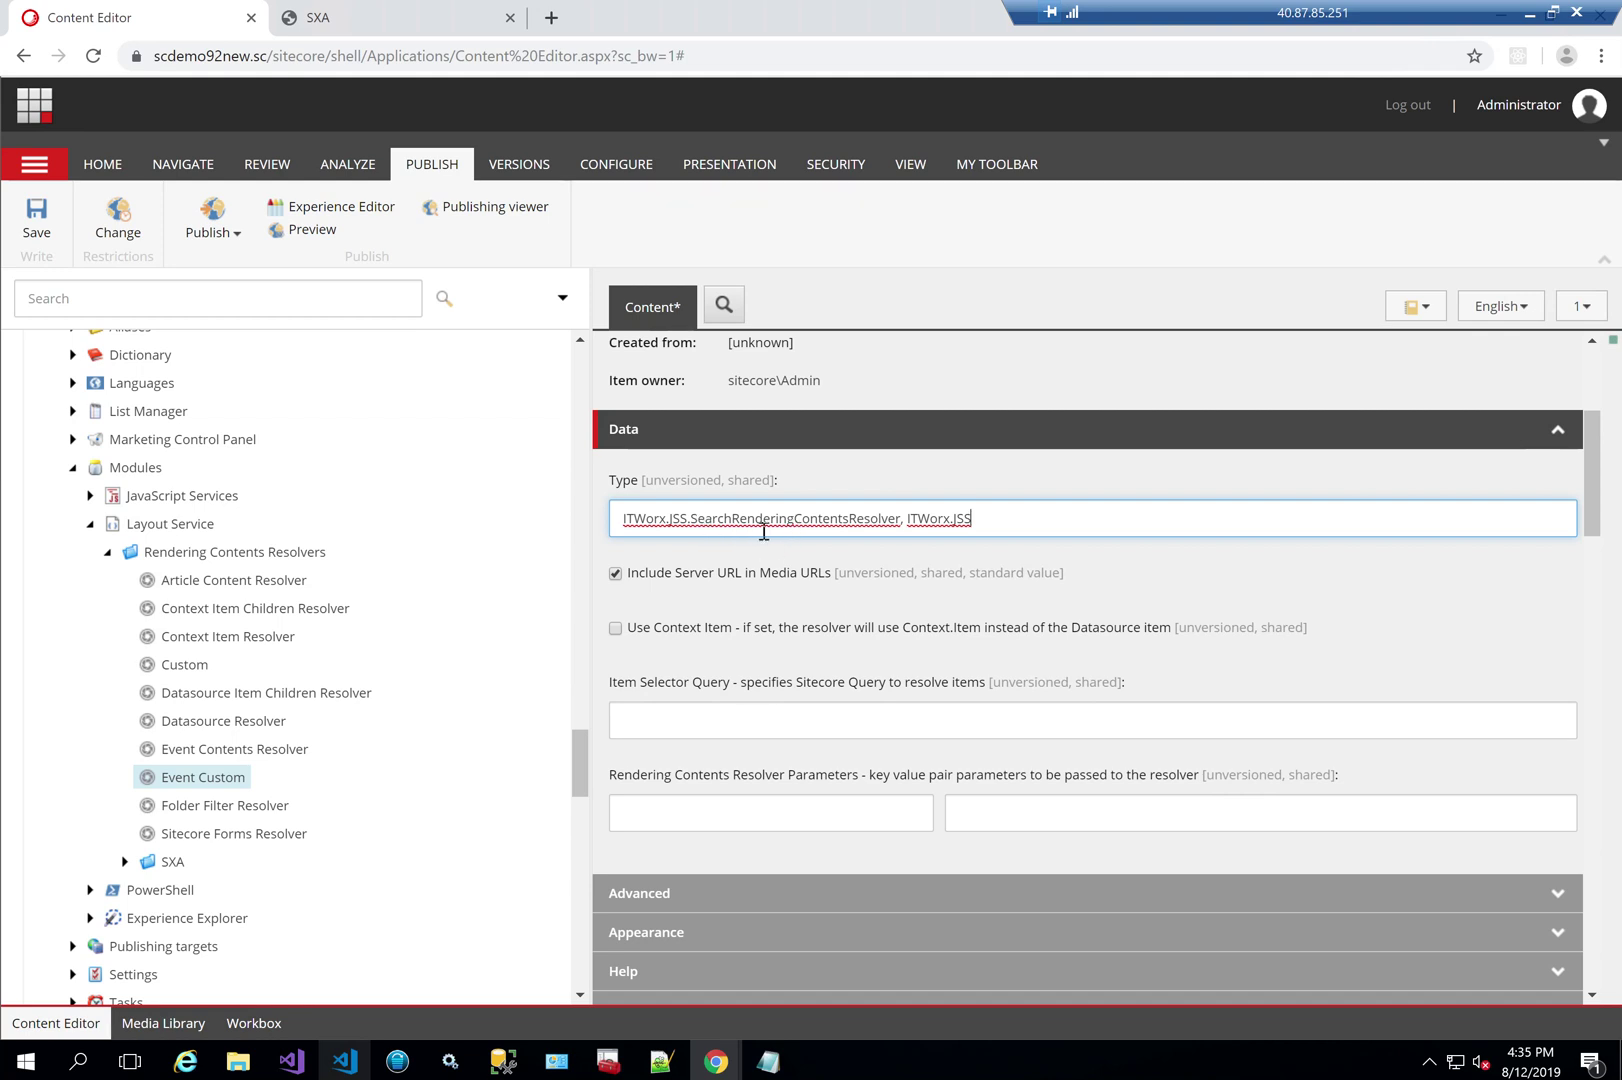
left_click(36, 244)
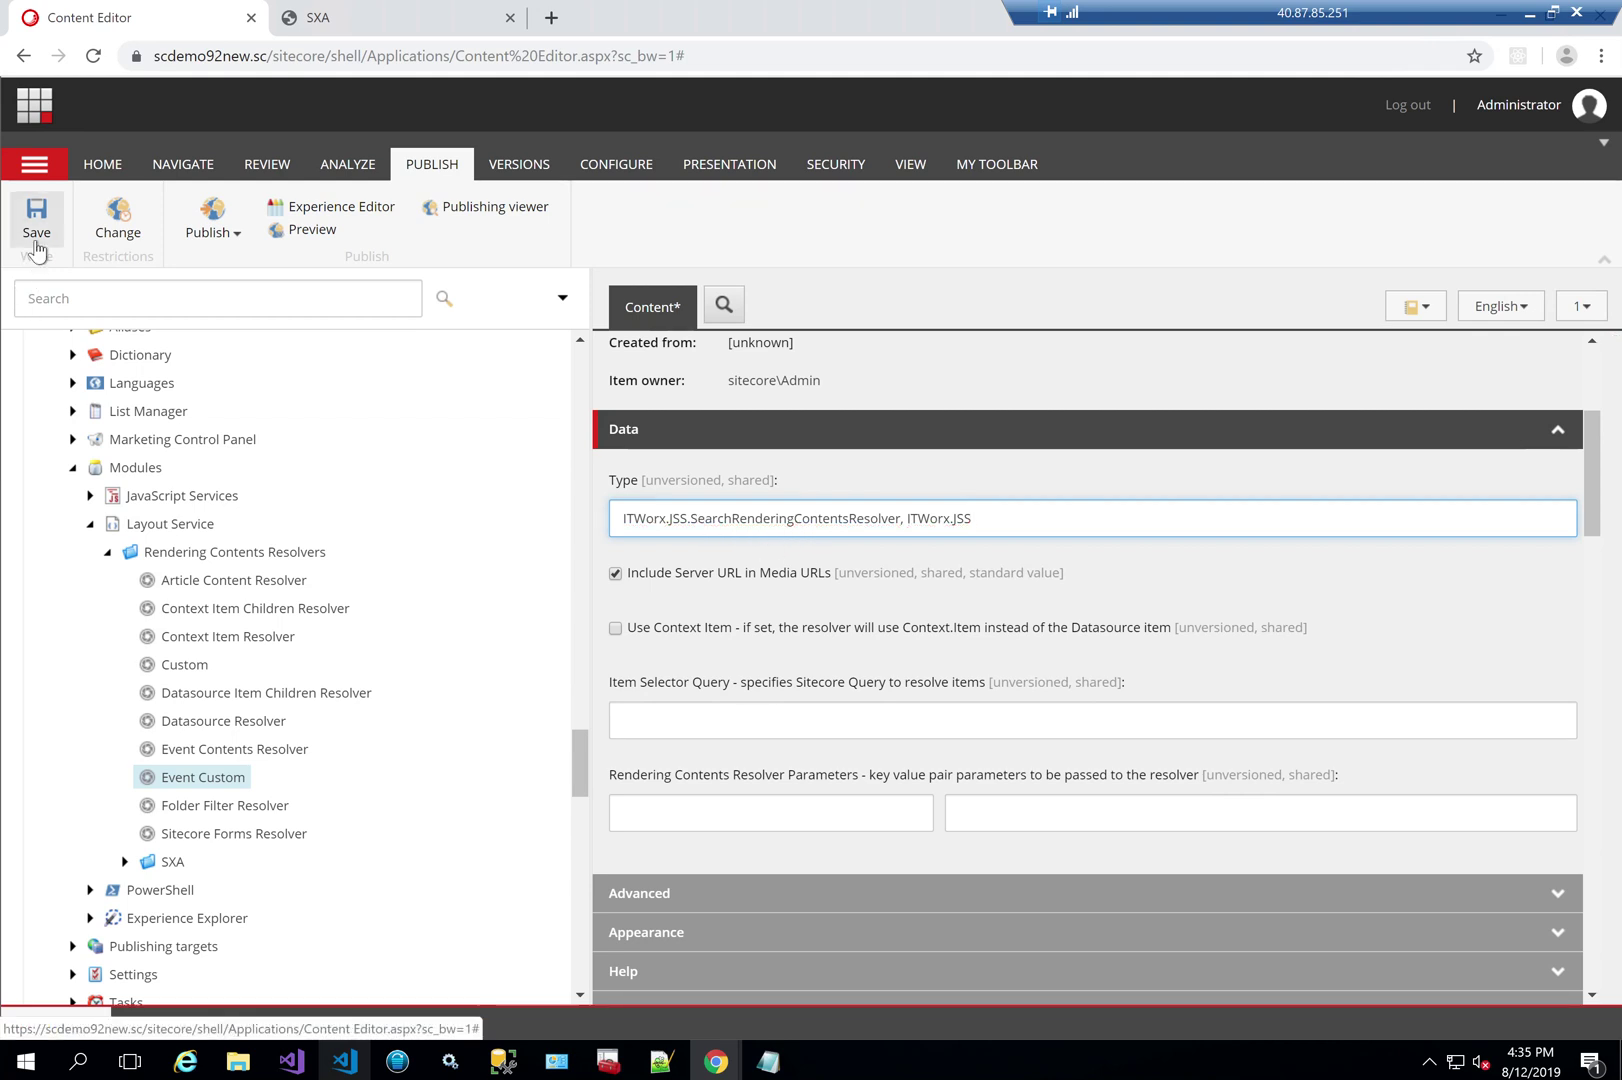
Step: Set the Rendering Contents Resolver of the TrainingSeries EventListingComponent rendering to Event Custom and save the item
scroll(348, 552, "up", 5)
scroll(348, 552, "up", 8)
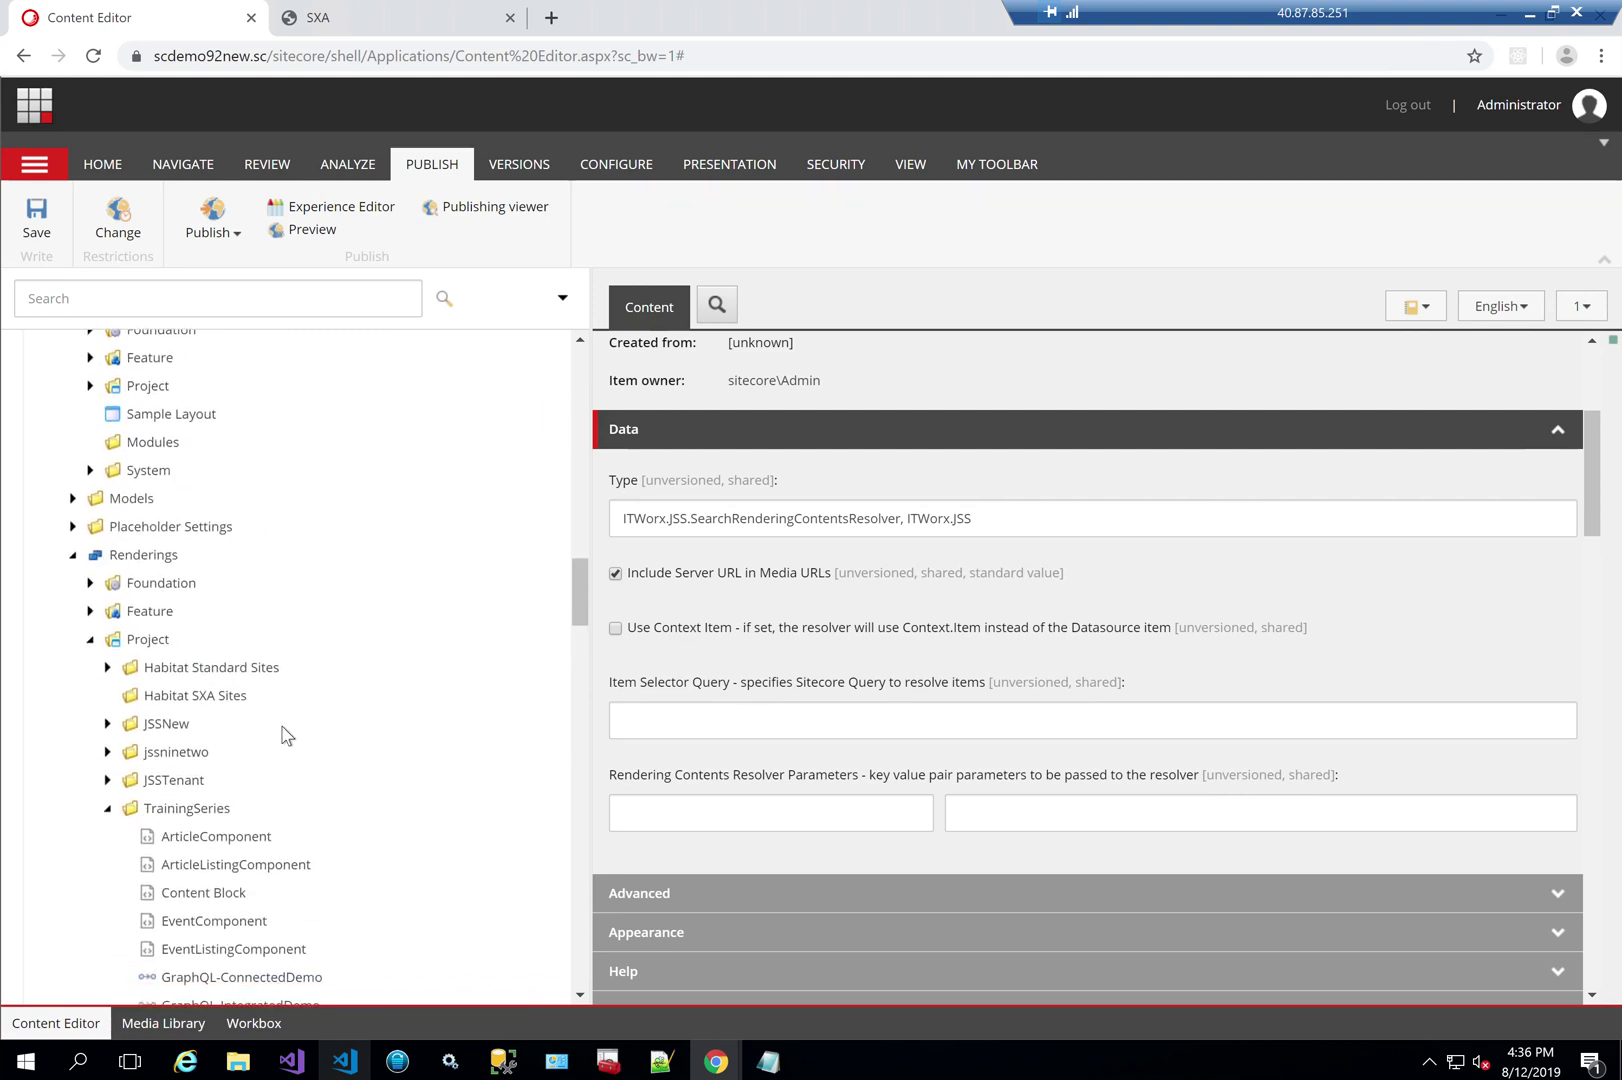
scroll(287, 736, "down", 4)
left_click(233, 534)
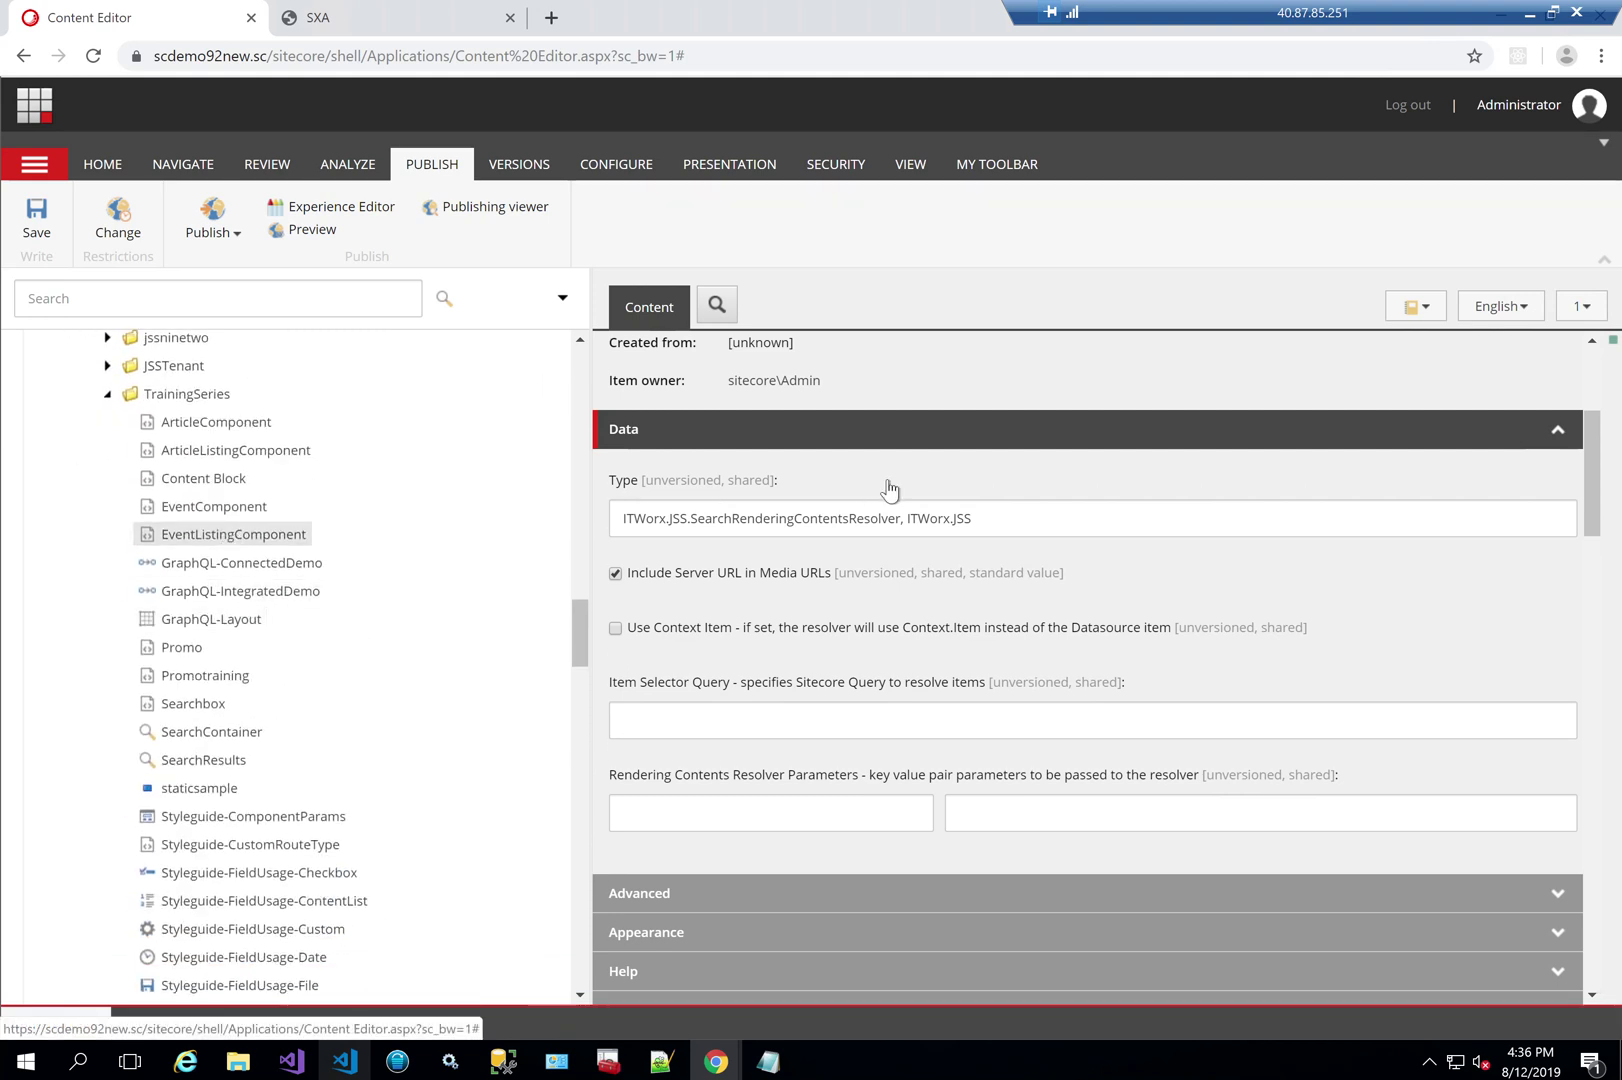
left_click(1414, 312)
type("layou")
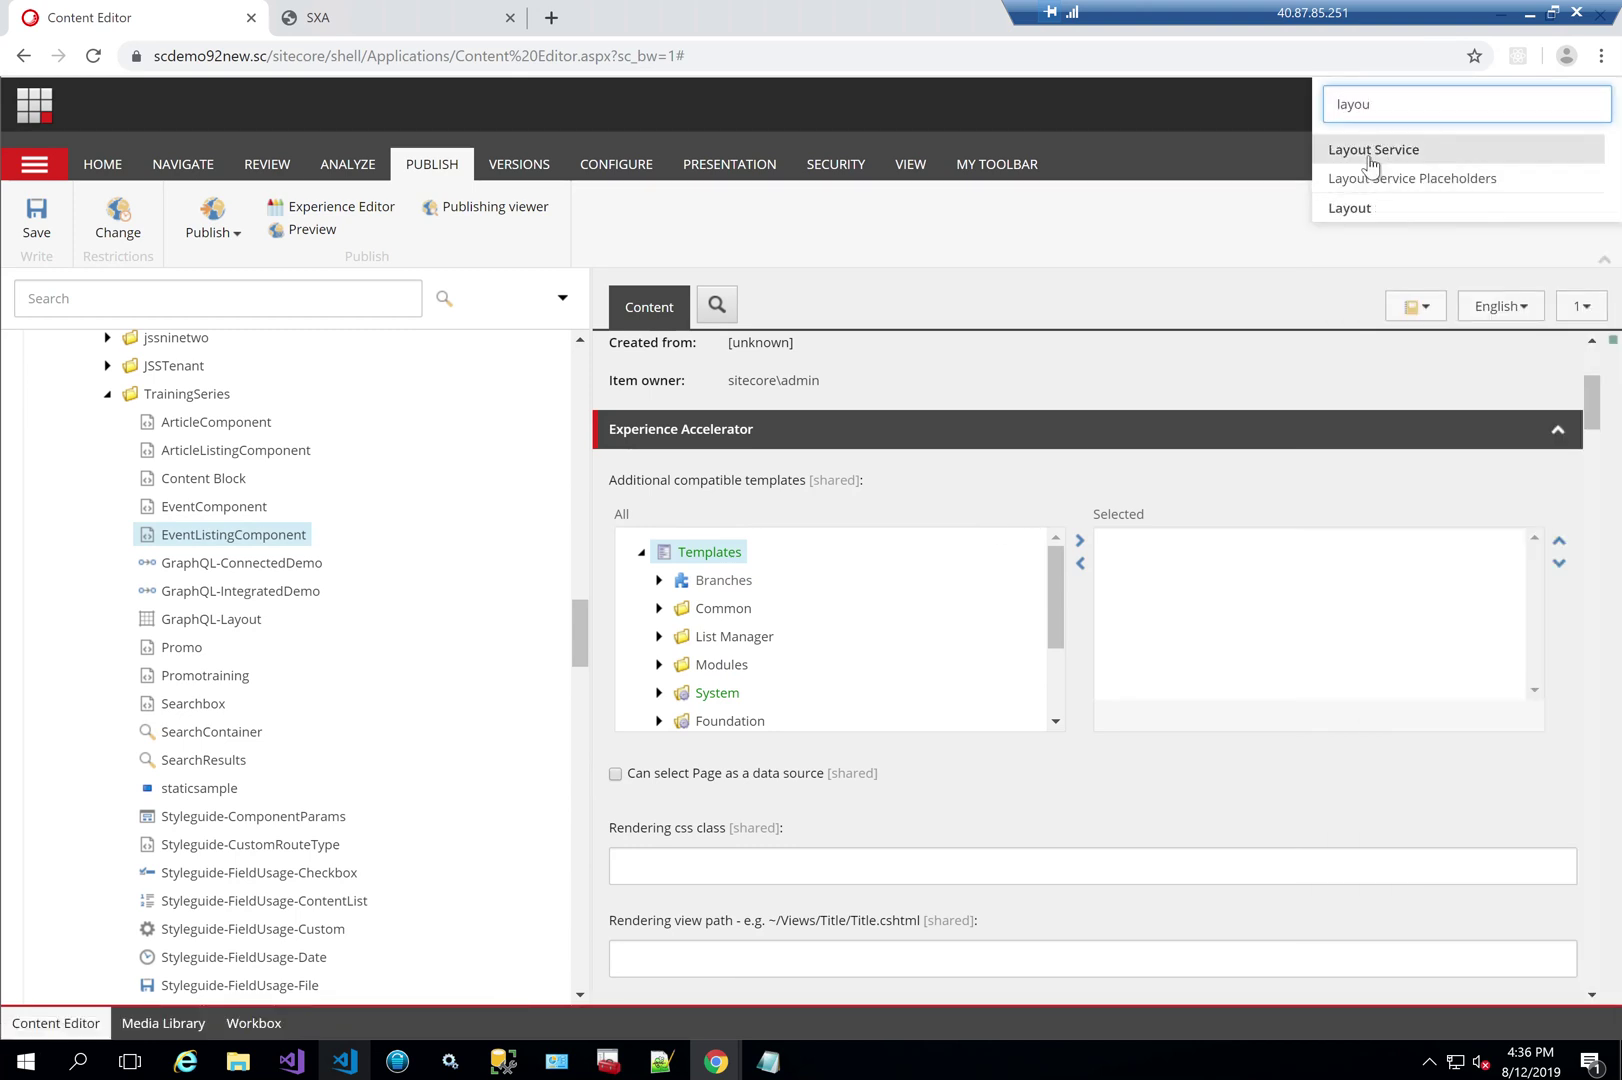
left_click(1373, 150)
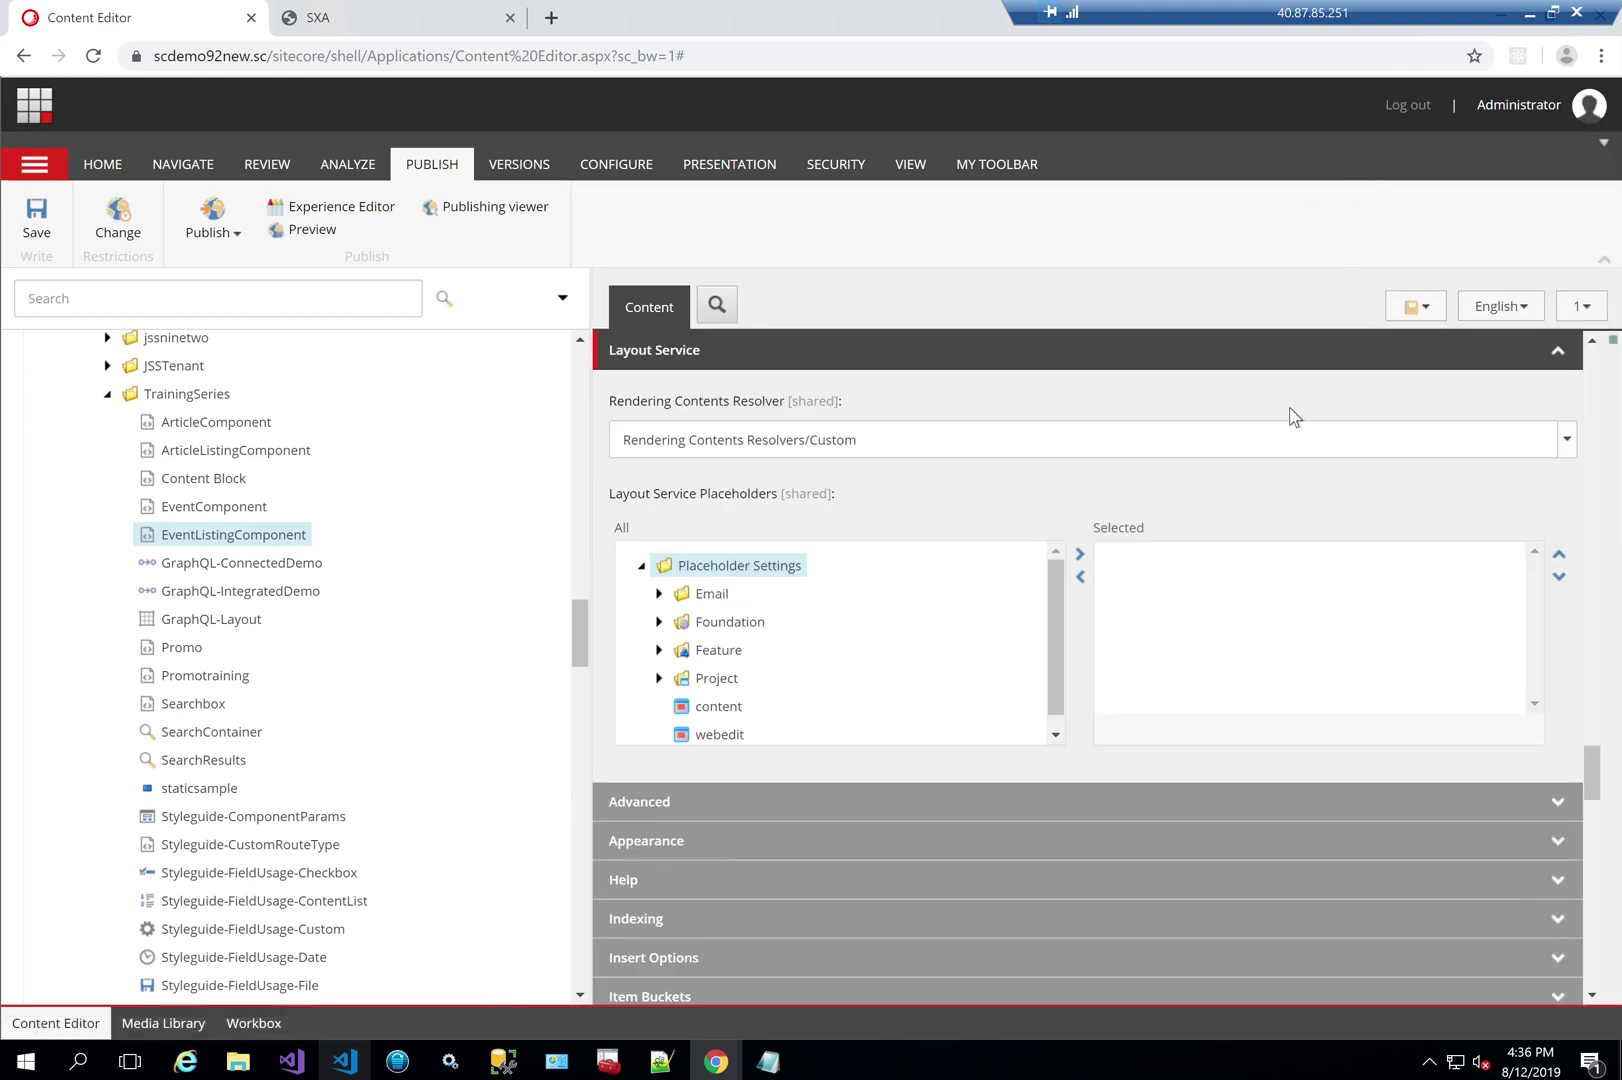
left_click(1565, 440)
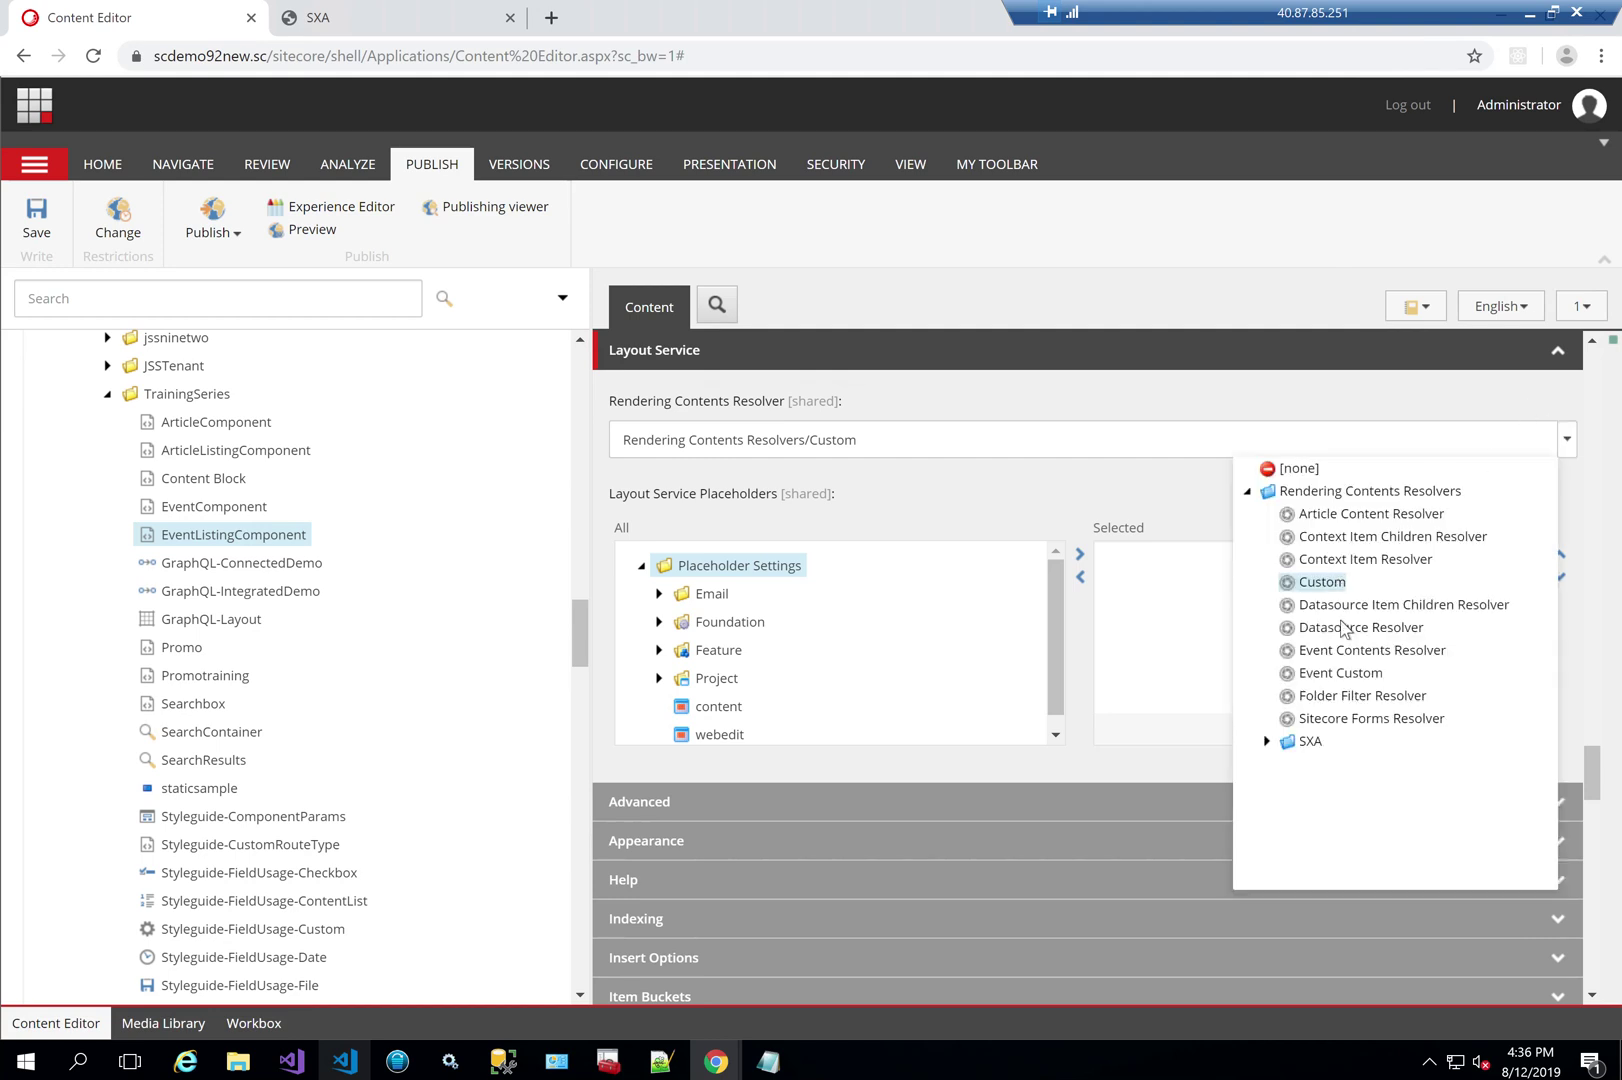
left_click(1341, 673)
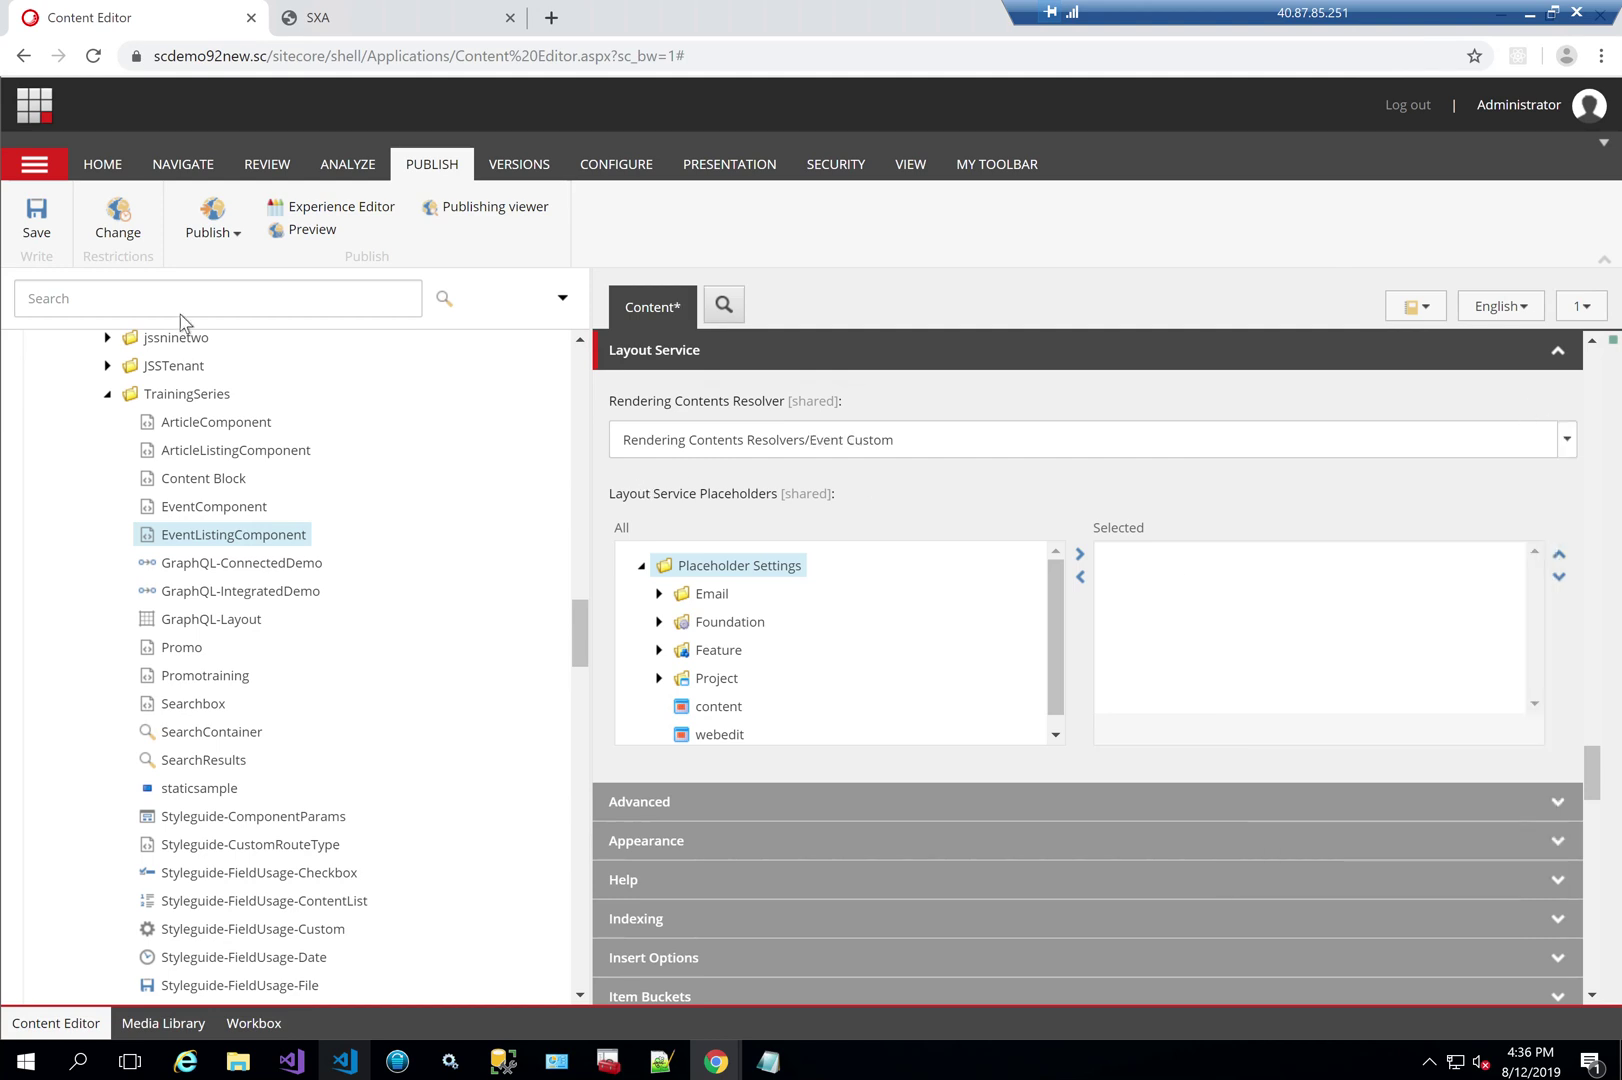
left_click(27, 253)
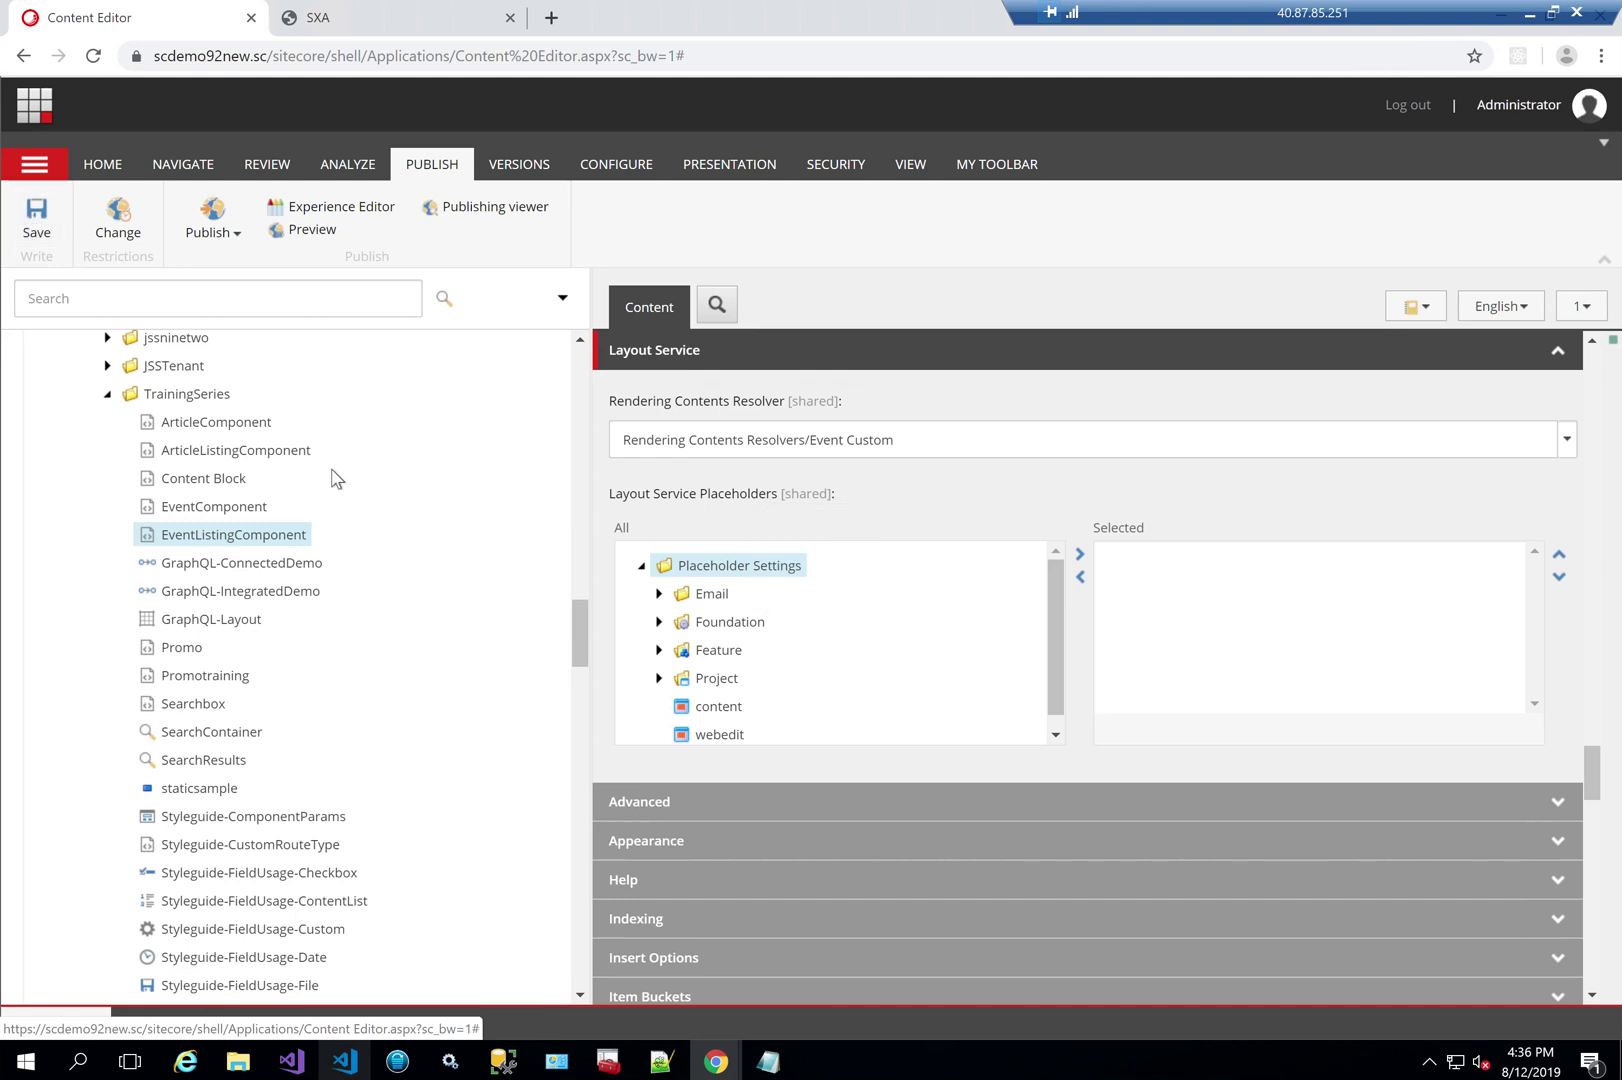
Step: Return to the Event Listing item under the TrainingSeries training site's home
scroll(333, 478, "up", 3)
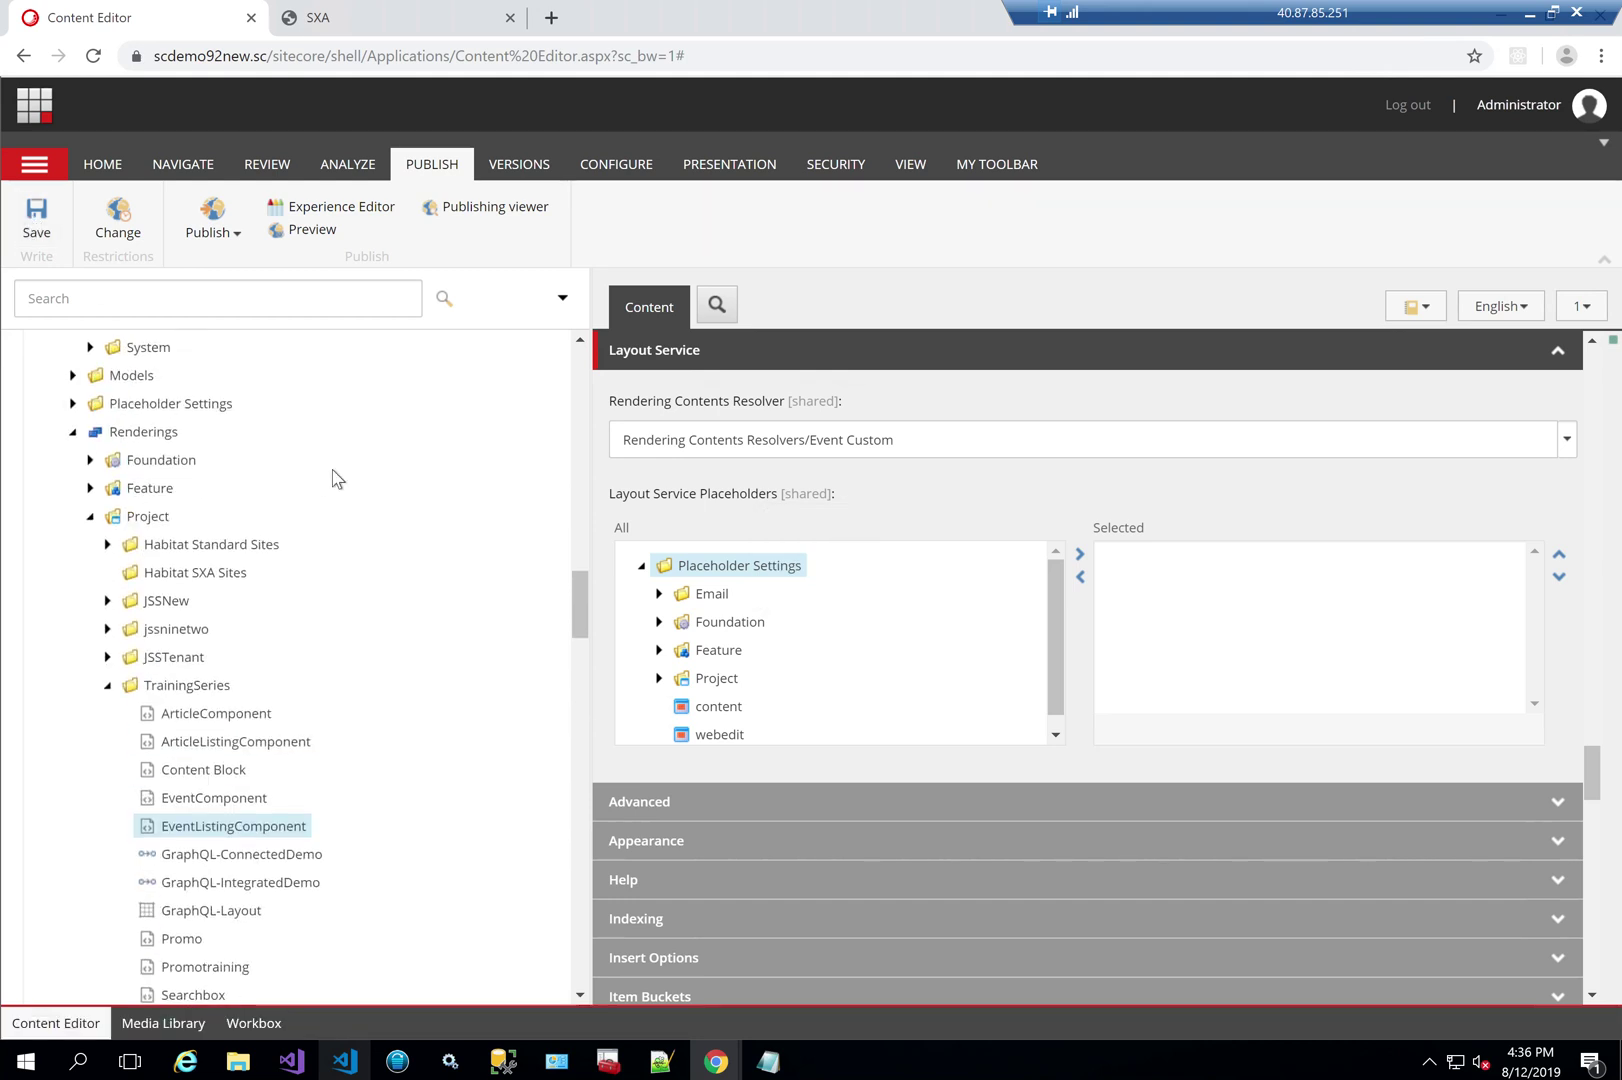
scroll(333, 478, "up", 15)
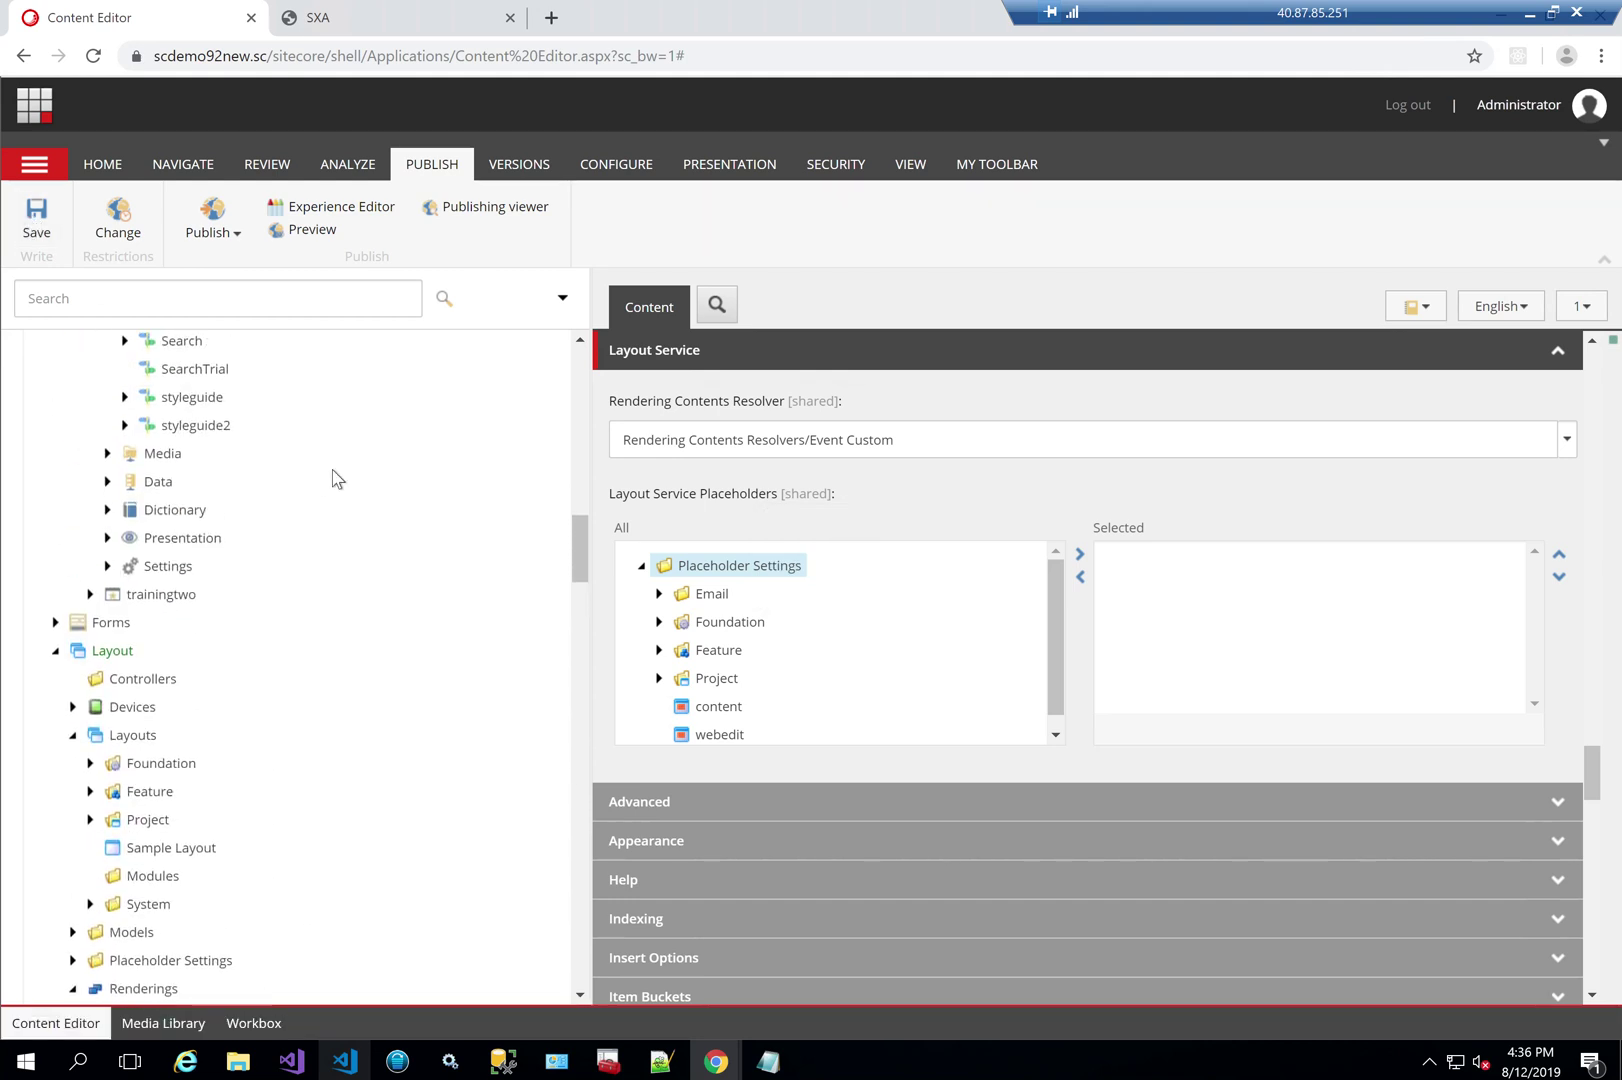
scroll(333, 478, "up", 1)
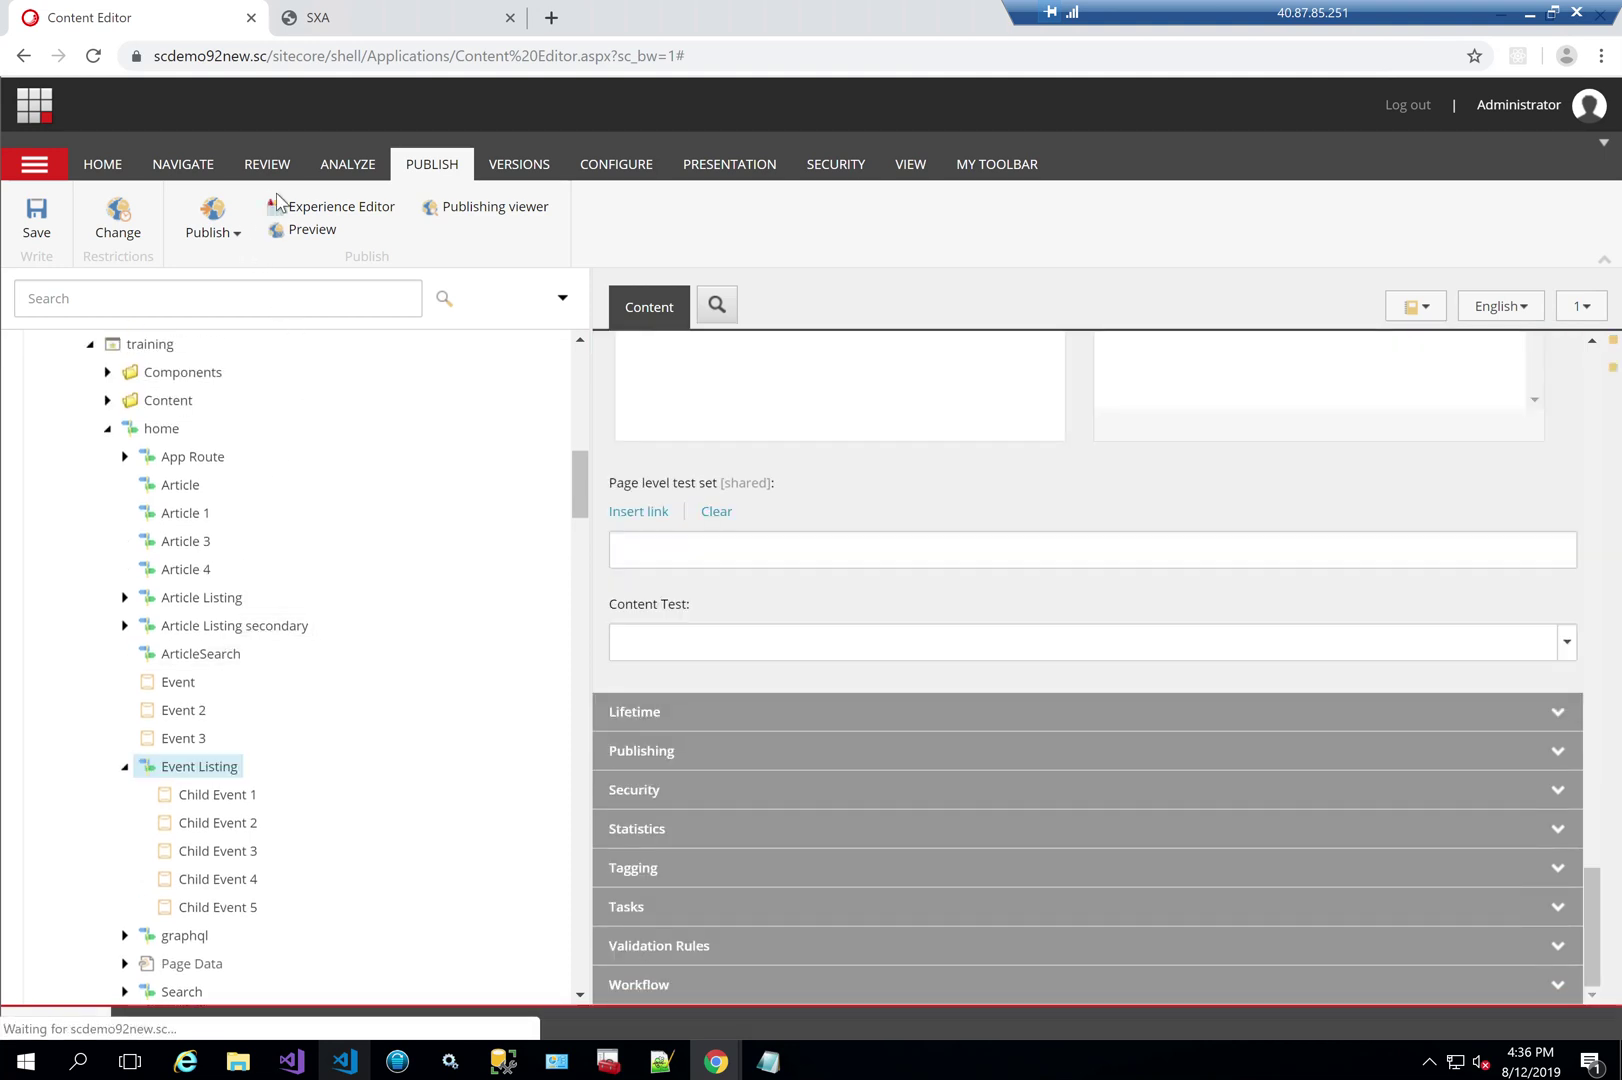
Step: Open the Event Listing item in the Experience Editor and examine the EventListingComponent rendering error
left_click(307, 210)
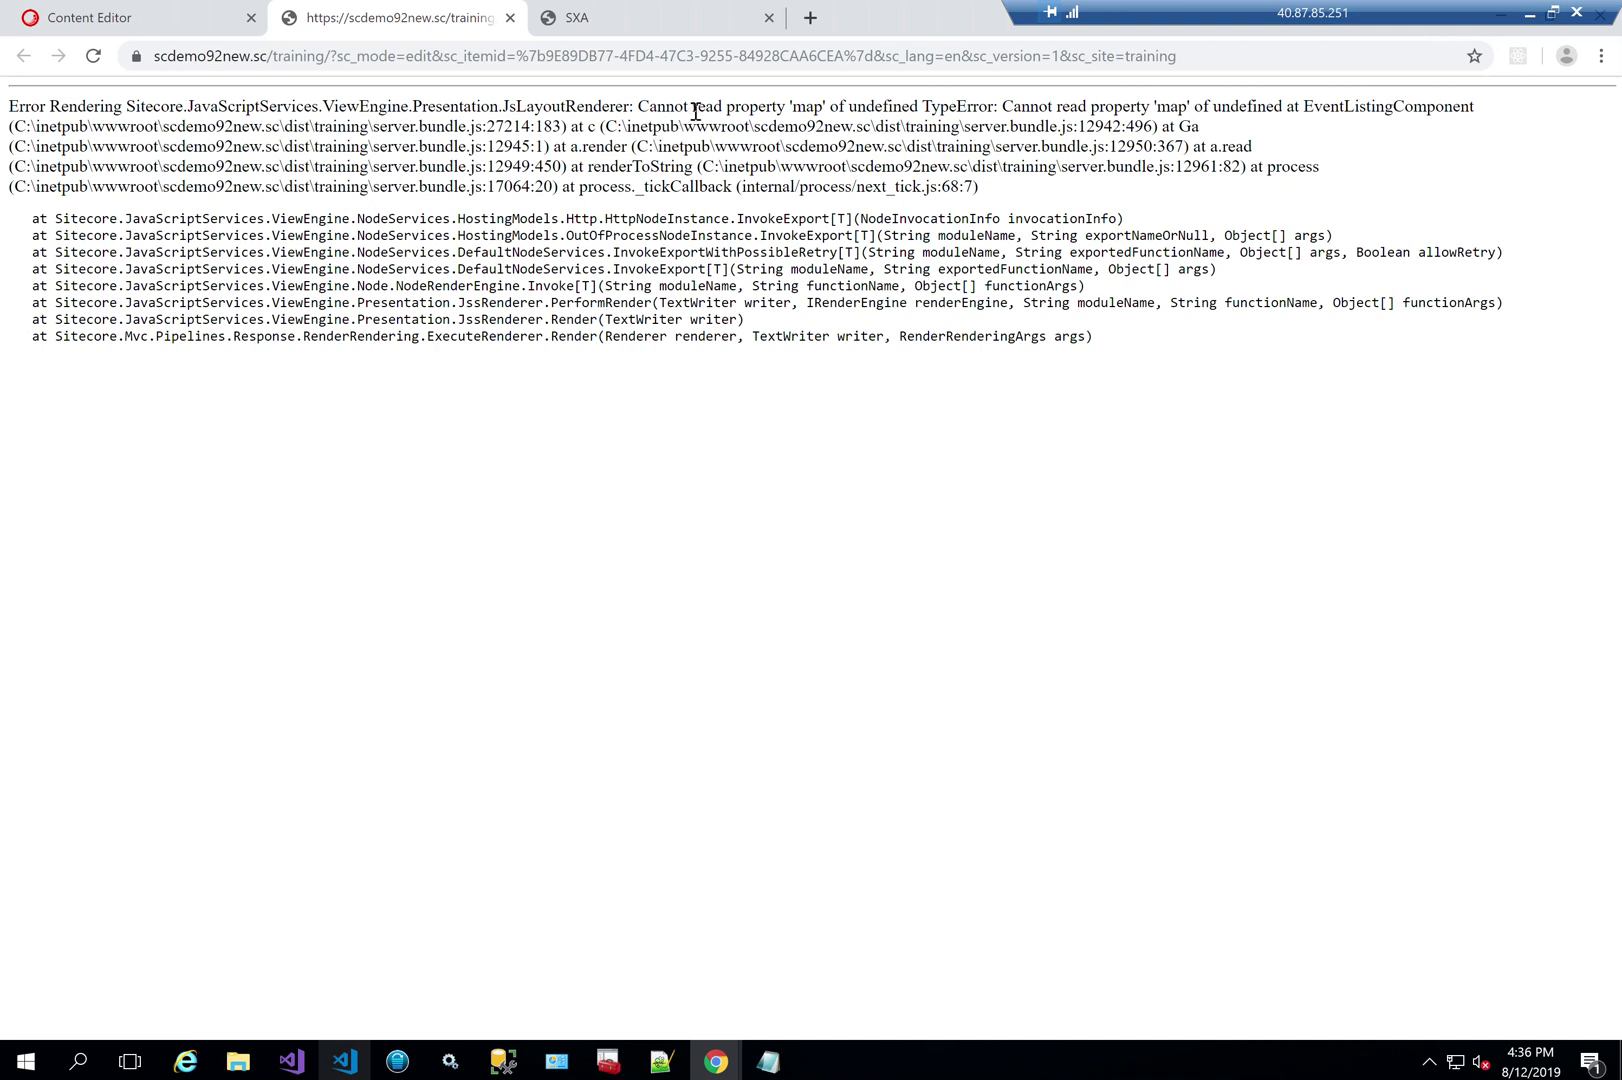
double_click(813, 108)
left_click(946, 110)
double_click(946, 110)
Step: Open the Article Listing item in the Experience Editor, review its rendered article list, and return to the content tree
left_click(90, 17)
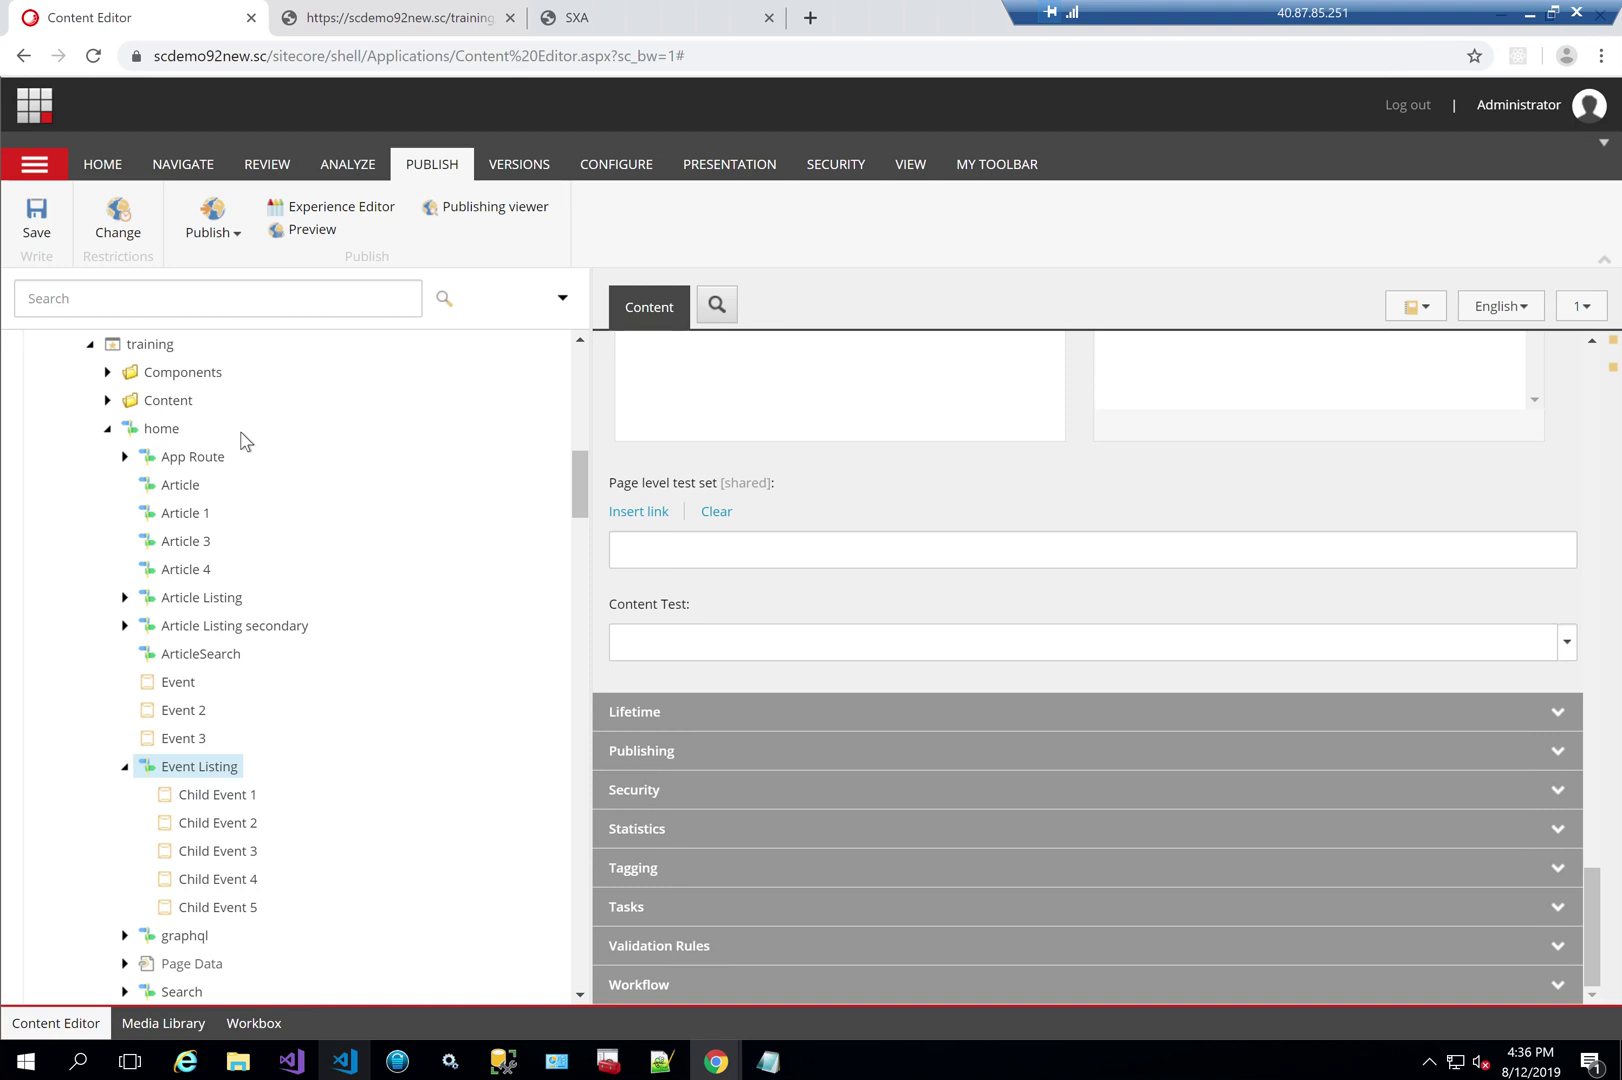
left_click(208, 598)
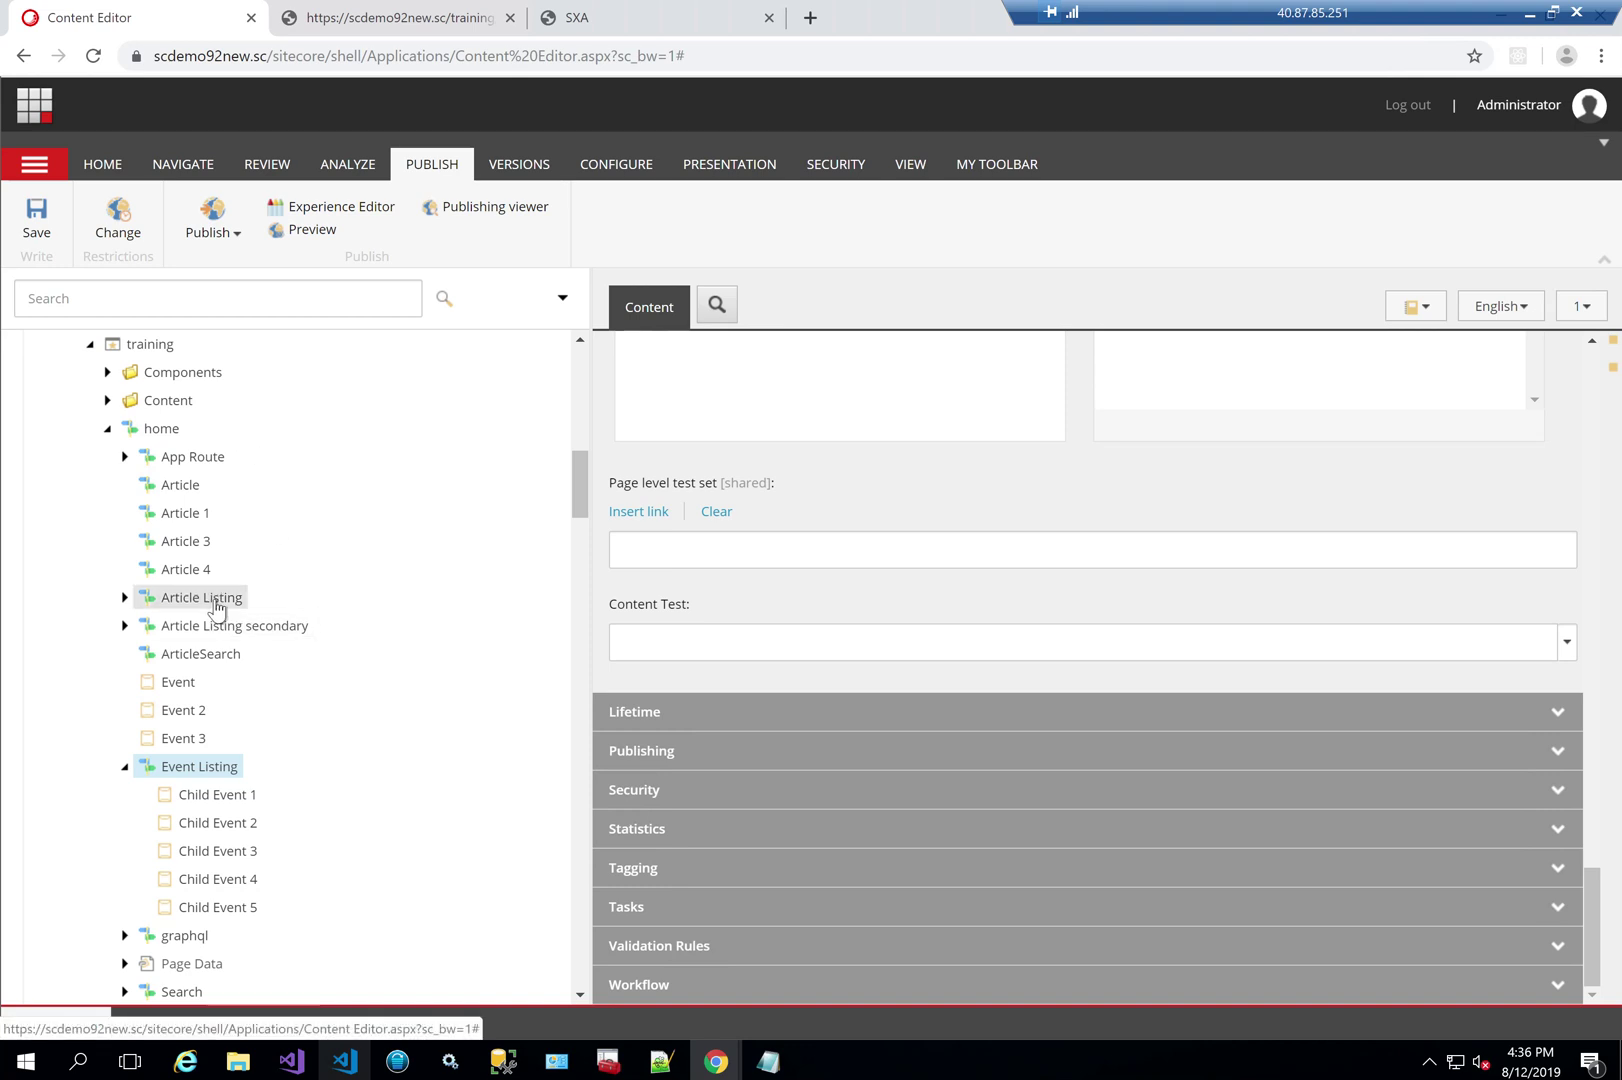
left_click(359, 215)
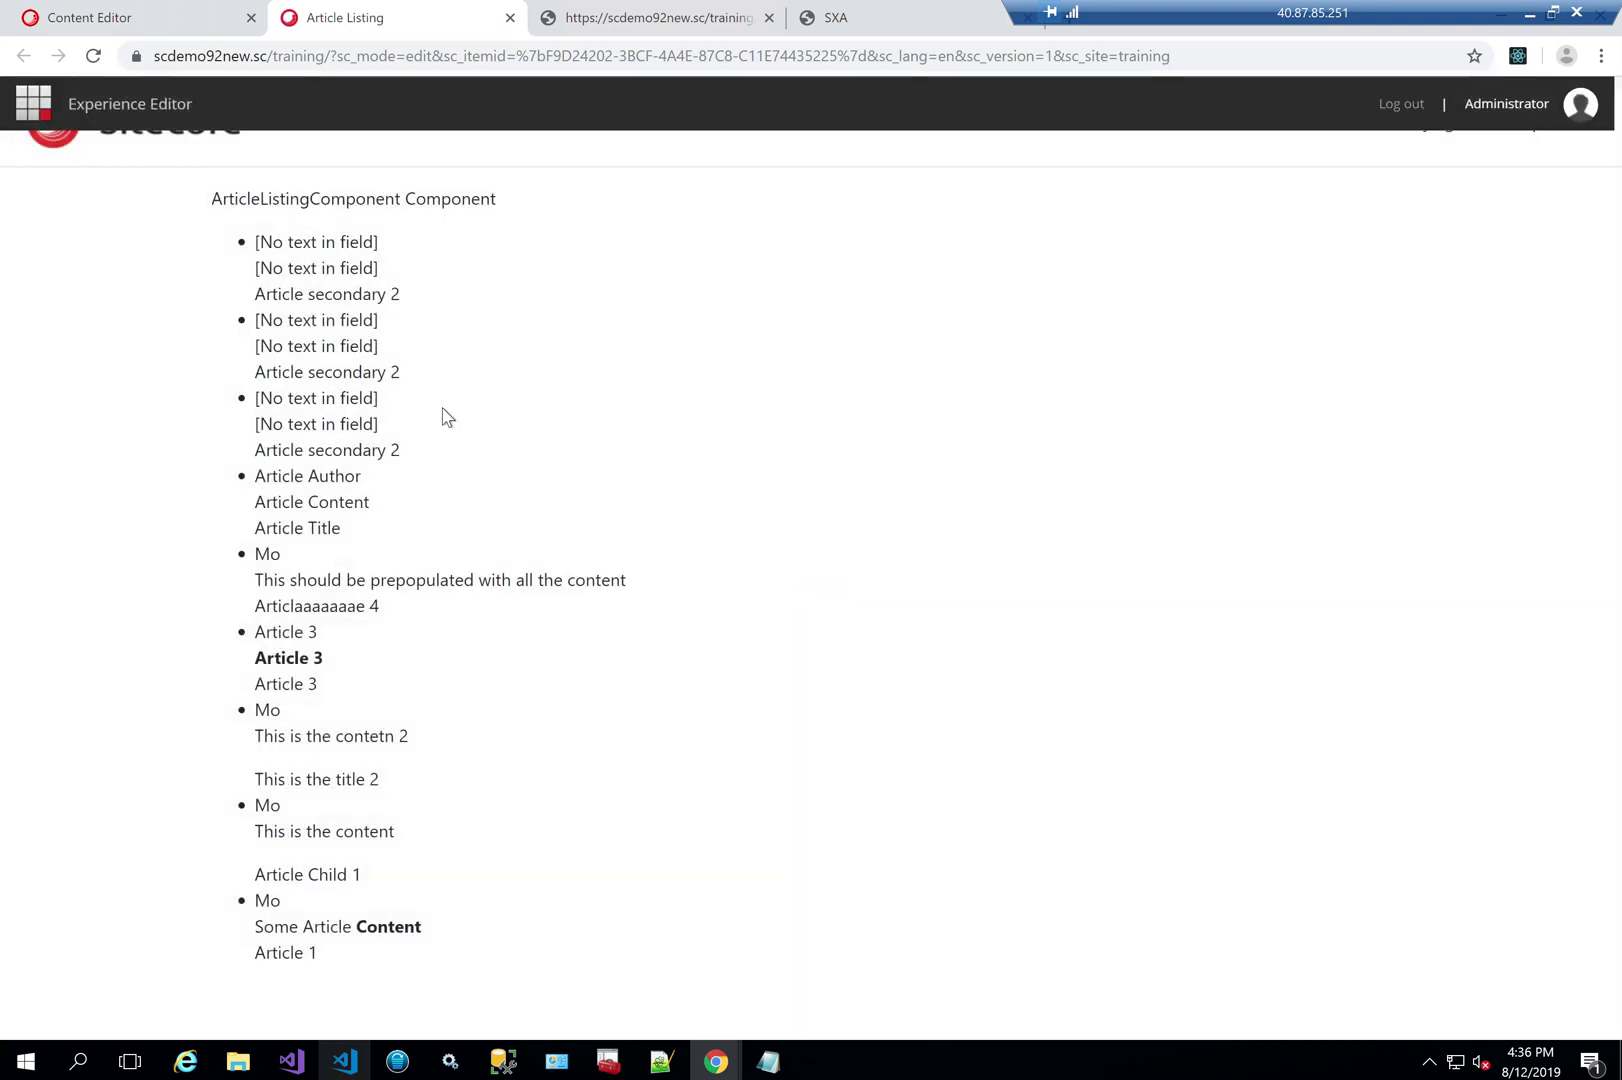
scroll(427, 760, "down", 3)
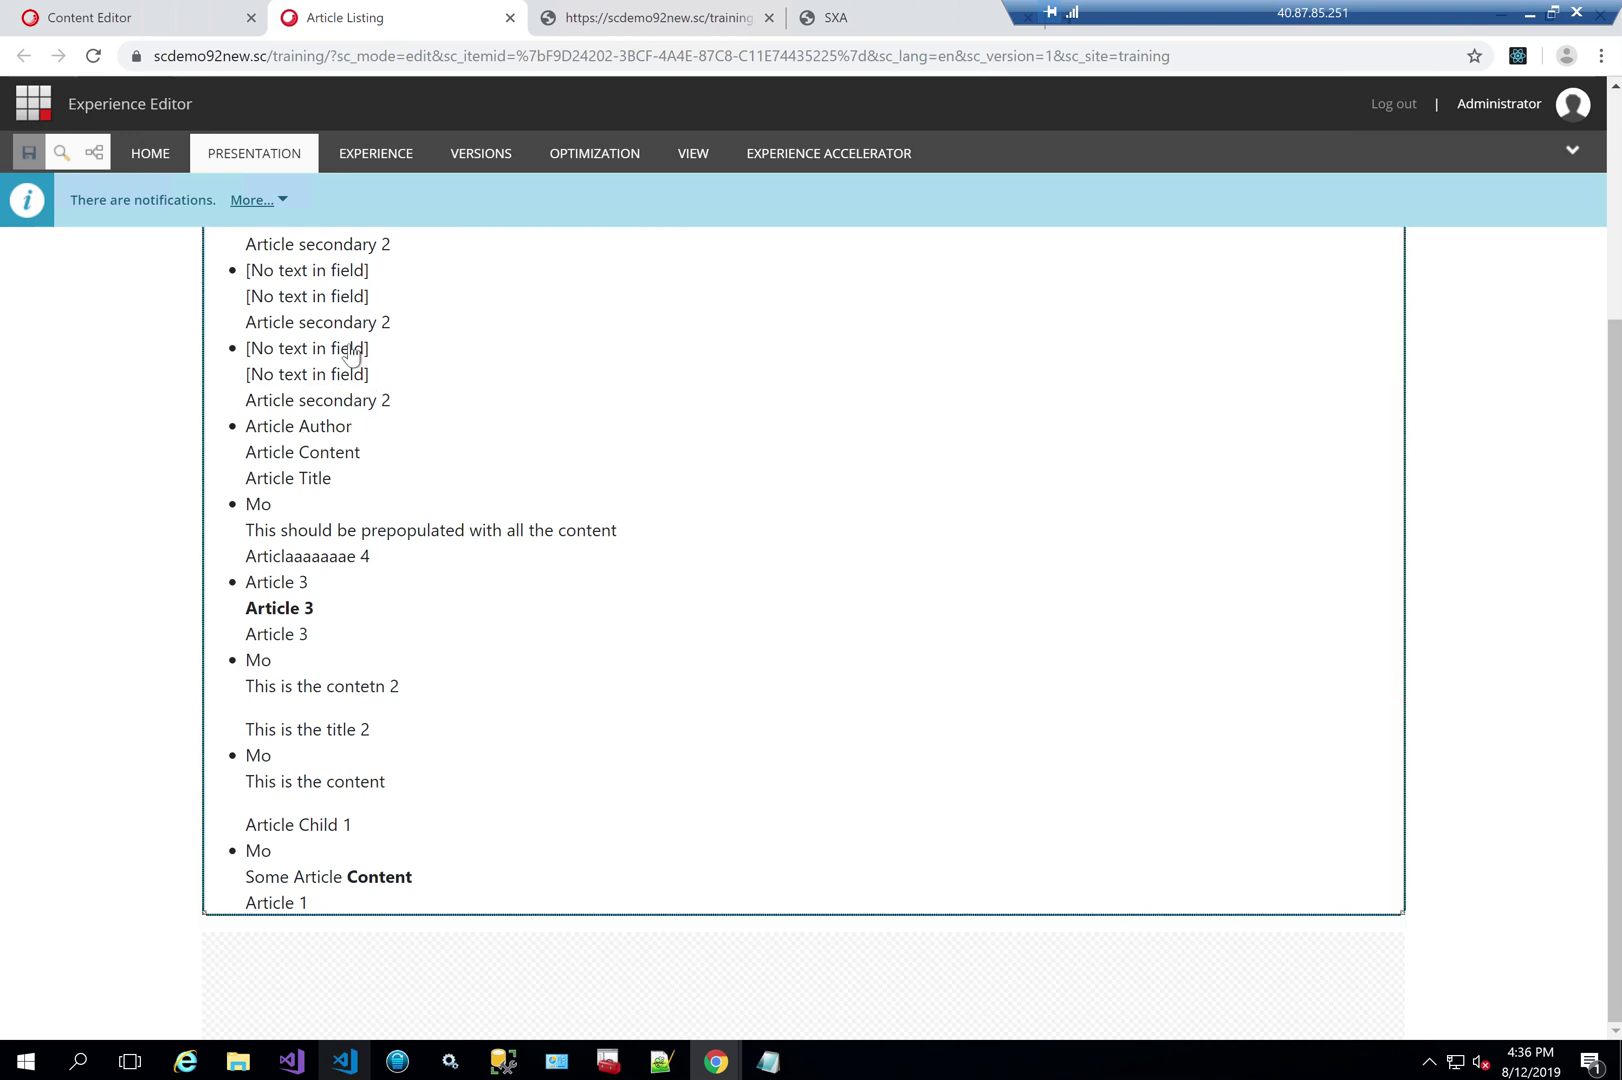
left_click(183, 15)
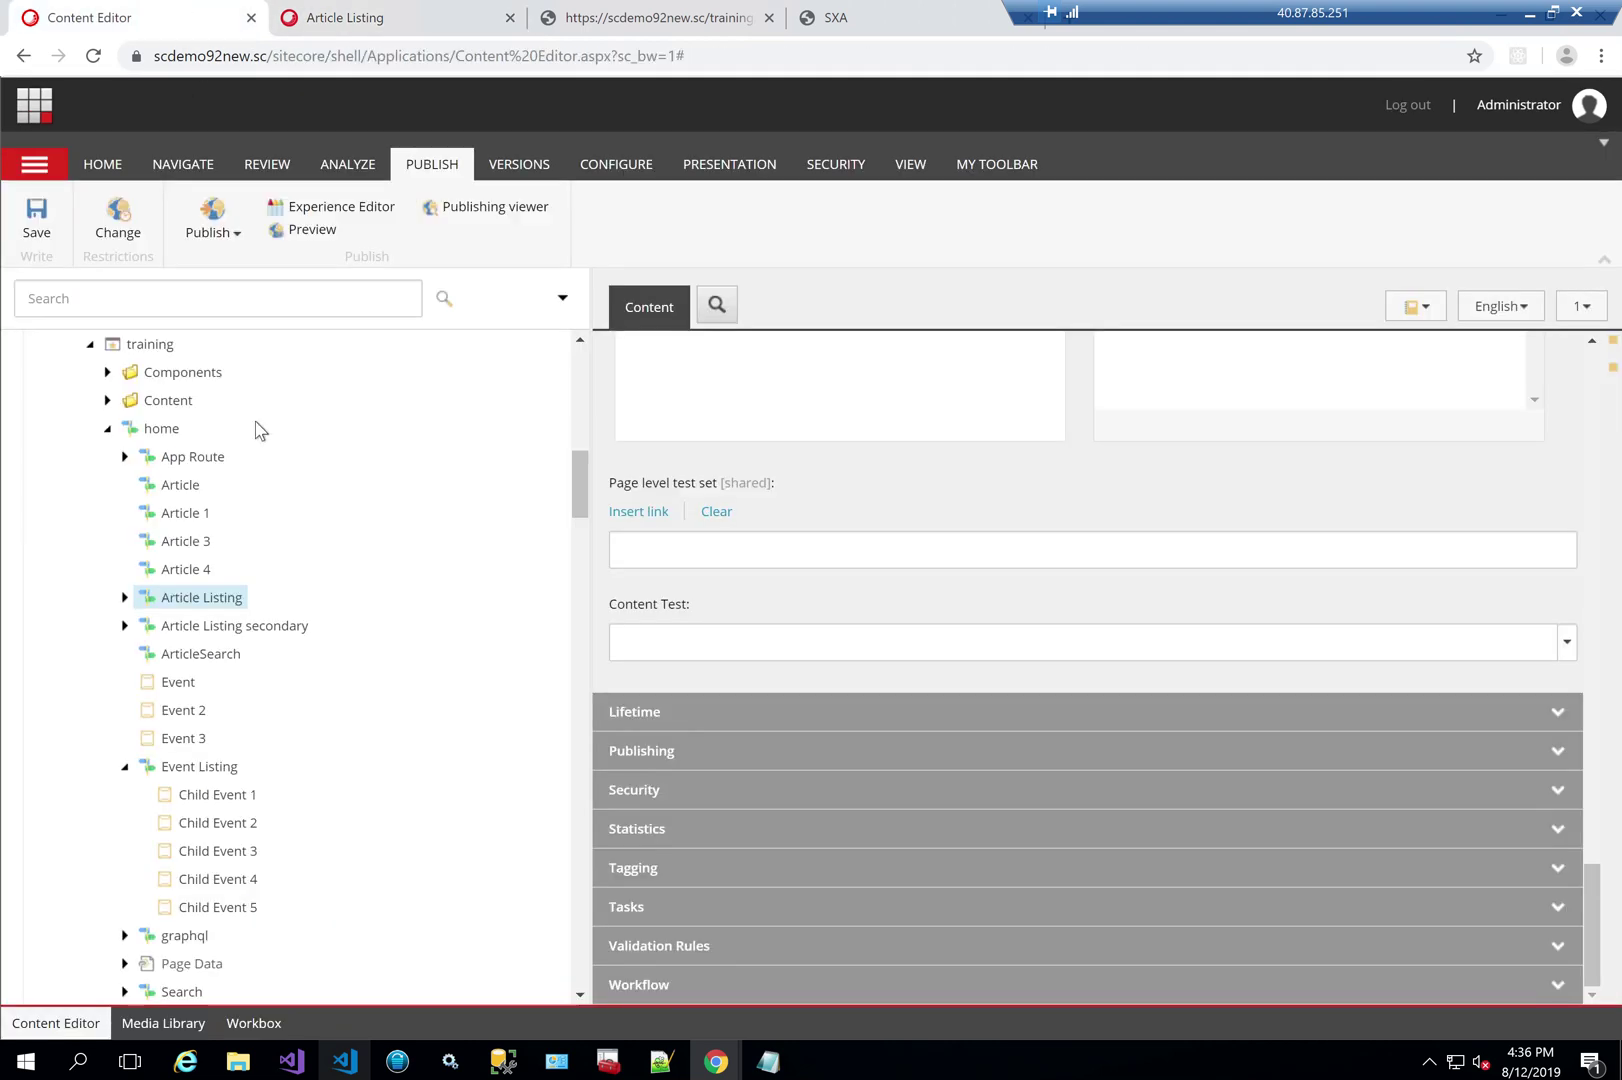
scroll(338, 643, "down", 2)
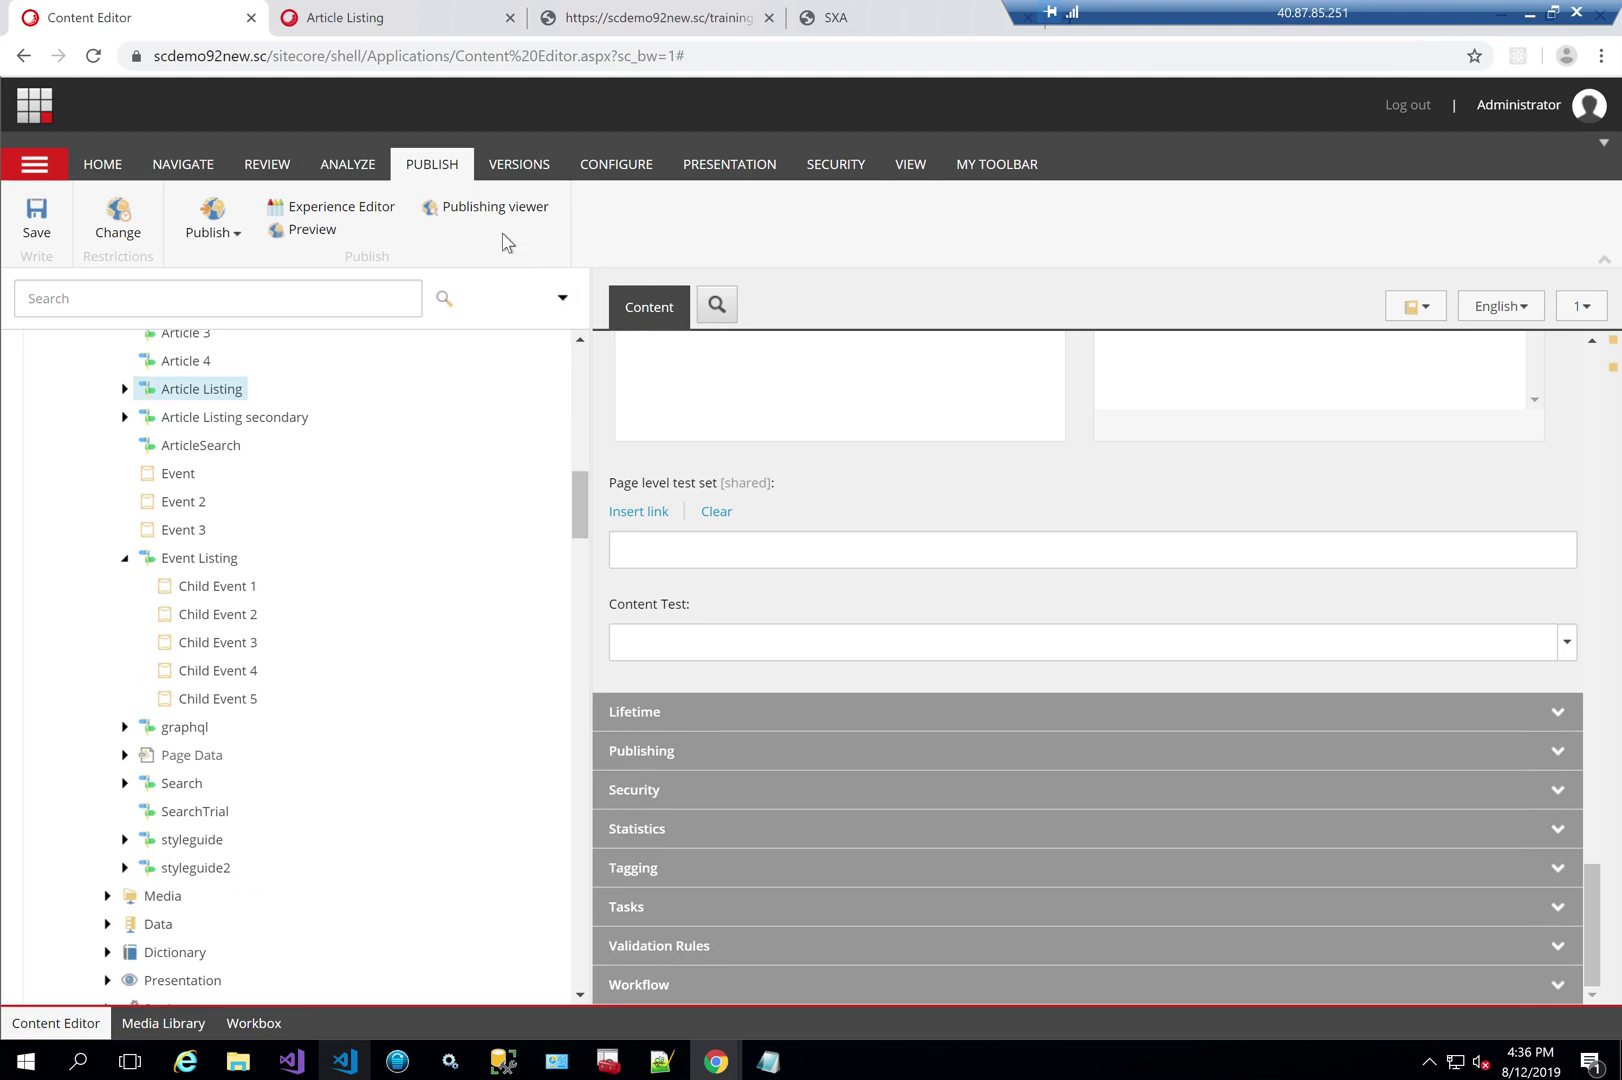
Step: Inspect the SourceType options in the ArticleListingComponent's control properties on the Article Listing page, then close them without saving
left_click(409, 5)
left_click(557, 337)
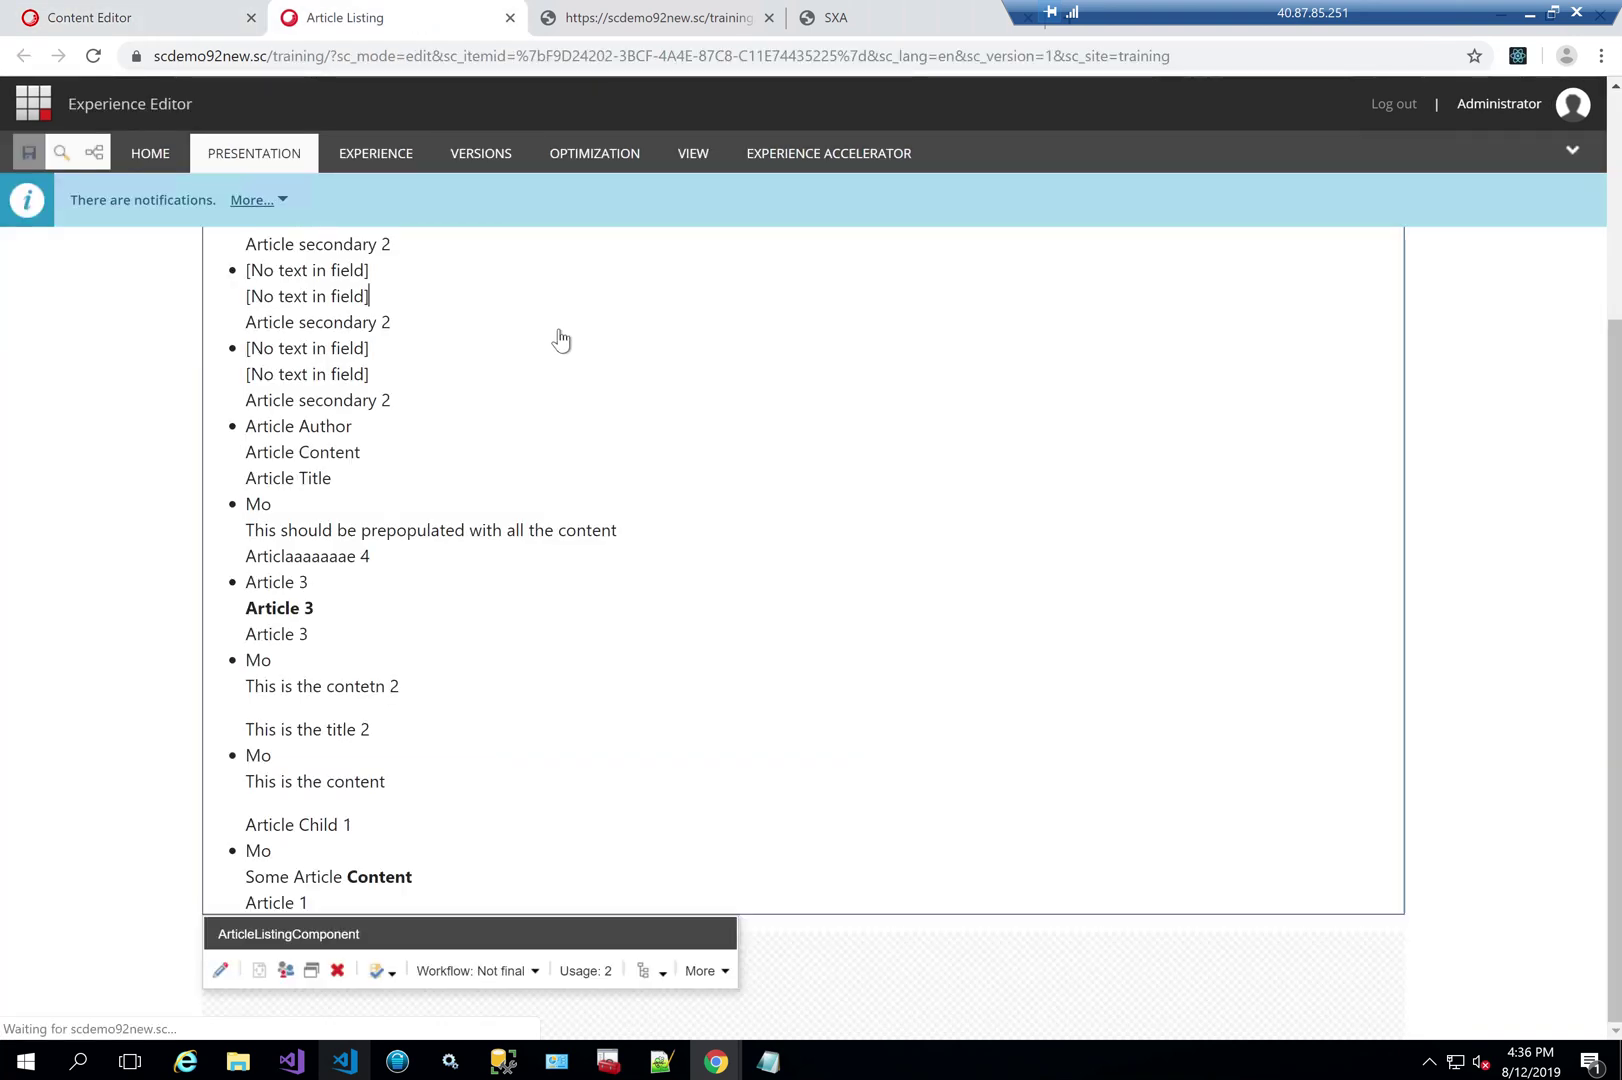
left_click(702, 972)
left_click(795, 1018)
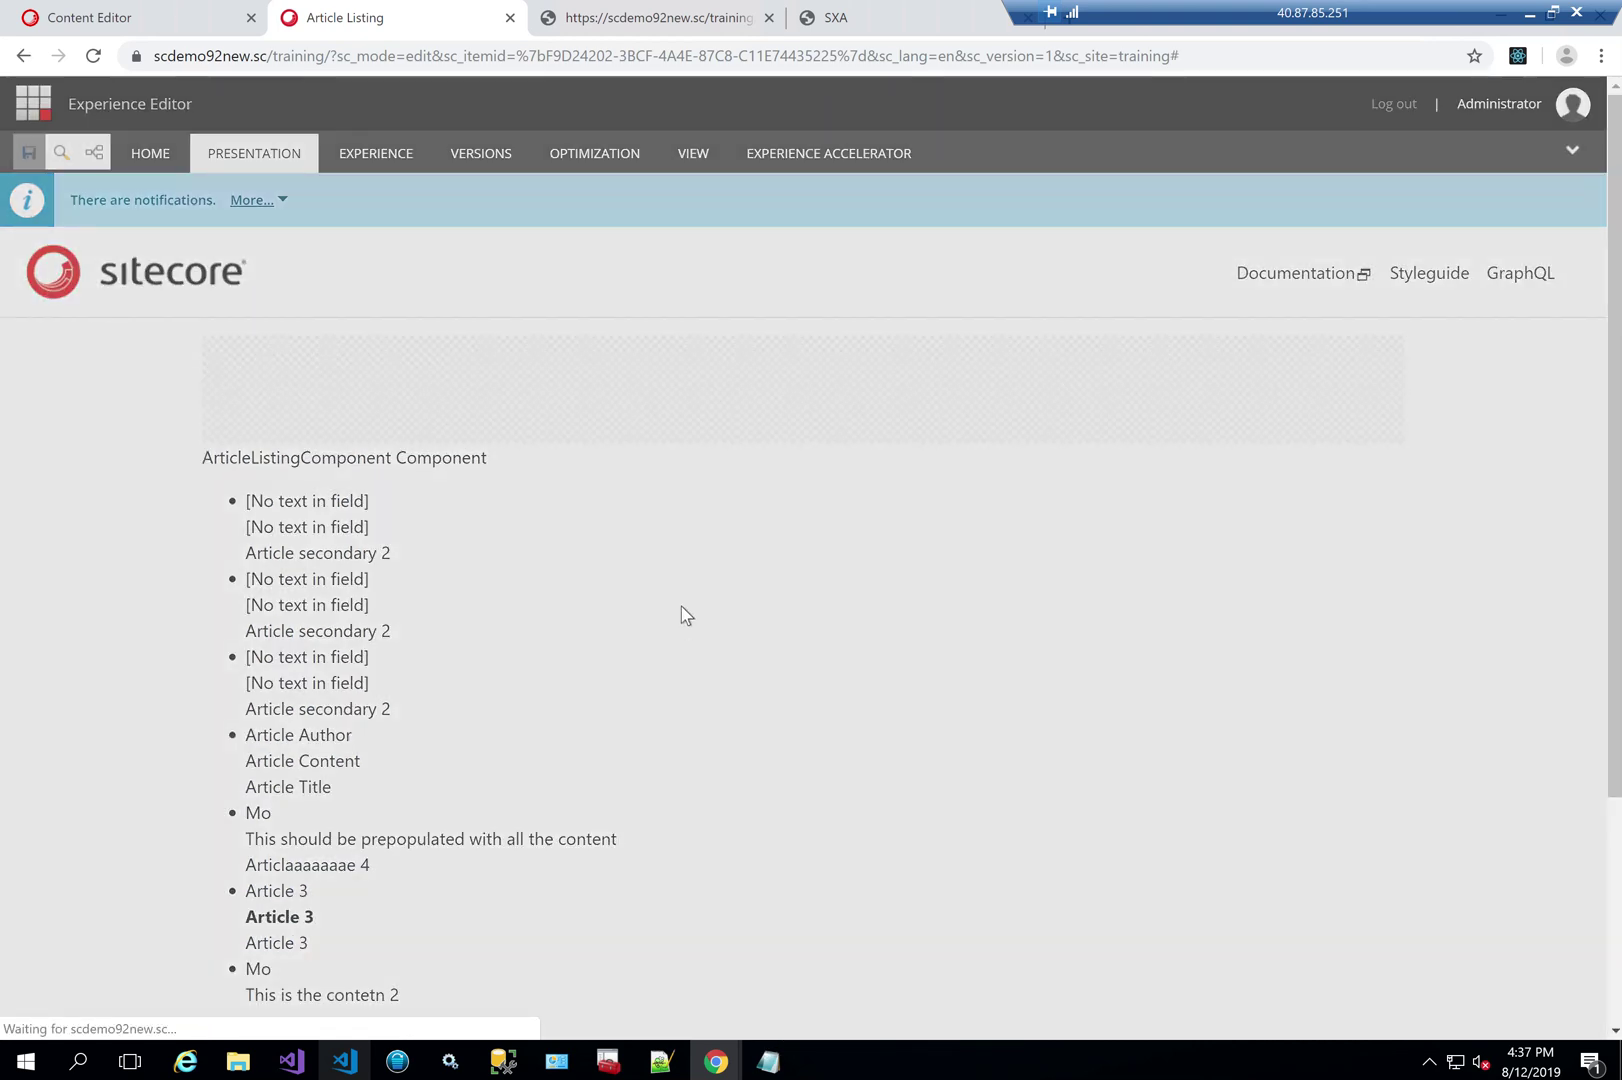
scroll(694, 580, "down", 1)
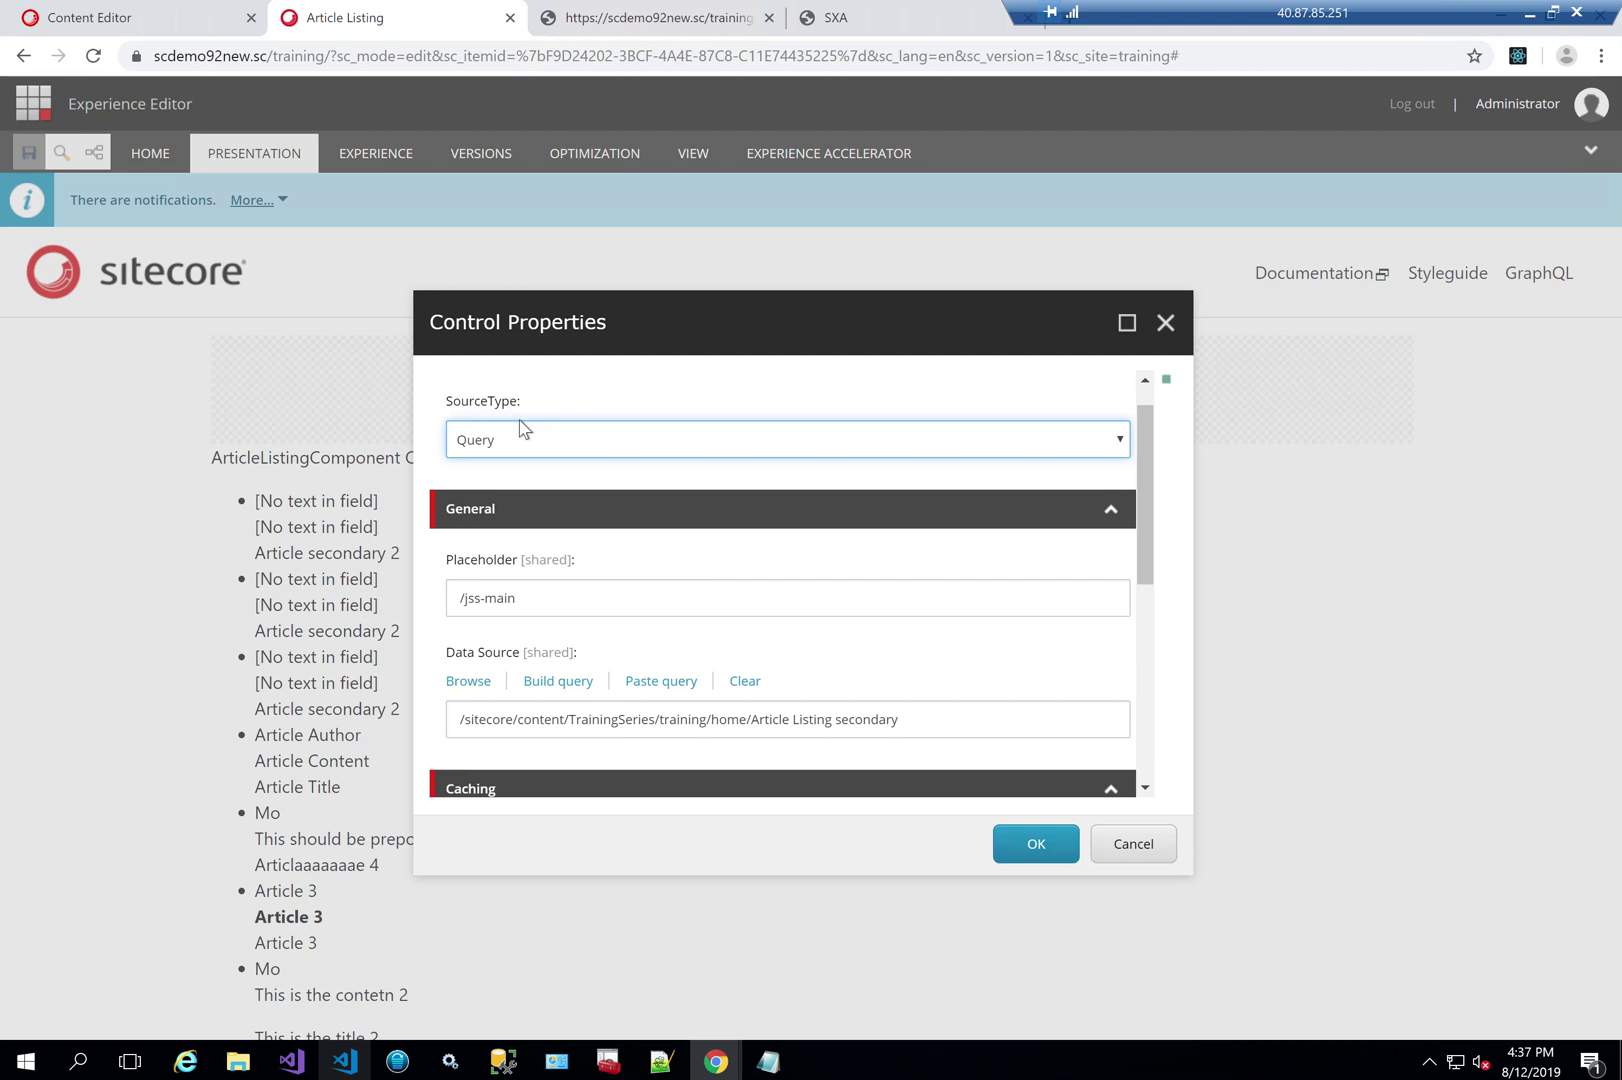
left_click(530, 454)
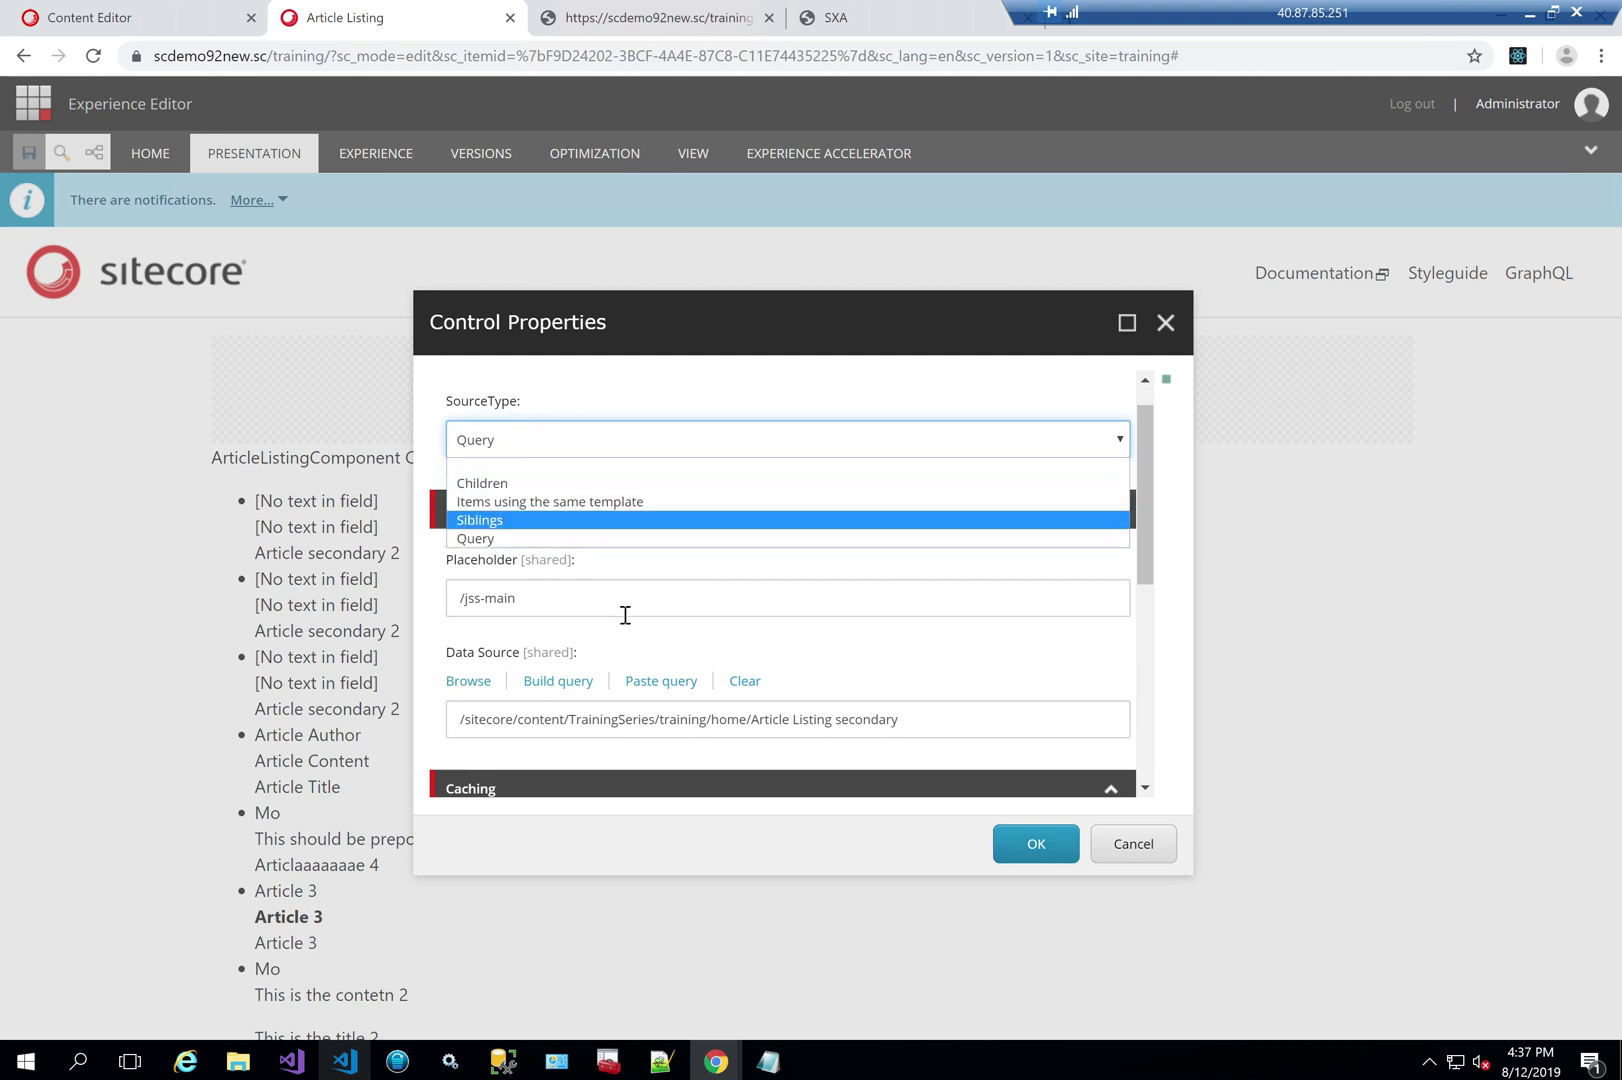
left_click(1144, 852)
Step: Expand the Article Listing Rendering Parameters template in the TrainingSeries folder of the Project templates
left_click(148, 20)
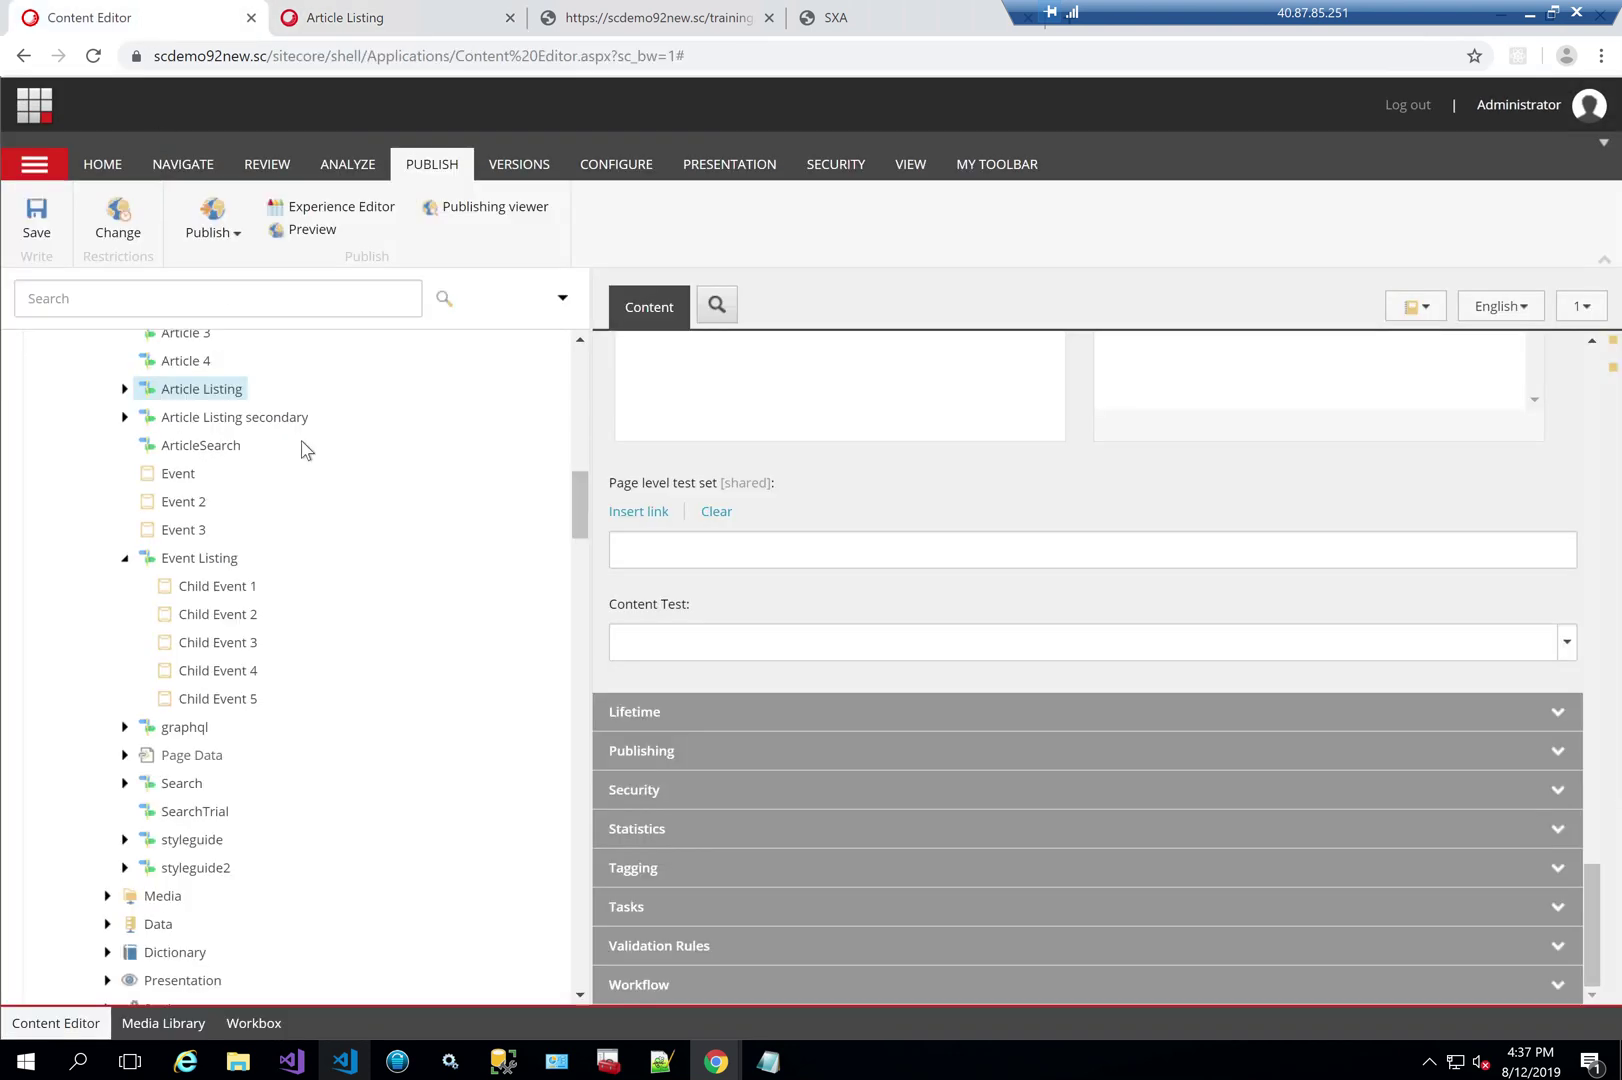
scroll(380, 700, "down", 10)
scroll(380, 700, "down", 15)
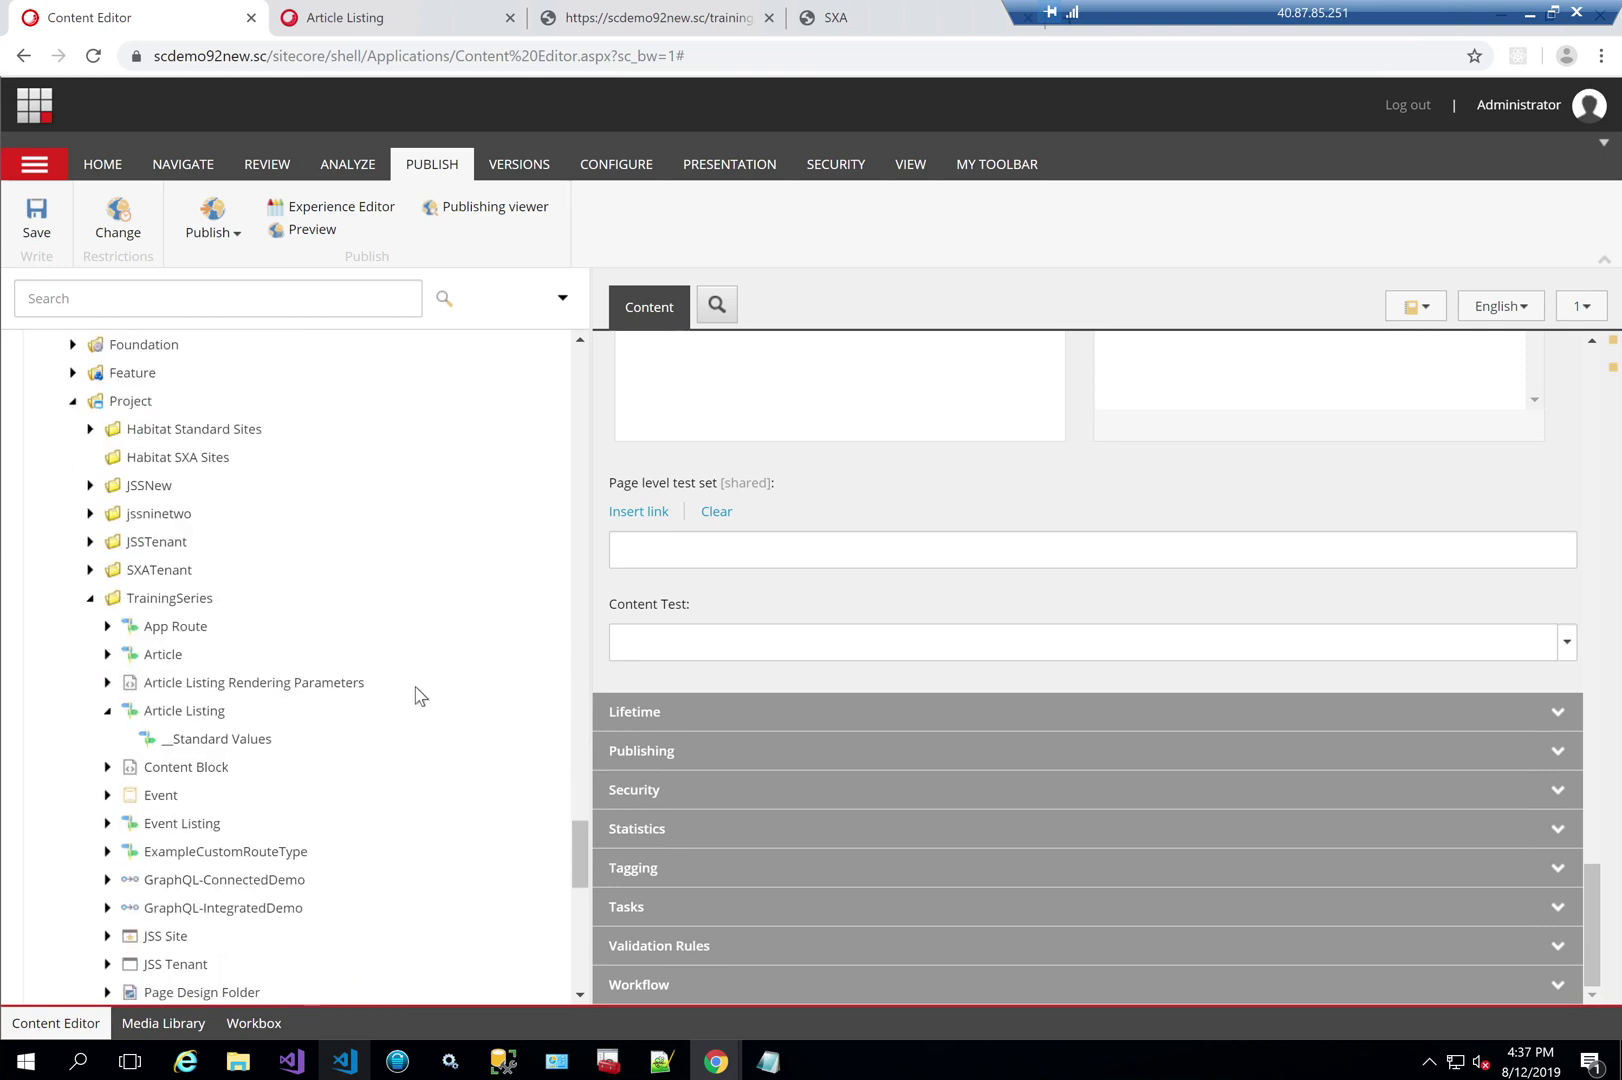
scroll(424, 692, "down", 3)
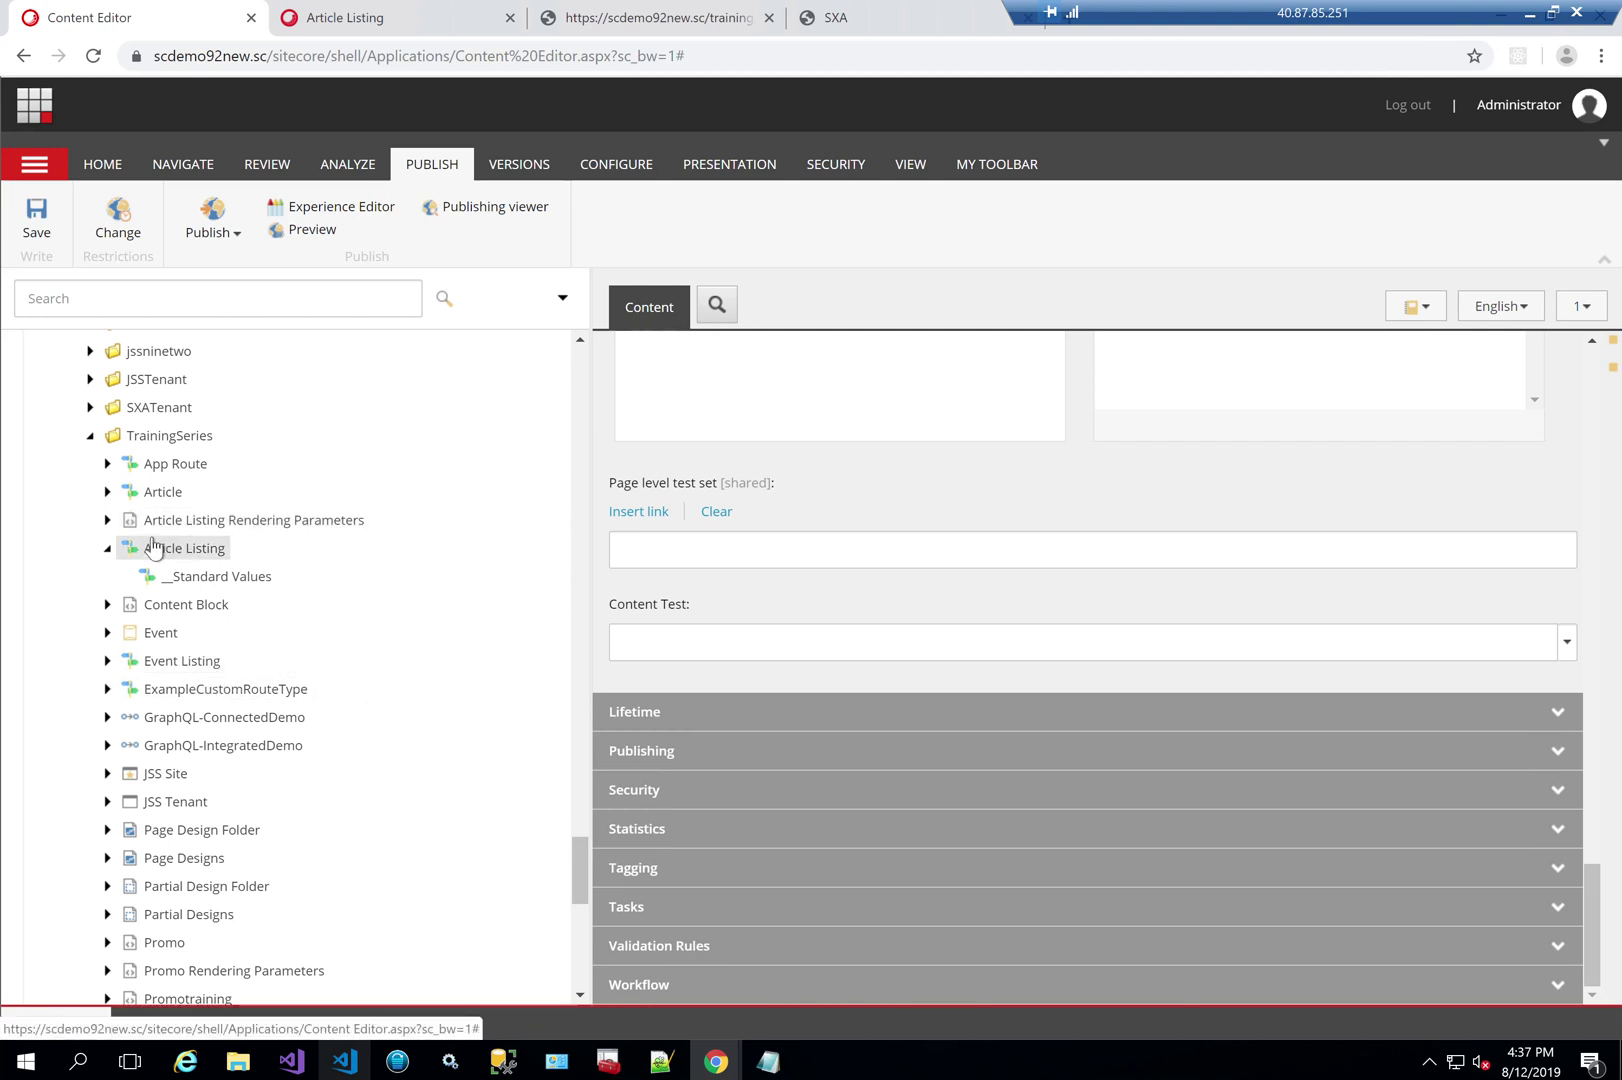
left_click(107, 520)
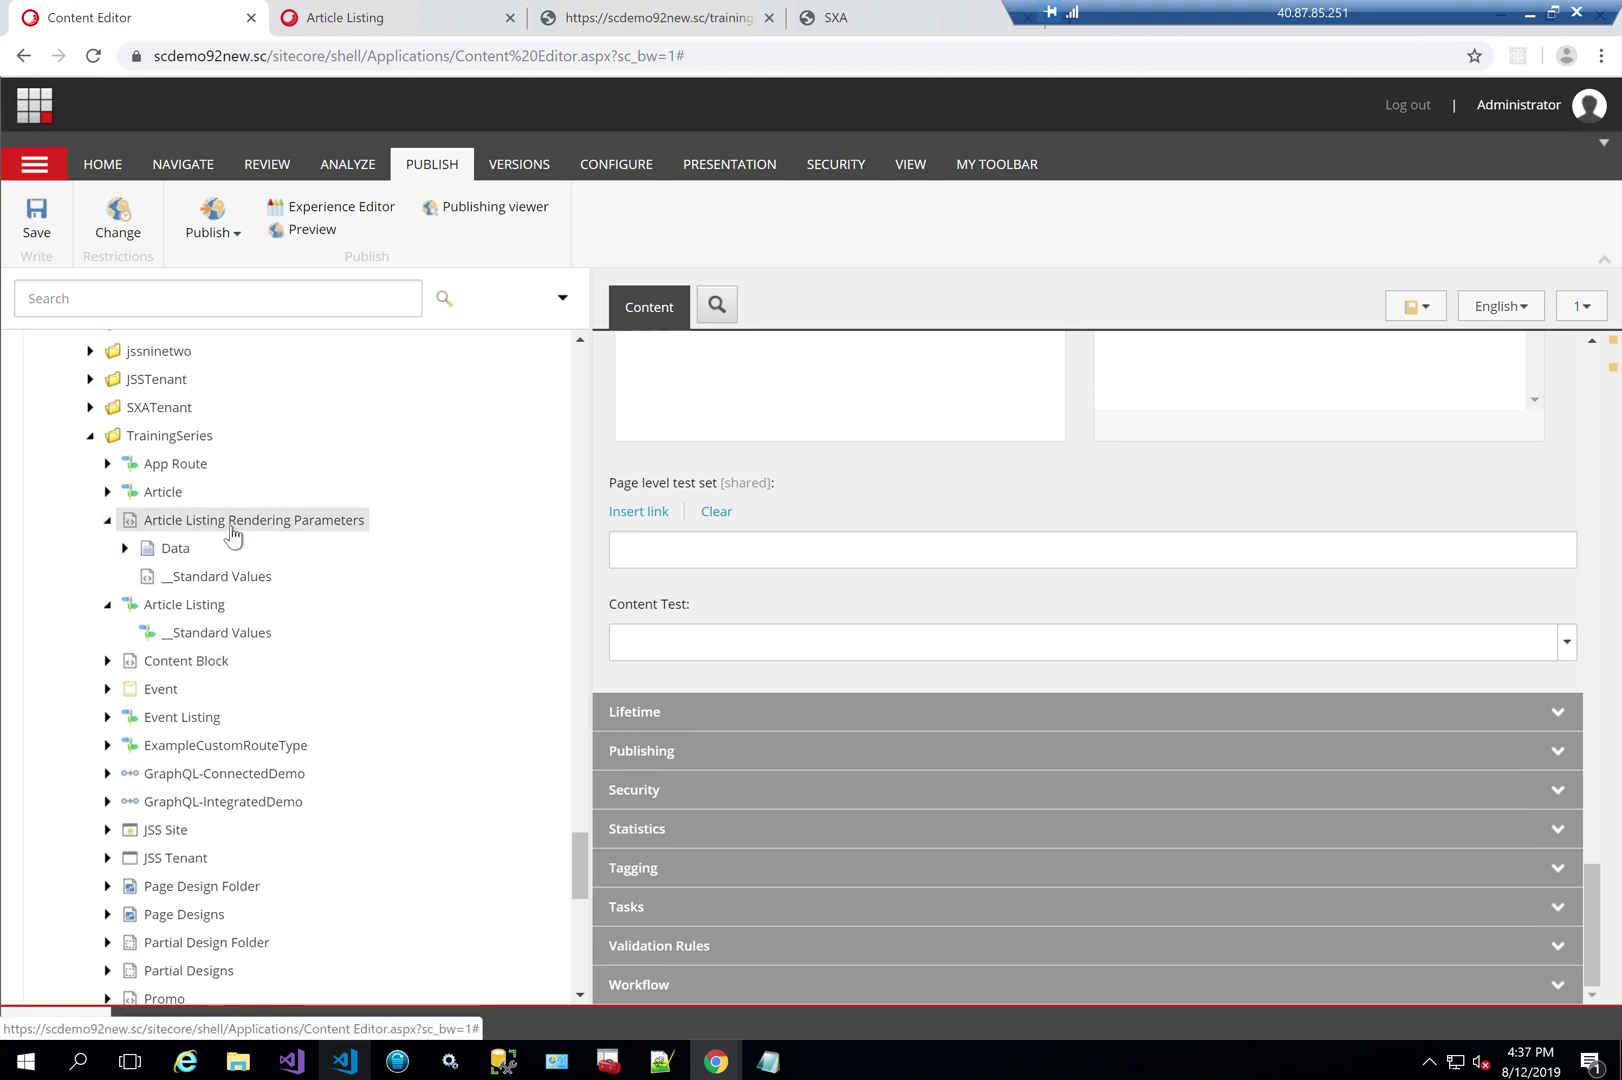
right_click(183, 447)
mouse_move(268, 452)
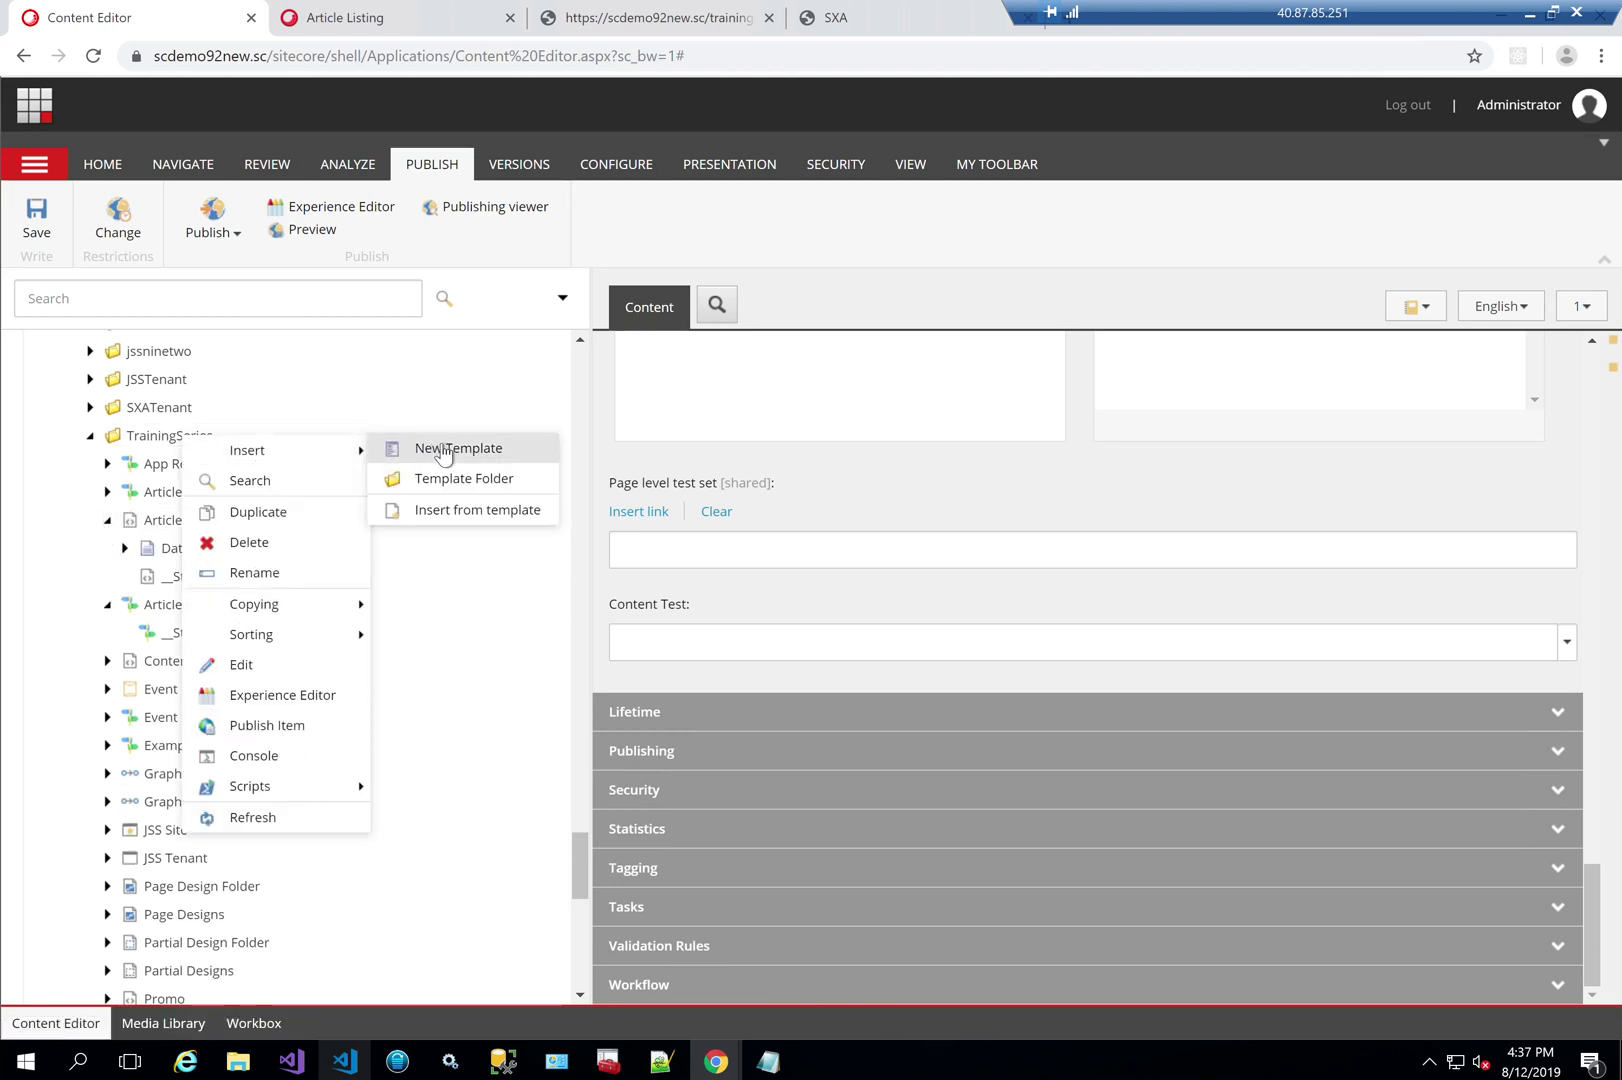
left_click(446, 452)
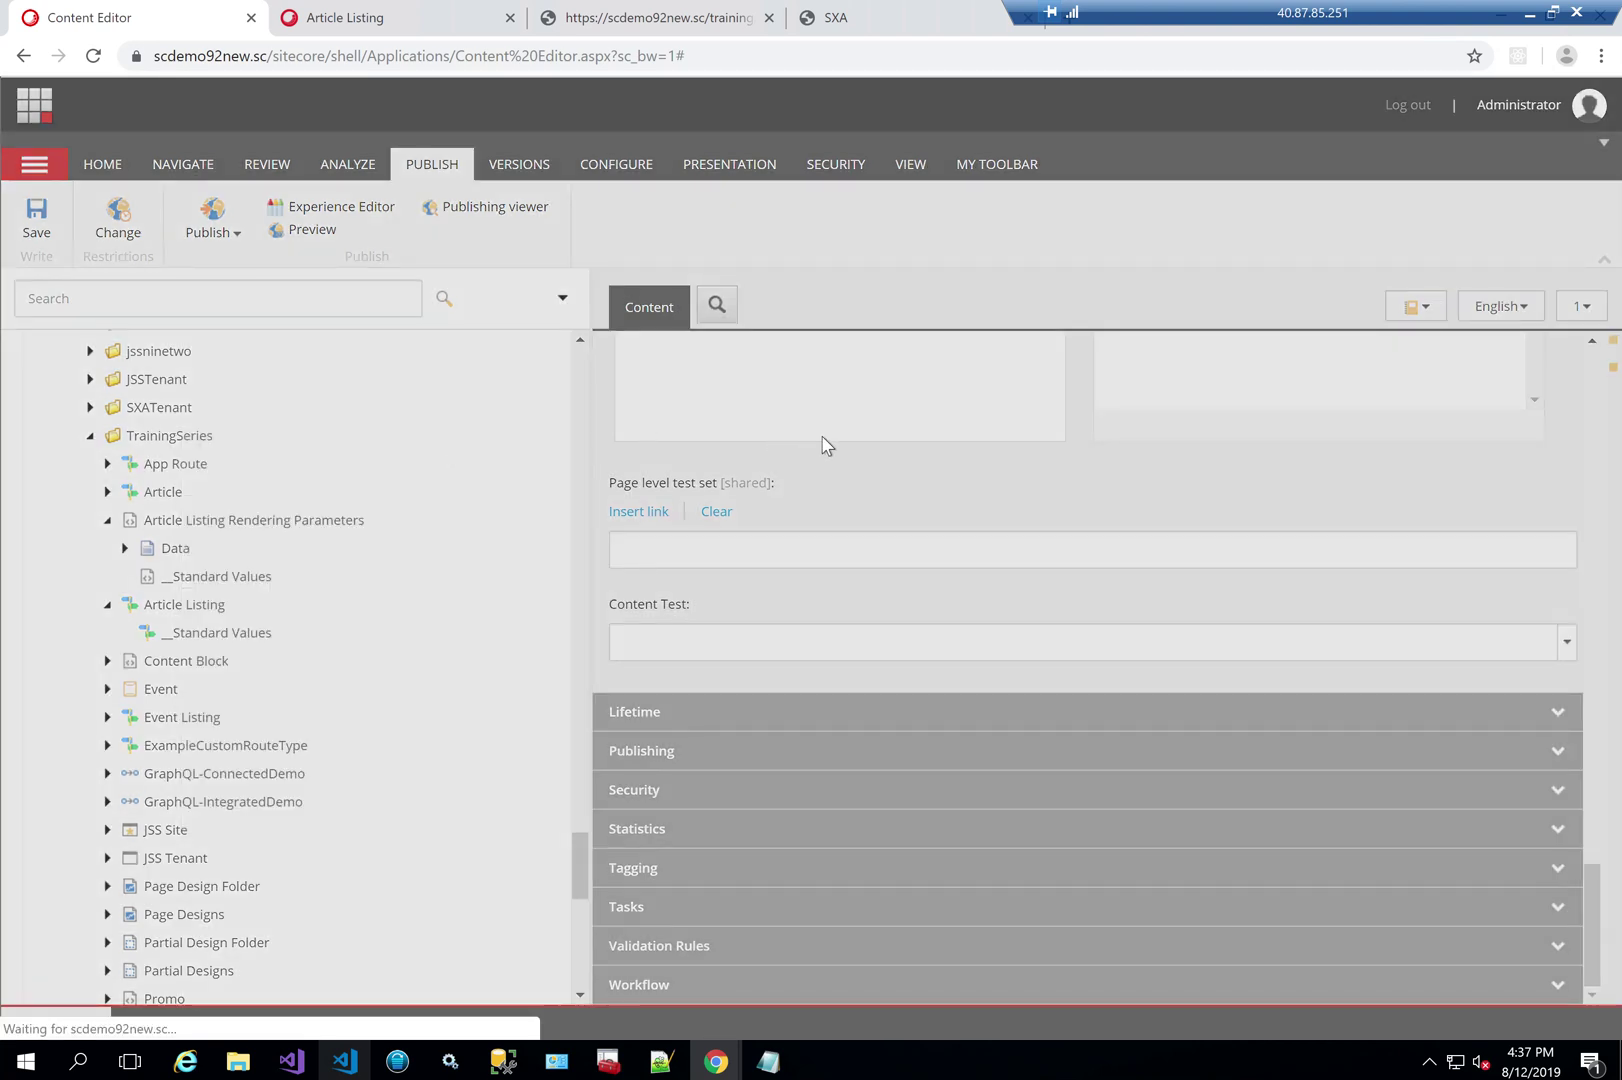
type("Event ")
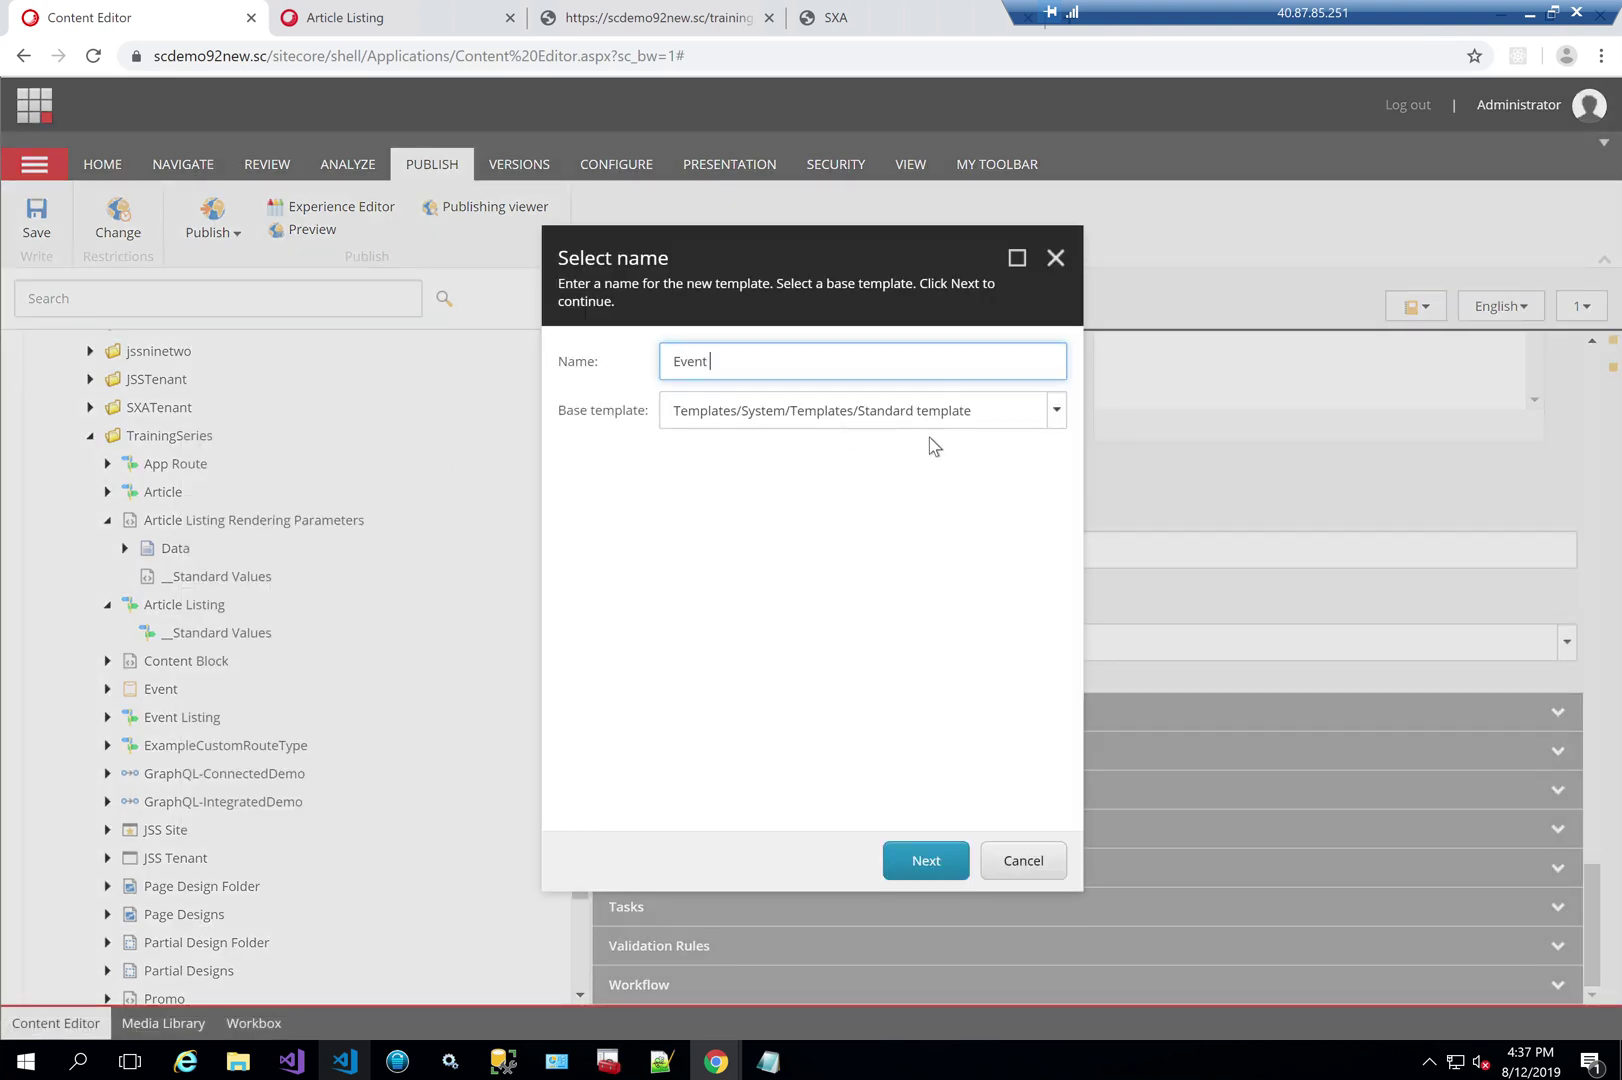
type("Listing Renderi")
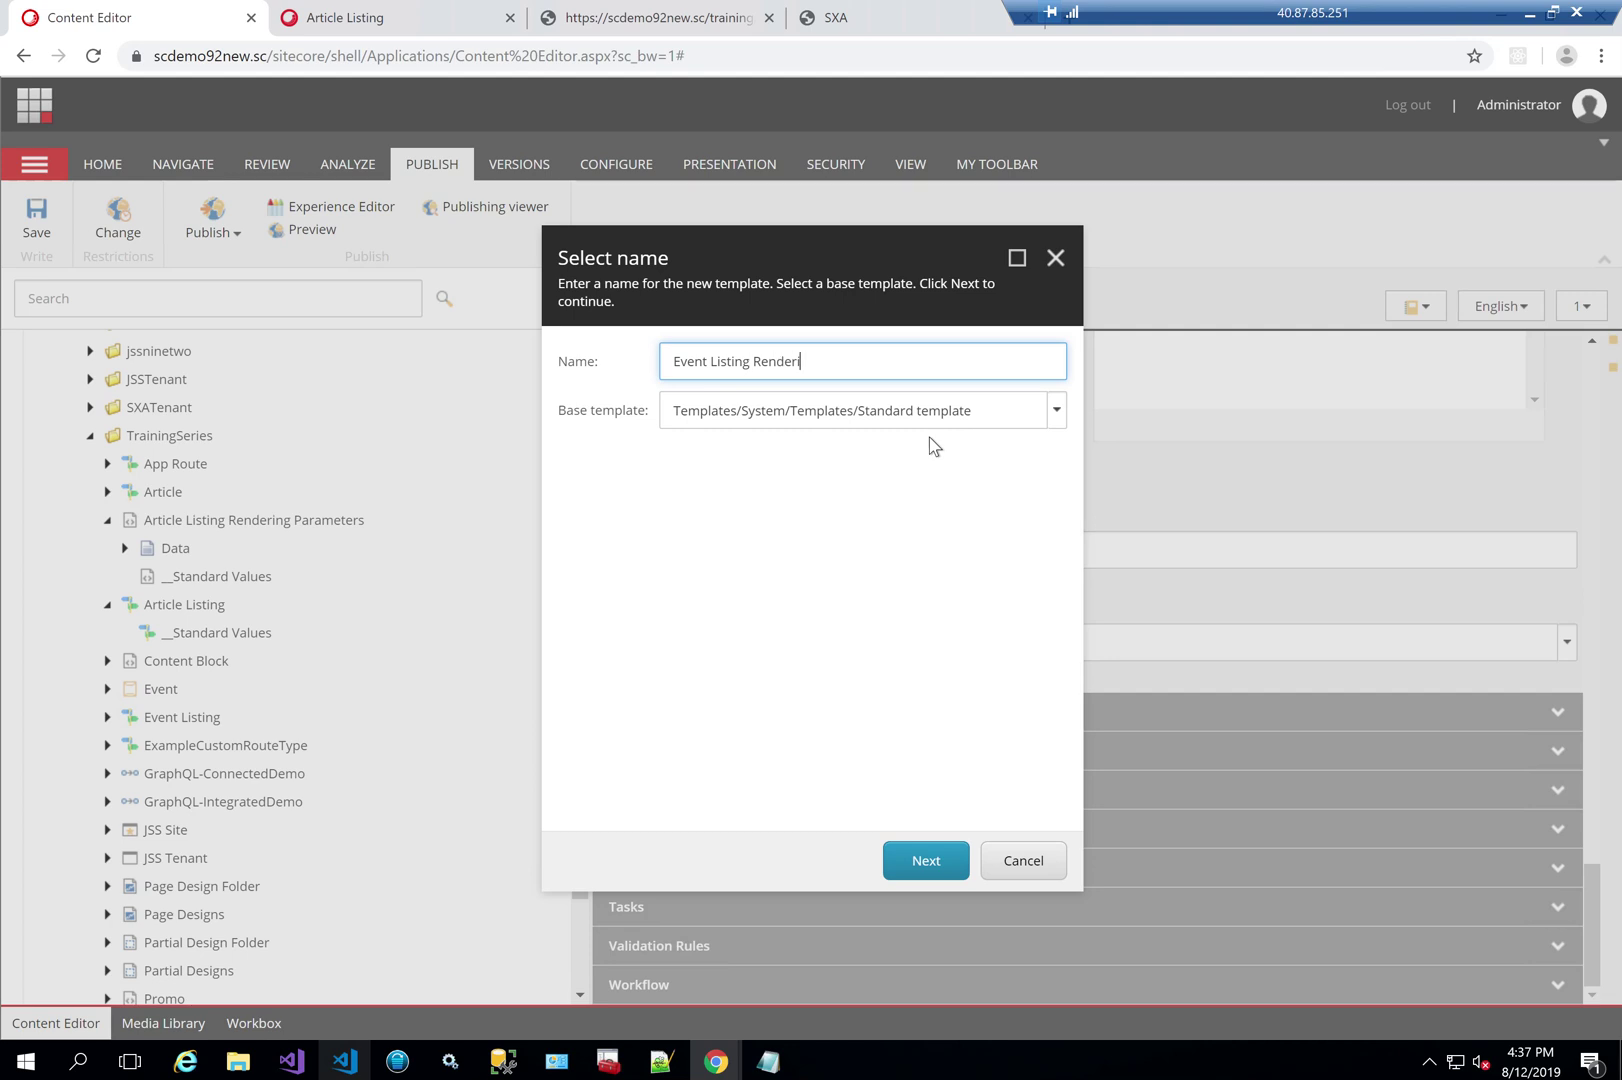
type("ng Paramet")
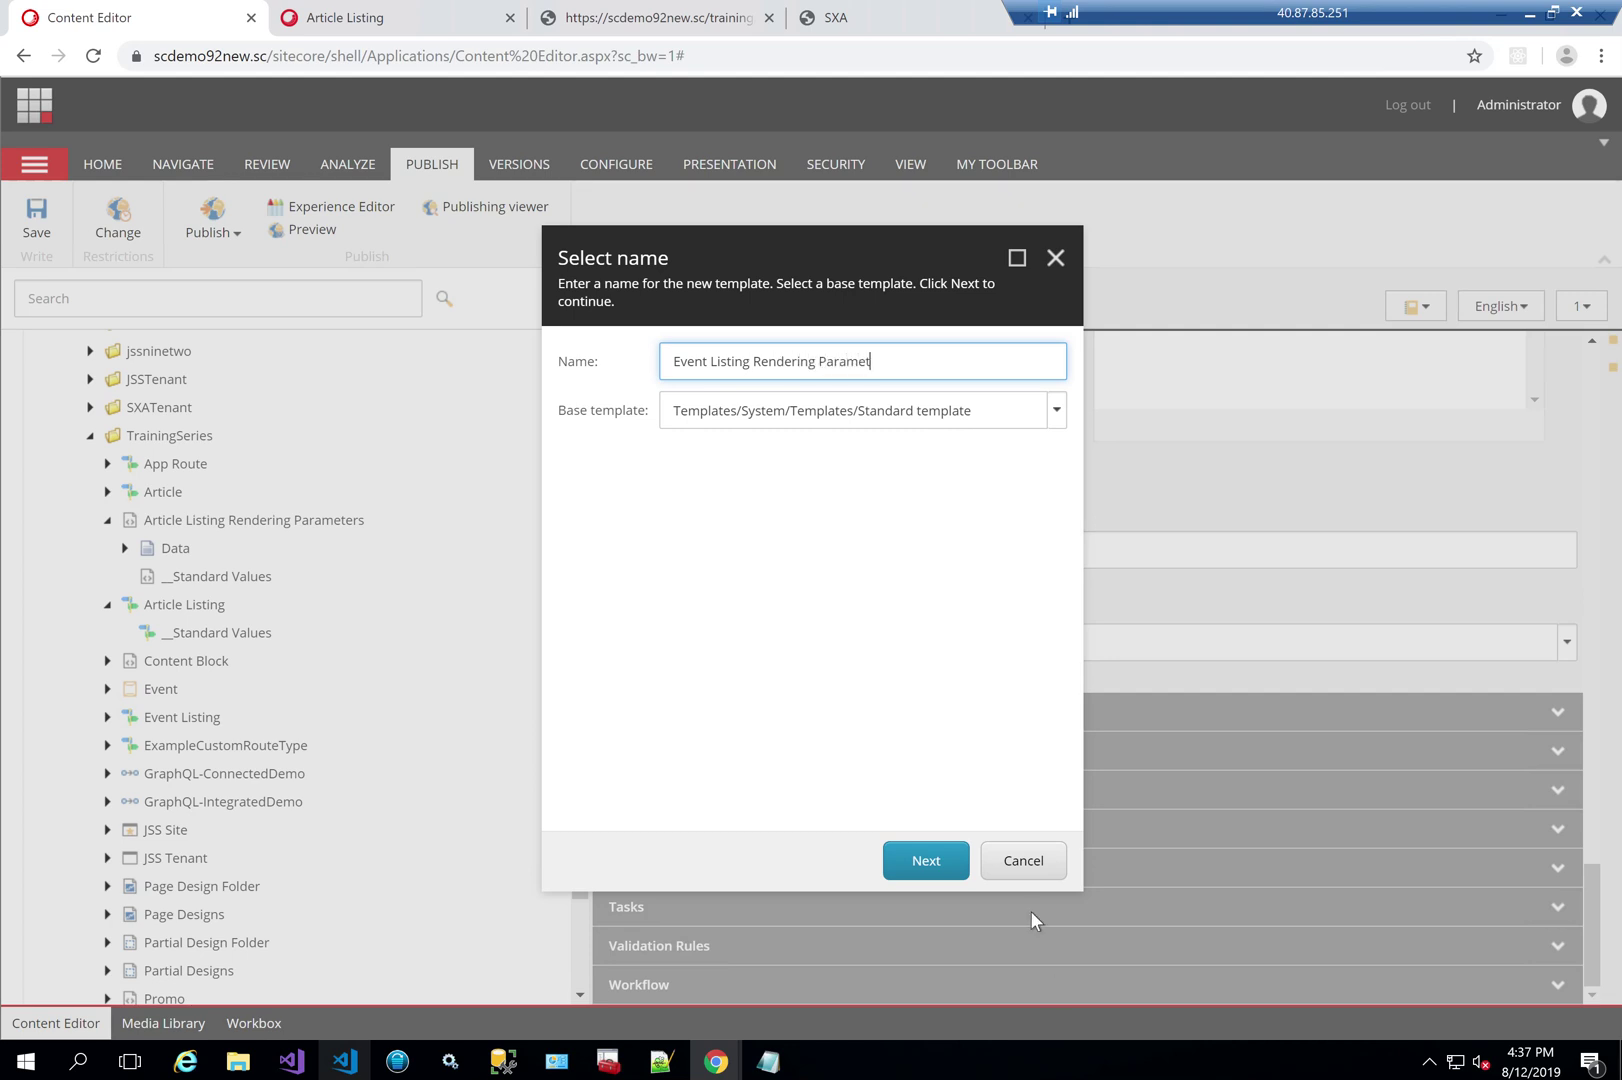
left_click(1030, 868)
Step: Show the inheritance of Article Listing Rendering Parameters and capture its Standard Rendering Parameters base template path with Snipping Tool
left_click(329, 522)
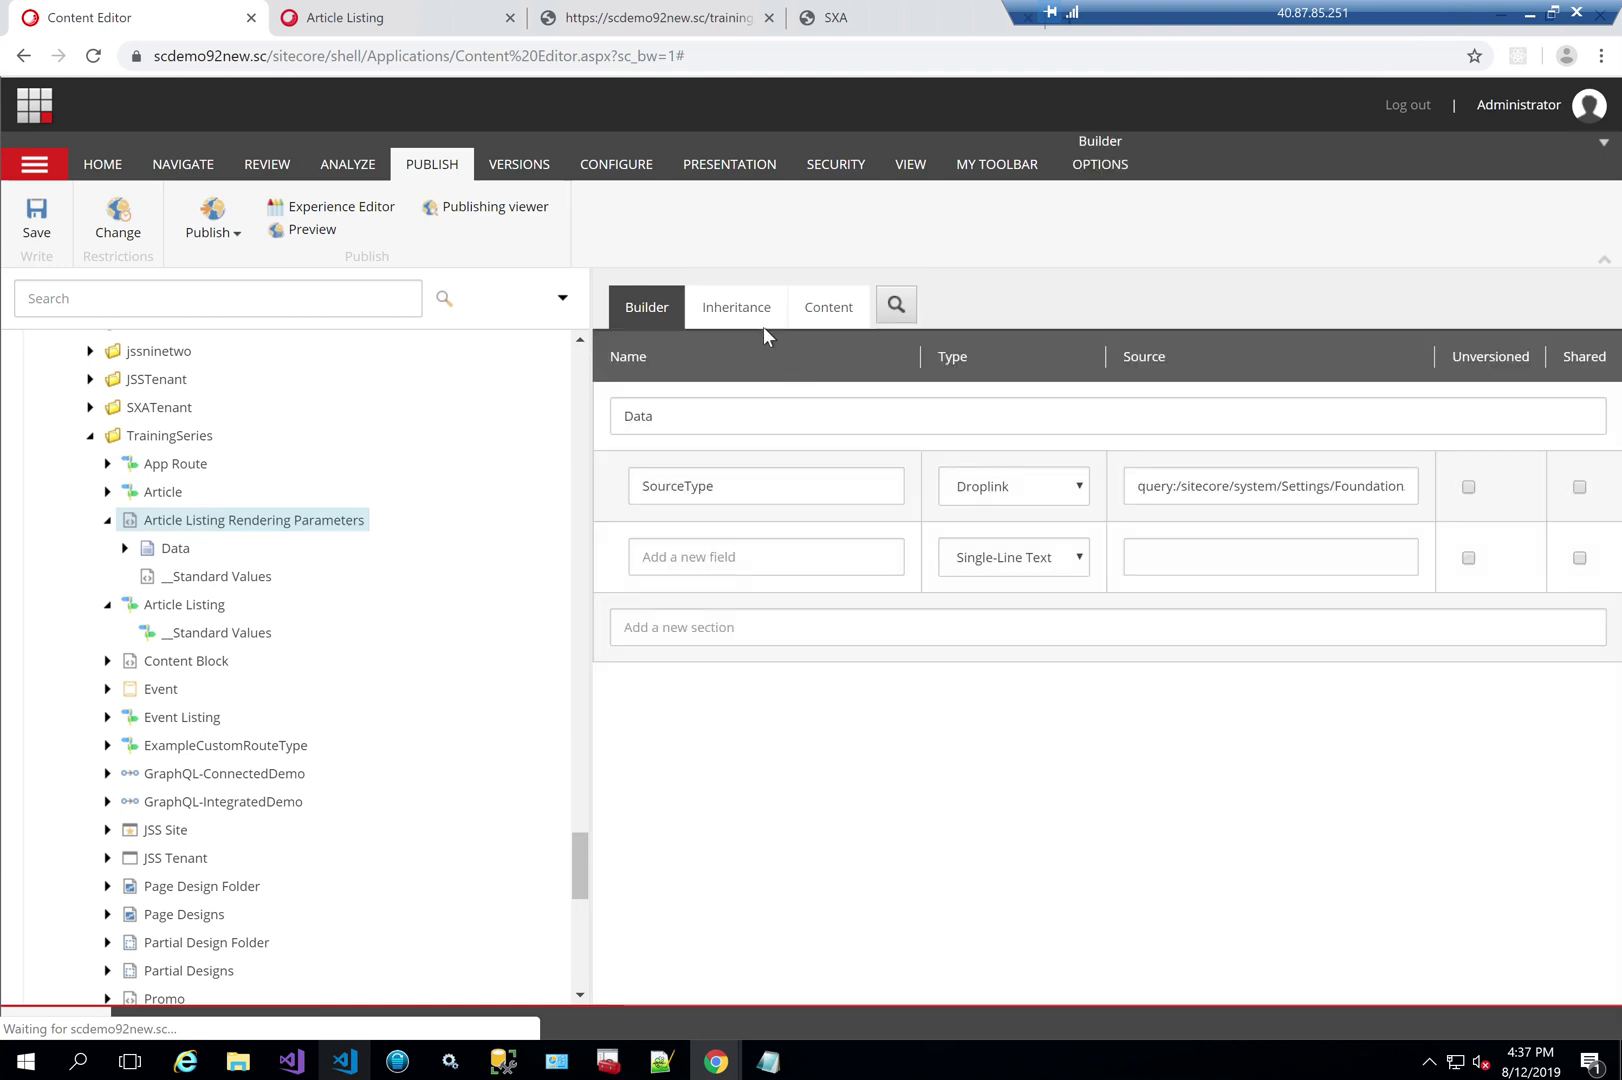
left_click(746, 313)
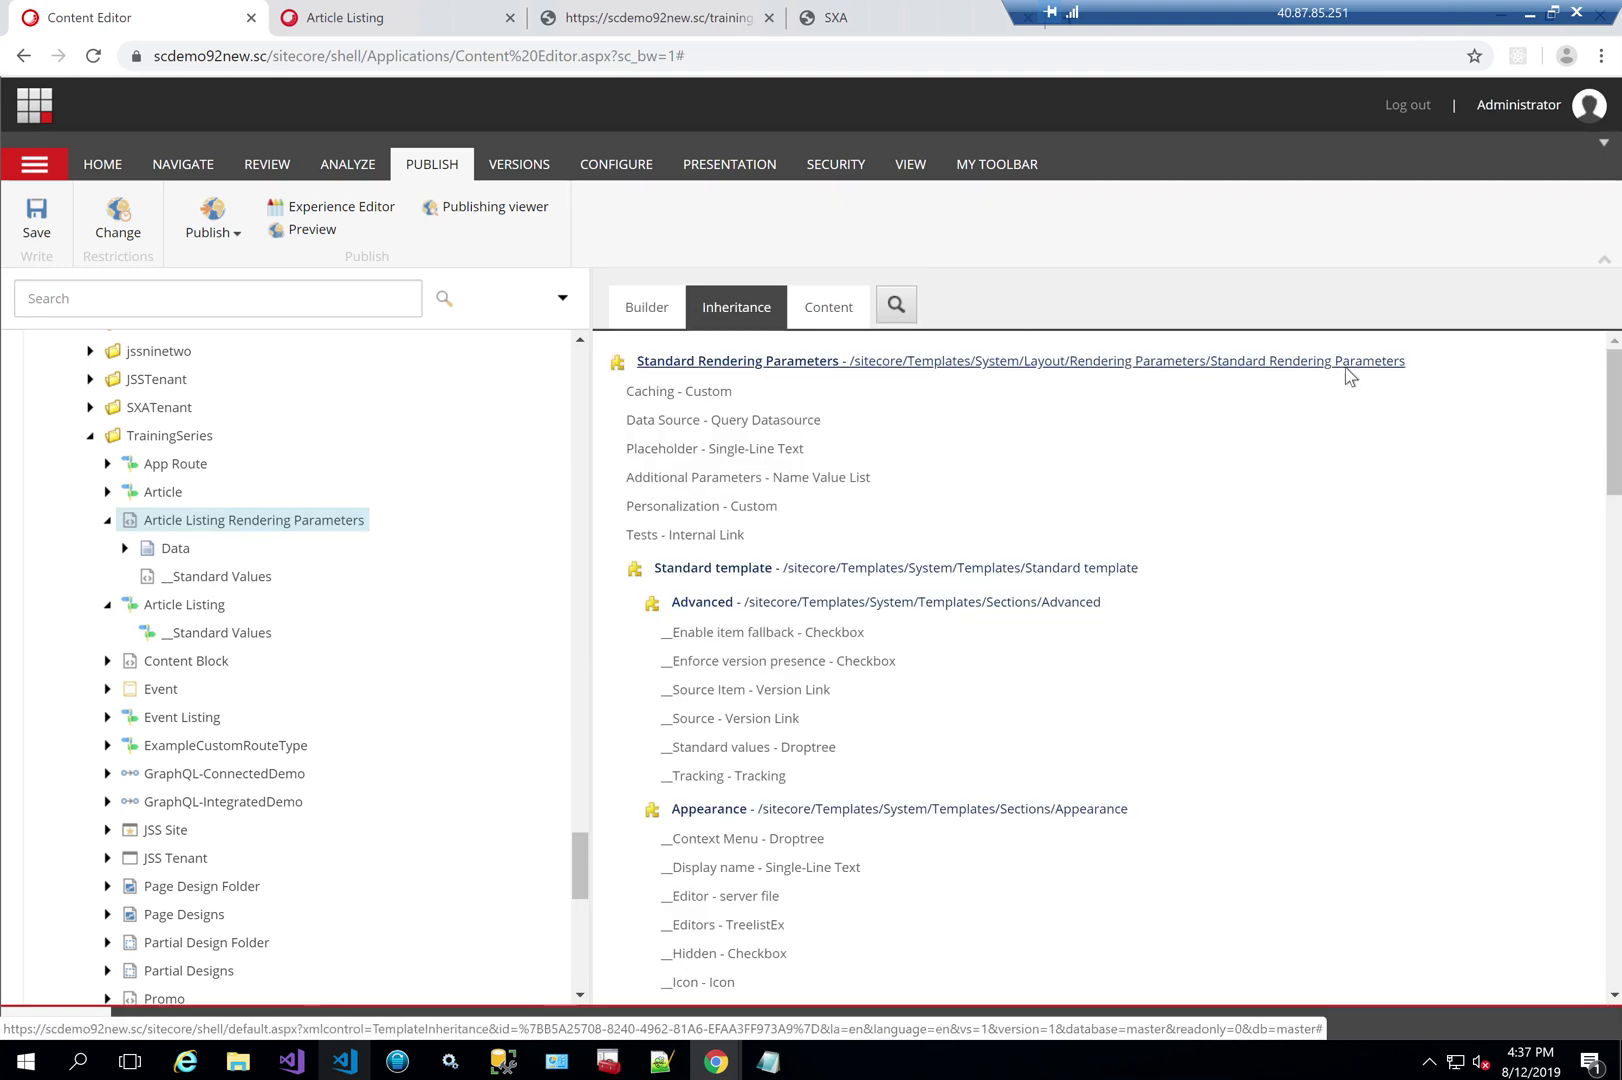
key("super")
type("sn")
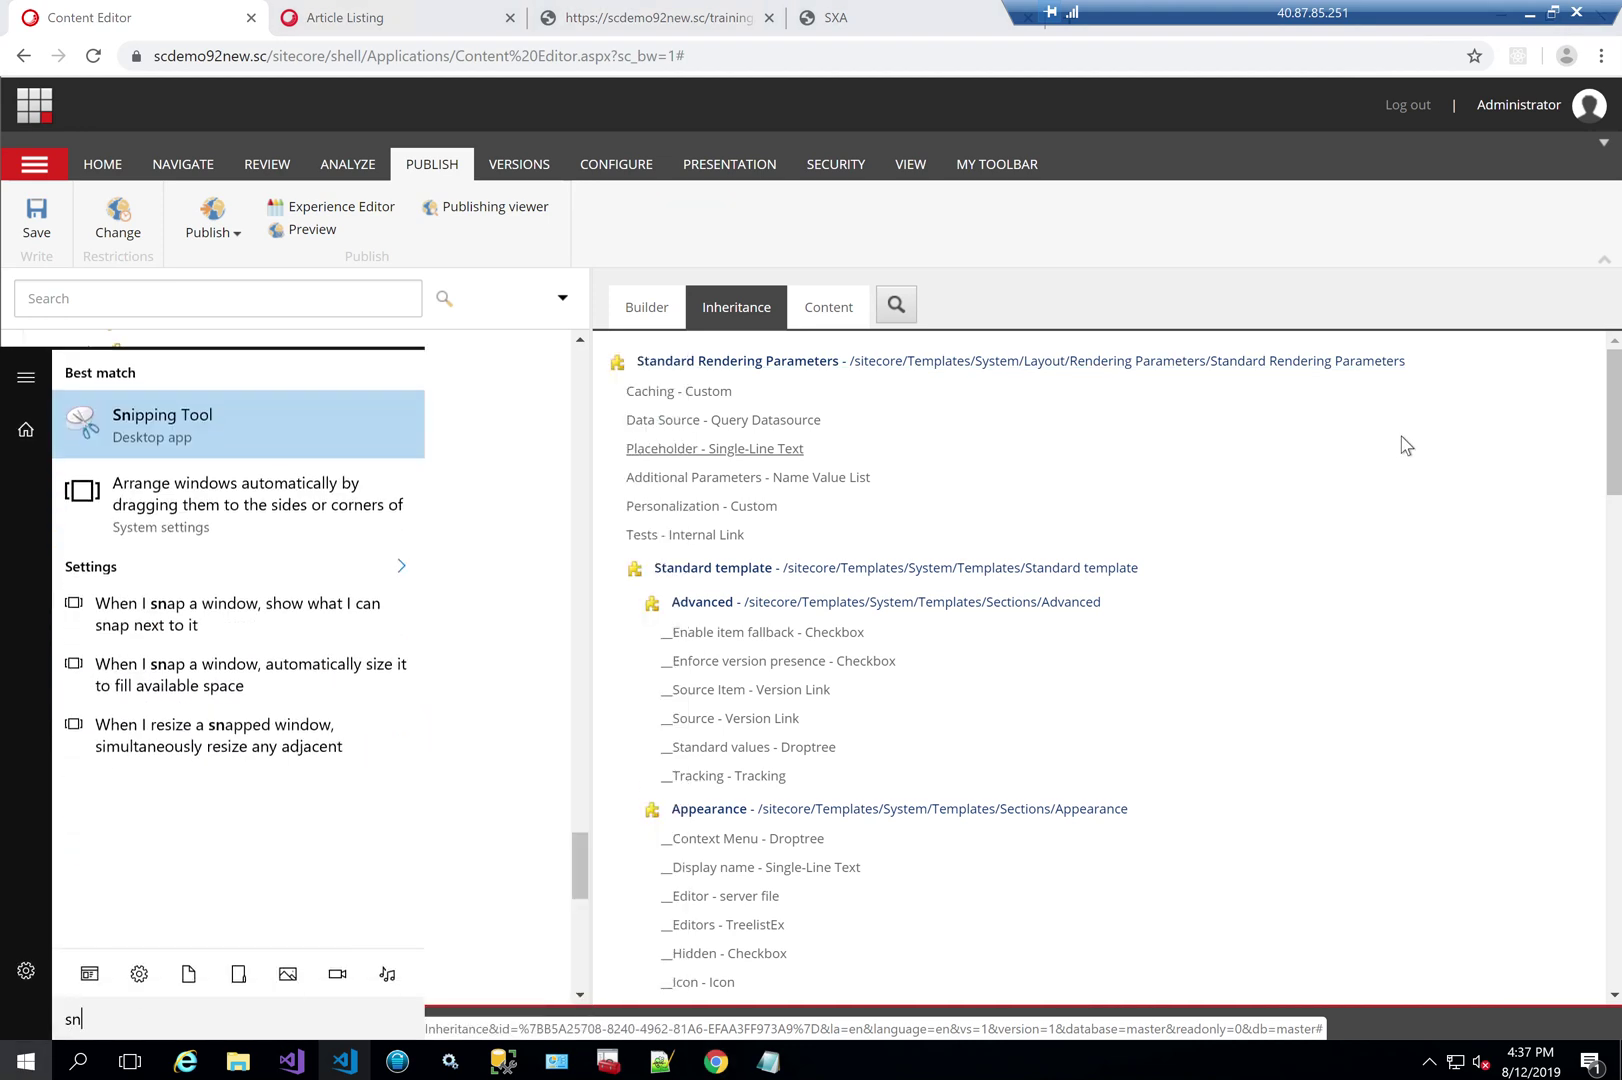
left_click(261, 420)
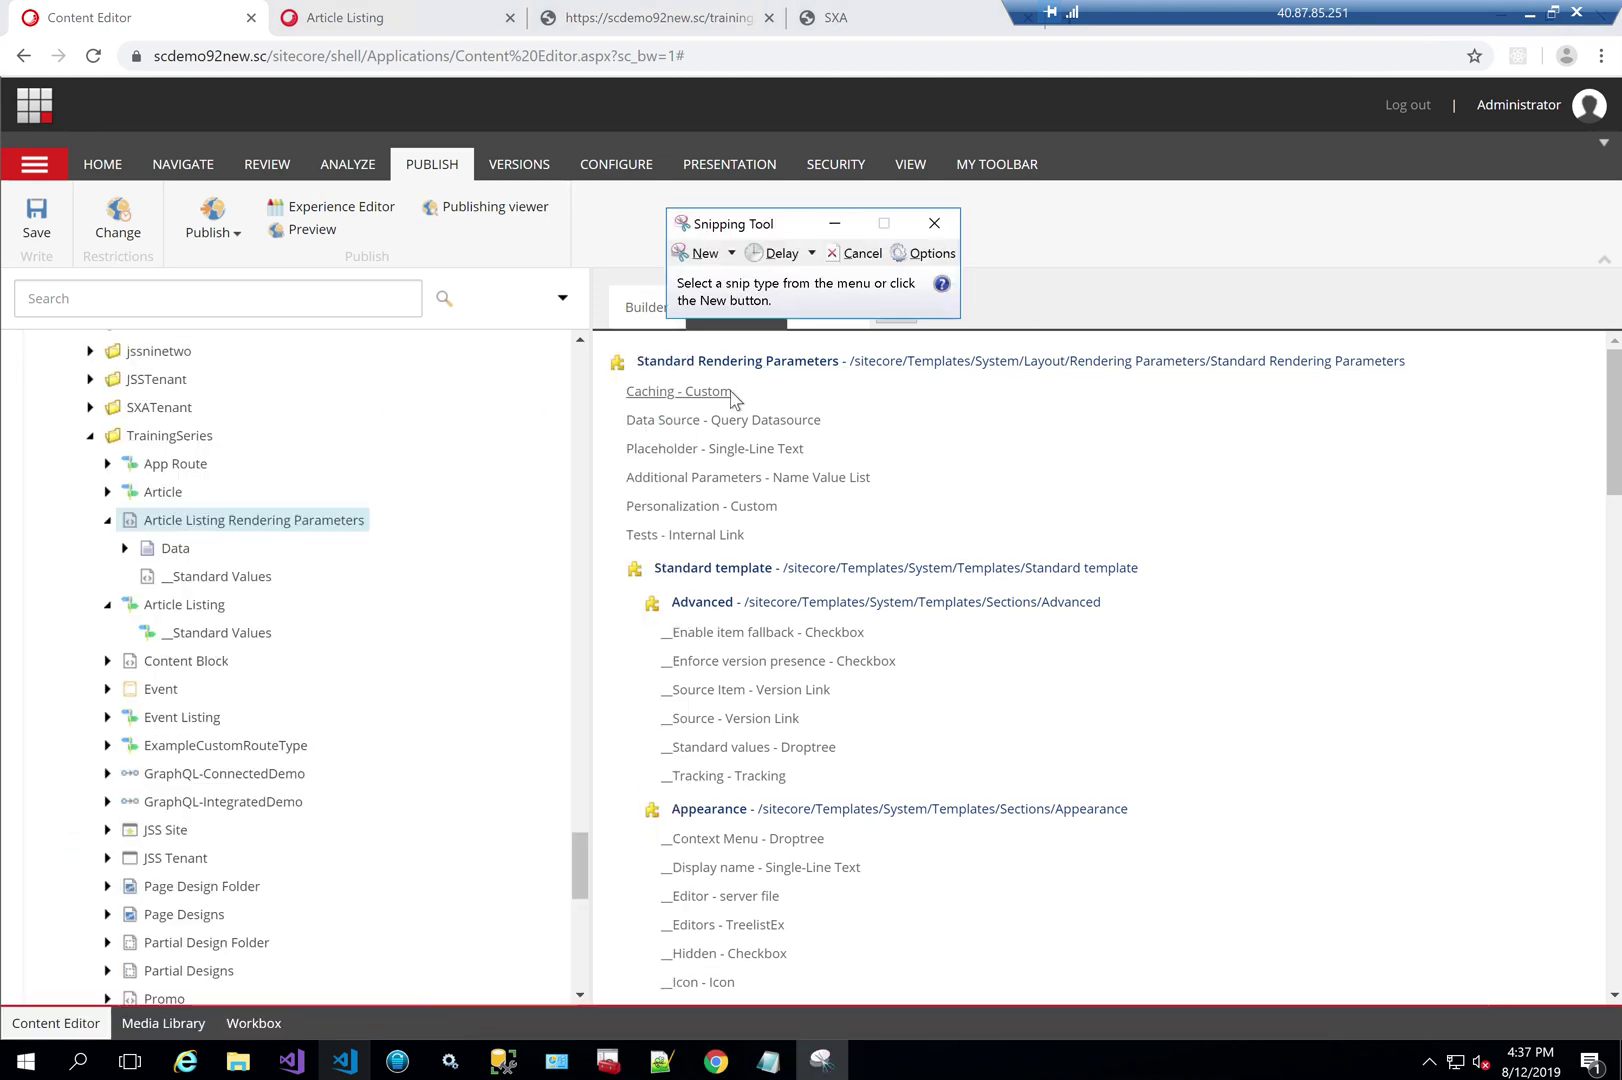
left_click(705, 253)
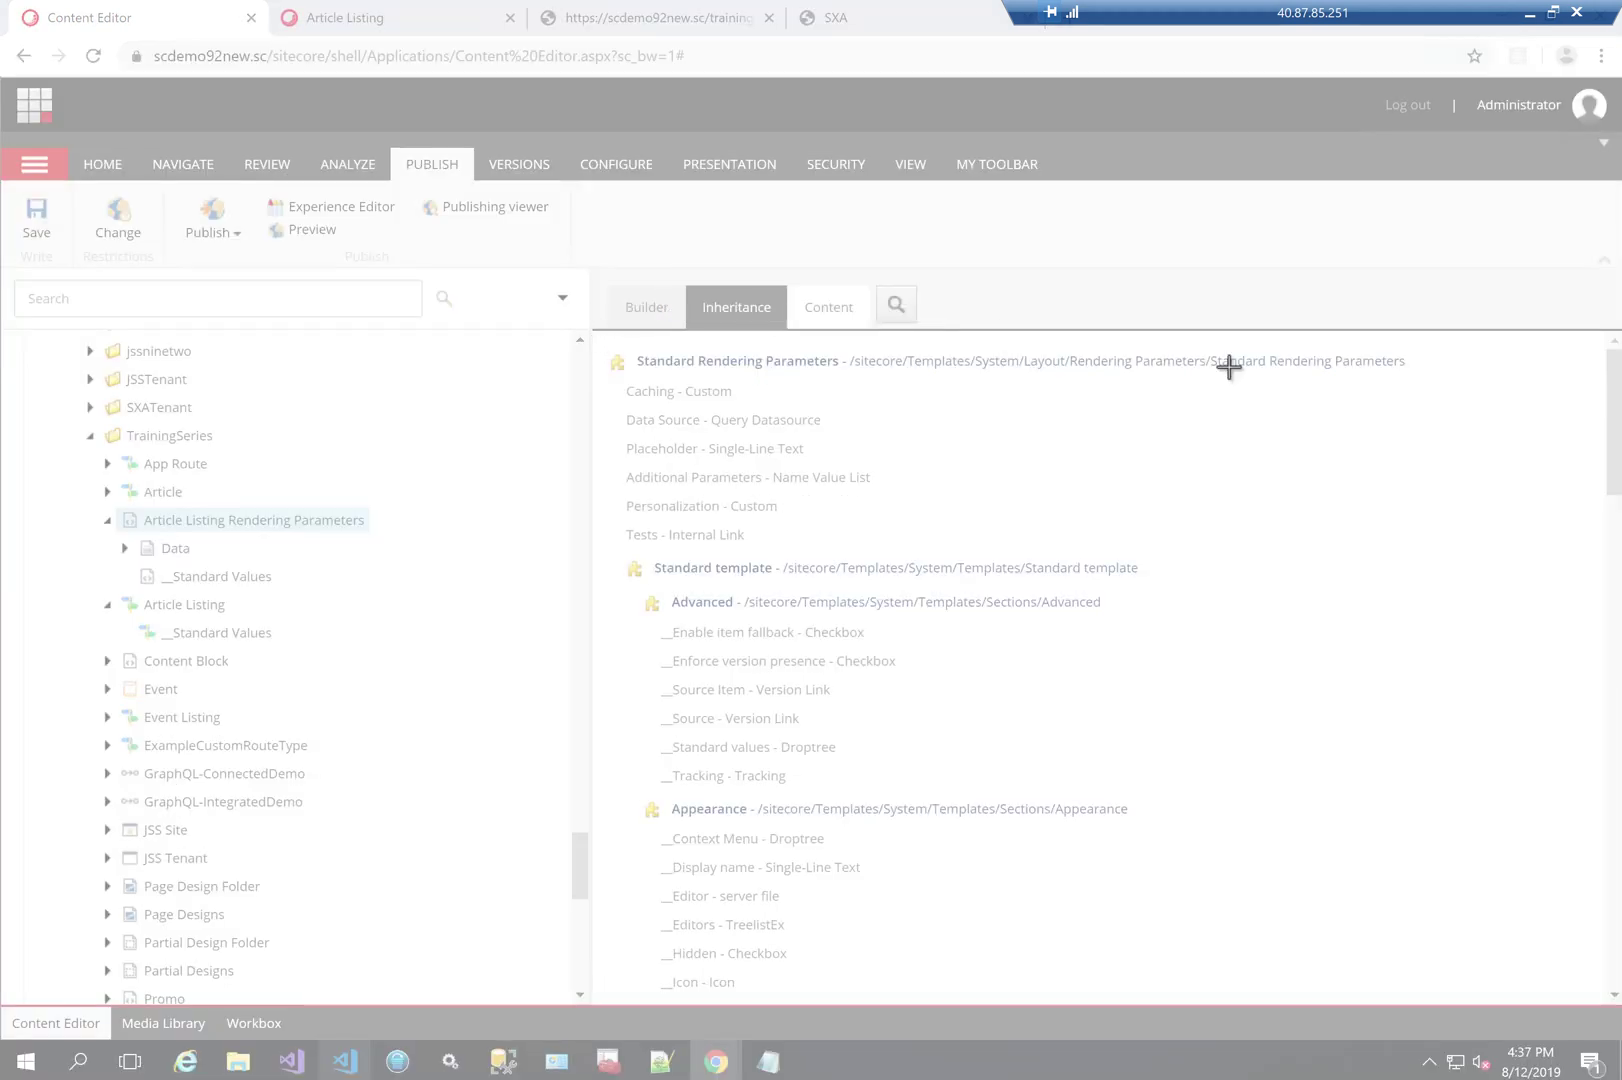
left_click_drag(603, 338, 1470, 395)
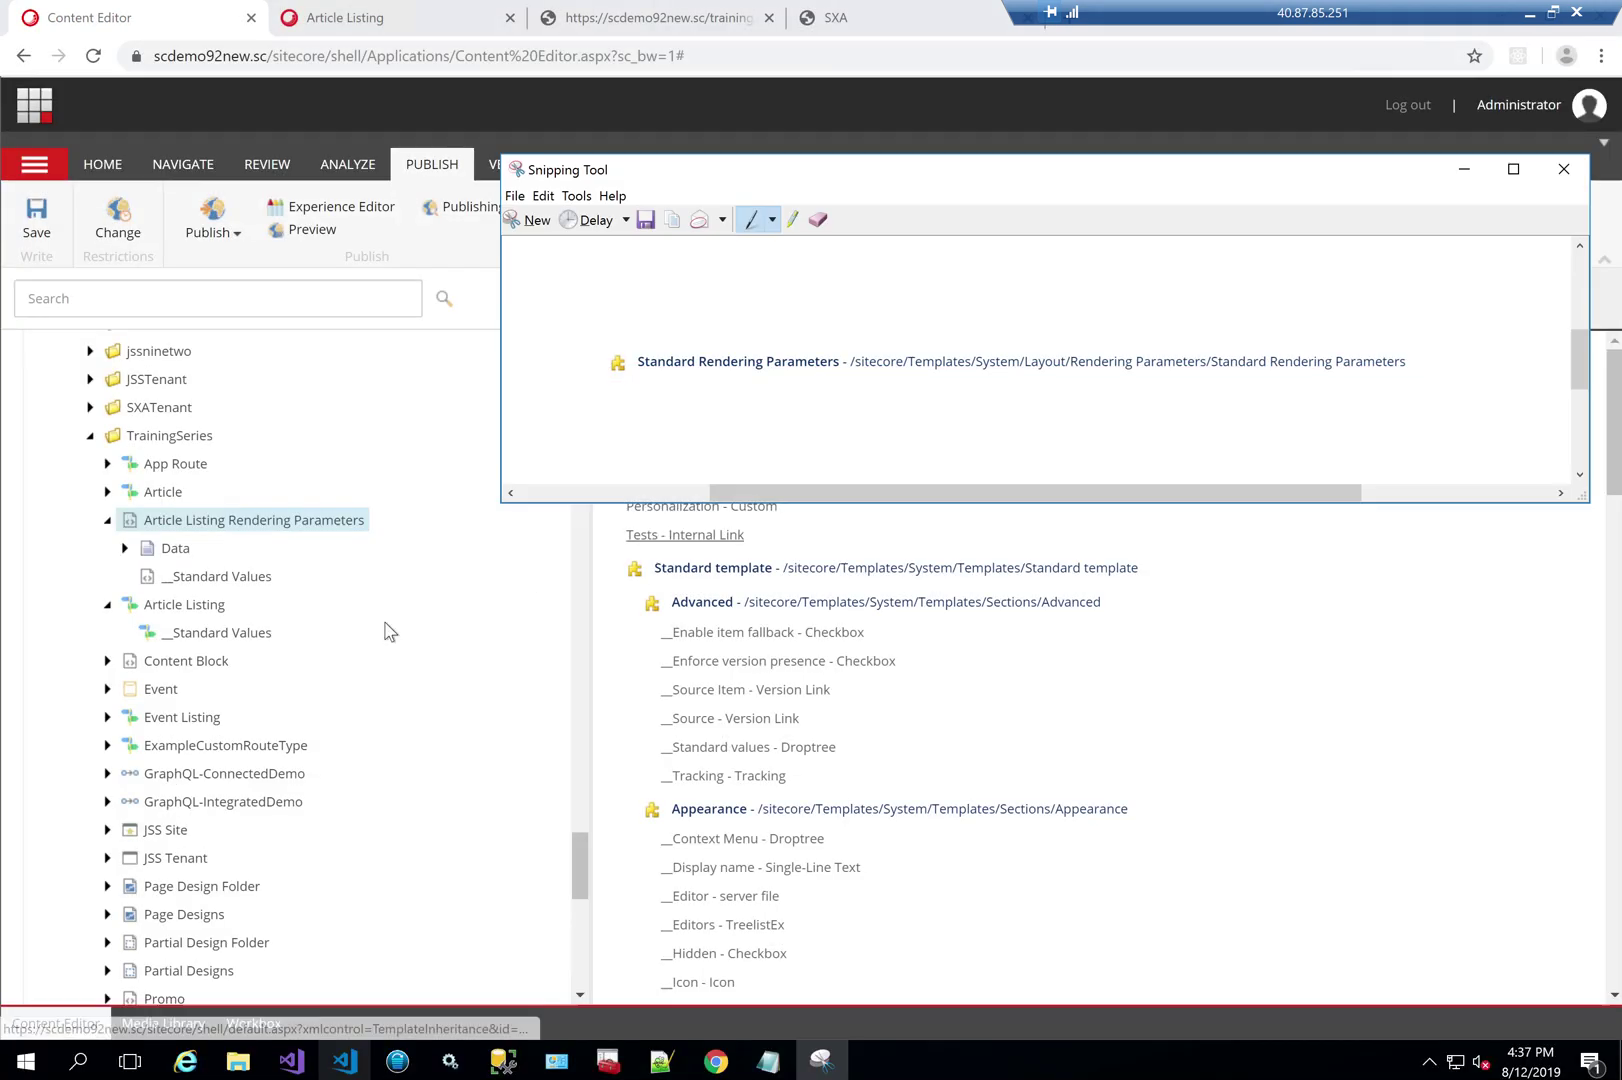
Step: Start a new template under the TrainingSeries templates folder and name it Event Listing Rendering Parameter
right_click(165, 436)
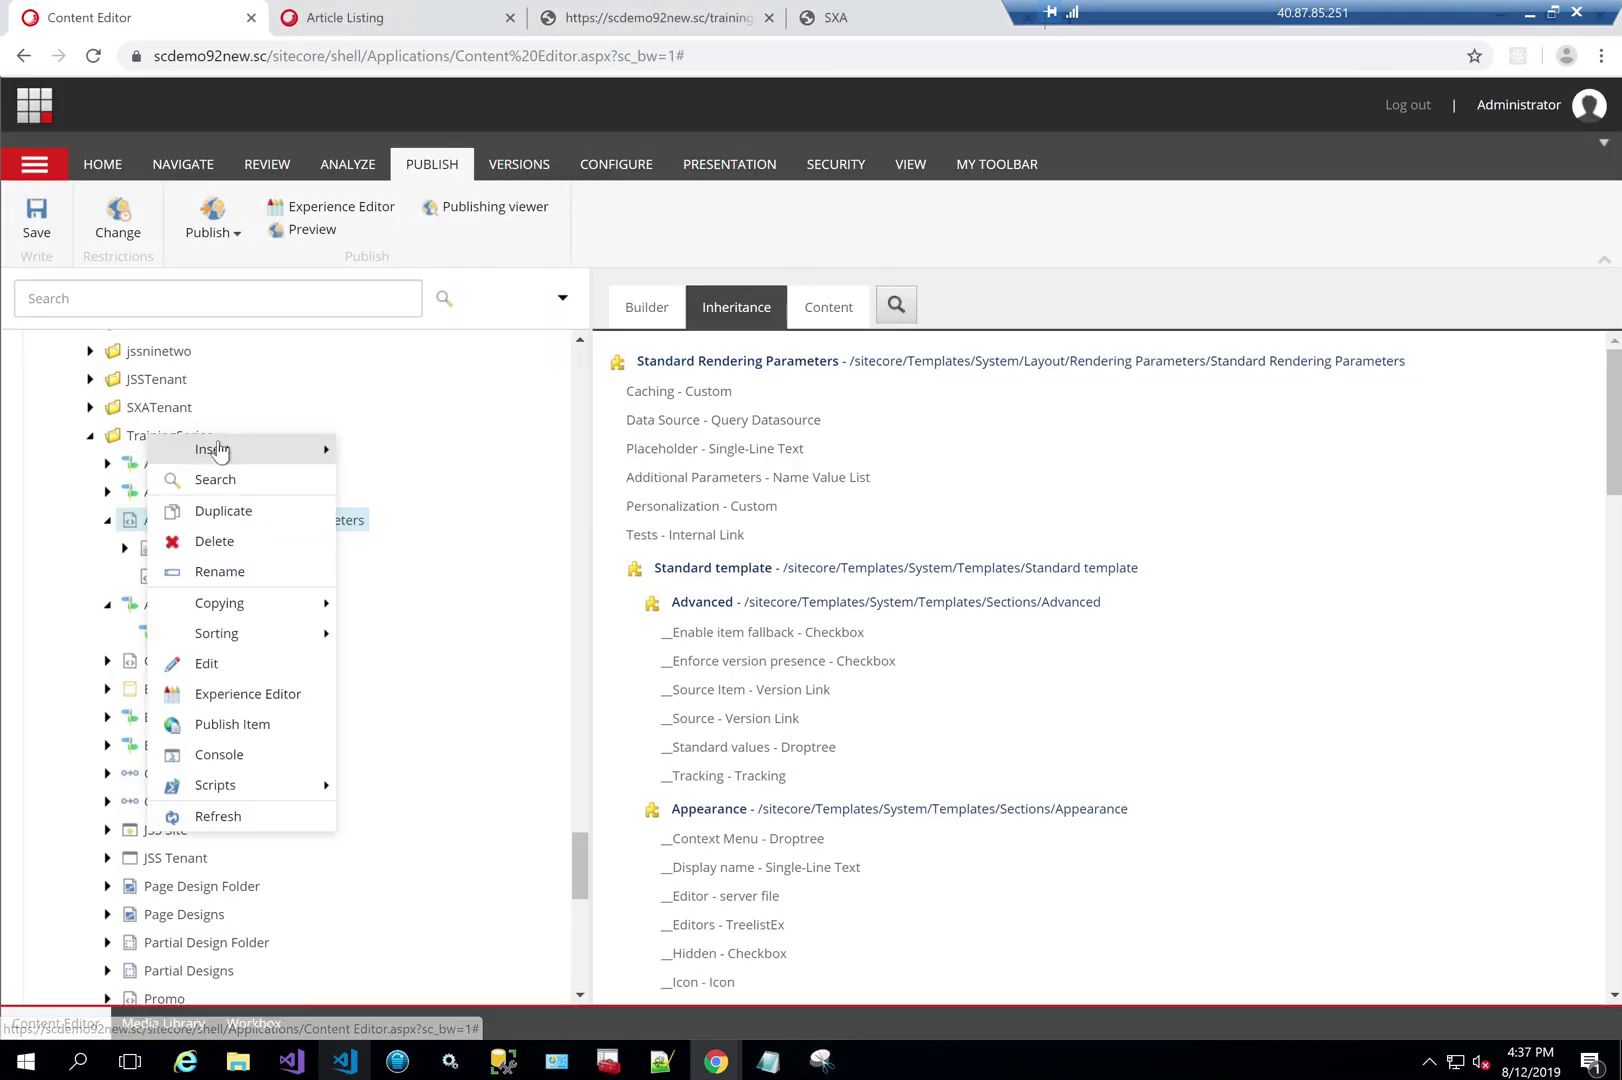
mouse_move(300, 449)
left_click(380, 450)
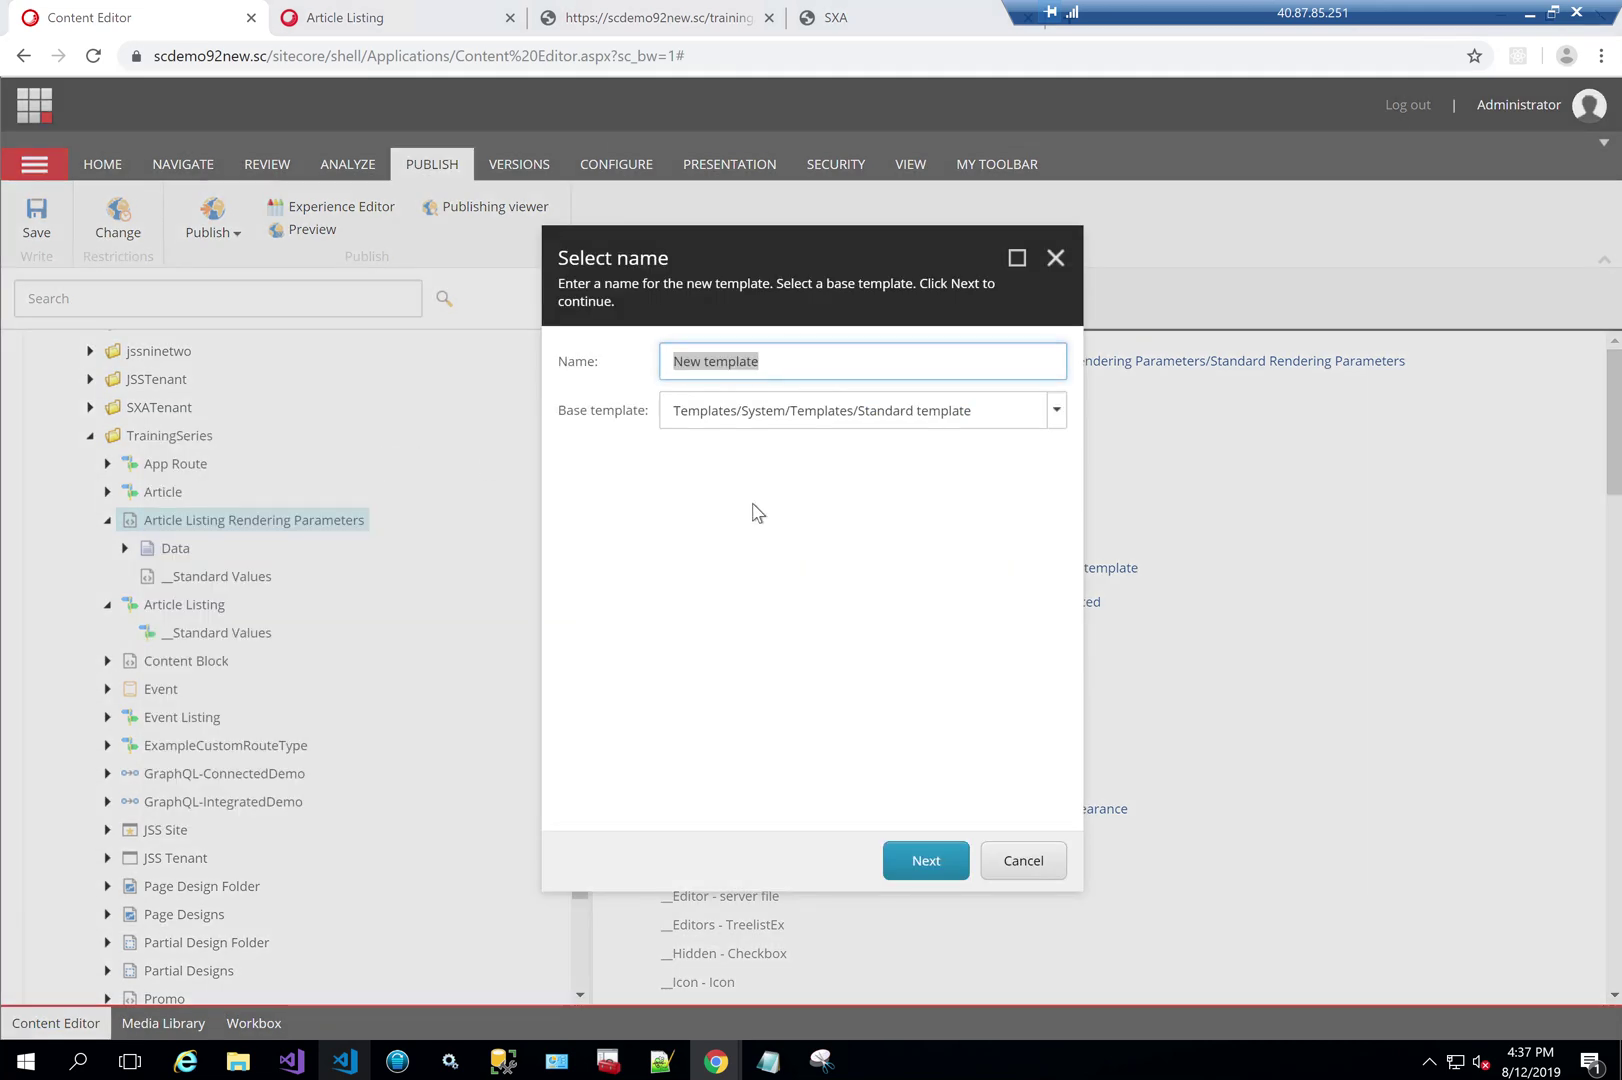
key("alt+Tab")
left_click_drag(890, 186, 1175, 143)
left_click(714, 361)
type("E")
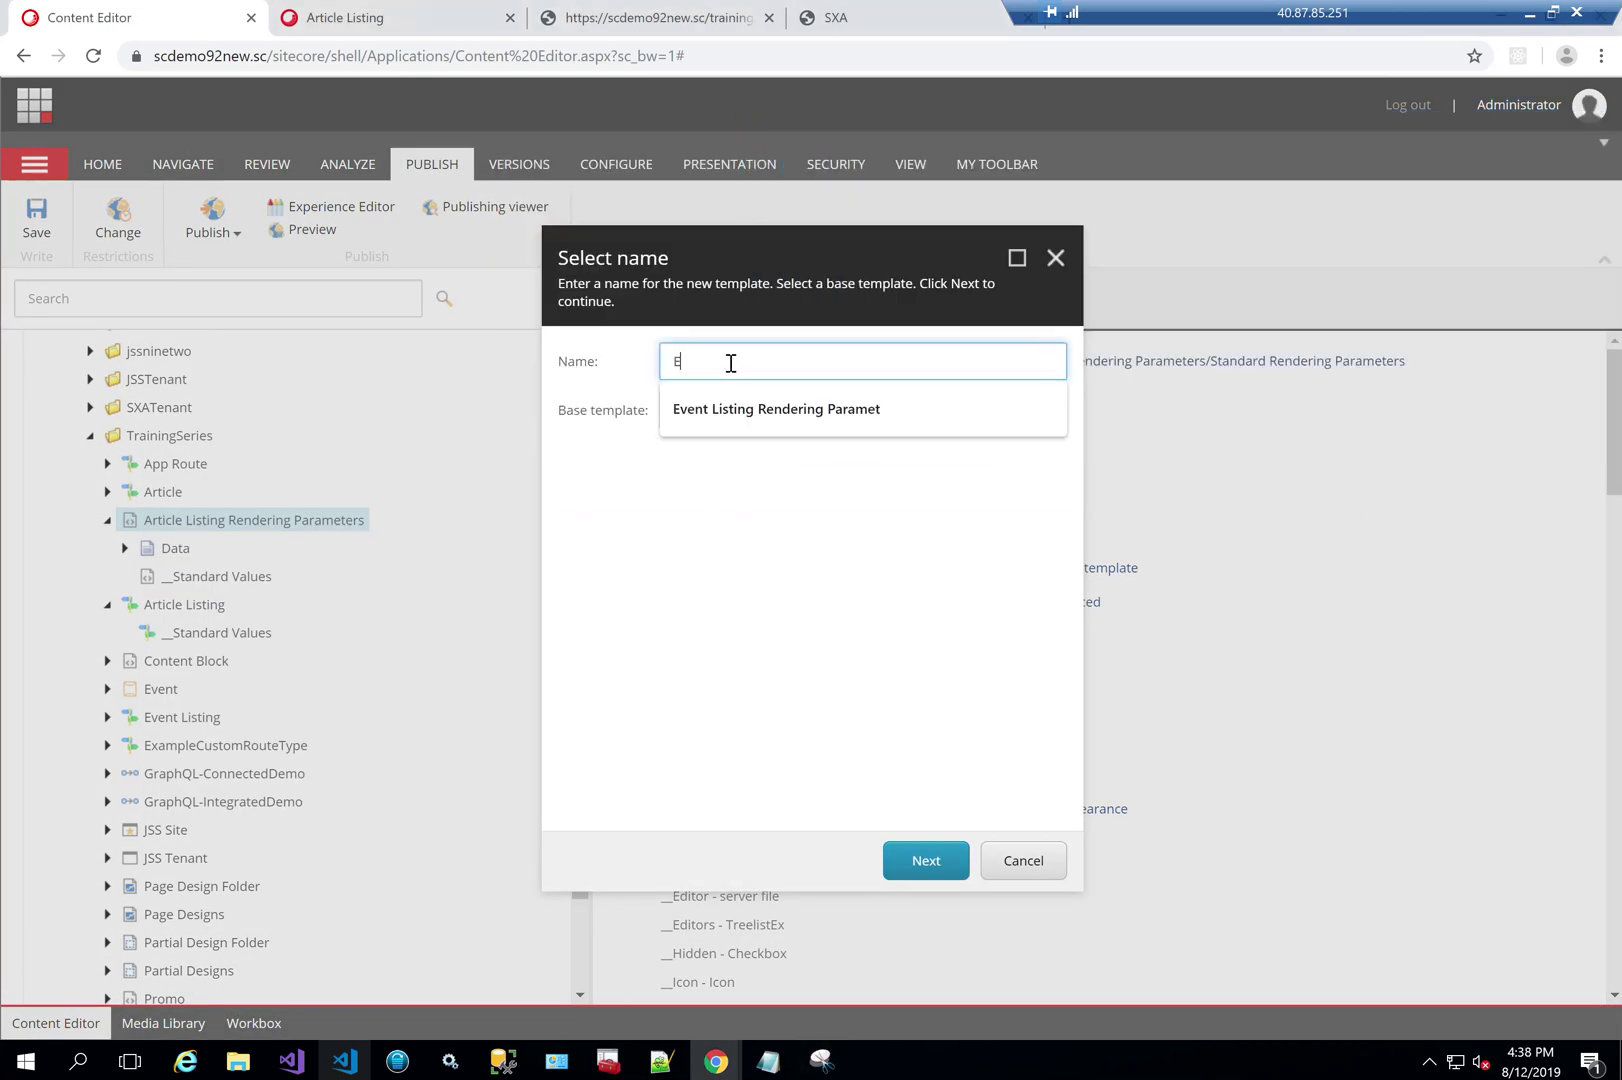
type("vent L")
key("Down")
key("Tab")
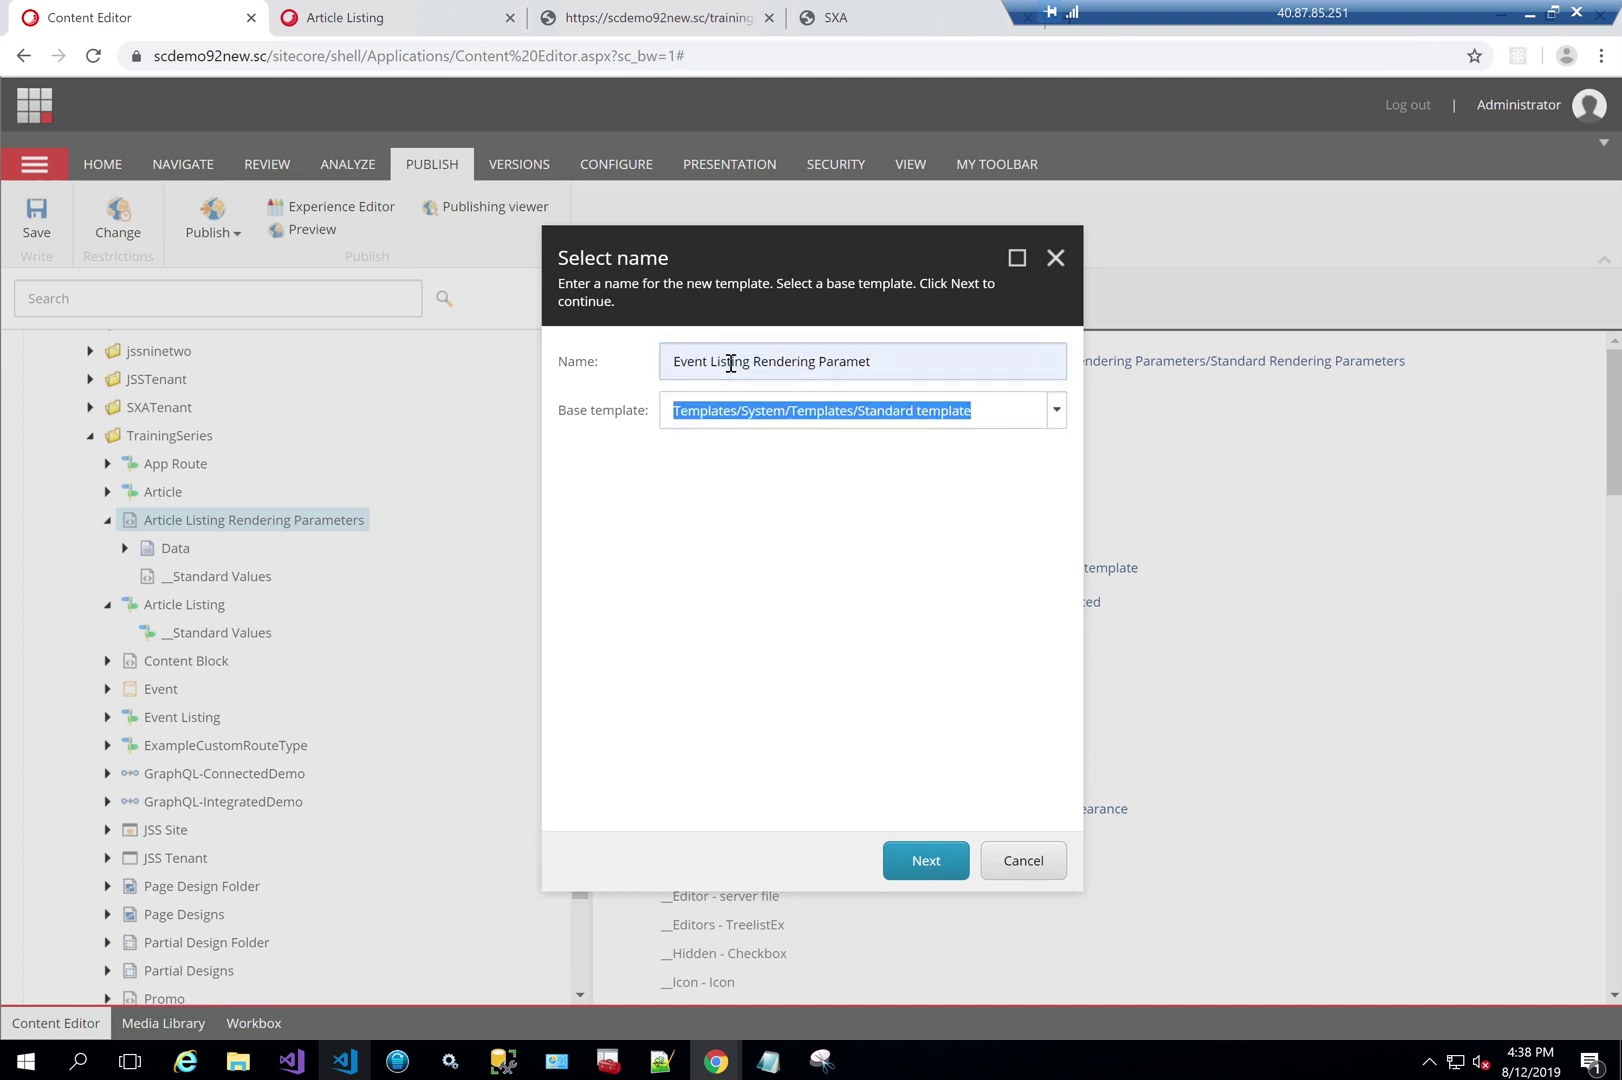
left_click(897, 369)
type("er")
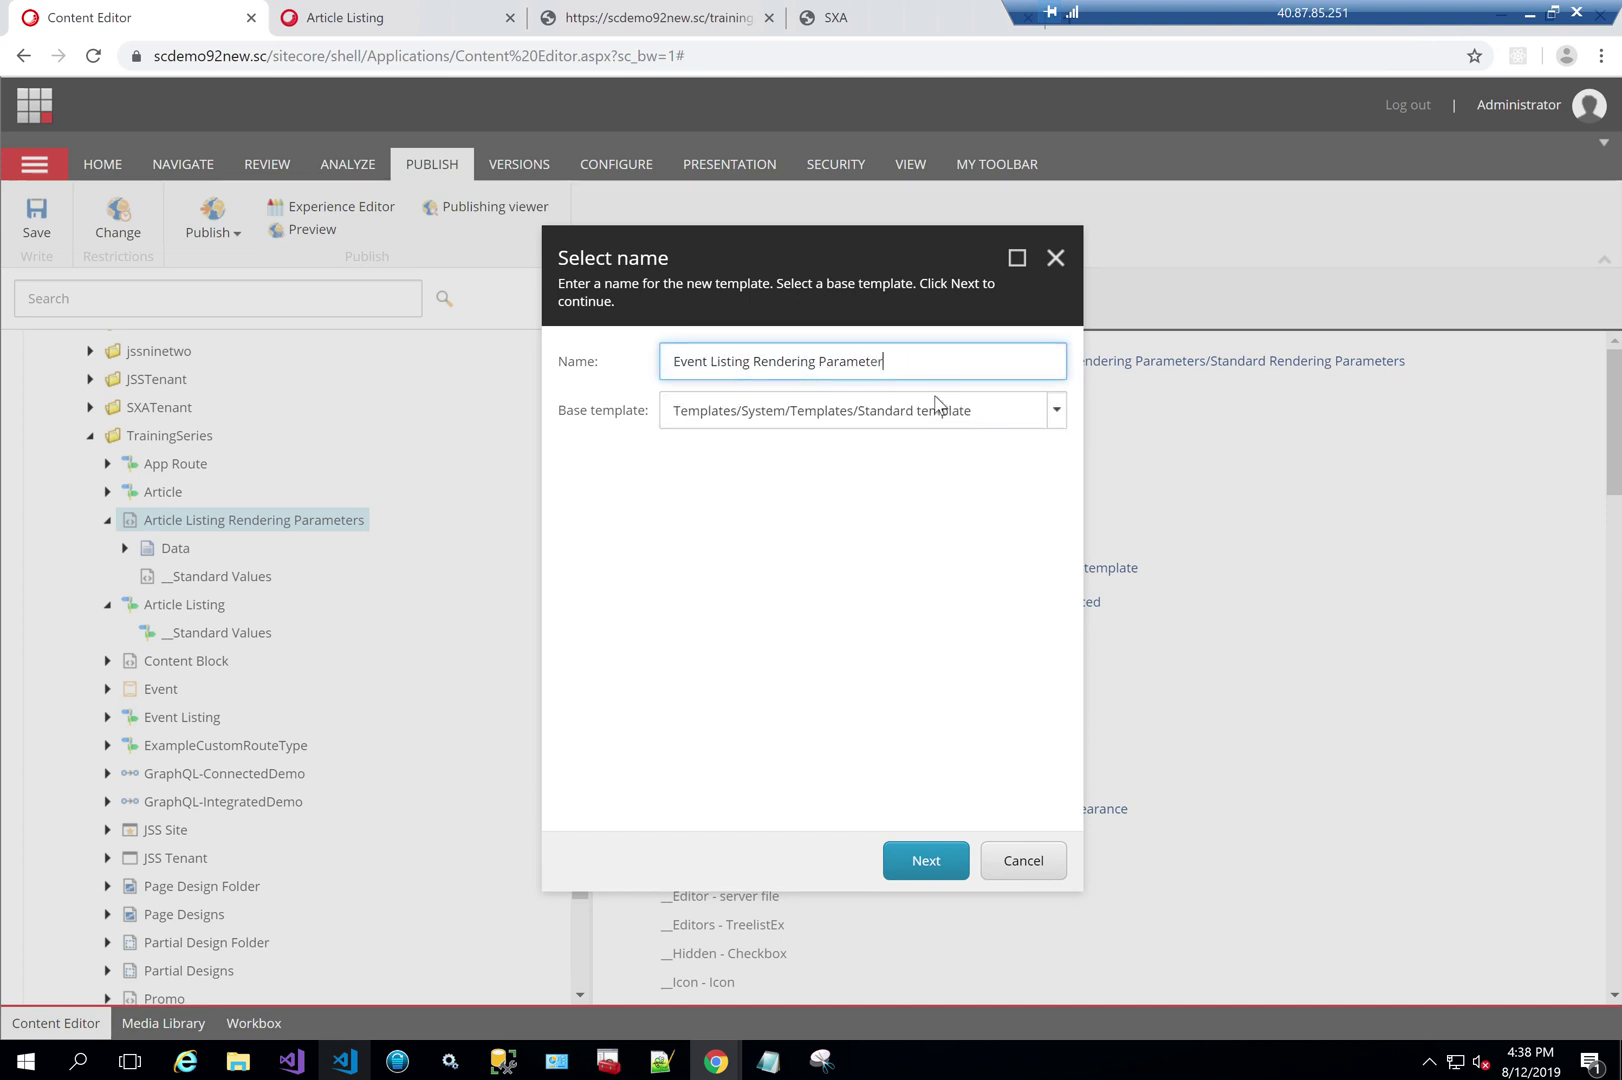
Step: Set the new template's base template to System/Layout/Rendering Parameters/Standard Rendering Parameters, checking the path in the Snipping Tool capture
key("alt+Tab")
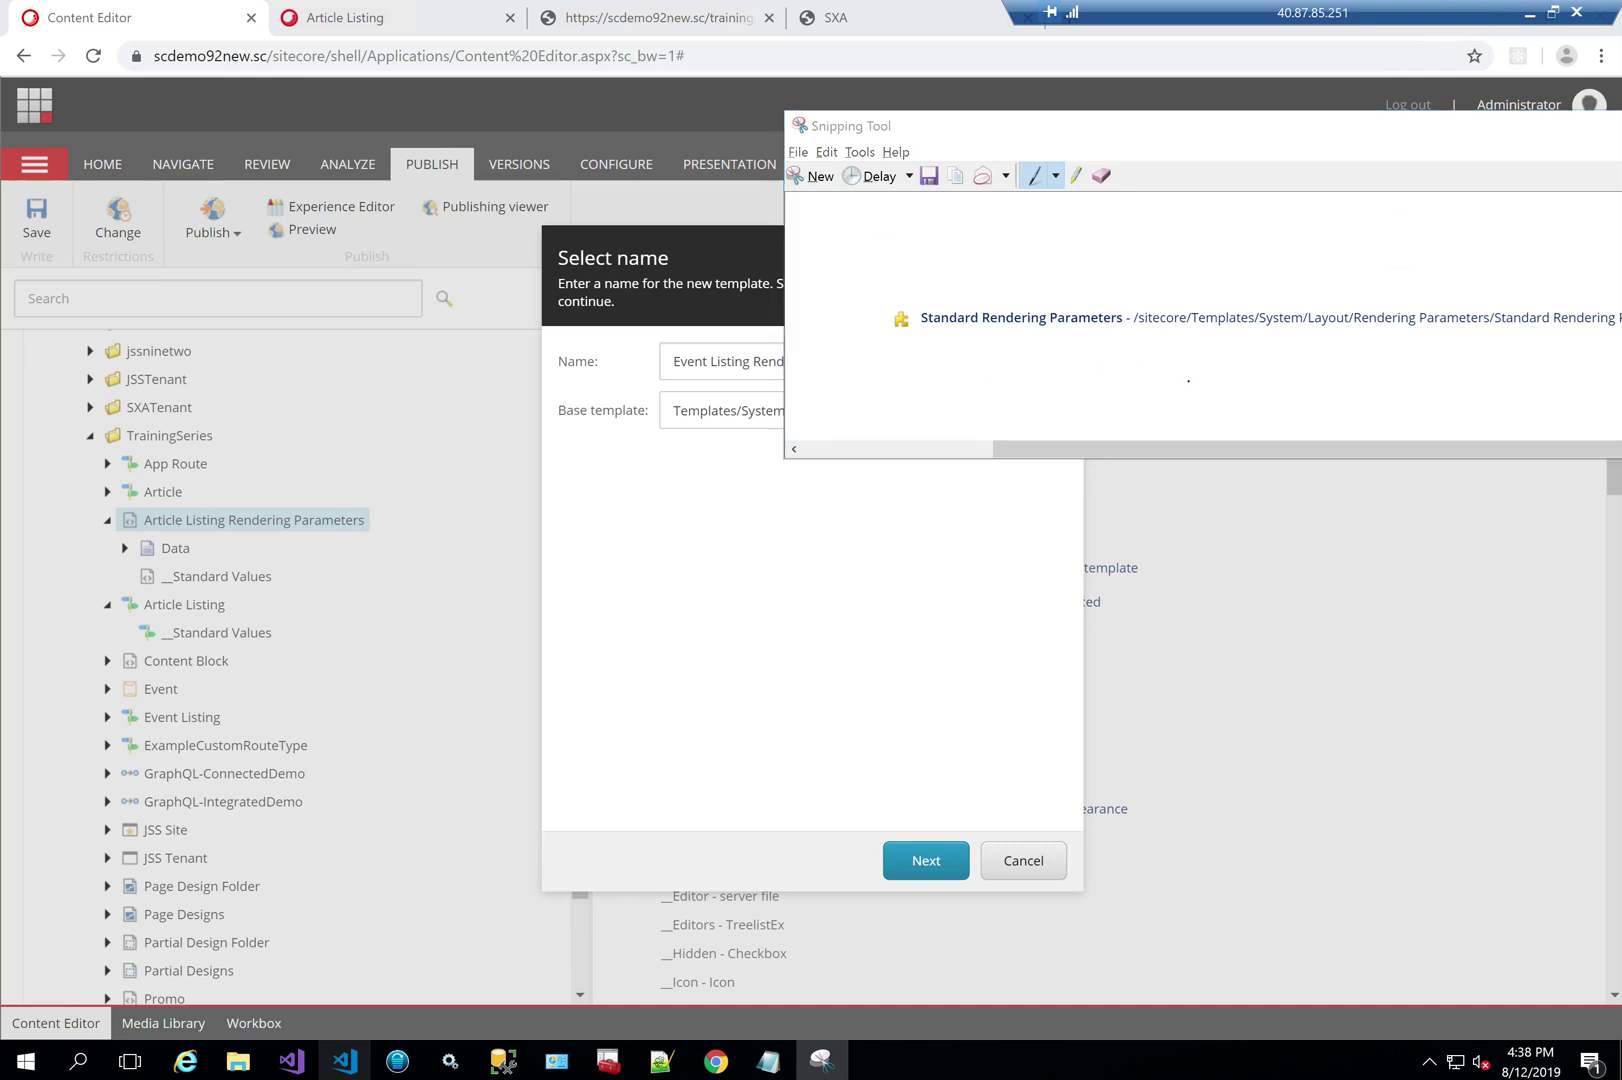
key("alt+Tab")
left_click(1057, 411)
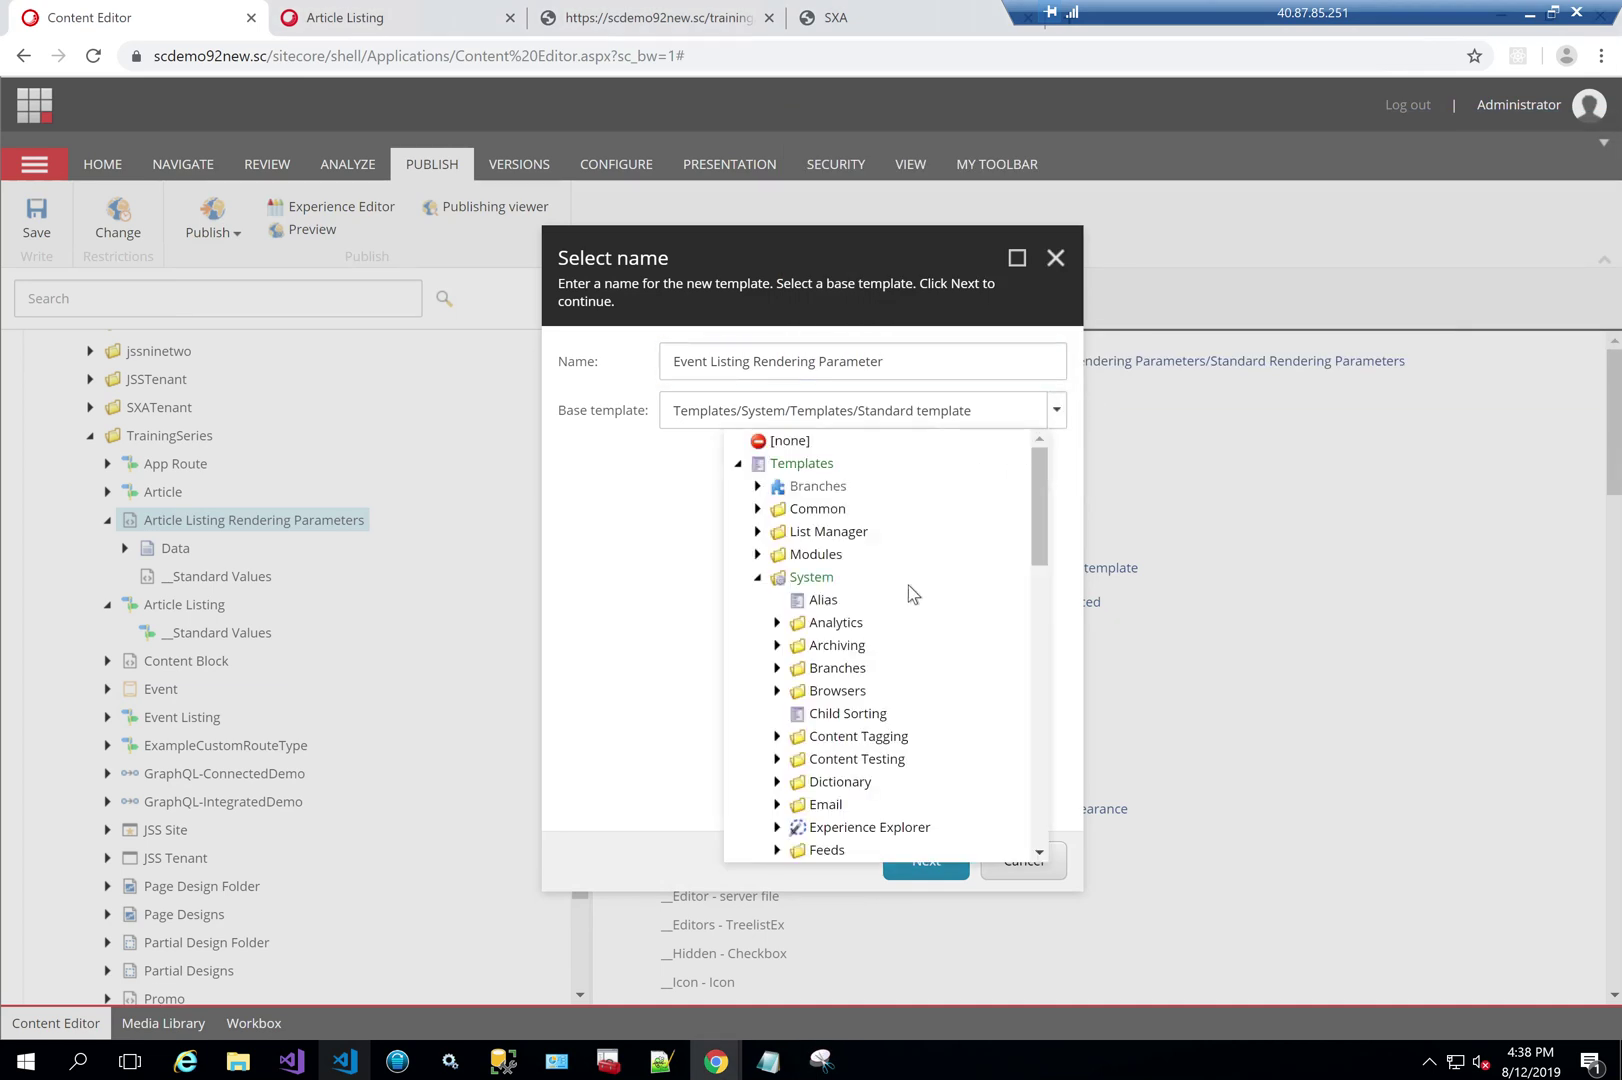
scroll(909, 588, "down", 4)
scroll(909, 590, "down", 8)
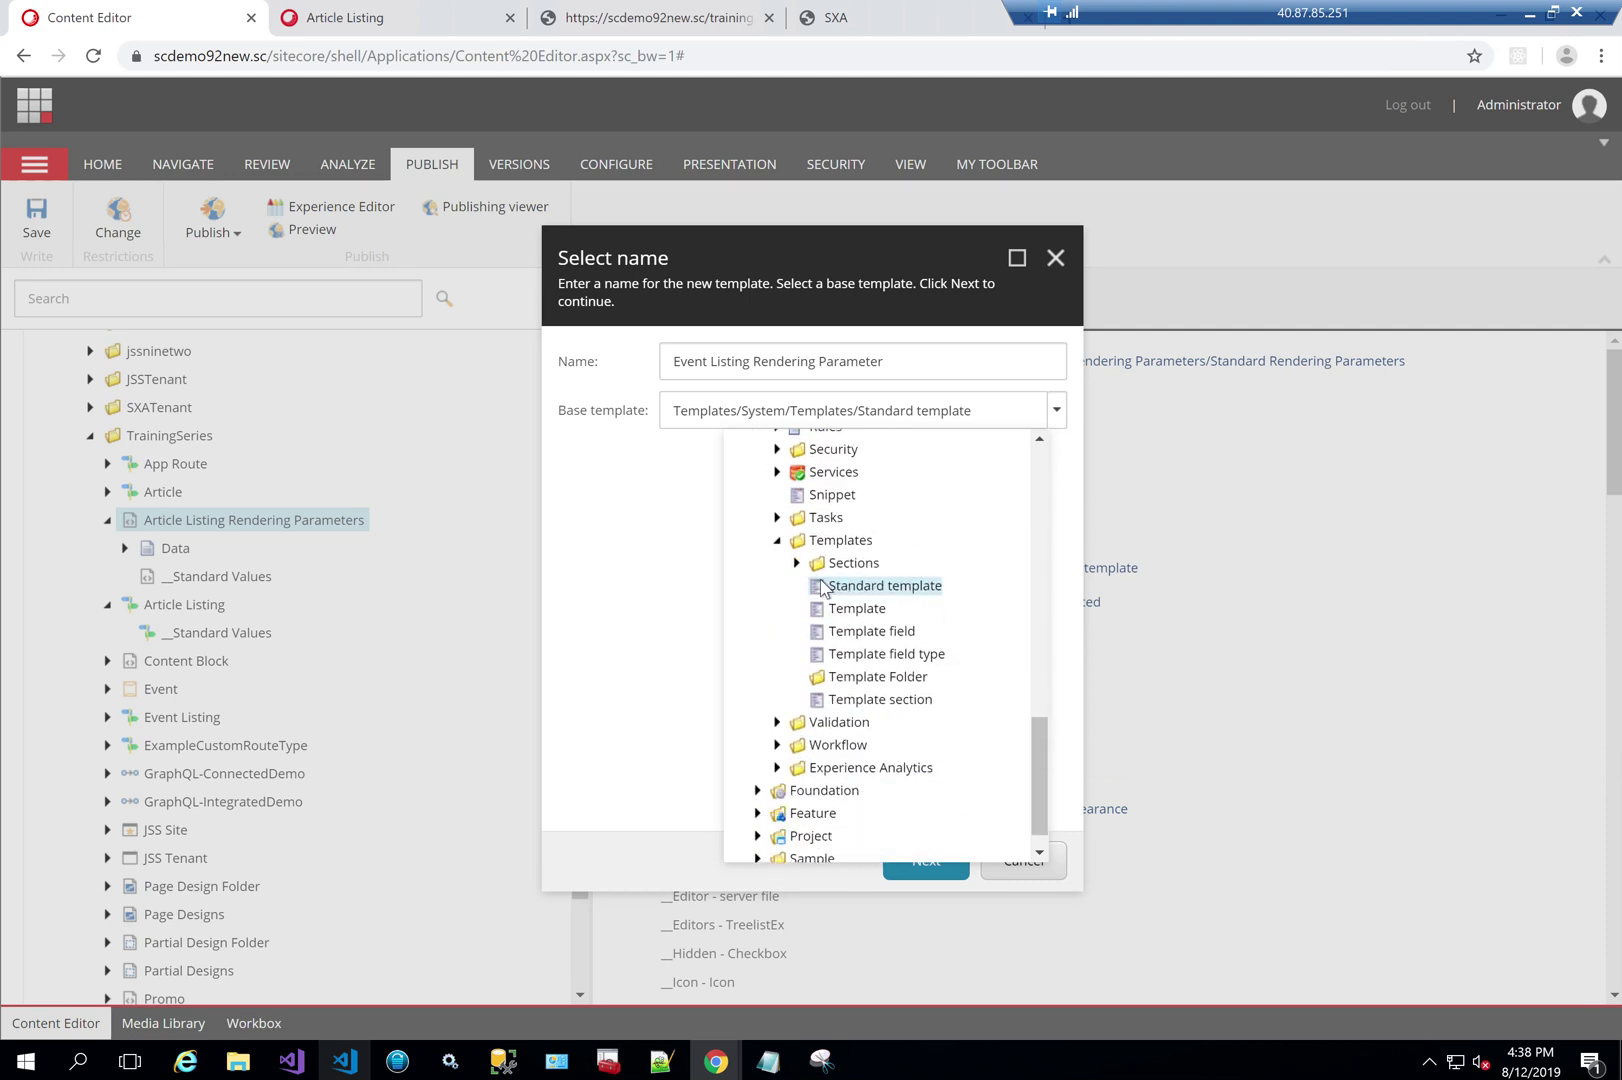
scroll(945, 702, "down", 1)
key("alt+Tab")
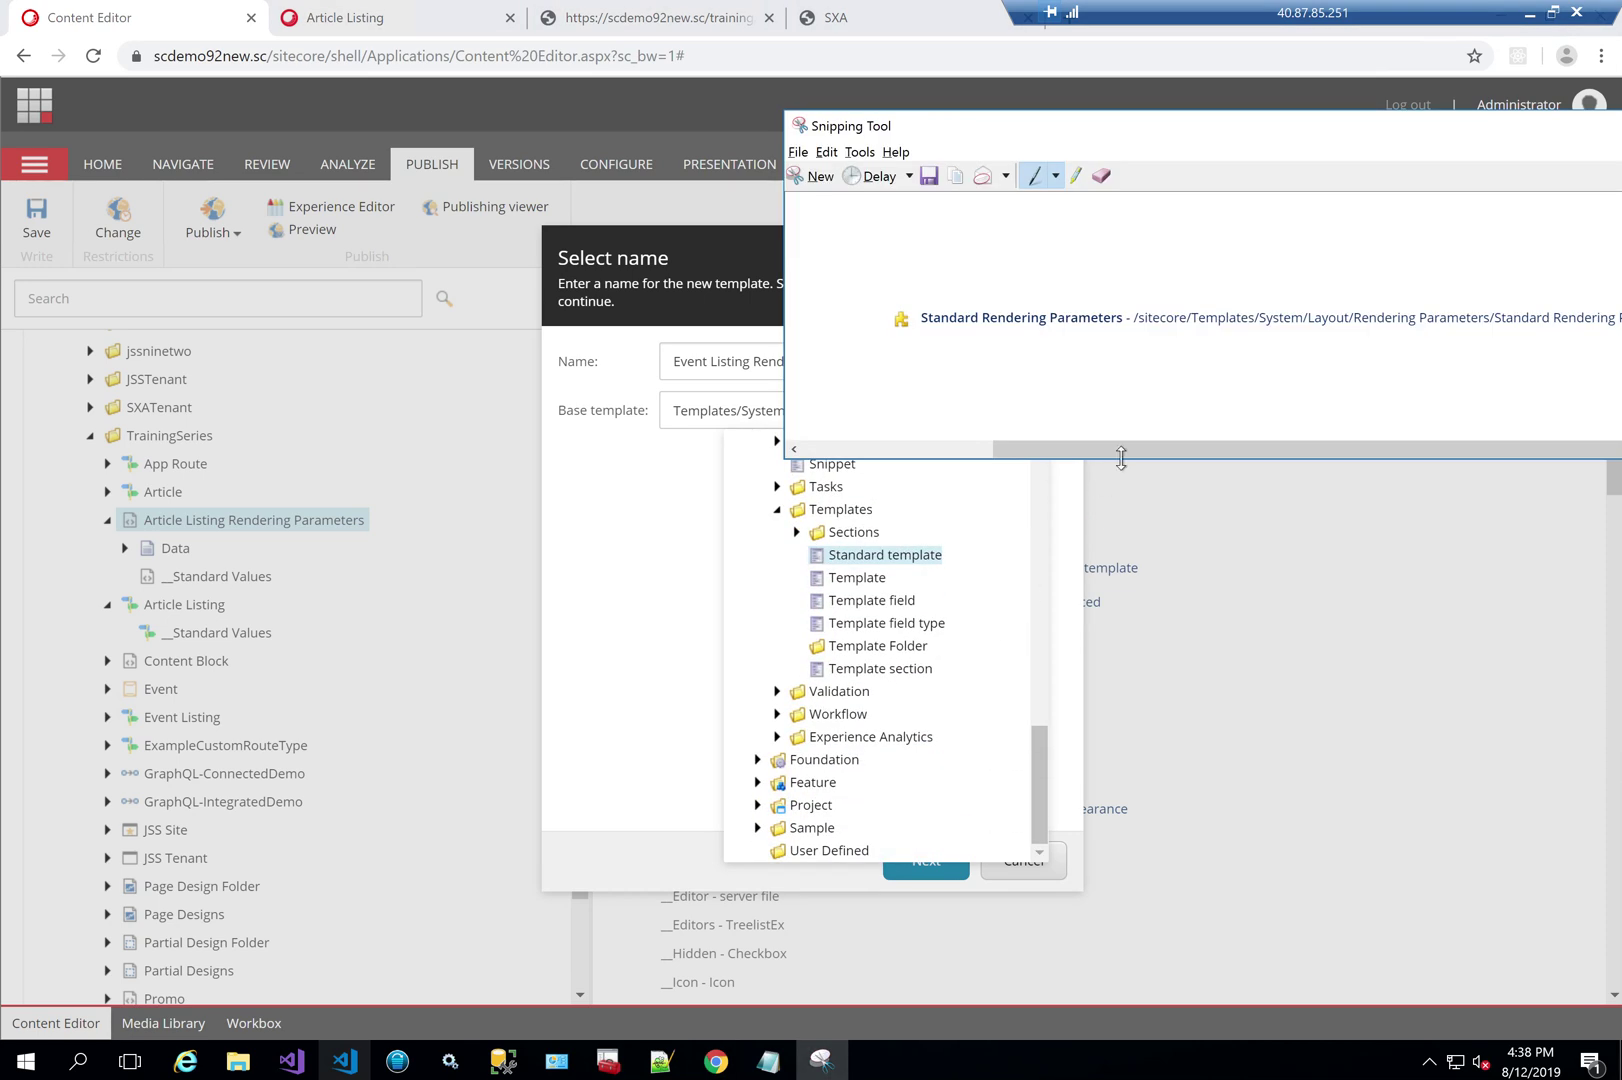
key("alt+Tab")
scroll(879, 606, "up", 3)
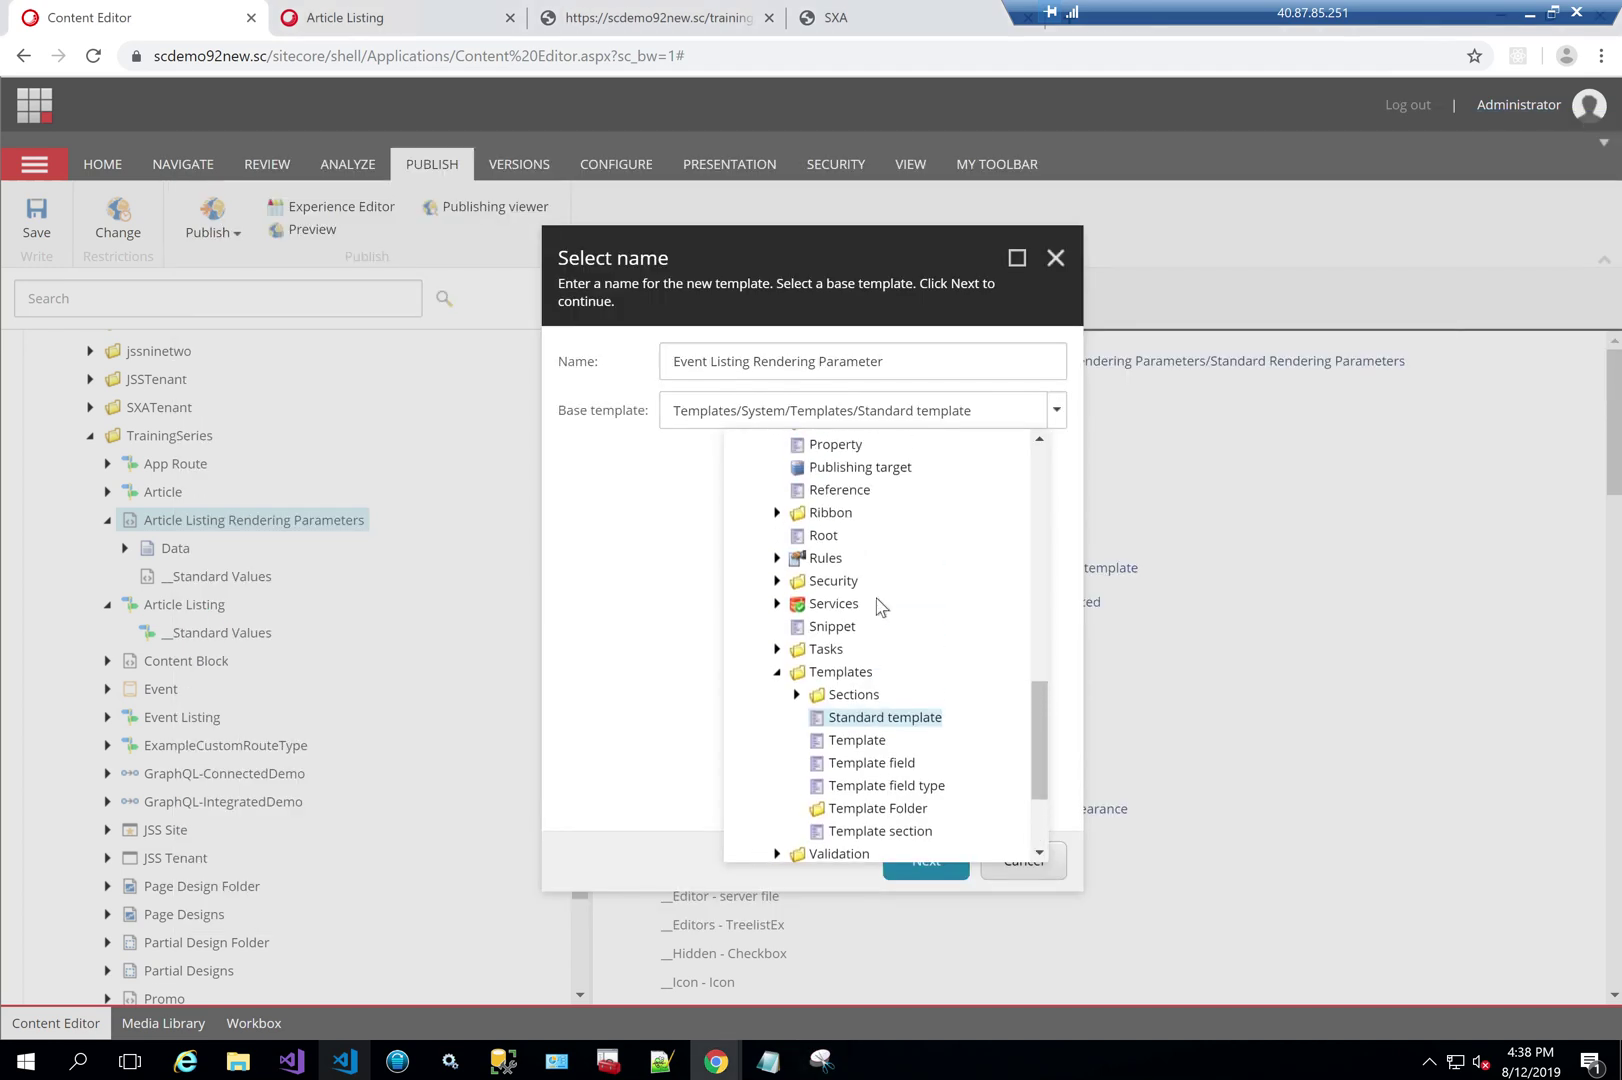
scroll(879, 606, "up", 3)
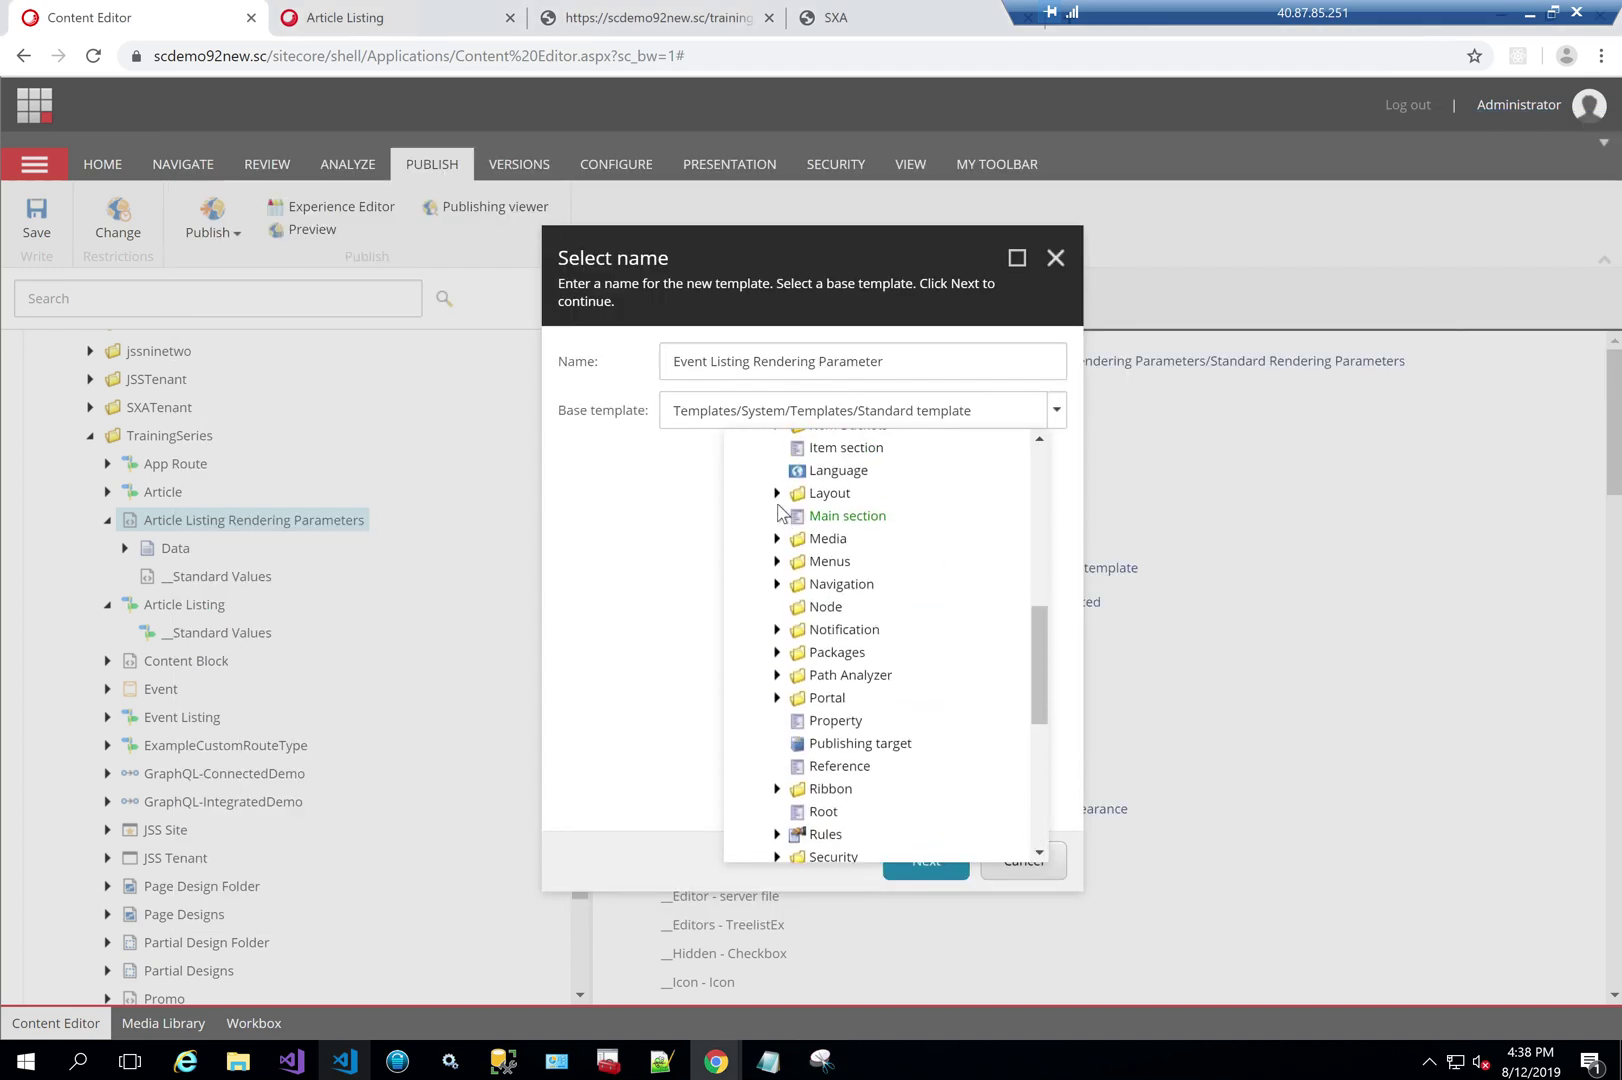
left_click(777, 493)
scroll(890, 612, "down", 3)
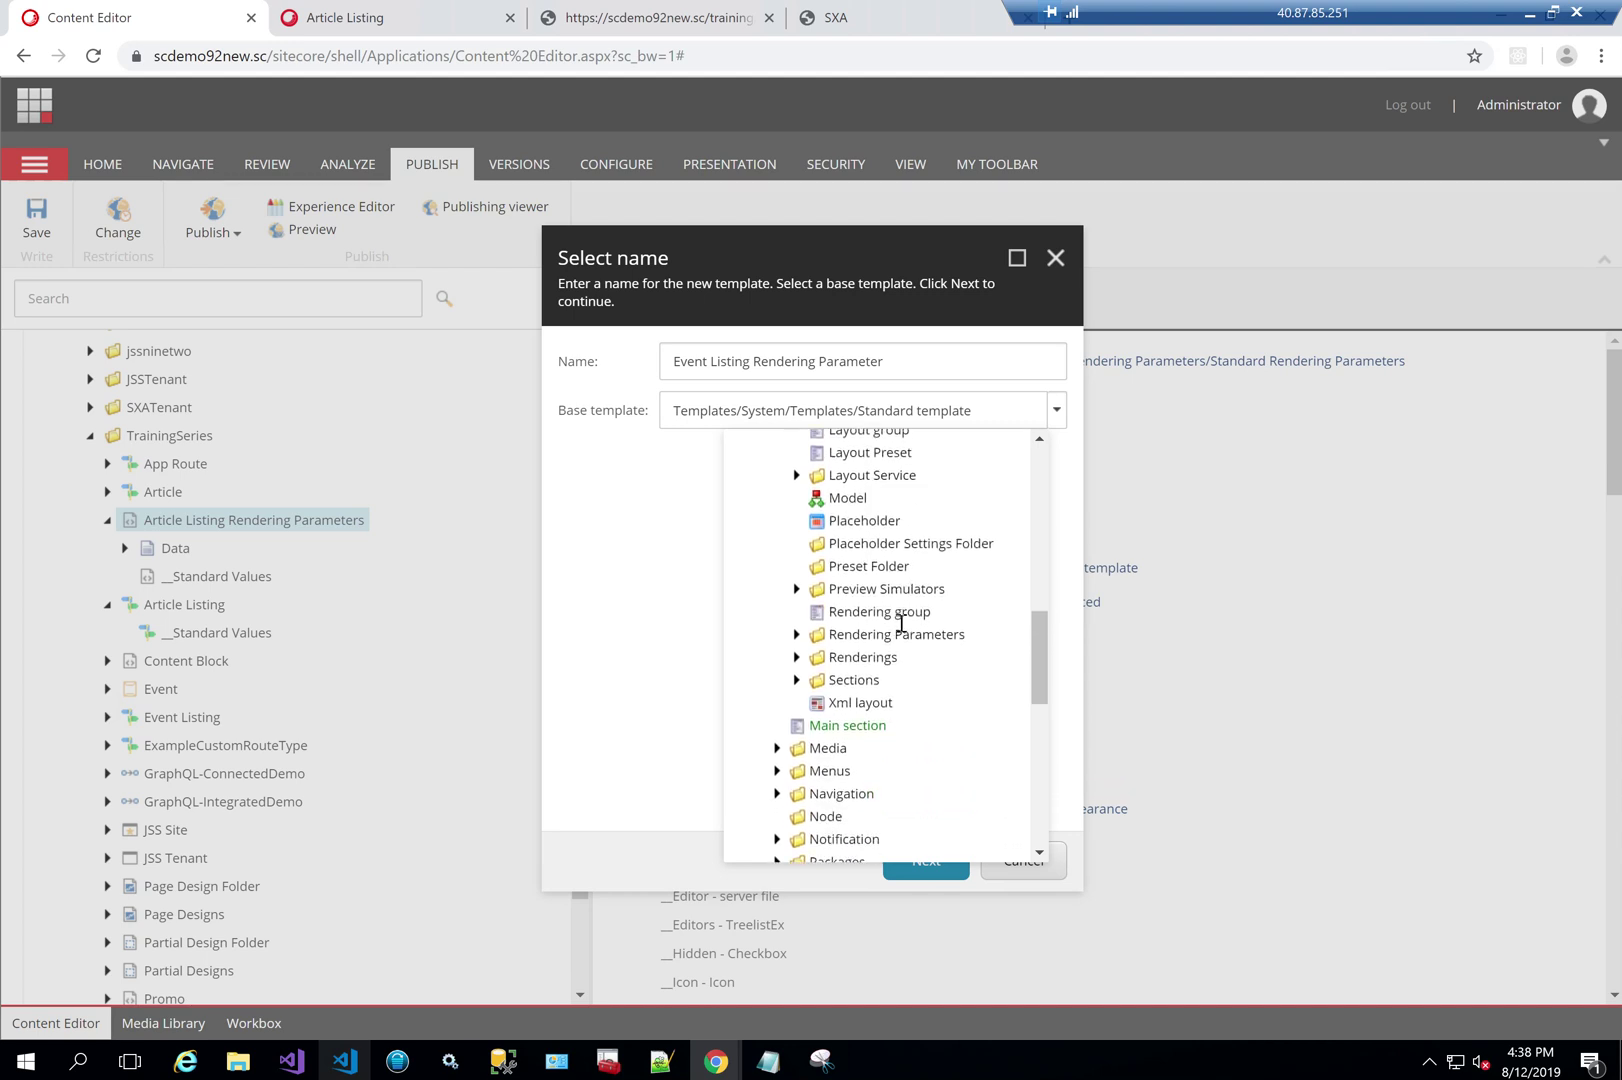
left_click(797, 626)
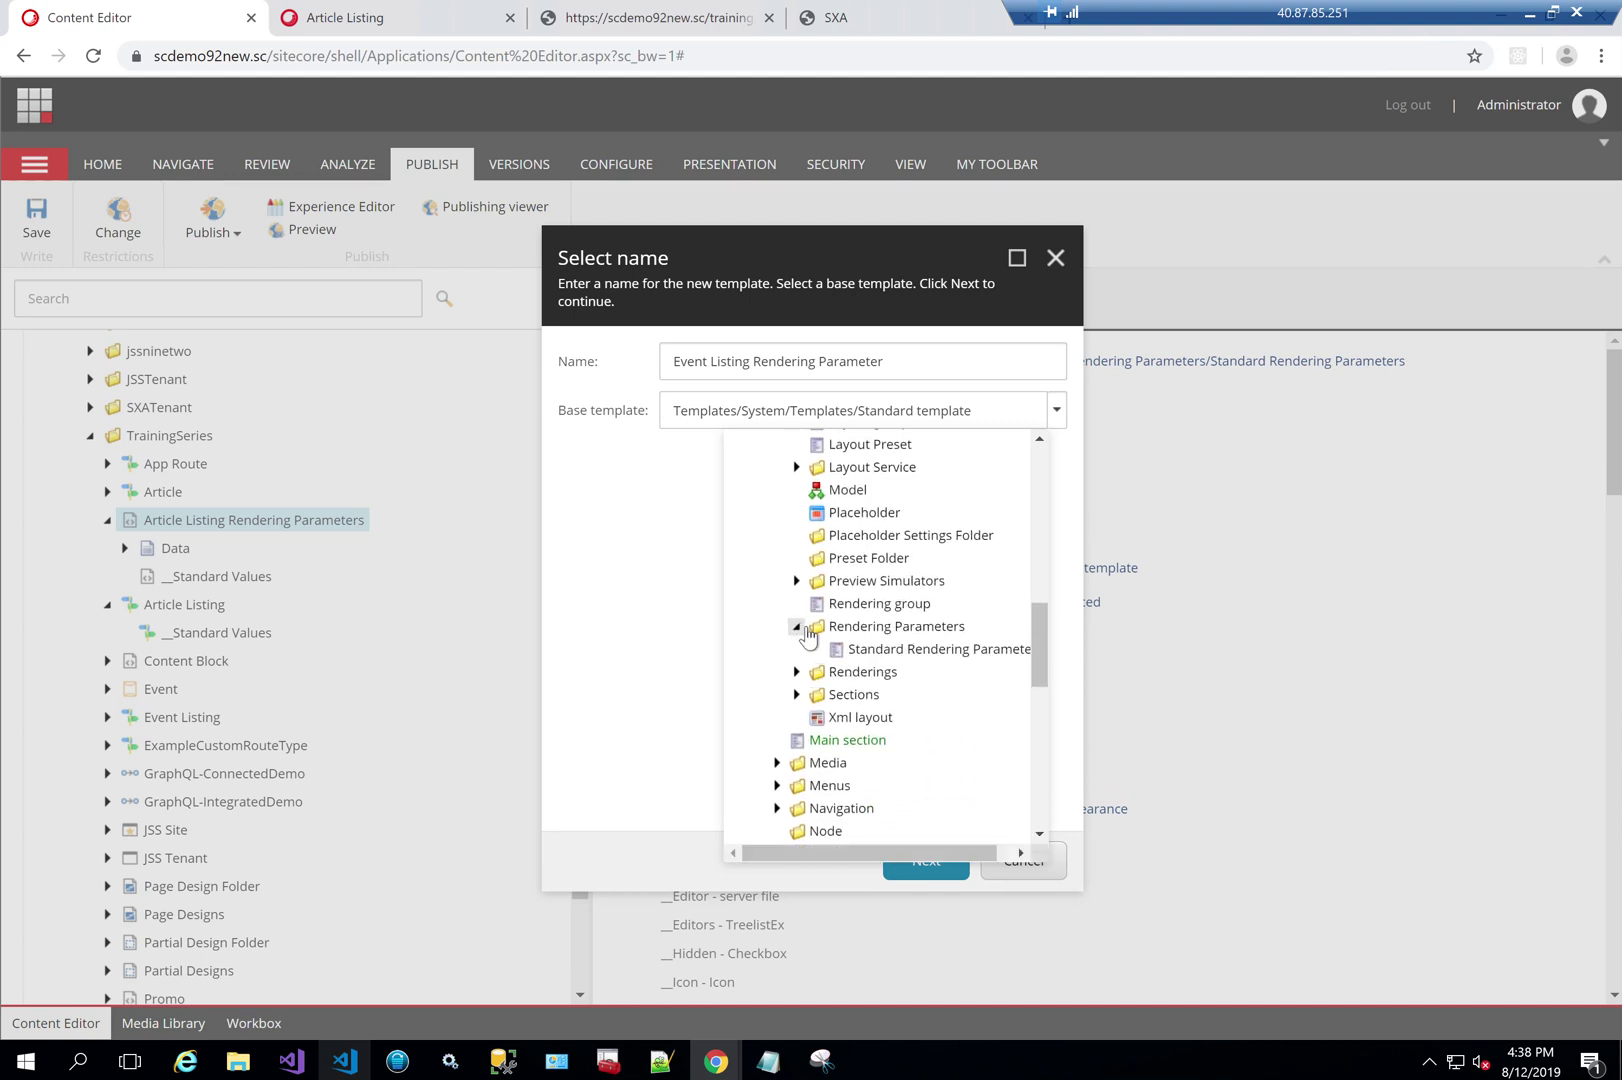
left_click(873, 647)
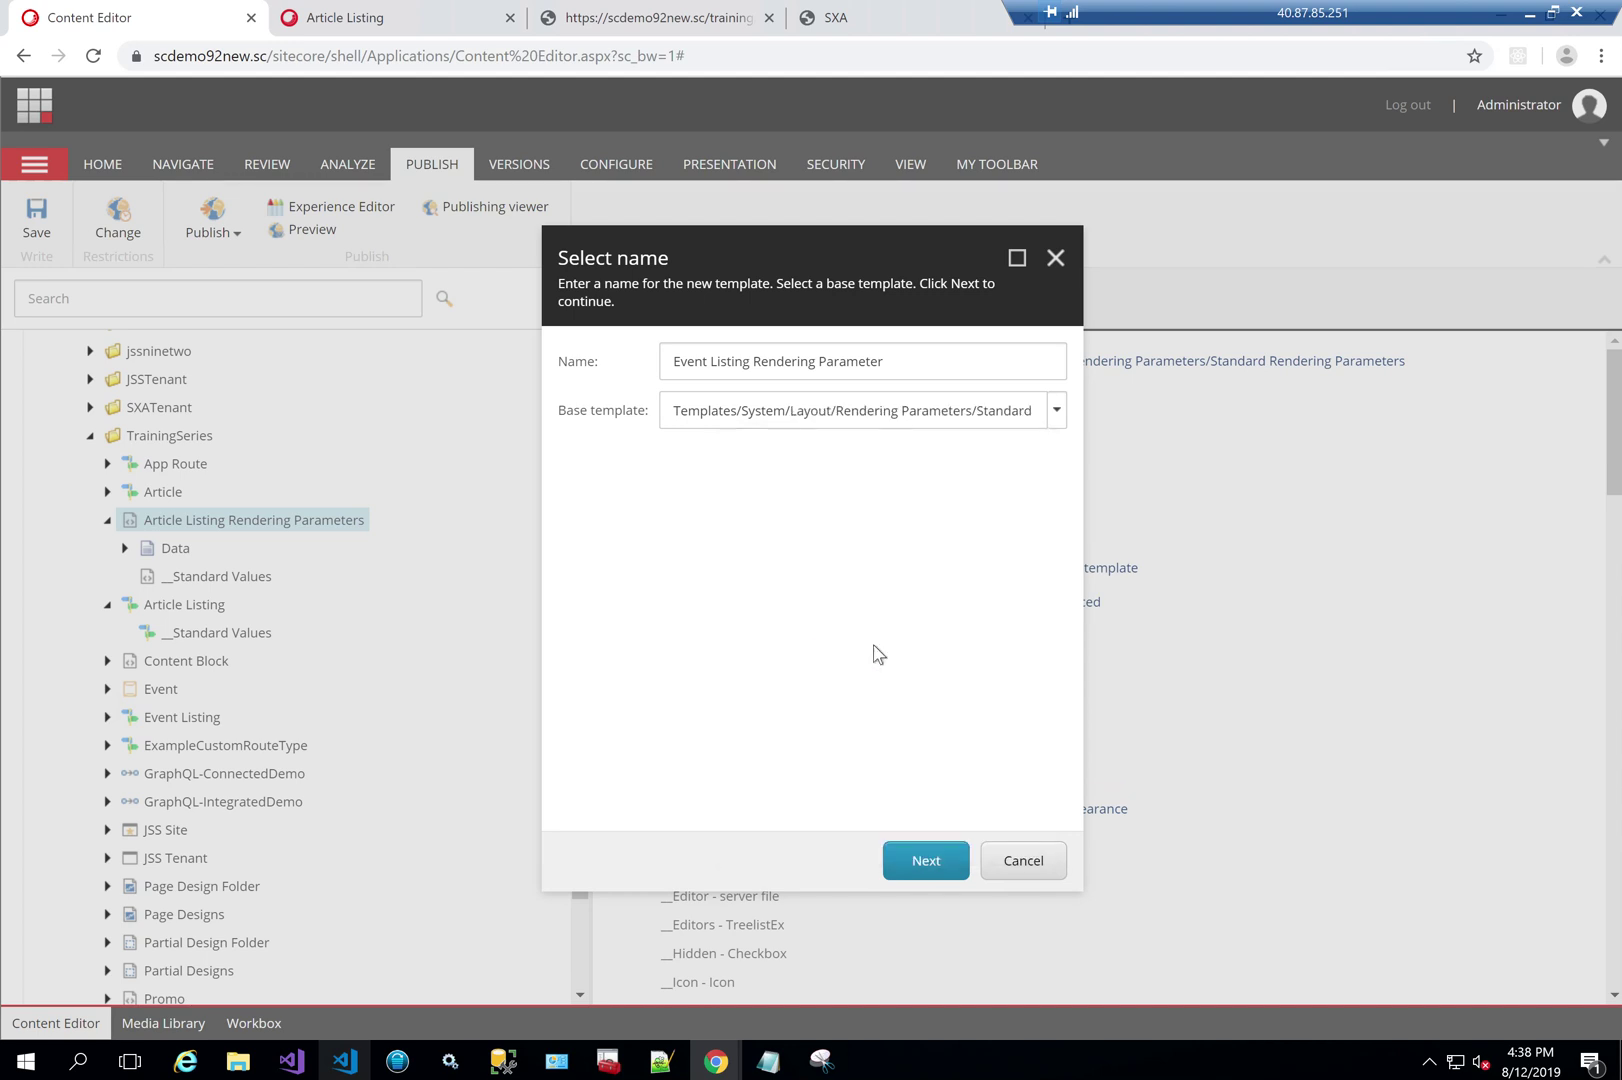
Step: Create the Event Listing Rendering Parameter template in the chosen location and close the wizard
left_click(935, 868)
left_click(930, 866)
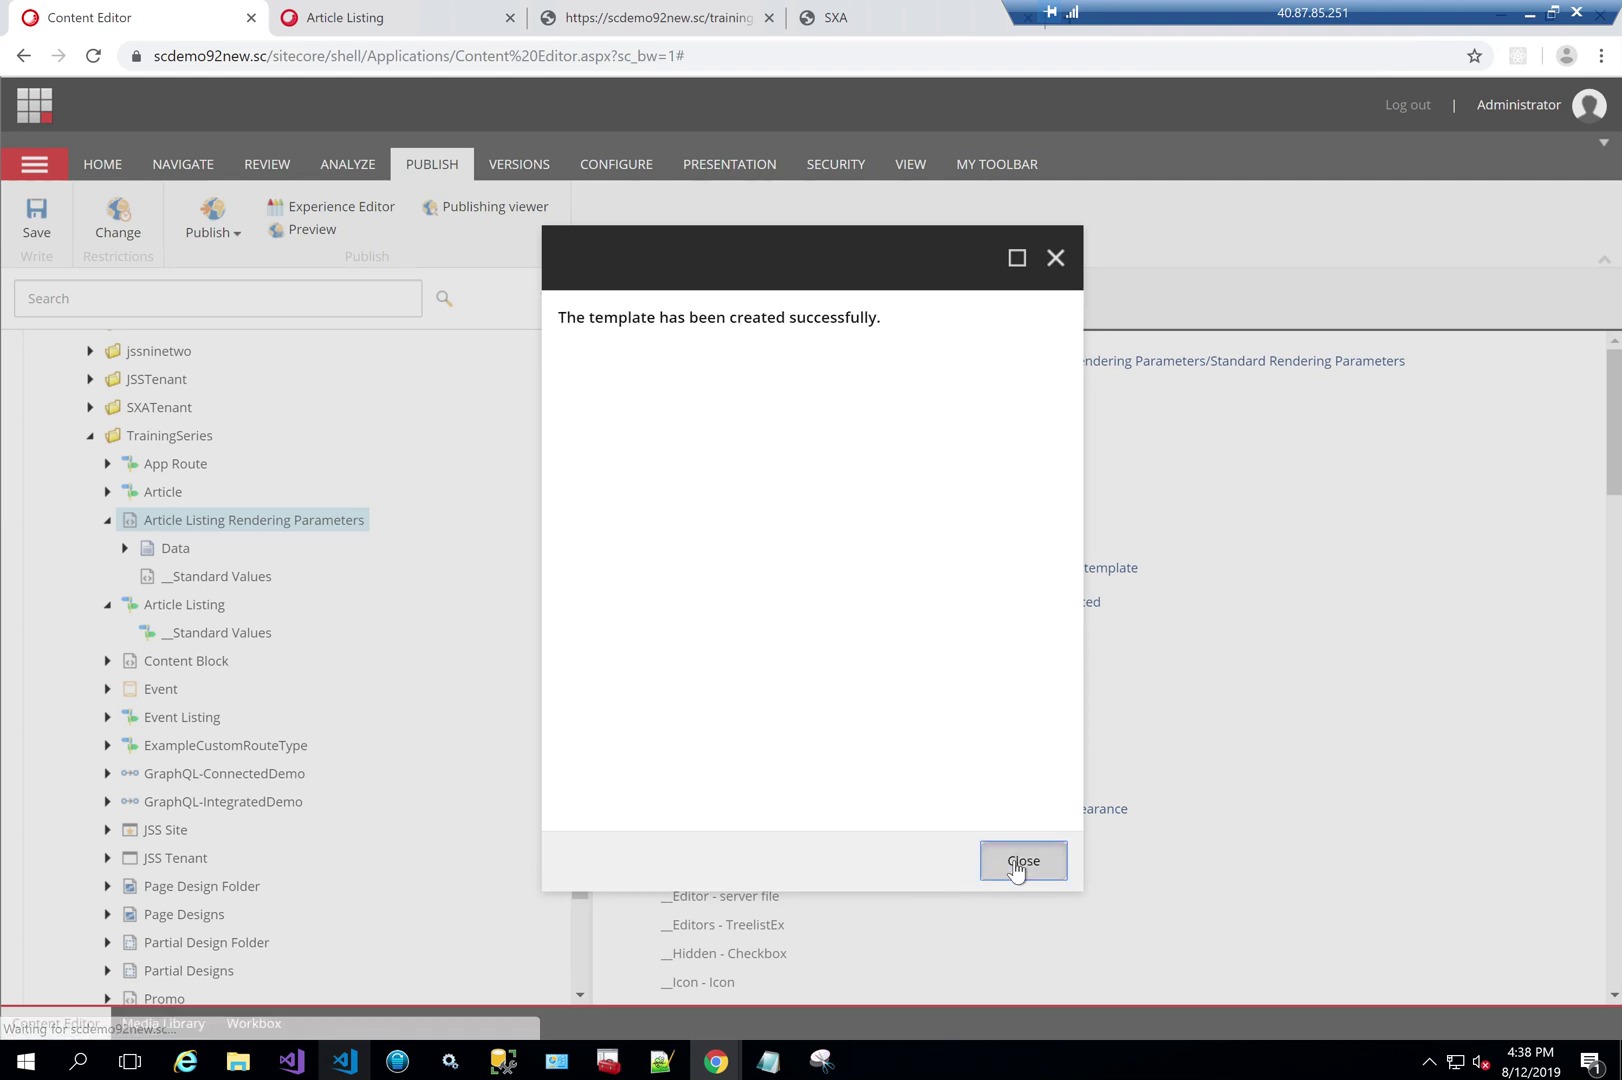
left_click(1017, 862)
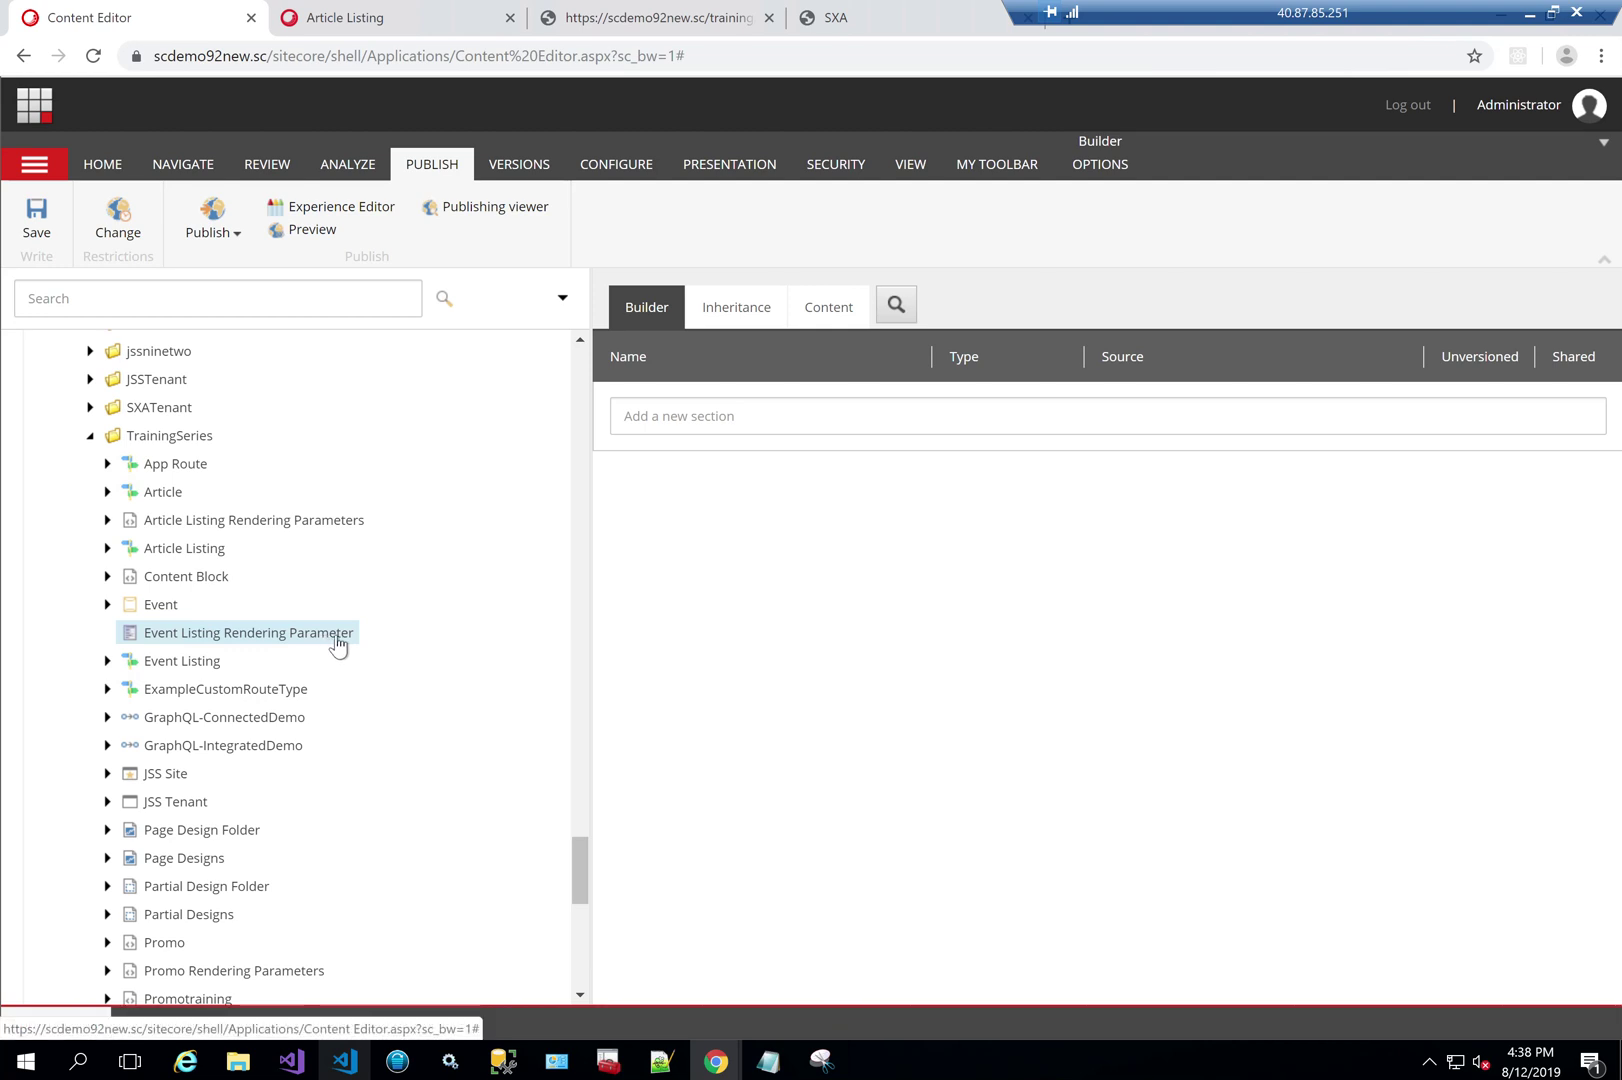
Step: Add a Data section with a SourceType field to the Event Listing Rendering Parameter template and save it
left_click(691, 428)
type("Data")
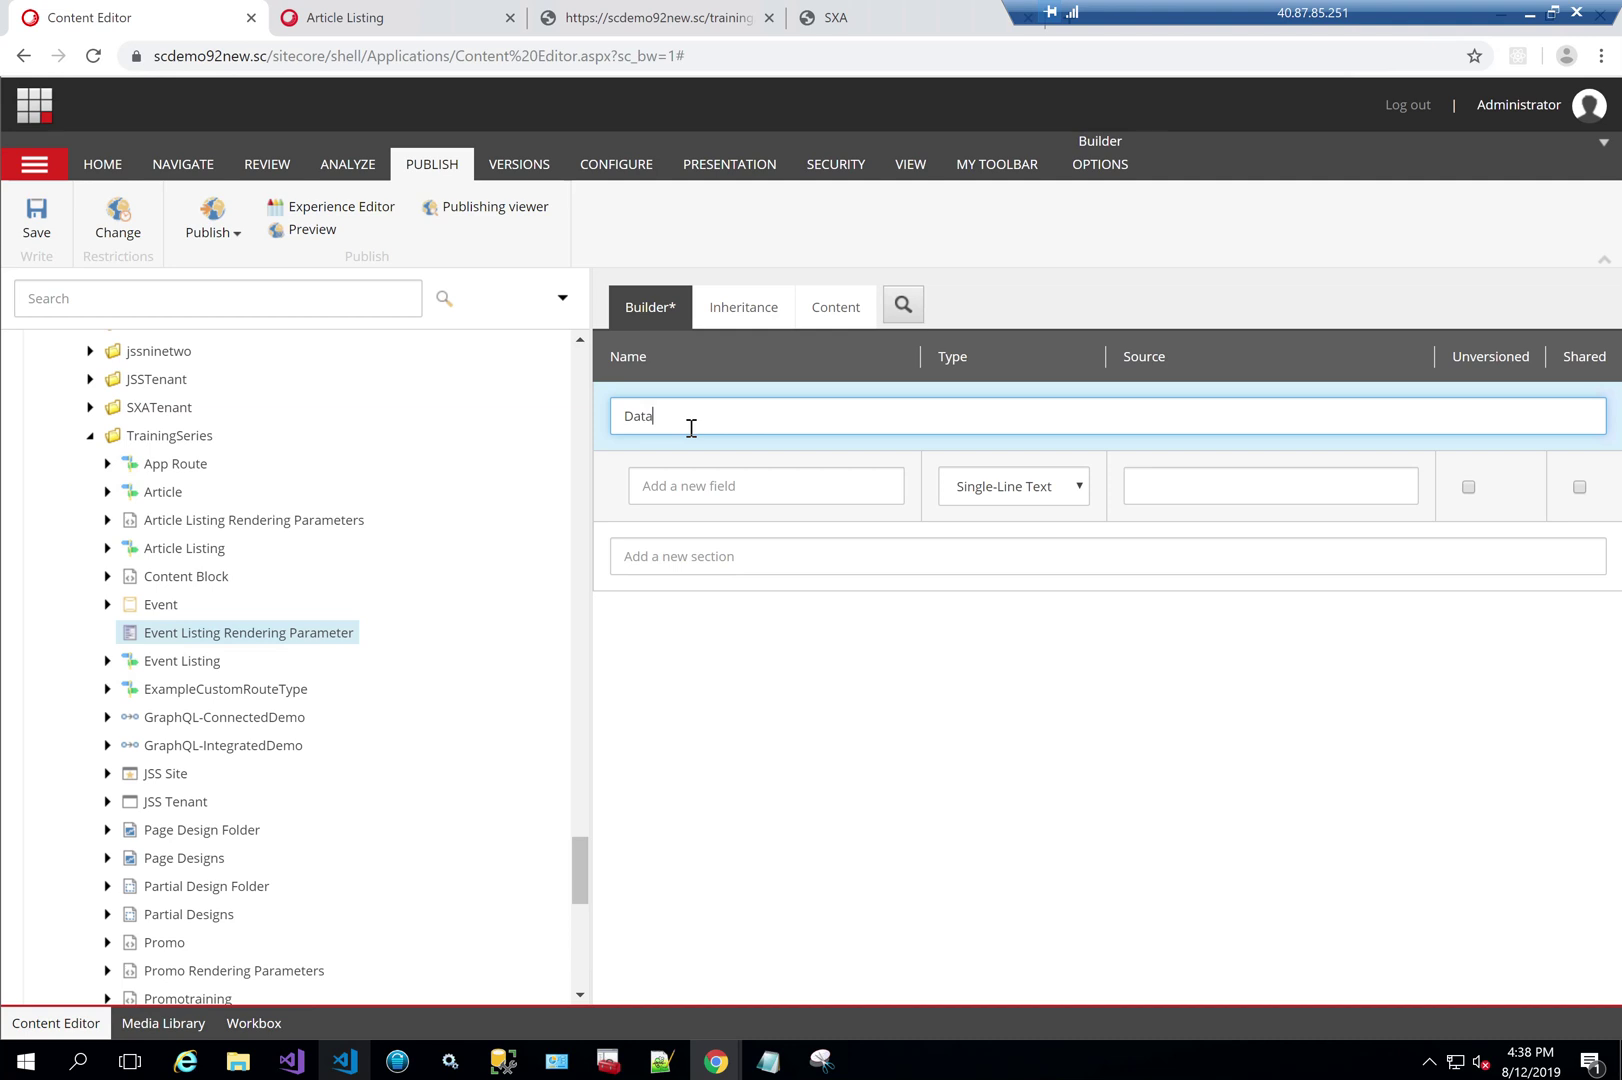
left_click(701, 490)
type("Source")
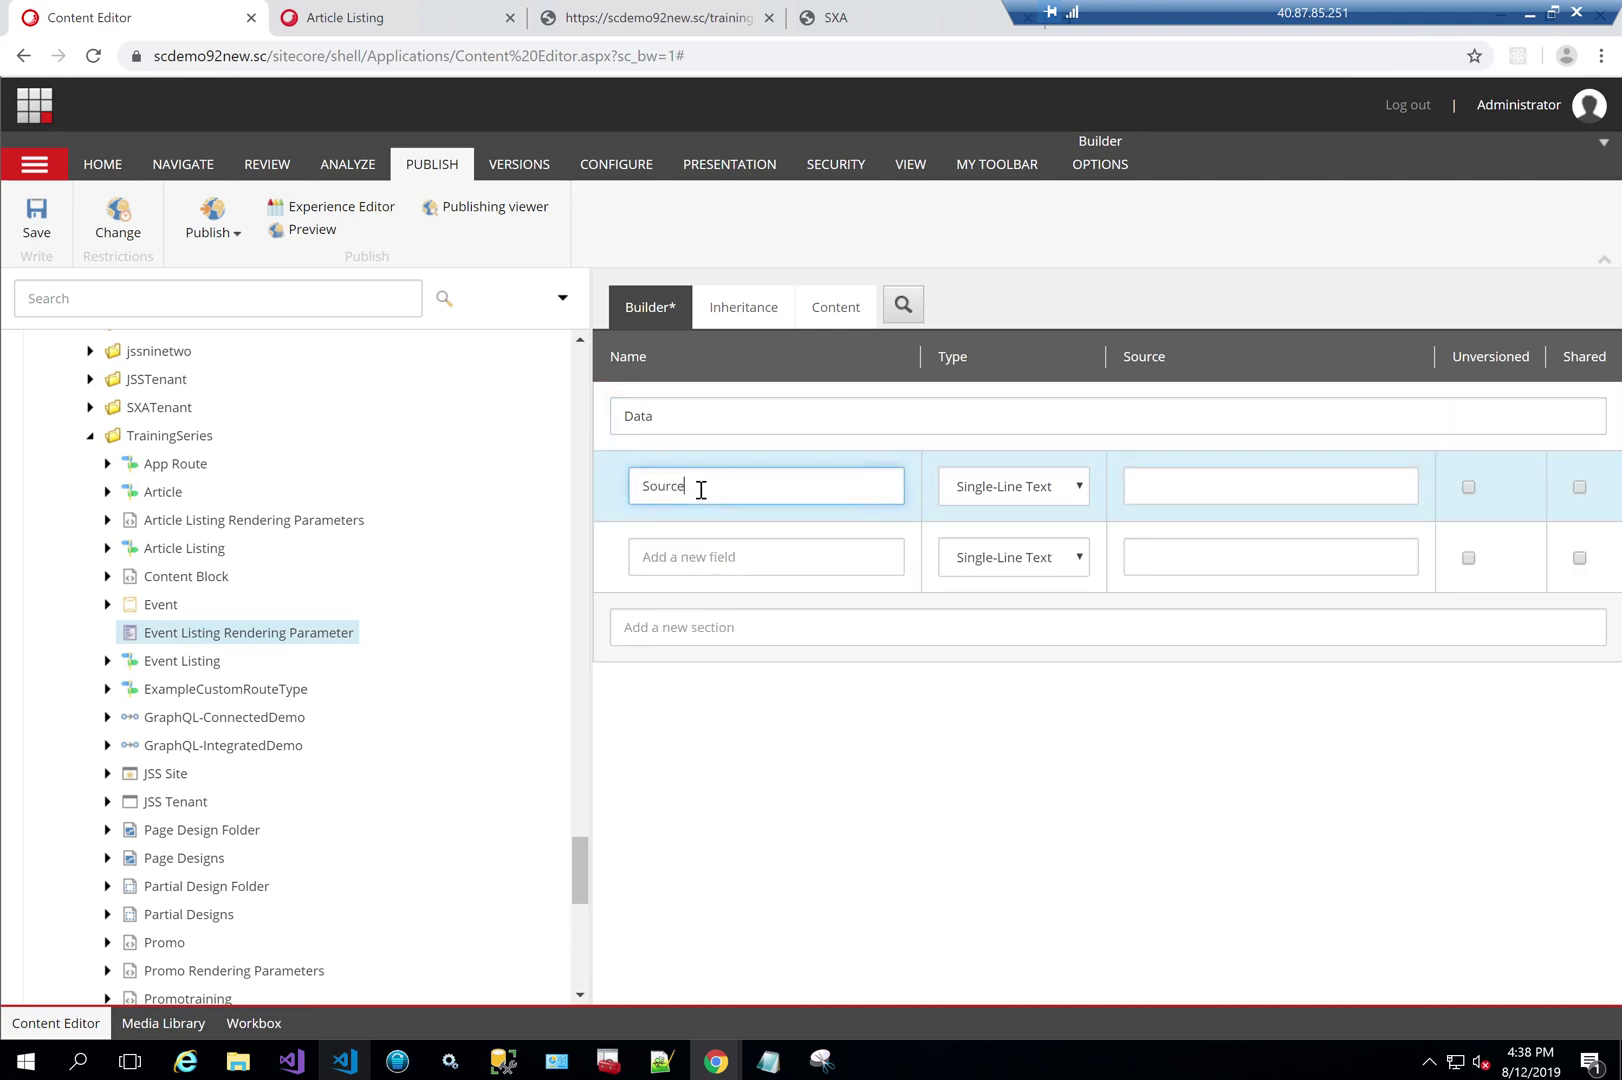
type("Type")
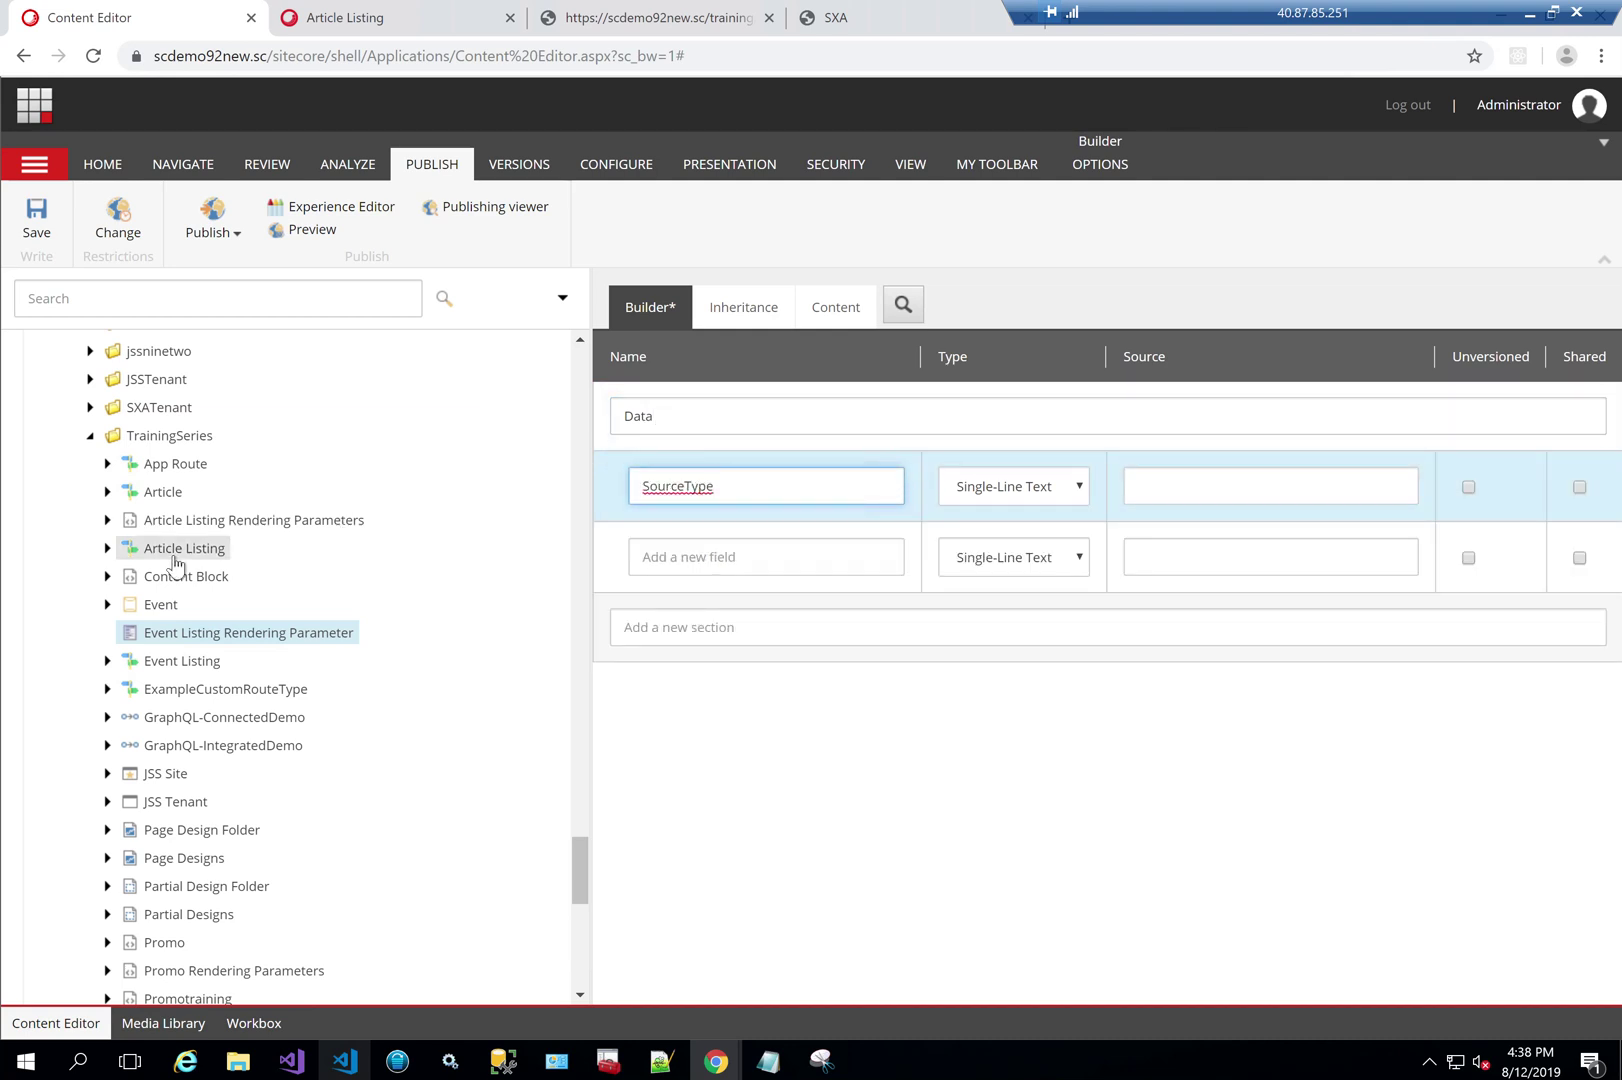
left_click(36, 215)
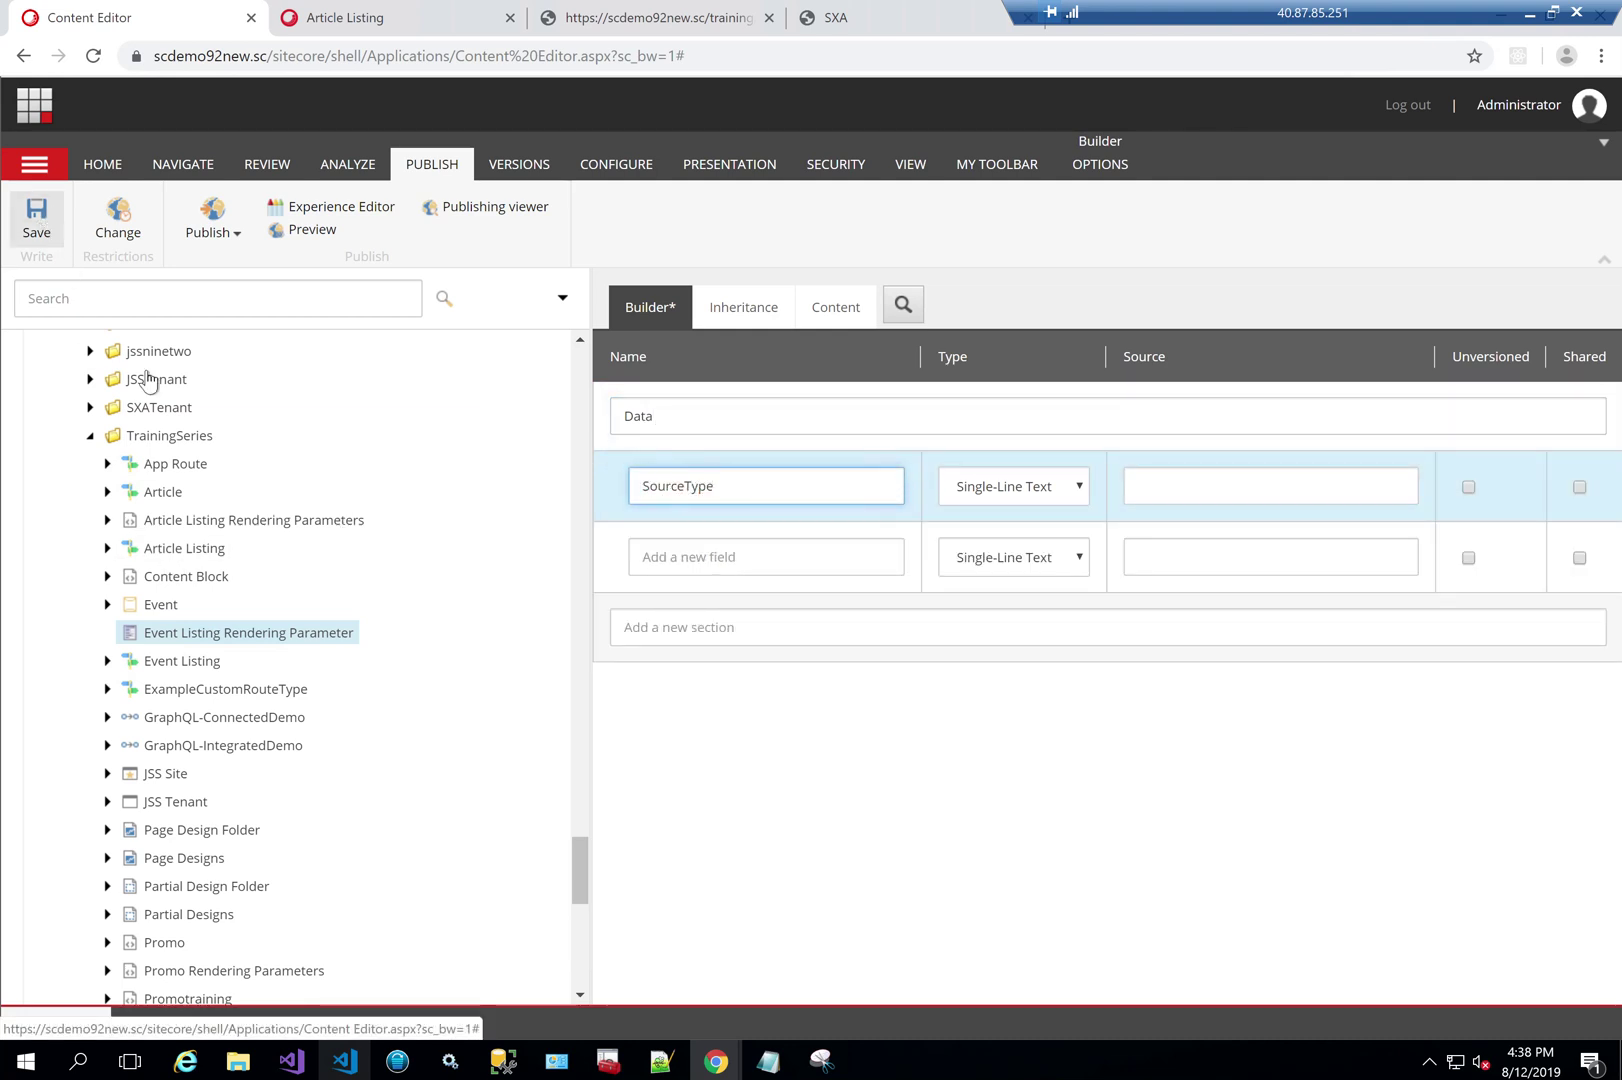
Step: Make the event template's SourceType field a Droplink with the source query copied from Article Listing Rendering Parameters' SourceType field
left_click(207, 520)
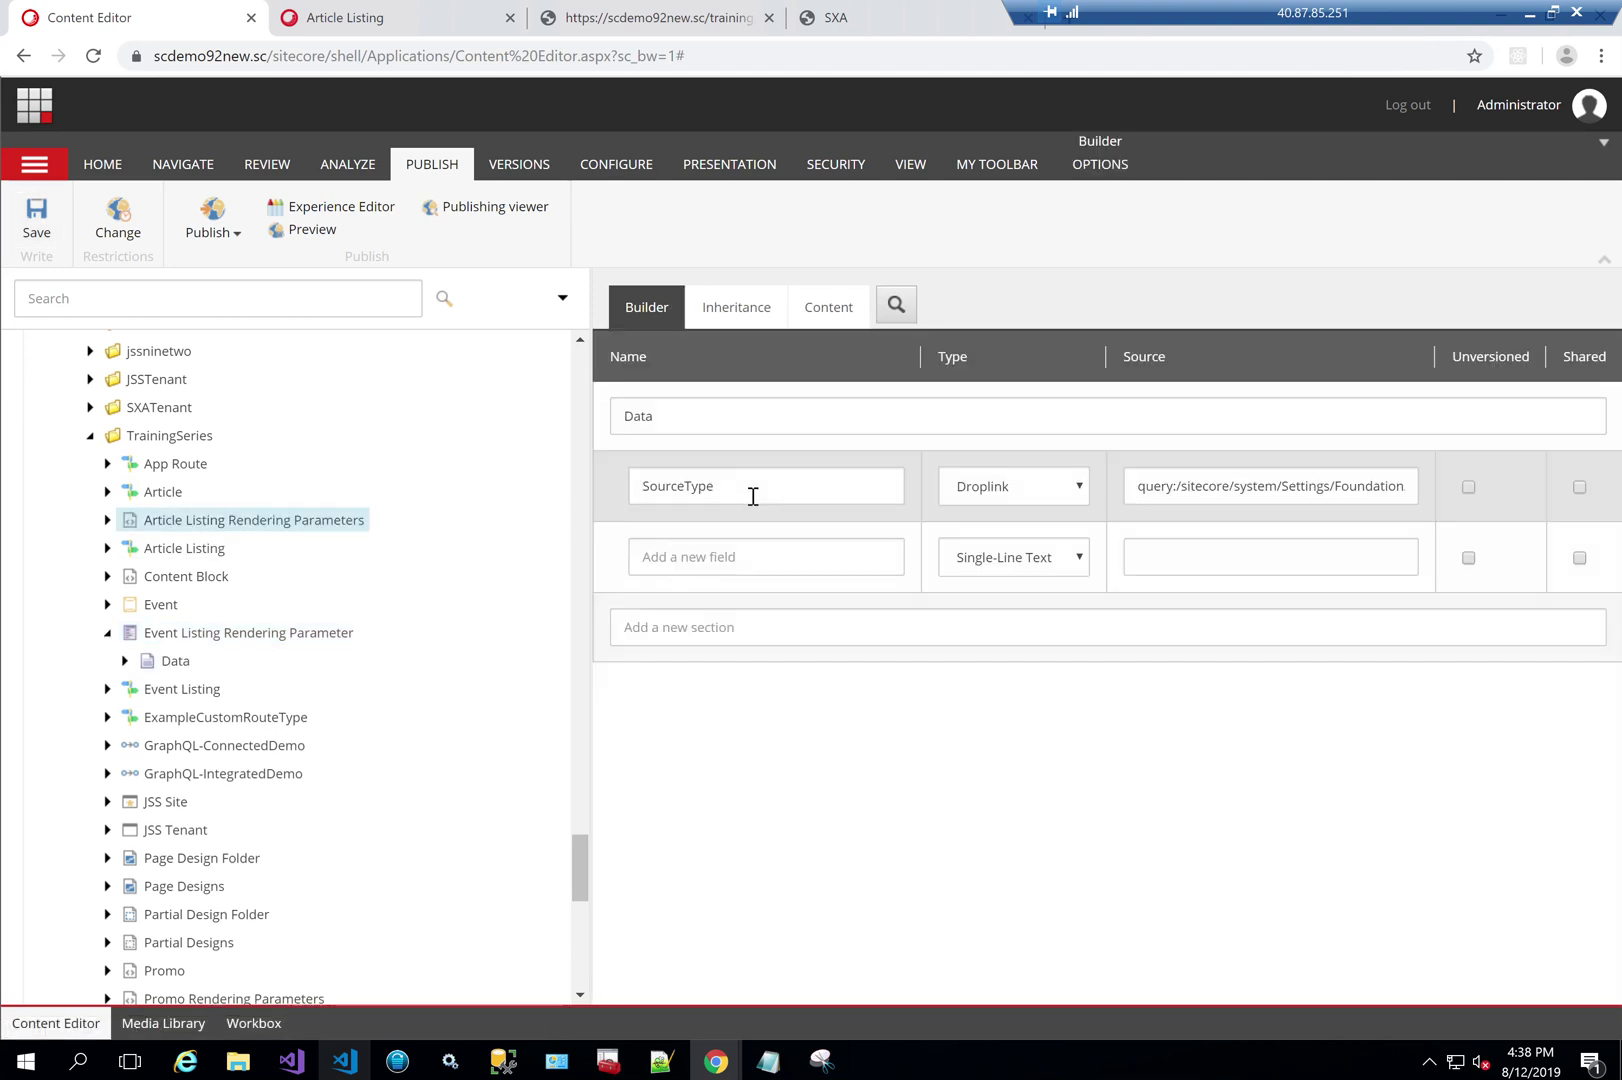
triple_click(1196, 472)
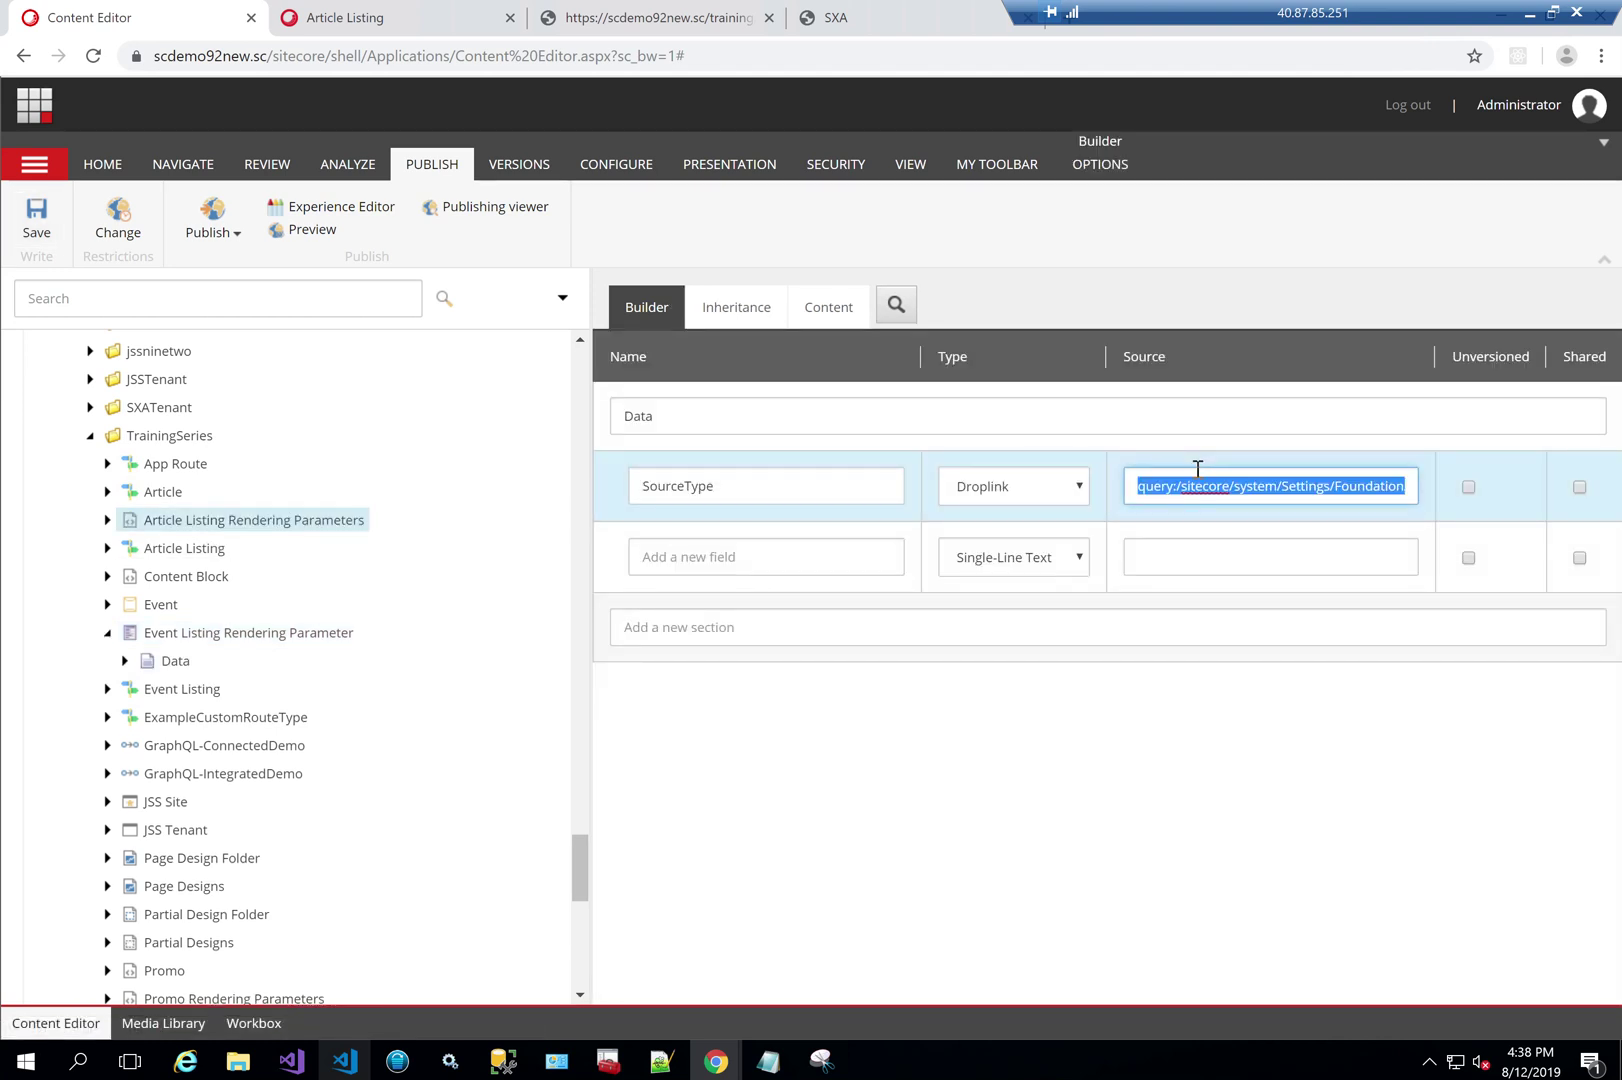
left_click(230, 636)
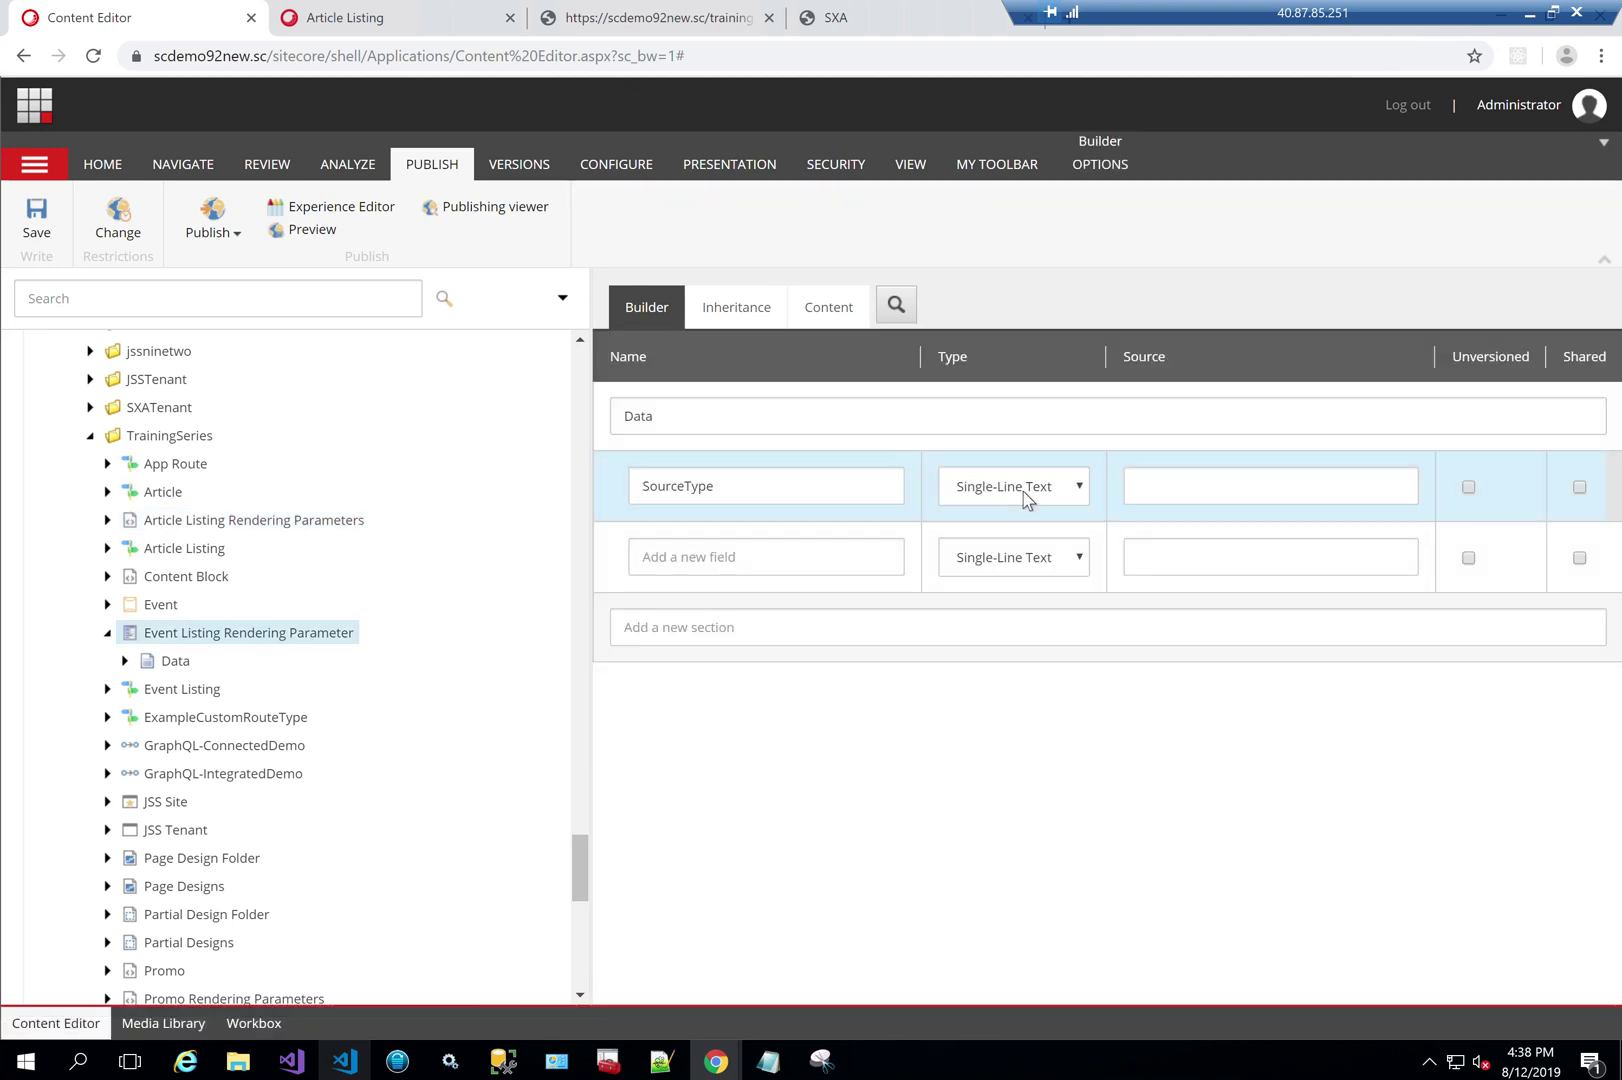
left_click(1026, 487)
type("dr")
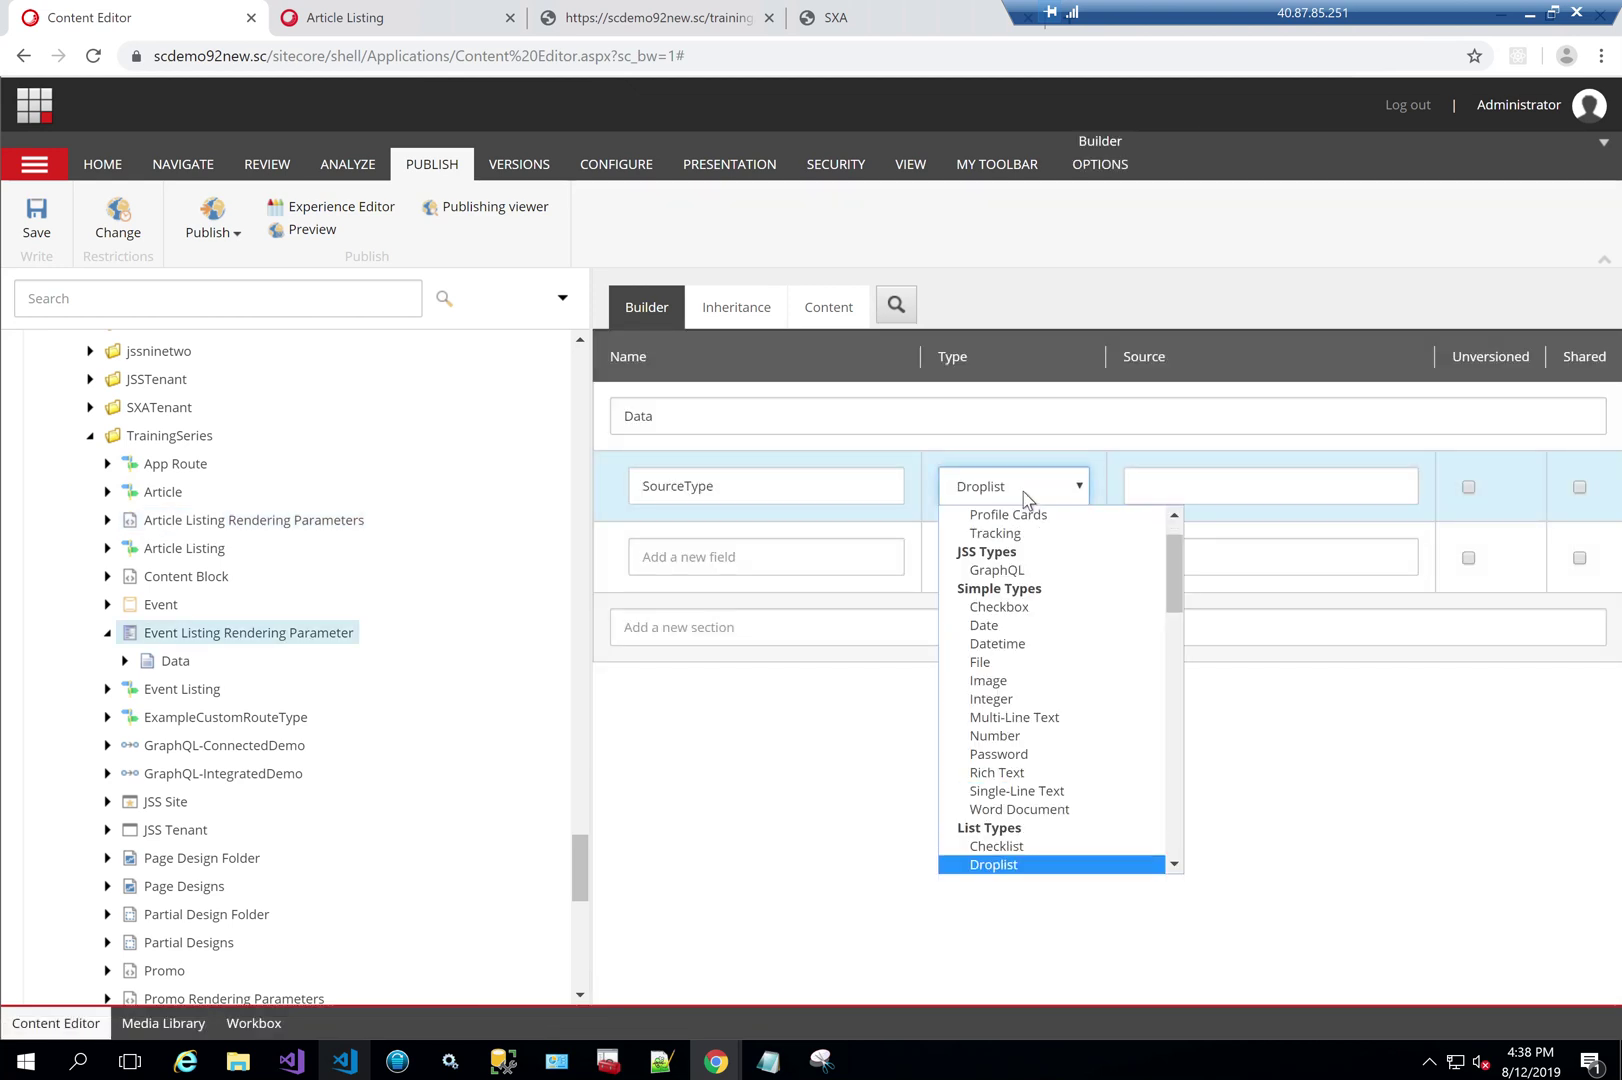
key("Return")
key("Down")
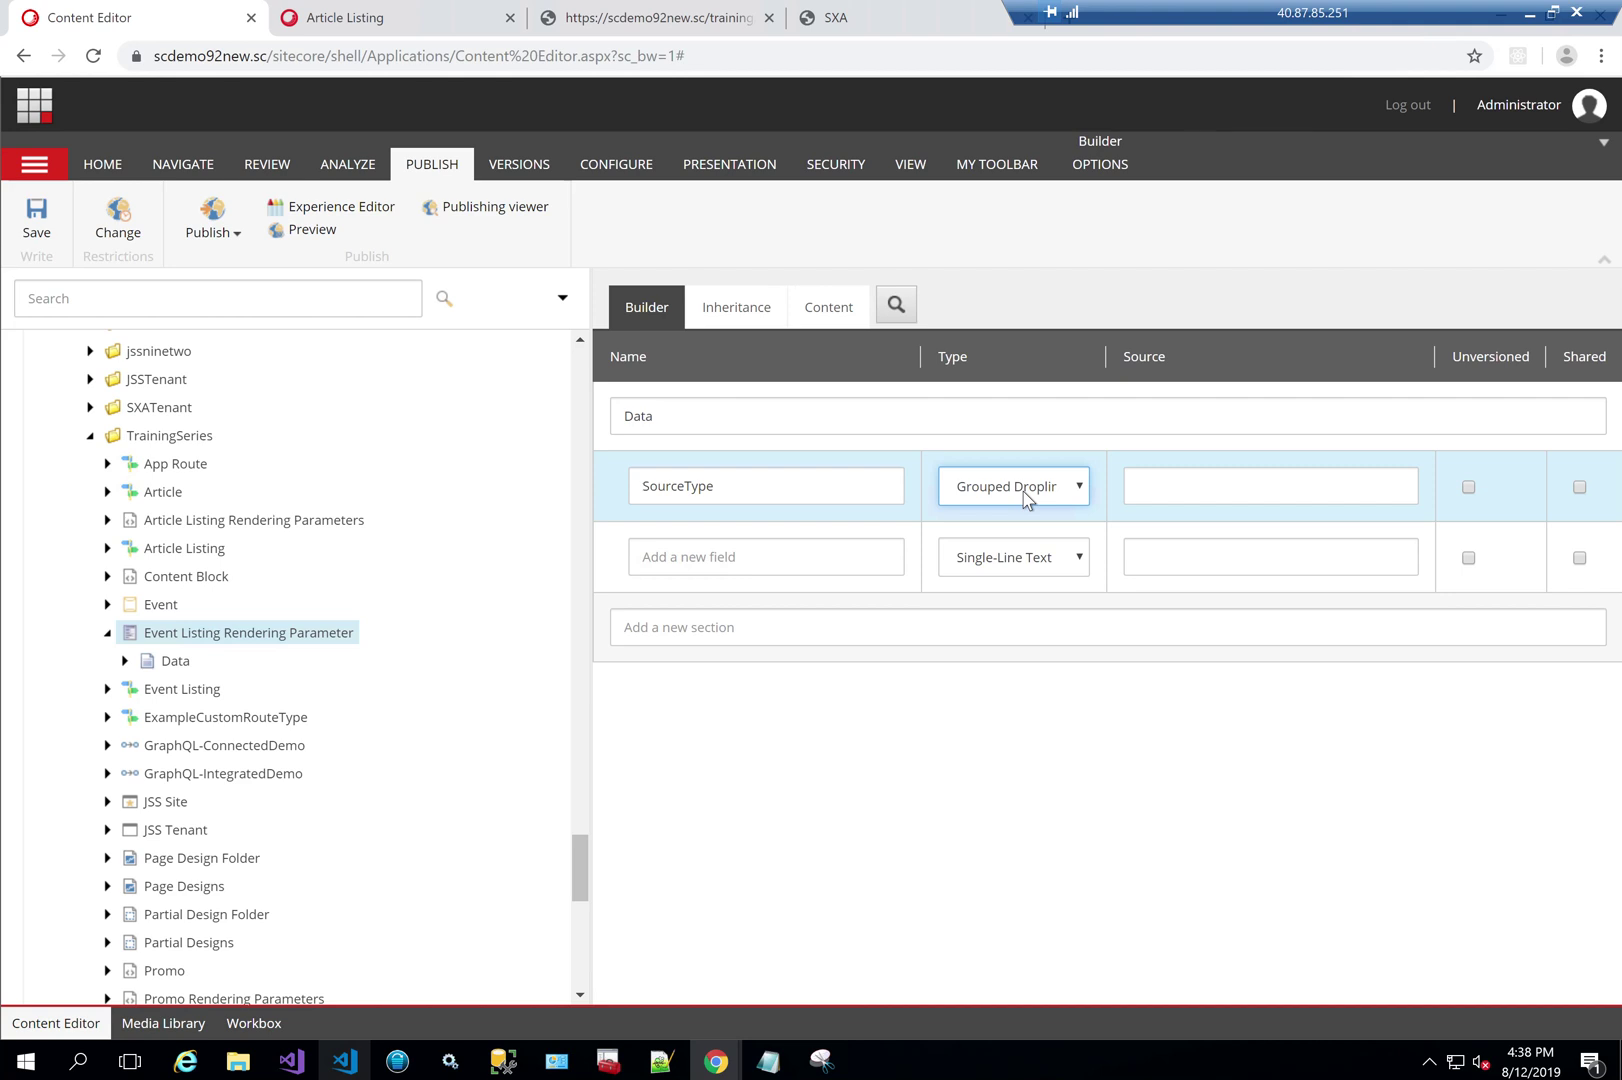
type("dropl")
key("Tab")
type("Item Queries//*[@@templatename='Query']")
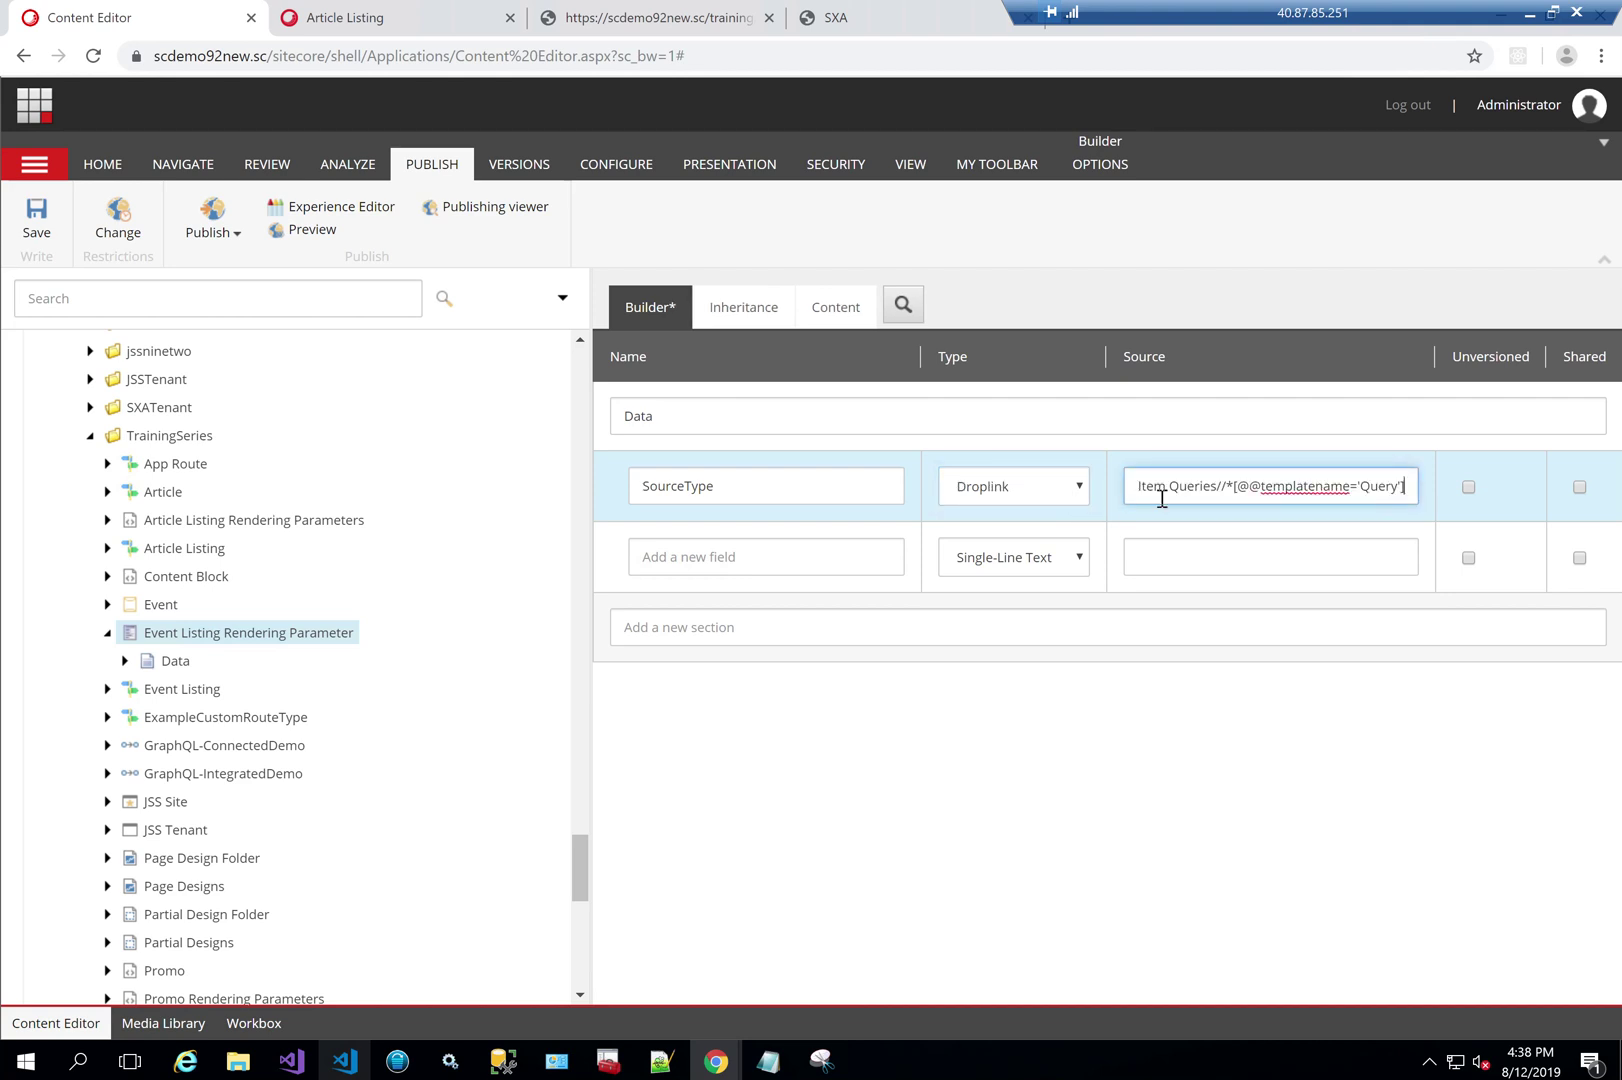
Step: Examine the SourceType field's source query from its end back to its beginning
key("Left")
key("Left")
key("Left")
key("Left")
key("Left")
key("Left")
key("Left")
key("Left")
key("Left")
key("Left")
key("Left")
key("Left")
key("Left")
key("Left")
key("Left")
key("Left")
key("Left")
key("Left")
key("Left")
key("Left")
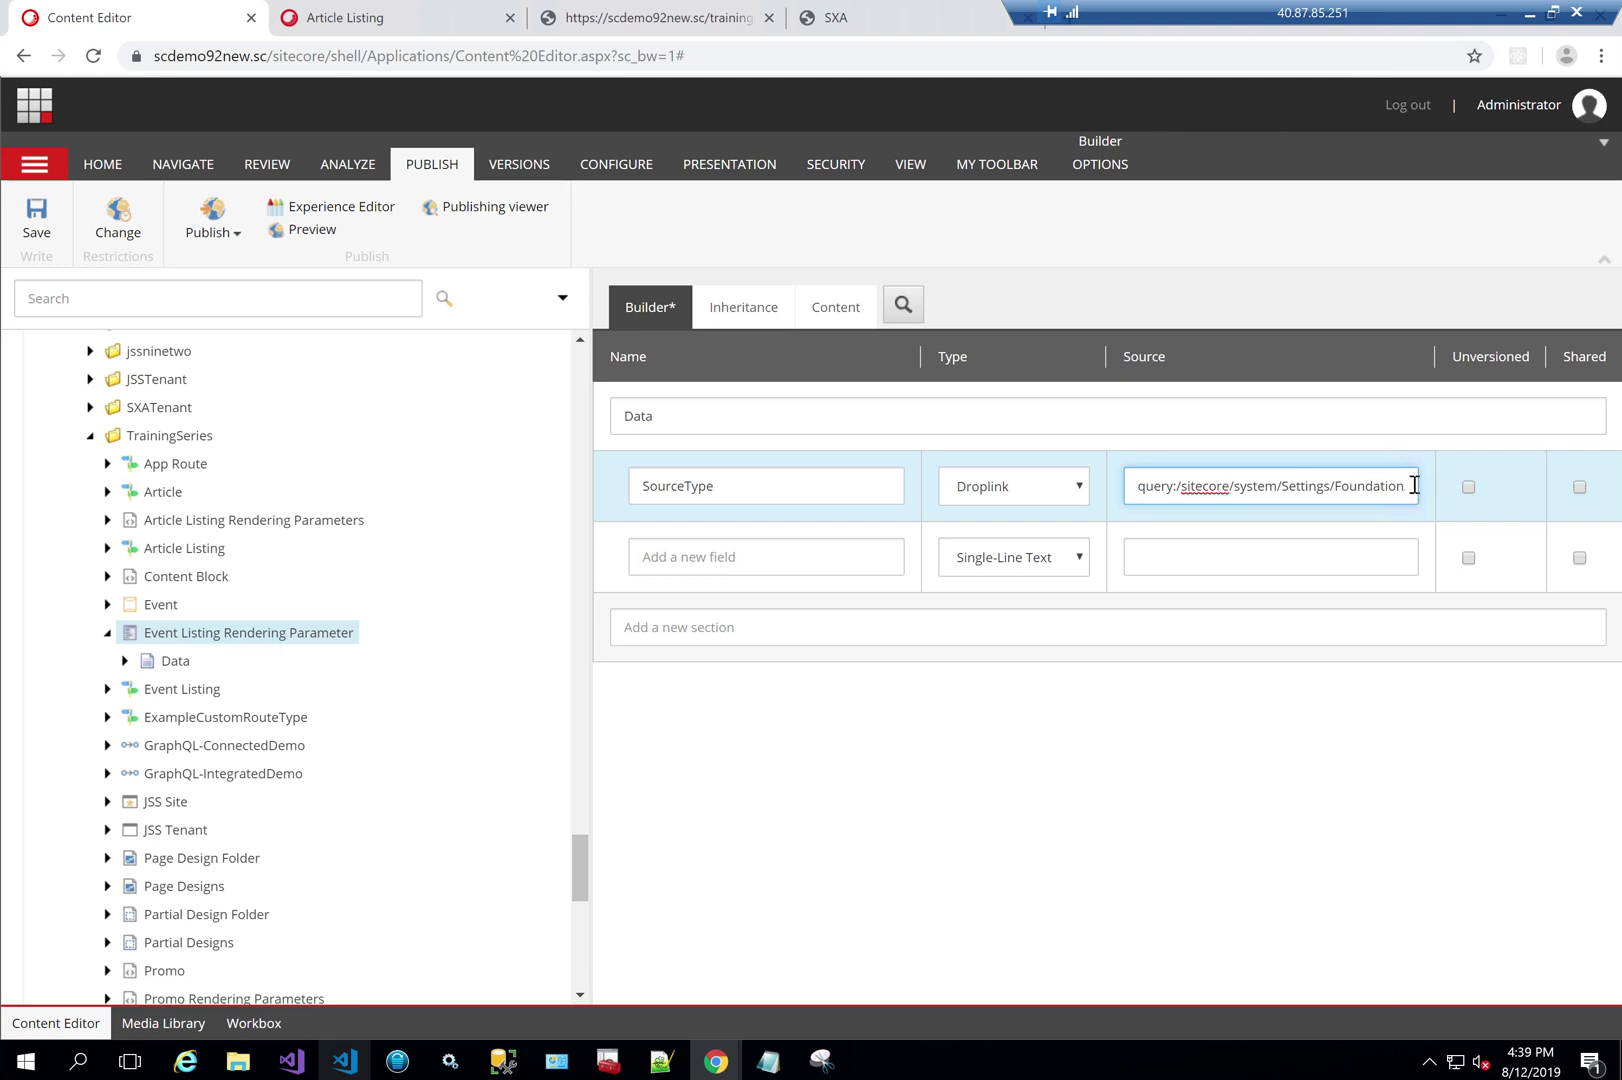
Step: Copy the SourceType field's full source query into a new Notepad document
triple_click(1213, 490)
key("ctrl+c")
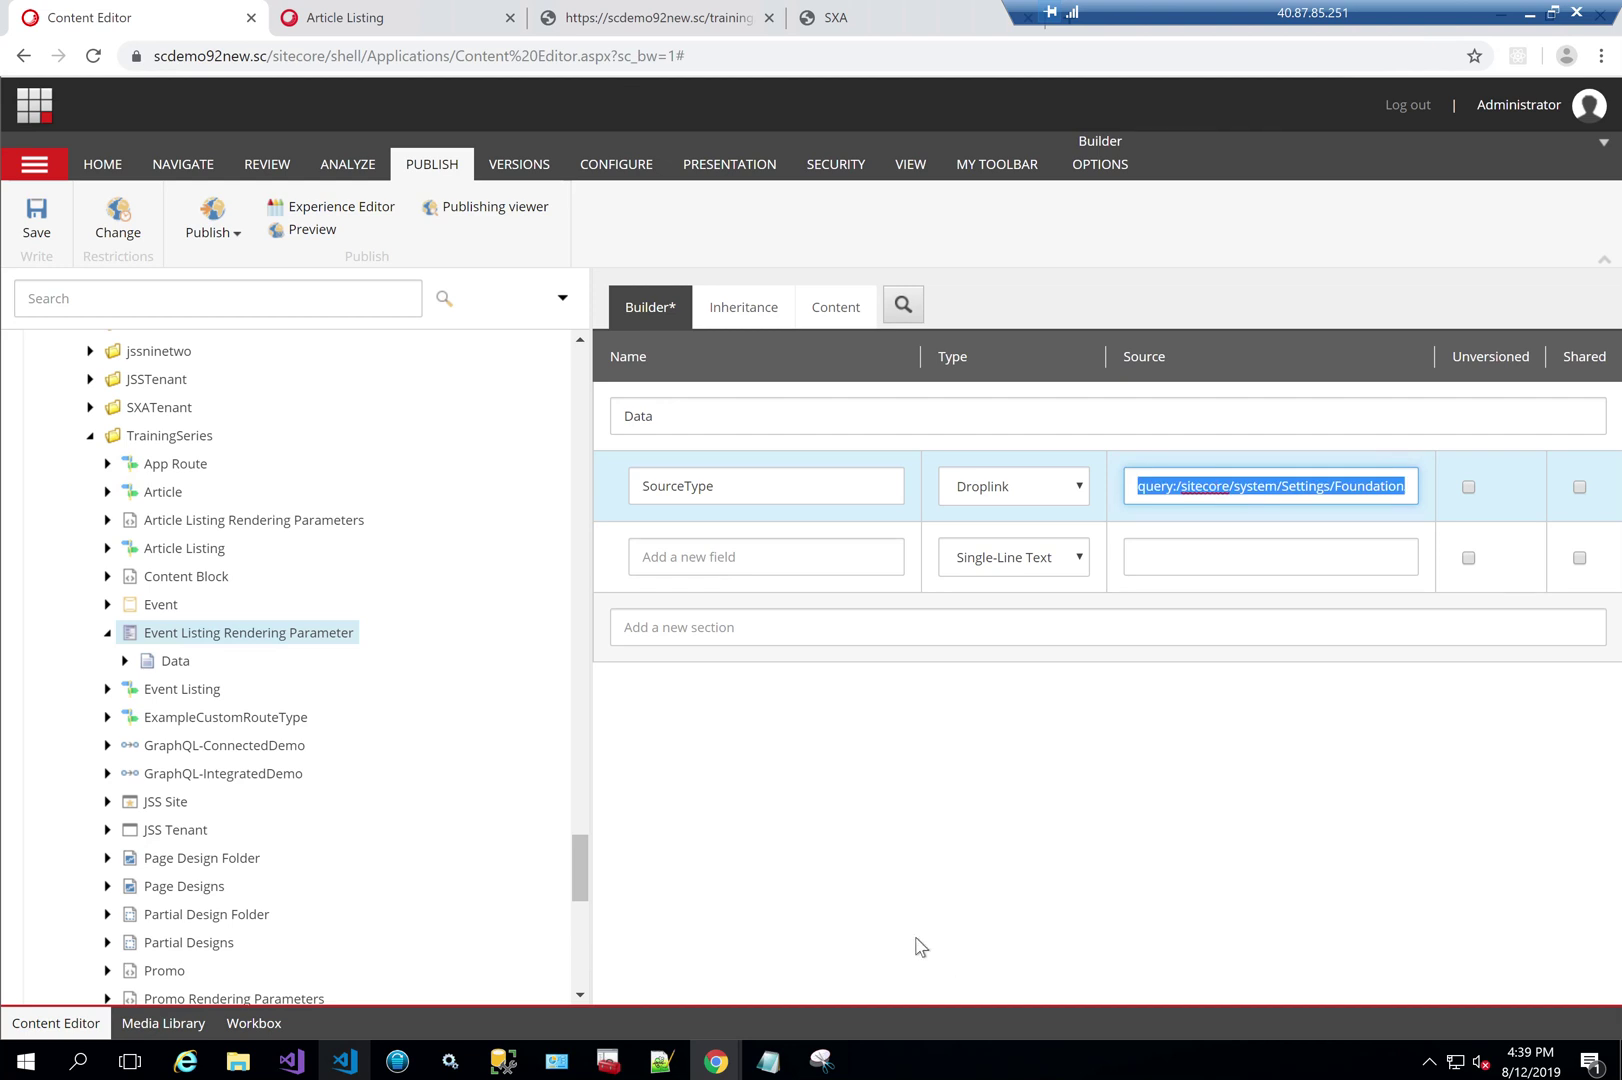
key("super+r")
type("notepad")
key("Return")
key("ctrl+v")
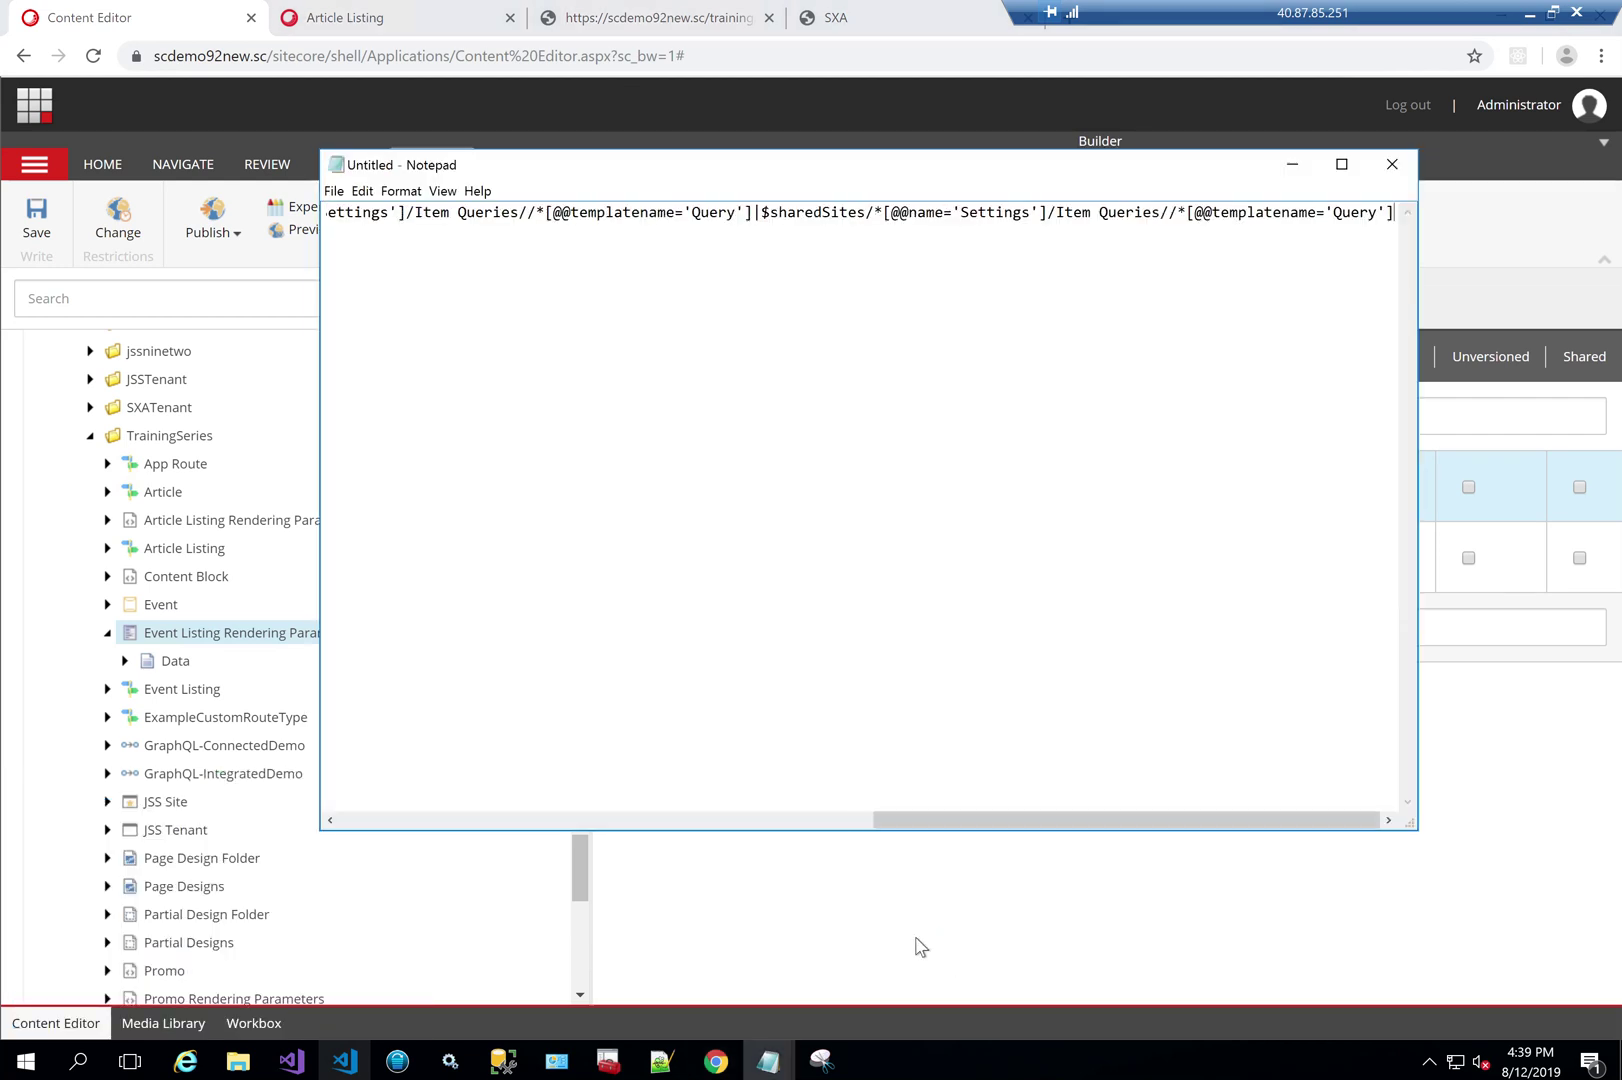
Step: Split the query in Notepad into separate lines for the system, $site and $sharedSites paths, then close Notepad without saving
left_click_drag(1024, 822, 428, 802)
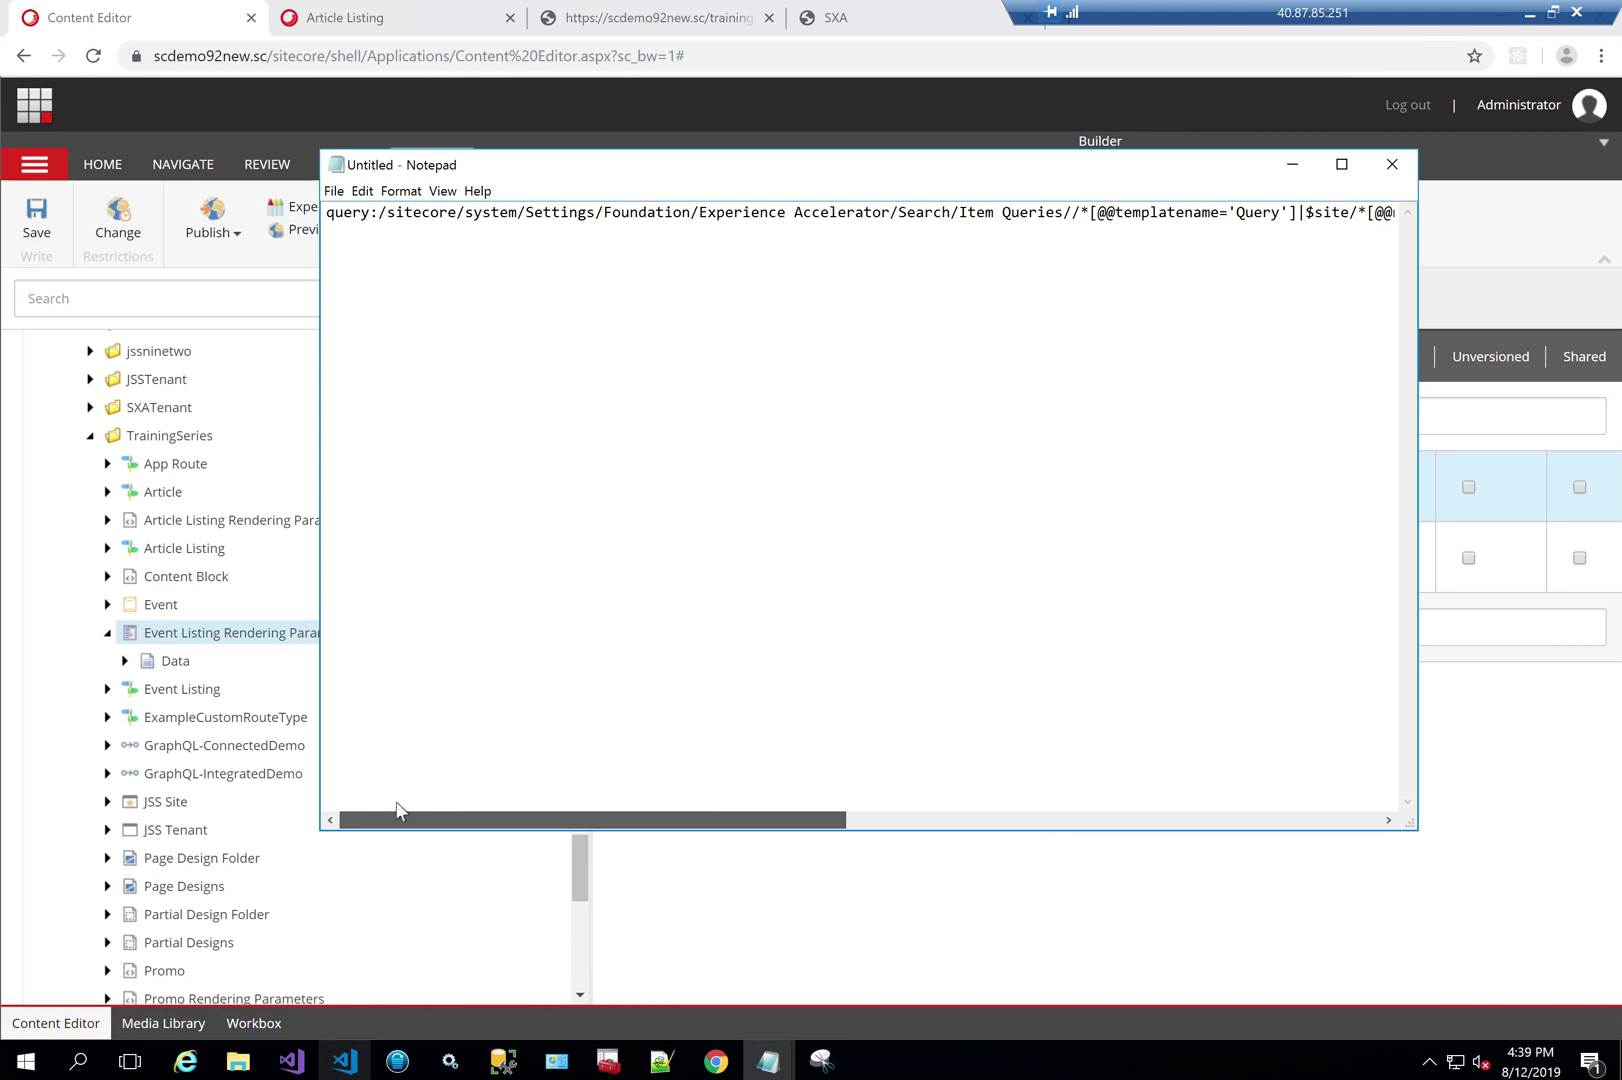
double_click(419, 213)
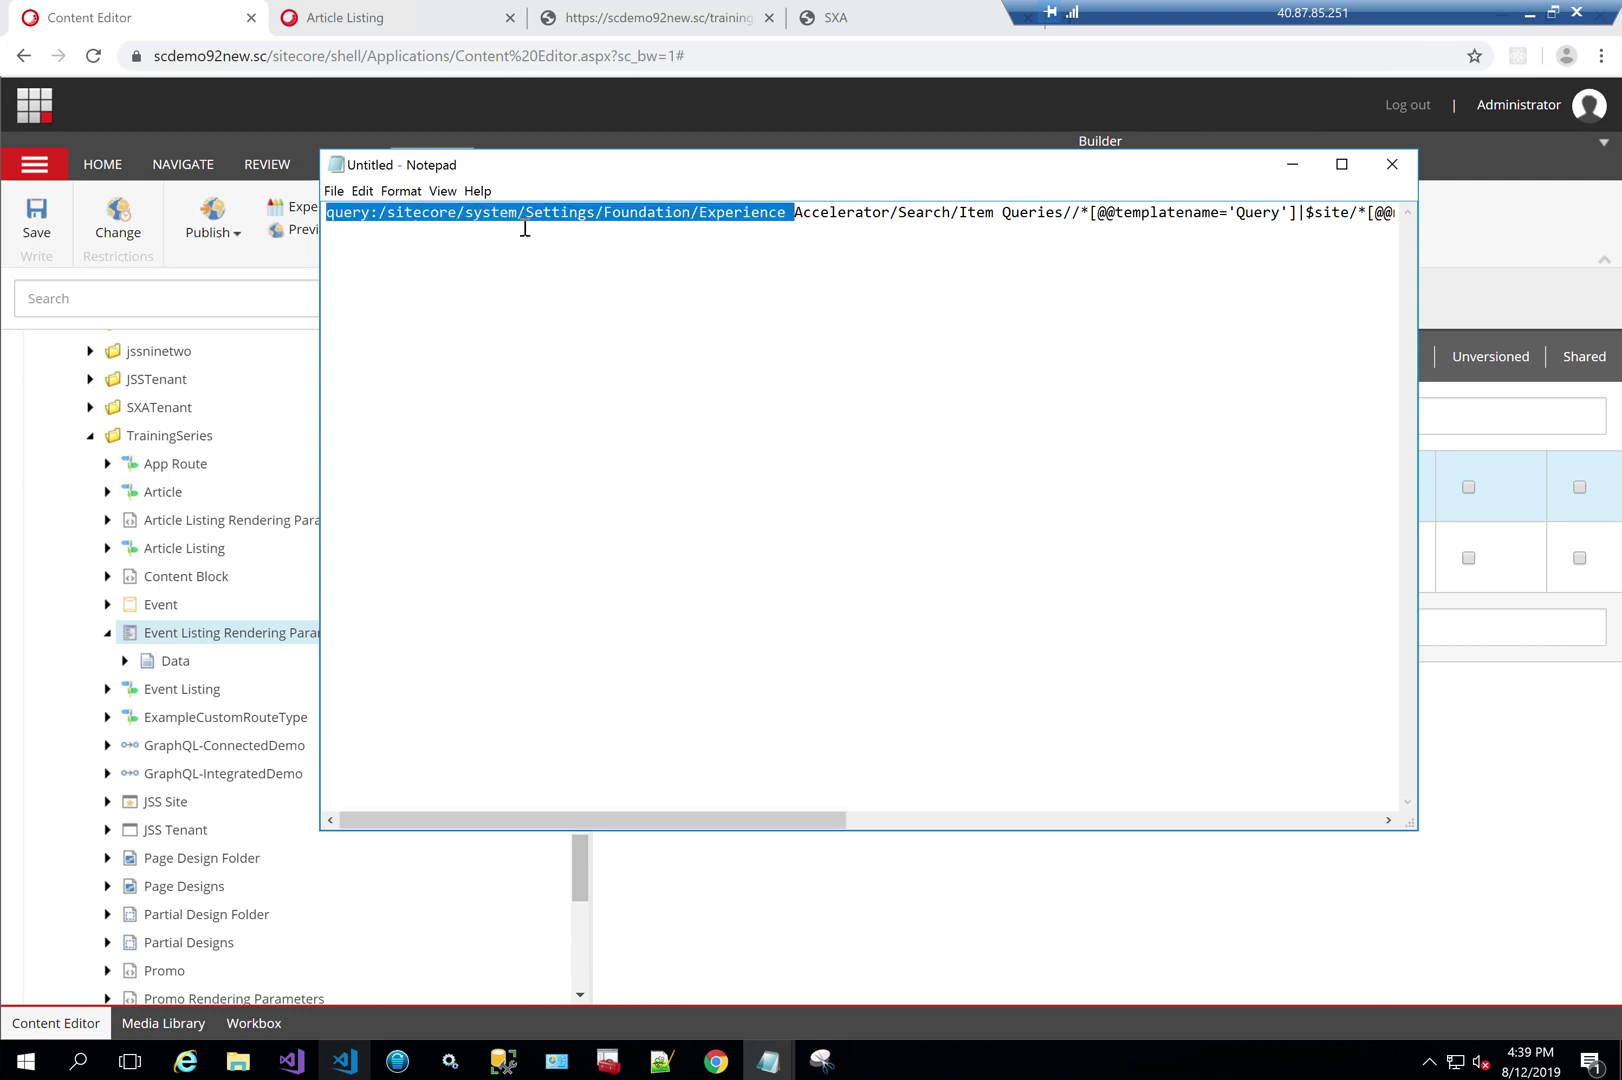
left_click(873, 212)
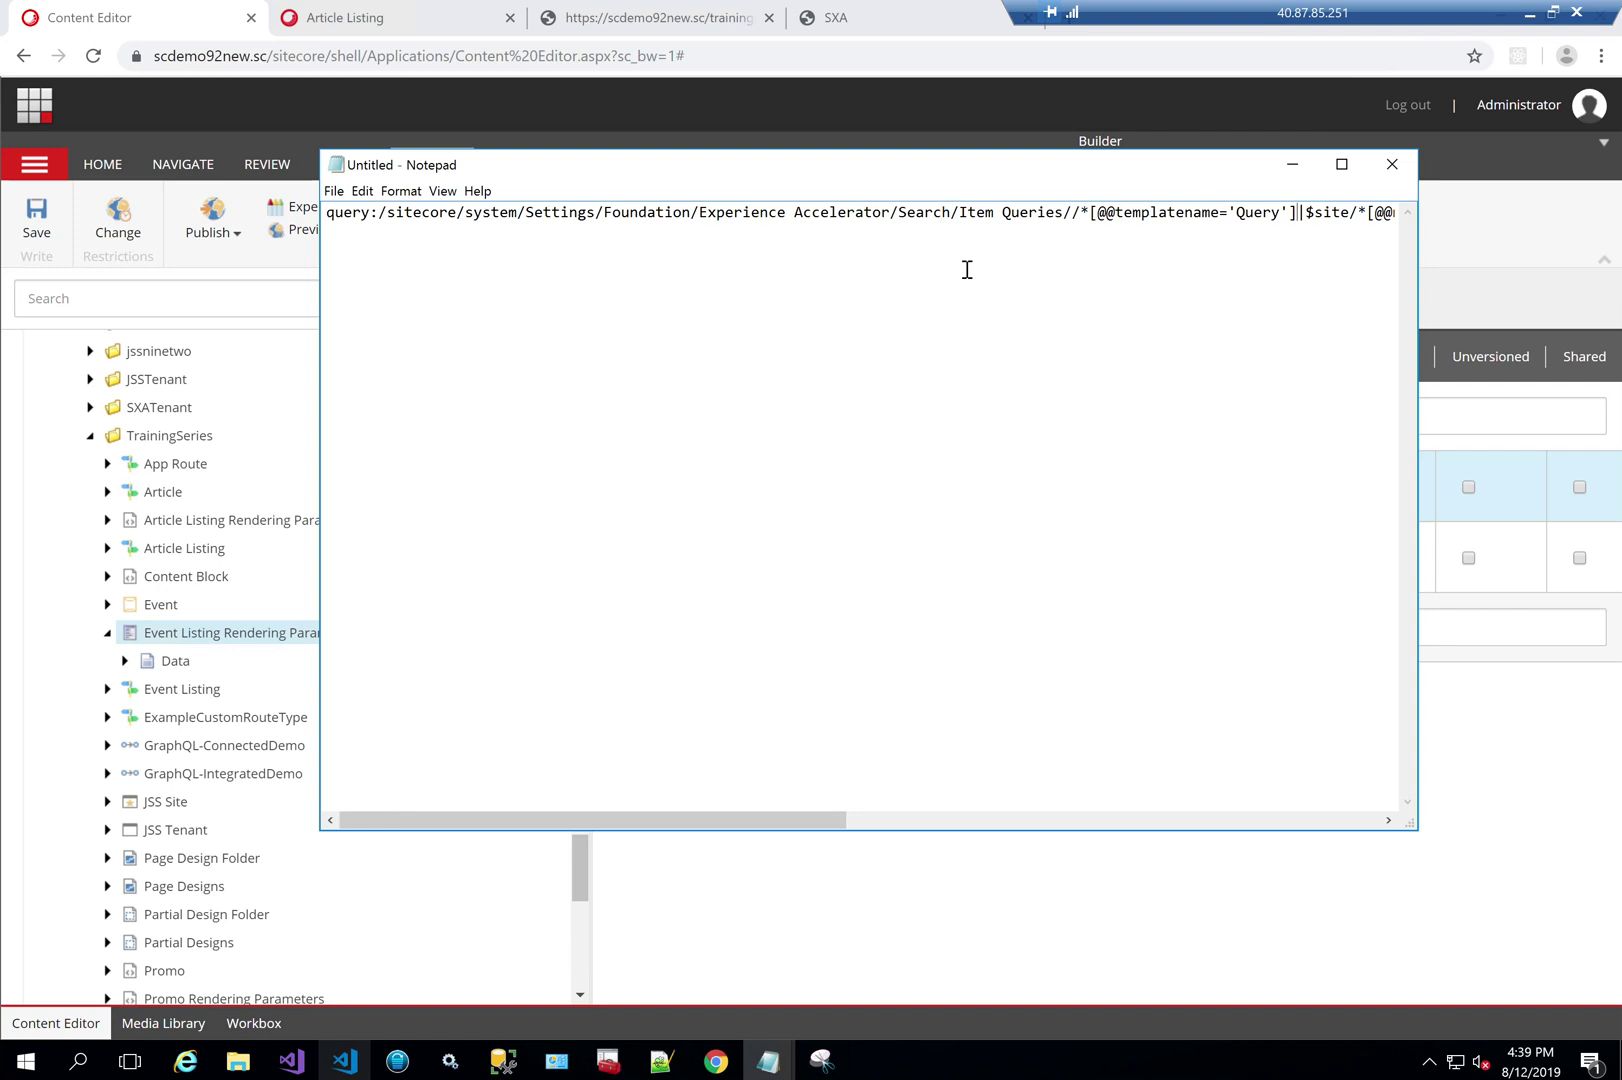
key("Return")
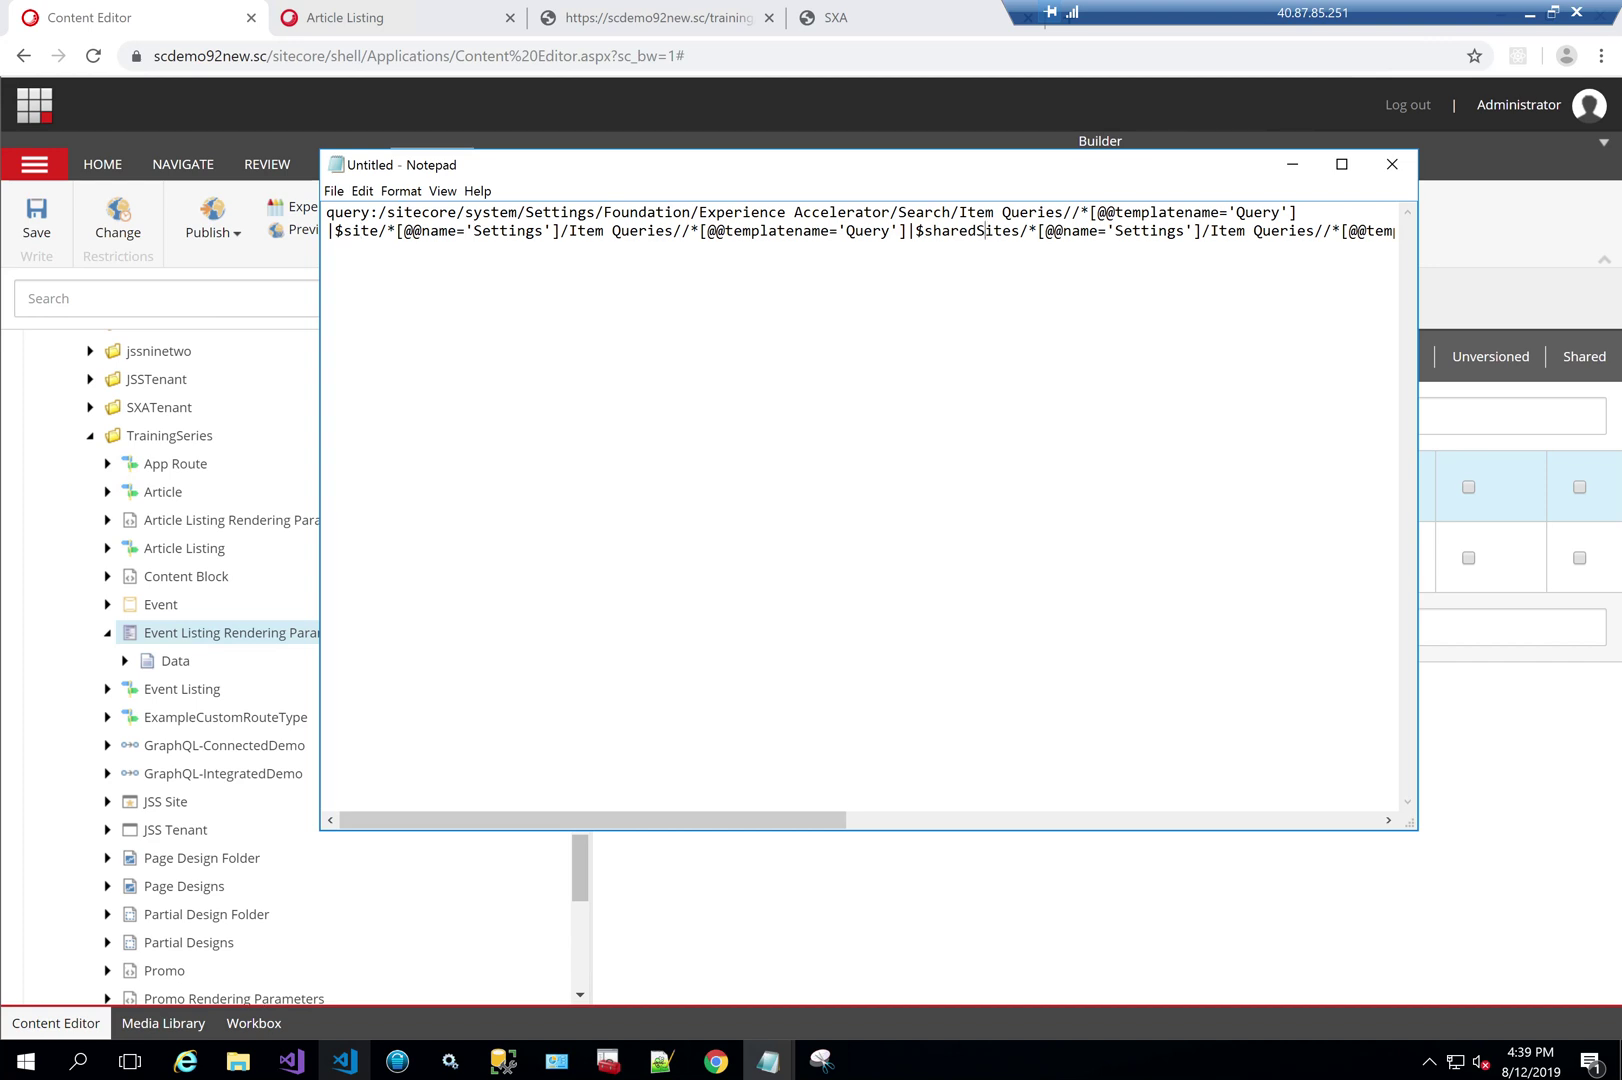
key("Return")
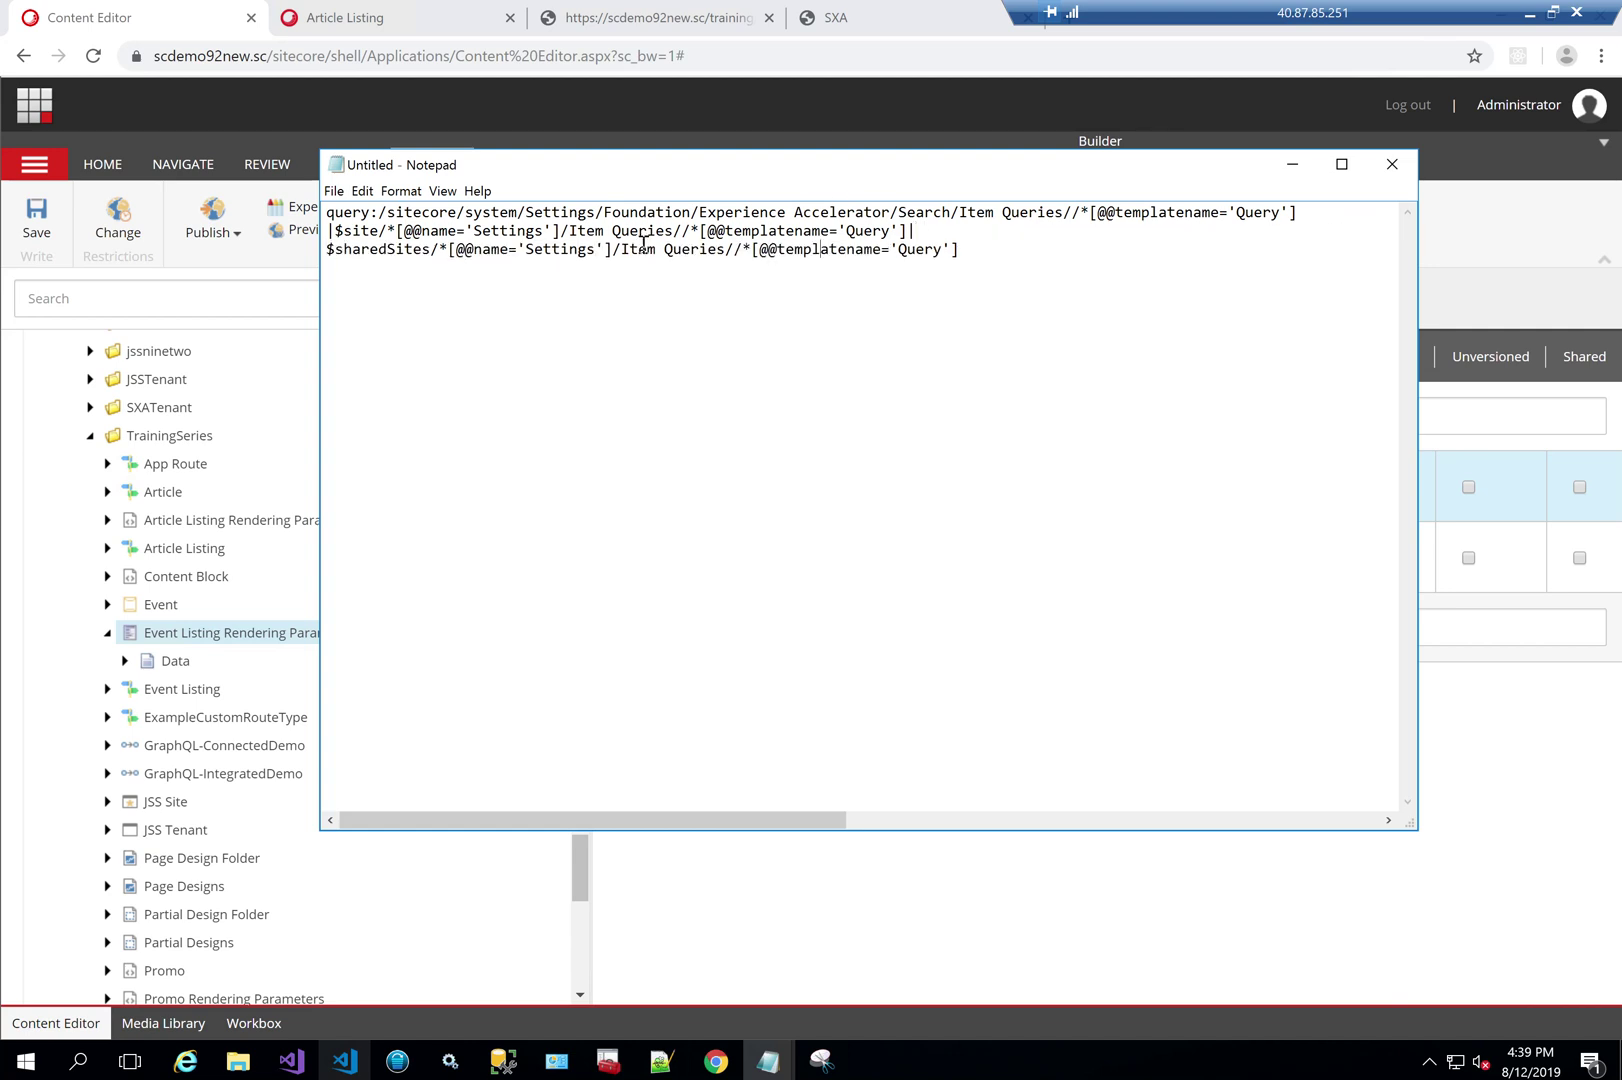
double_click(556, 237)
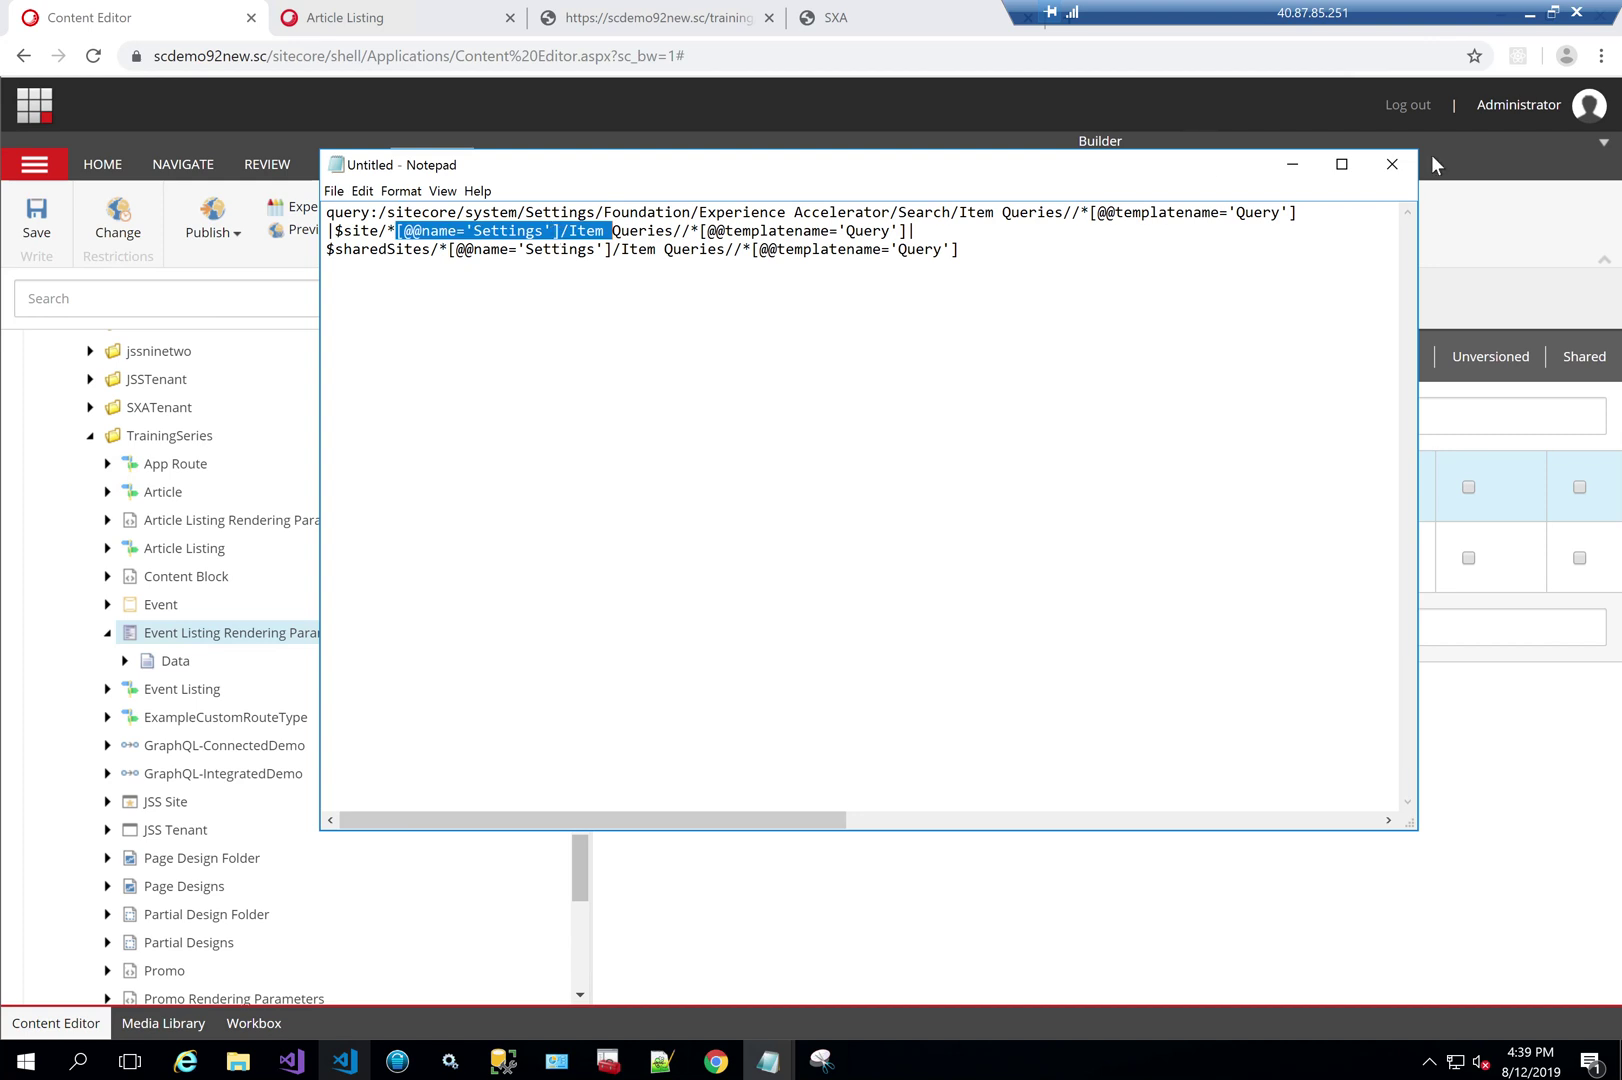
left_click(1391, 164)
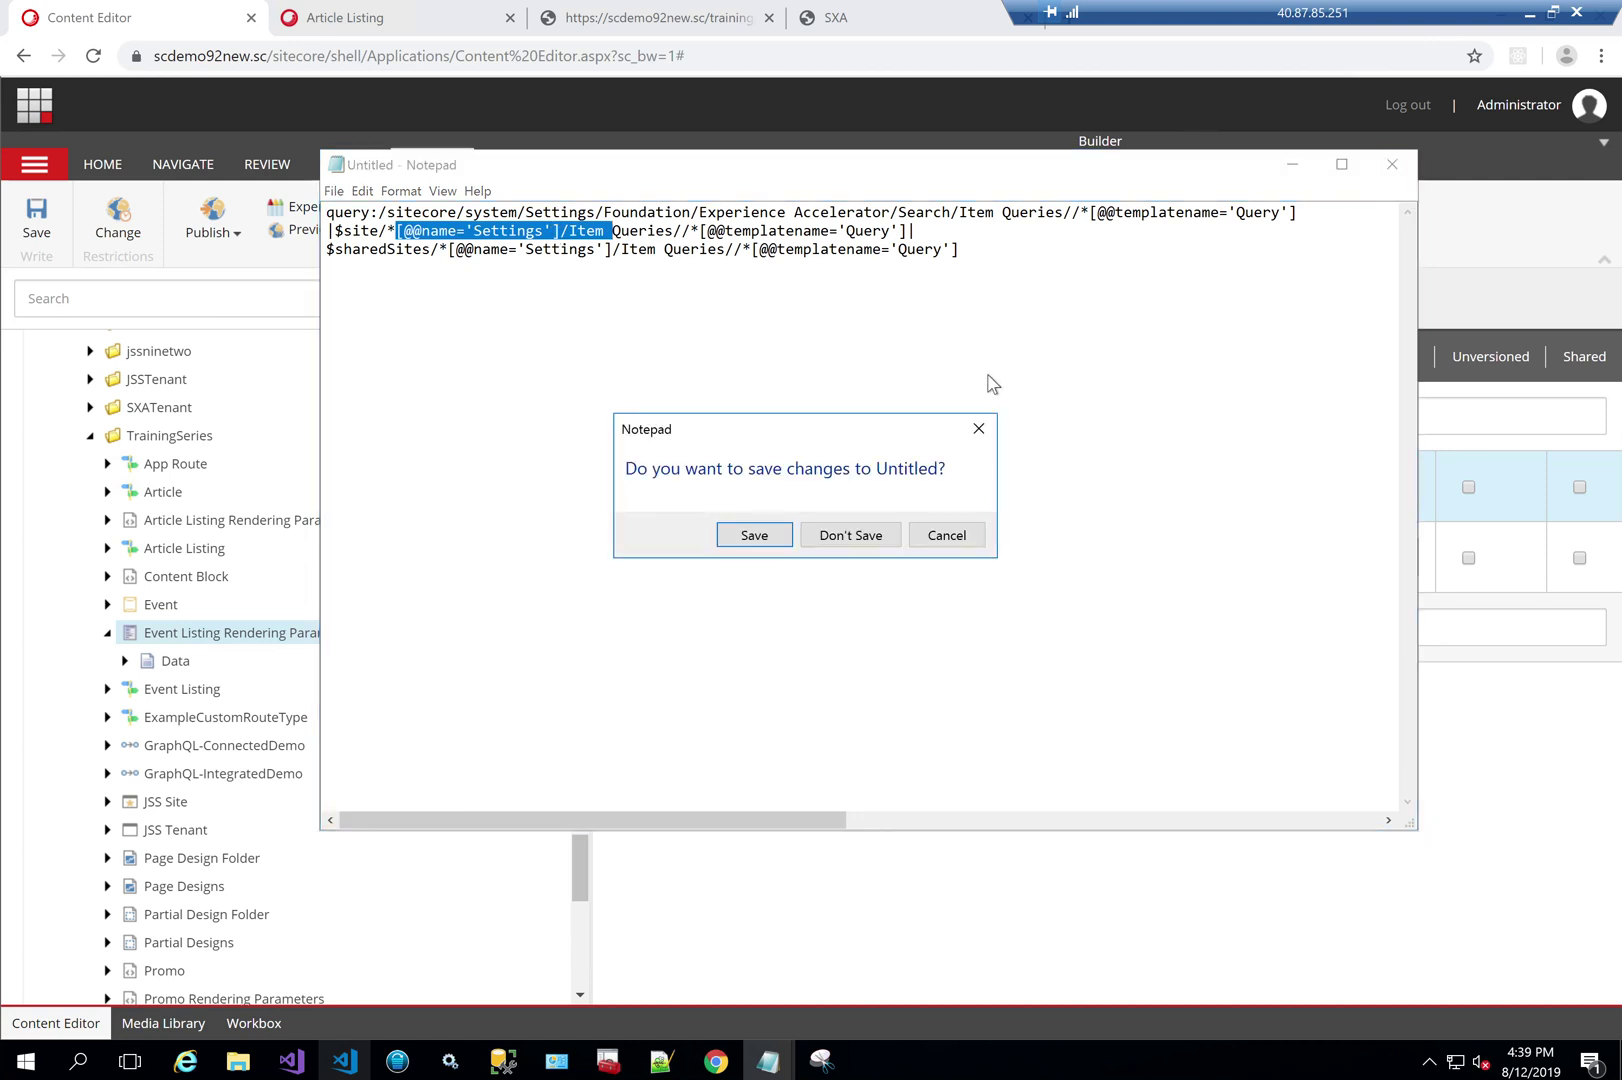
left_click(869, 538)
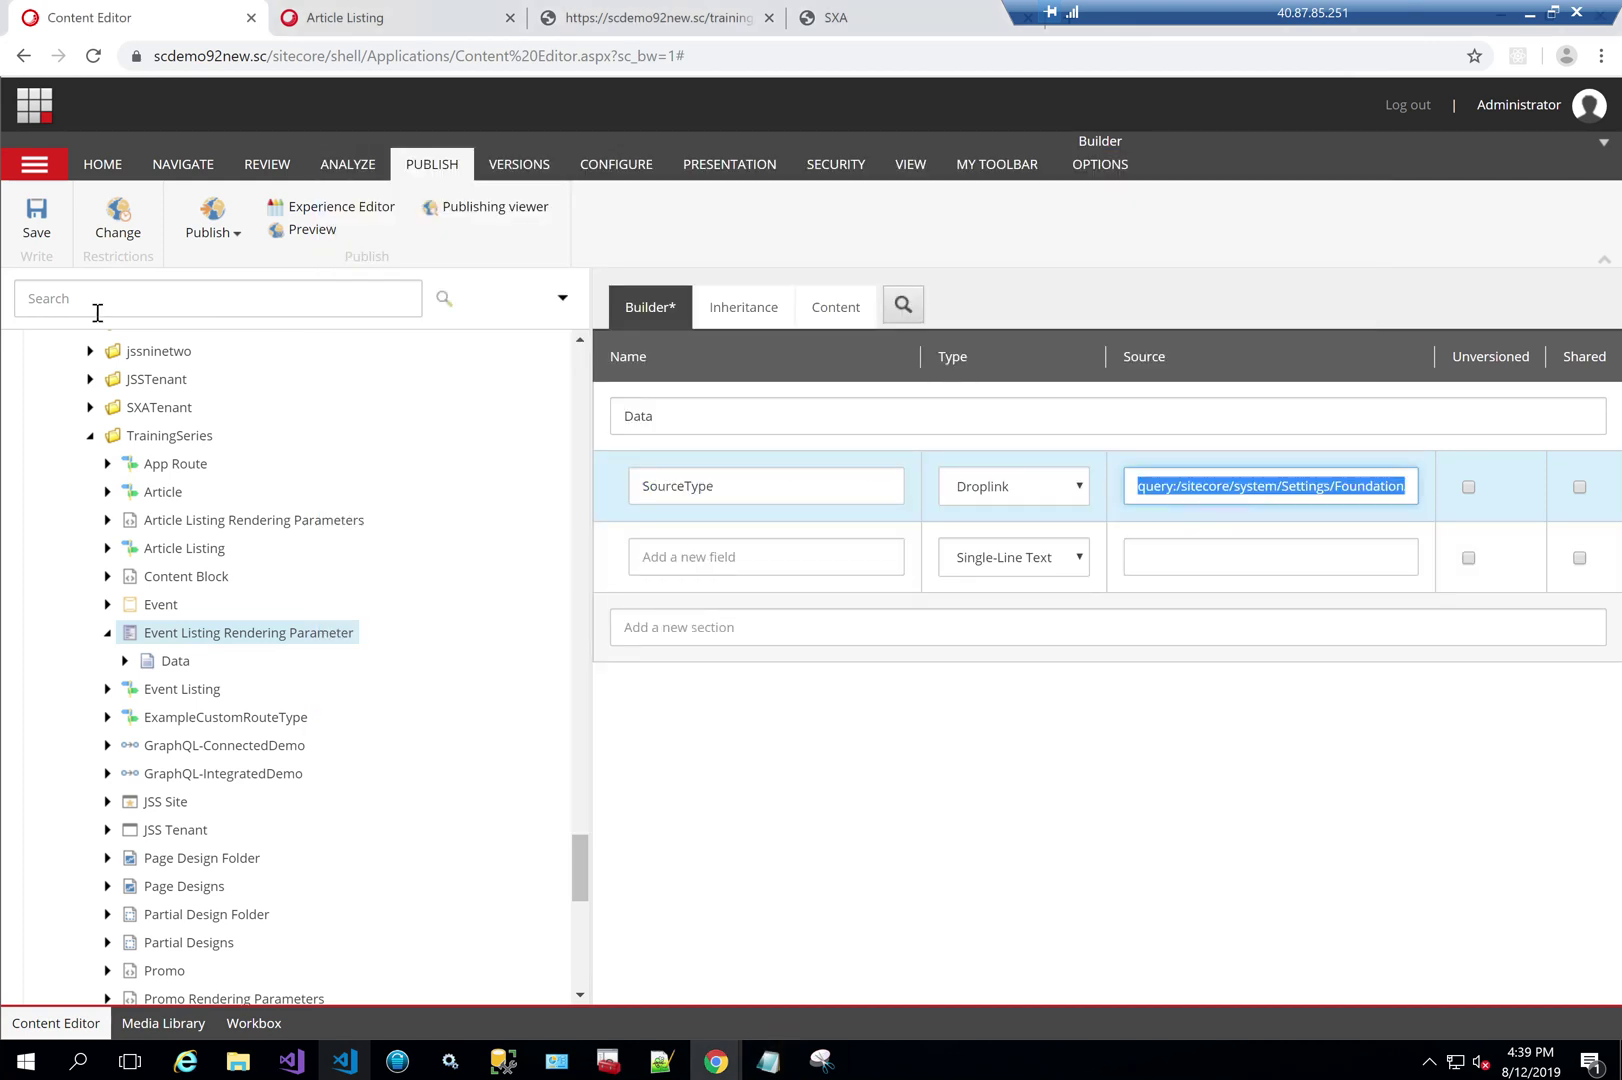
Step: Save the SourceType field's Droplink type and source query in the Event Listing Rendering Parameter template
left_click(37, 220)
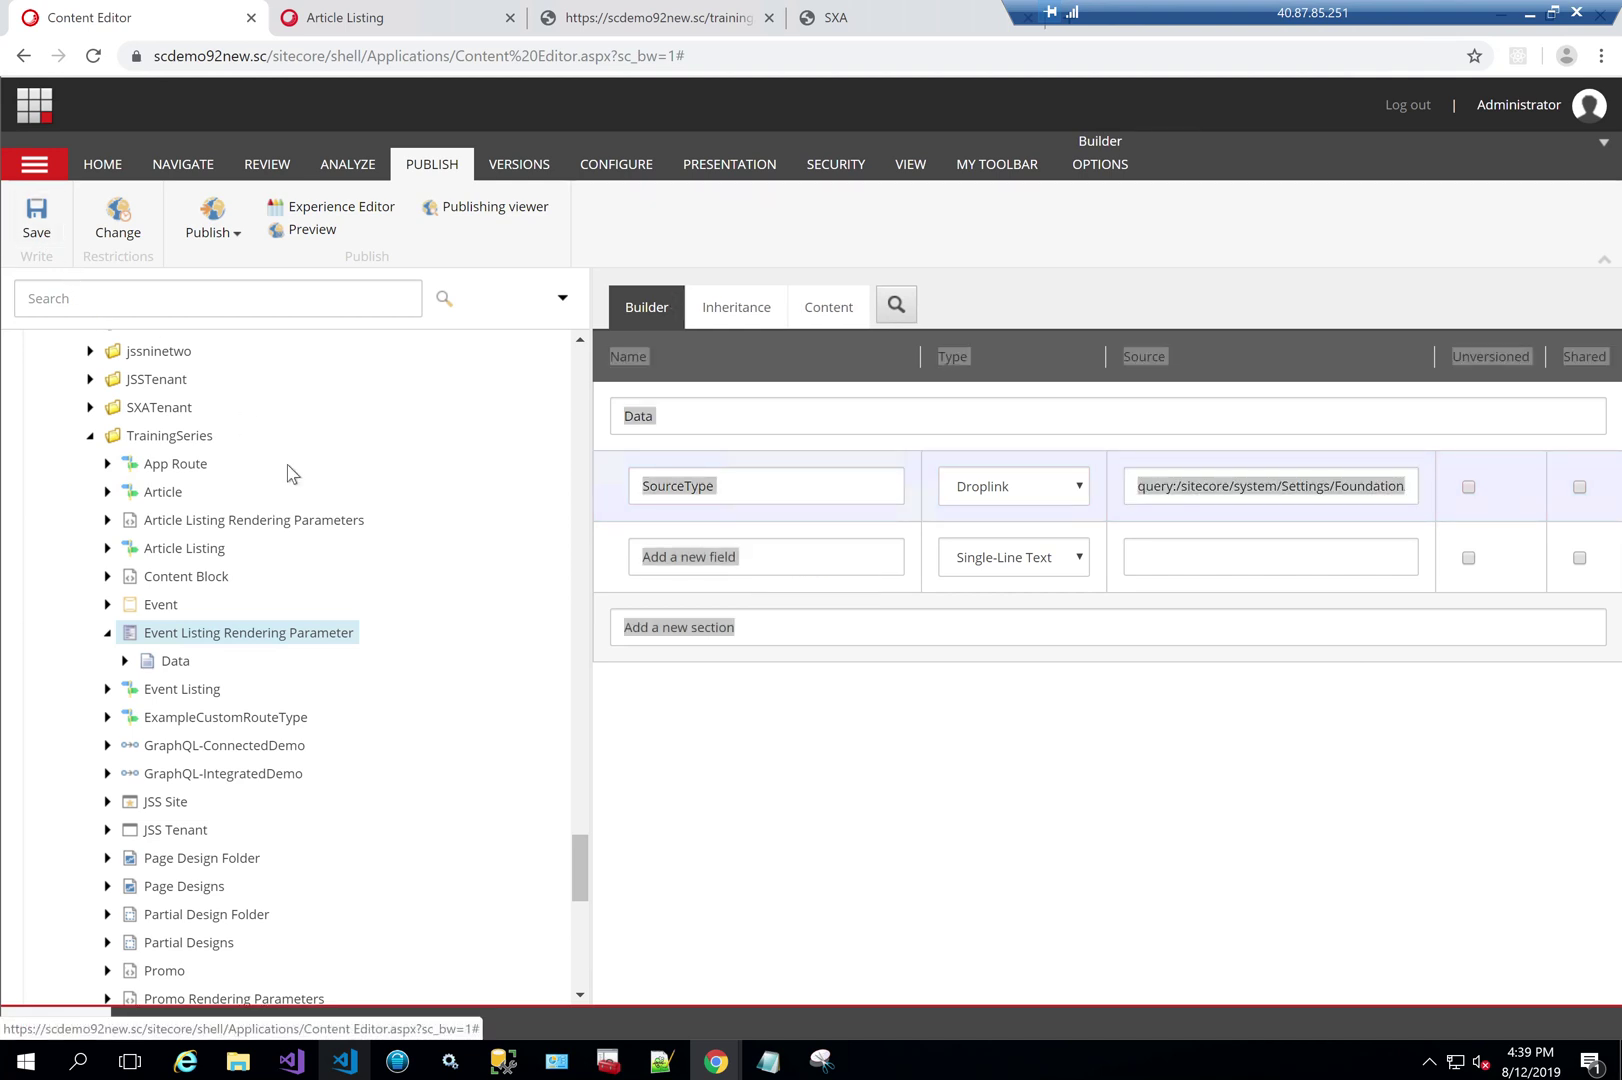
scroll(290, 471, "up", 6)
scroll(290, 471, "up", 20)
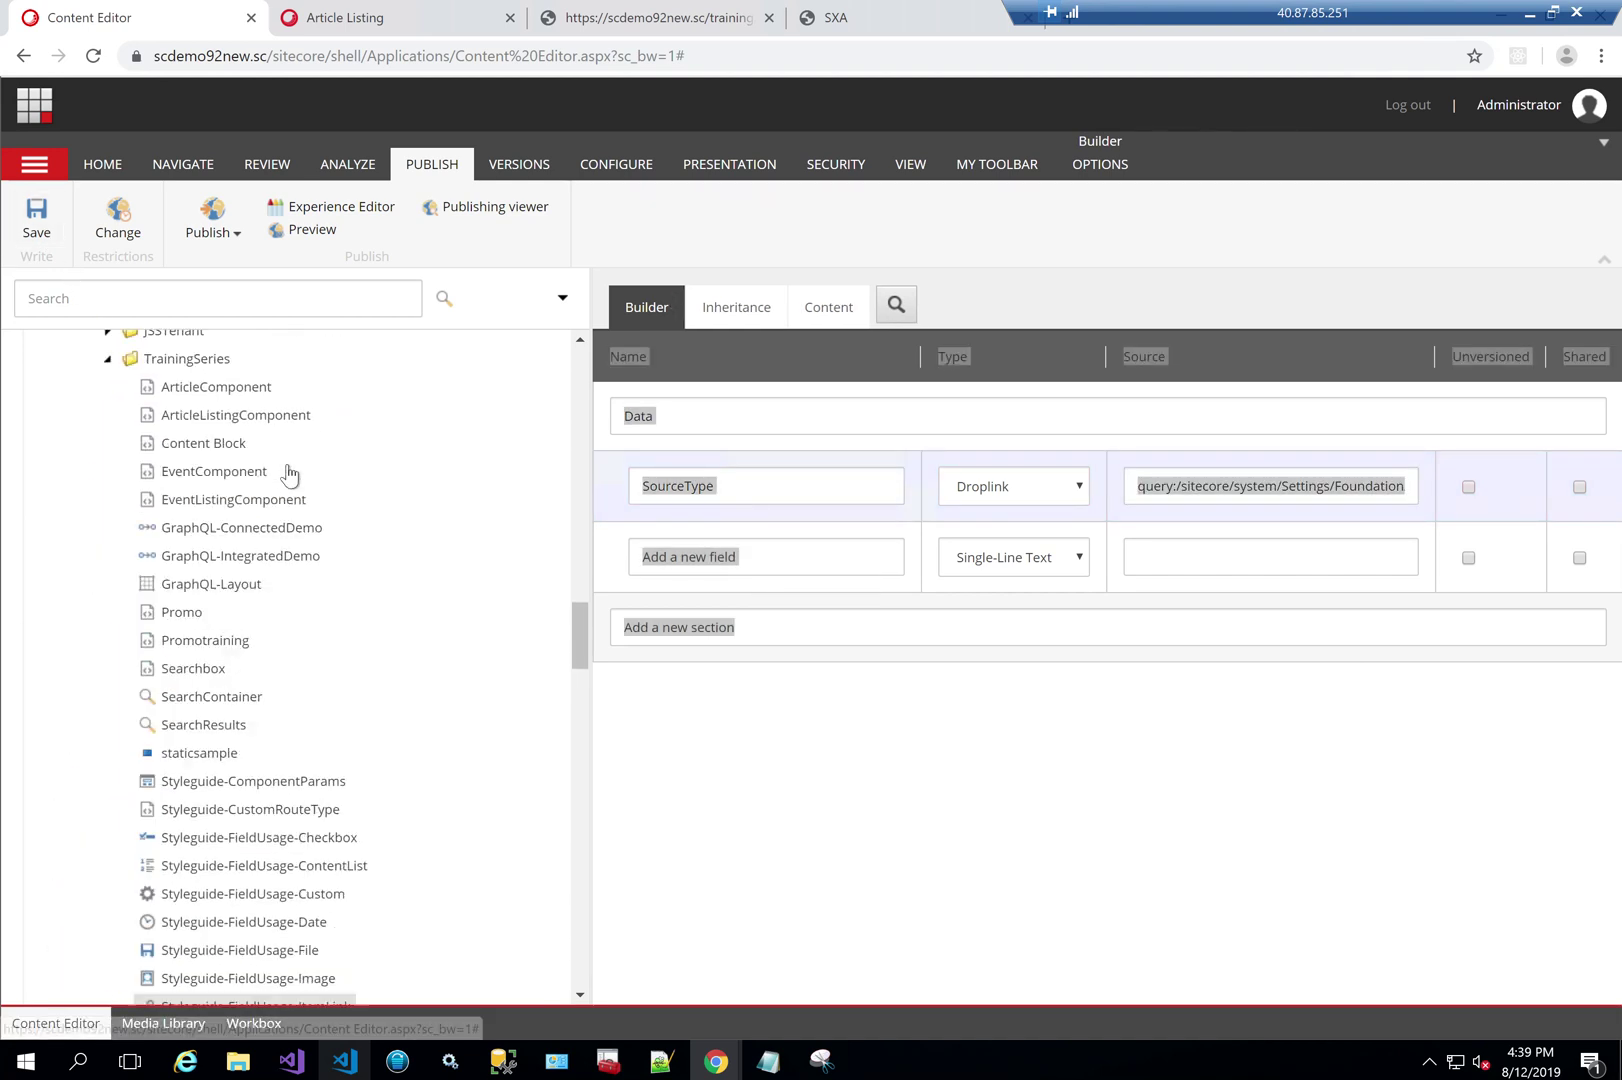
scroll(288, 473, "up", 1)
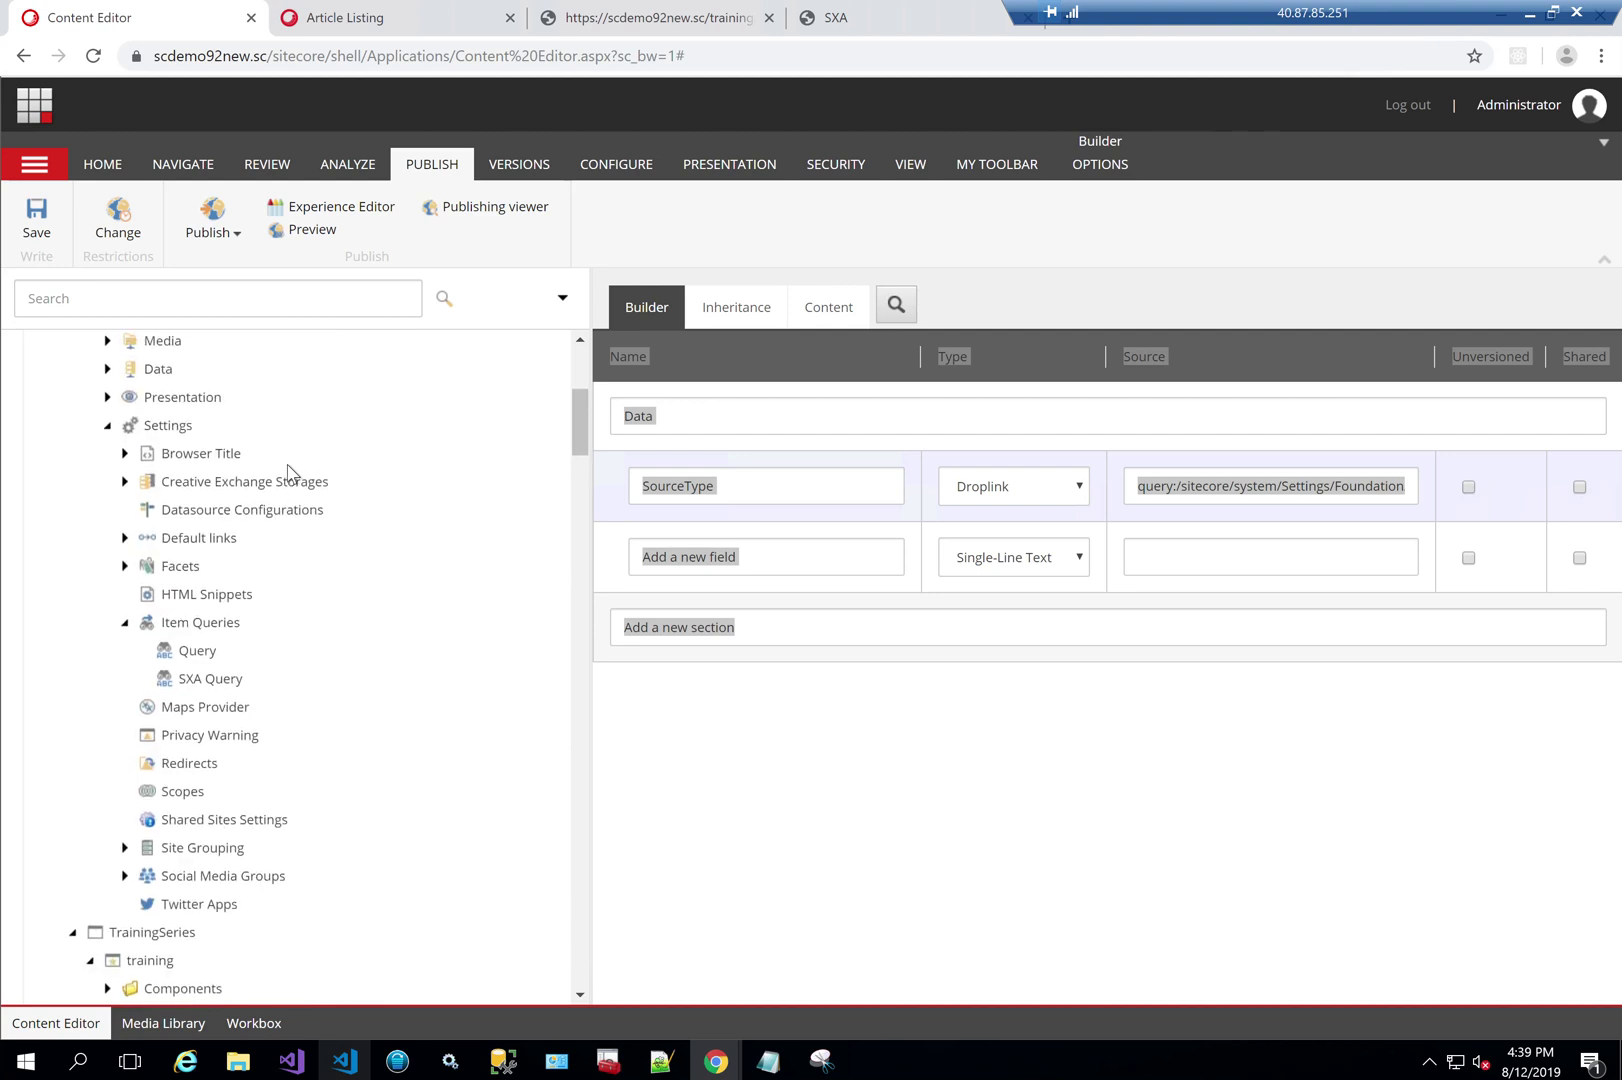
Step: Delete the Item Queries folder and its query from the TrainingSeries training site's Settings, leaving the existing links in place
scroll(170, 481, "down", 4)
scroll(224, 605, "down", 4)
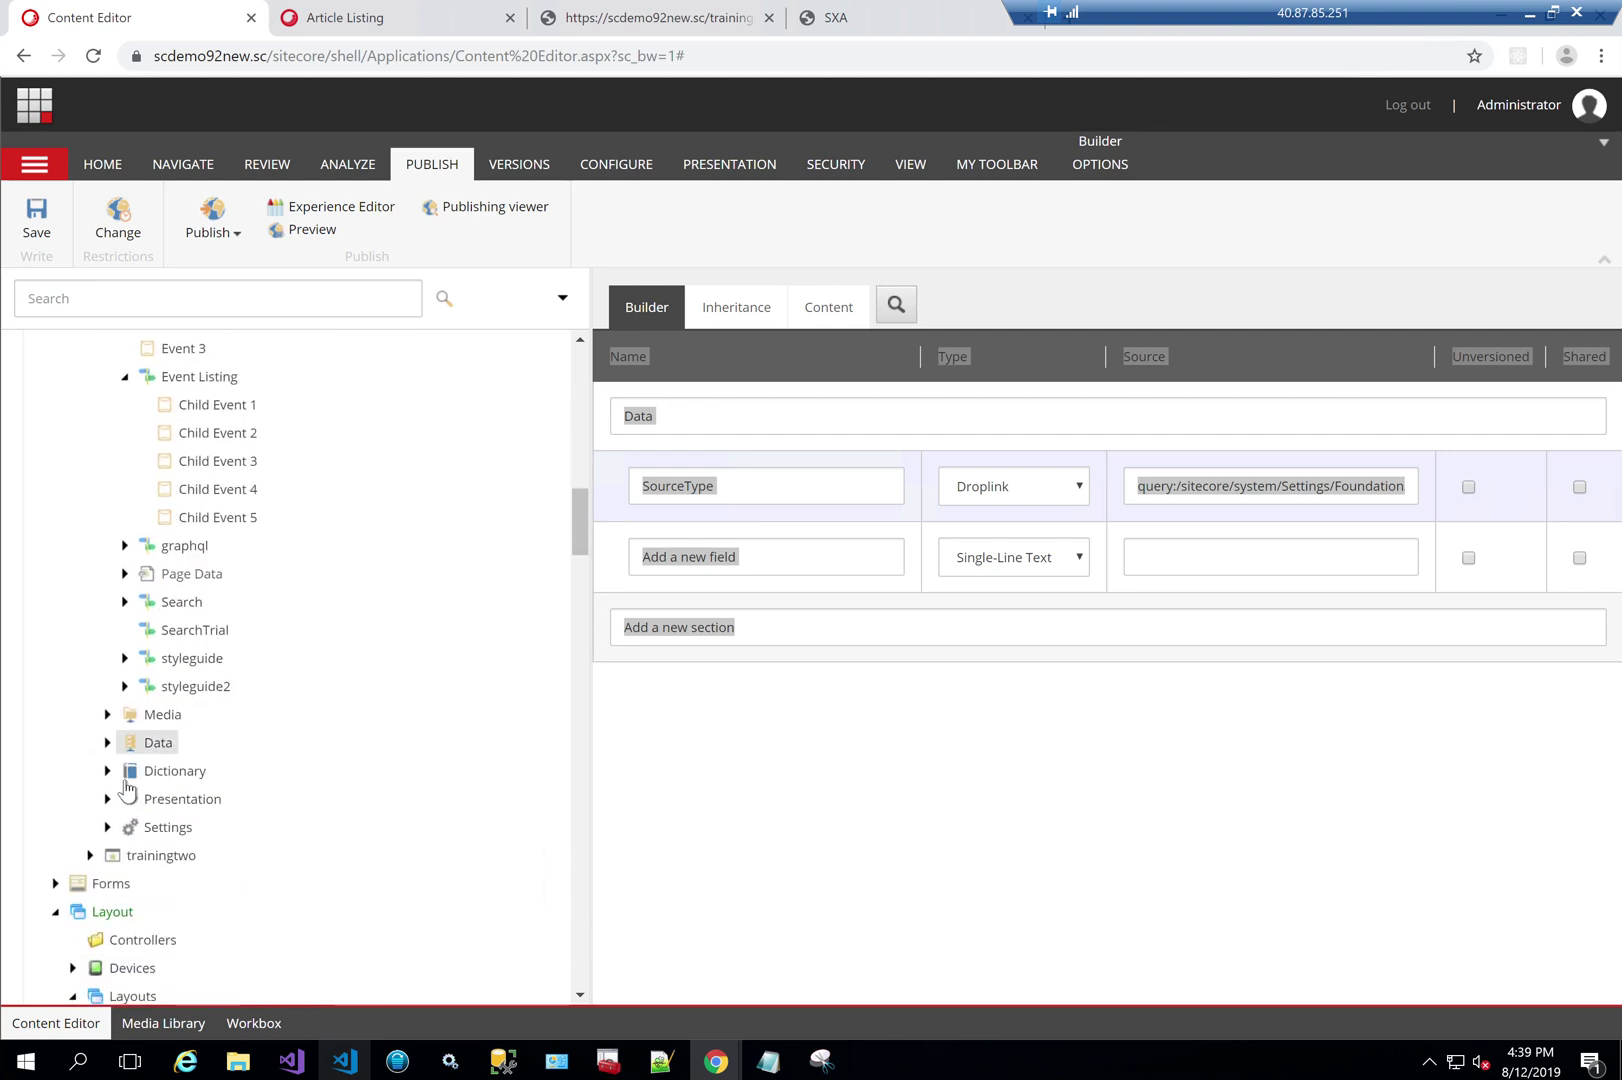
left_click(108, 827)
scroll(232, 688, "down", 2)
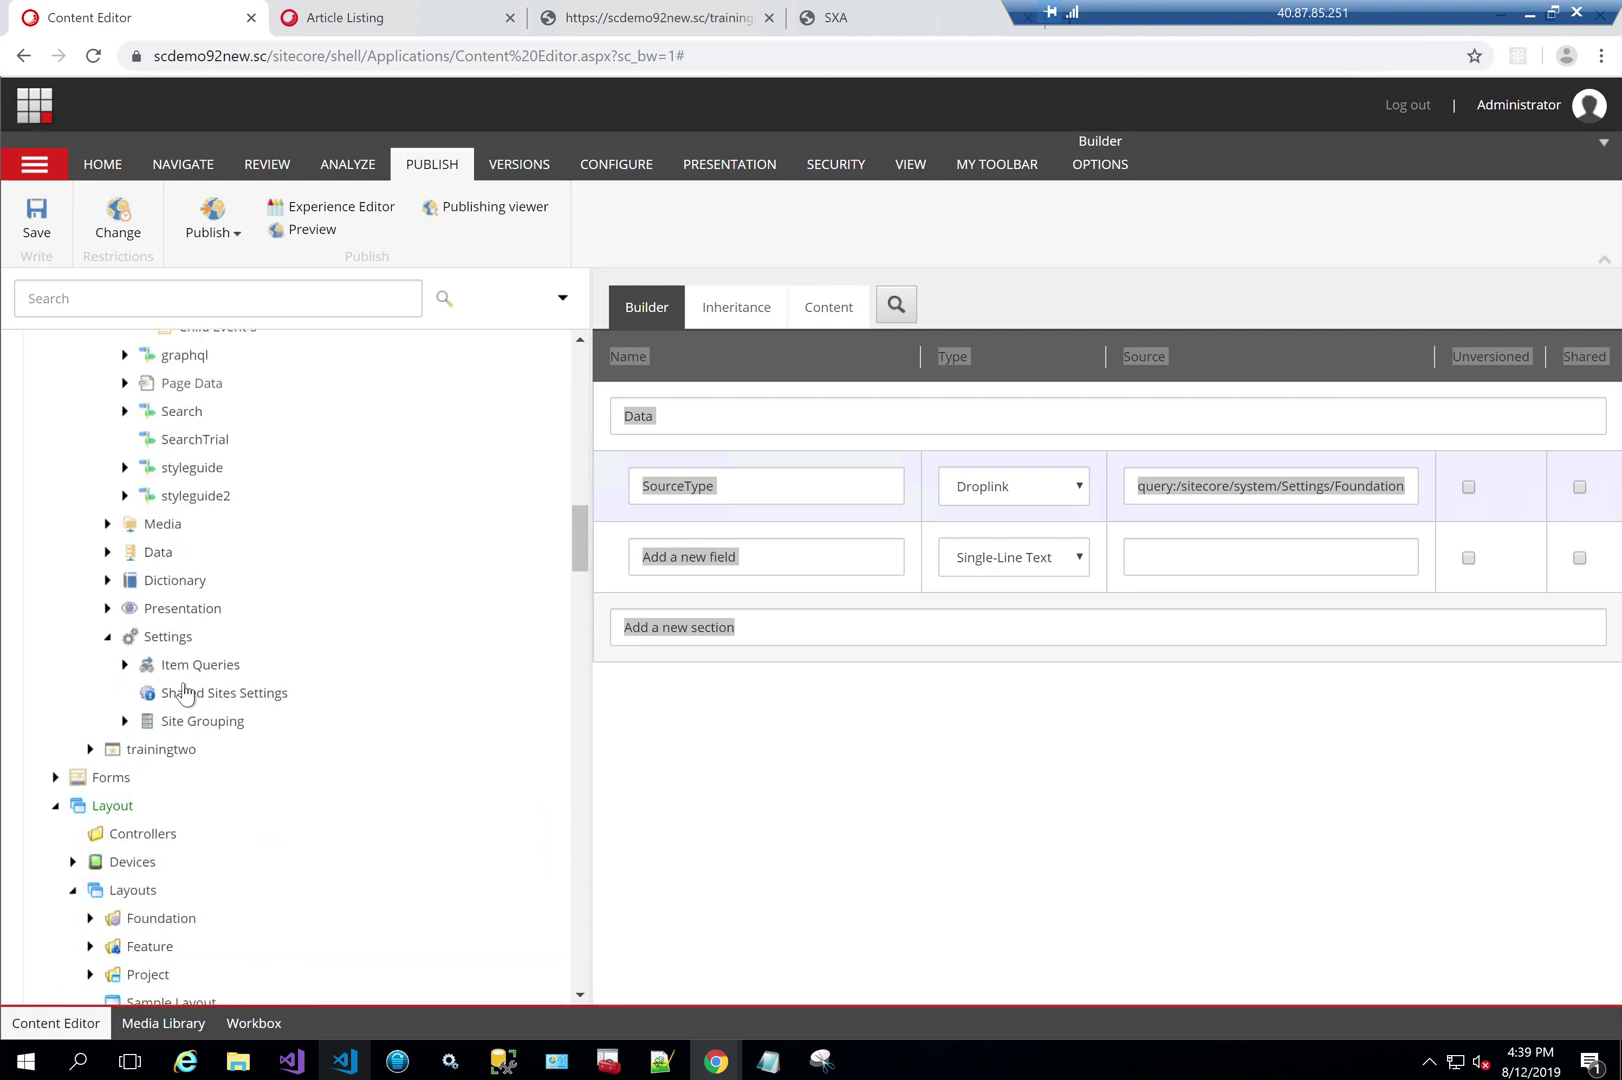
left_click(124, 665)
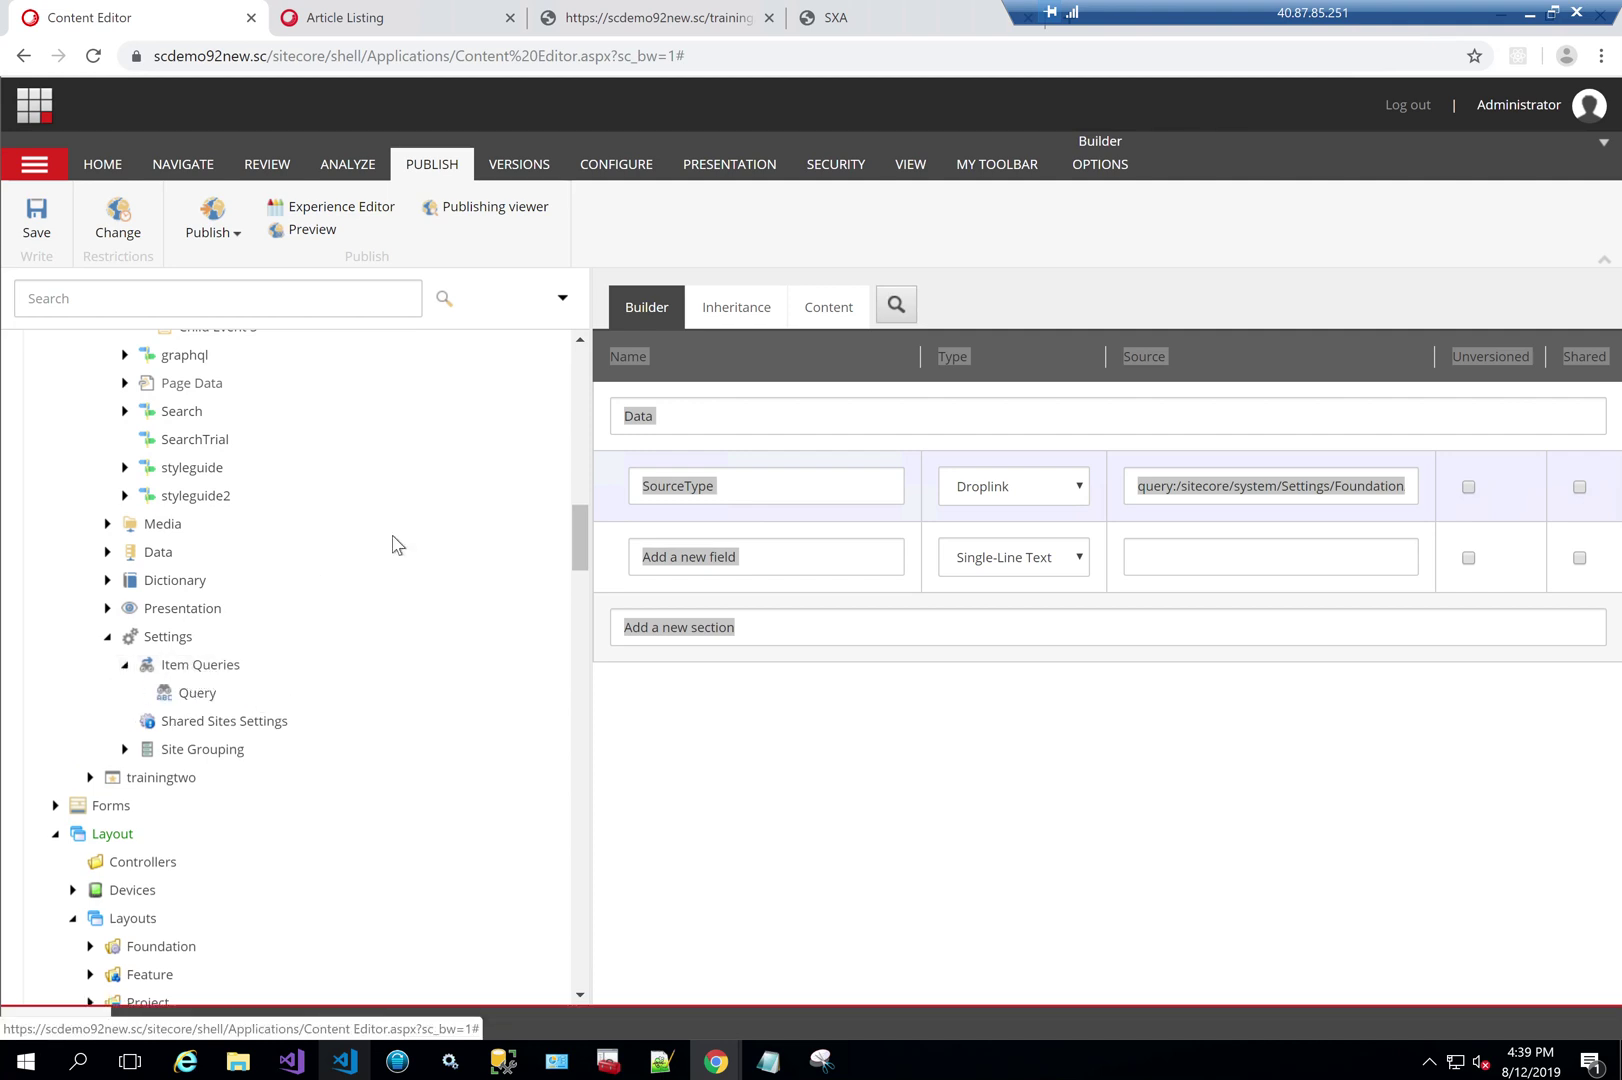
scroll(395, 543, "up", 5)
scroll(397, 545, "down", 6)
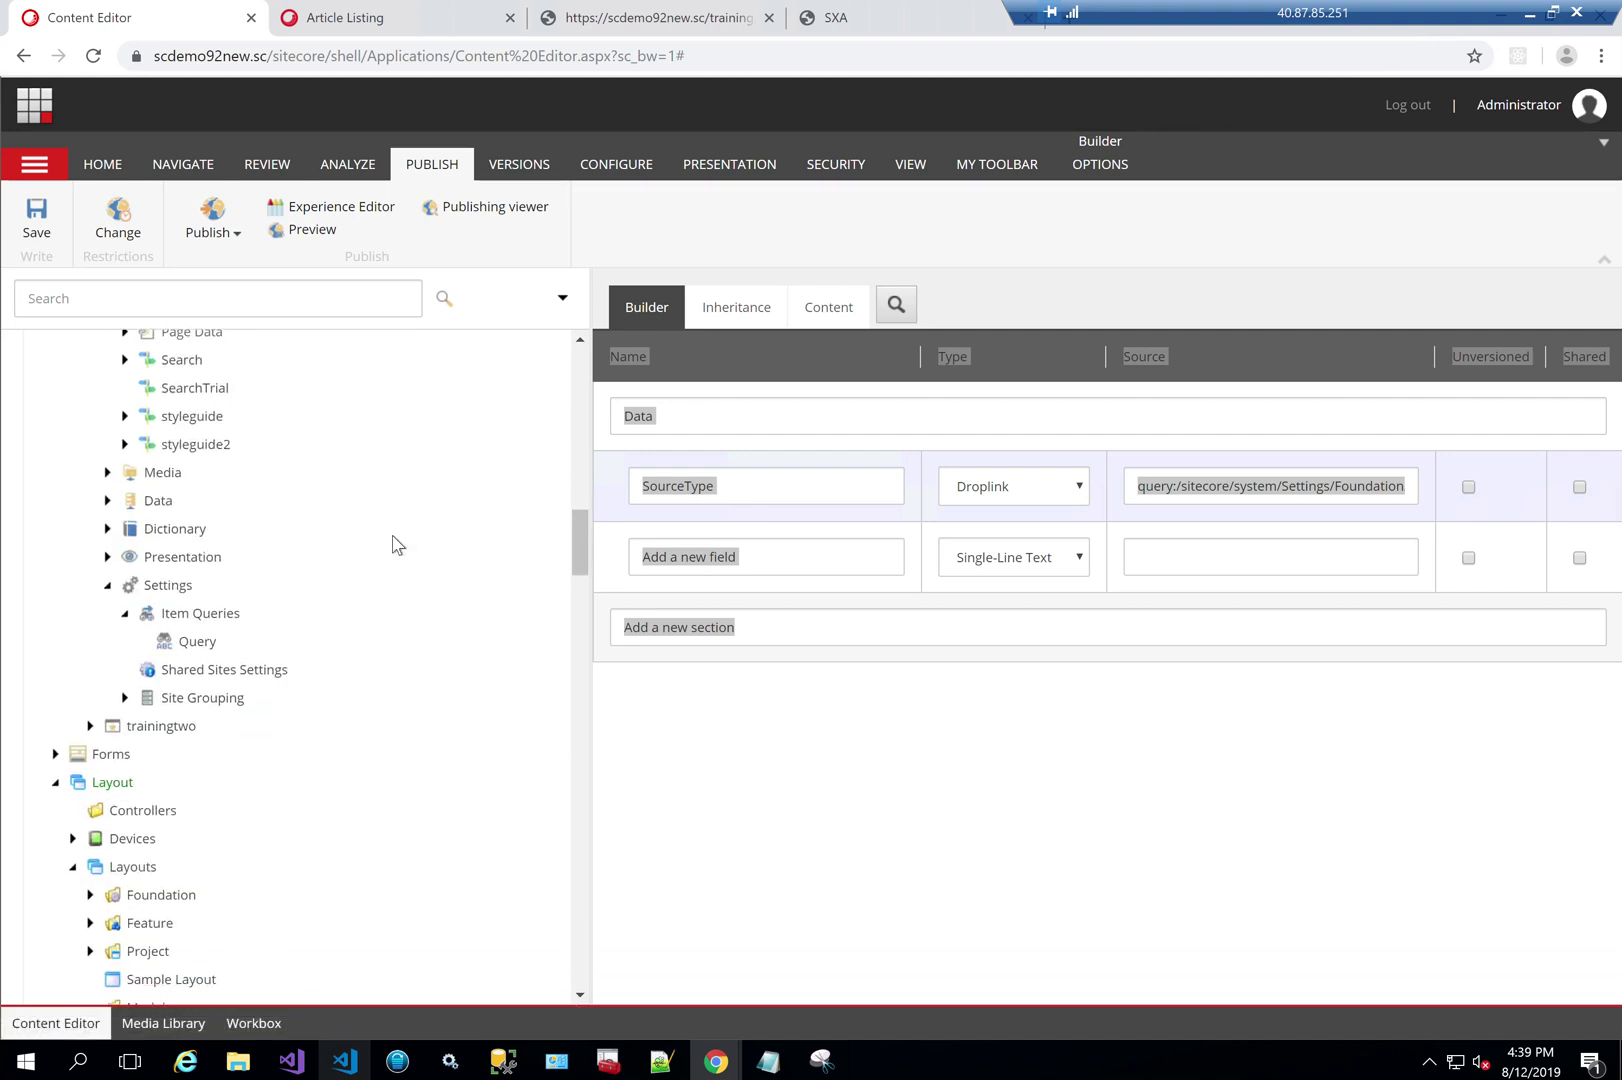
right_click(205, 620)
left_click(309, 731)
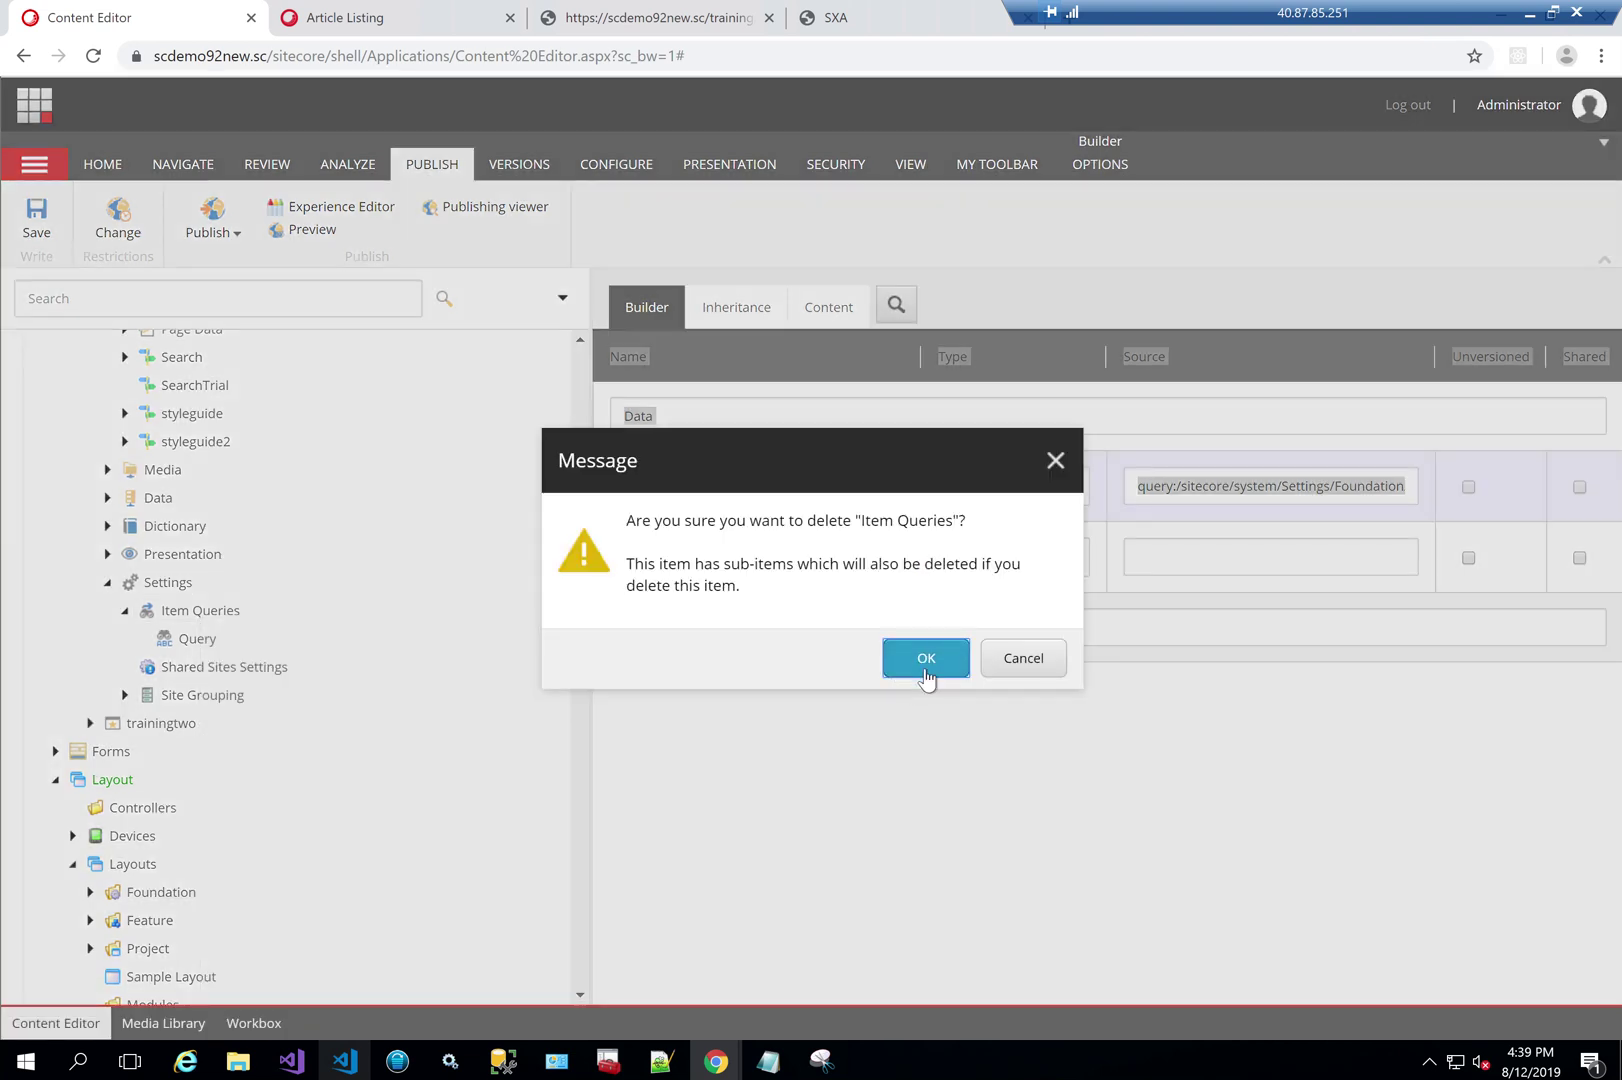
left_click(926, 660)
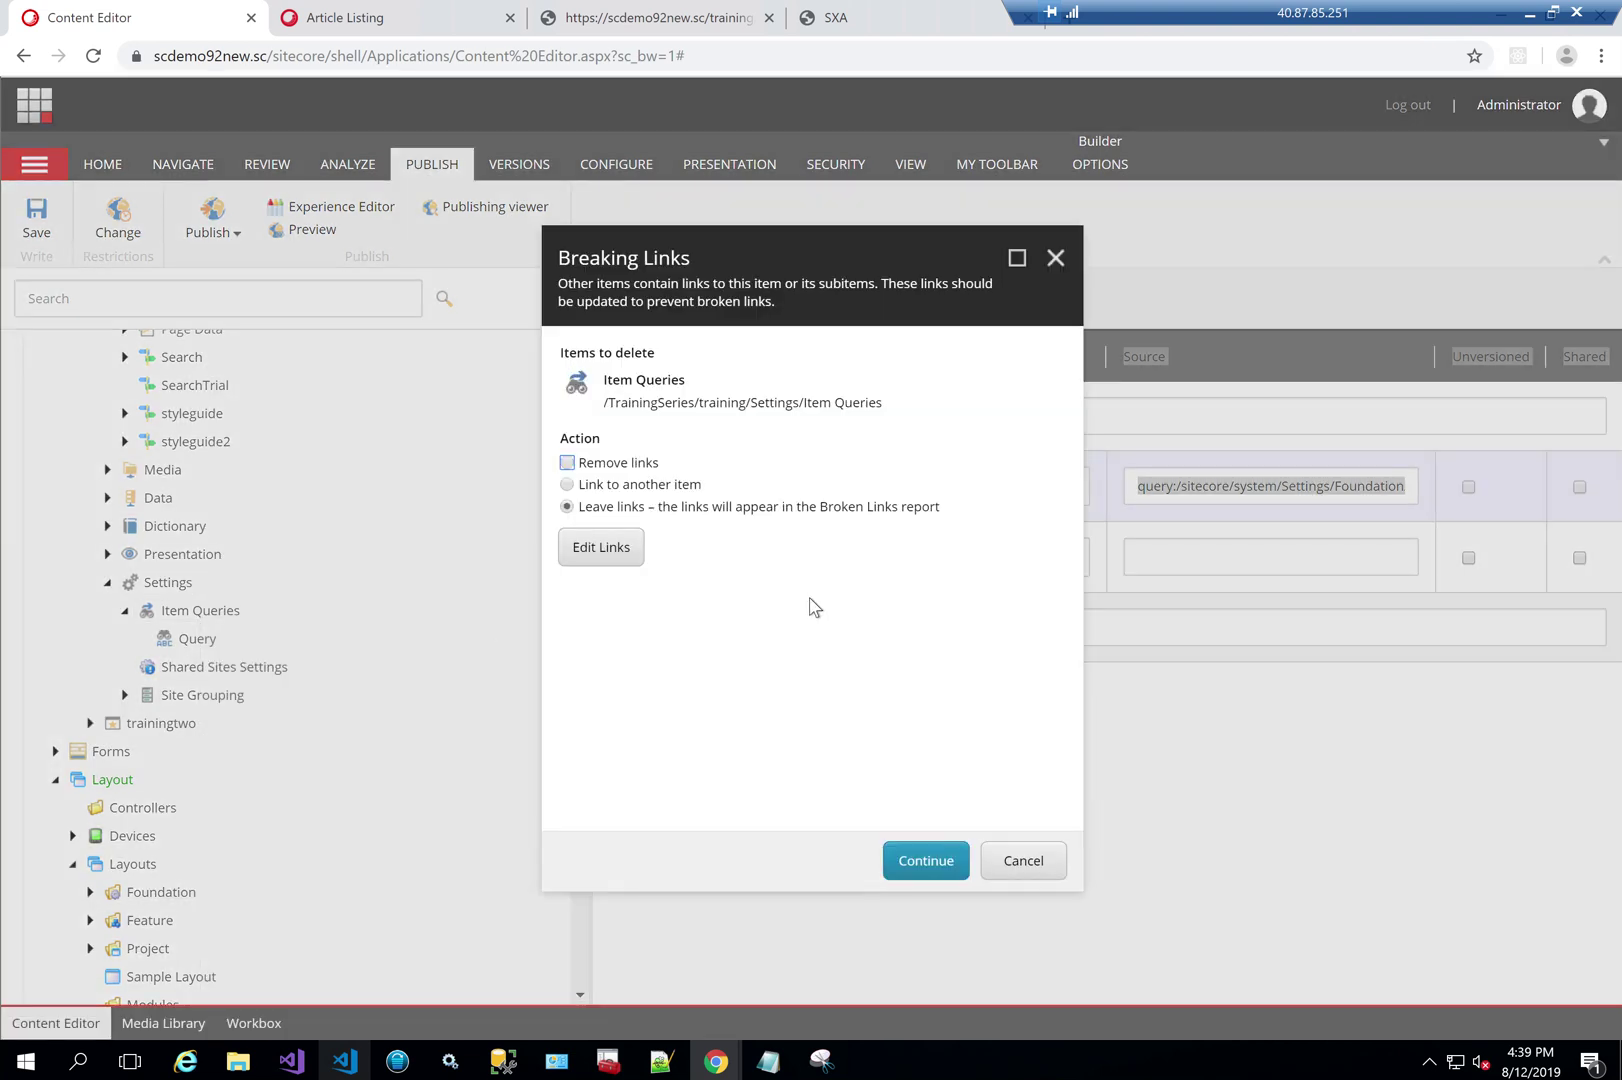
left_click(922, 860)
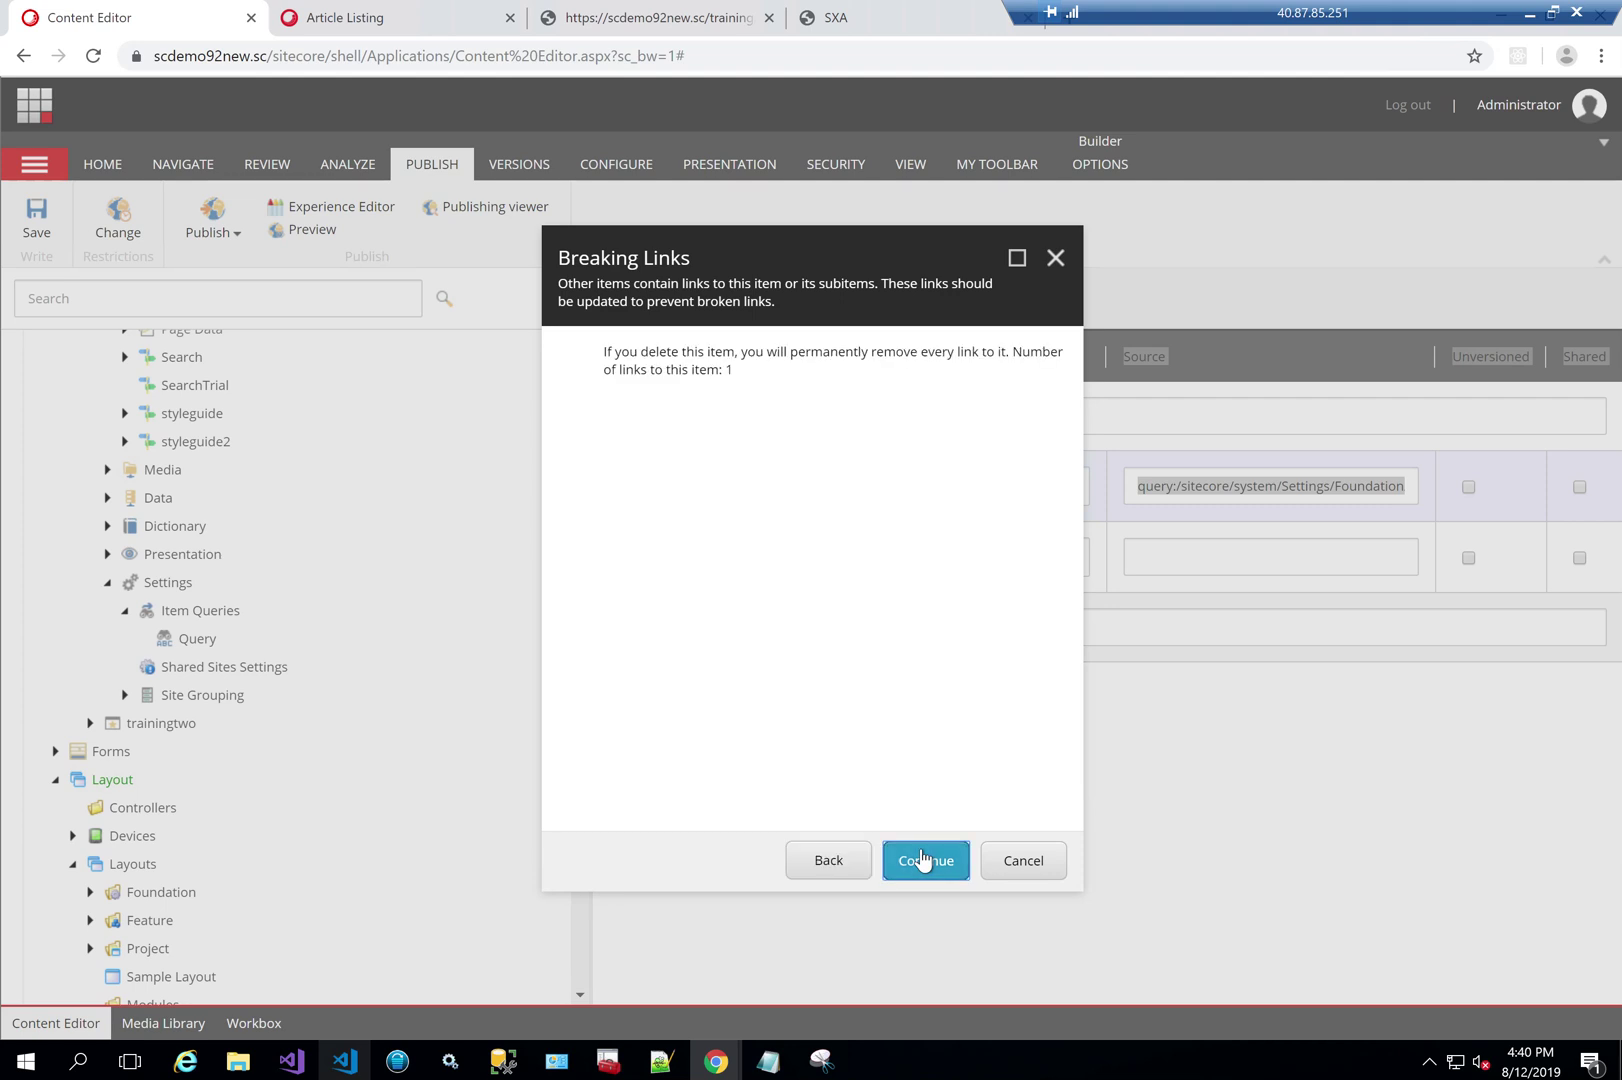
left_click(922, 858)
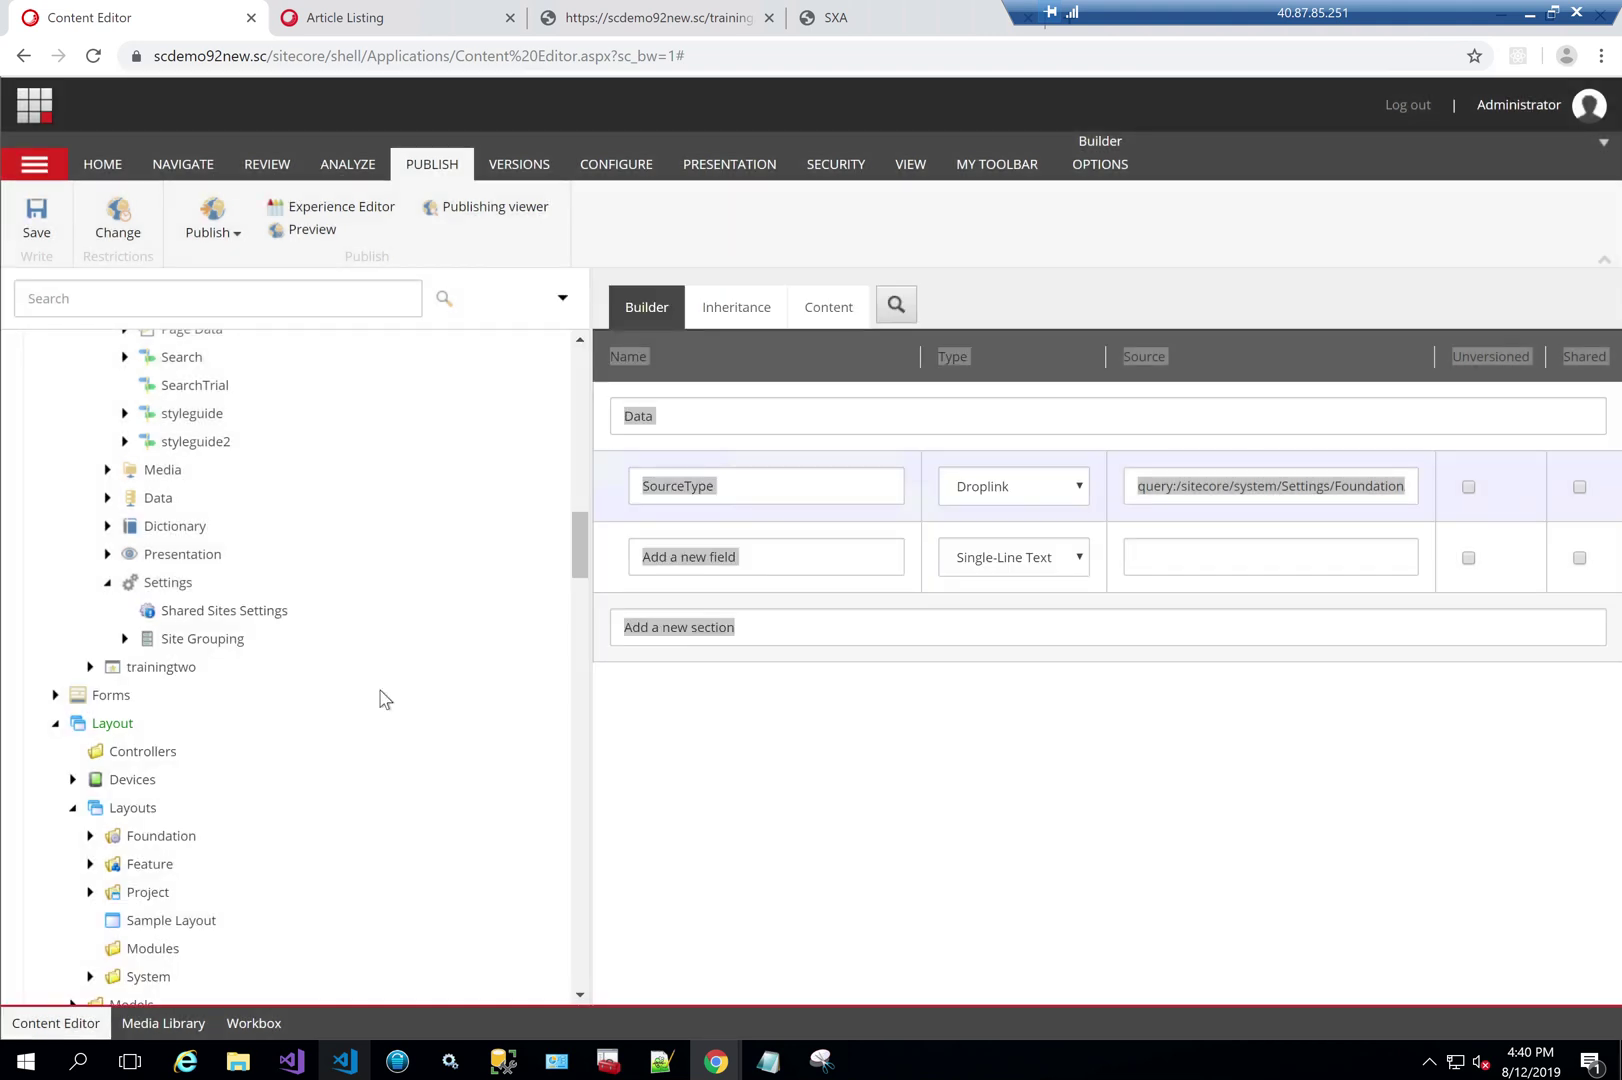
Step: Copy the SXA site's Item Queries folder to /sitecore/content/TrainingSeries/training/Settings
scroll(380, 697, "up", 10)
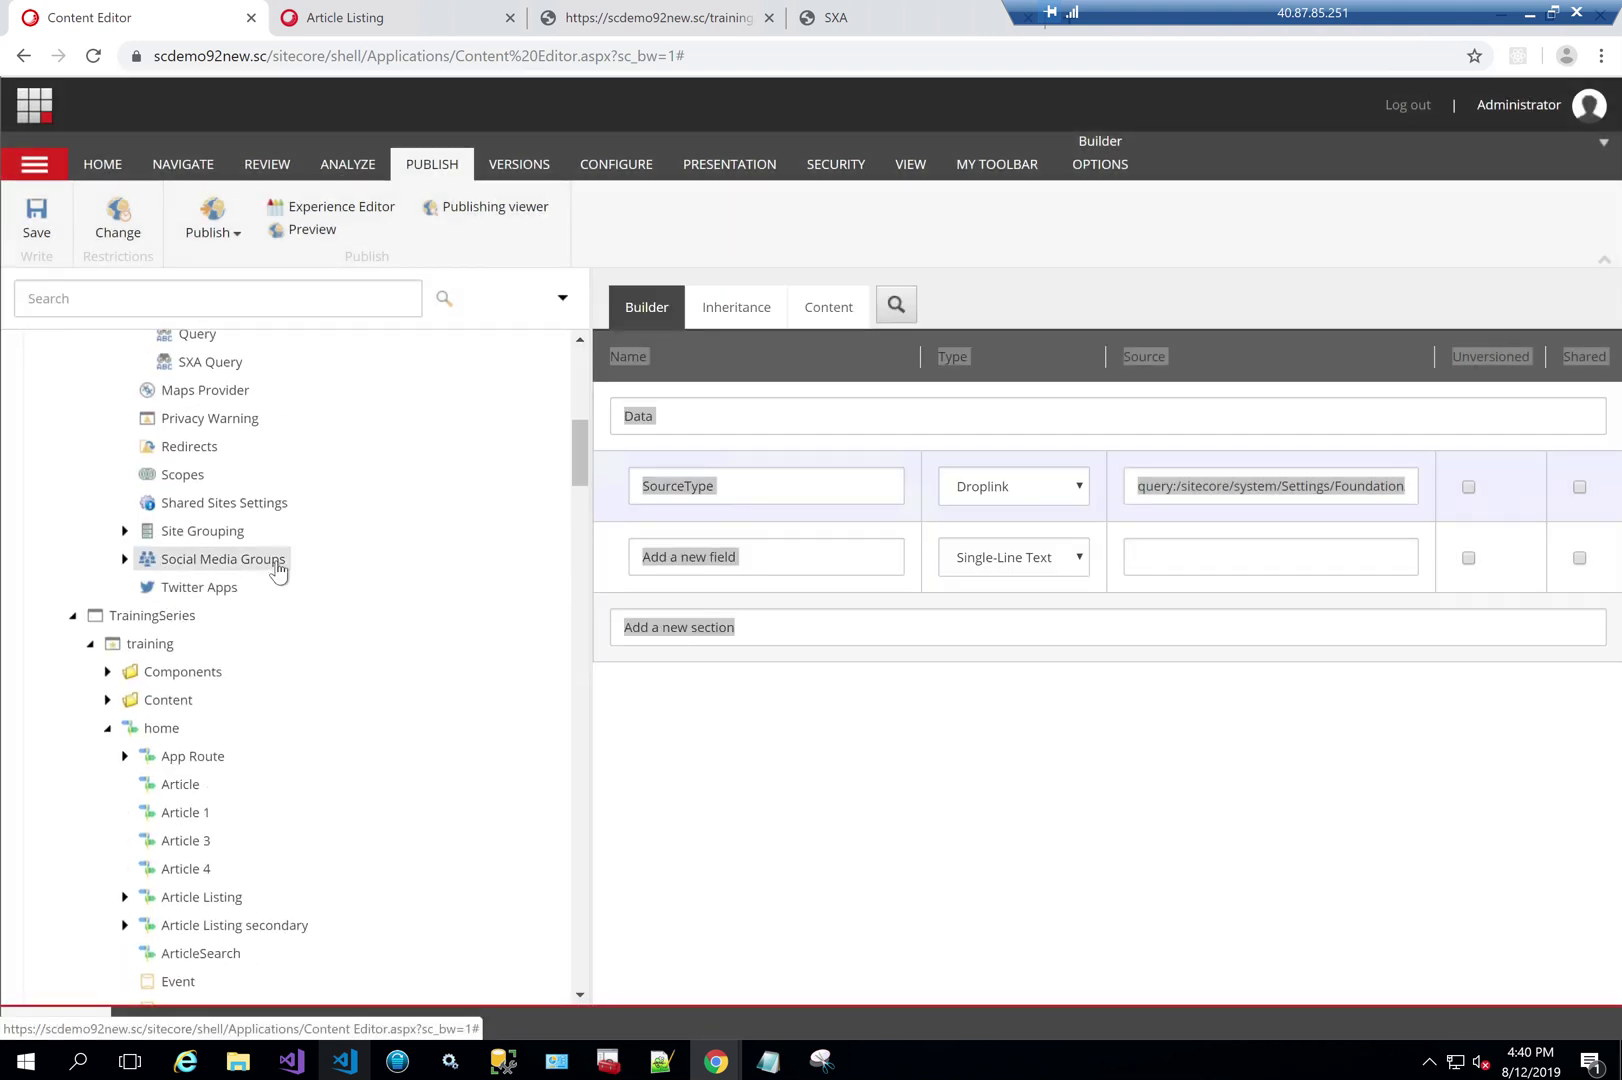
scroll(270, 570, "up", 3)
right_click(196, 550)
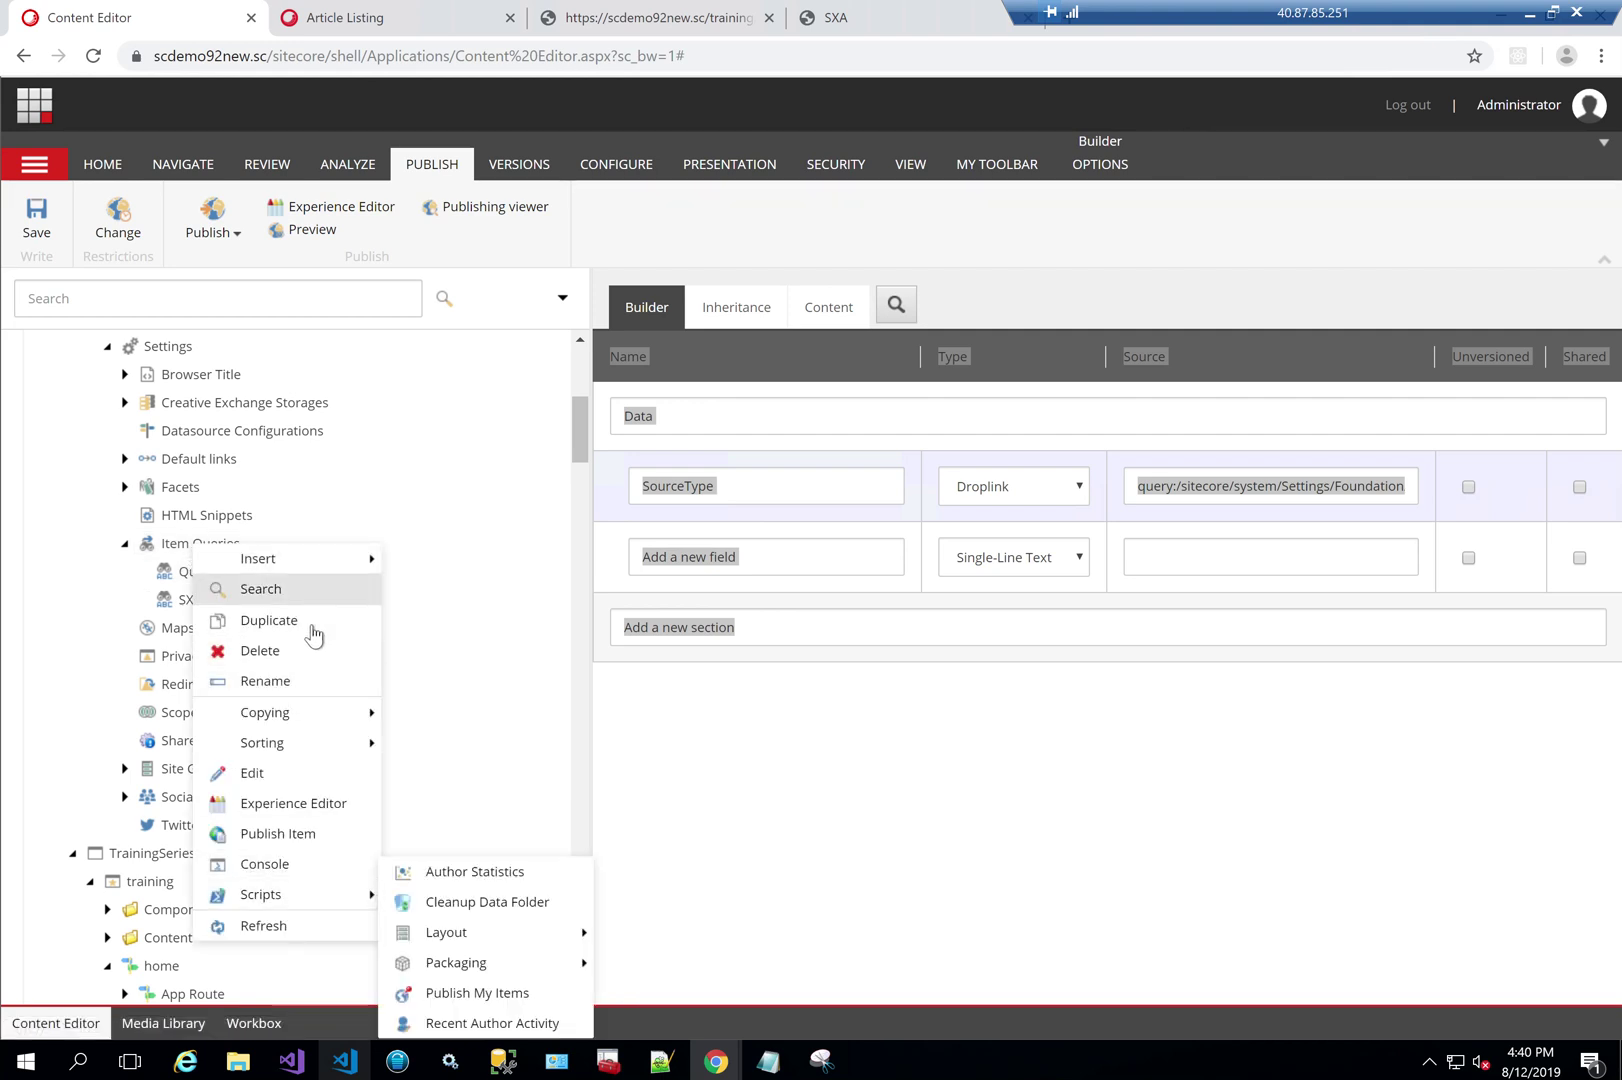
mouse_move(324, 712)
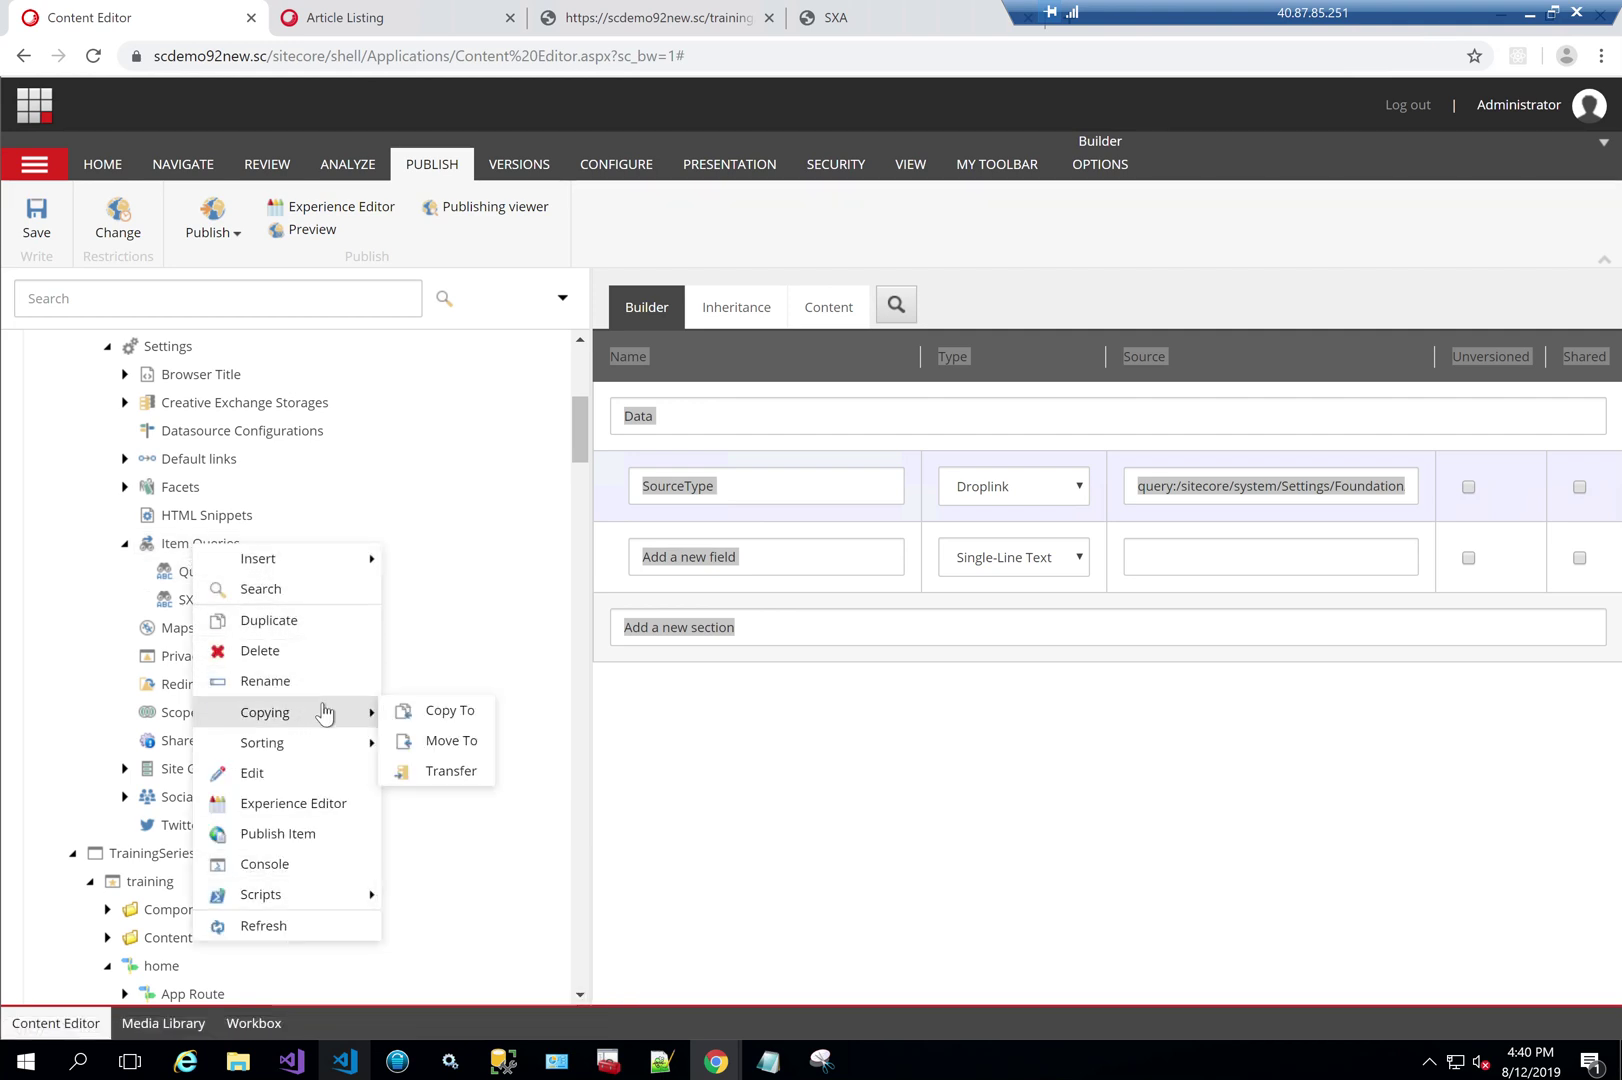
left_click(441, 712)
scroll(648, 652, "down", 5)
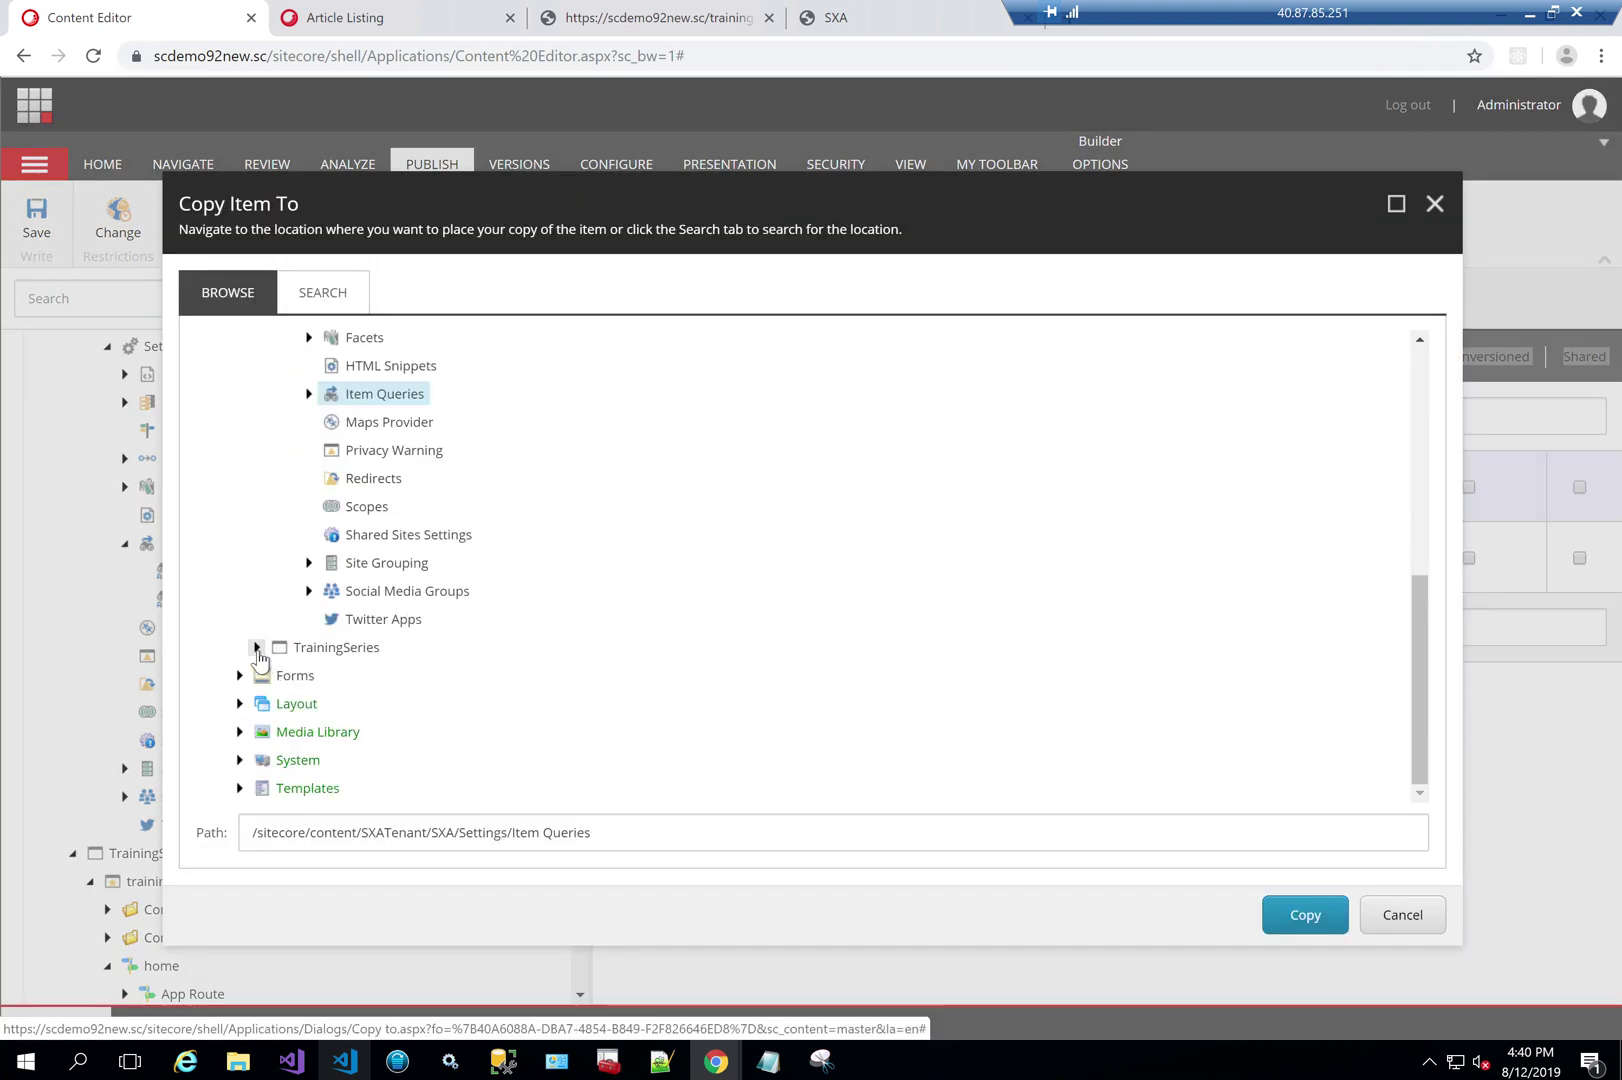
left_click(256, 647)
scroll(390, 676, "down", 1)
left_click(273, 619)
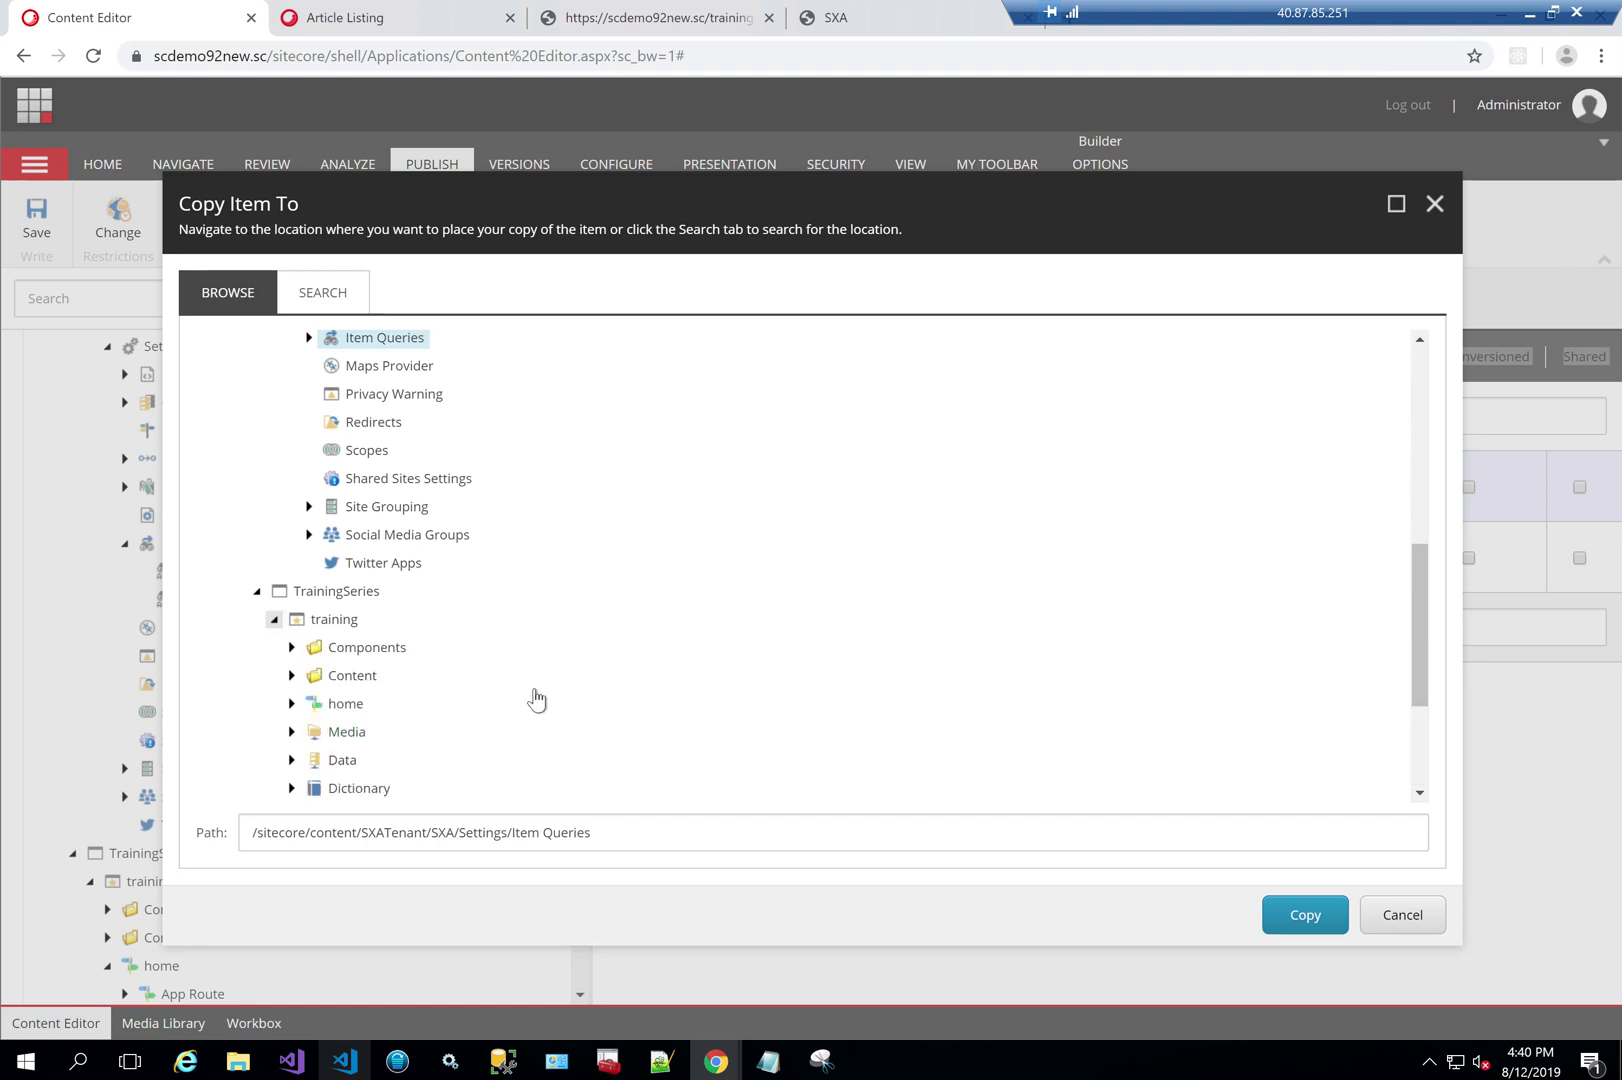
scroll(536, 699, "down", 4)
left_click(290, 620)
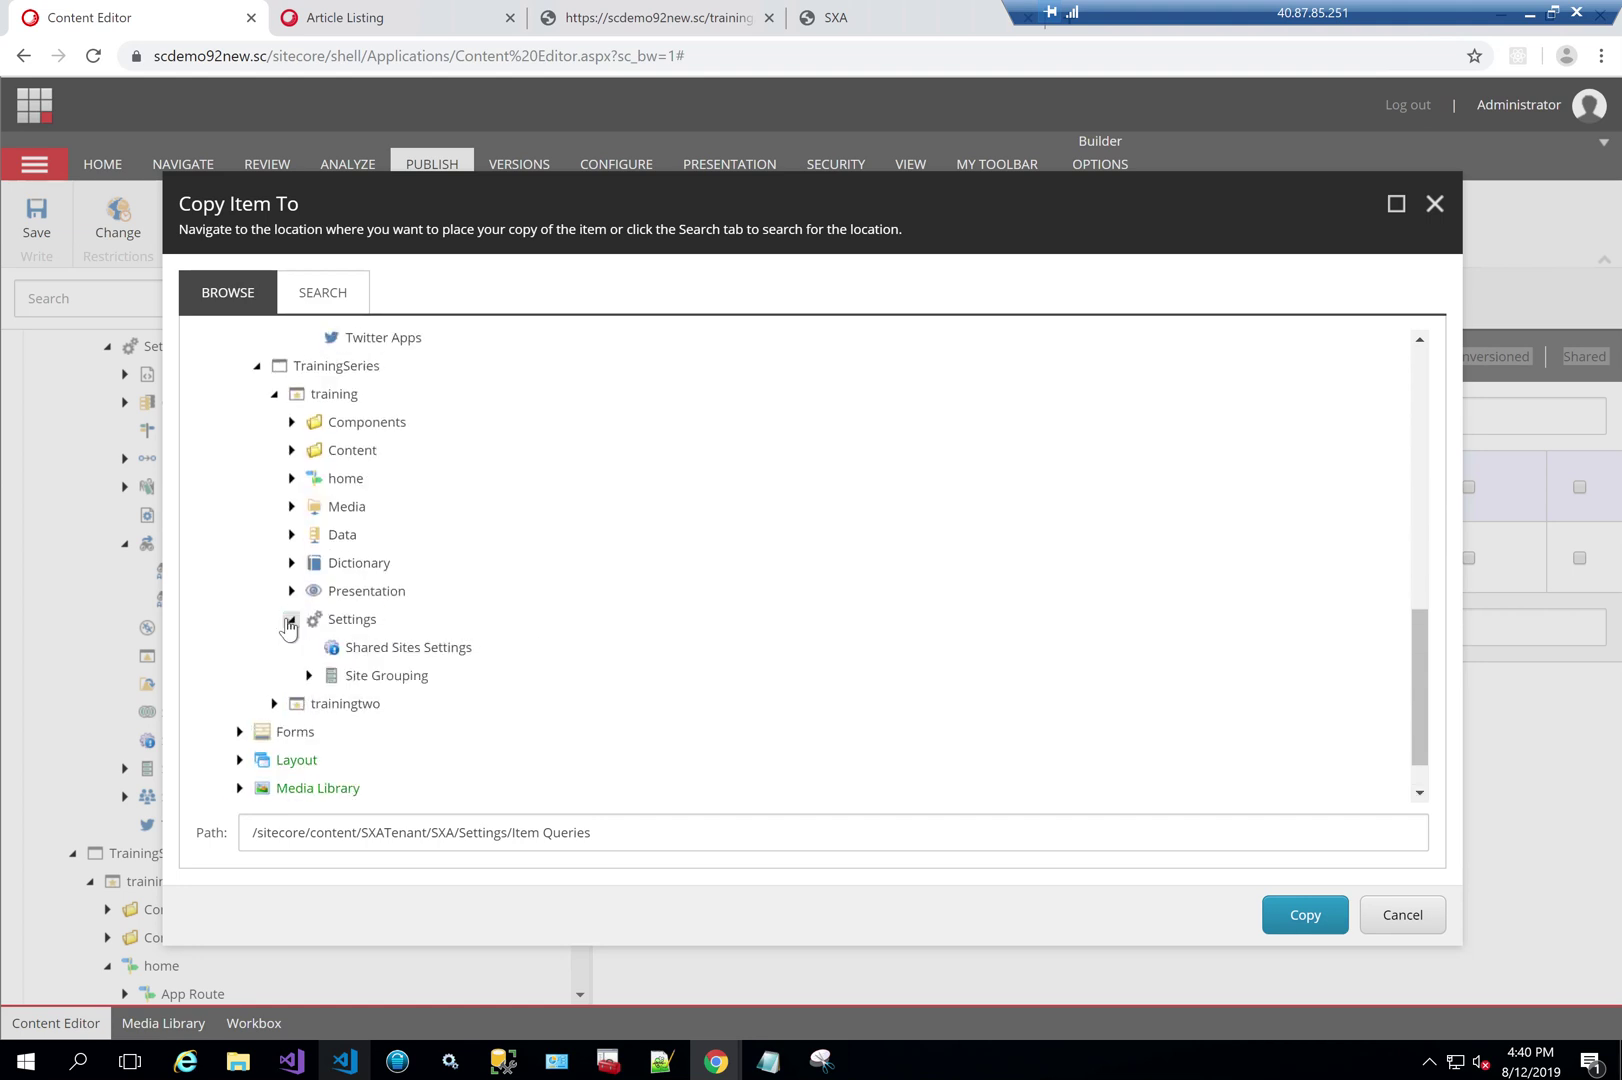
left_click(345, 622)
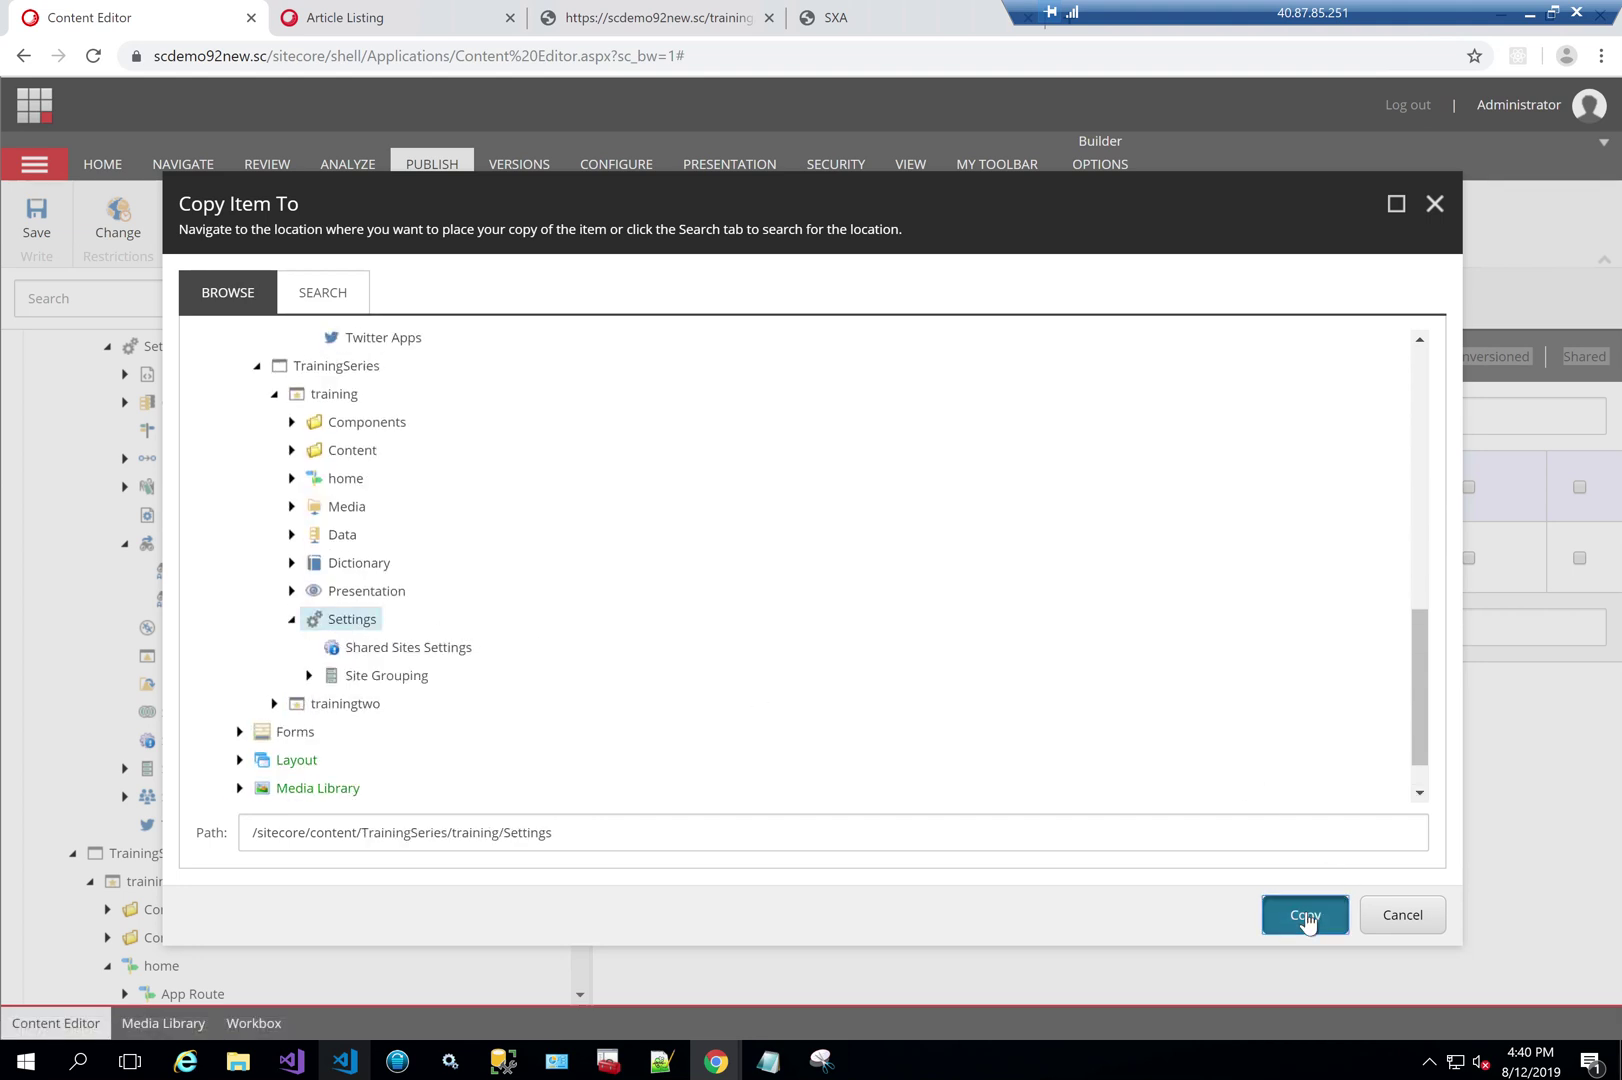
Step: Locate the copied Item Queries folder under the training site's Settings and save it
scroll(318, 740, "down", 6)
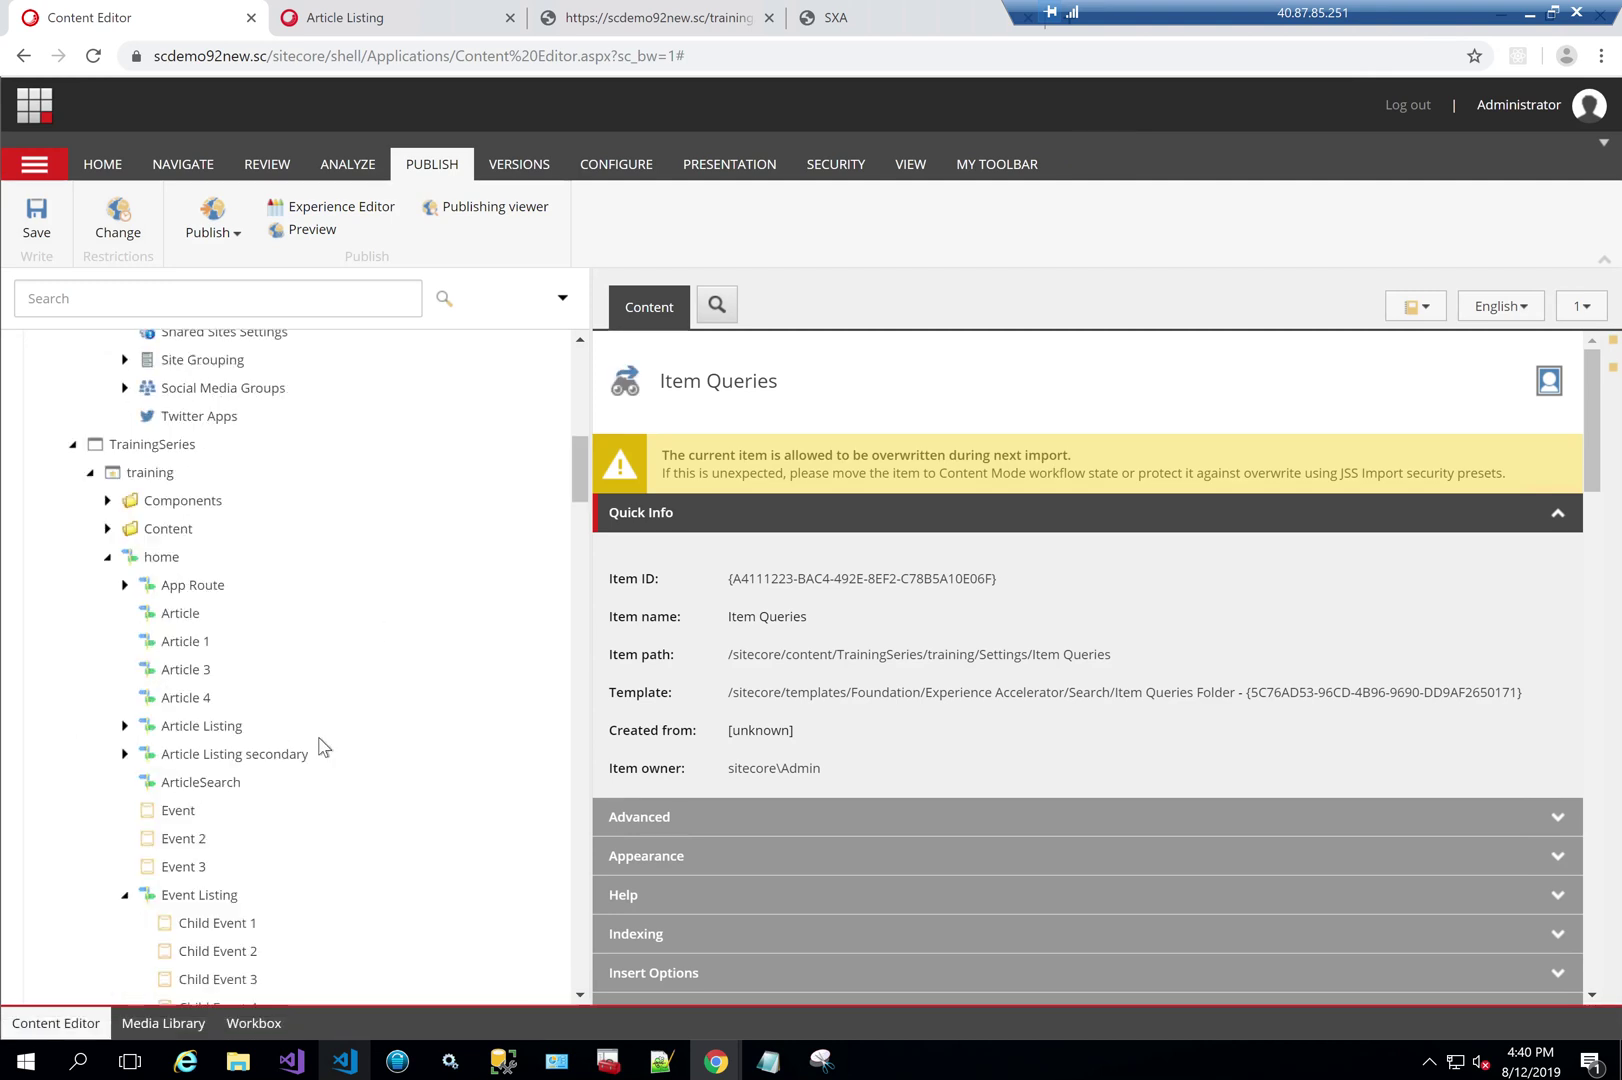
scroll(318, 745, "down", 8)
left_click(36, 218)
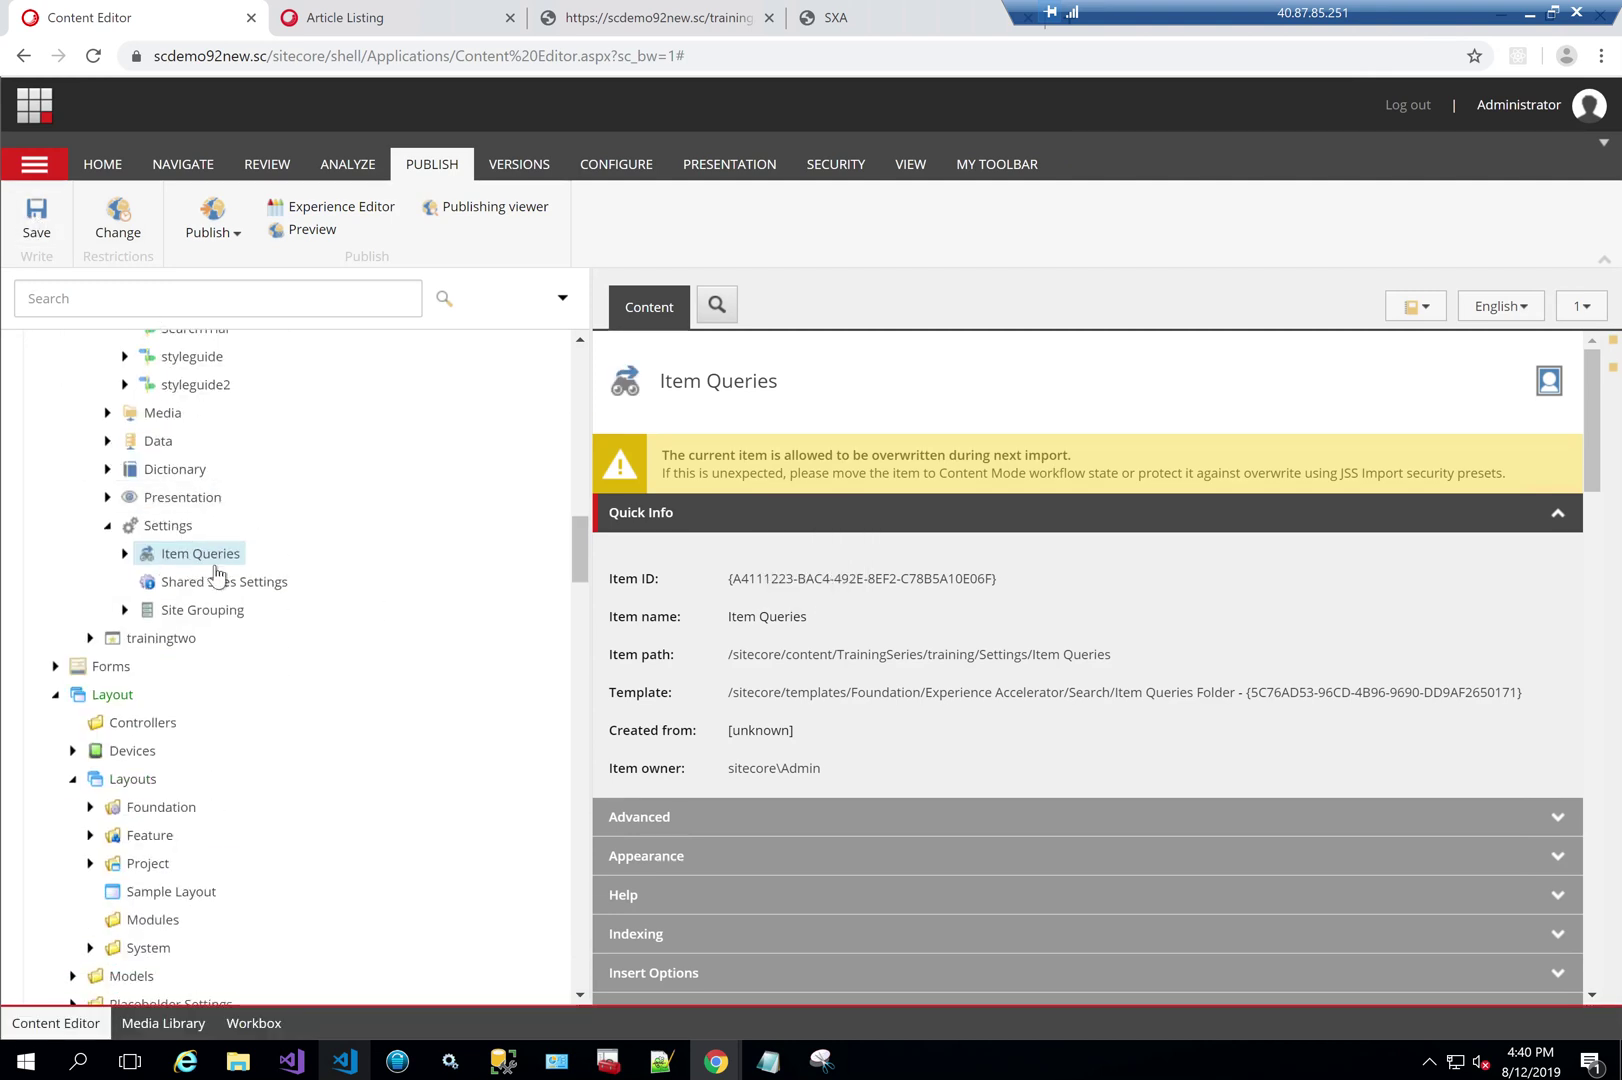
Step: Open the EventListingComponent rendering in the TrainingSeries project renderings
scroll(306, 622, "down", 8)
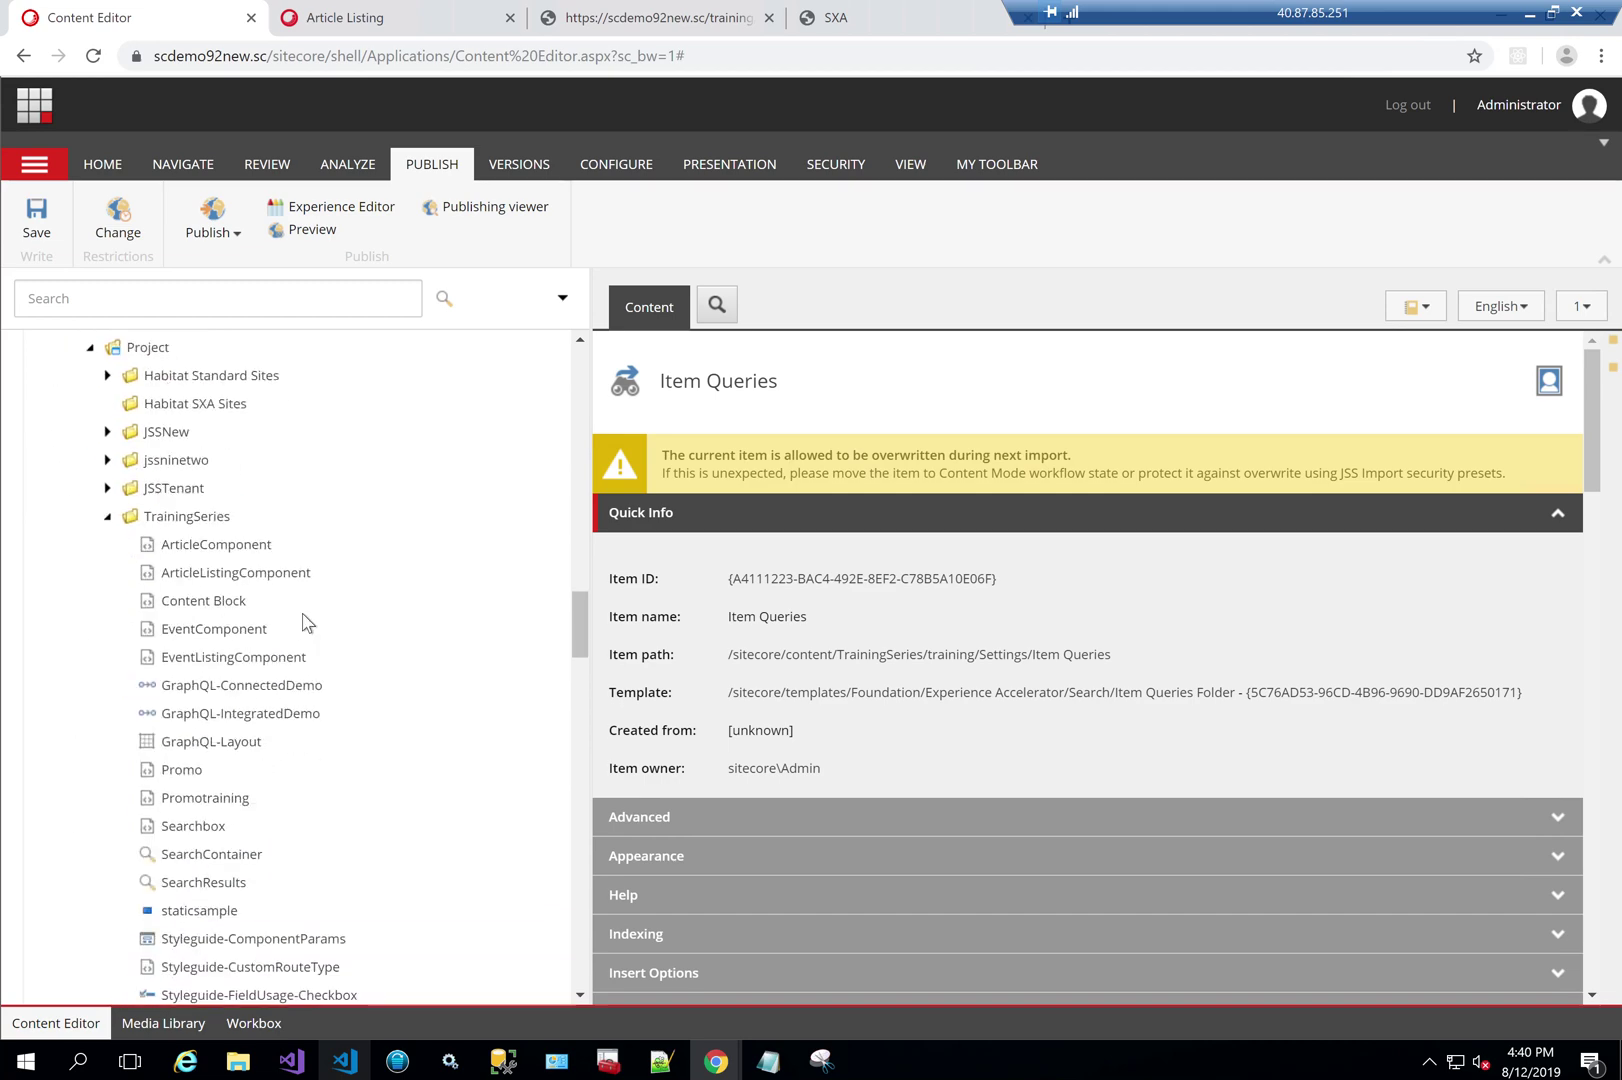
scroll(305, 622, "down", 10)
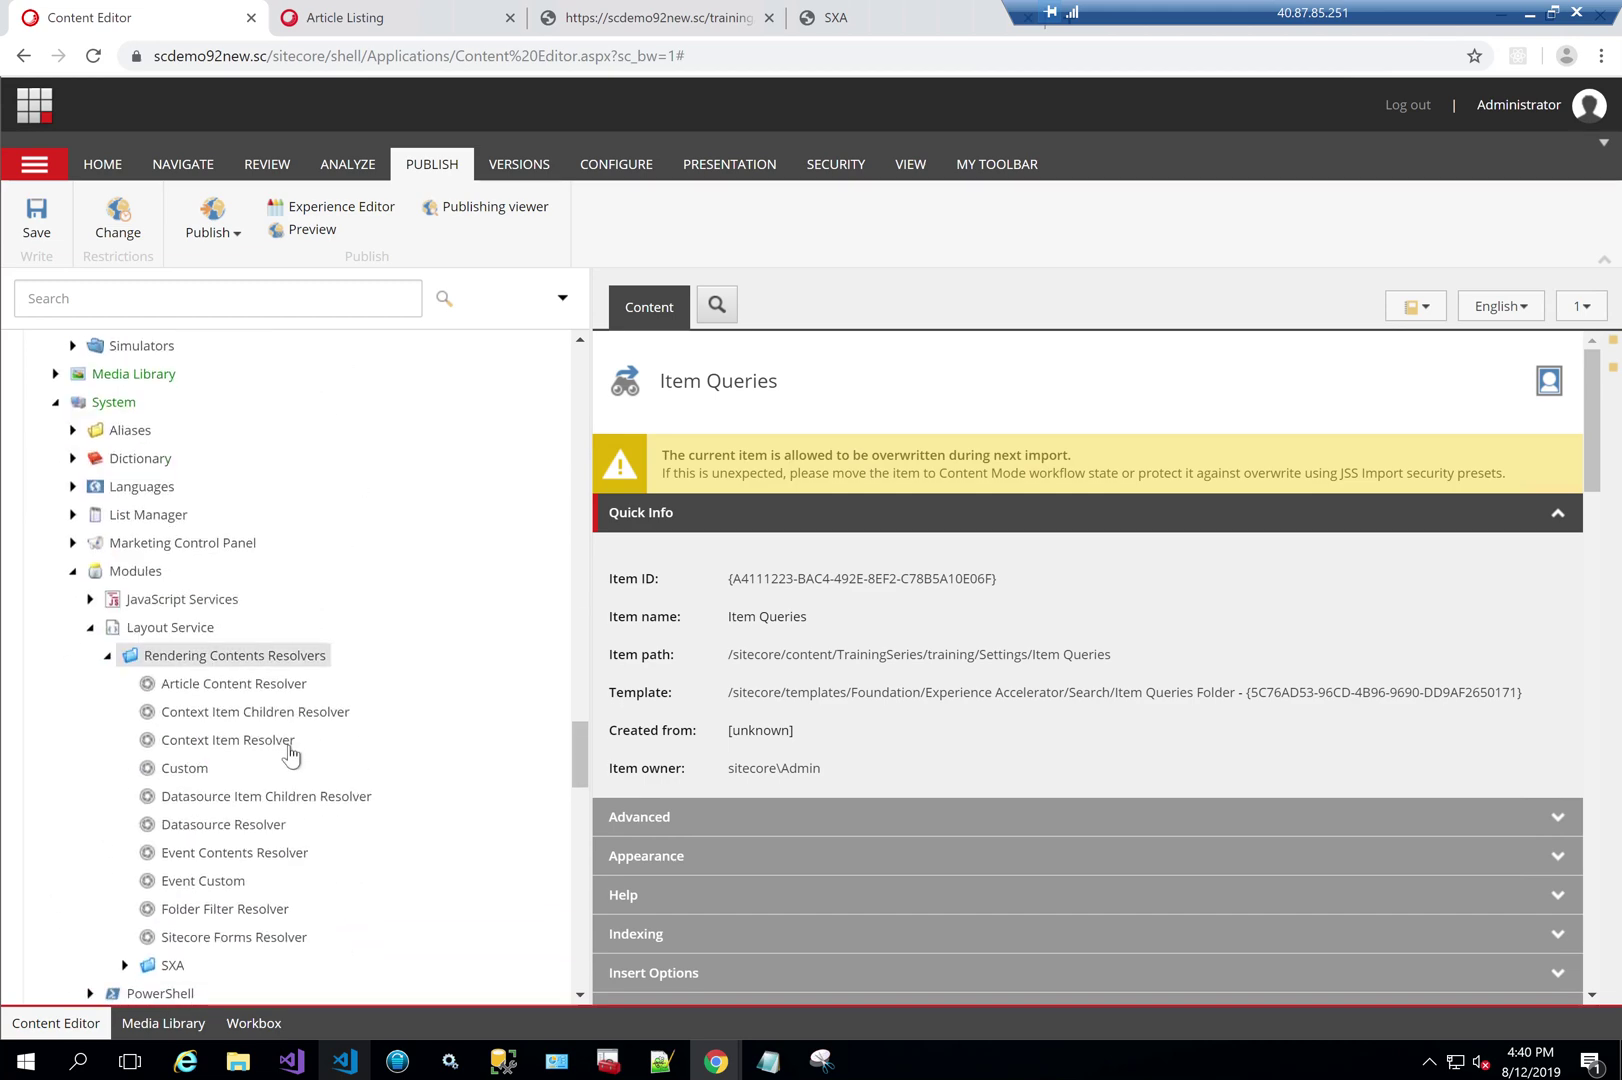
scroll(312, 918, "up", 10)
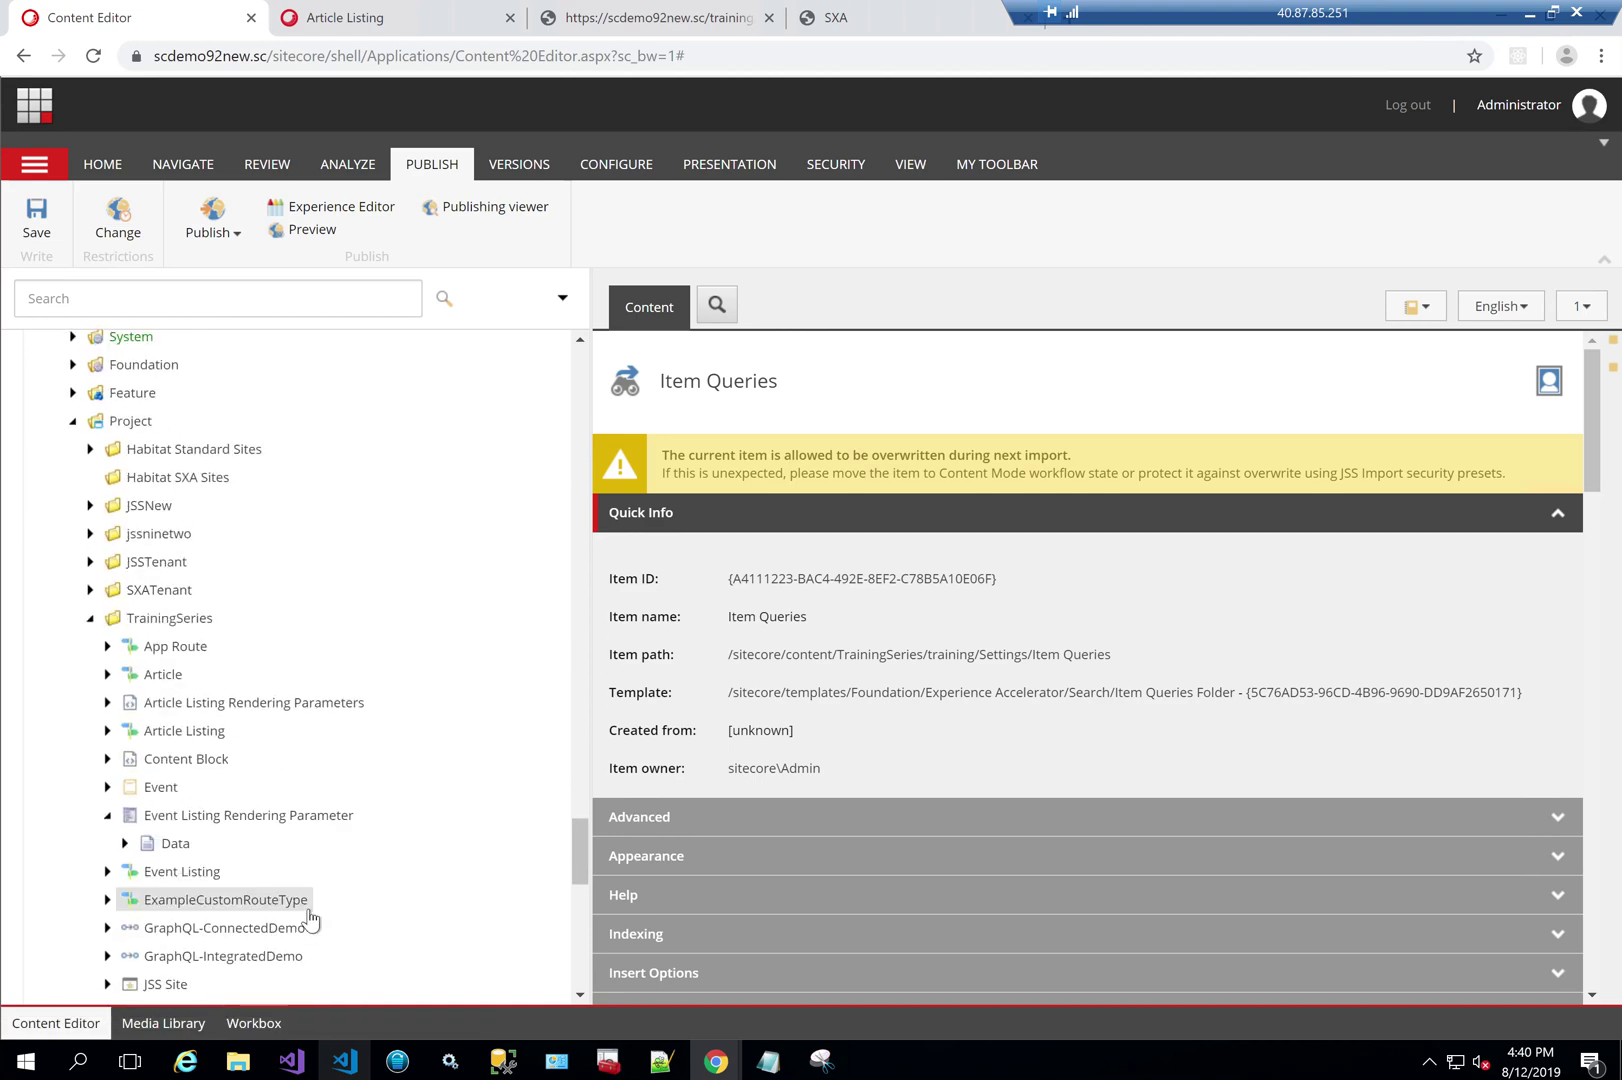
scroll(312, 918, "down", 10)
scroll(310, 916, "up", 2)
scroll(240, 850, "down", 1)
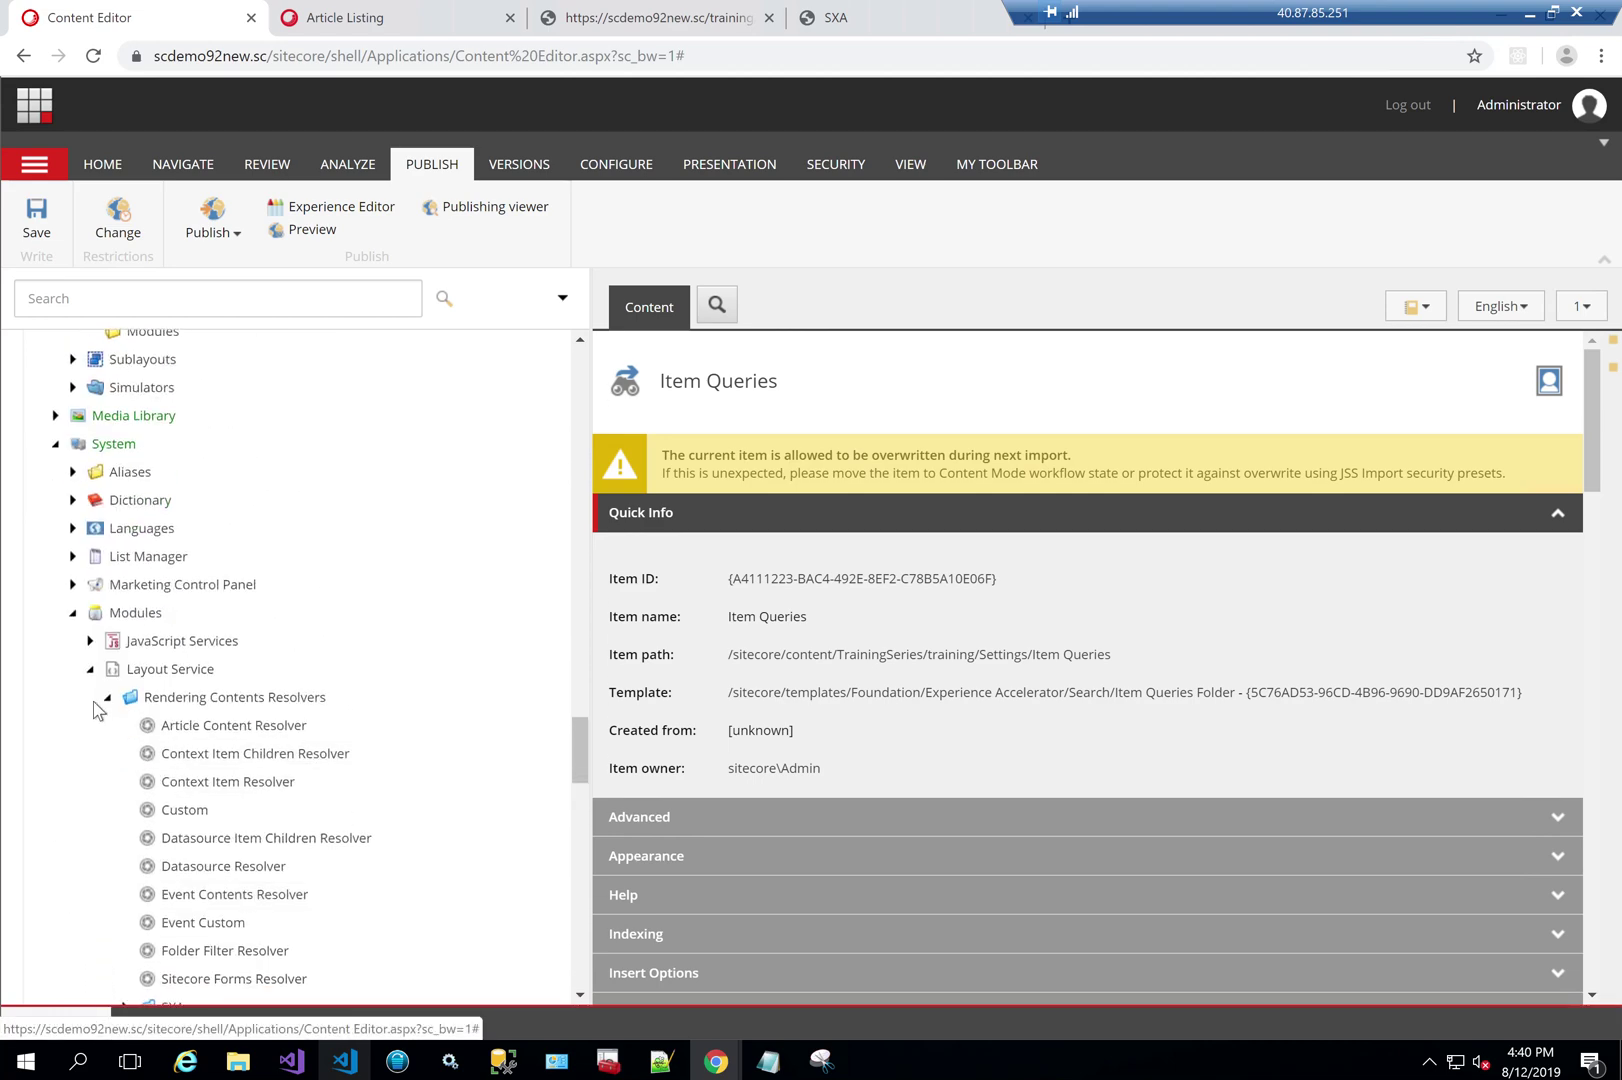
scroll(197, 614, "up", 10)
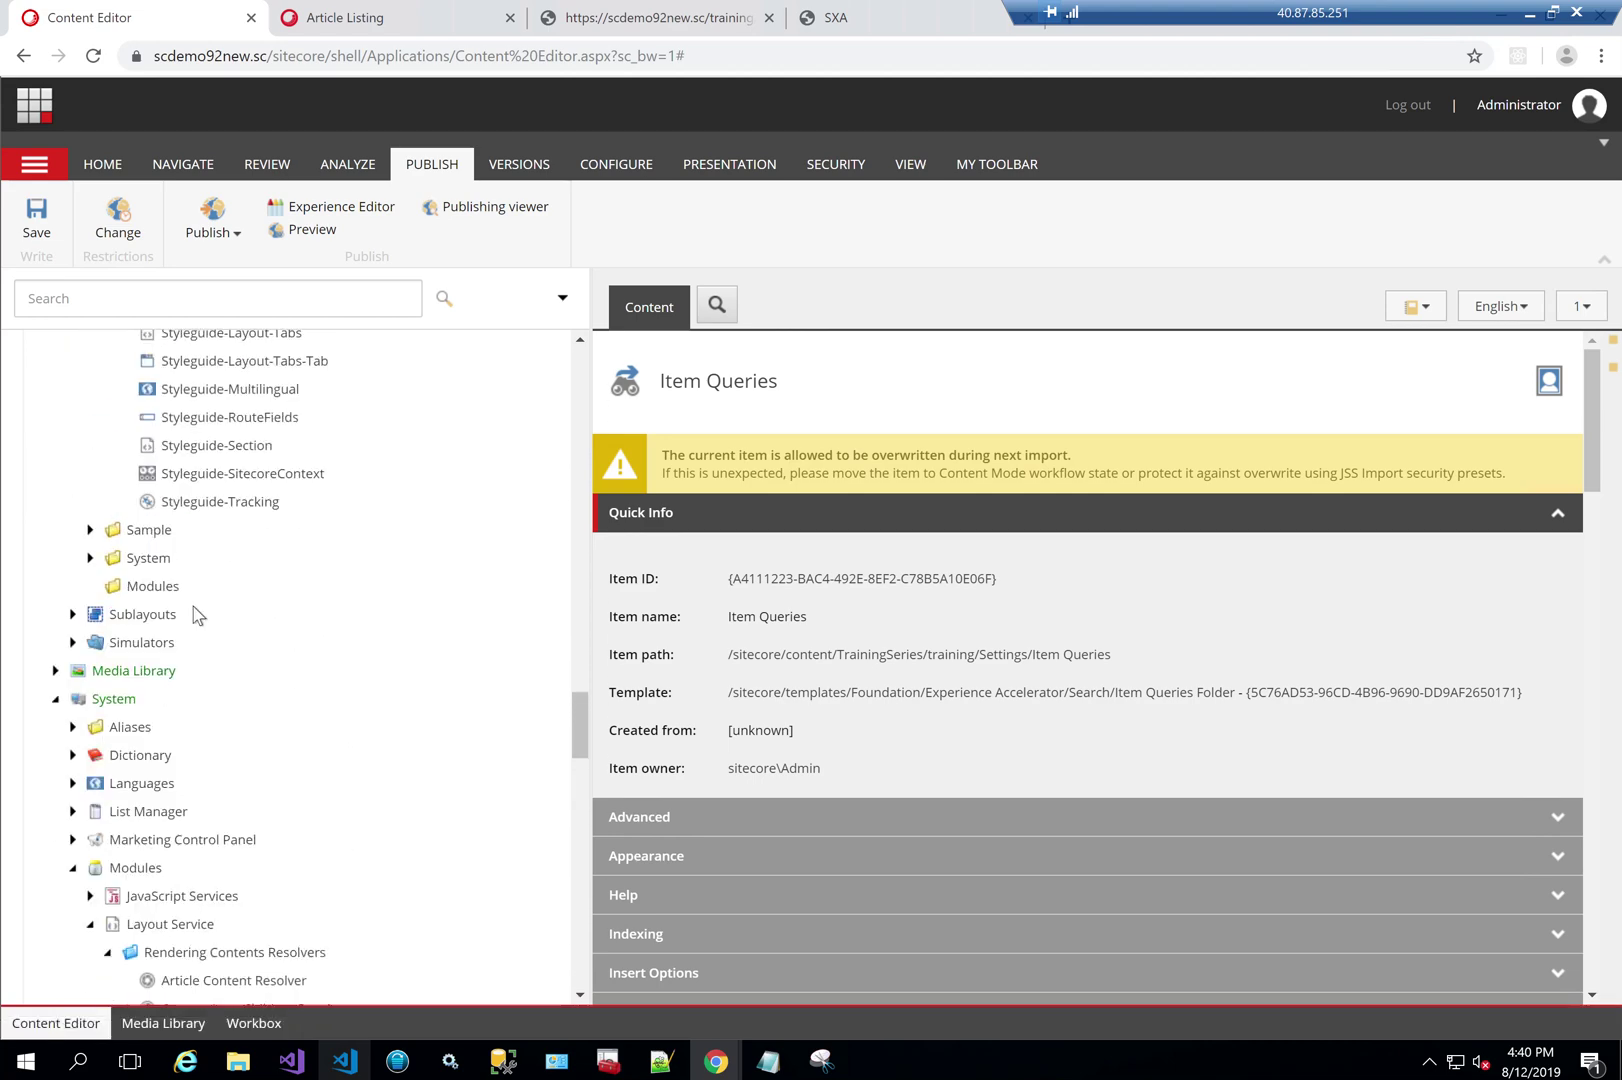
scroll(195, 614, "up", 2)
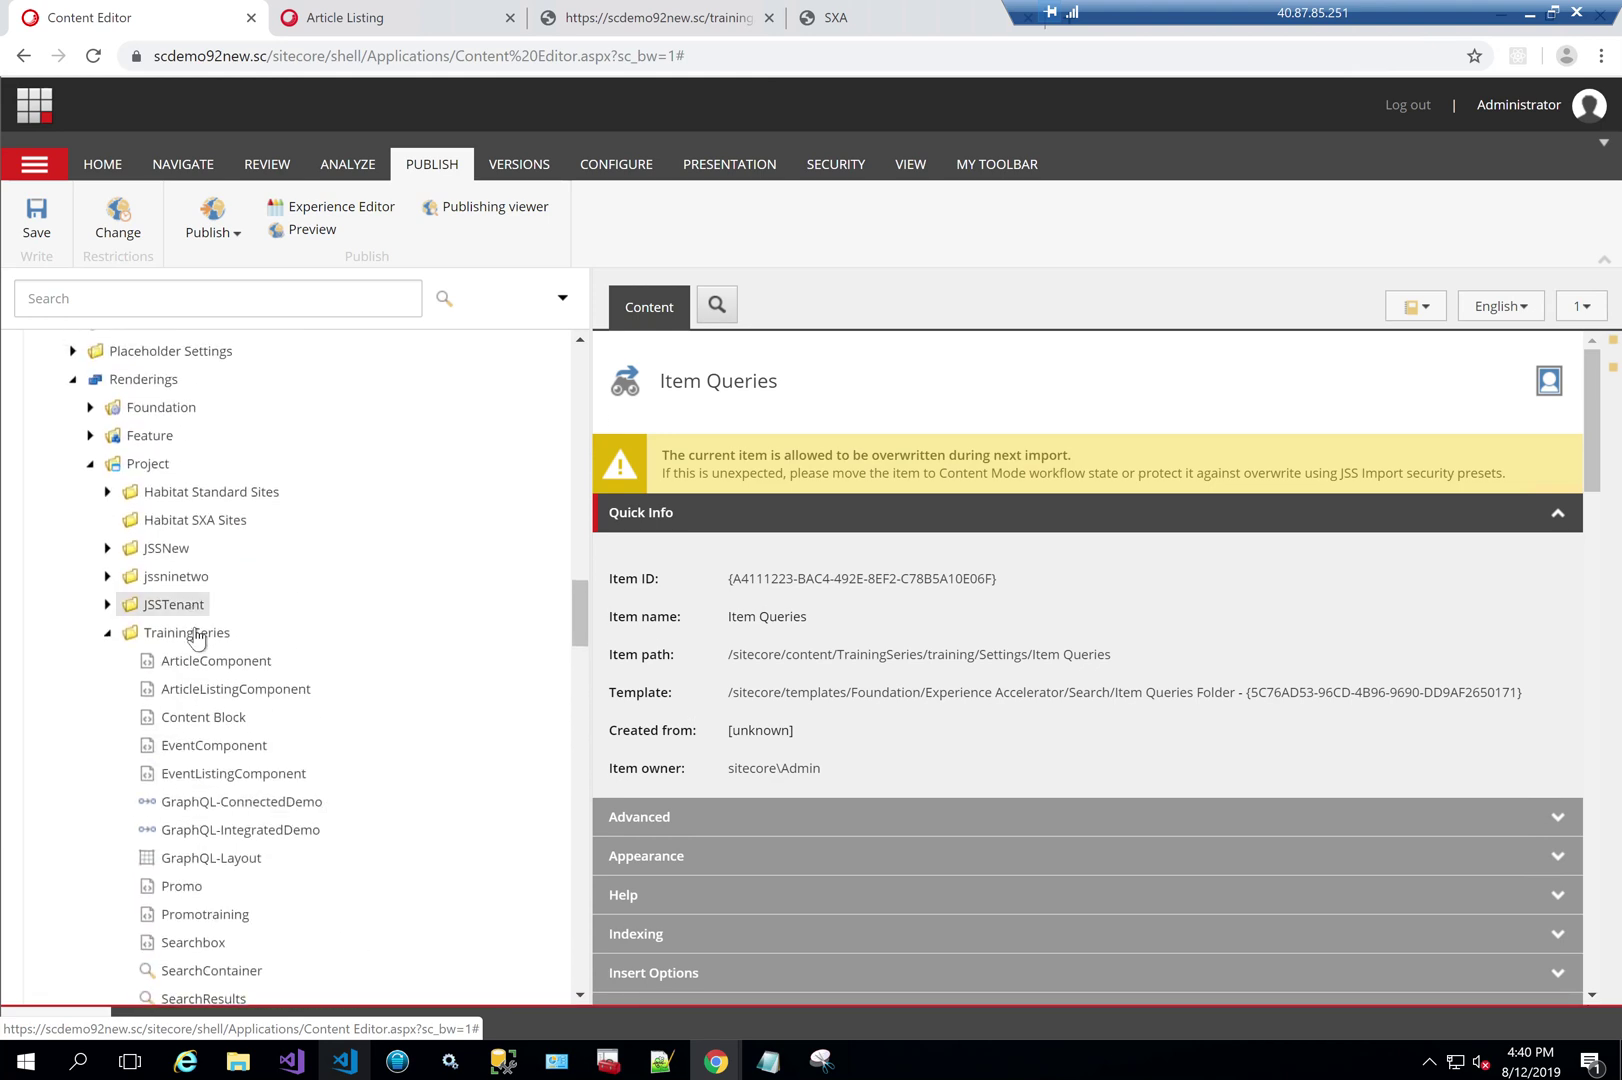
left_click(240, 775)
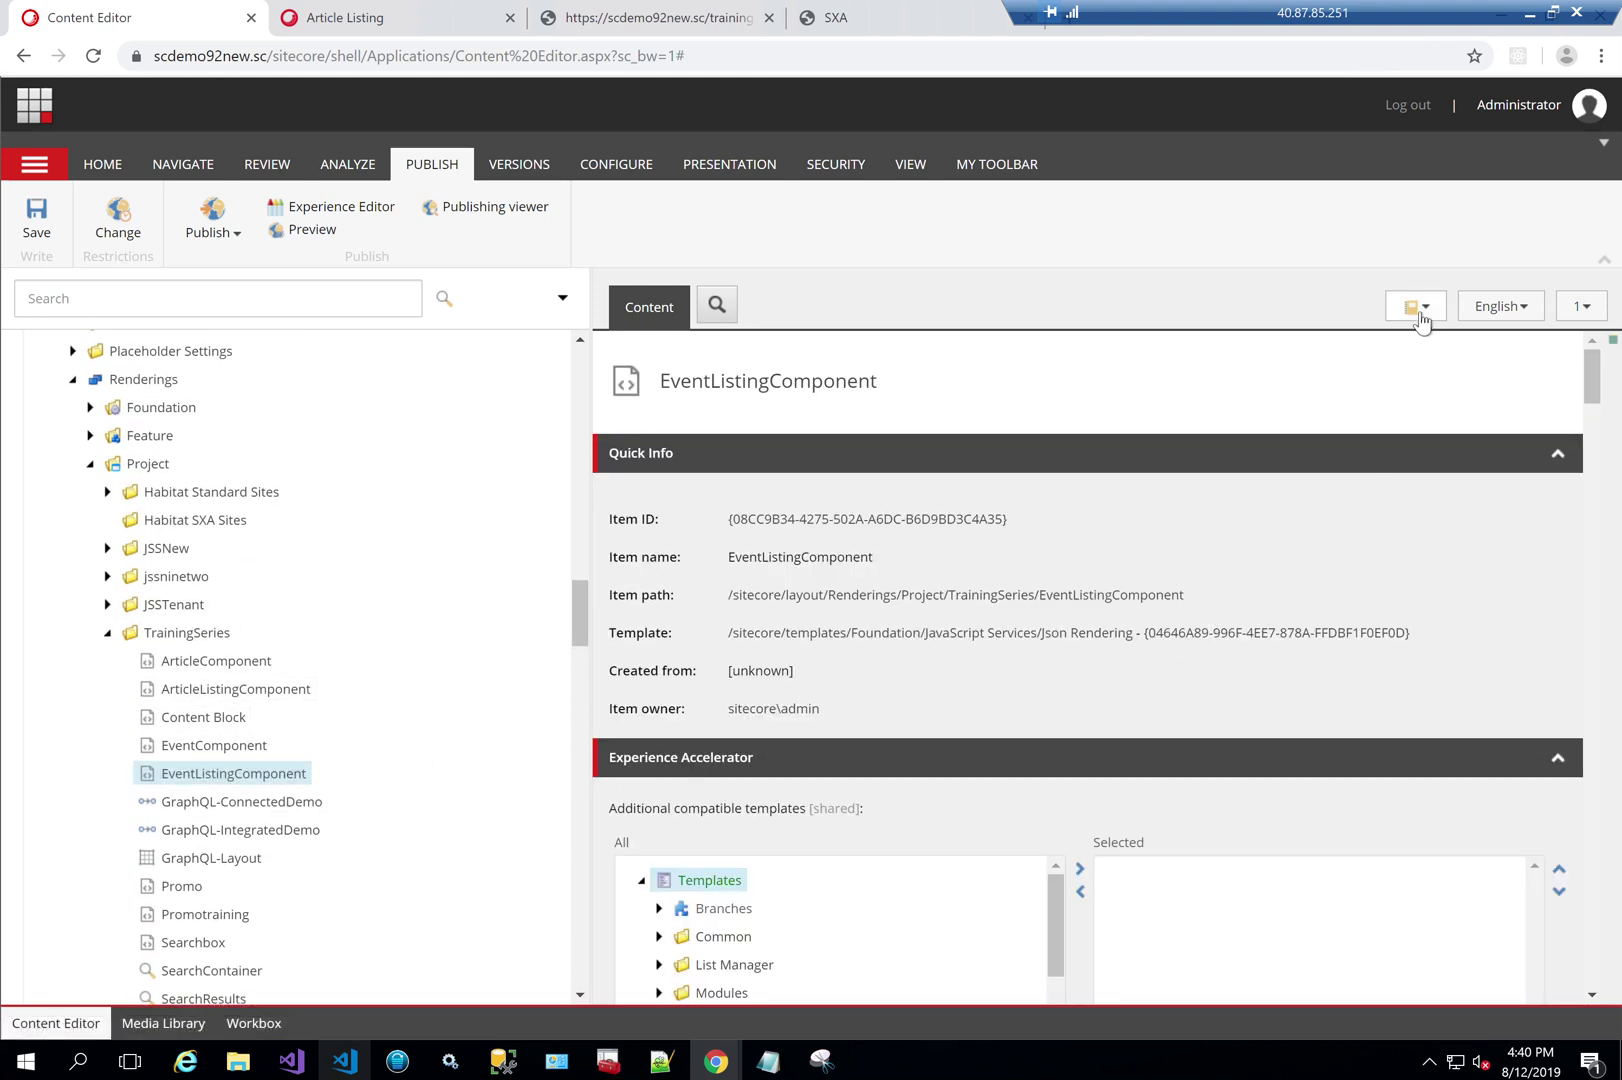
Step: Set EventListingComponent's Parameters Template to Templates/Project/TrainingSeries/Event Listing Rendering Parameter and save the rendering
left_click(1414, 307)
type("ren")
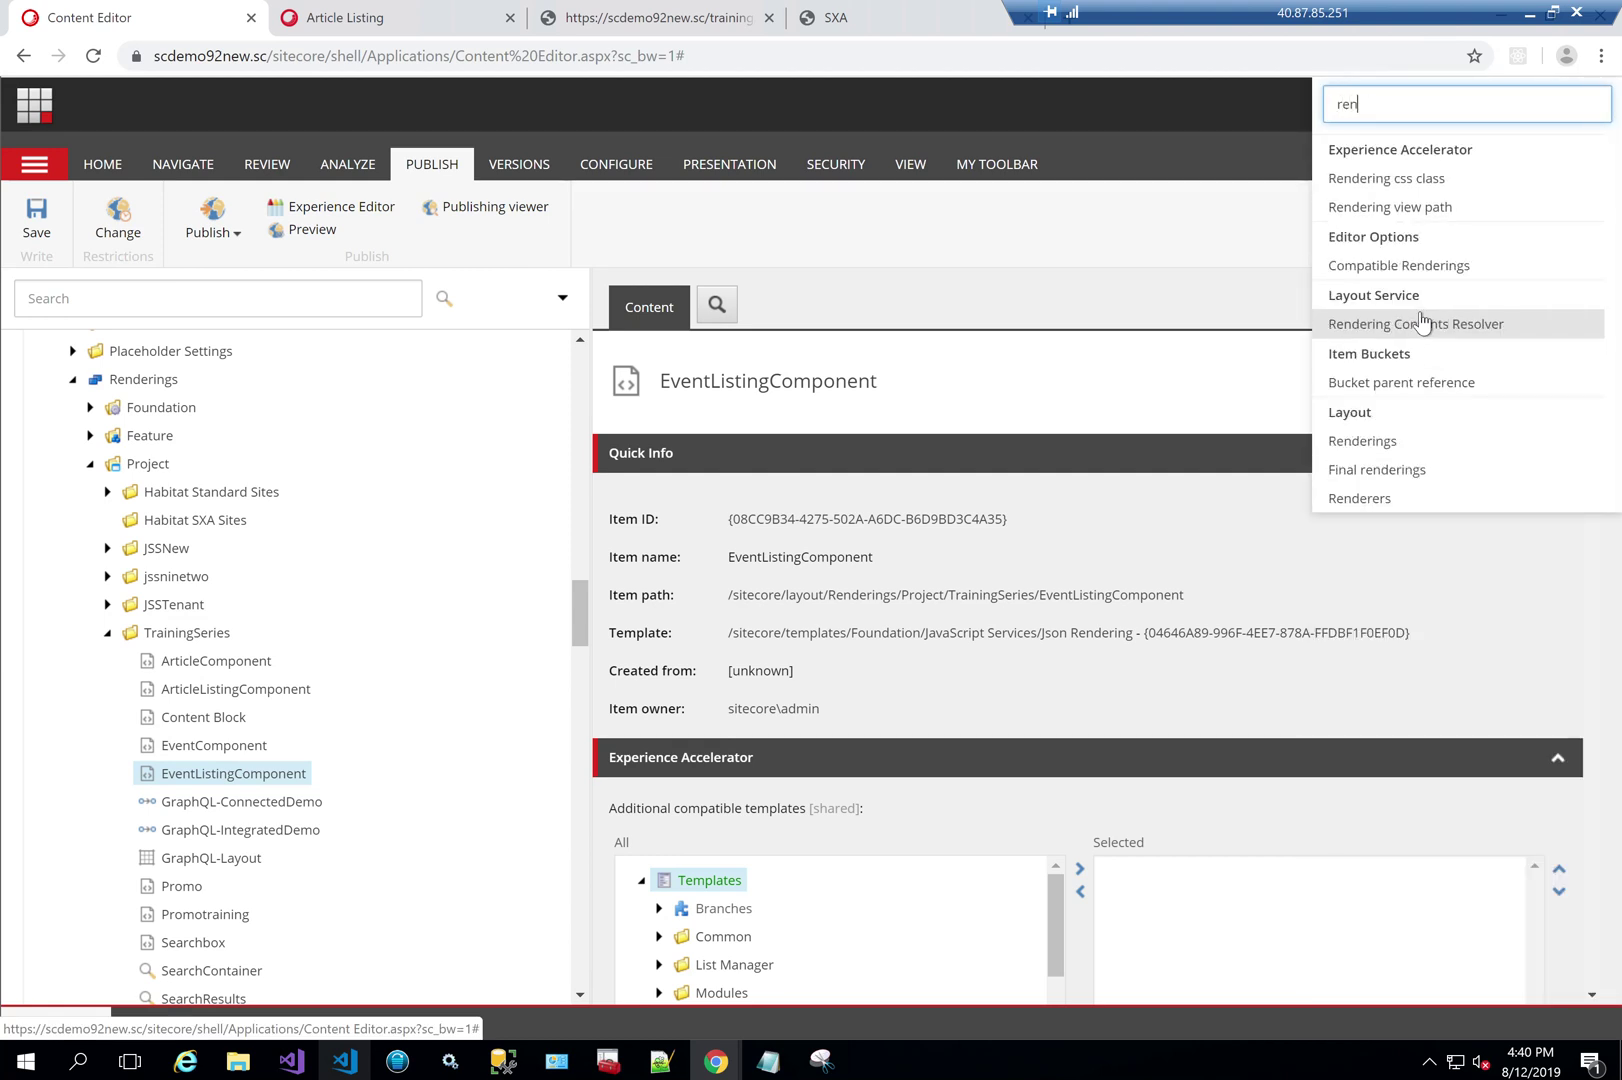
type("par")
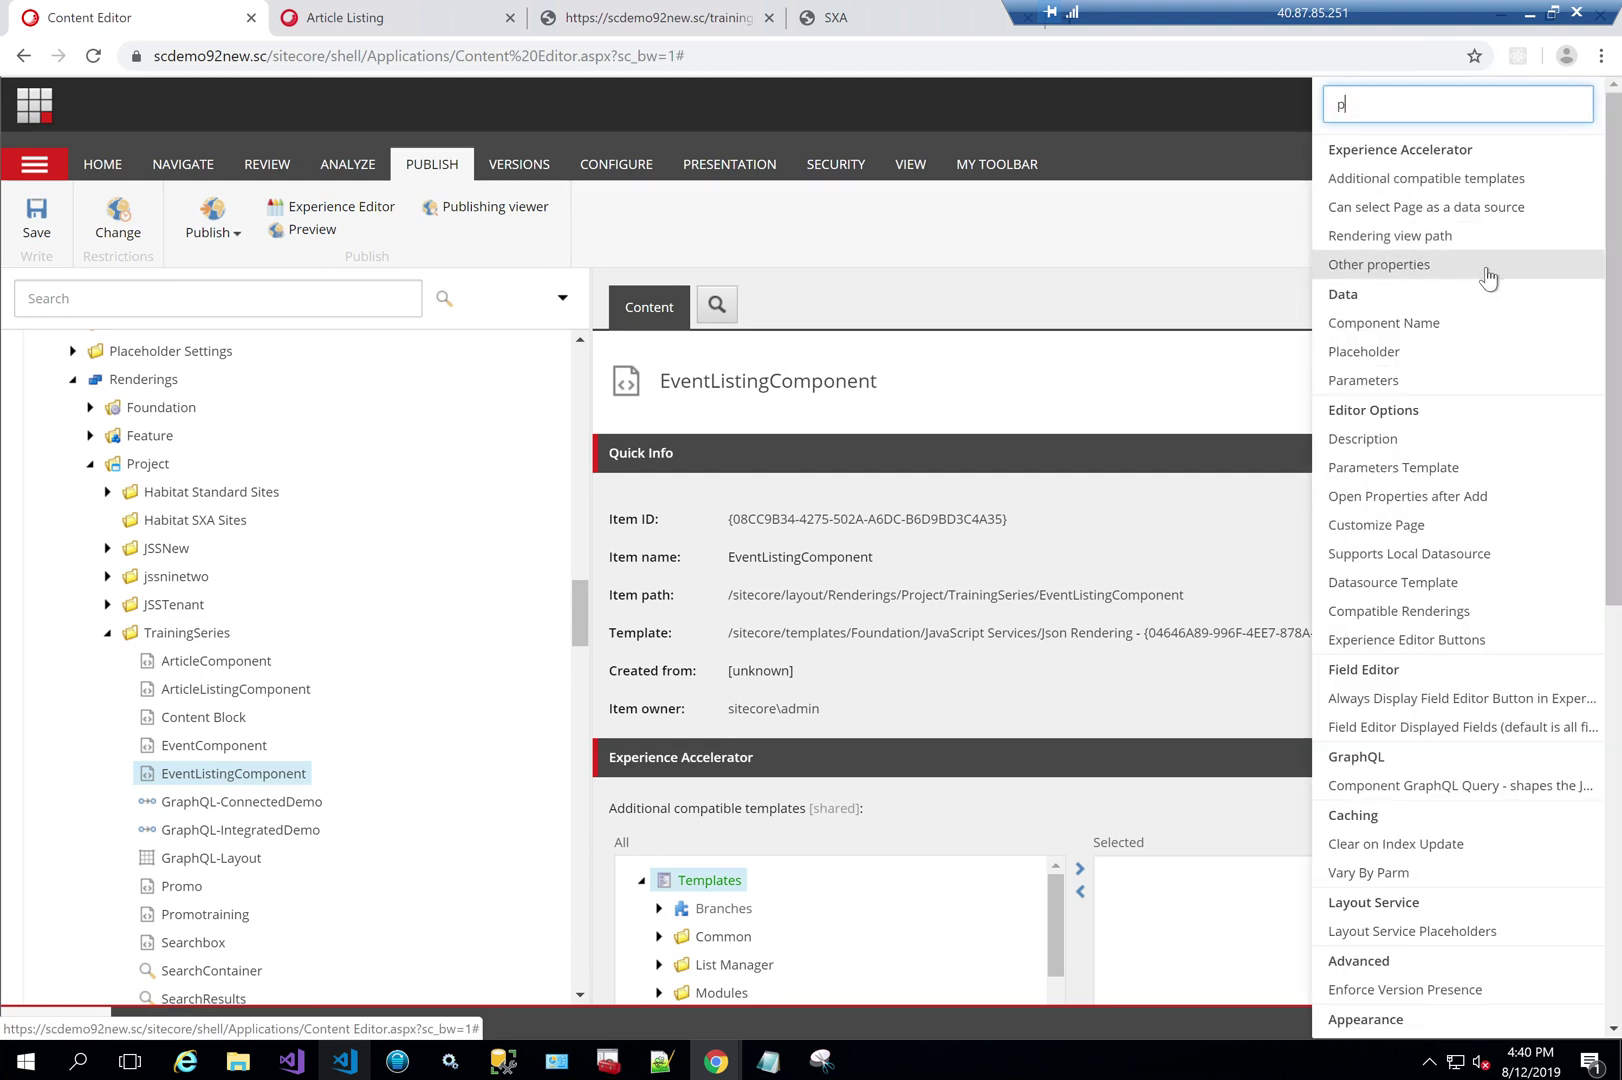
left_click(1460, 242)
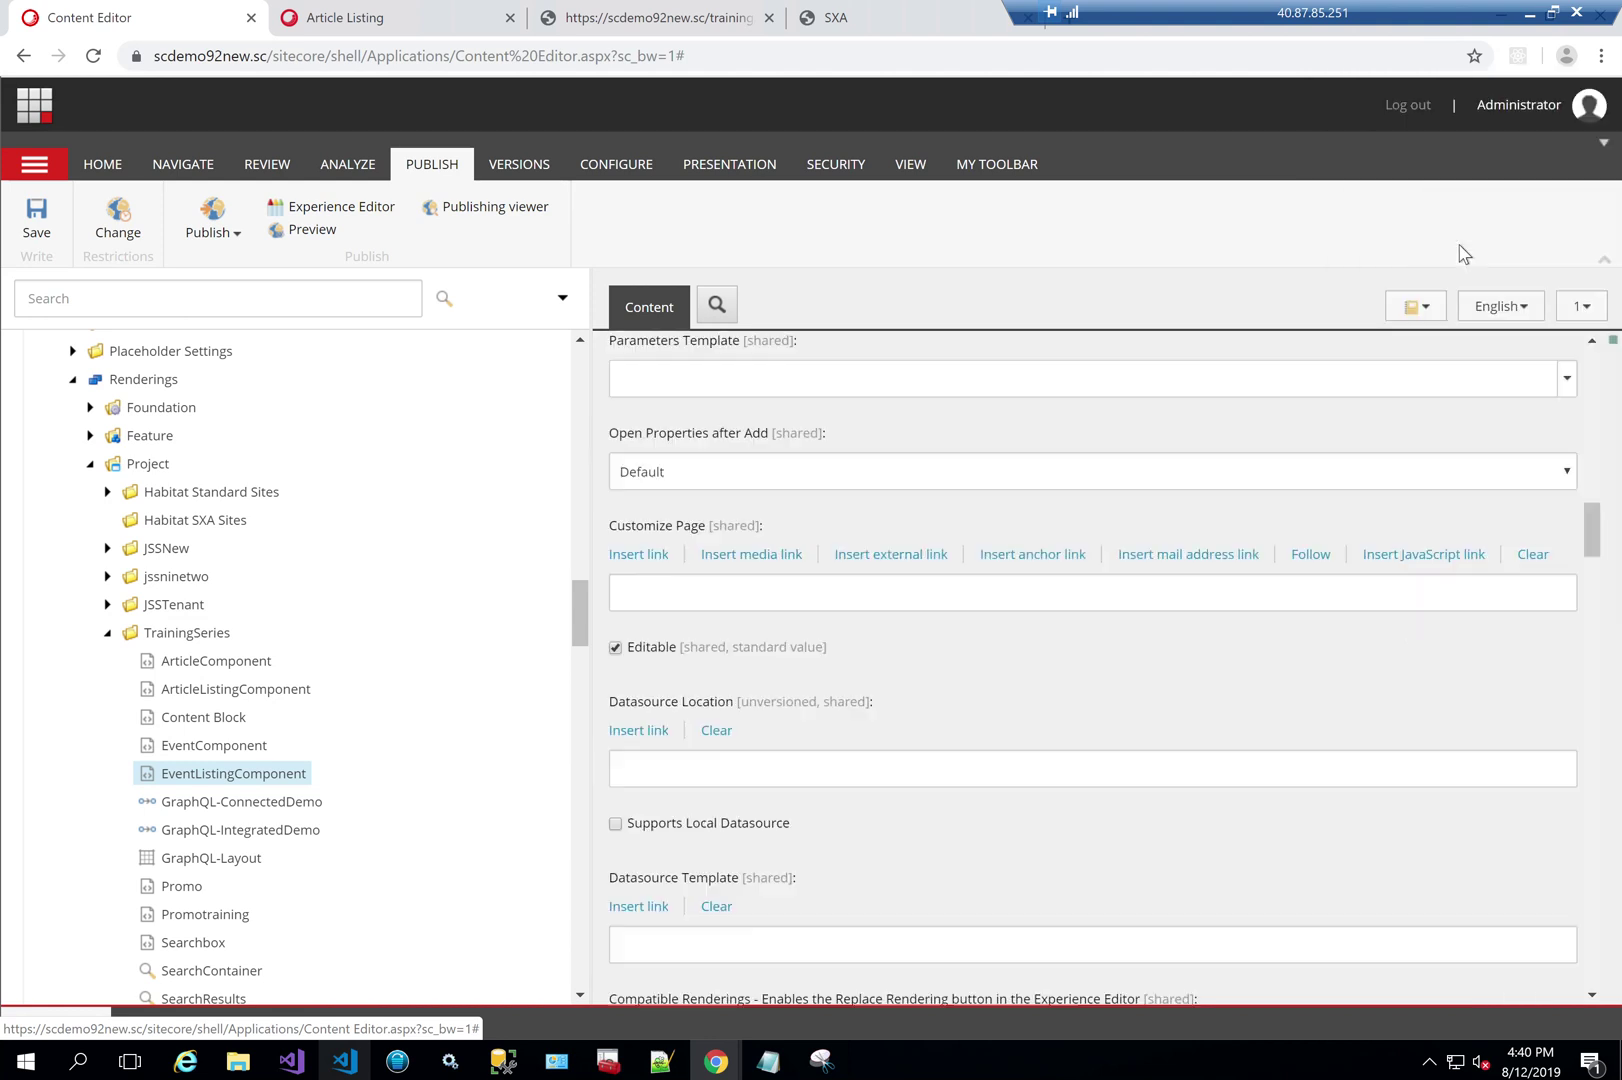
left_click(1566, 380)
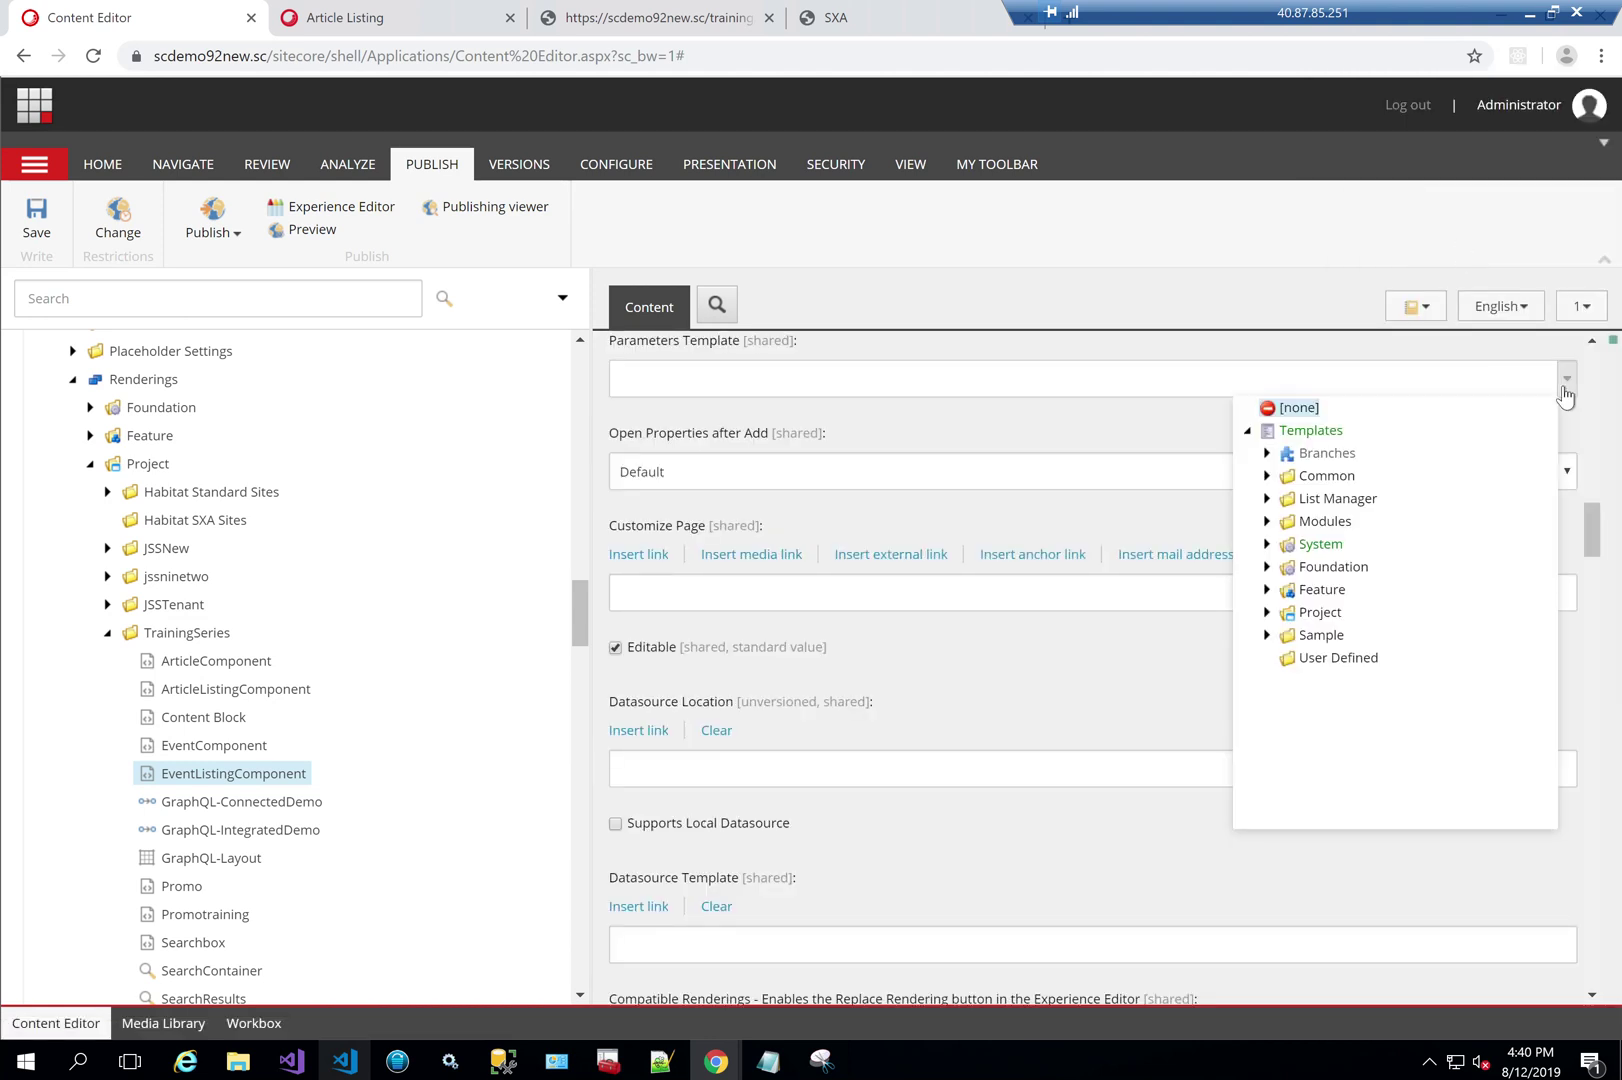
left_click(1265, 613)
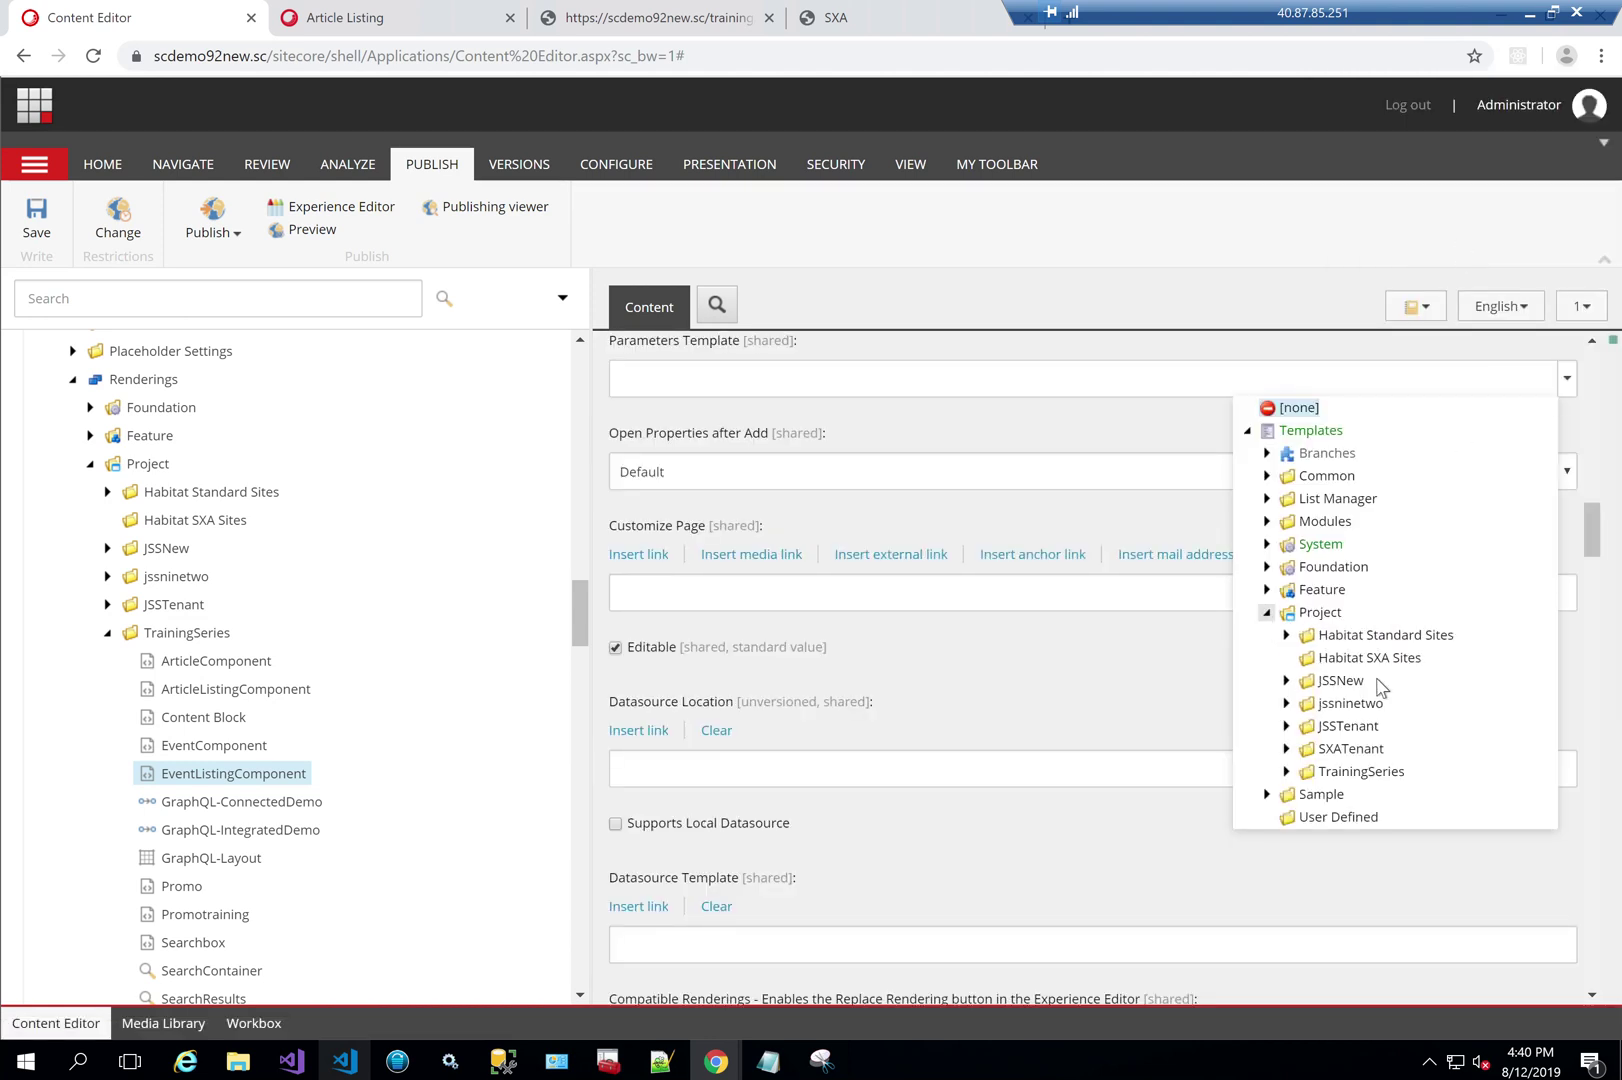
left_click(1286, 771)
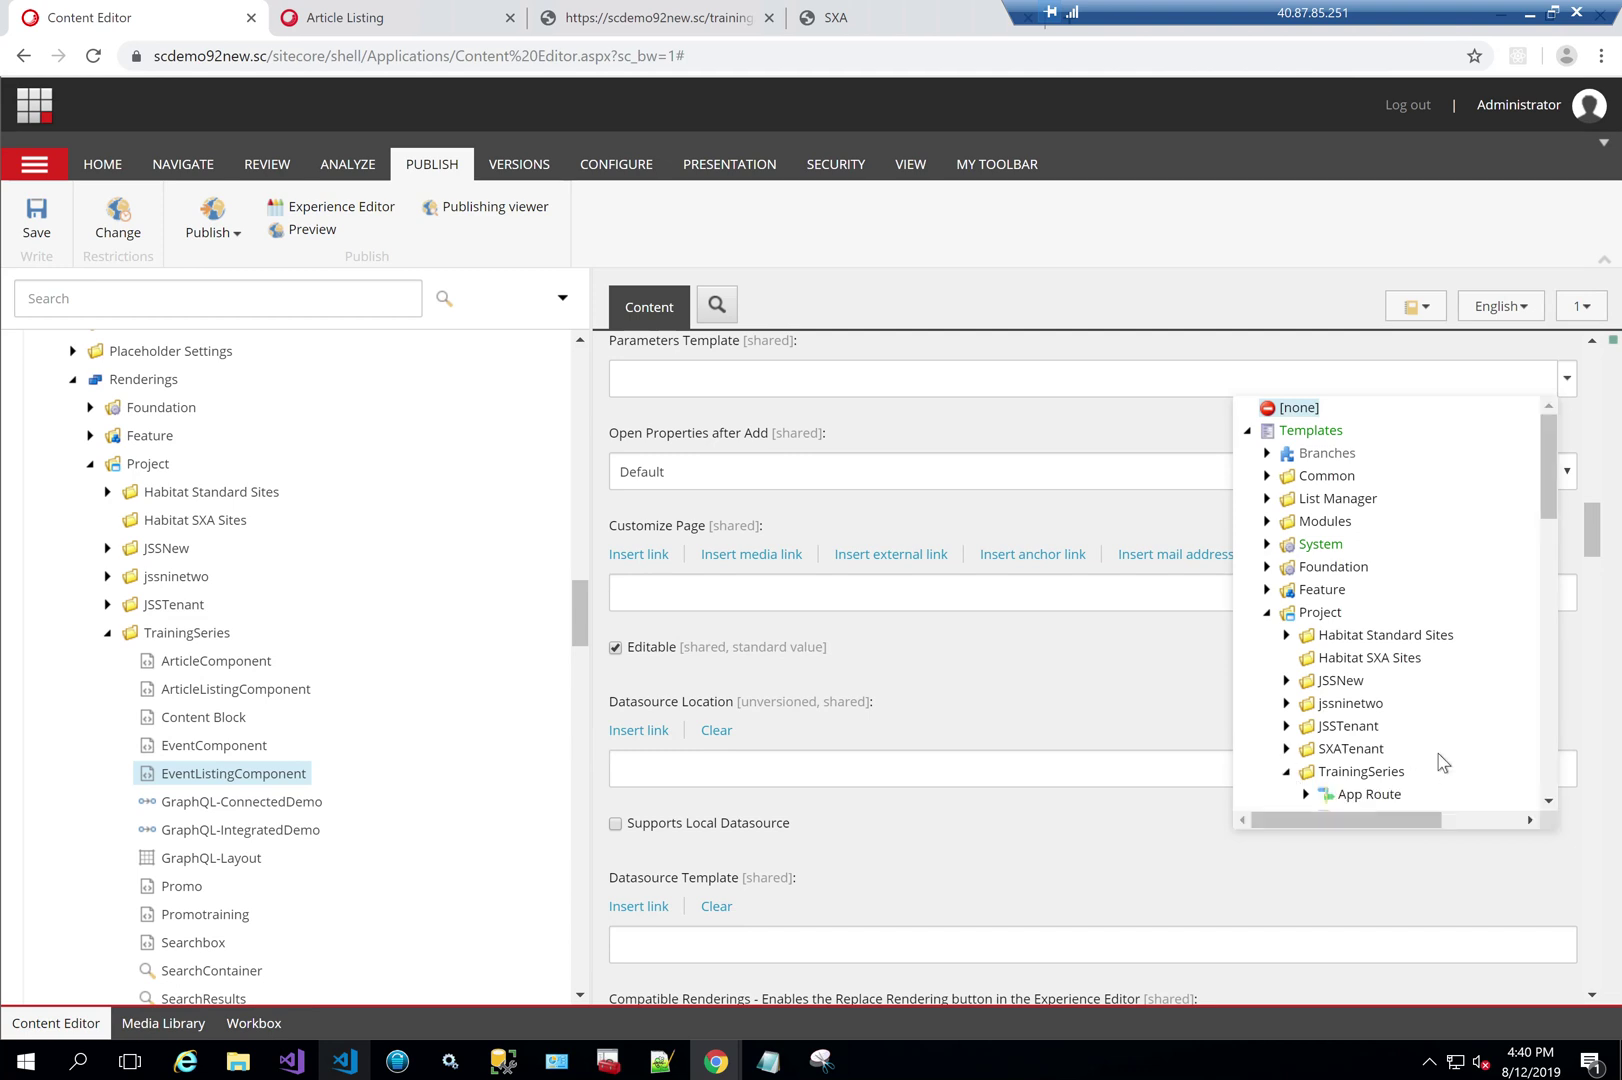
scroll(1440, 757, "down", 5)
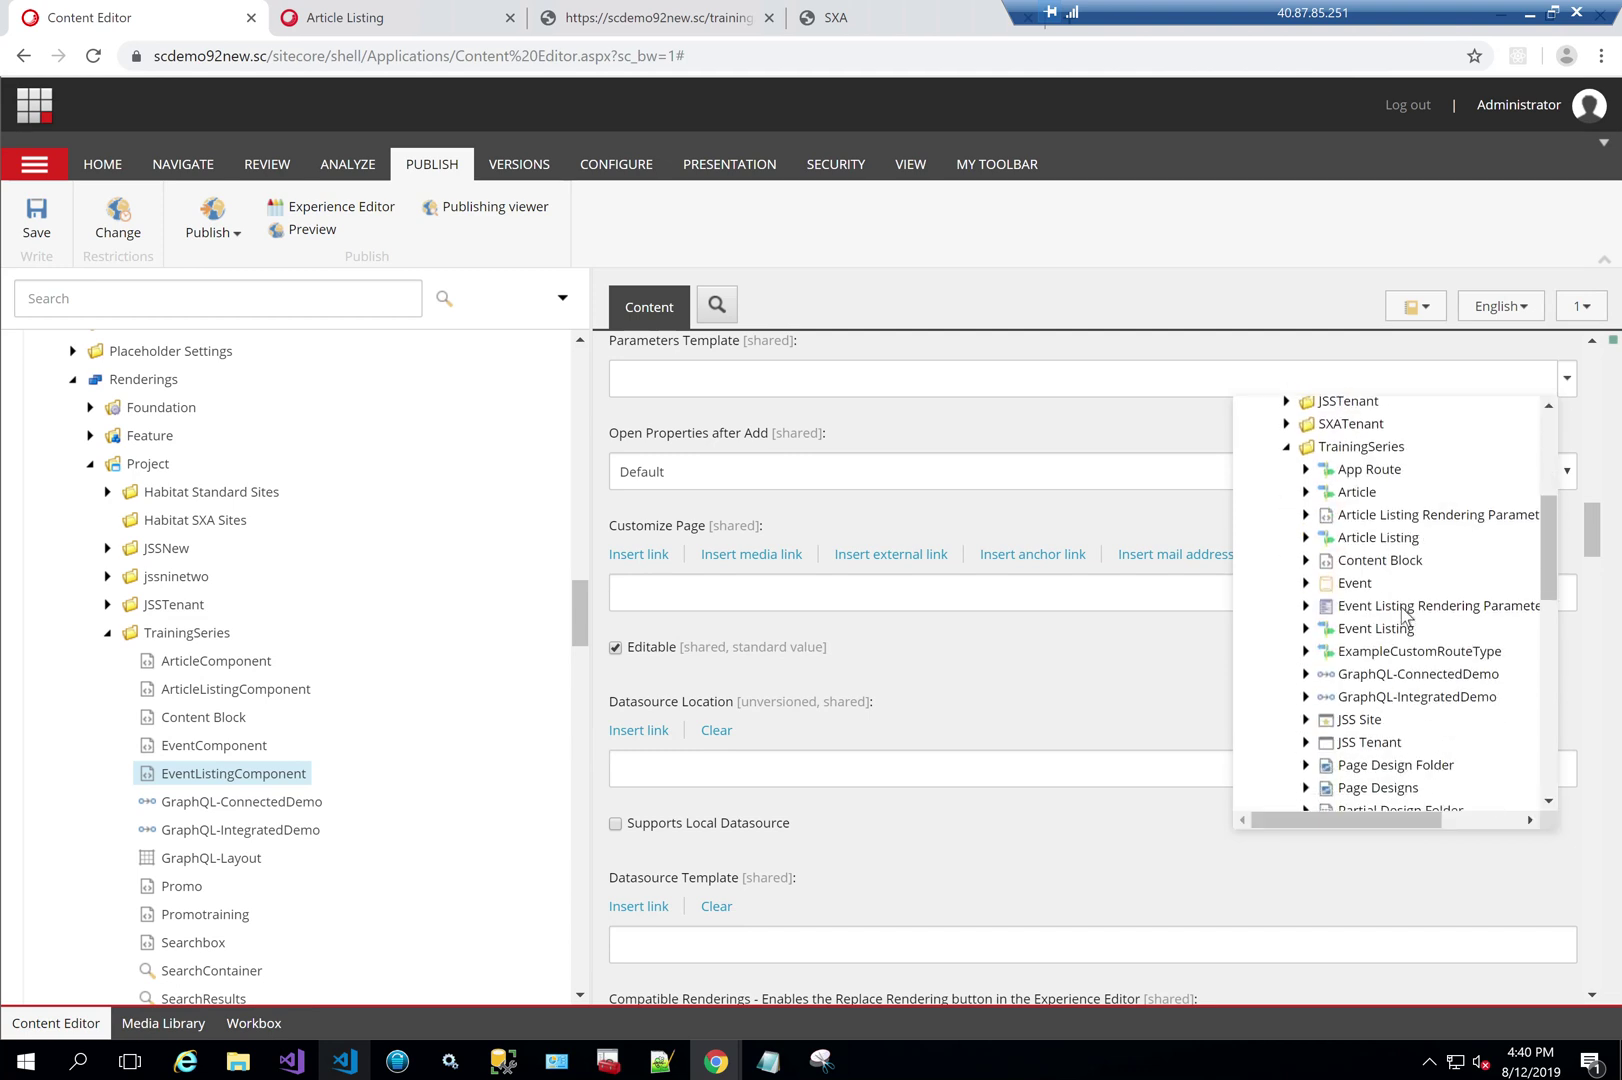
left_click(1405, 608)
left_click(36, 215)
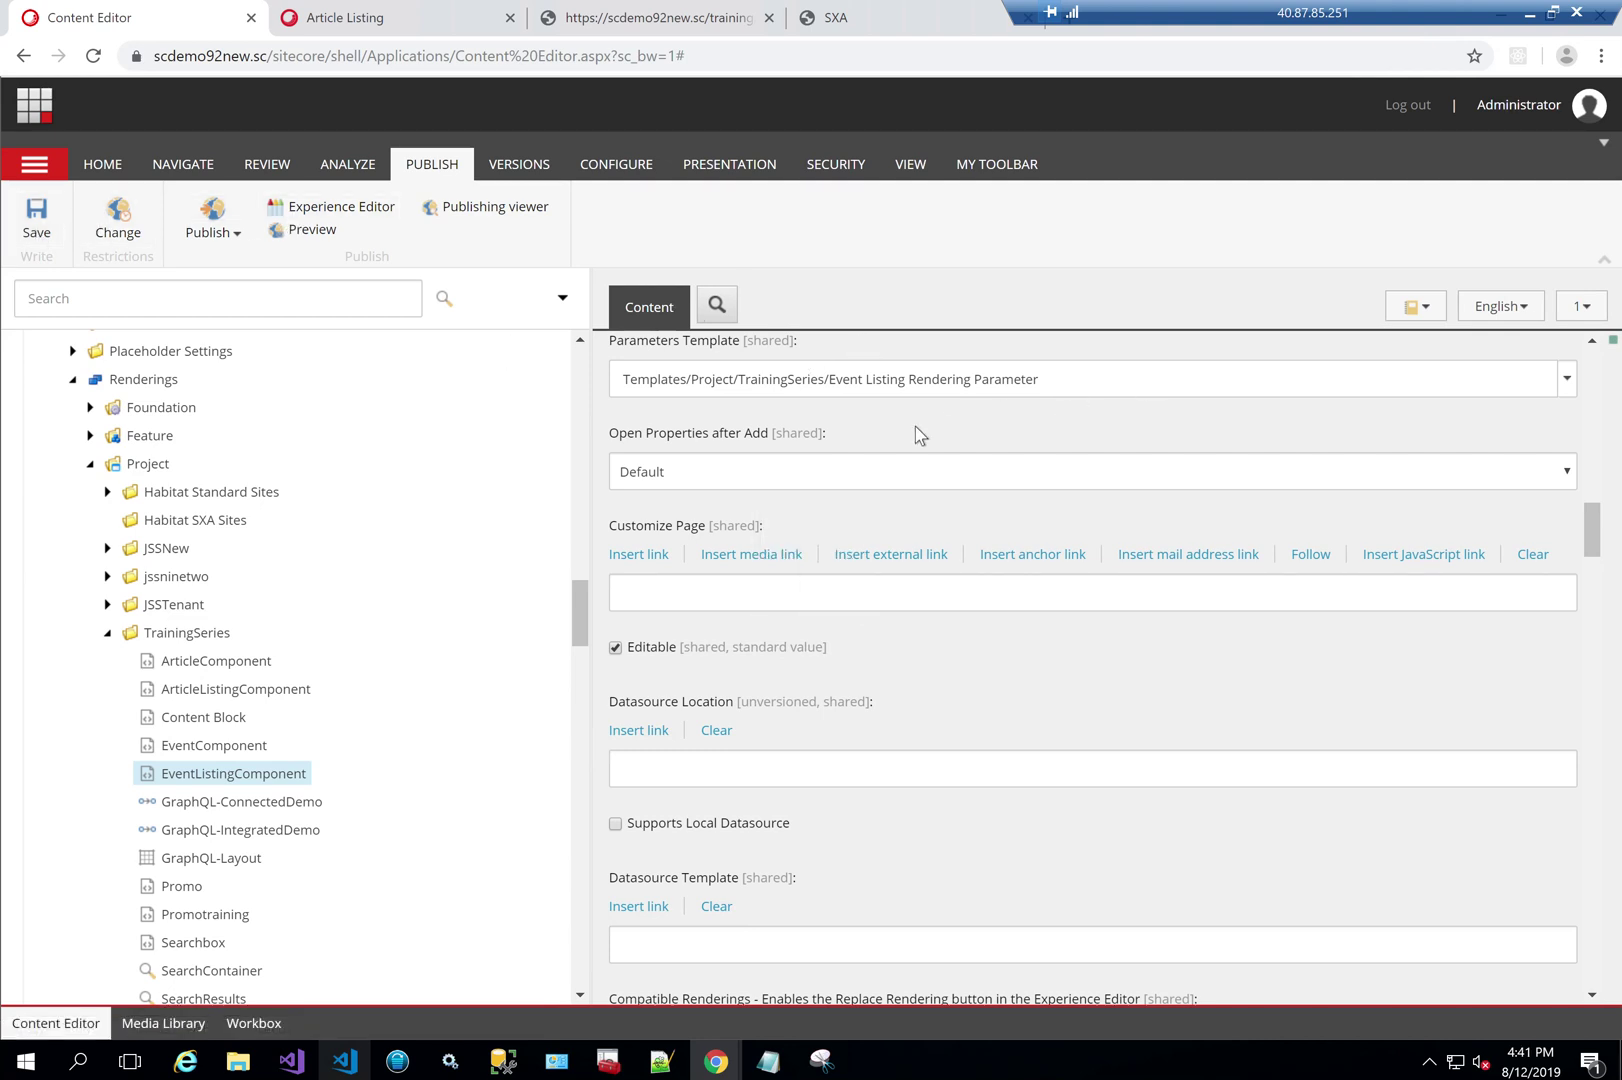
Step: Collapse the Item Queries and Settings folders of the SXA site in the content tree
scroll(410, 580, "up", 15)
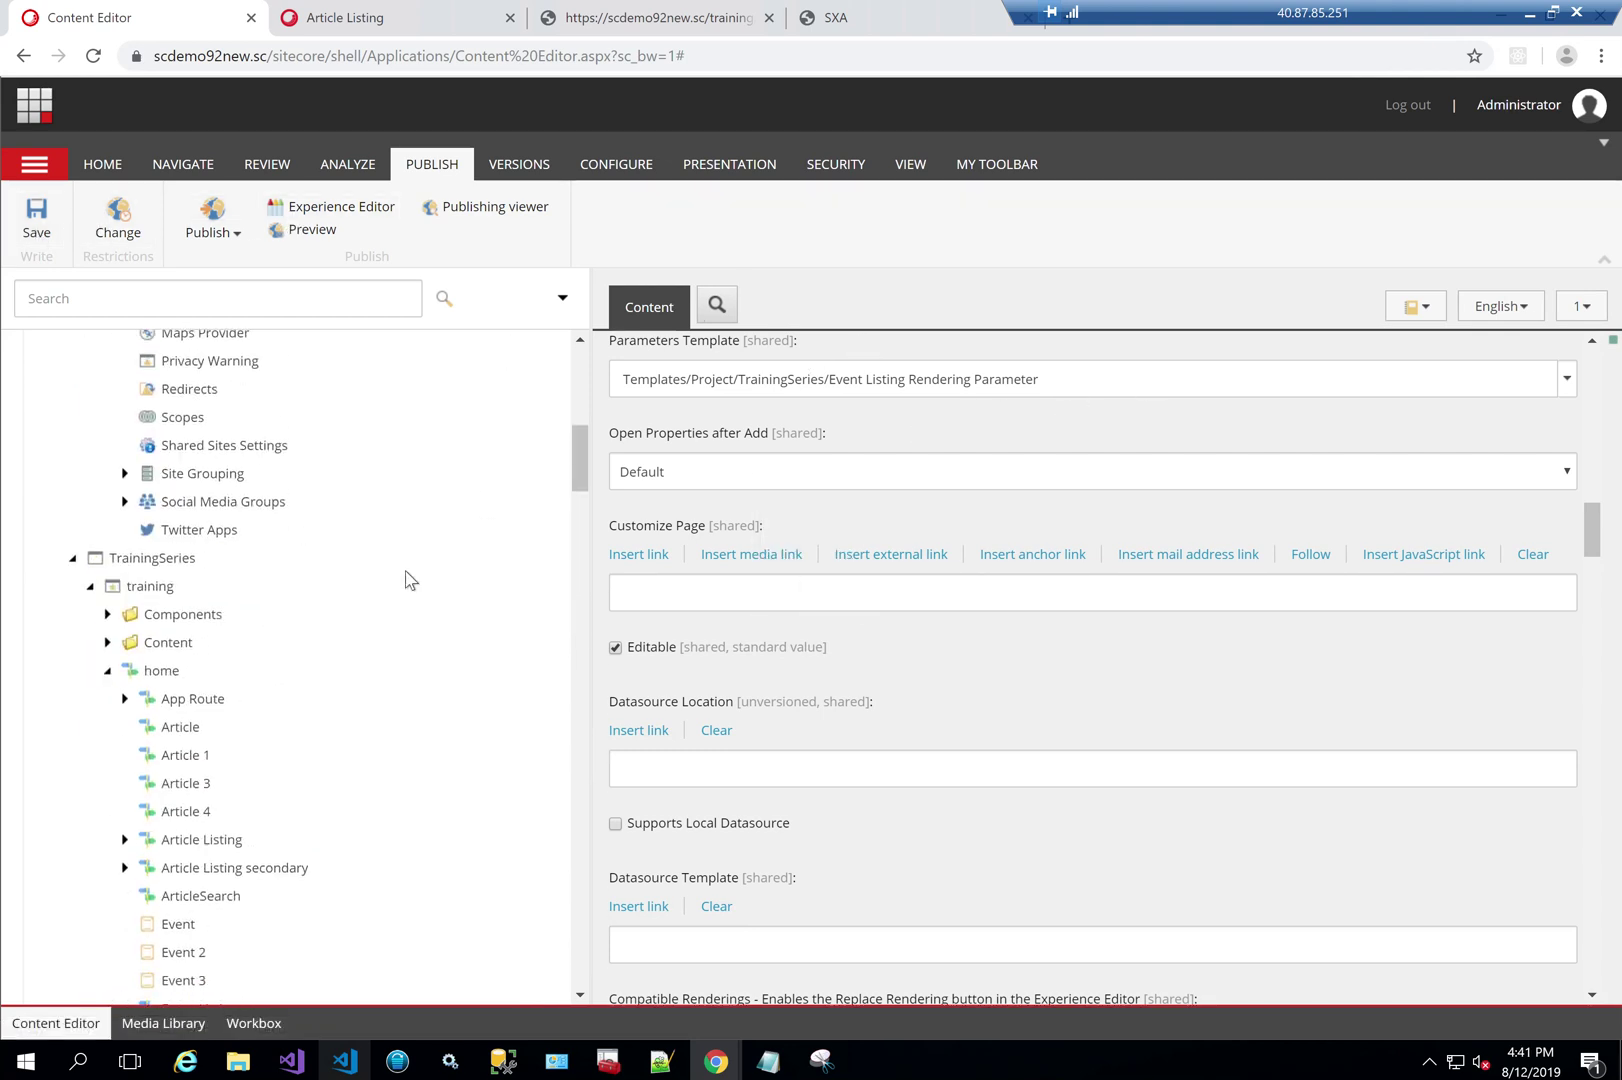
scroll(410, 580, "up", 2)
scroll(405, 578, "up", 1)
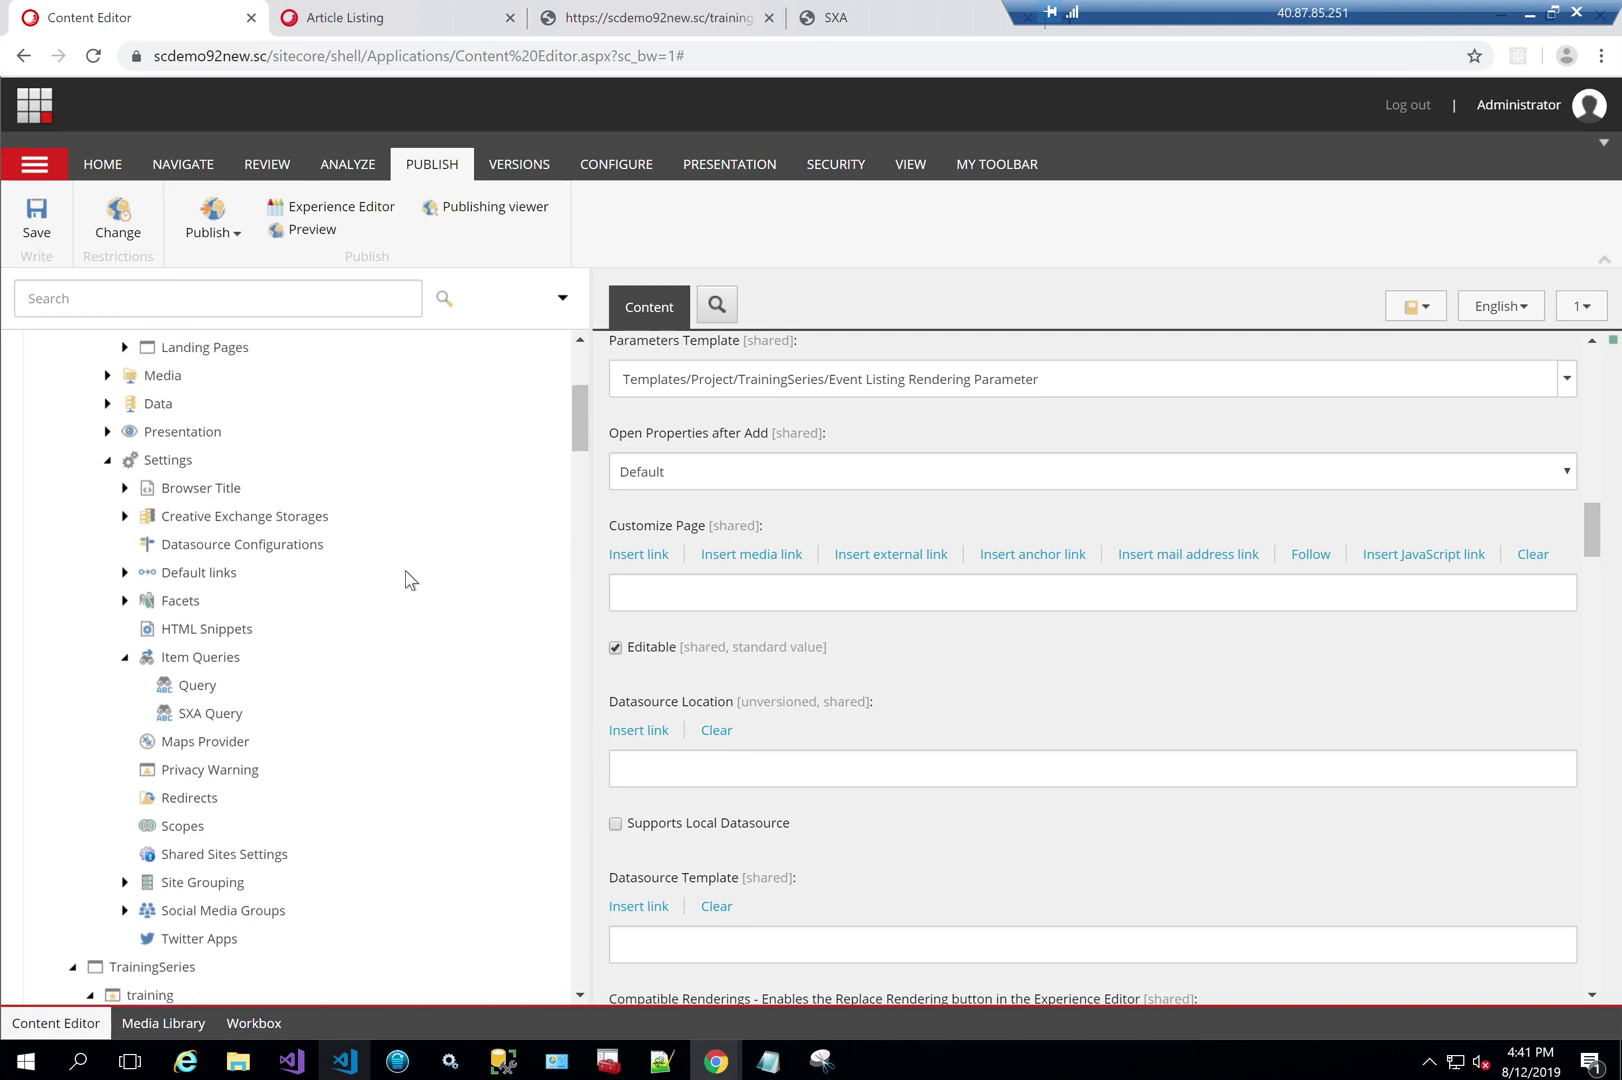
scroll(373, 579, "up", 4)
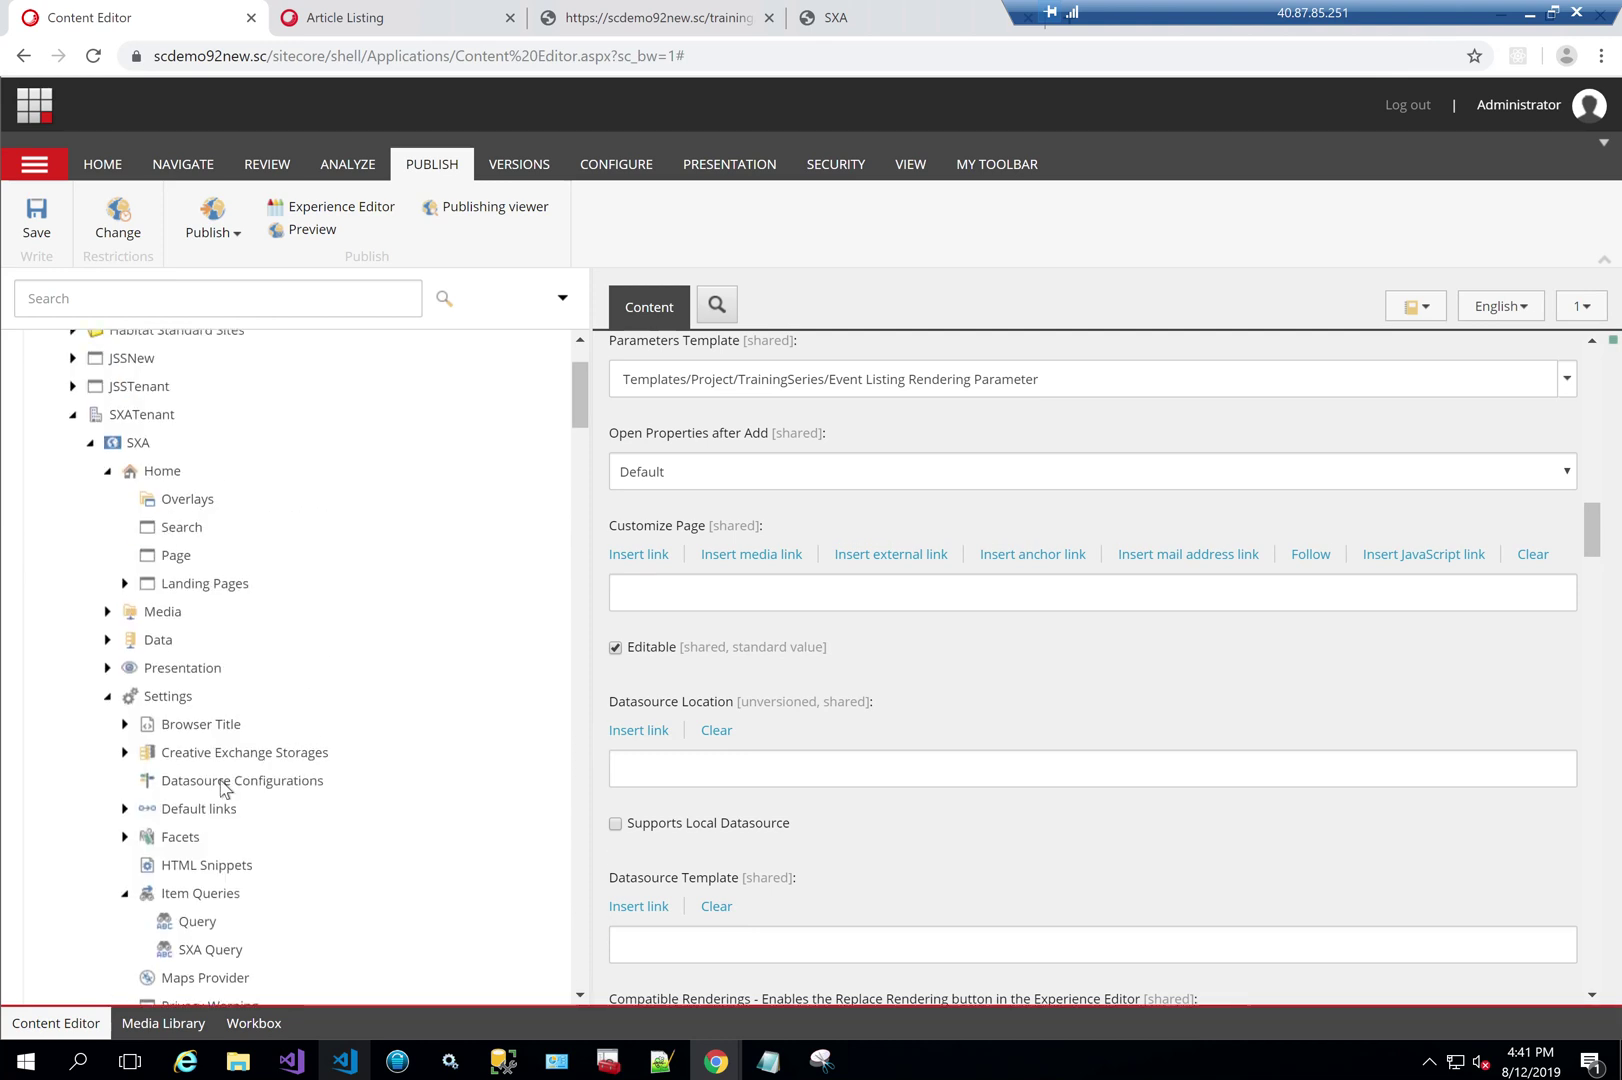
left_click(125, 893)
scroll(345, 806, "up", 1)
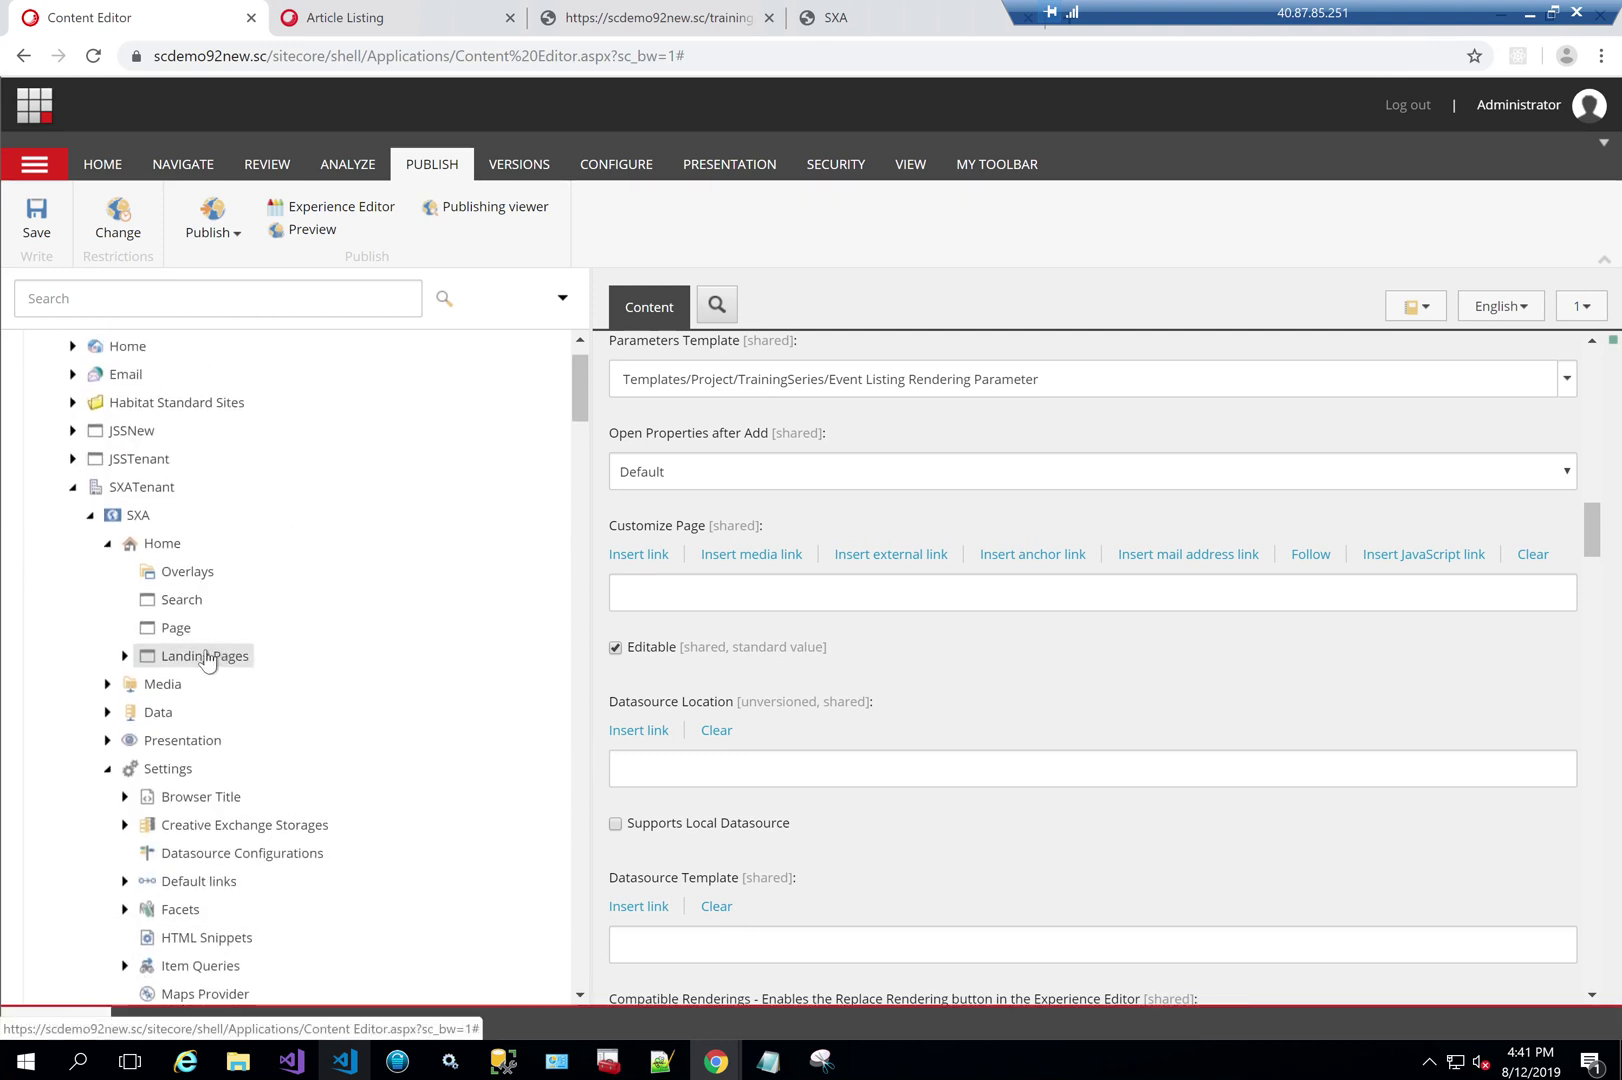
scroll(312, 680, "down", 2)
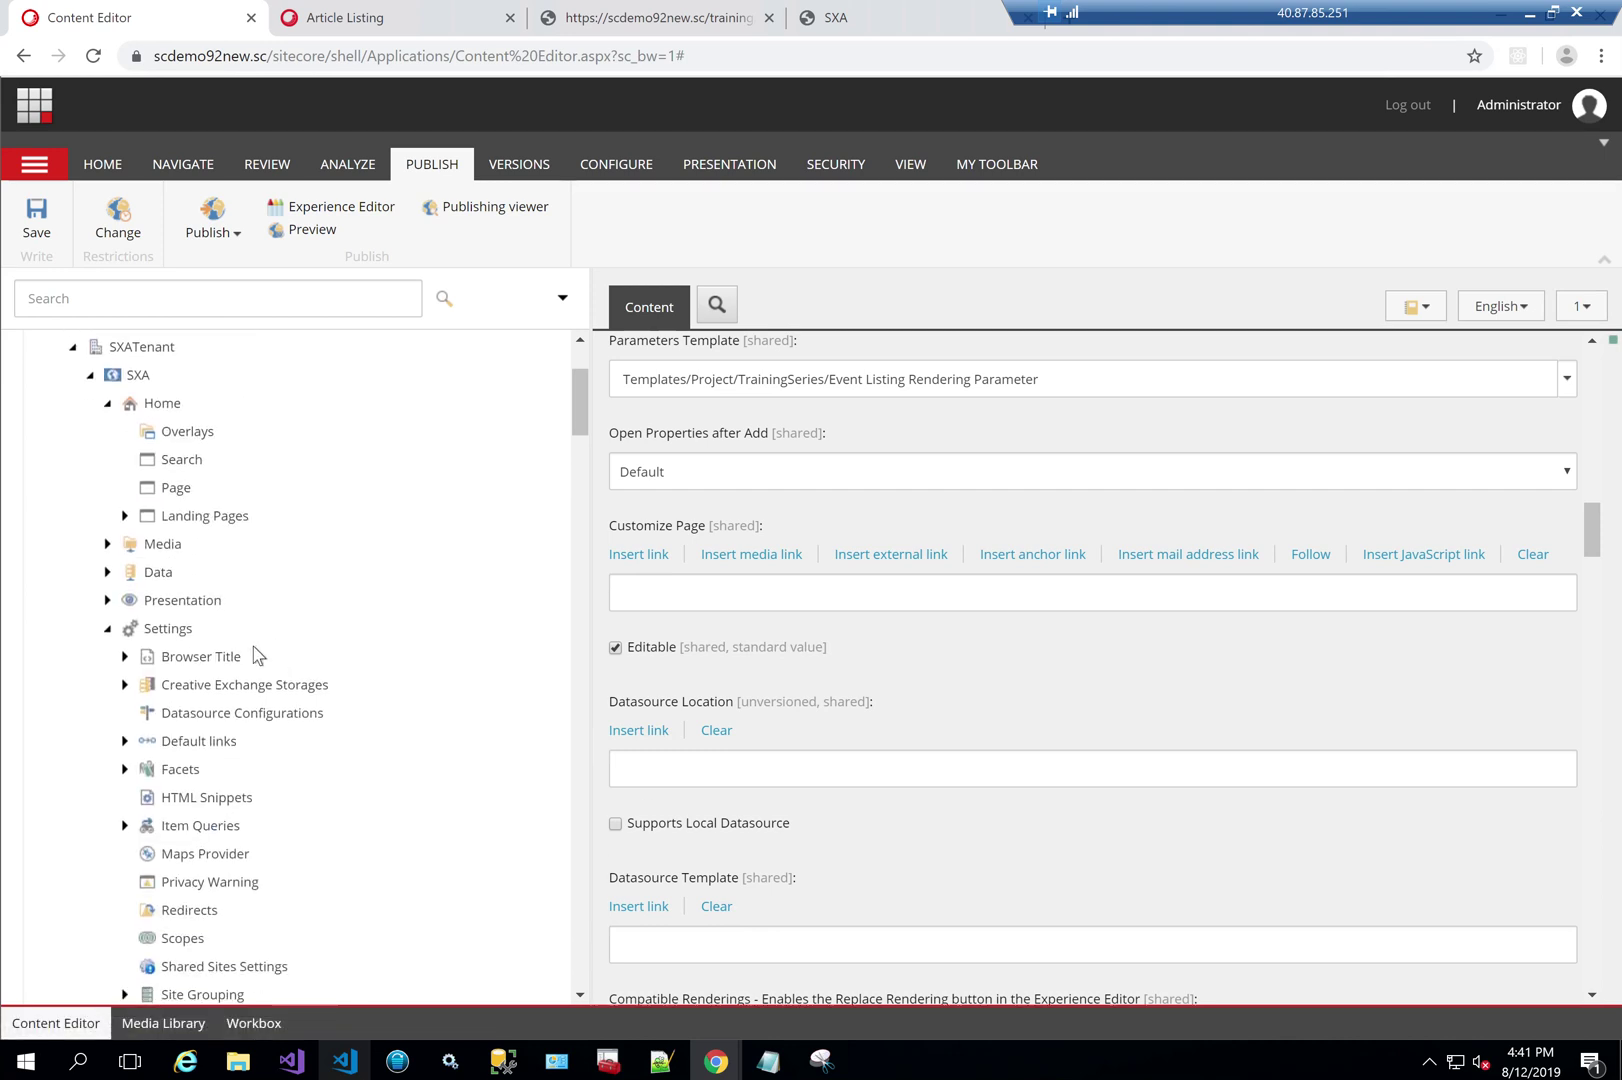
left_click(107, 628)
scroll(290, 700, "up", 1)
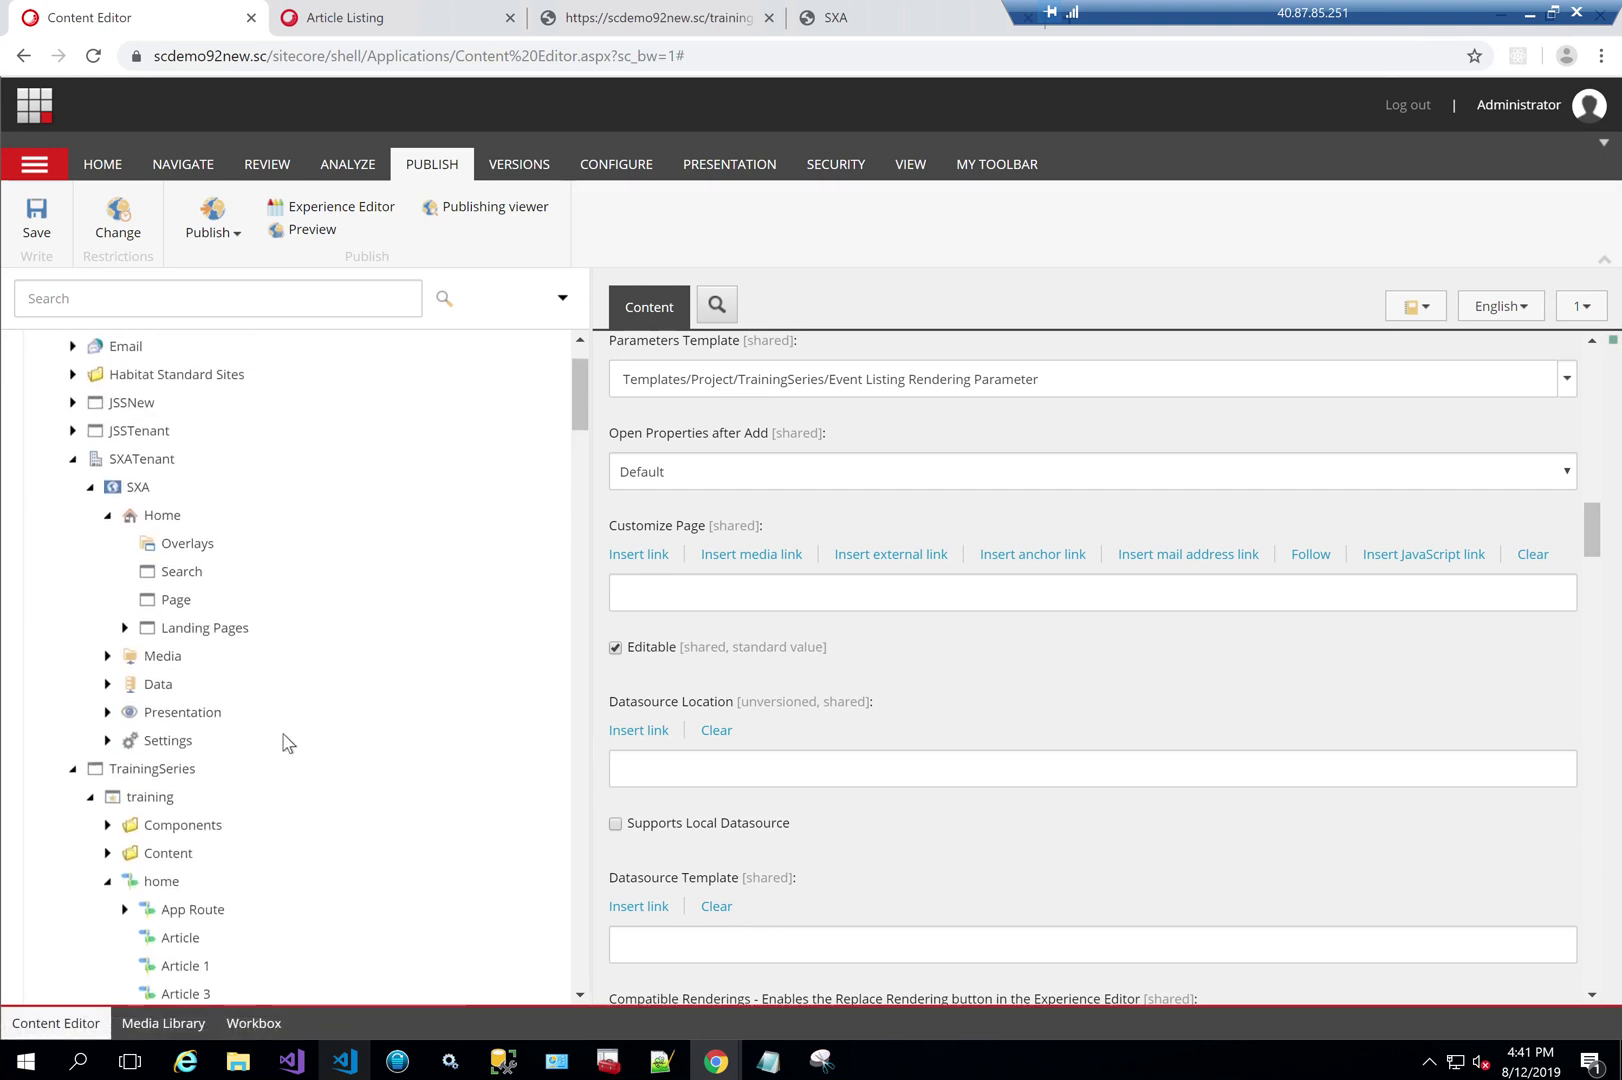
Step: Set EventListingComponent's SourceType to Children in the shared layout details of the training site's Event Listing page and apply it
scroll(284, 750, "down", 4)
scroll(283, 766, "down", 2)
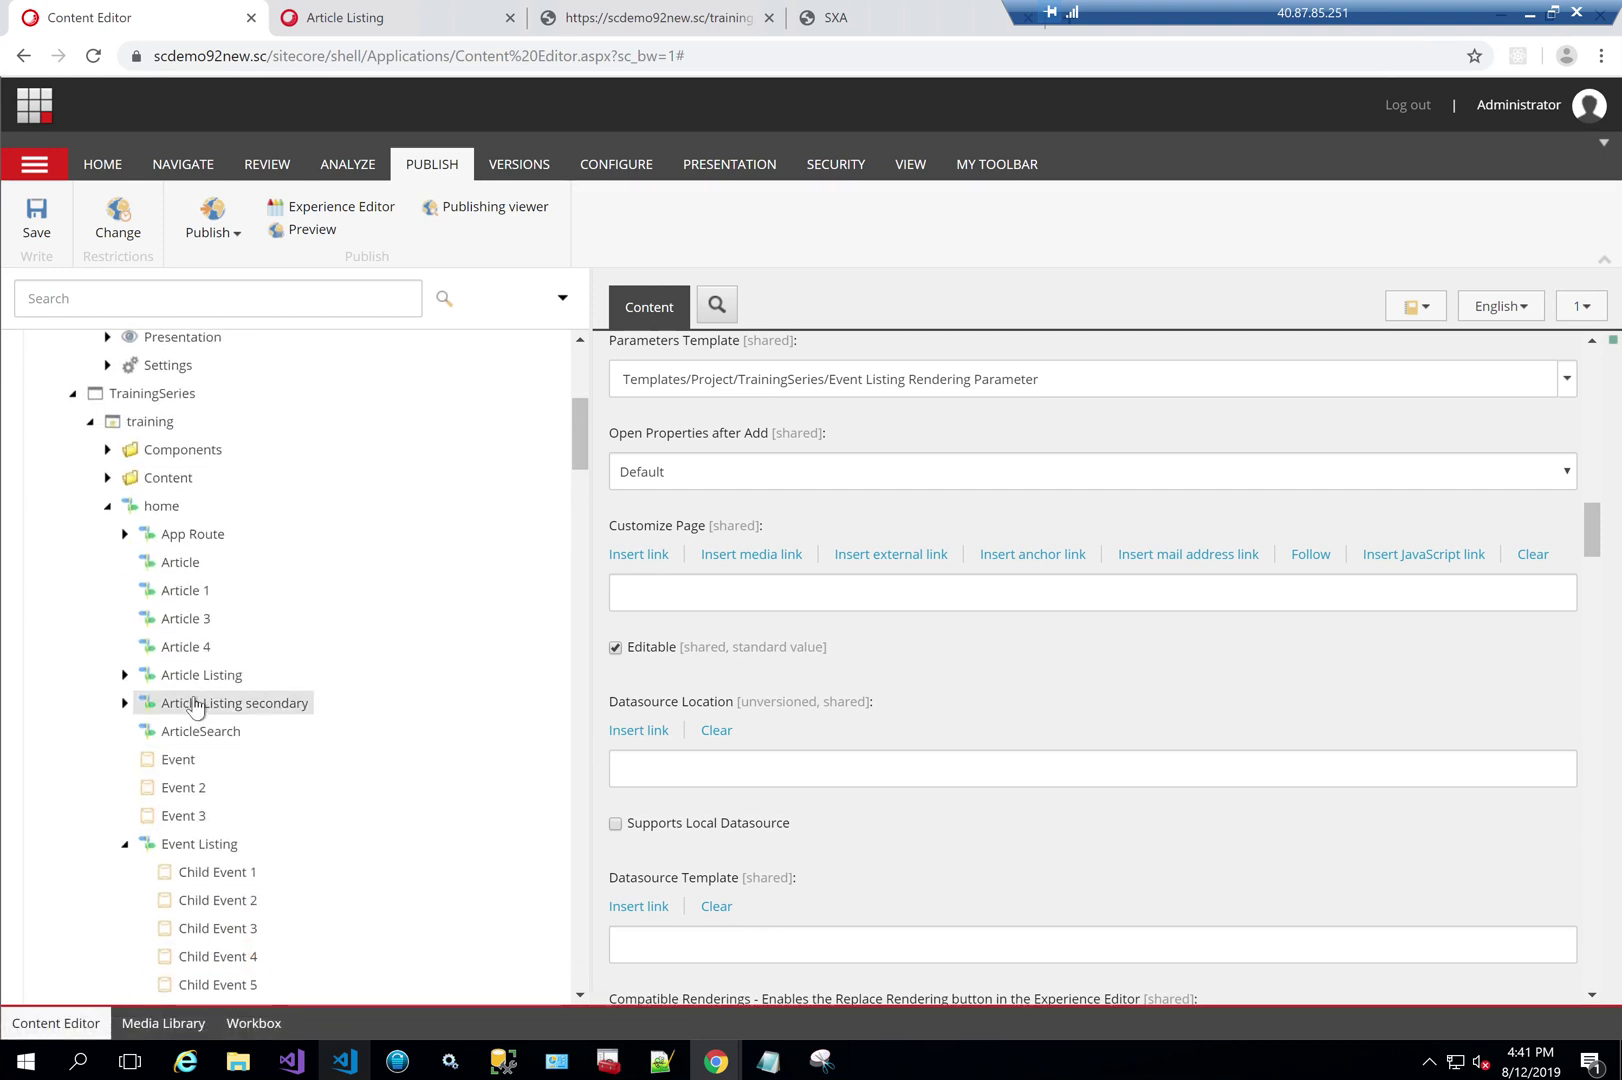
left_click(198, 845)
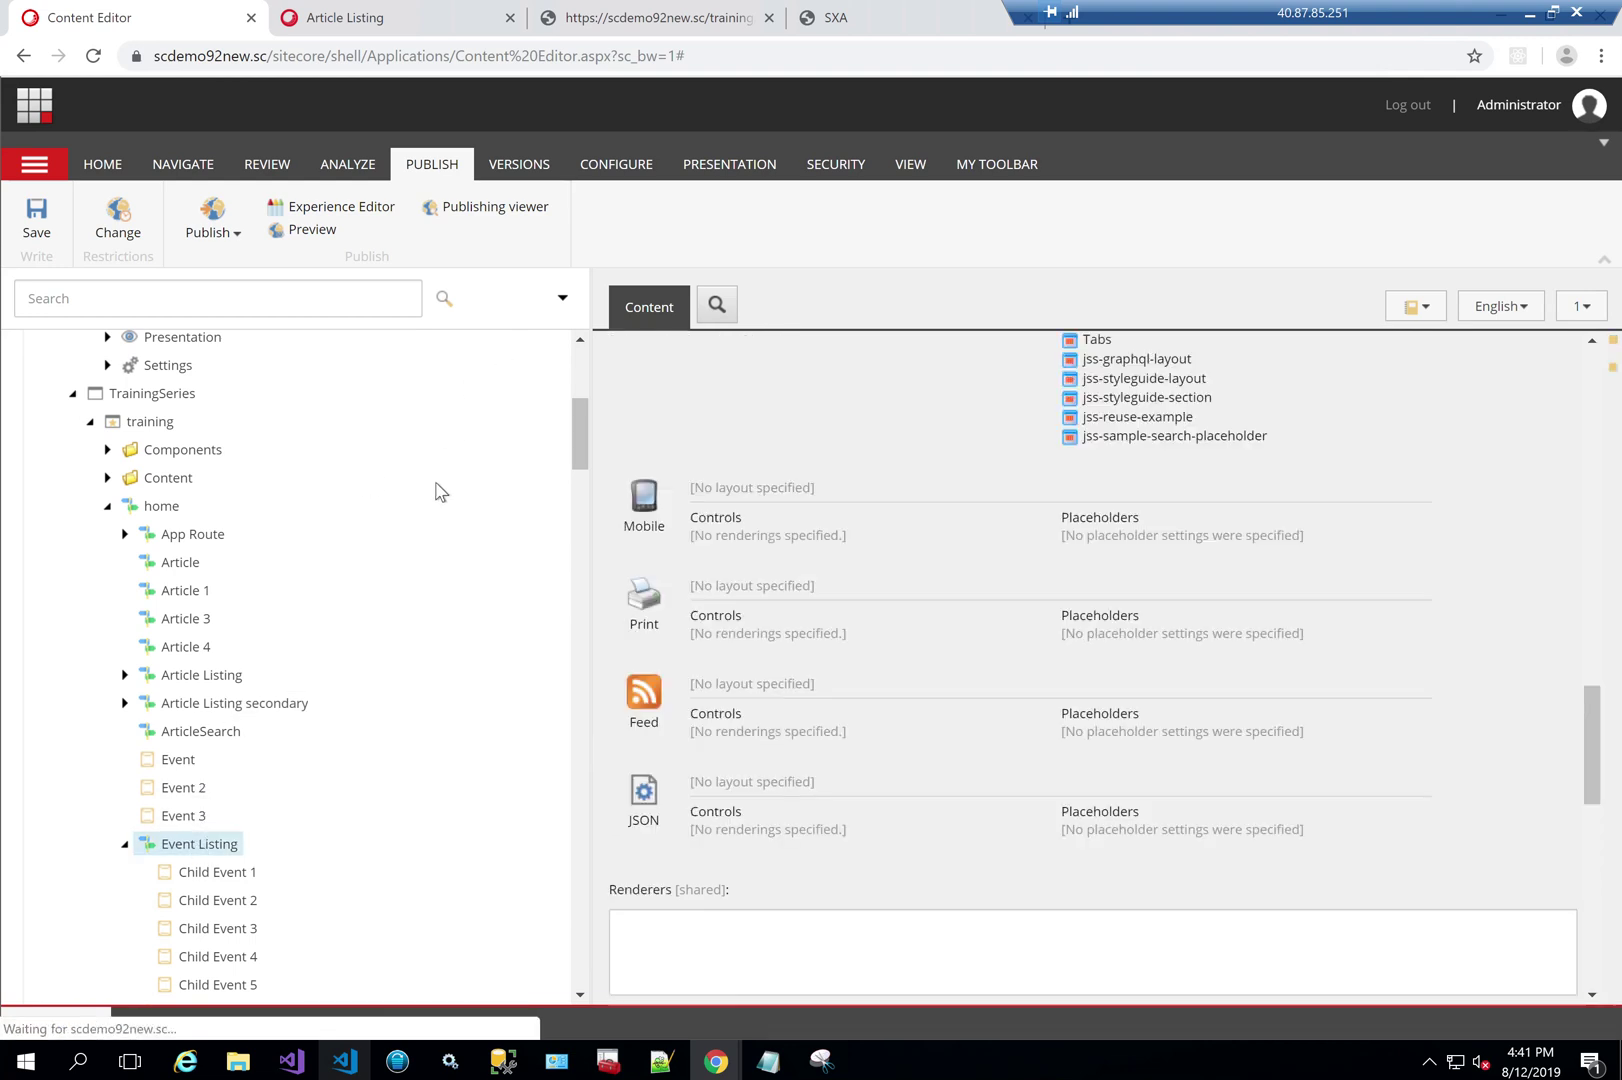
left_click(716, 166)
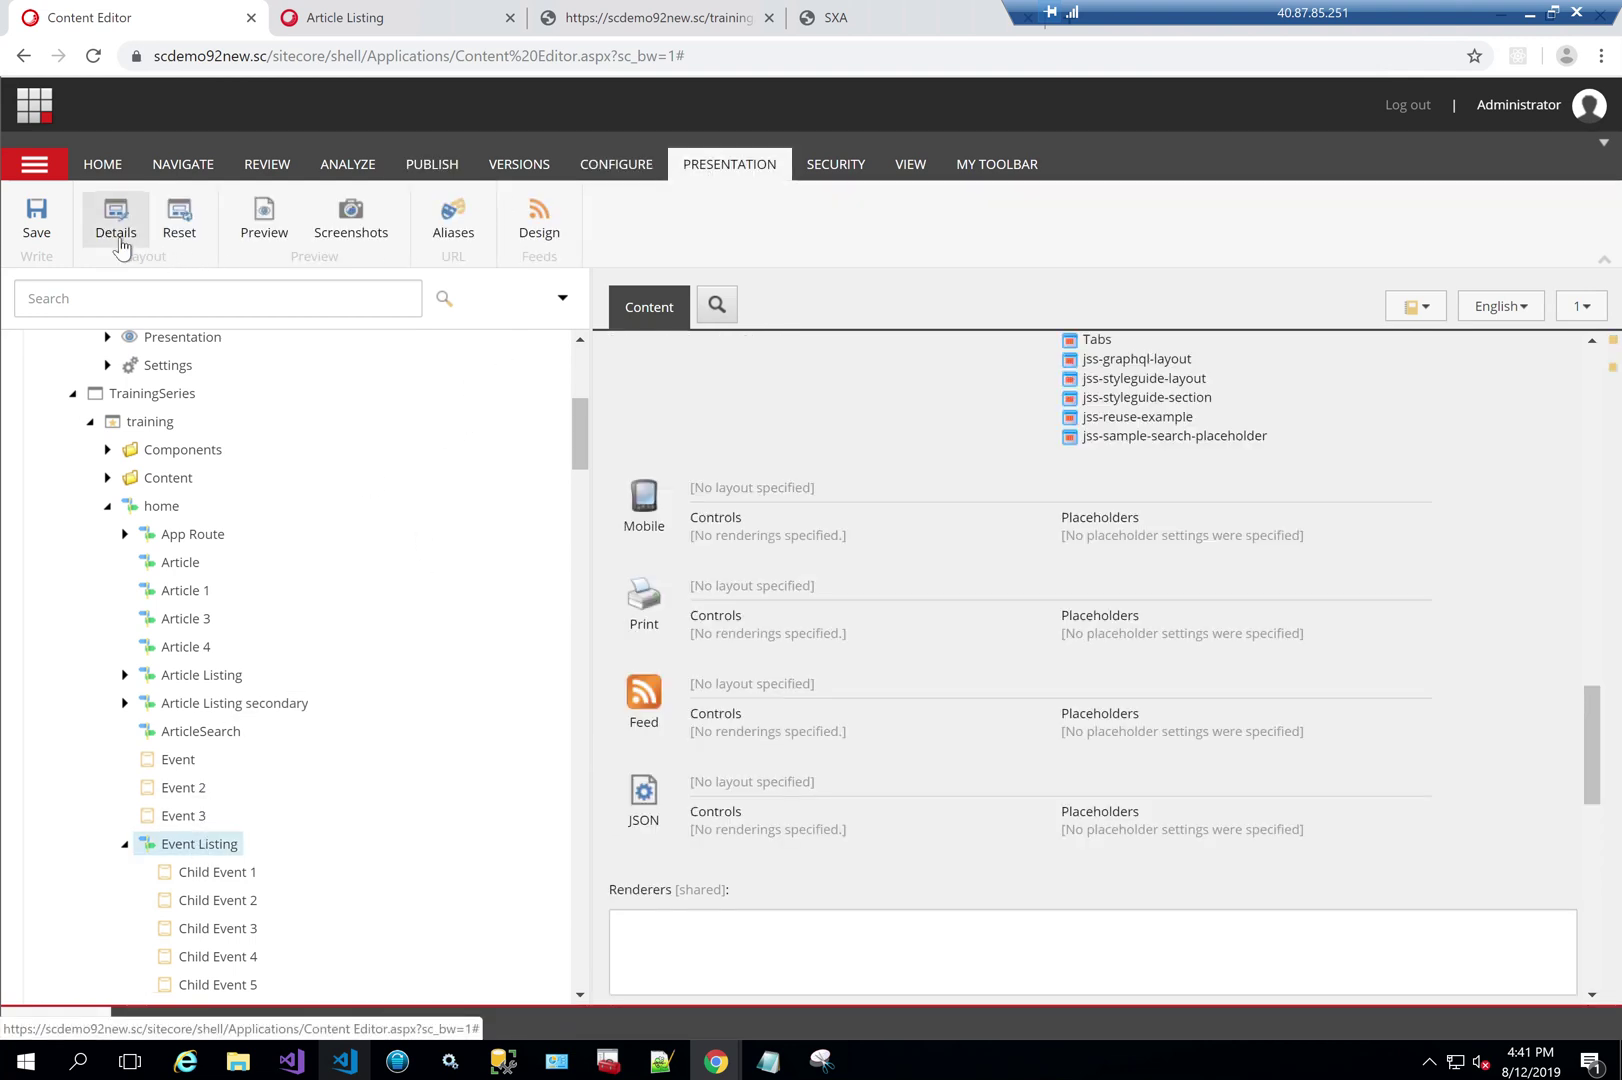
left_click(116, 222)
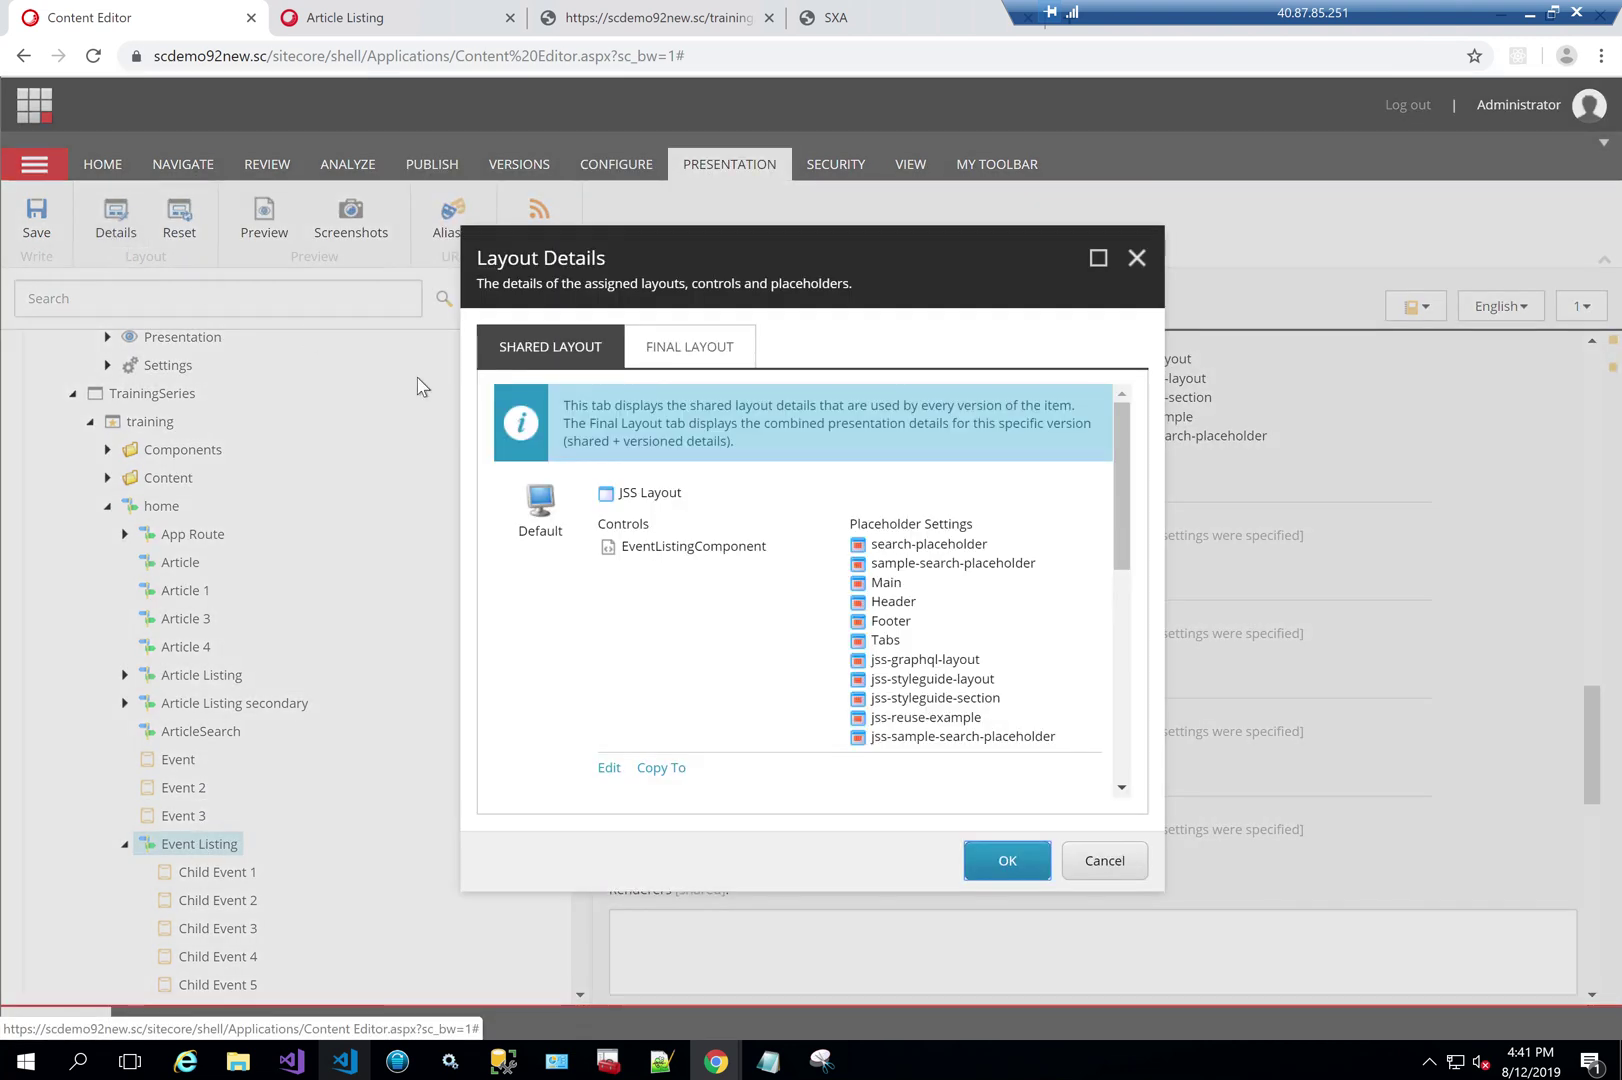
left_click(648, 548)
left_click(678, 488)
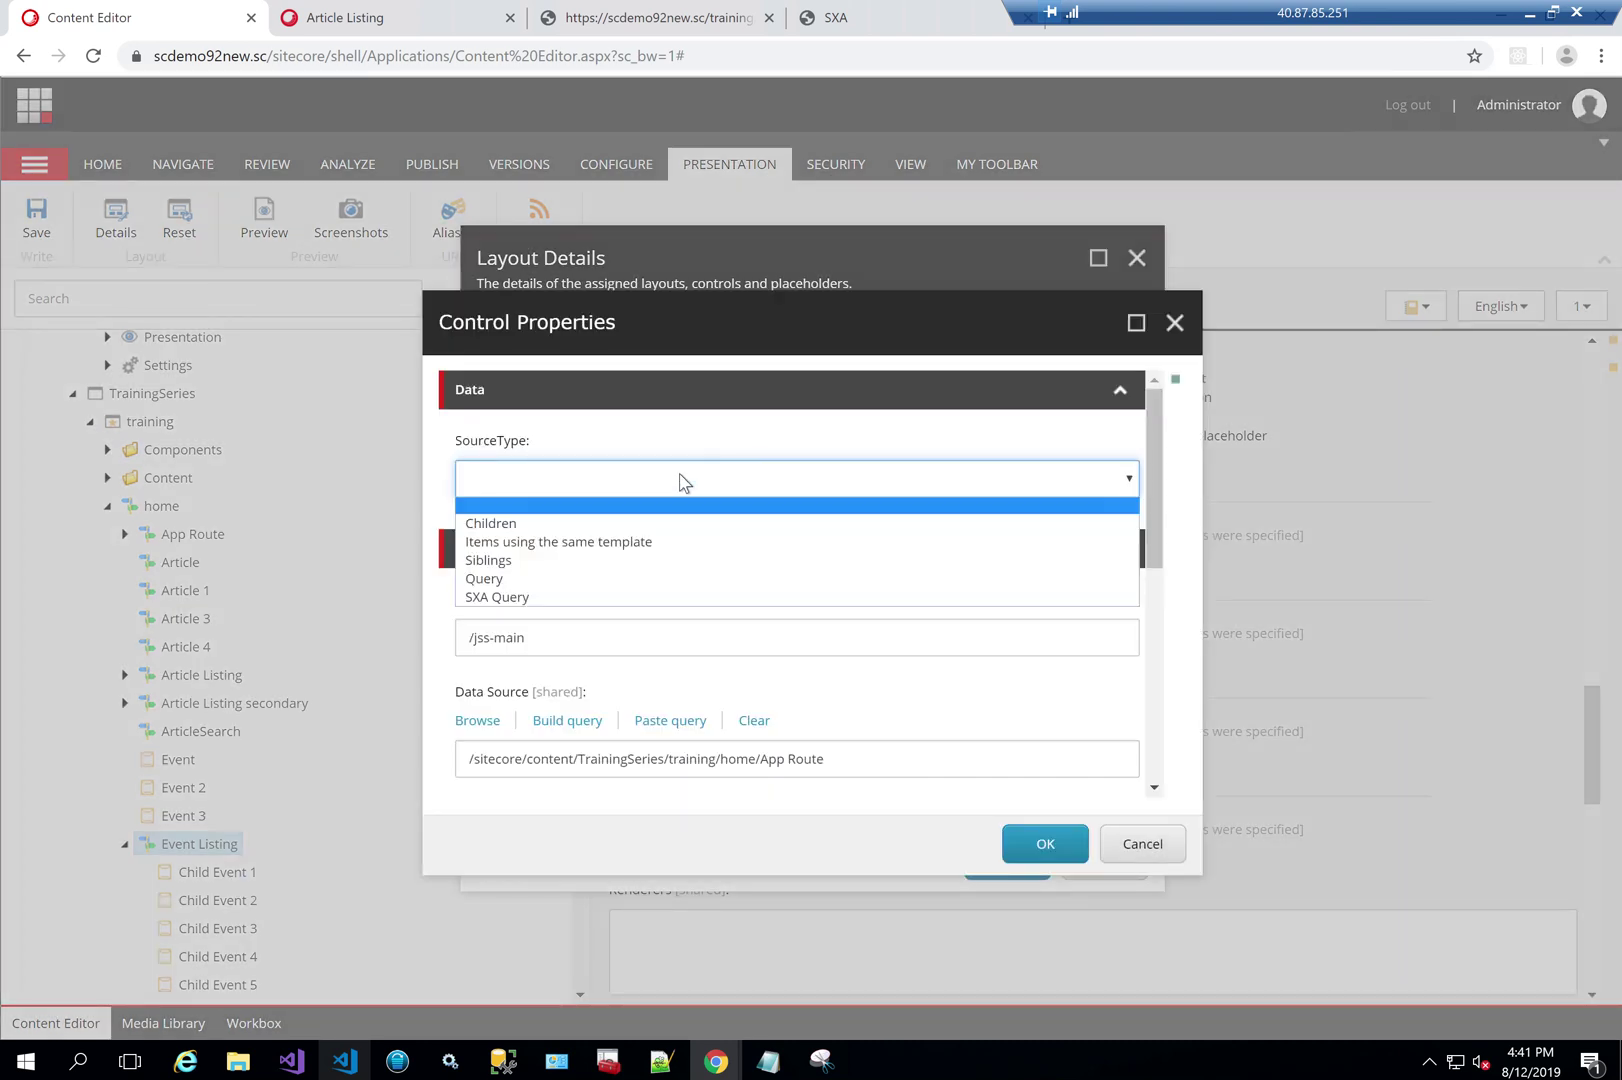
left_click(663, 523)
left_click(1013, 840)
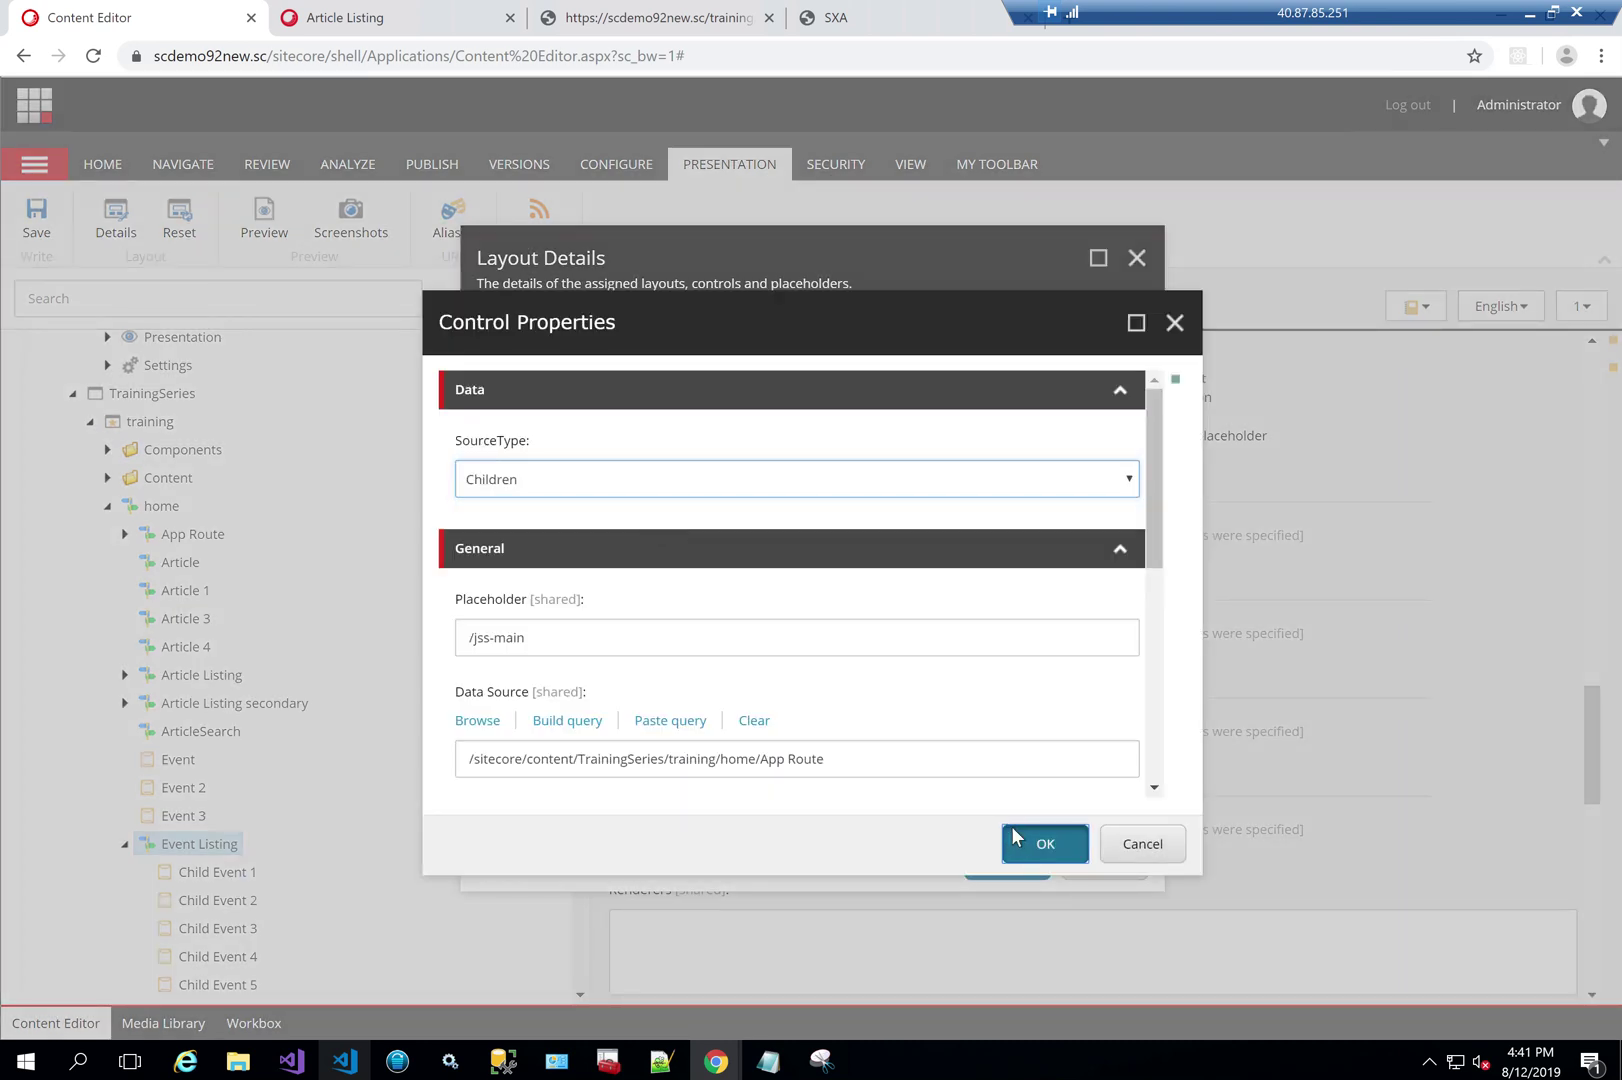
key("Return")
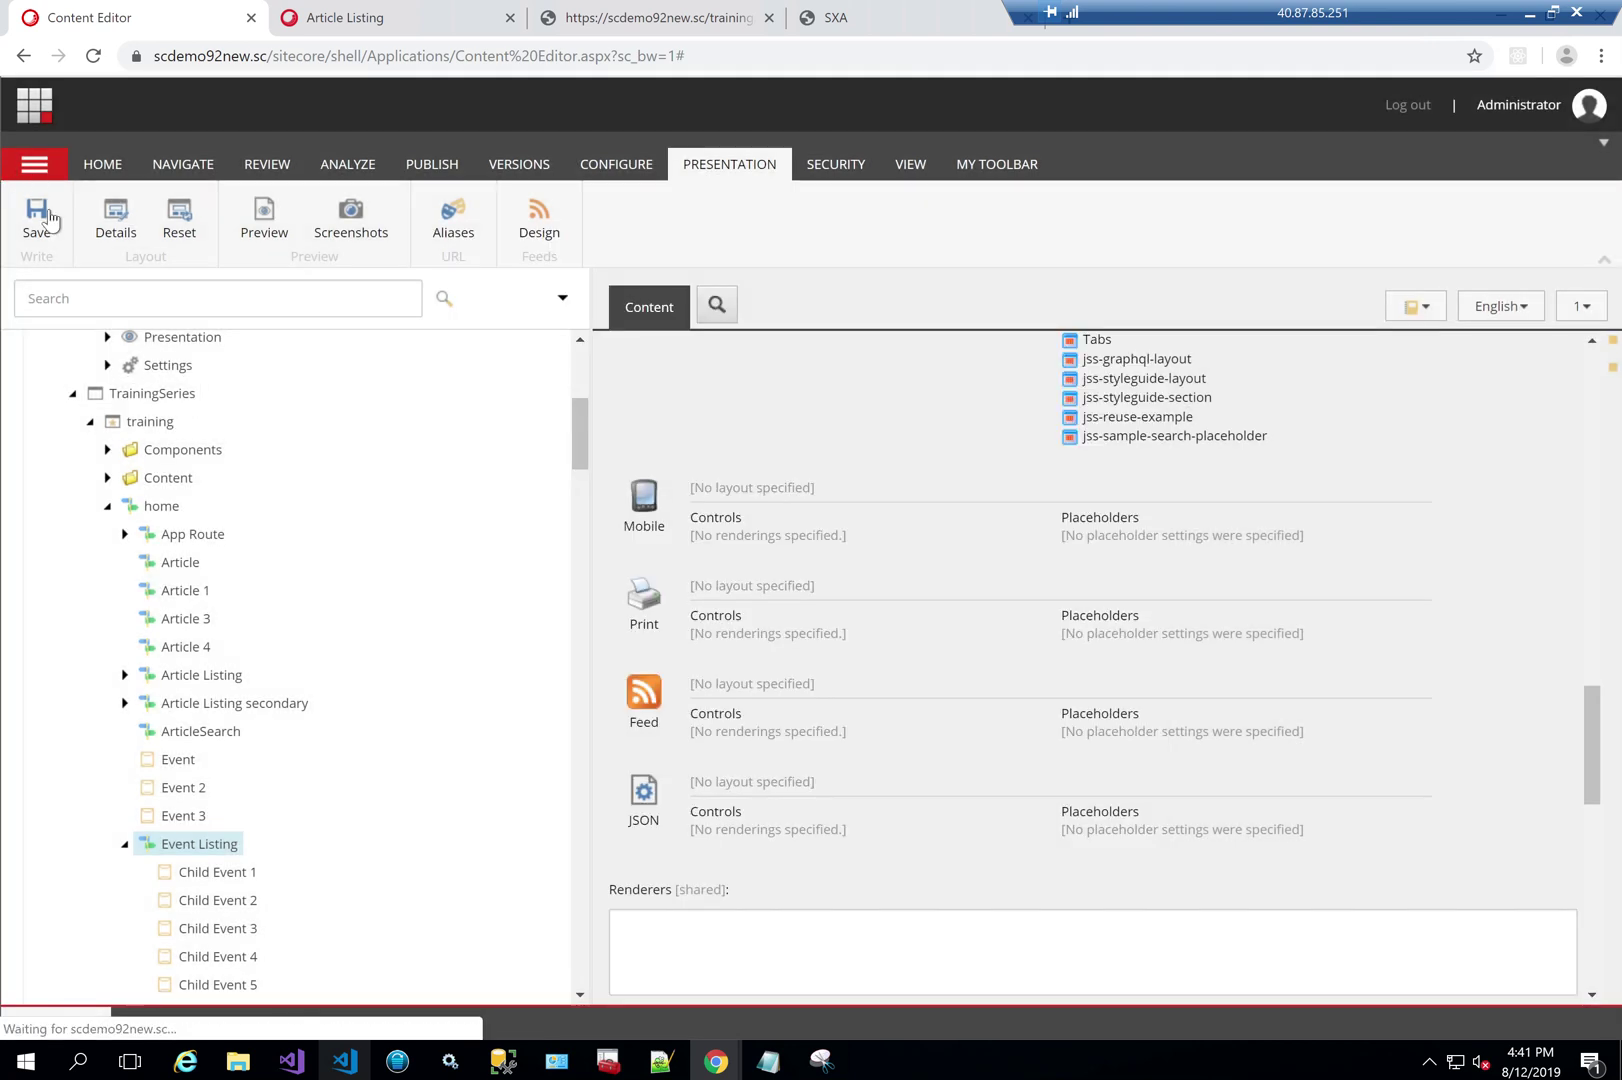
Step: Open the Event Listing page in the Experience Editor and compare EventListingComponent's rendered events with the page's child items in the Content Editor
left_click(444, 172)
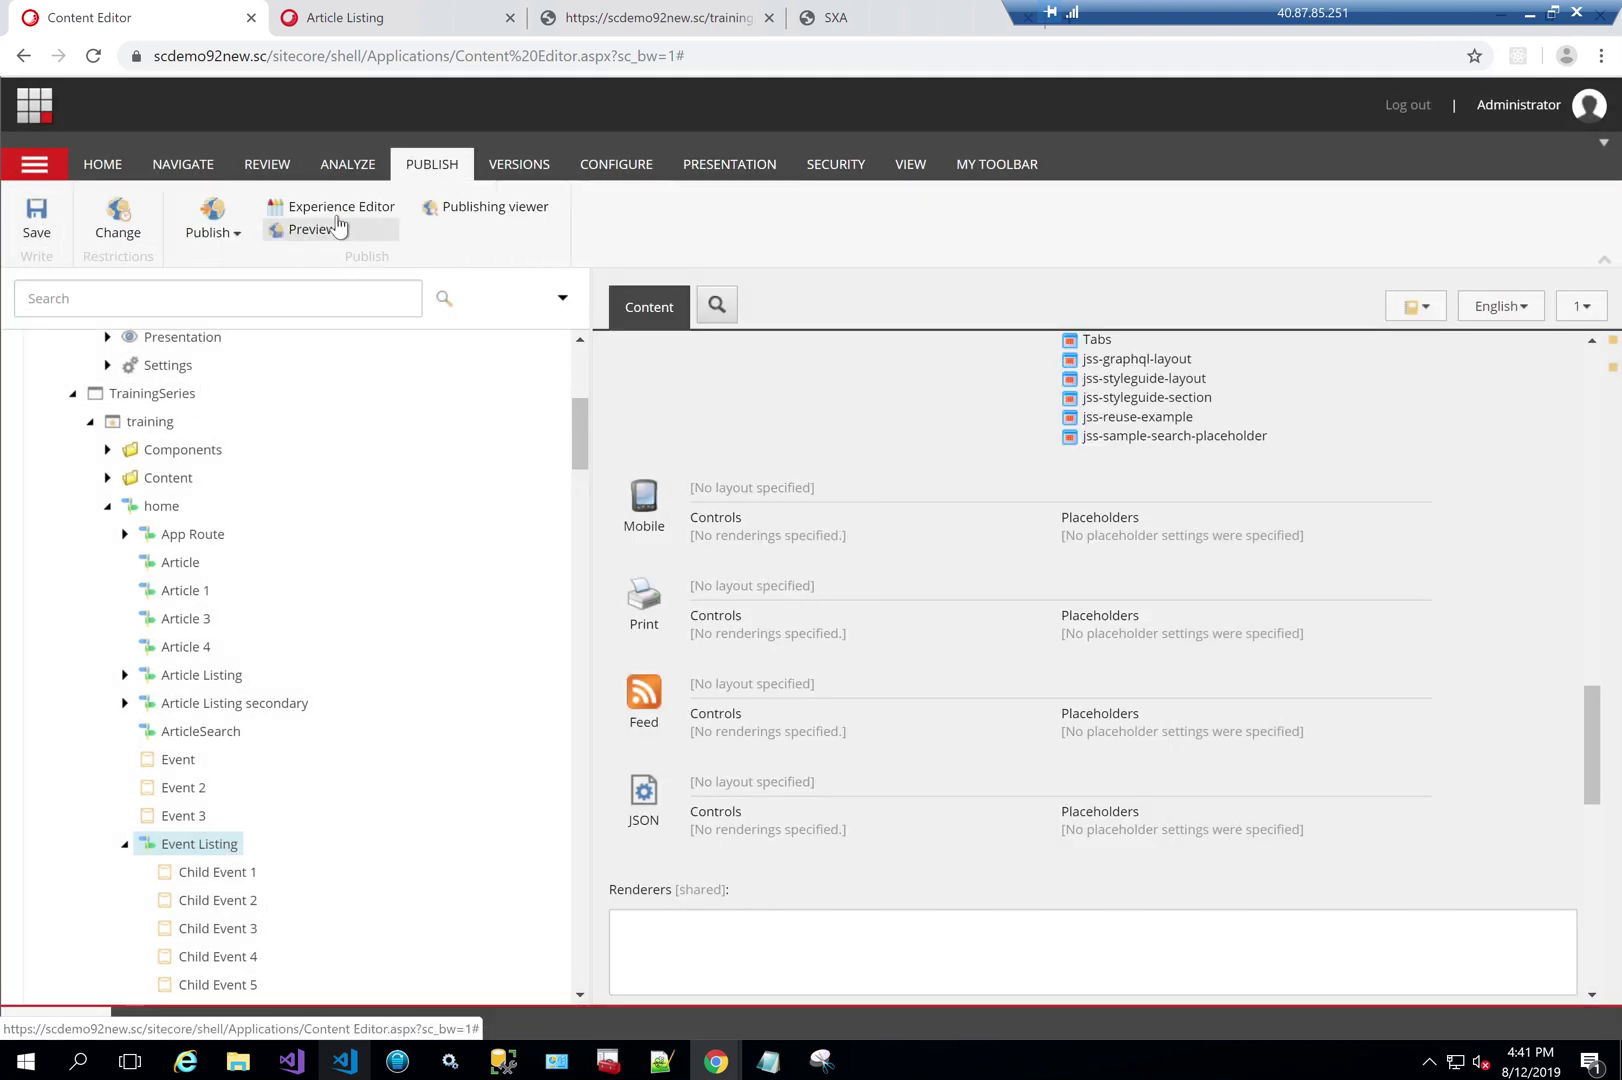
left_click(337, 207)
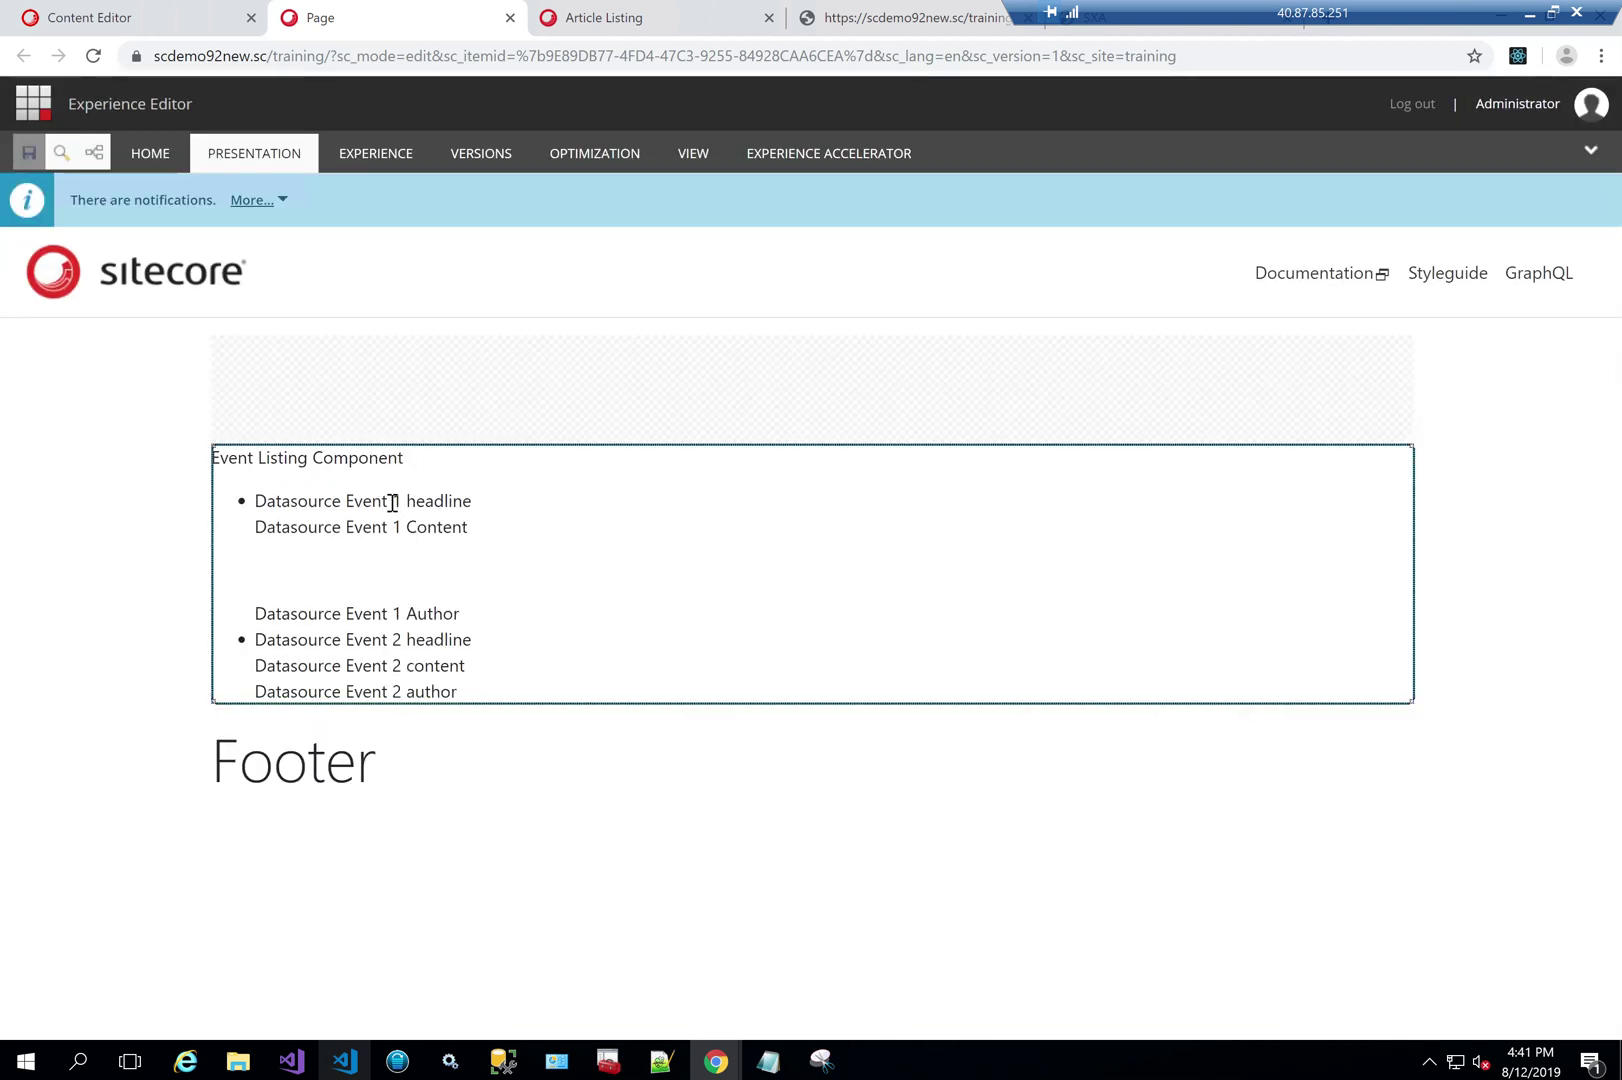
left_click(400, 500)
left_click(400, 566)
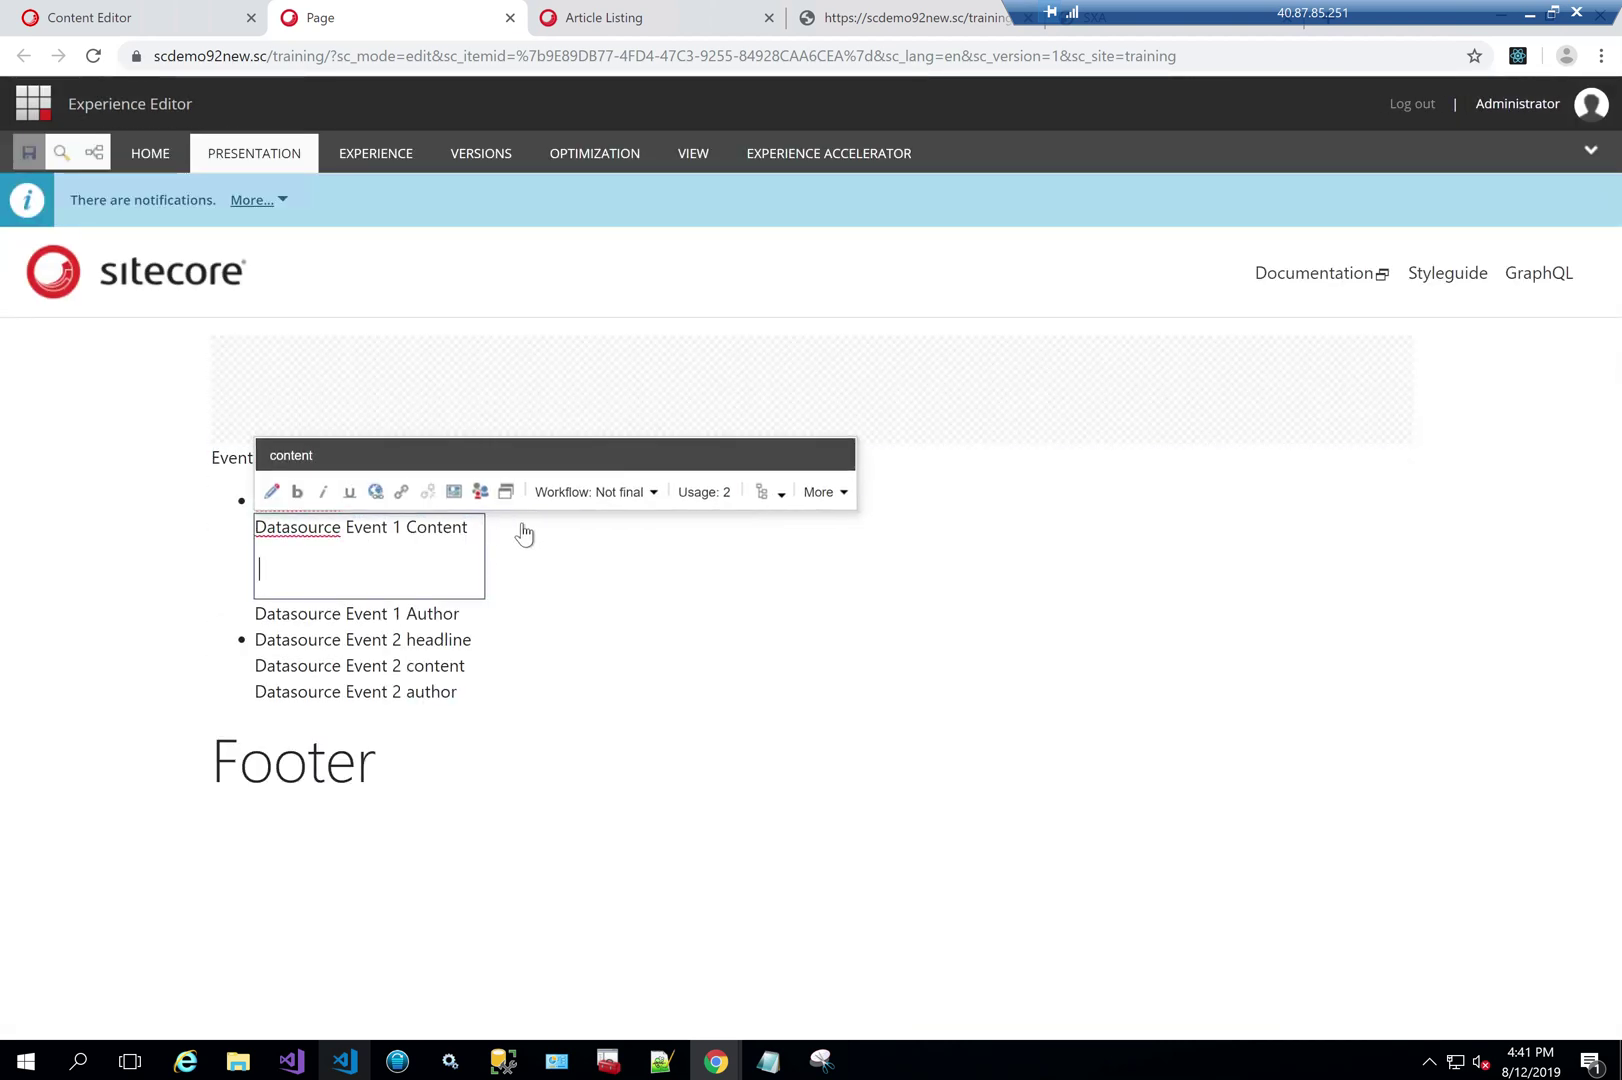
left_click(483, 641)
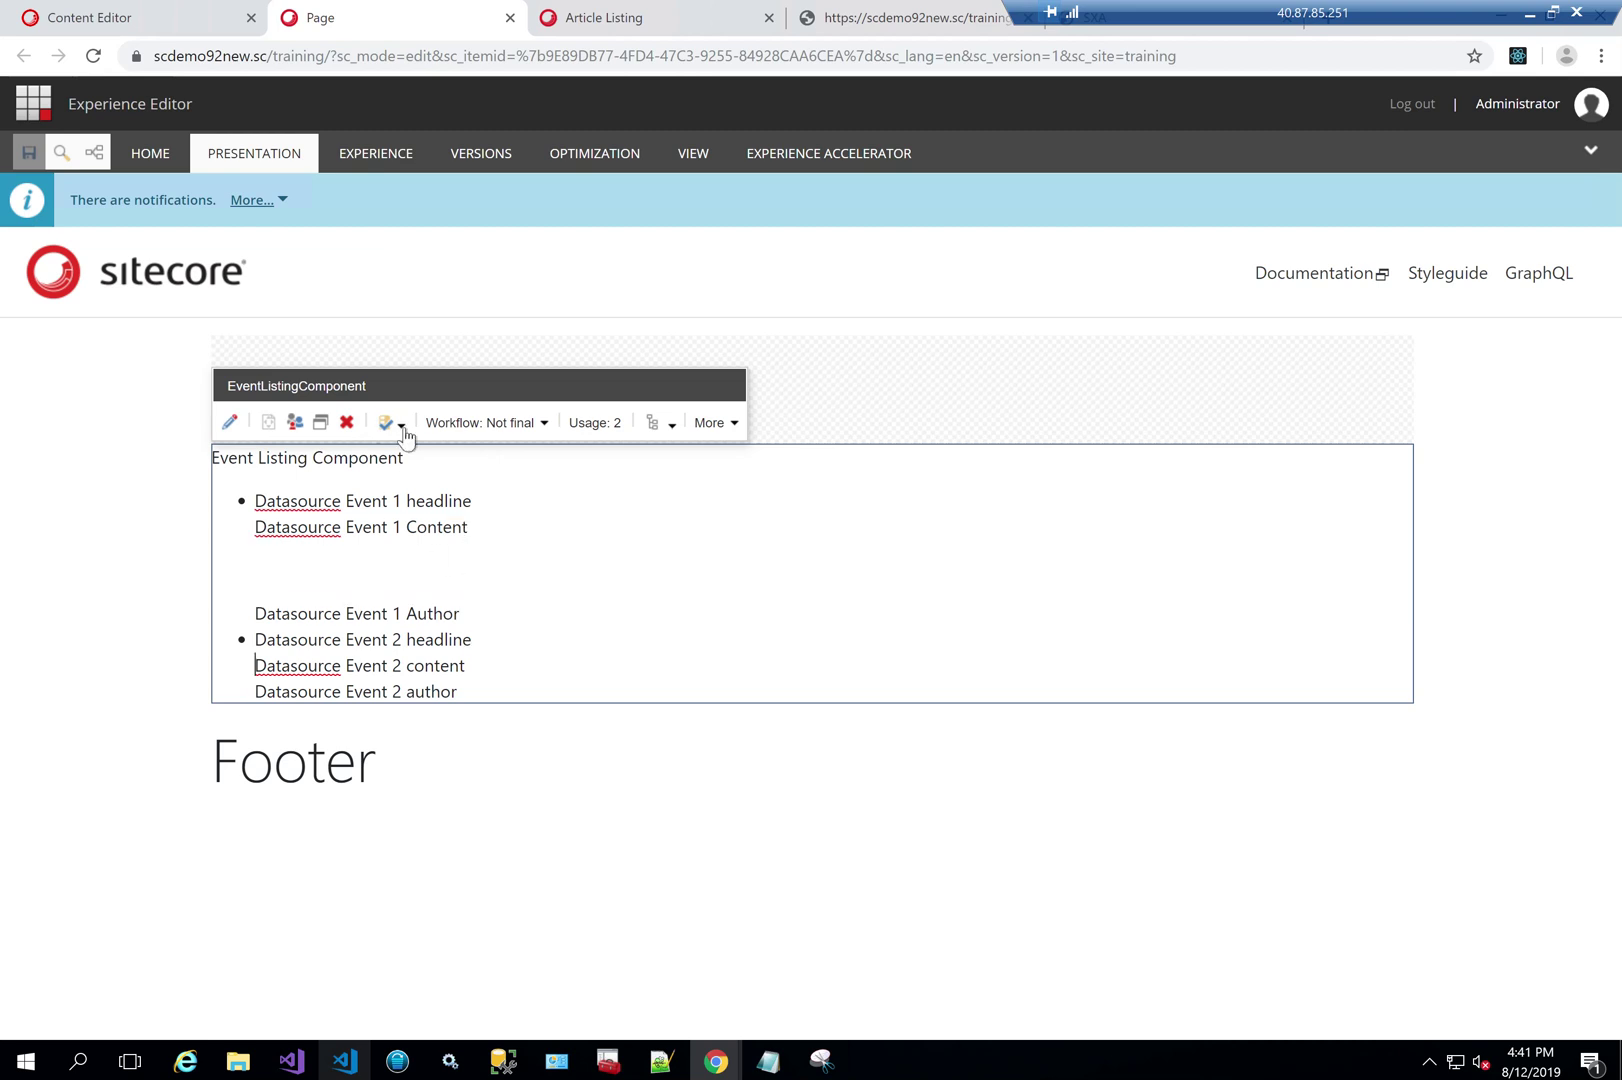
left_click(165, 27)
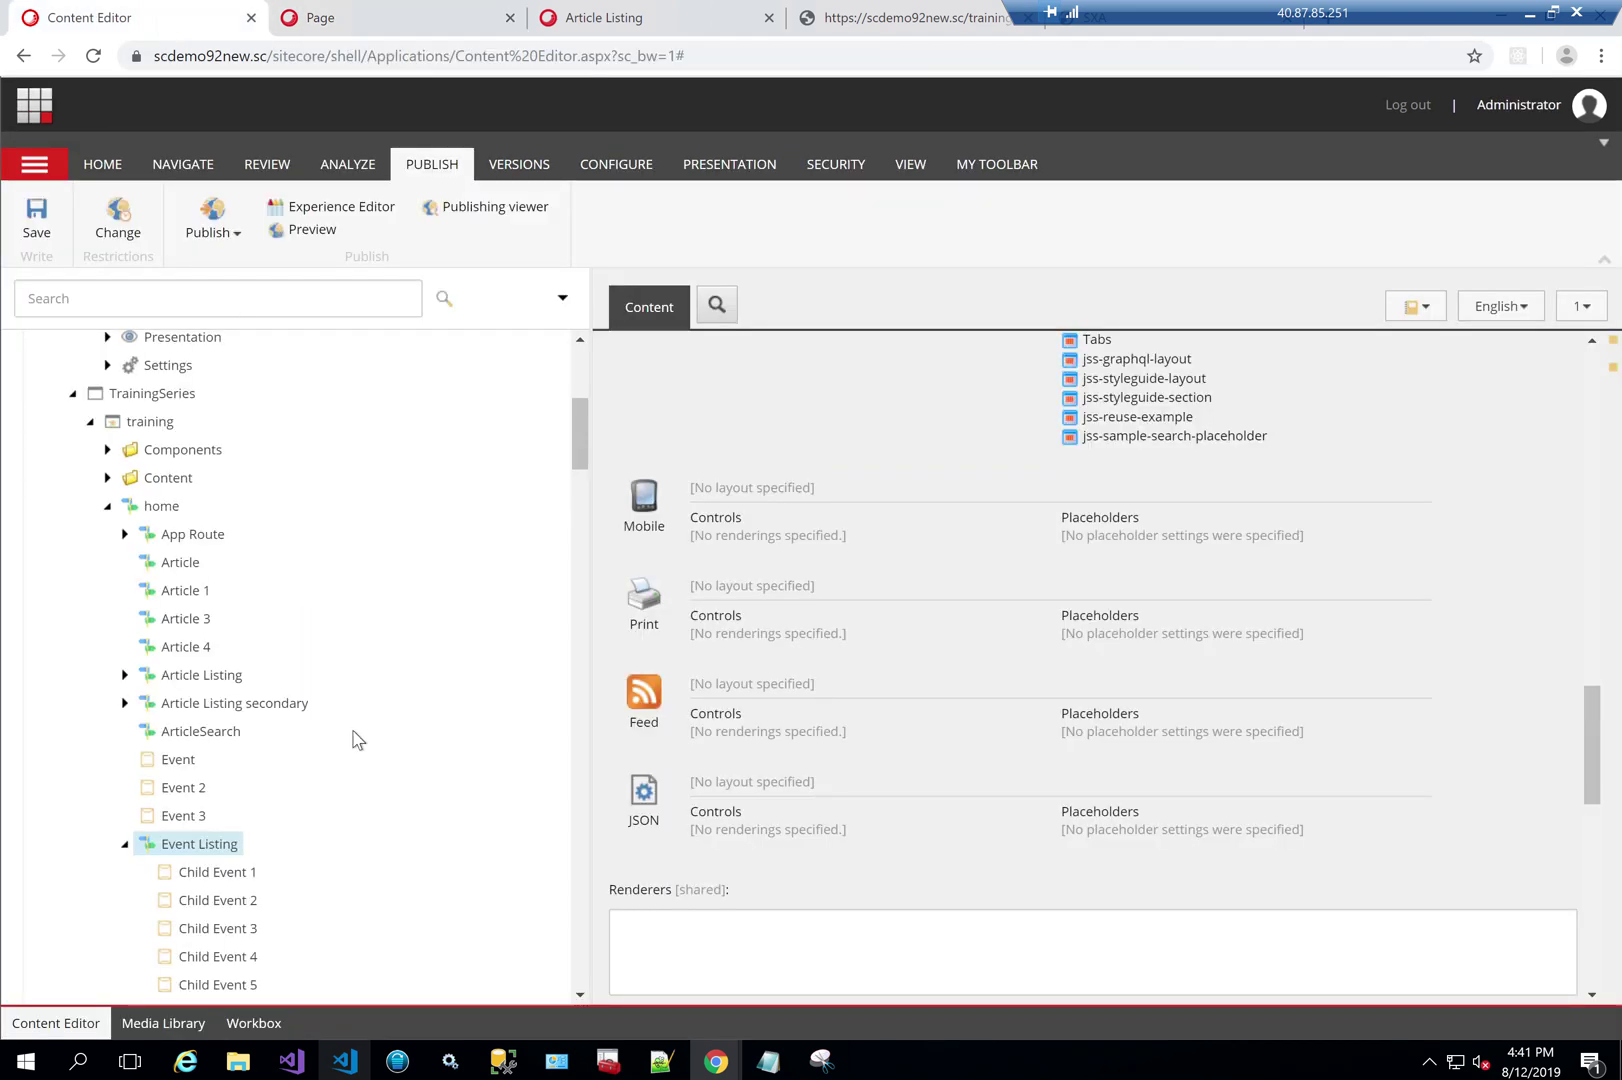
scroll(352, 740, "down", 2)
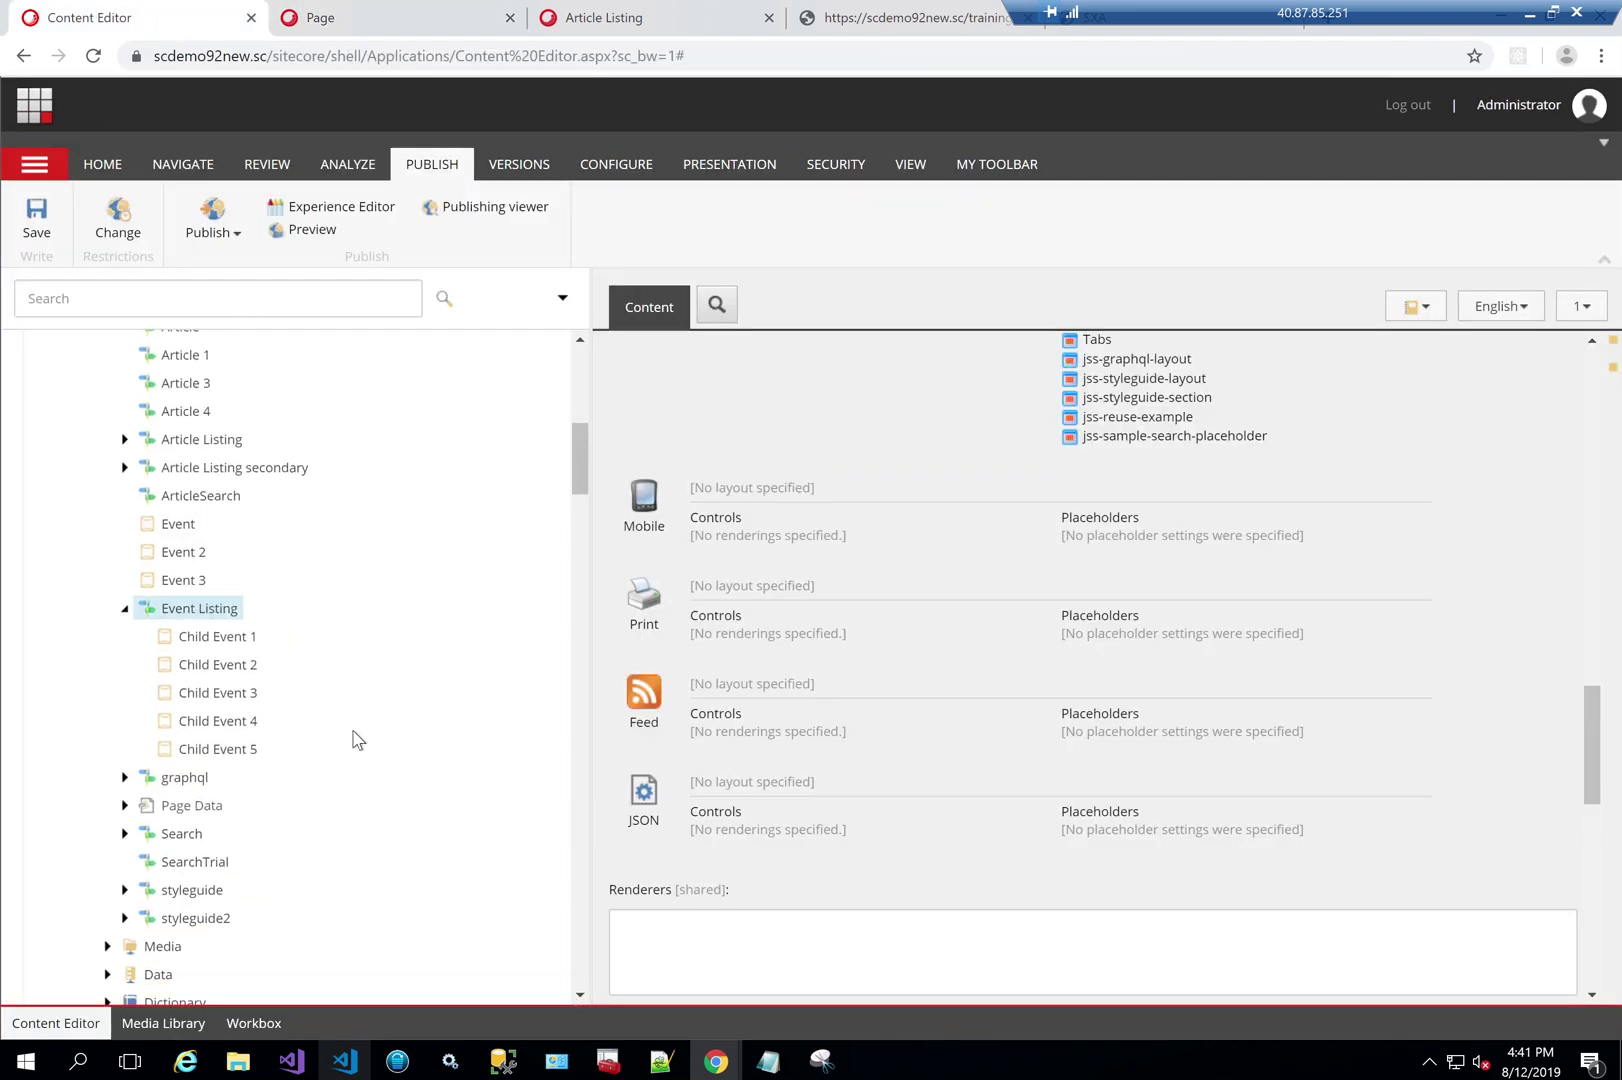
left_click(352, 12)
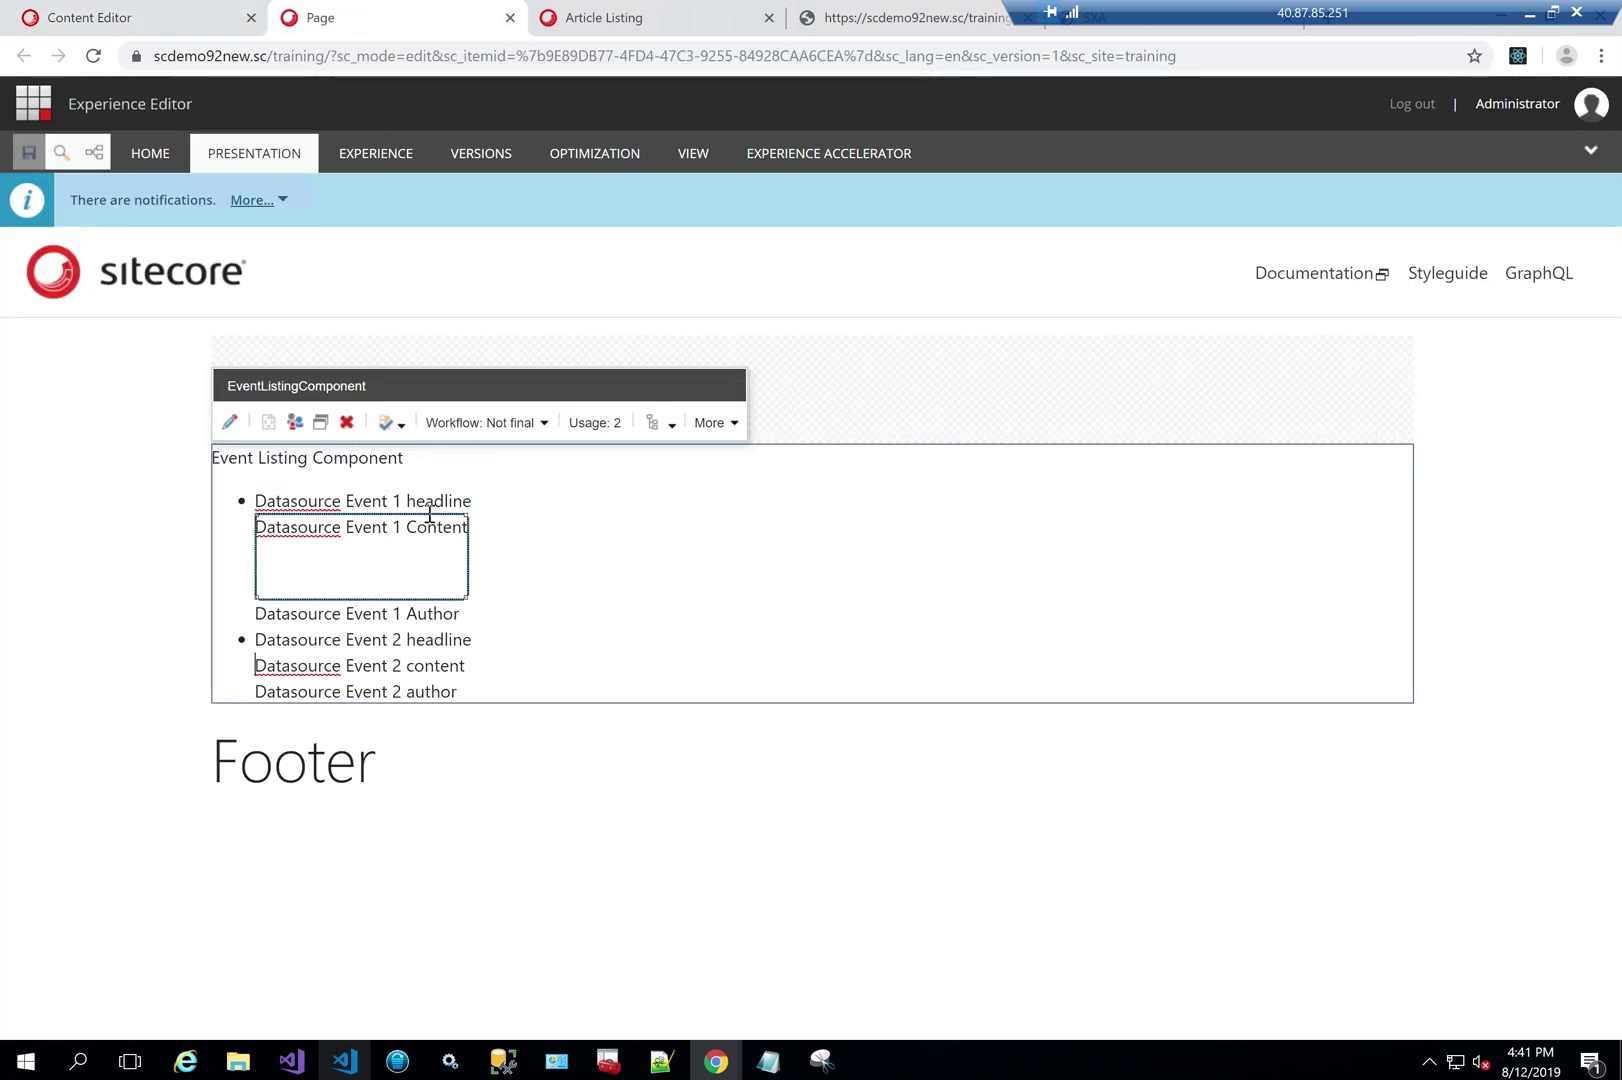
Step: Set EventListingComponent's SourceType to Siblings through its component properties in the Experience Editor
left_click(716, 422)
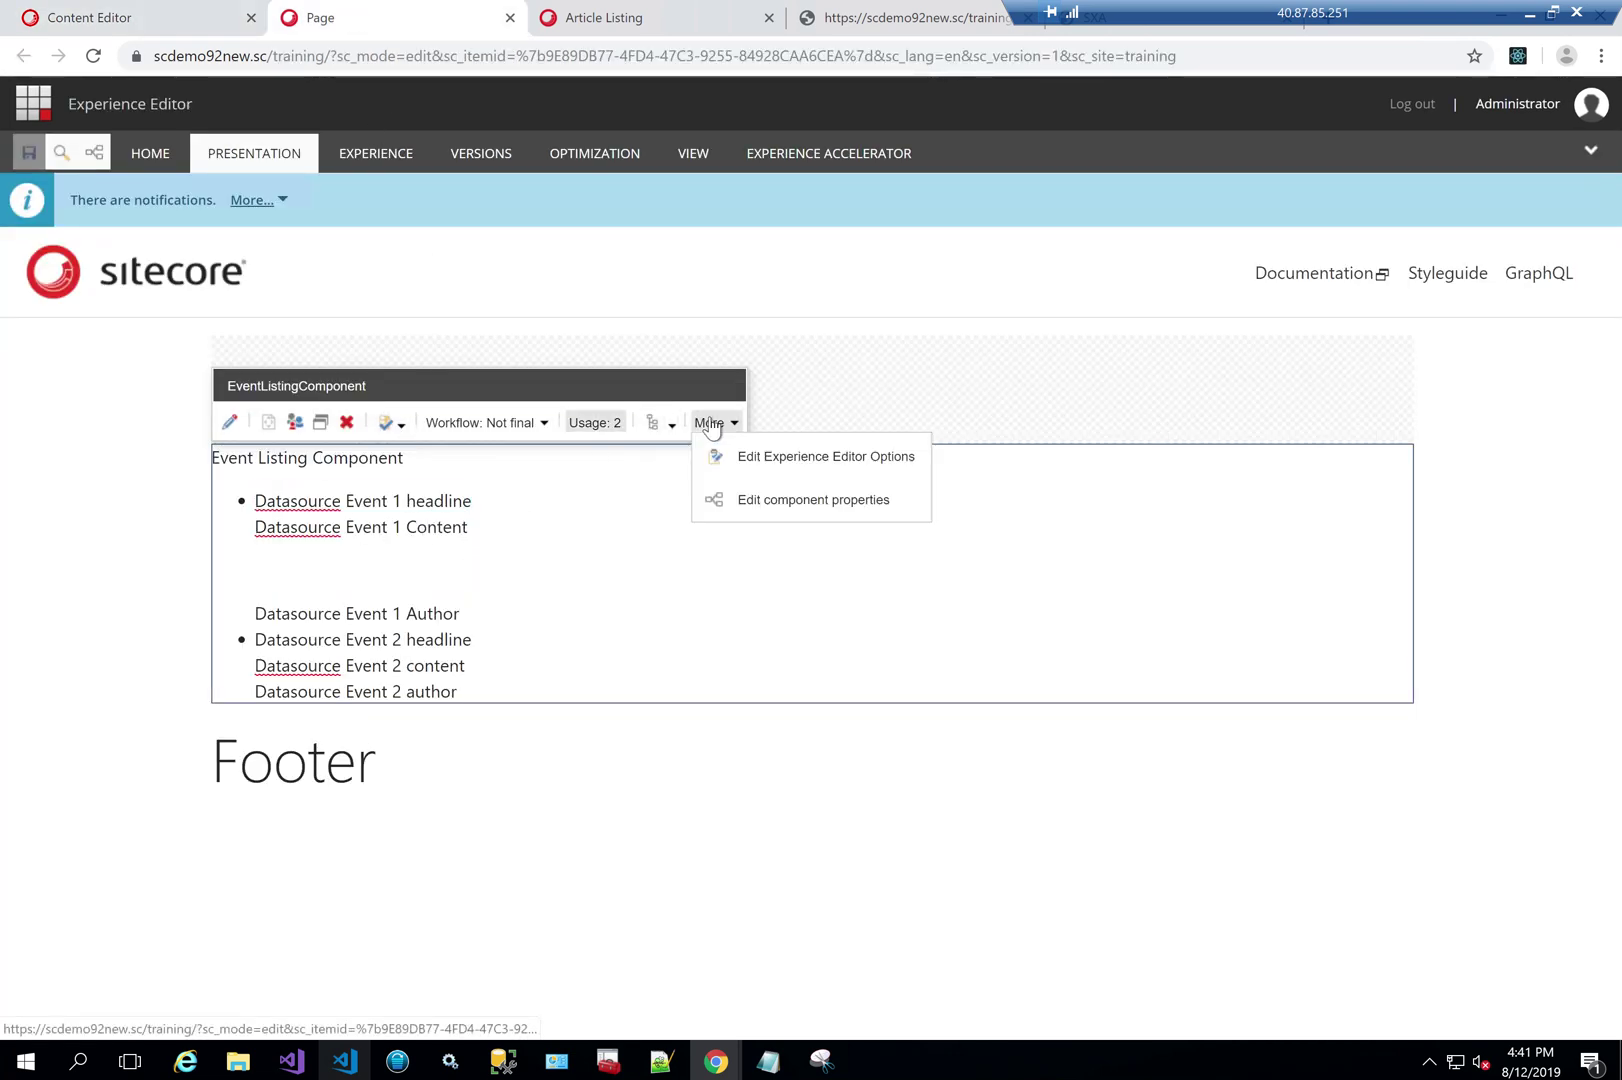
left_click(760, 505)
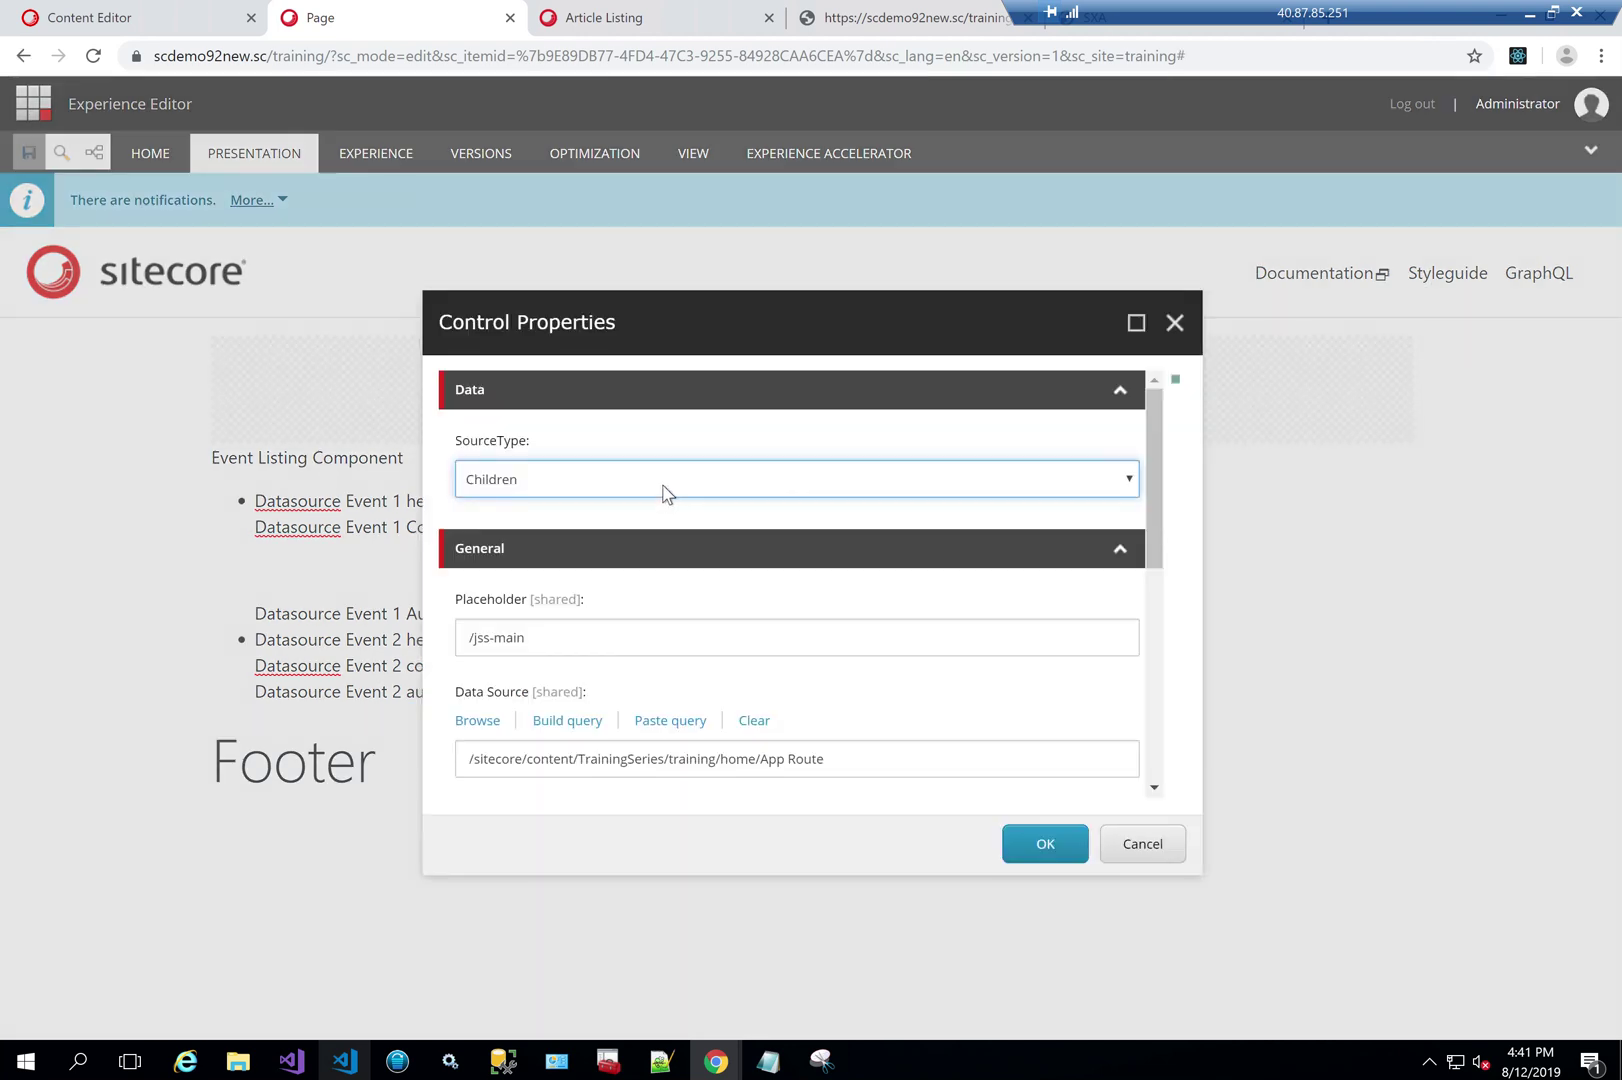
left_click(667, 494)
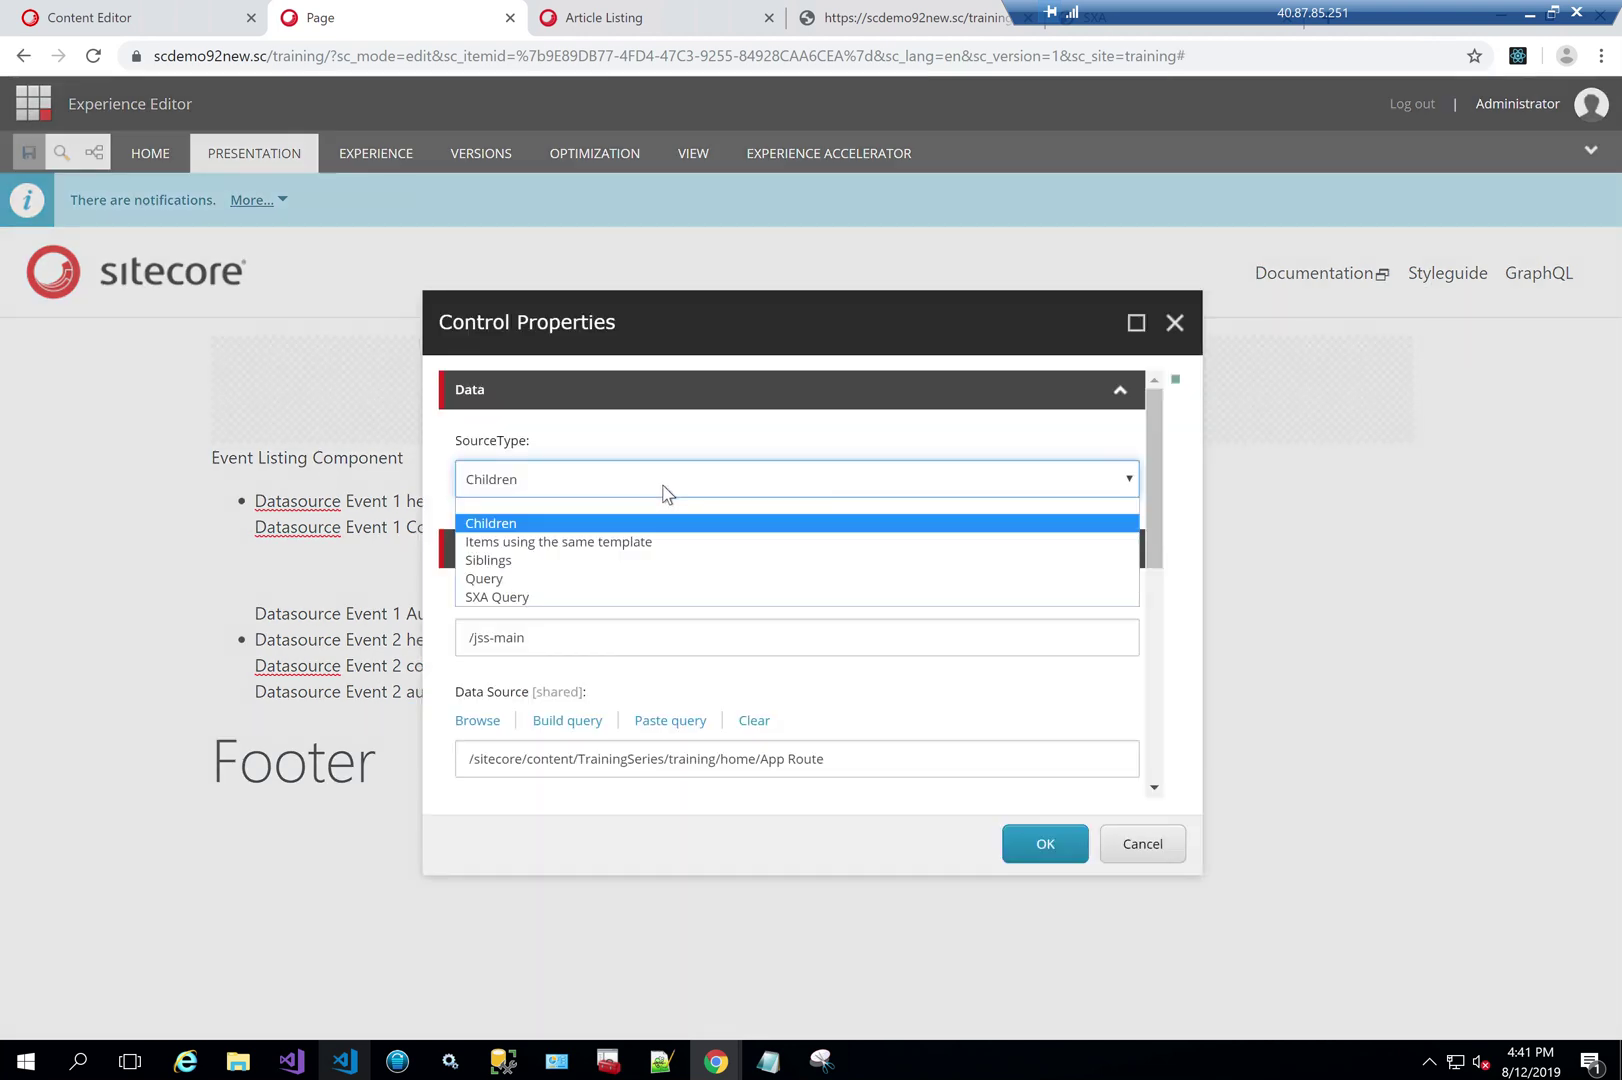
left_click(631, 560)
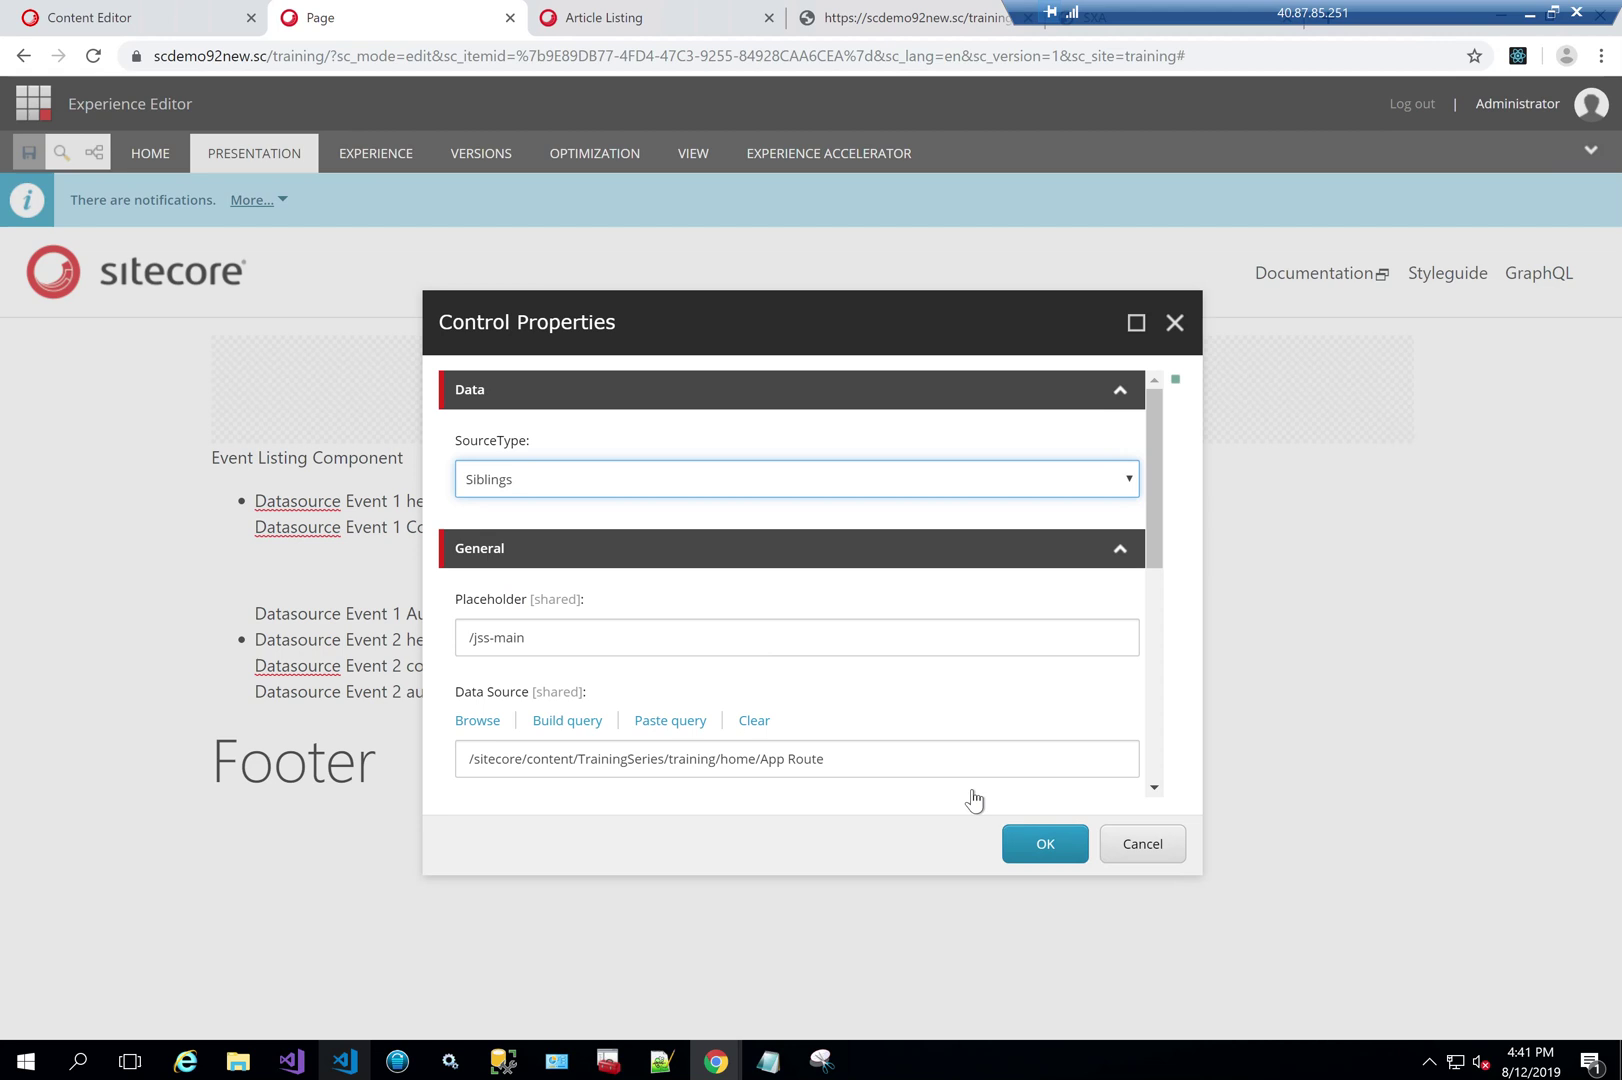
left_click(1025, 829)
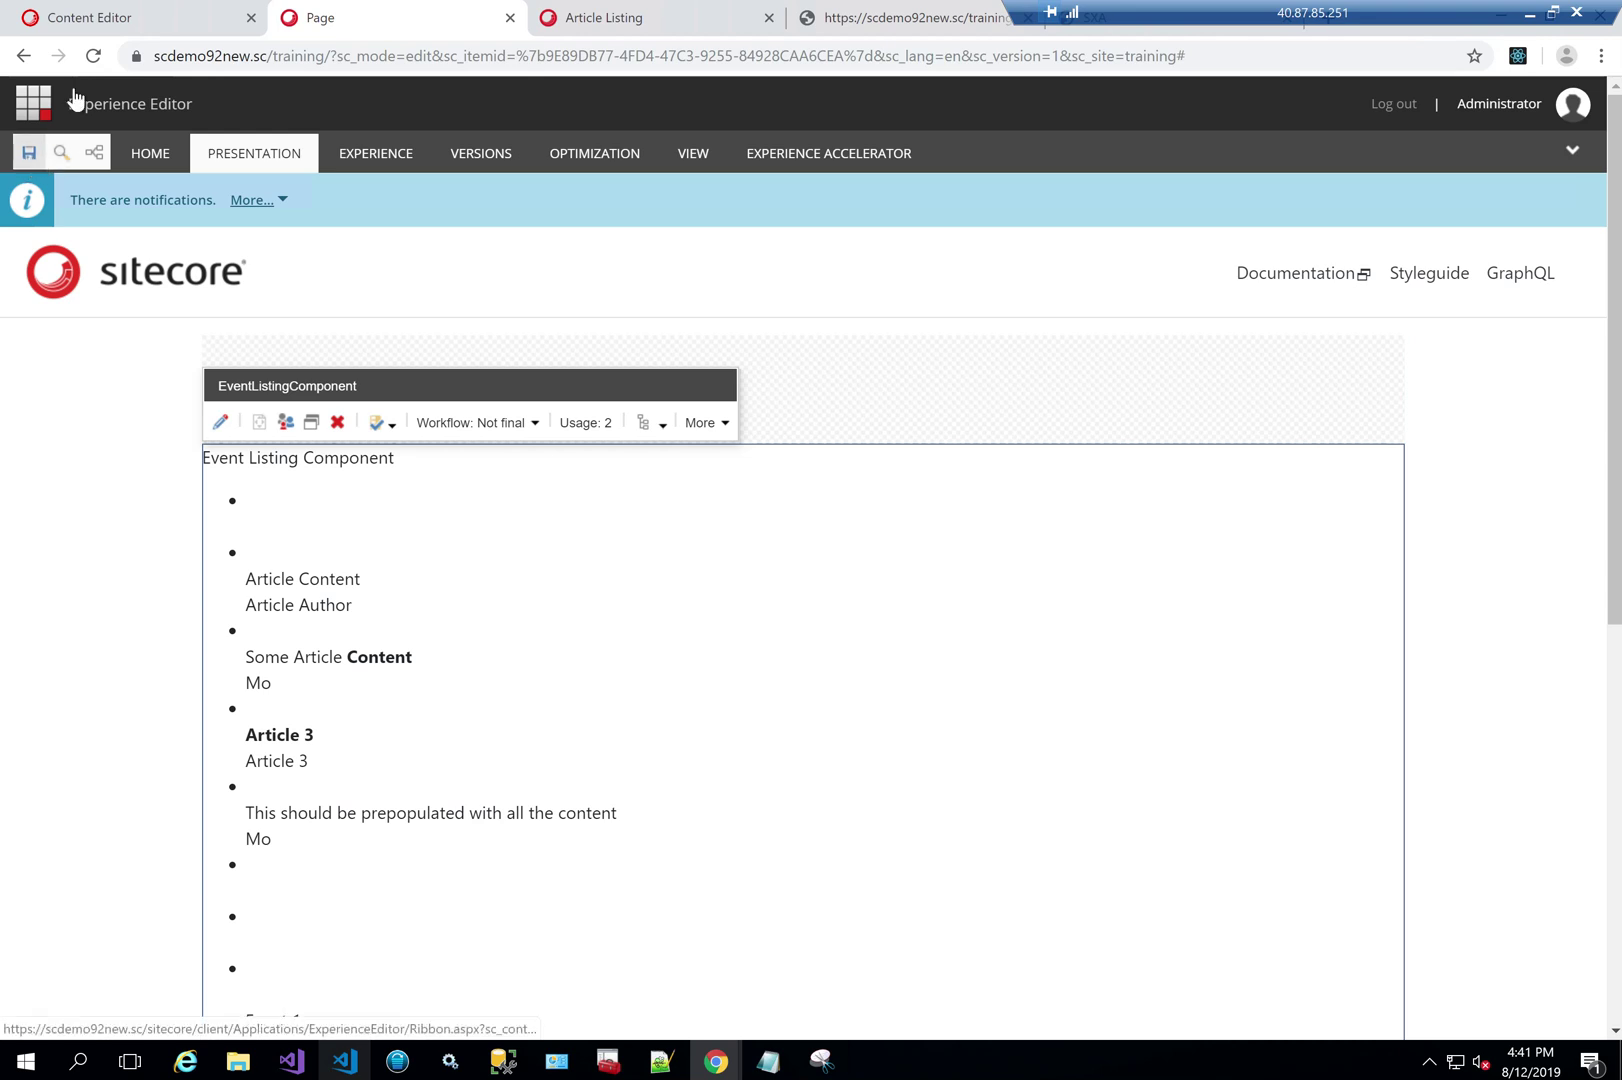
Step: Return to the Content Editor and look through the Rendering Contents Resolvers under Modules/Layout Service
left_click(118, 18)
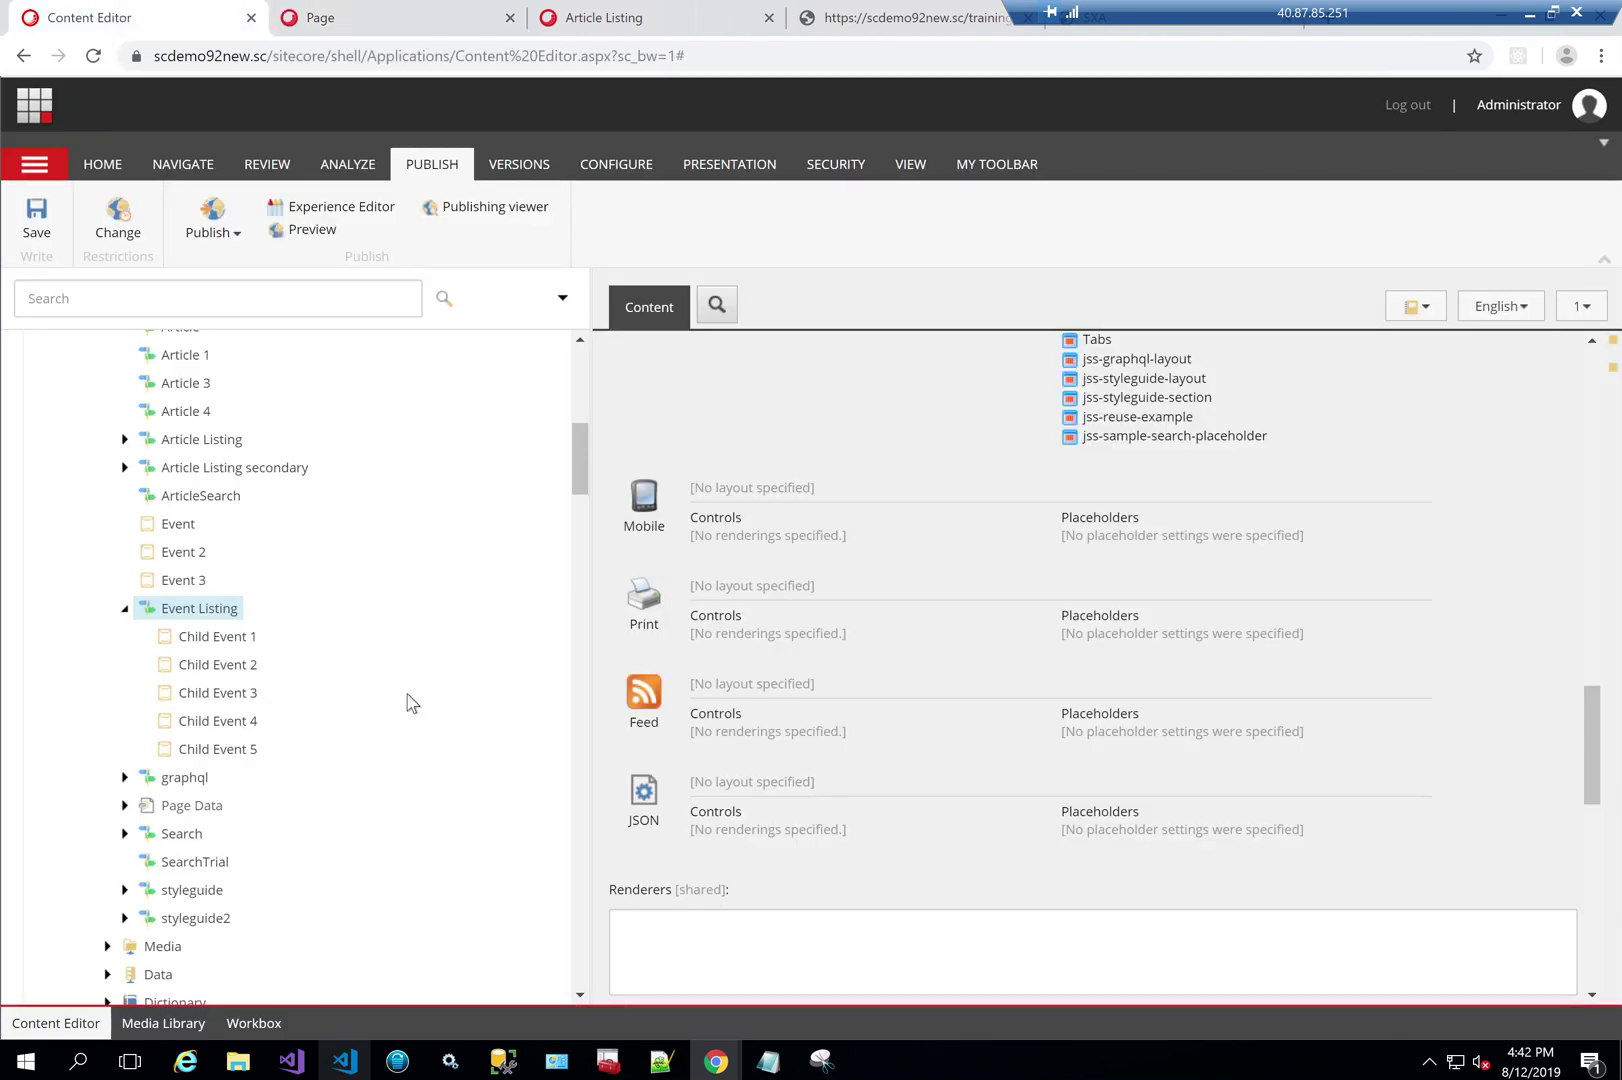
scroll(407, 703, "down", 20)
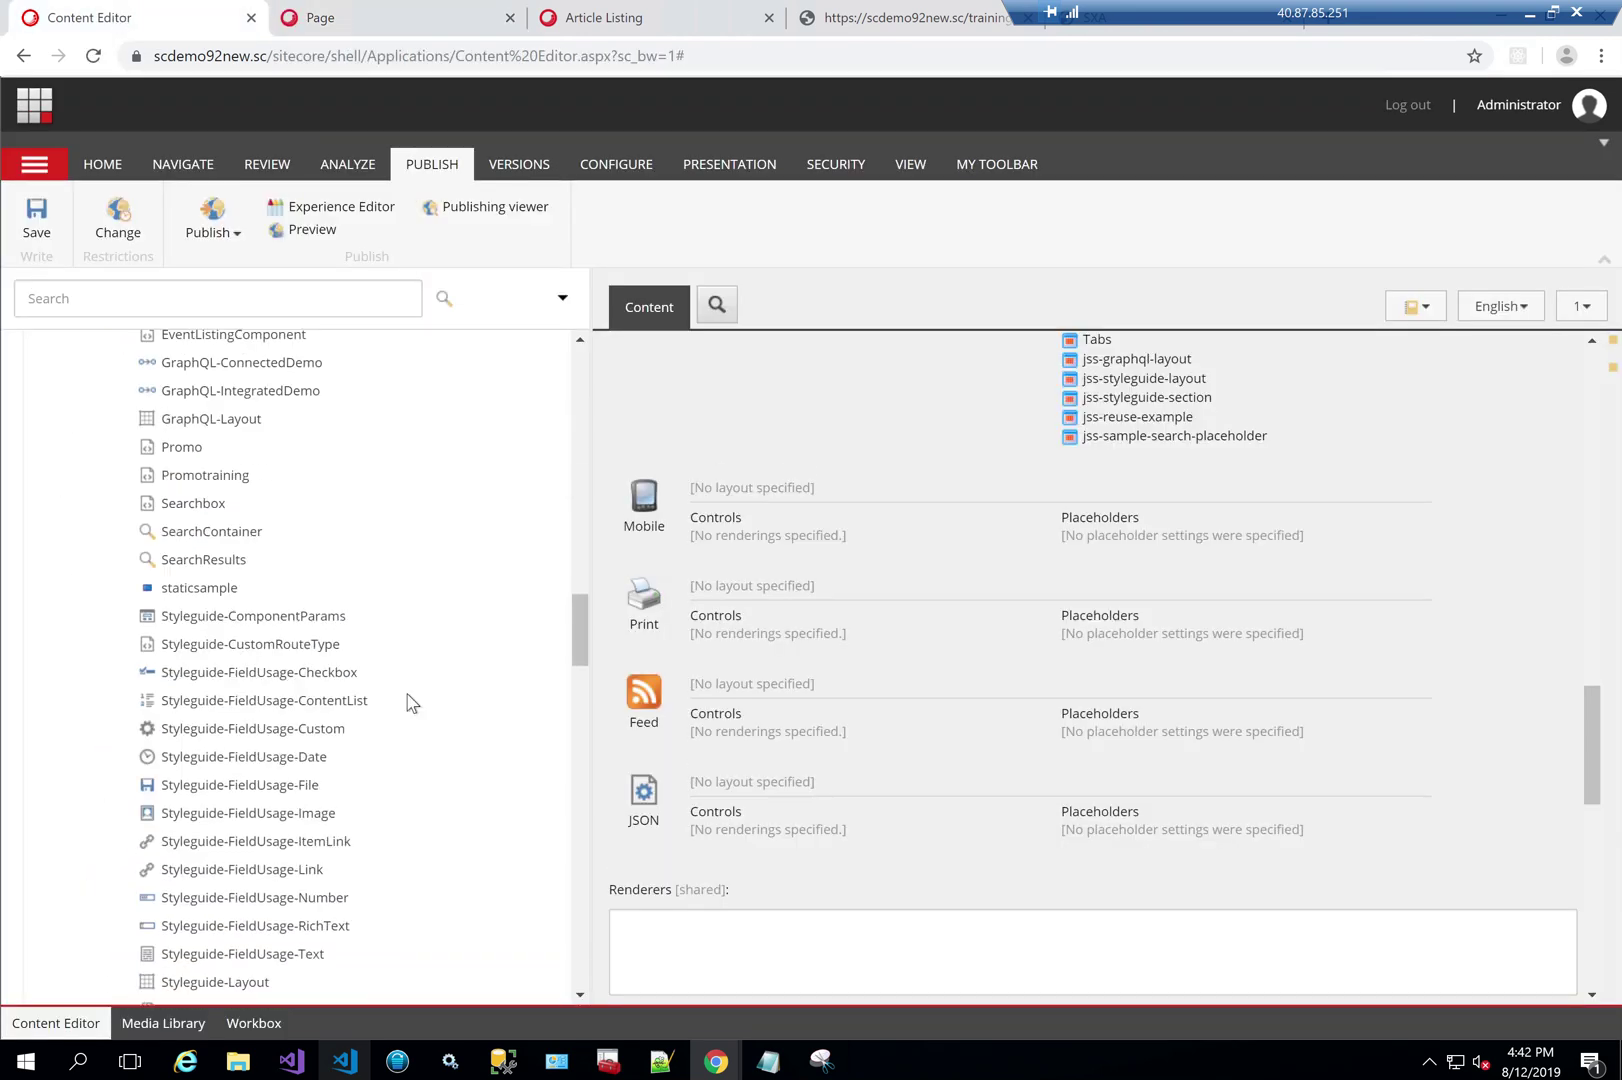
scroll(409, 699, "down", 9)
scroll(409, 699, "up", 2)
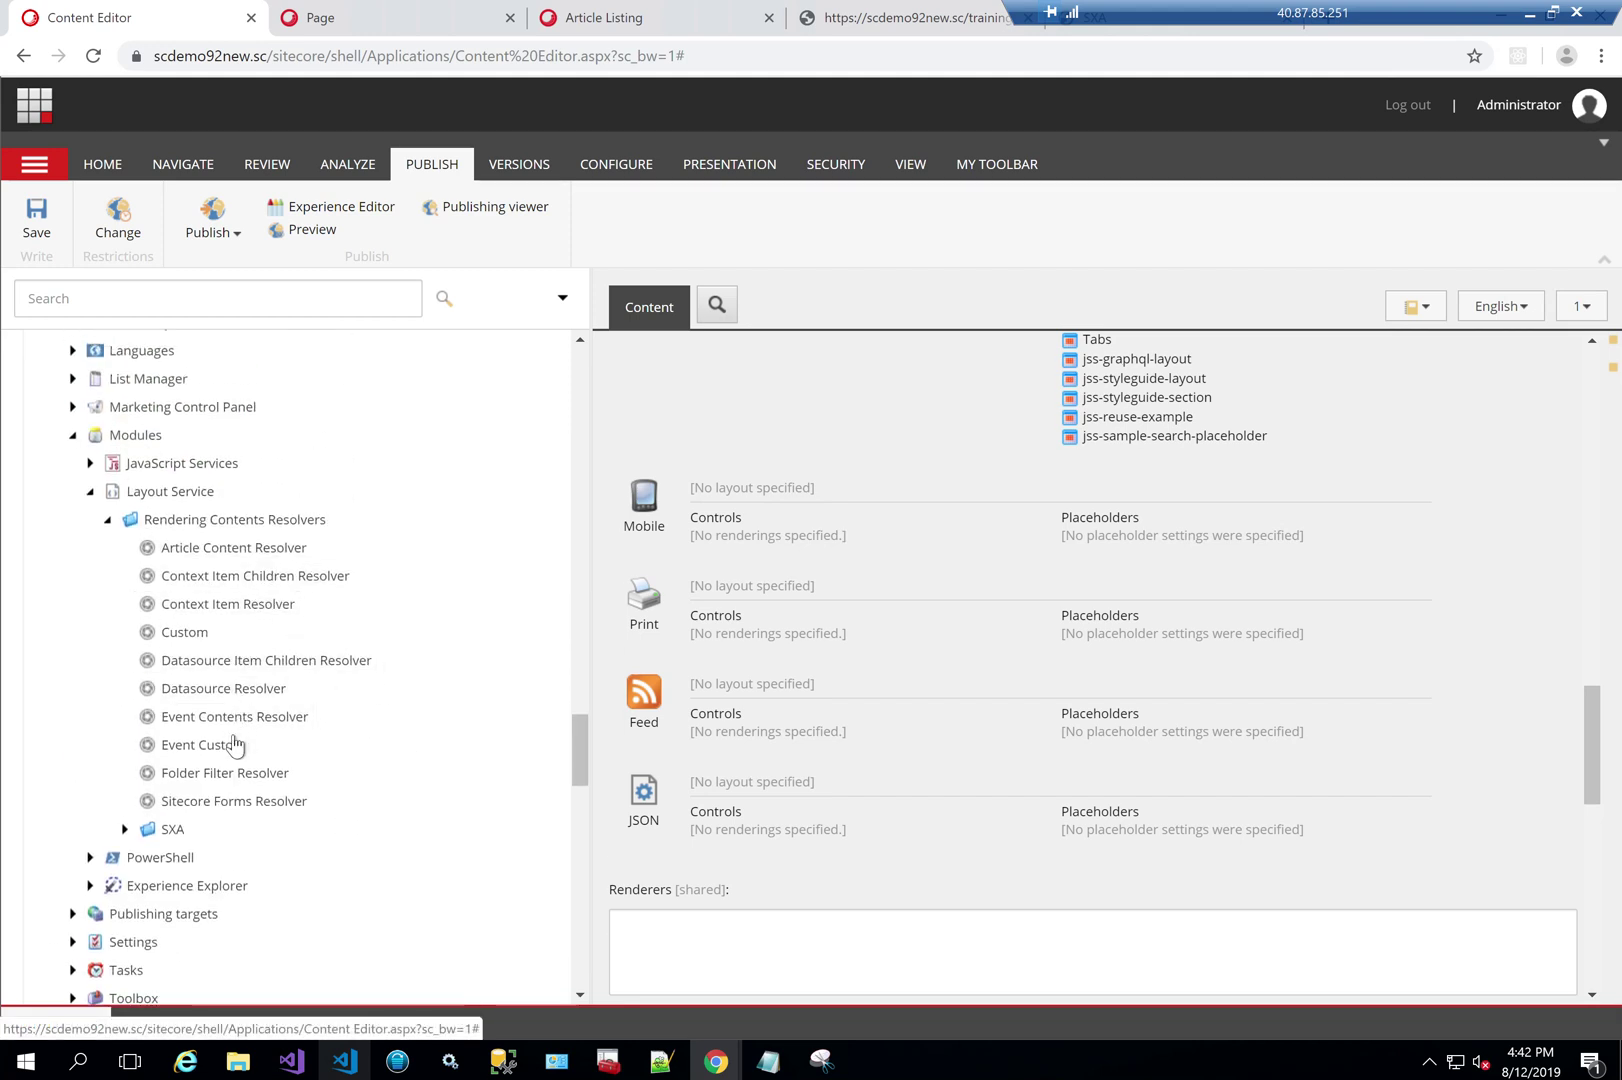
left_click(266, 660)
Step: Open the TrainingSeries EventListingComponent rendering and check its Rendering Contents Resolver in the Layout Service fields
scroll(328, 548, "up", 5)
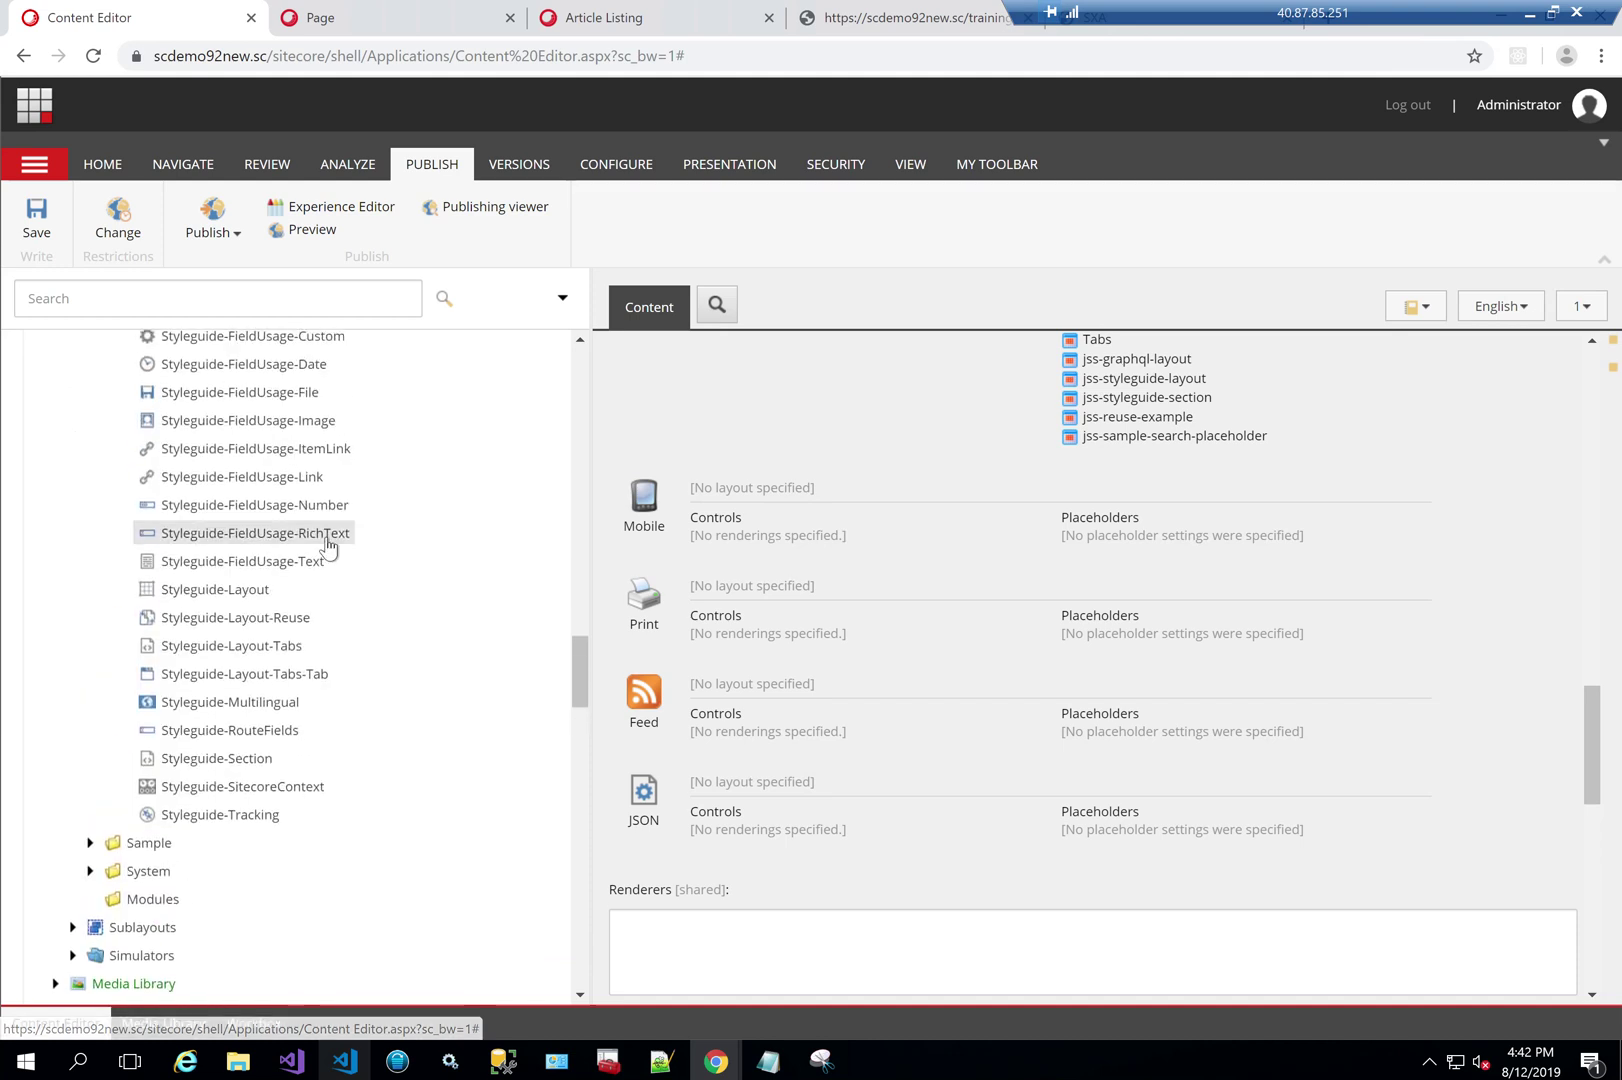
scroll(330, 546, "up", 6)
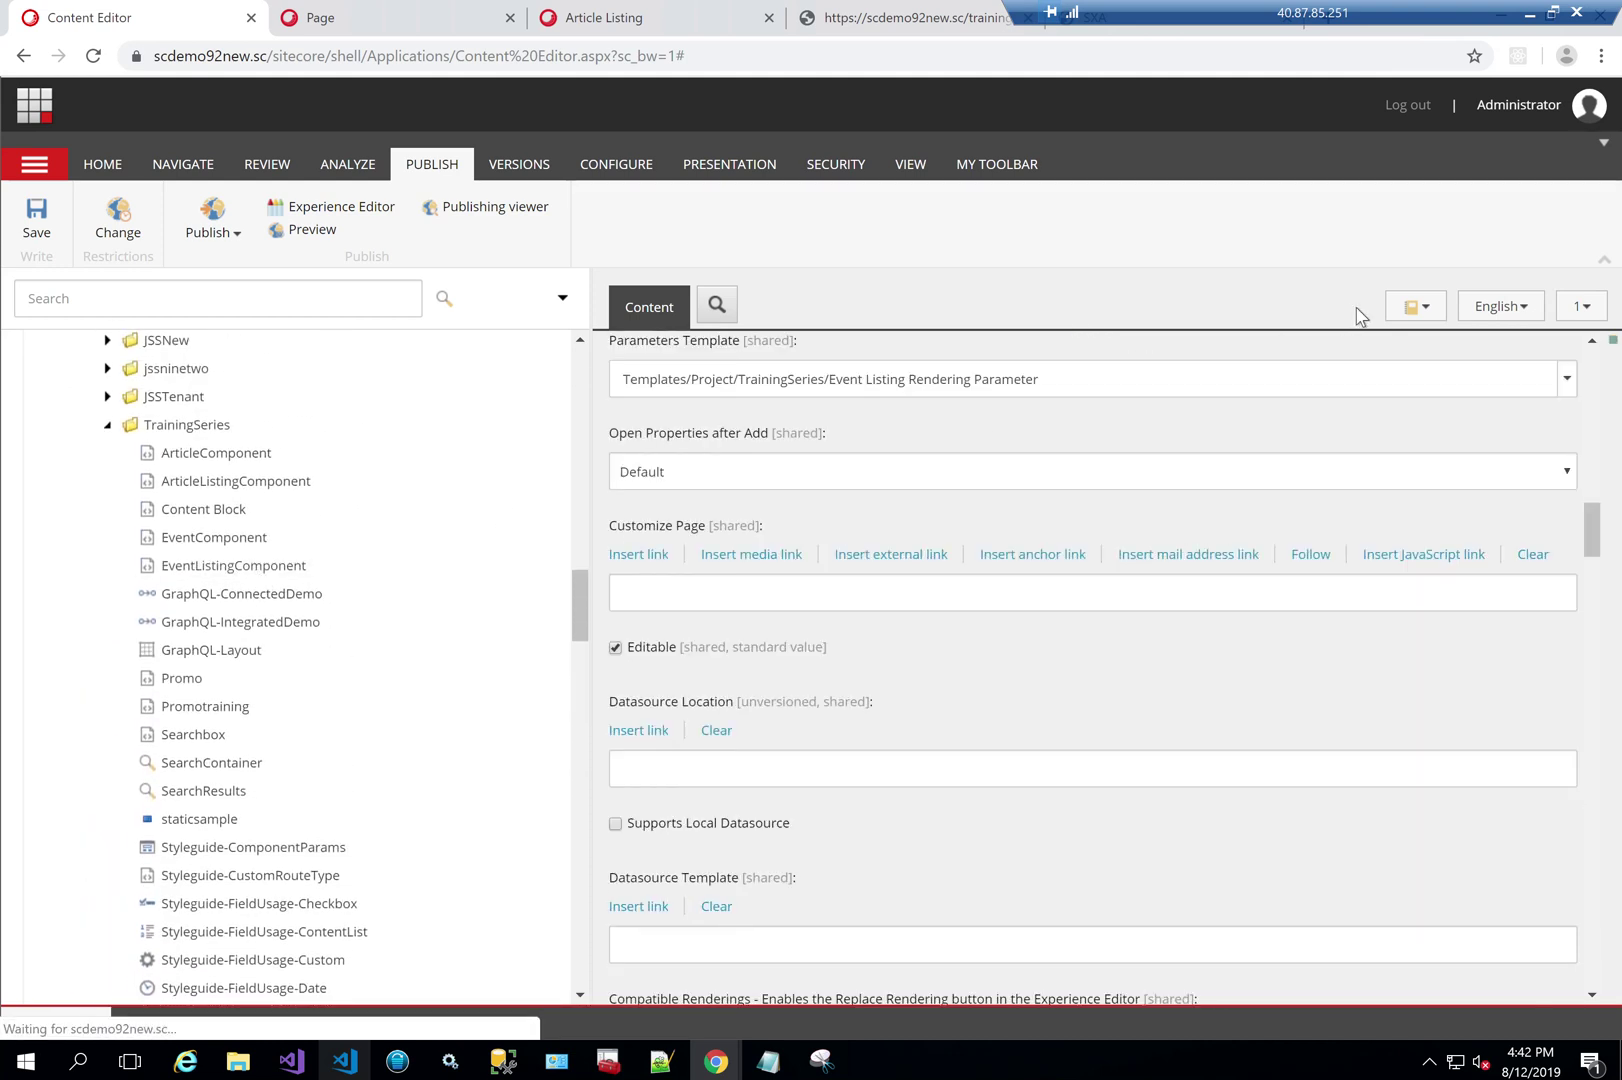
left_click(1410, 310)
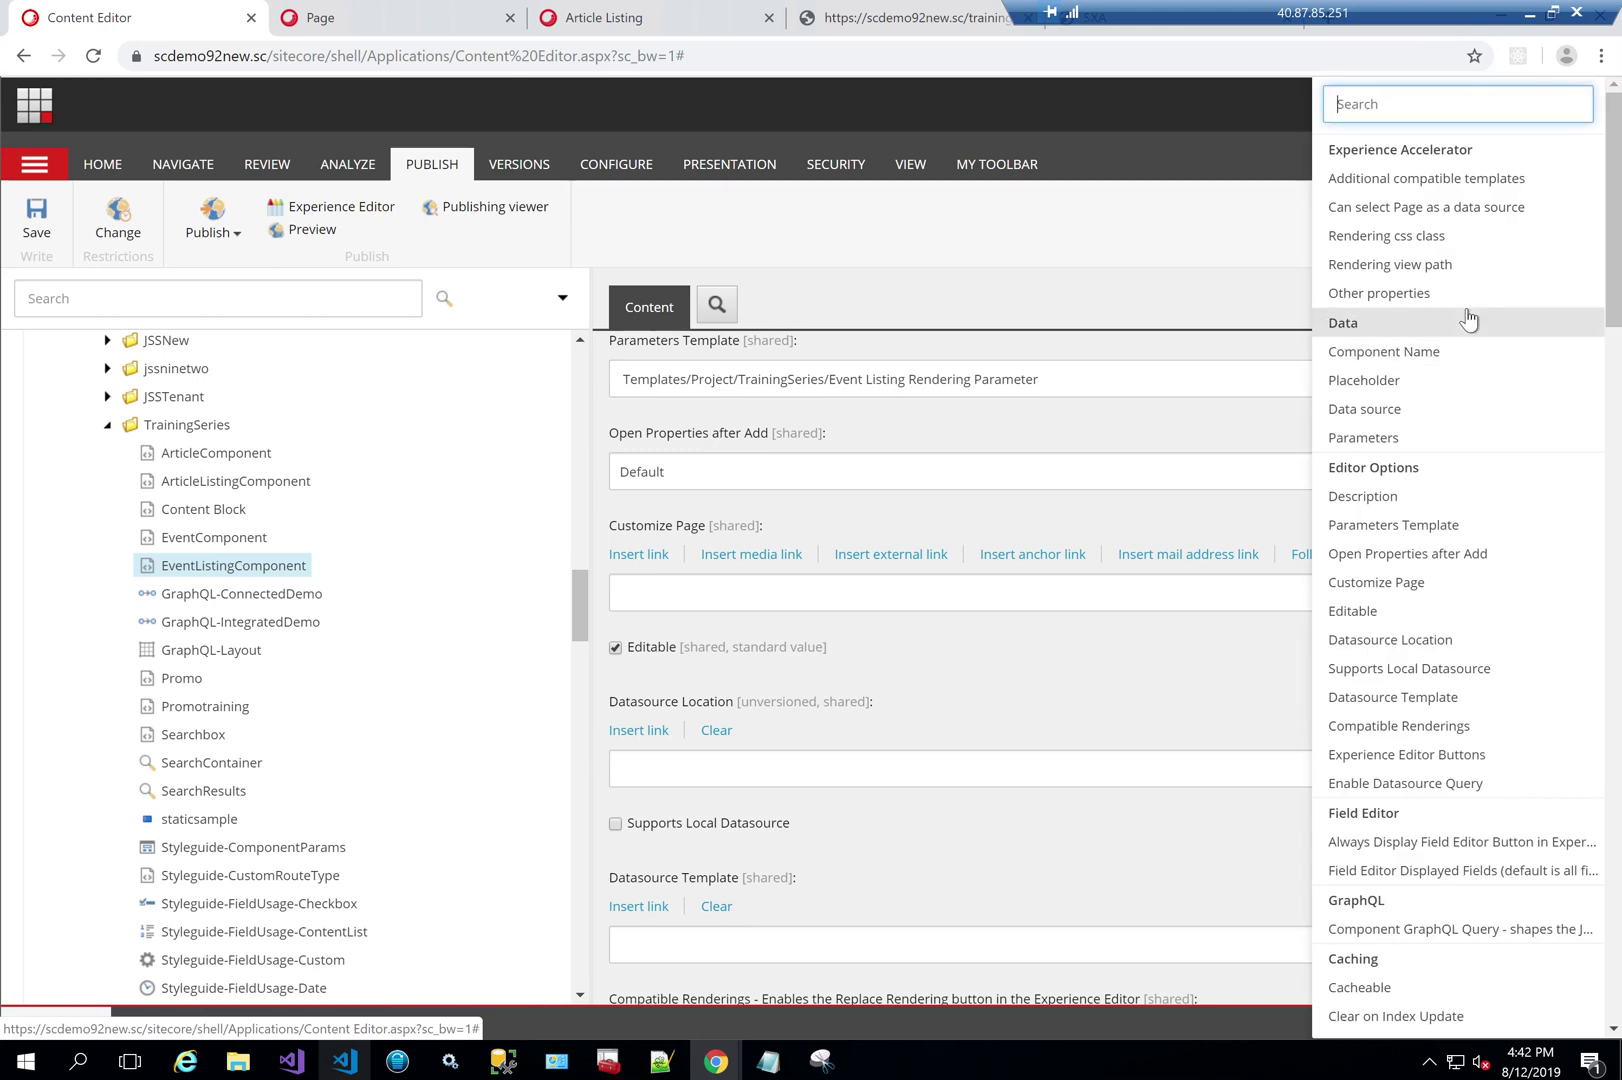
type("lay")
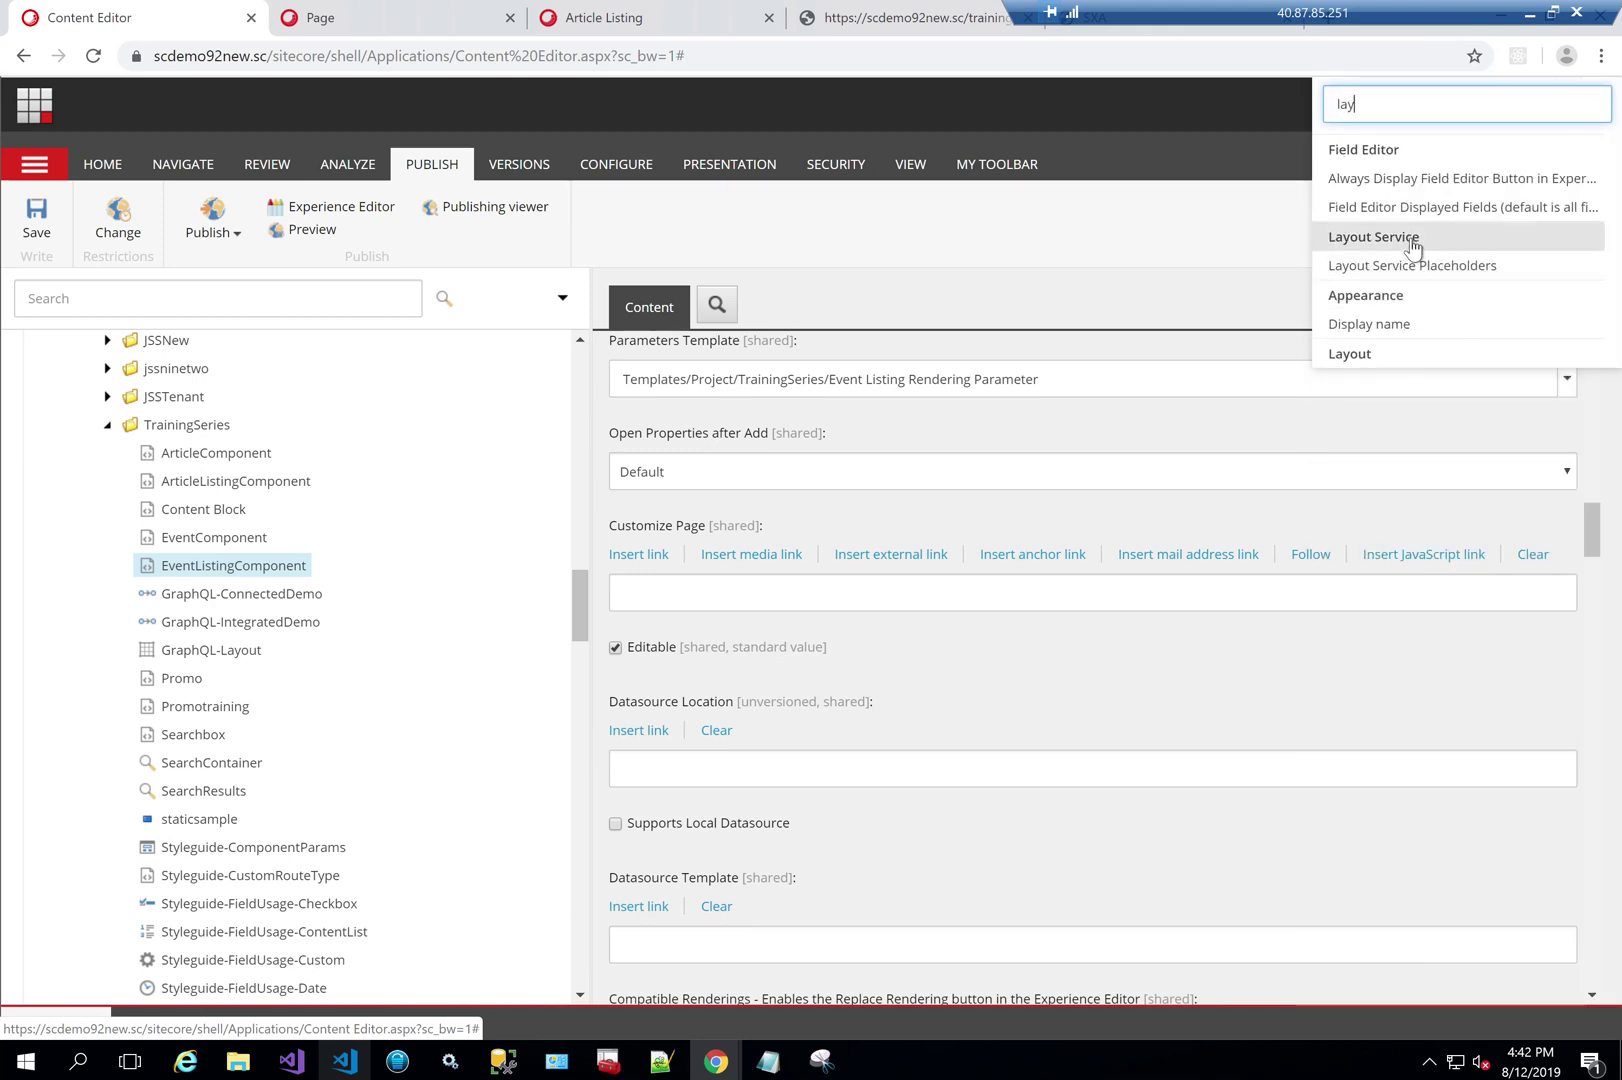
left_click(1415, 238)
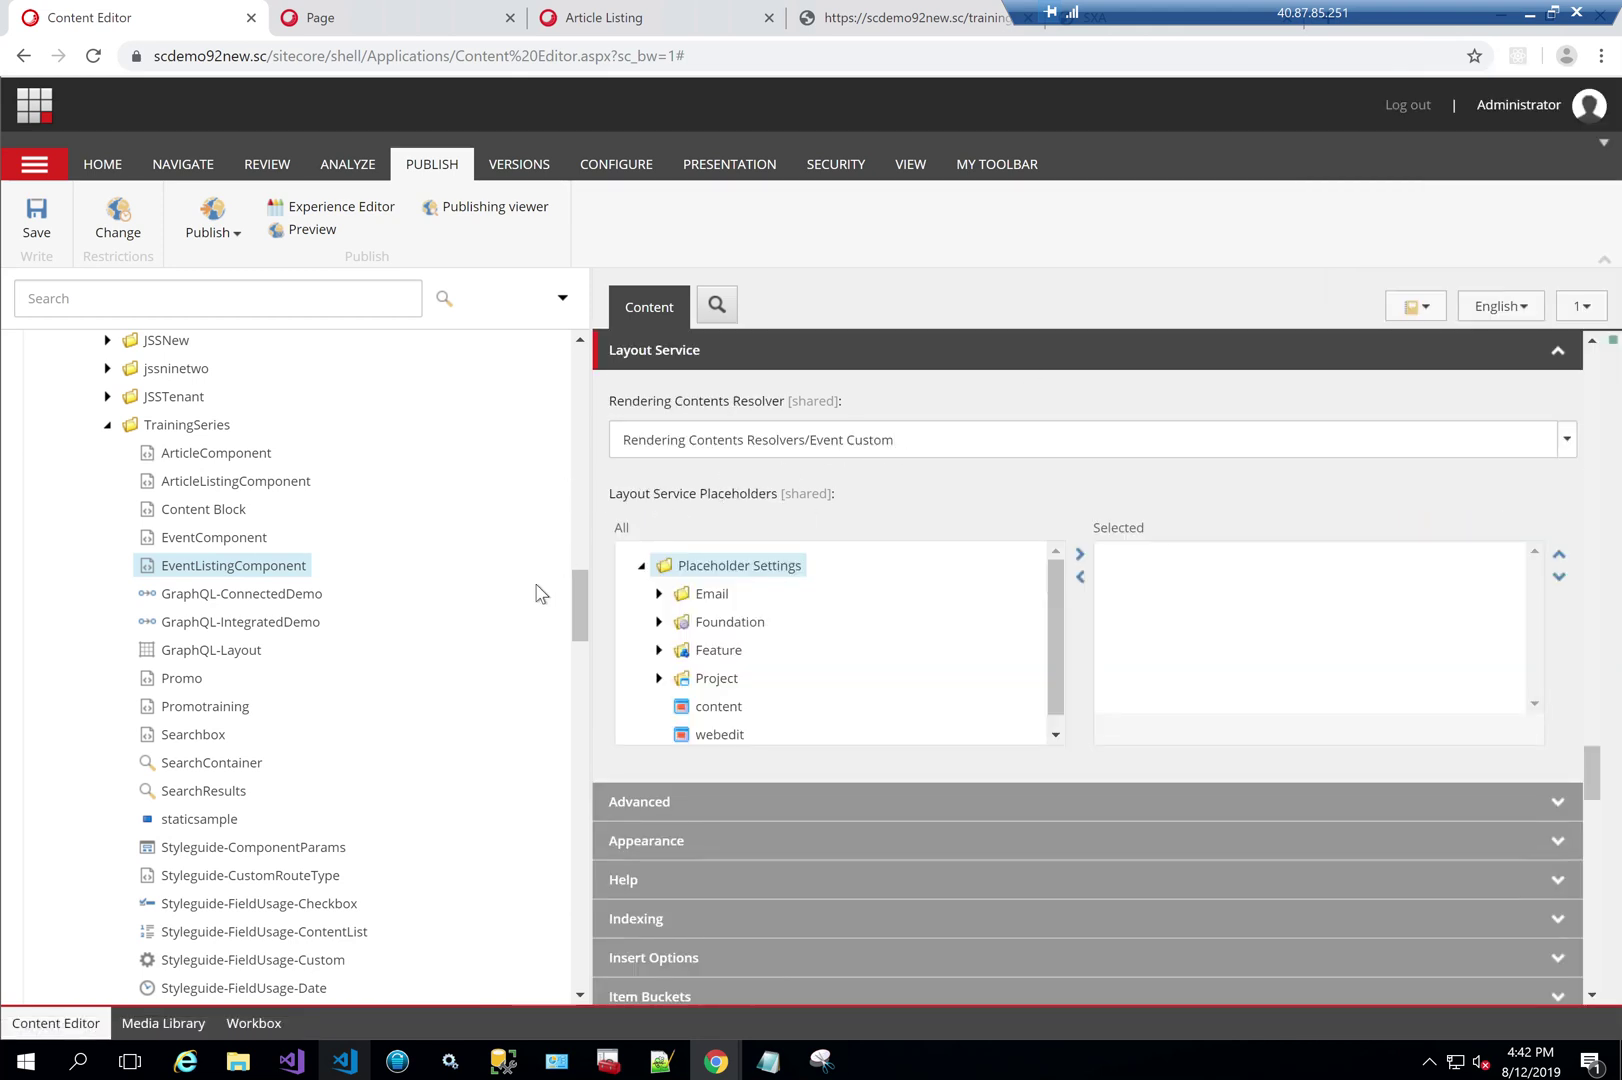
Step: Open the Event Custom item under Modules/Layout Service/Rendering Contents Resolvers and check its Type field
scroll(320, 566, "up", 1)
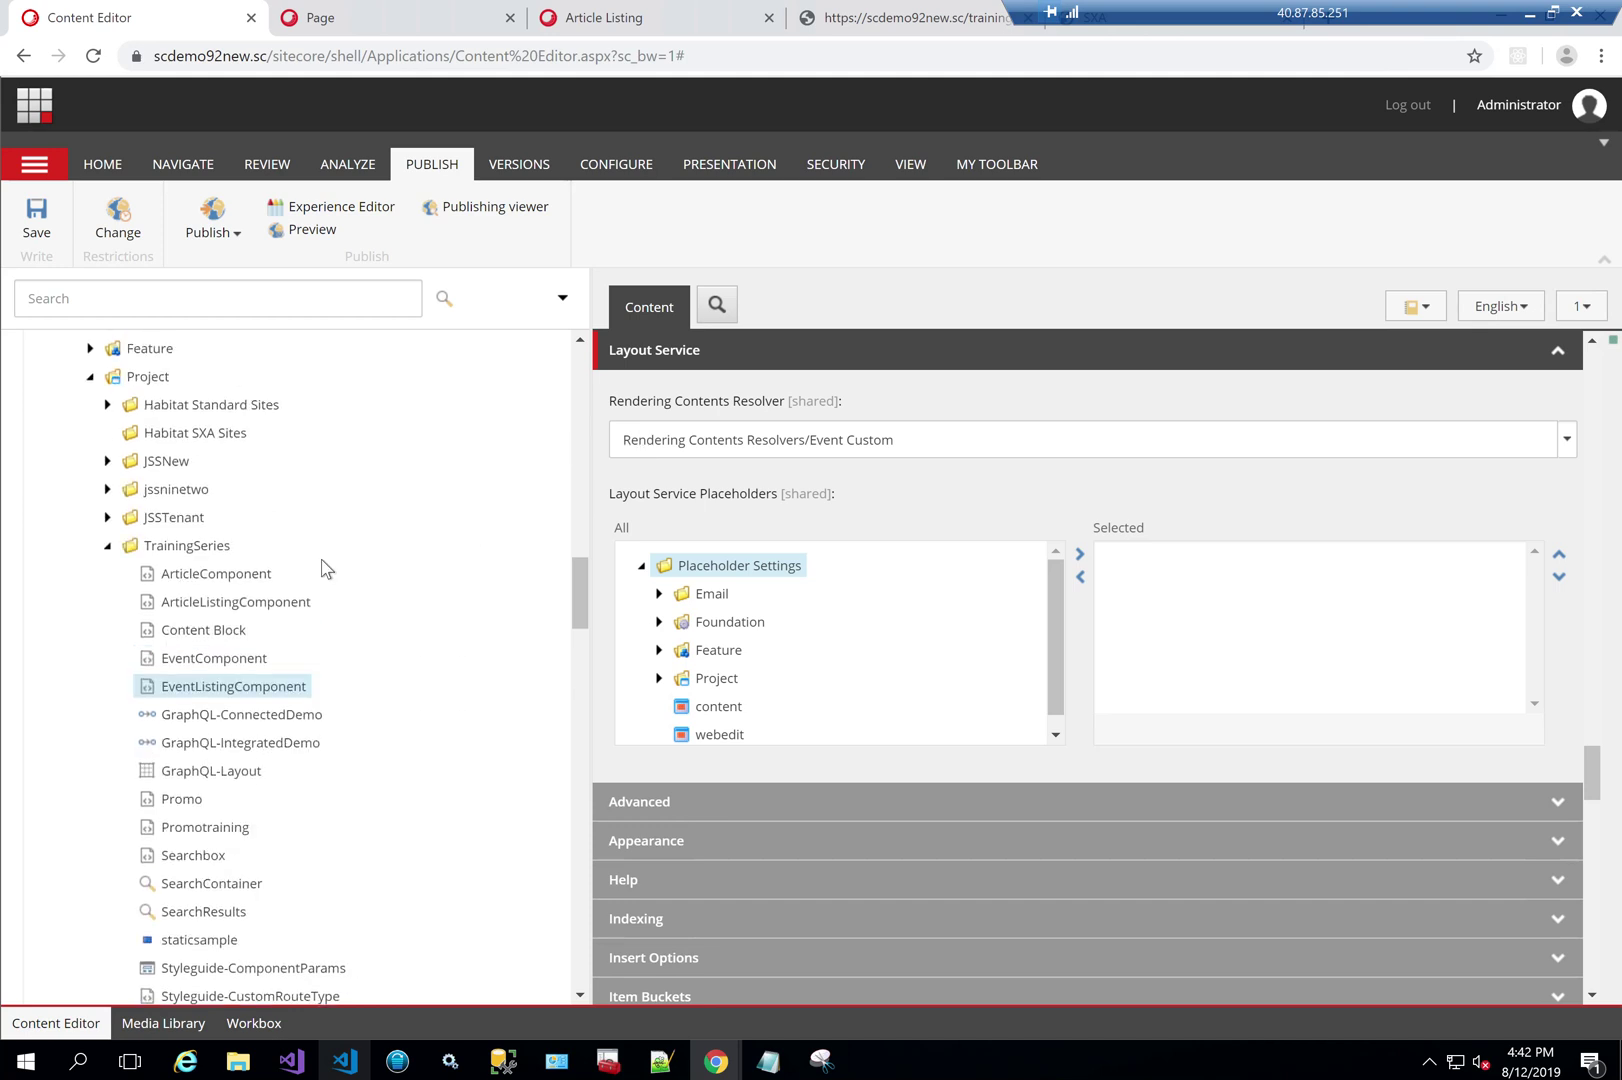
scroll(320, 566, "down", 15)
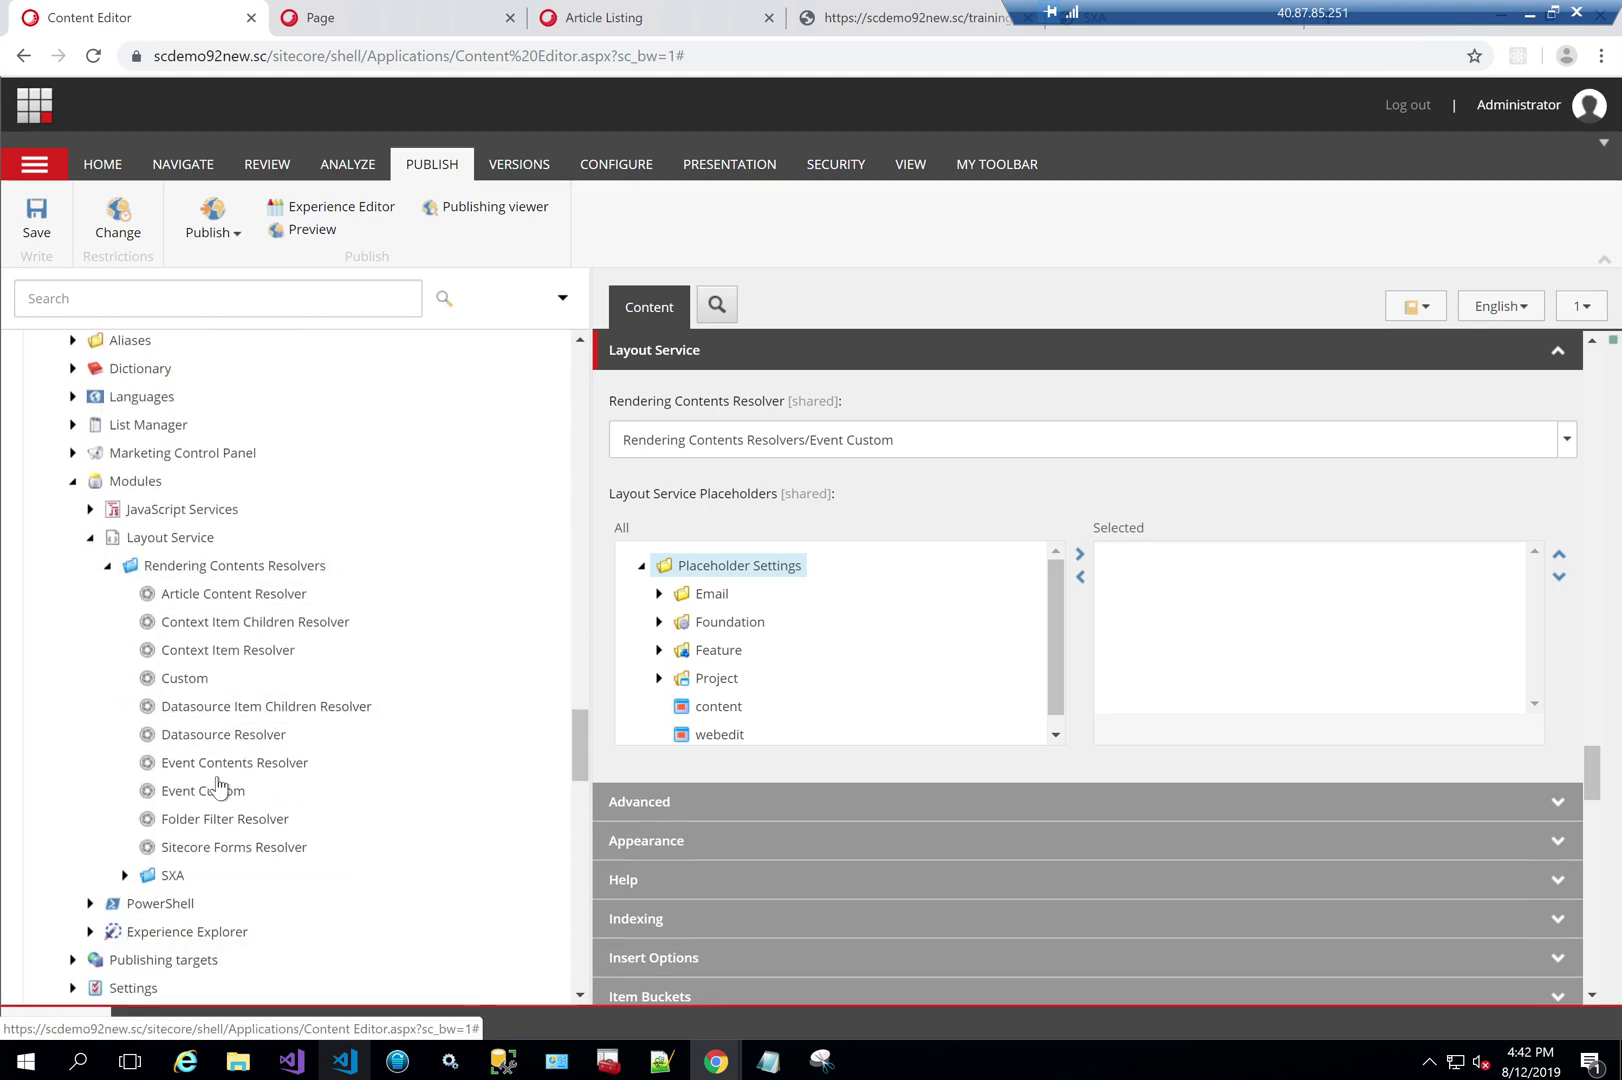
left_click(203, 791)
scroll(847, 577, "up", 5)
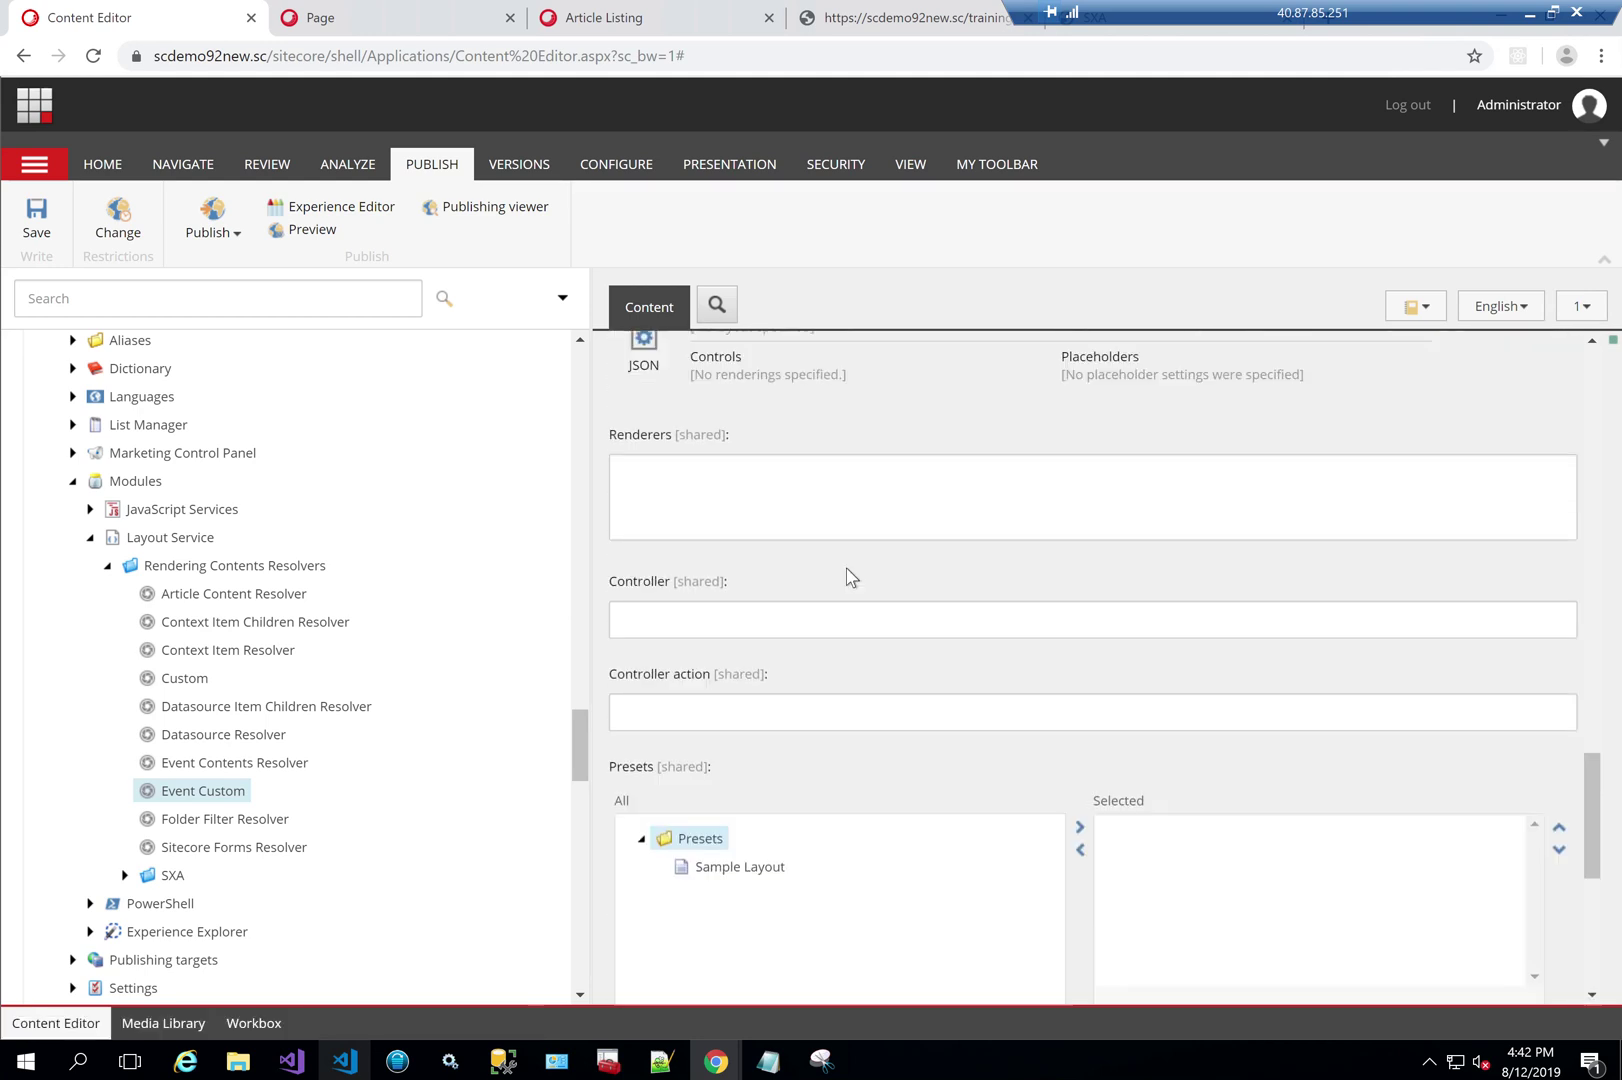
scroll(847, 577, "up", 10)
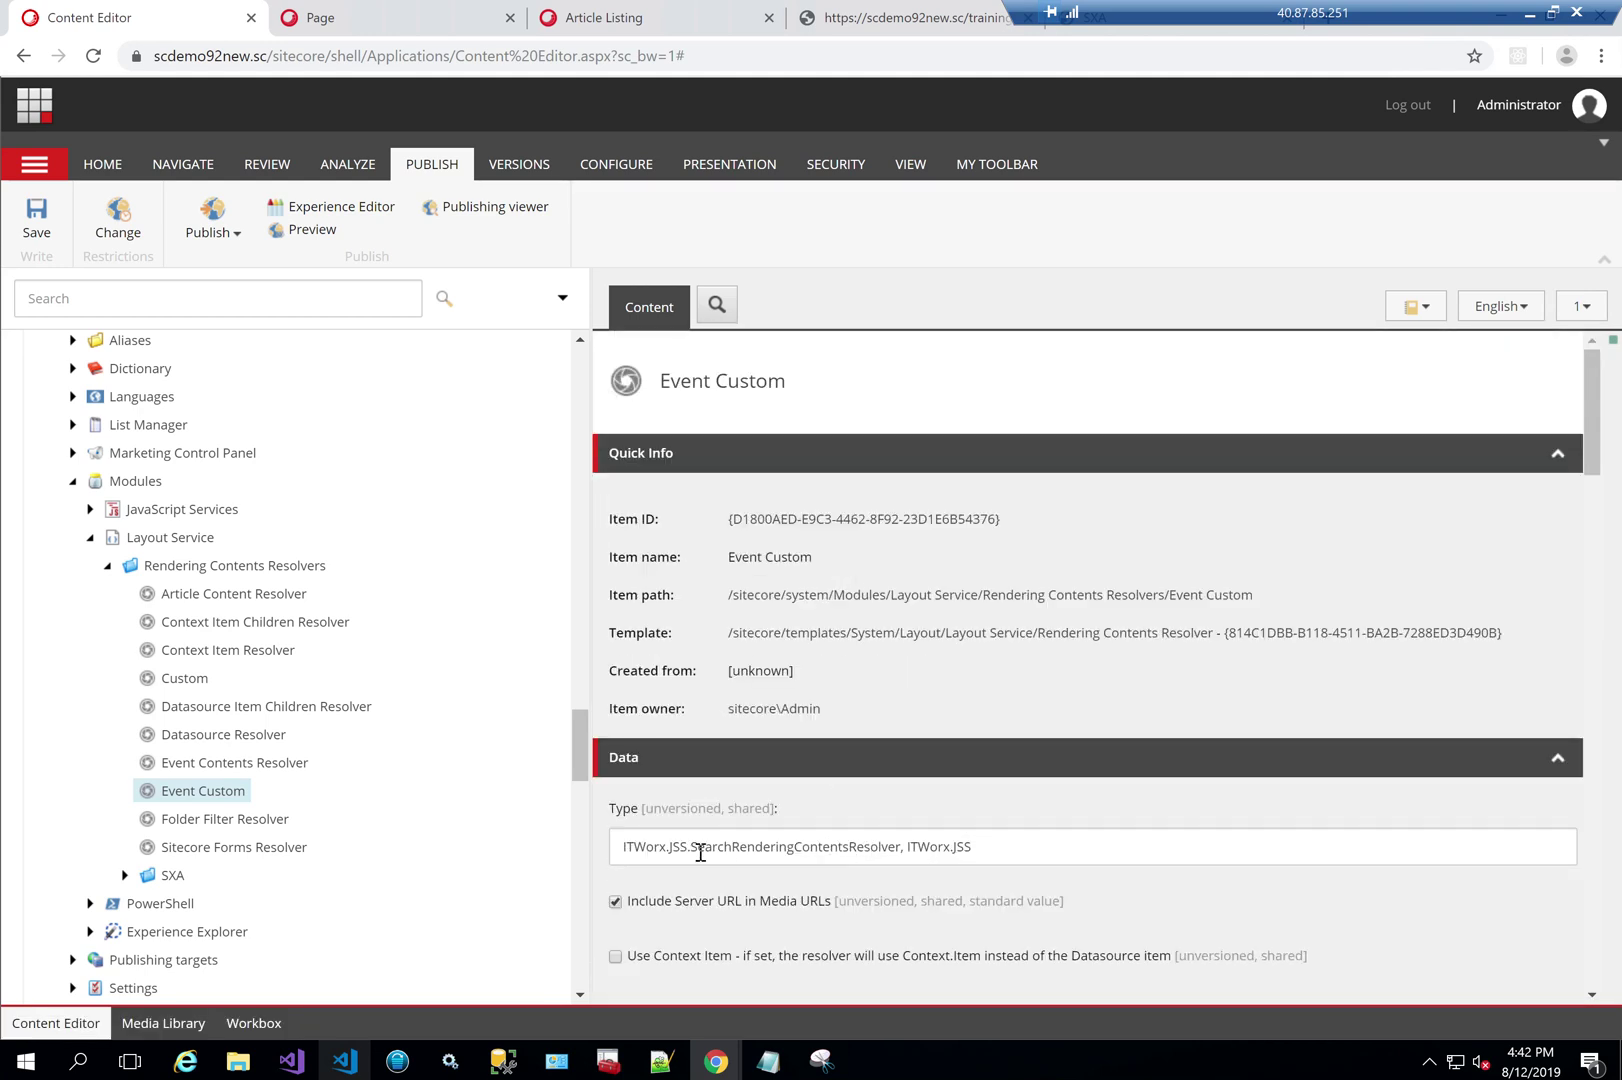
Step: Open the Query item under the training site's Settings/Item Queries, clear its Query field and save it
scroll(238, 835, "up", 20)
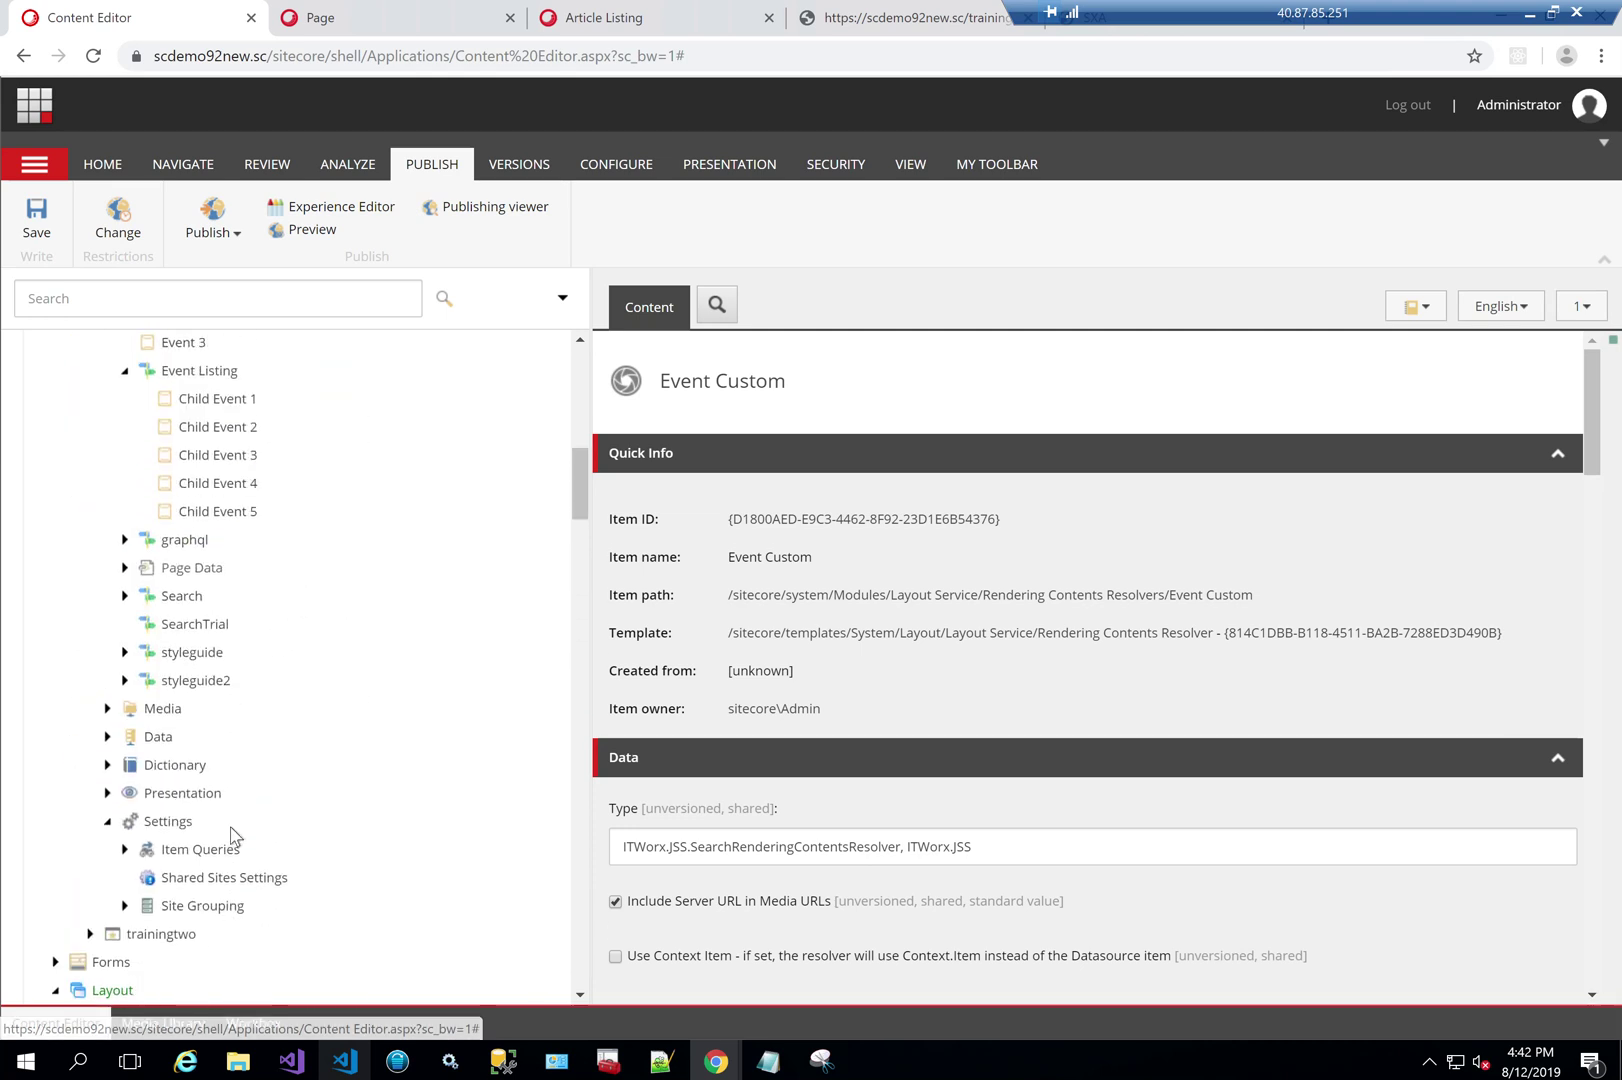
left_click(124, 767)
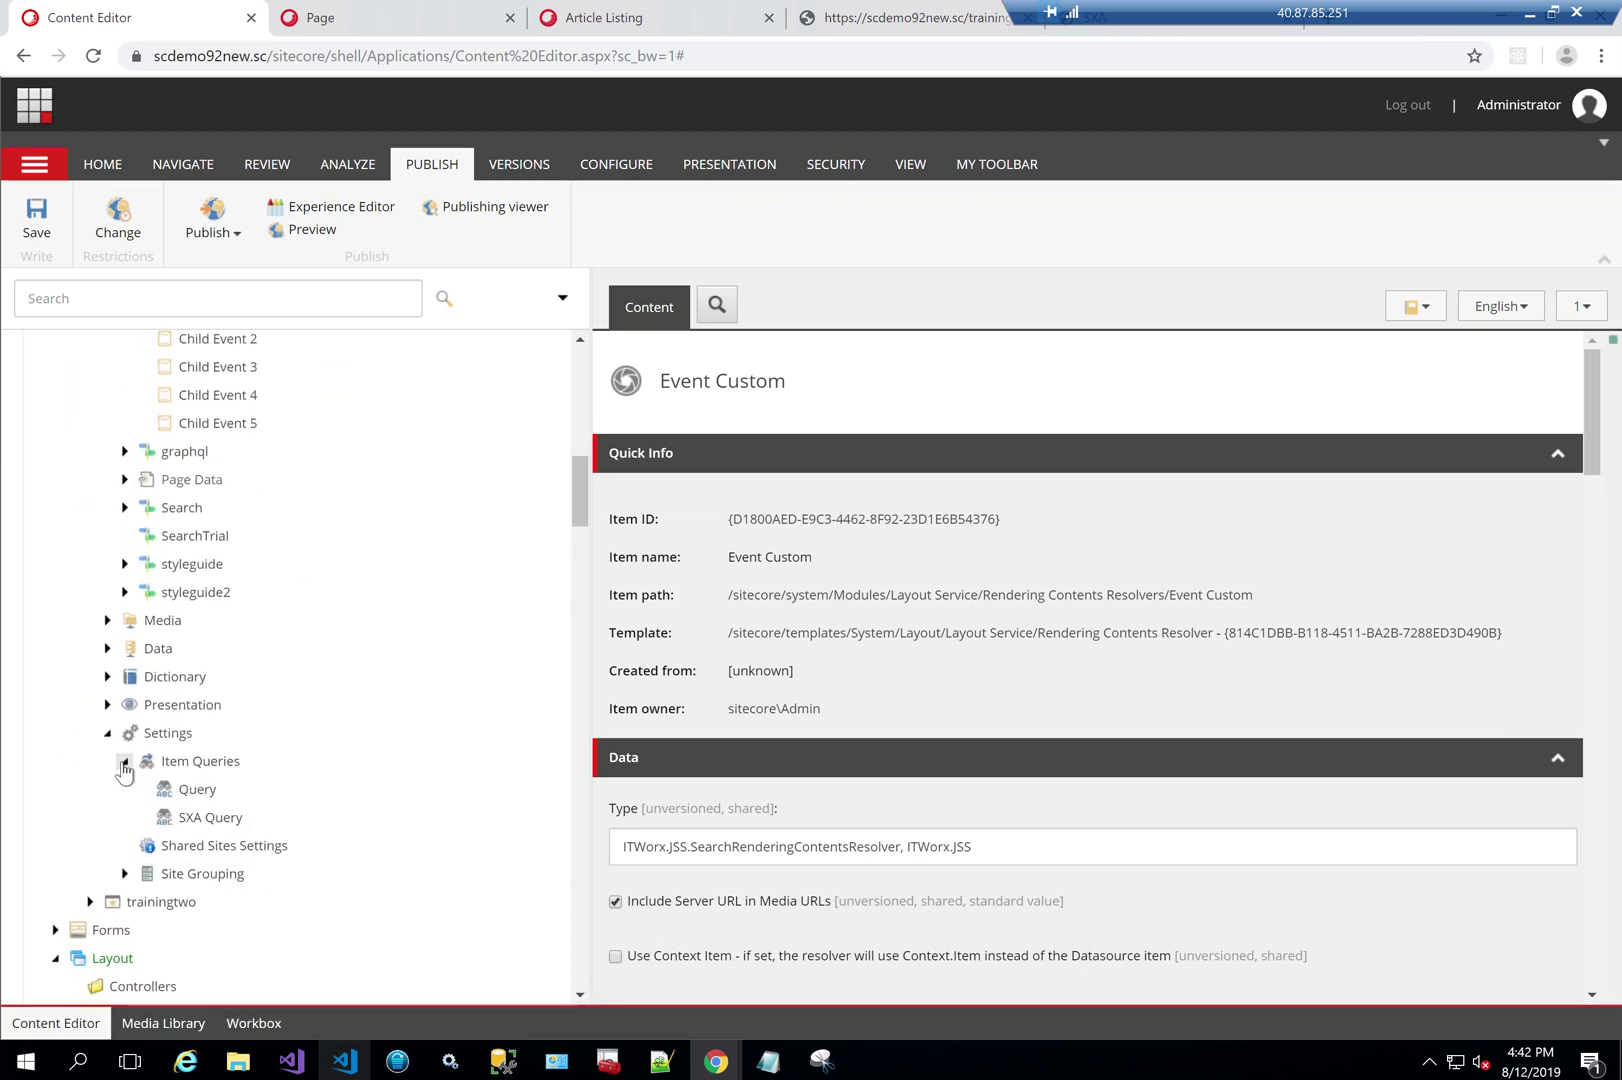
right_click(172, 794)
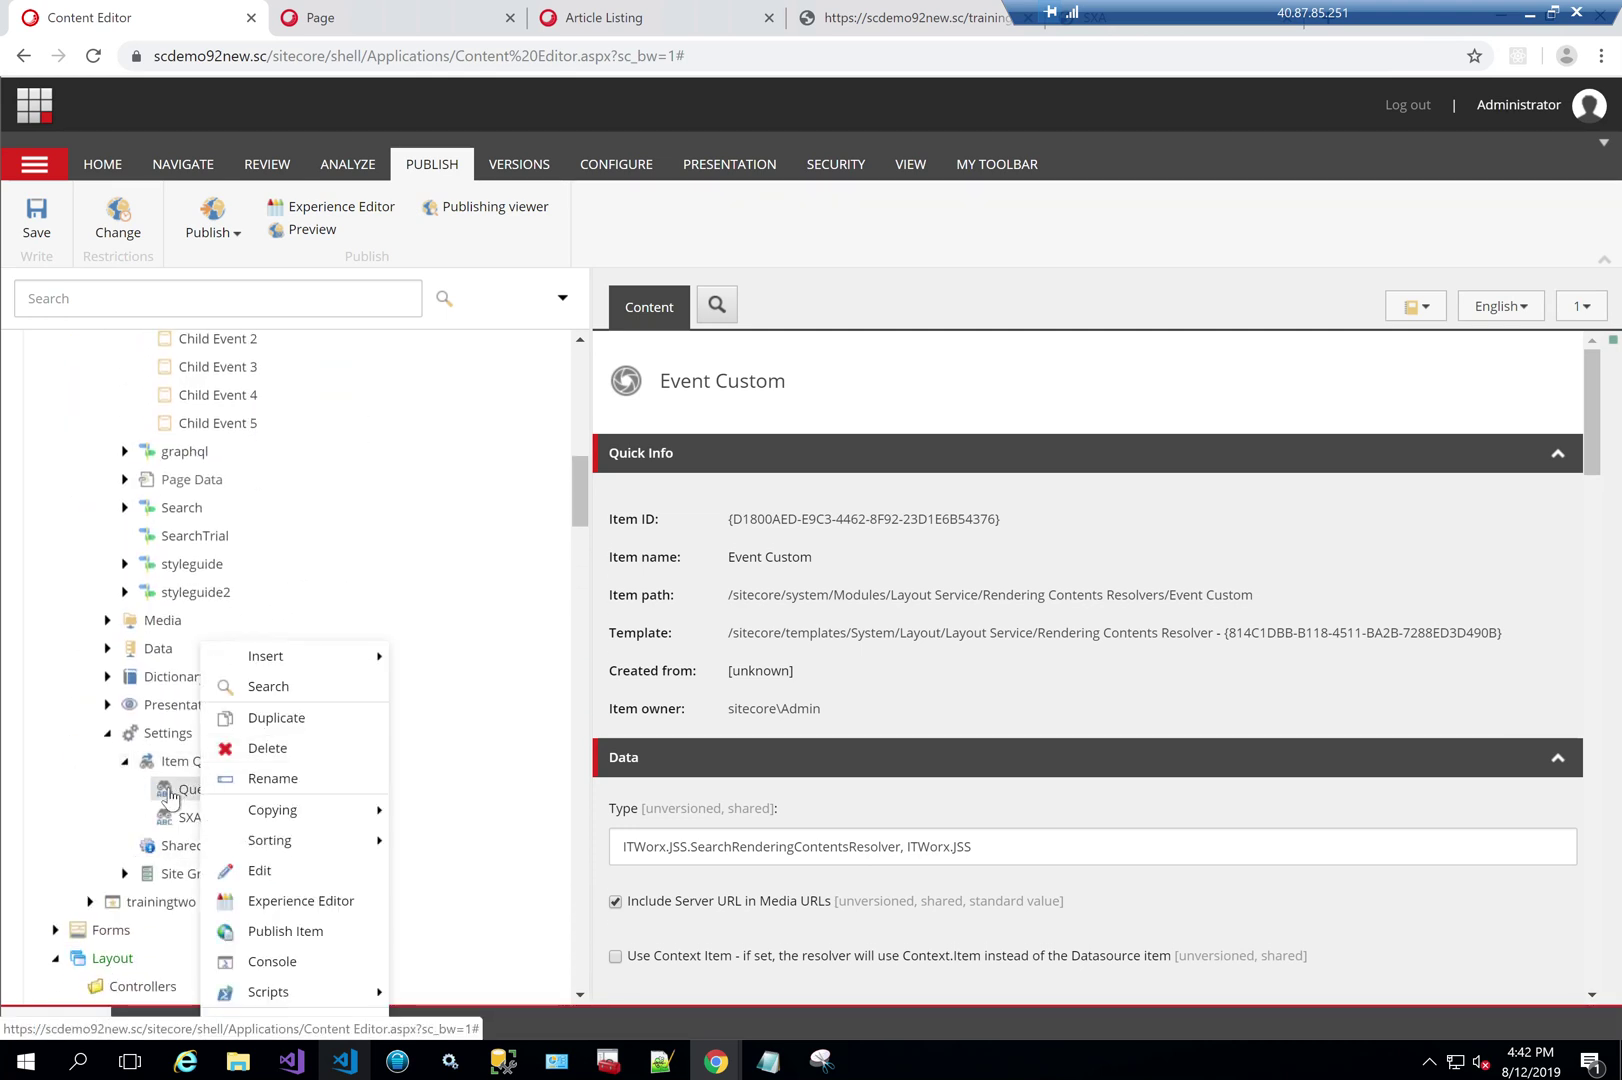
left_click(185, 790)
scroll(740, 800, "down", 2)
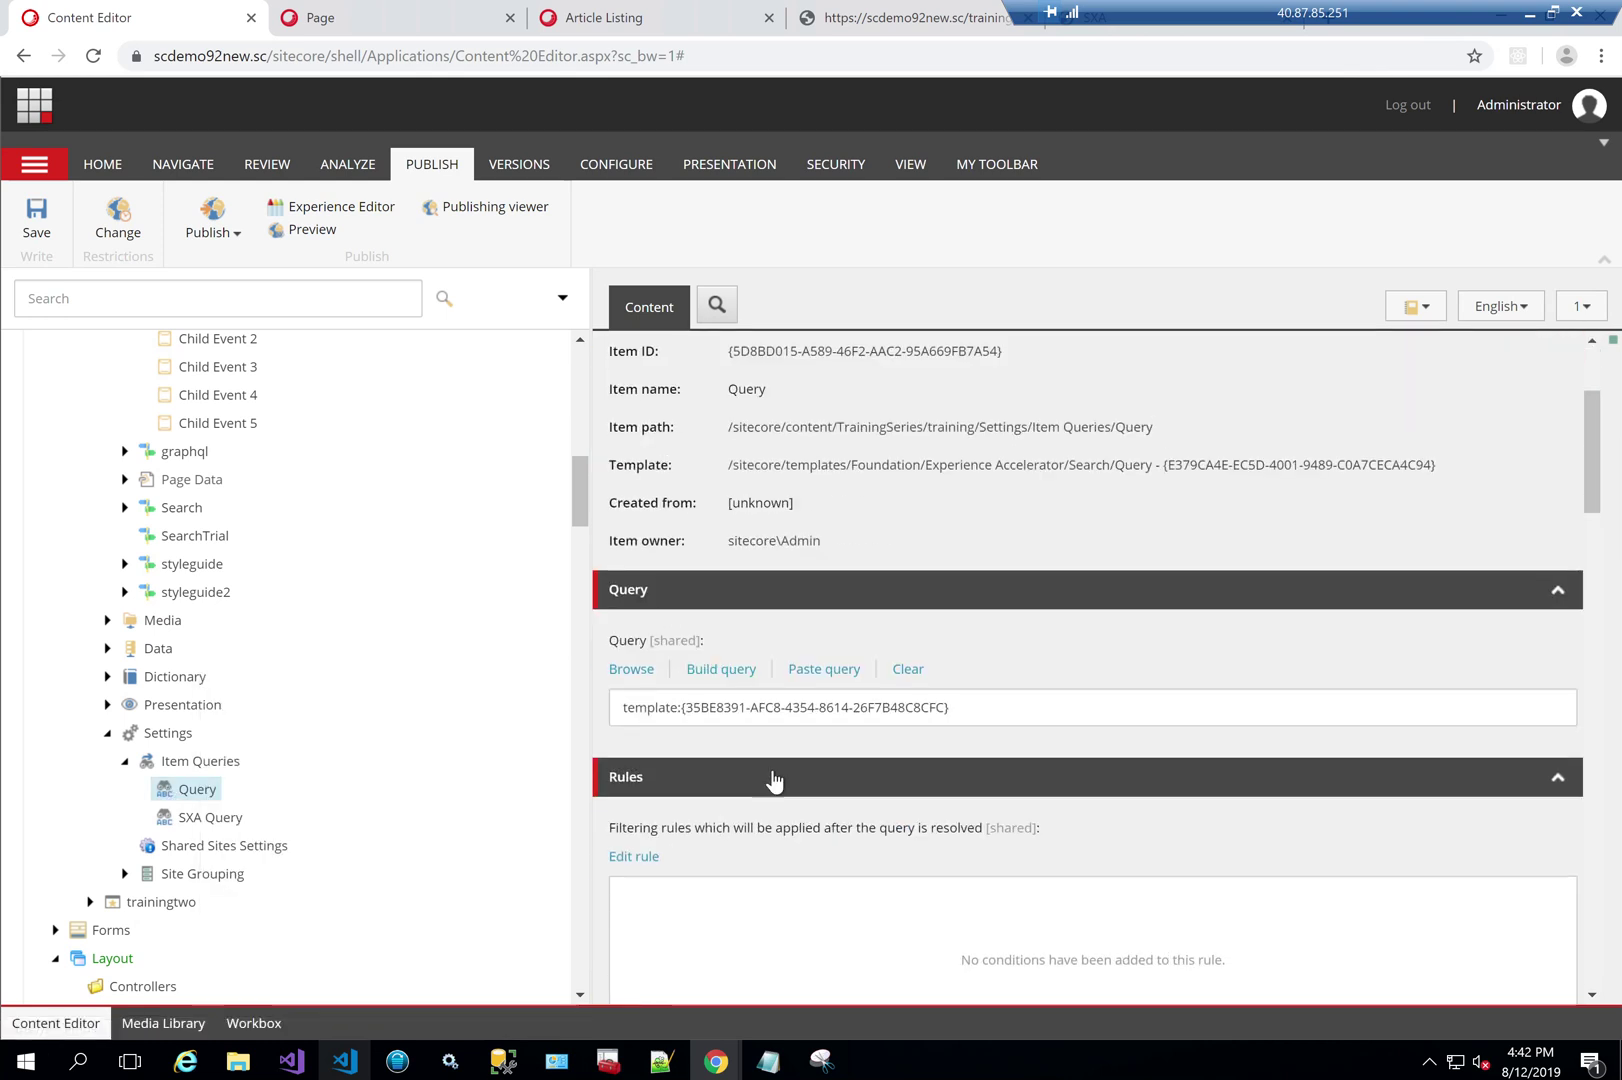
left_click(908, 670)
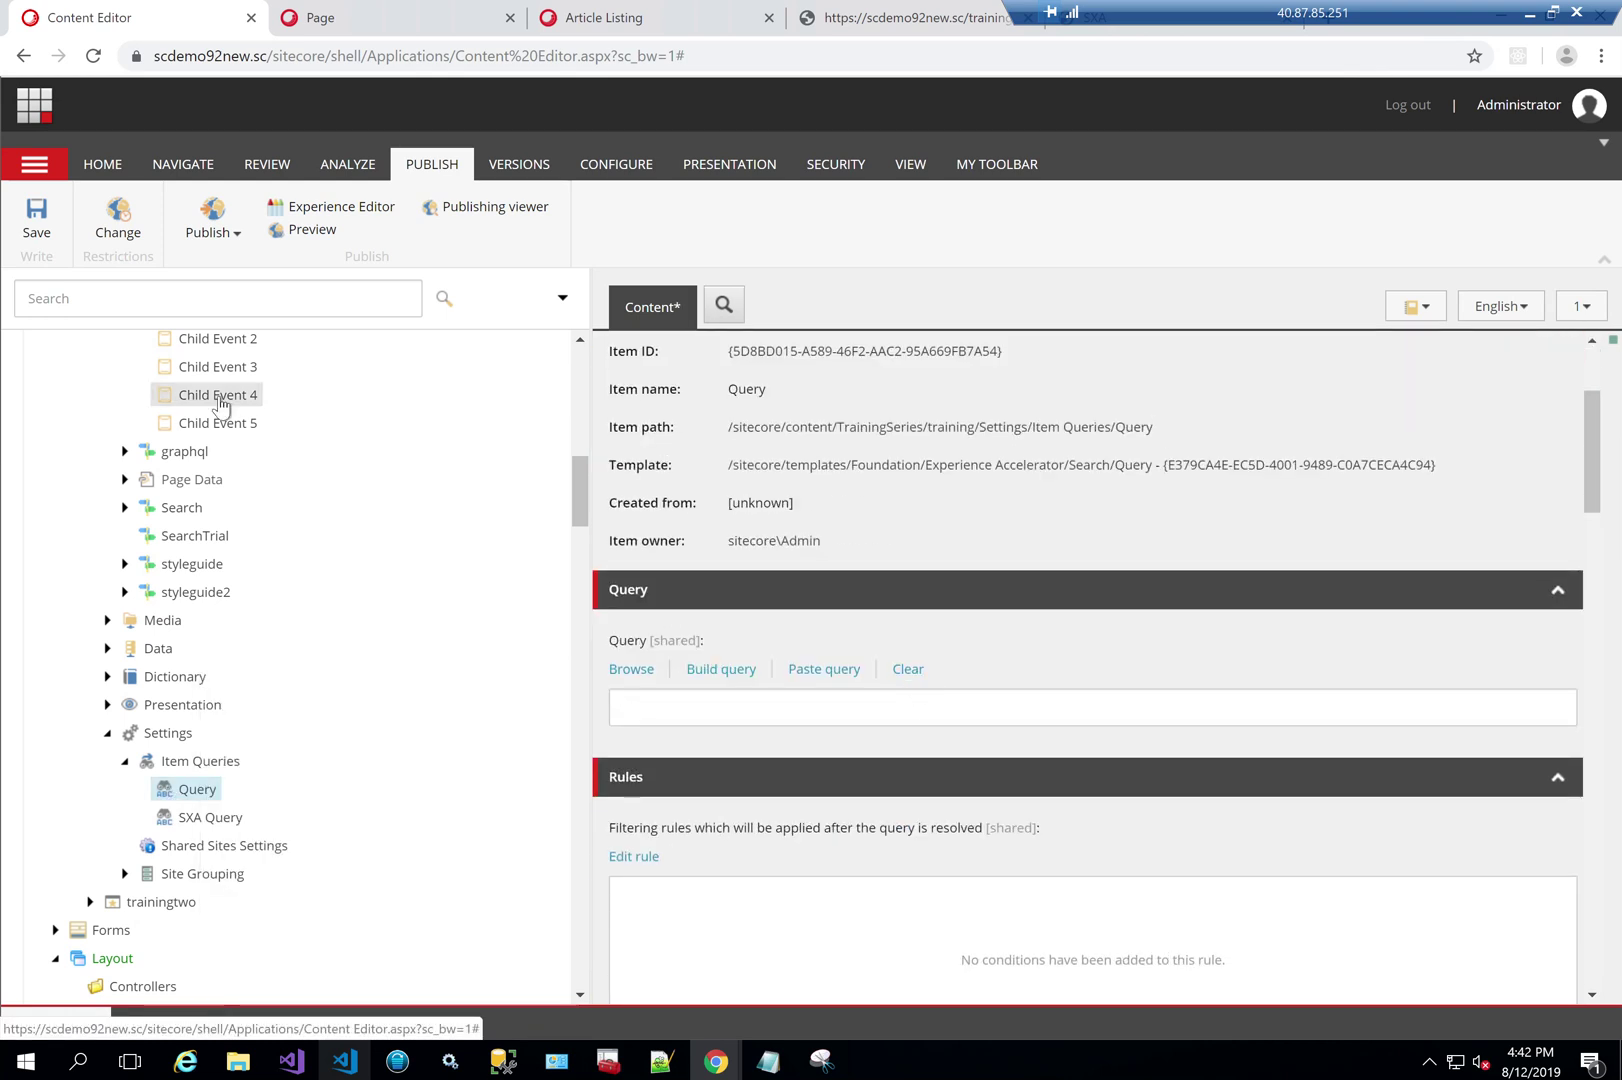
key("ctrl+s")
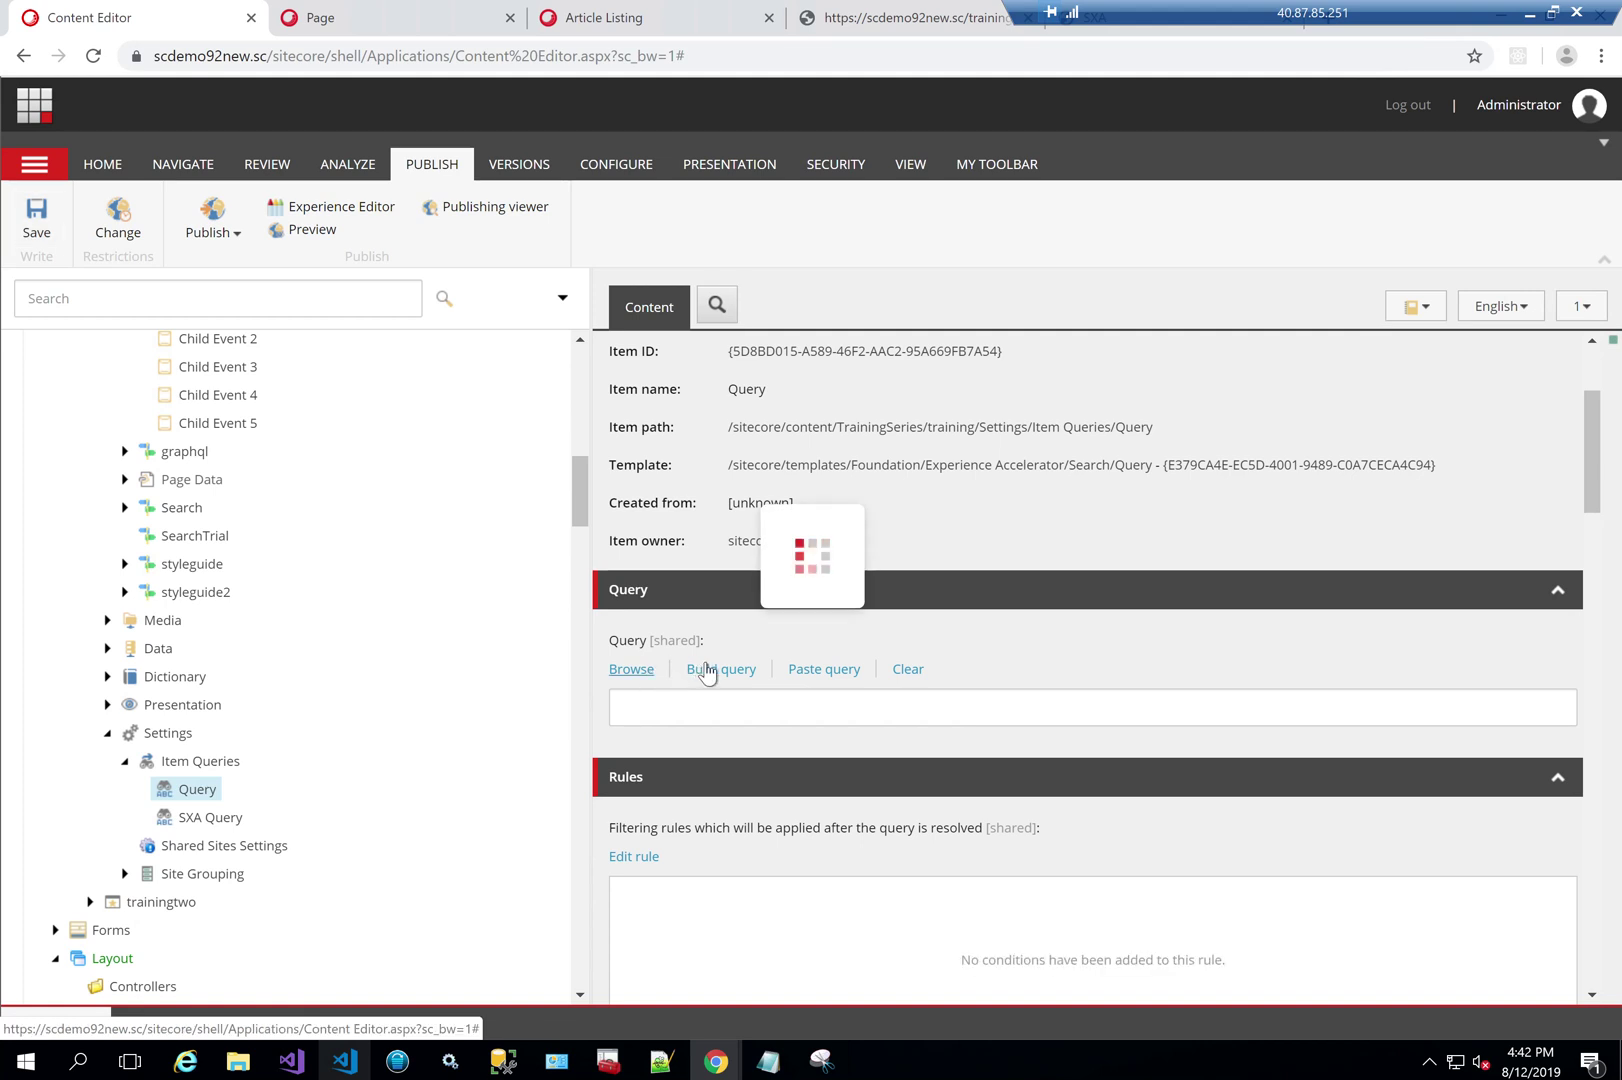
left_click(713, 674)
left_click(529, 362)
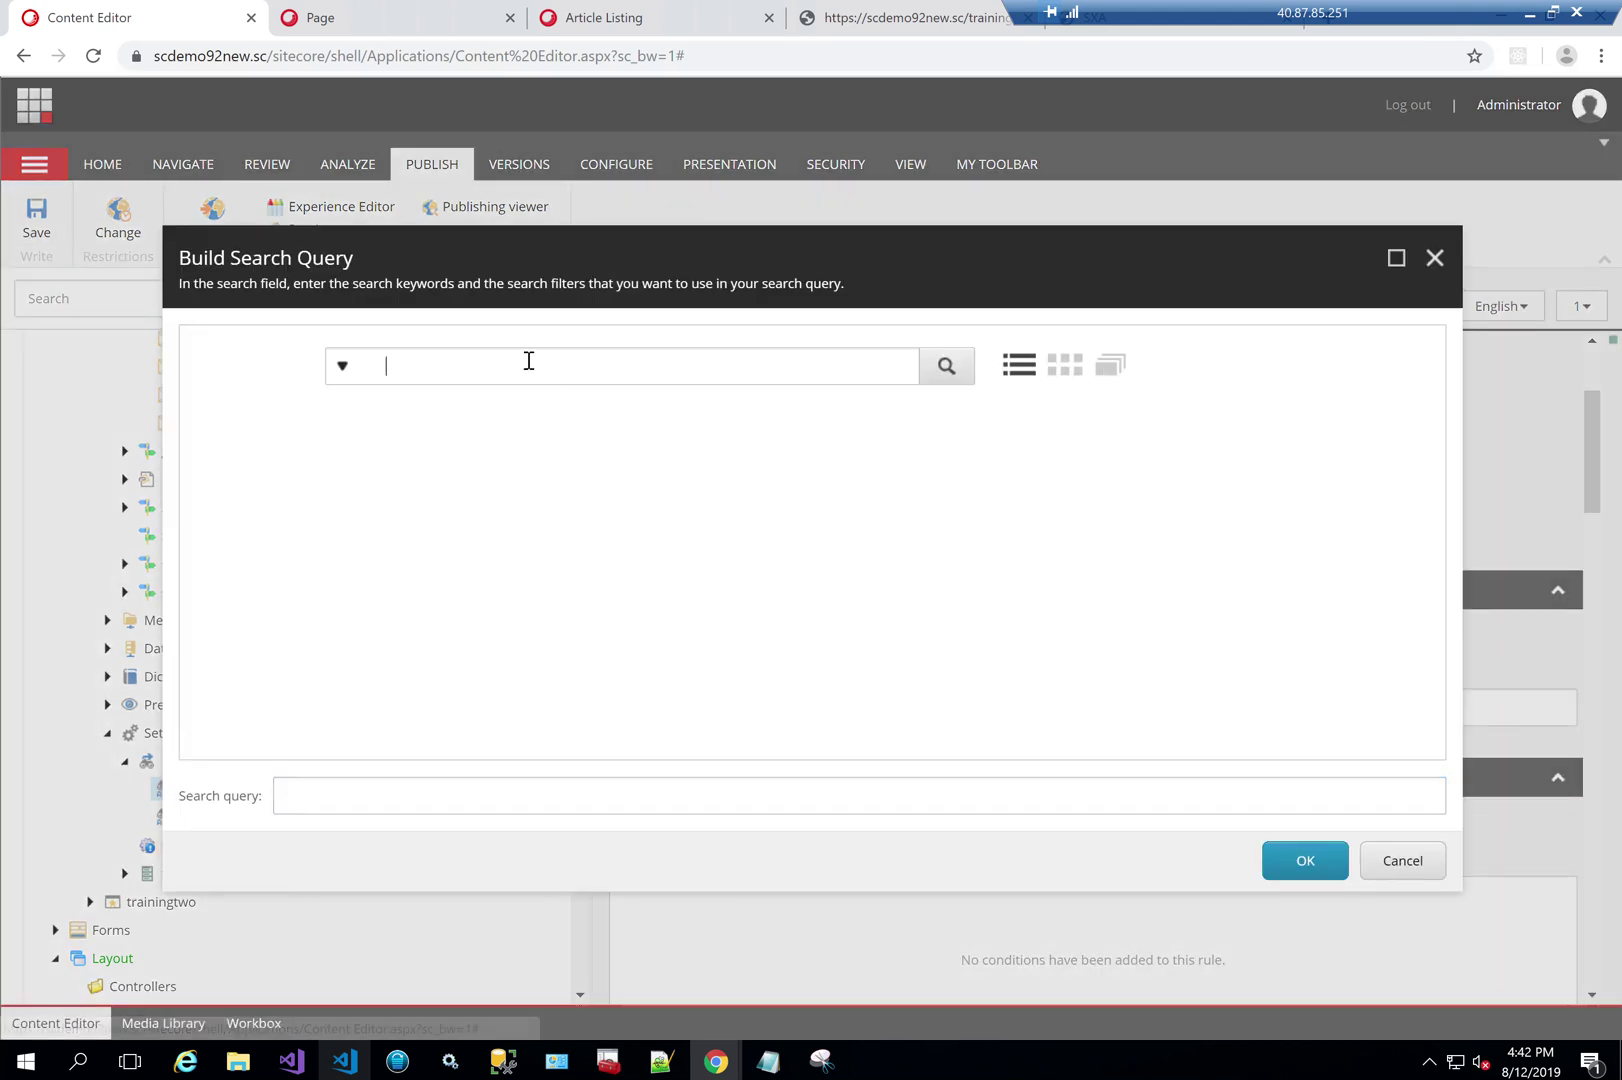
type("template")
key("Return")
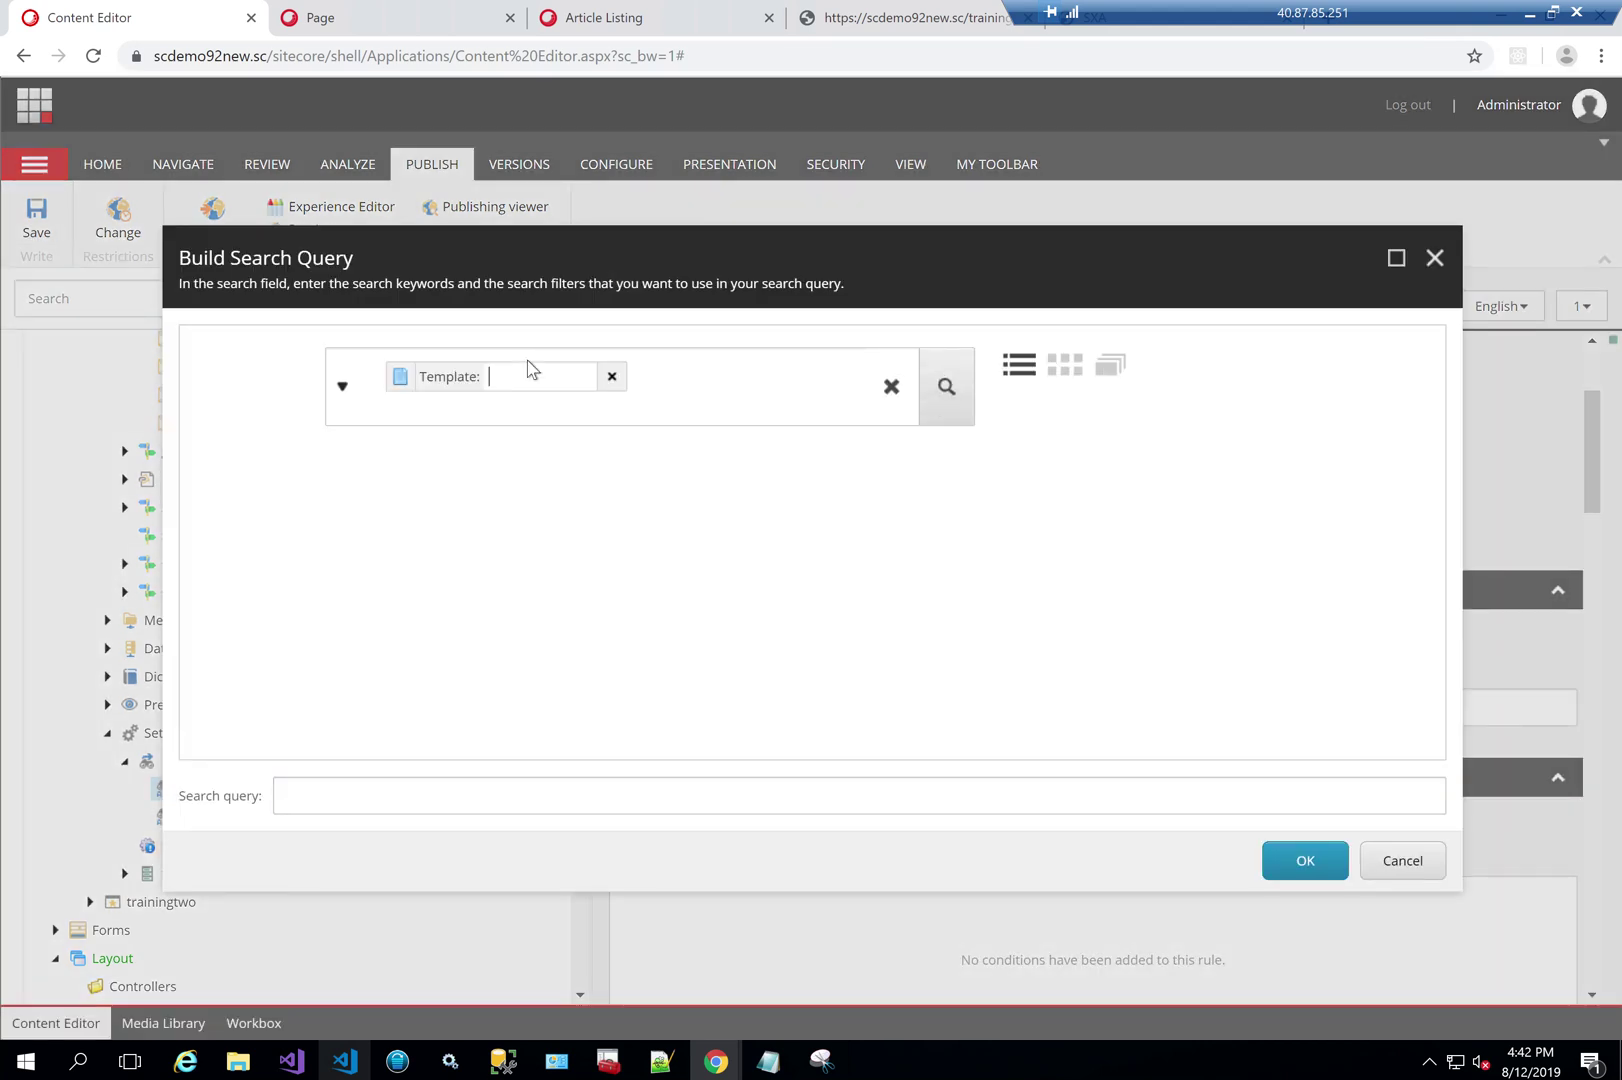
type("Event")
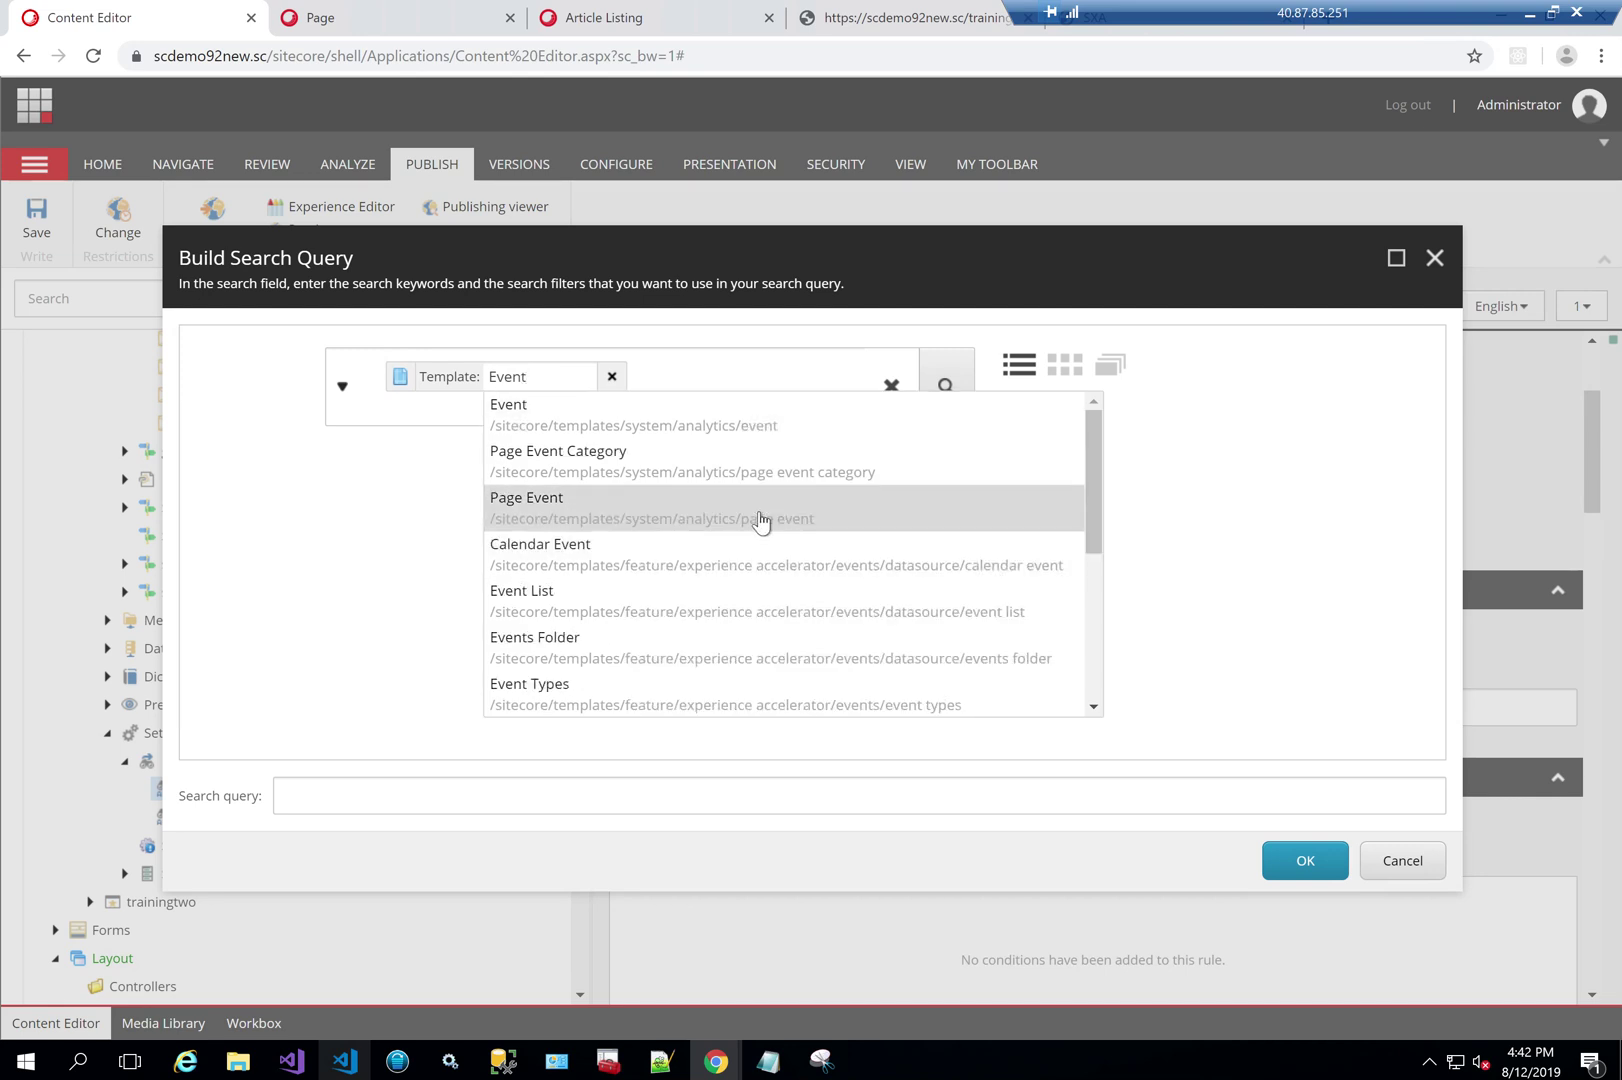
scroll(902, 662, "down", 3)
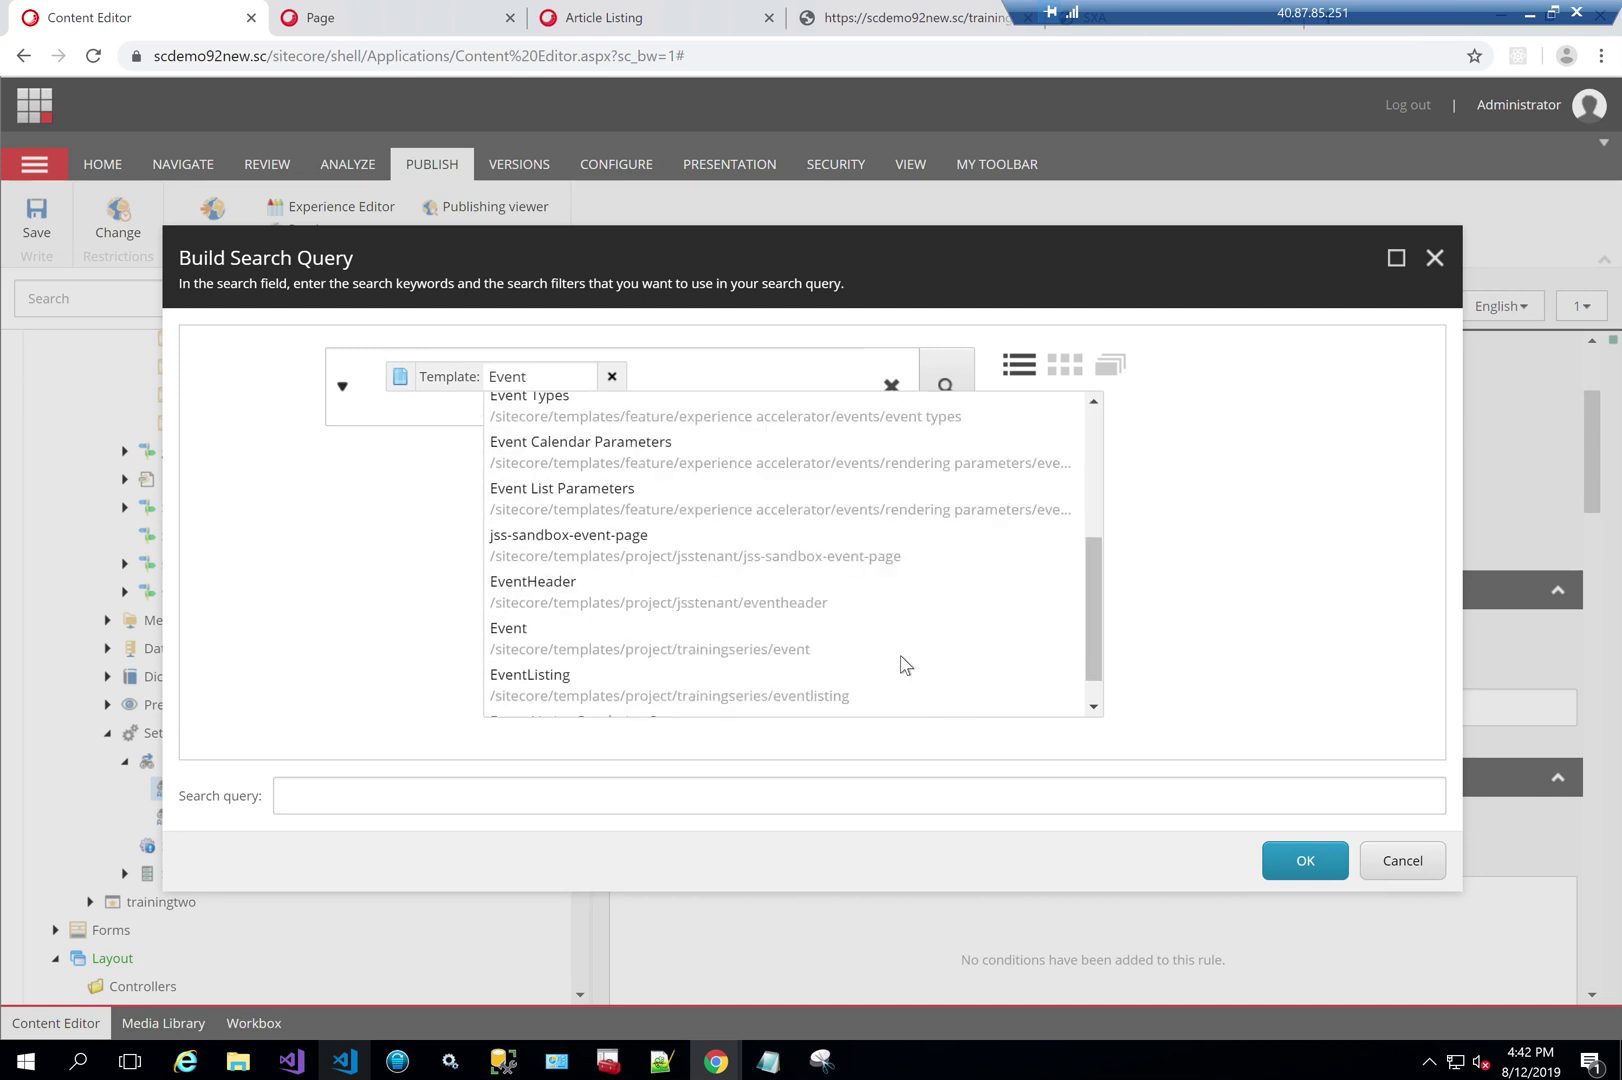
left_click(1405, 860)
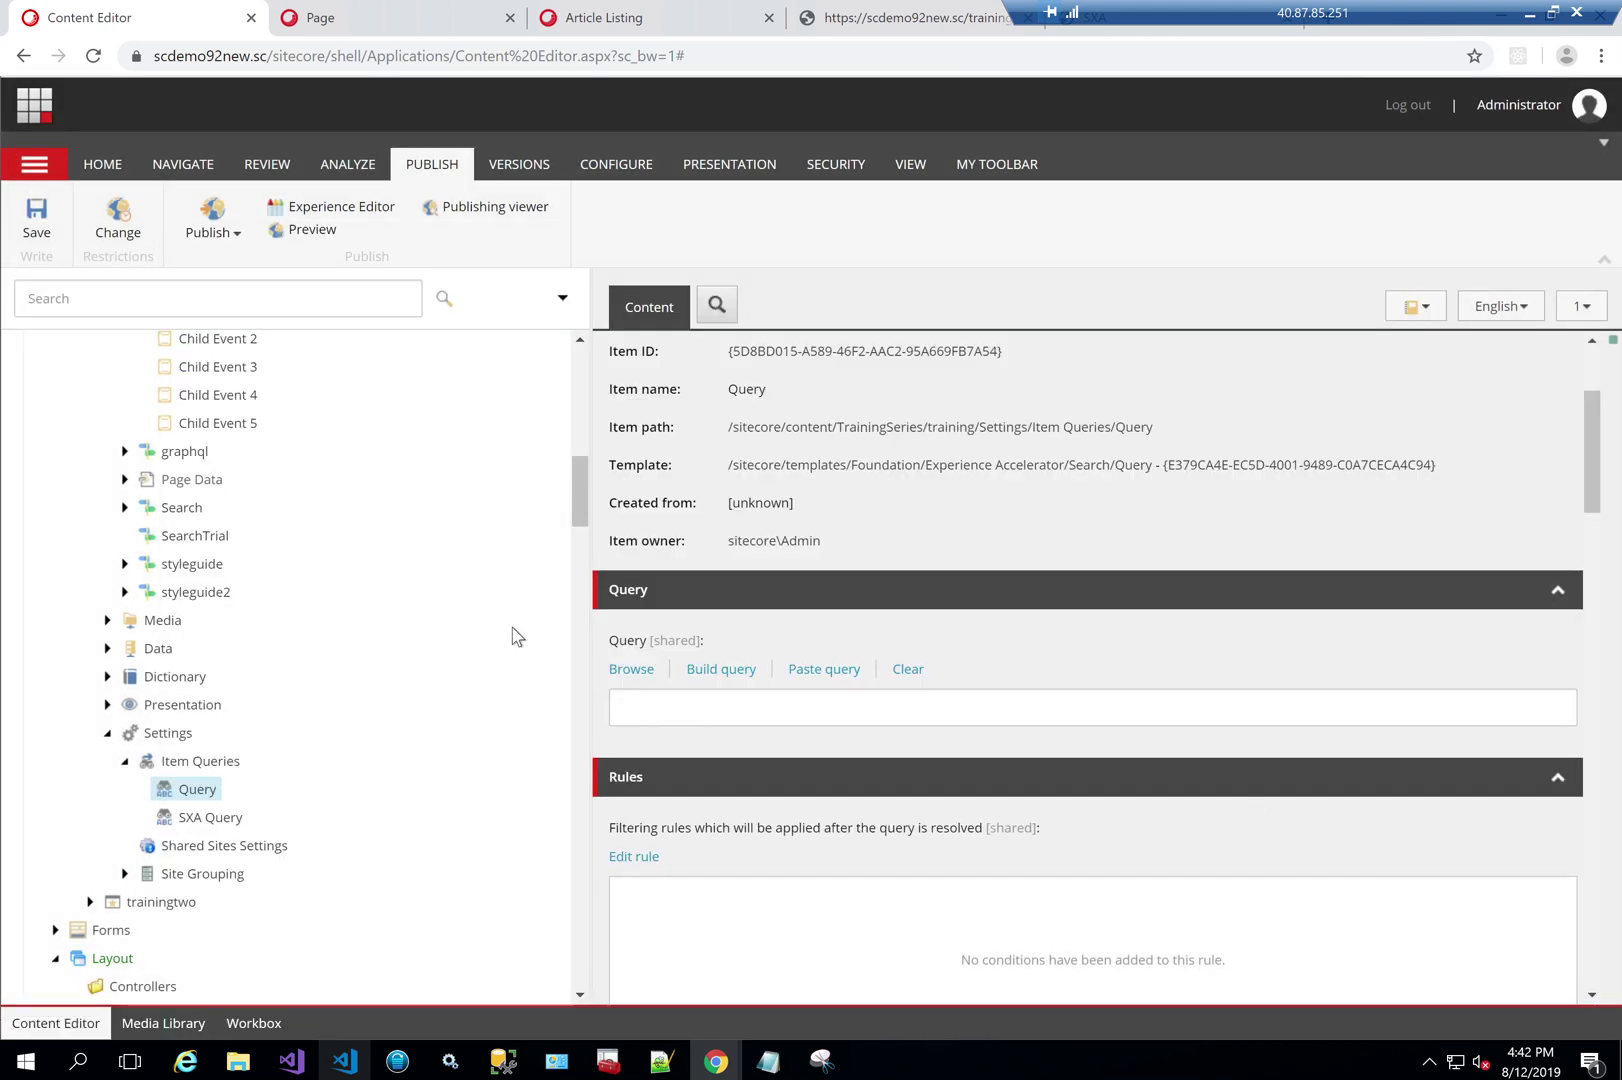
Step: Open Child Event 1 under Event Listing and check its template path and ID in the Quick Info
scroll(516, 637, "up", 3)
left_click(217, 657)
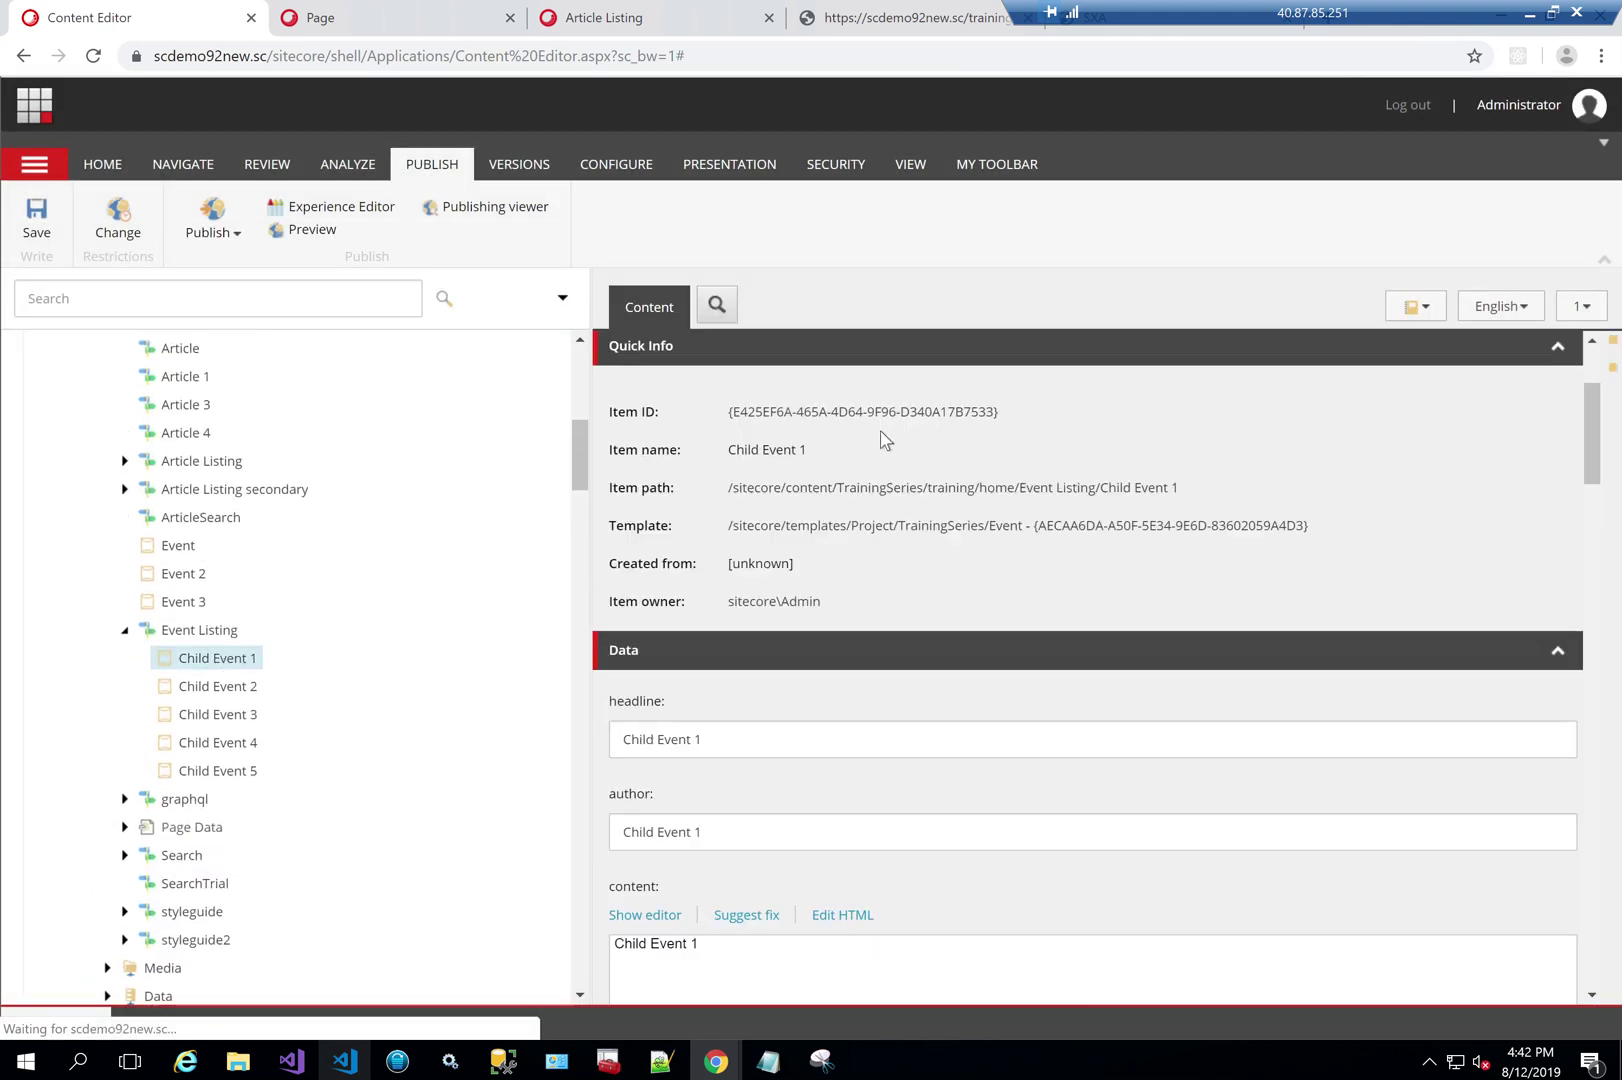
left_click(1117, 527)
Step: Build the Query item's search query as template:{AECAA6DA-A50F-5E34-9E6D-83602059A4D3} for the TrainingSeries Event template and save the item
scroll(288, 826, "down", 5)
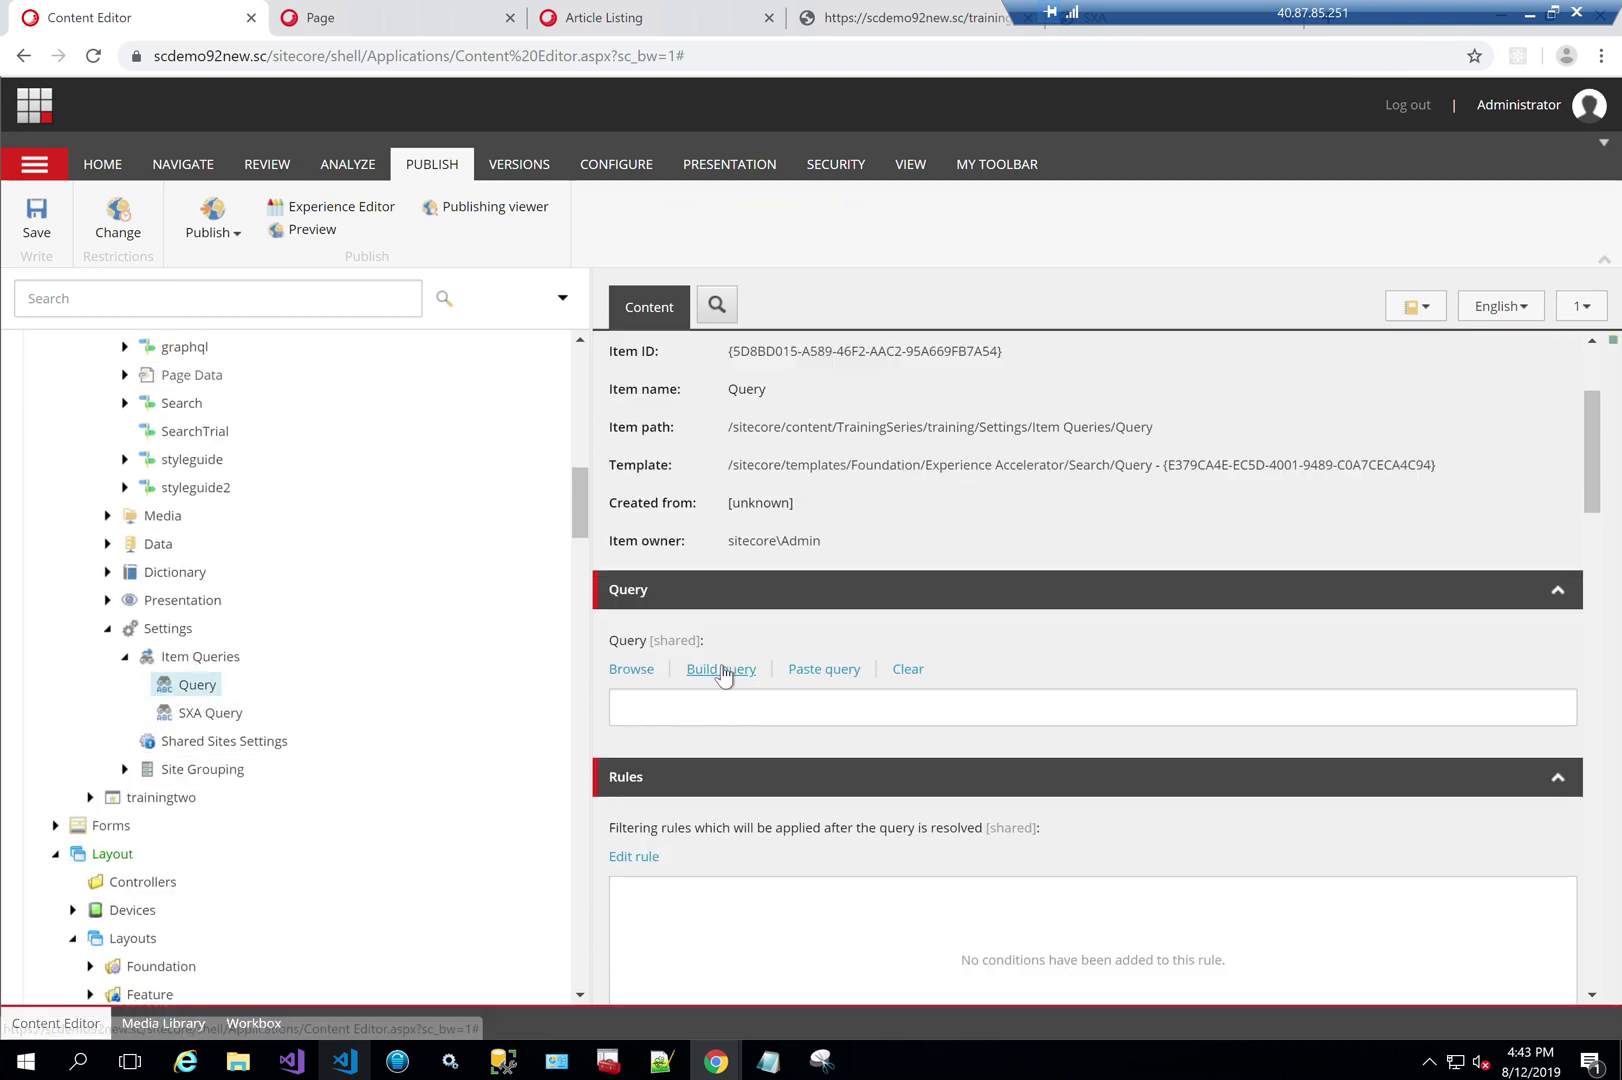
left_click(721, 668)
type("template:")
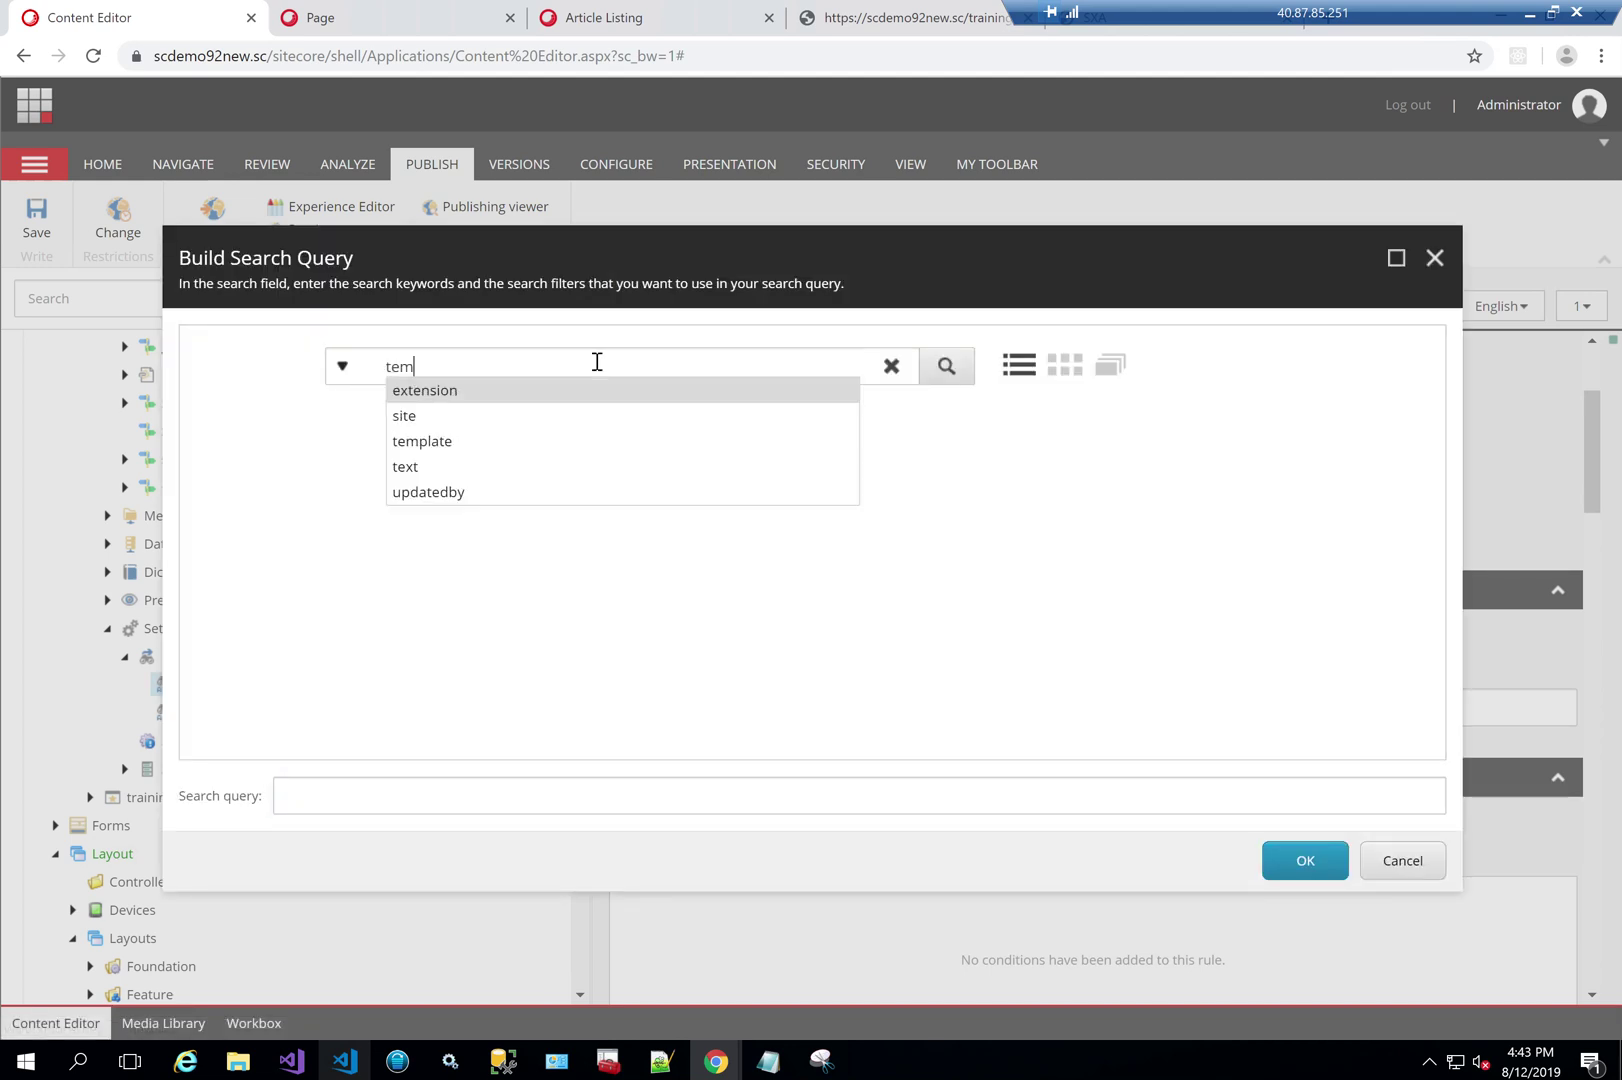
left_click(946, 388)
scroll(889, 621, "down", 5)
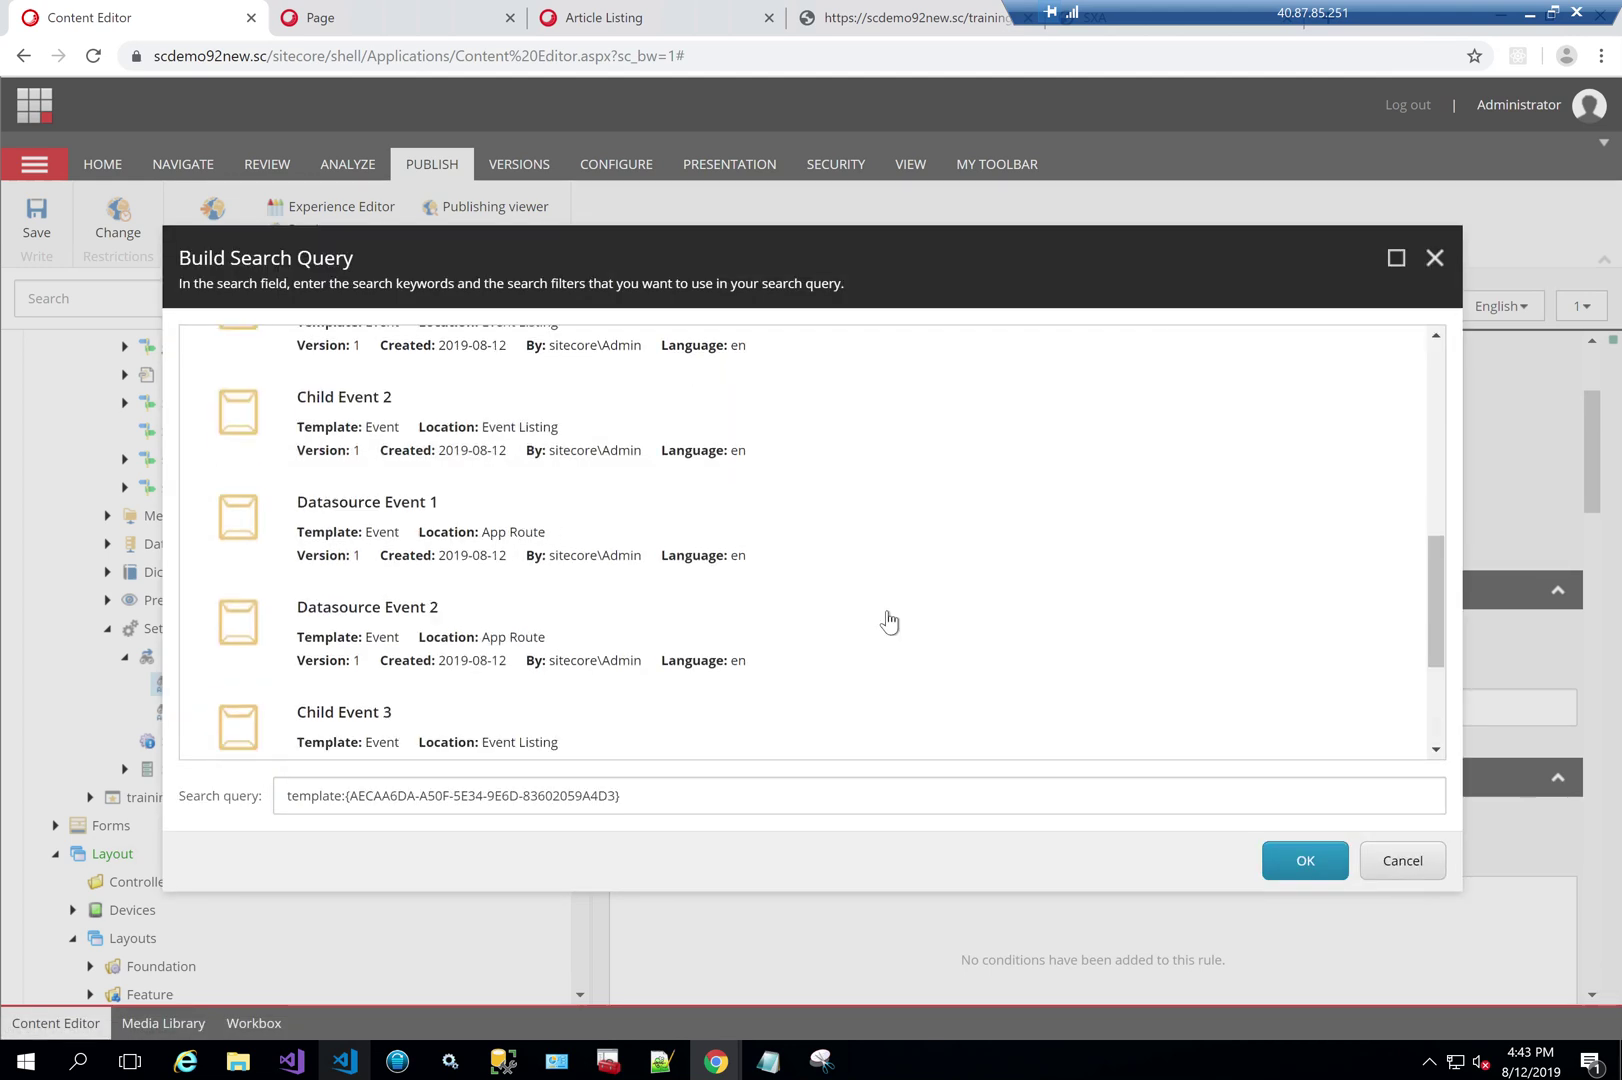
left_click(1280, 866)
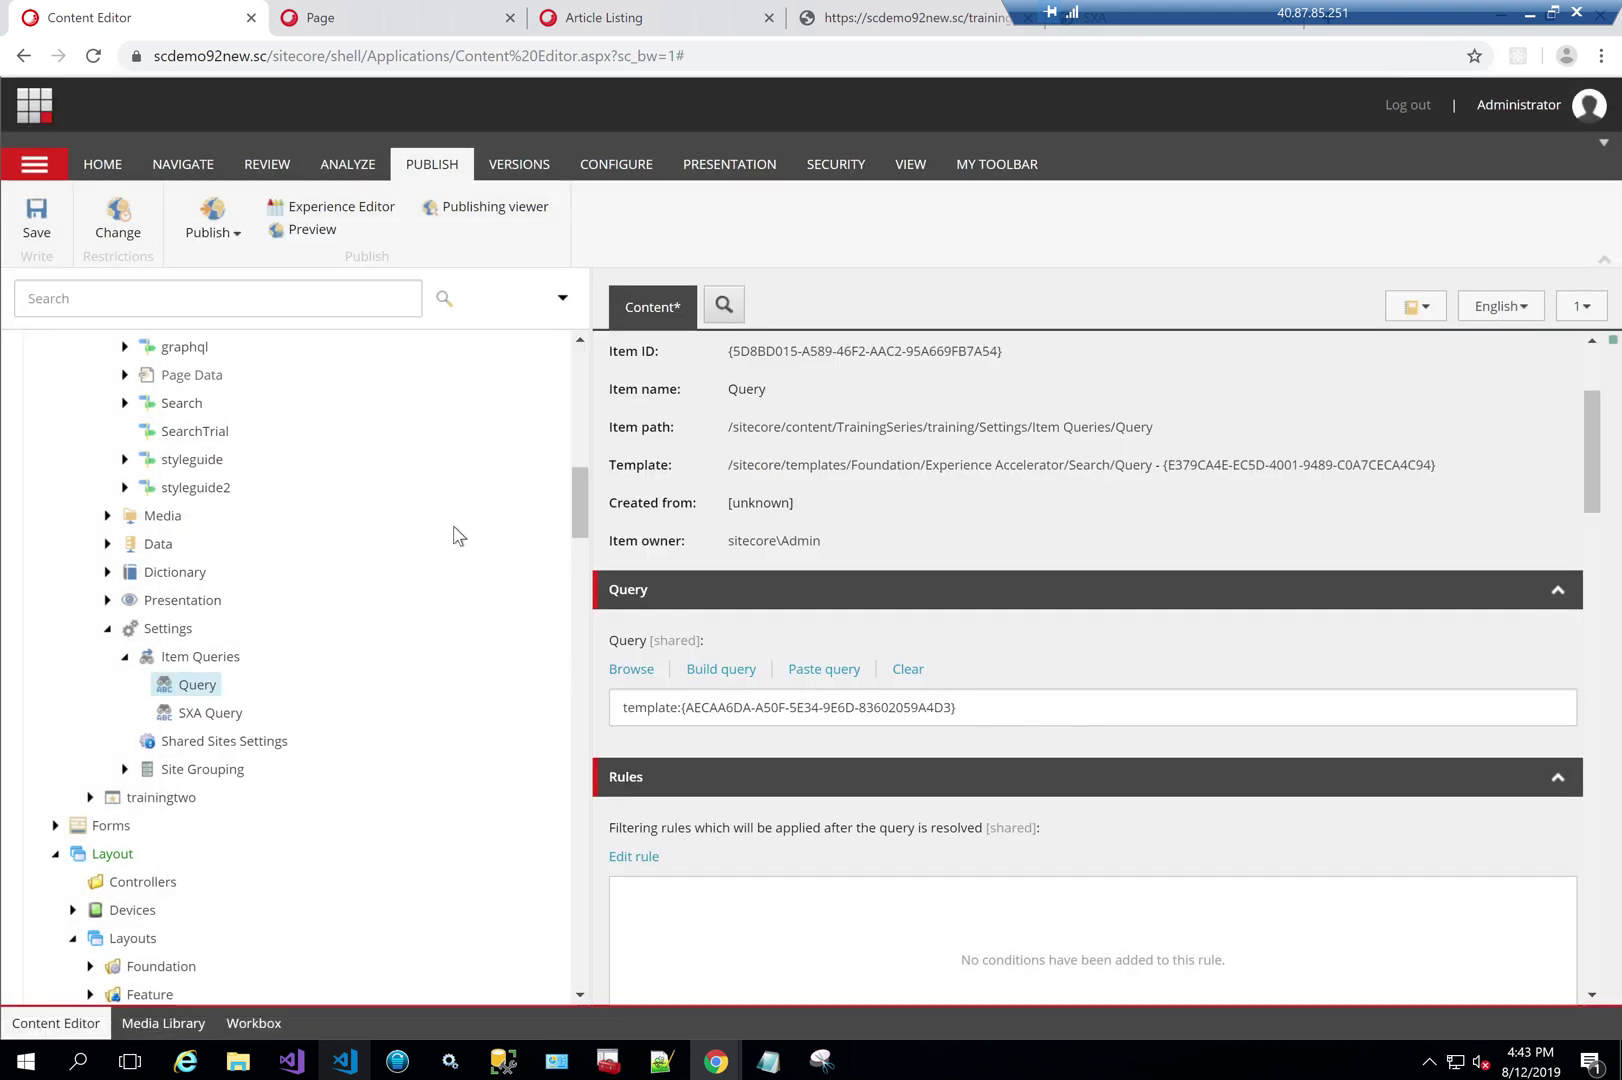
left_click(32, 215)
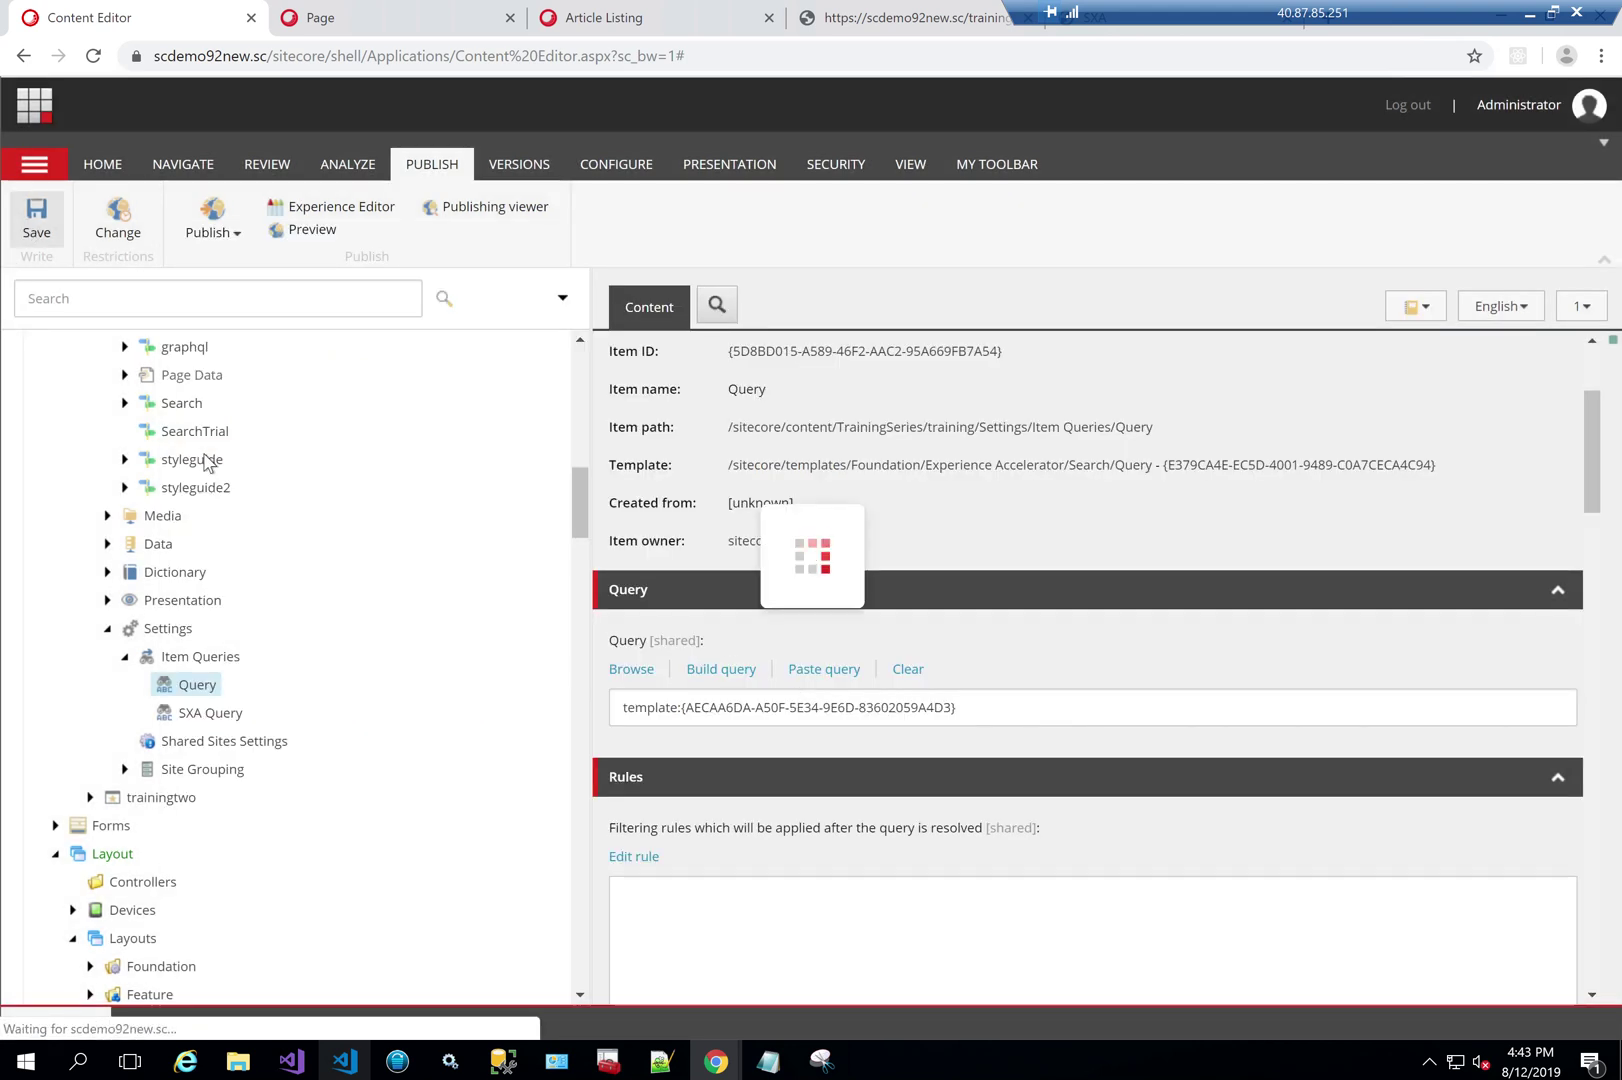
Step: Switch to the Experience Editor page and set EventListingComponent's SourceType to Query in its component properties
scroll(205, 465, "up", 5)
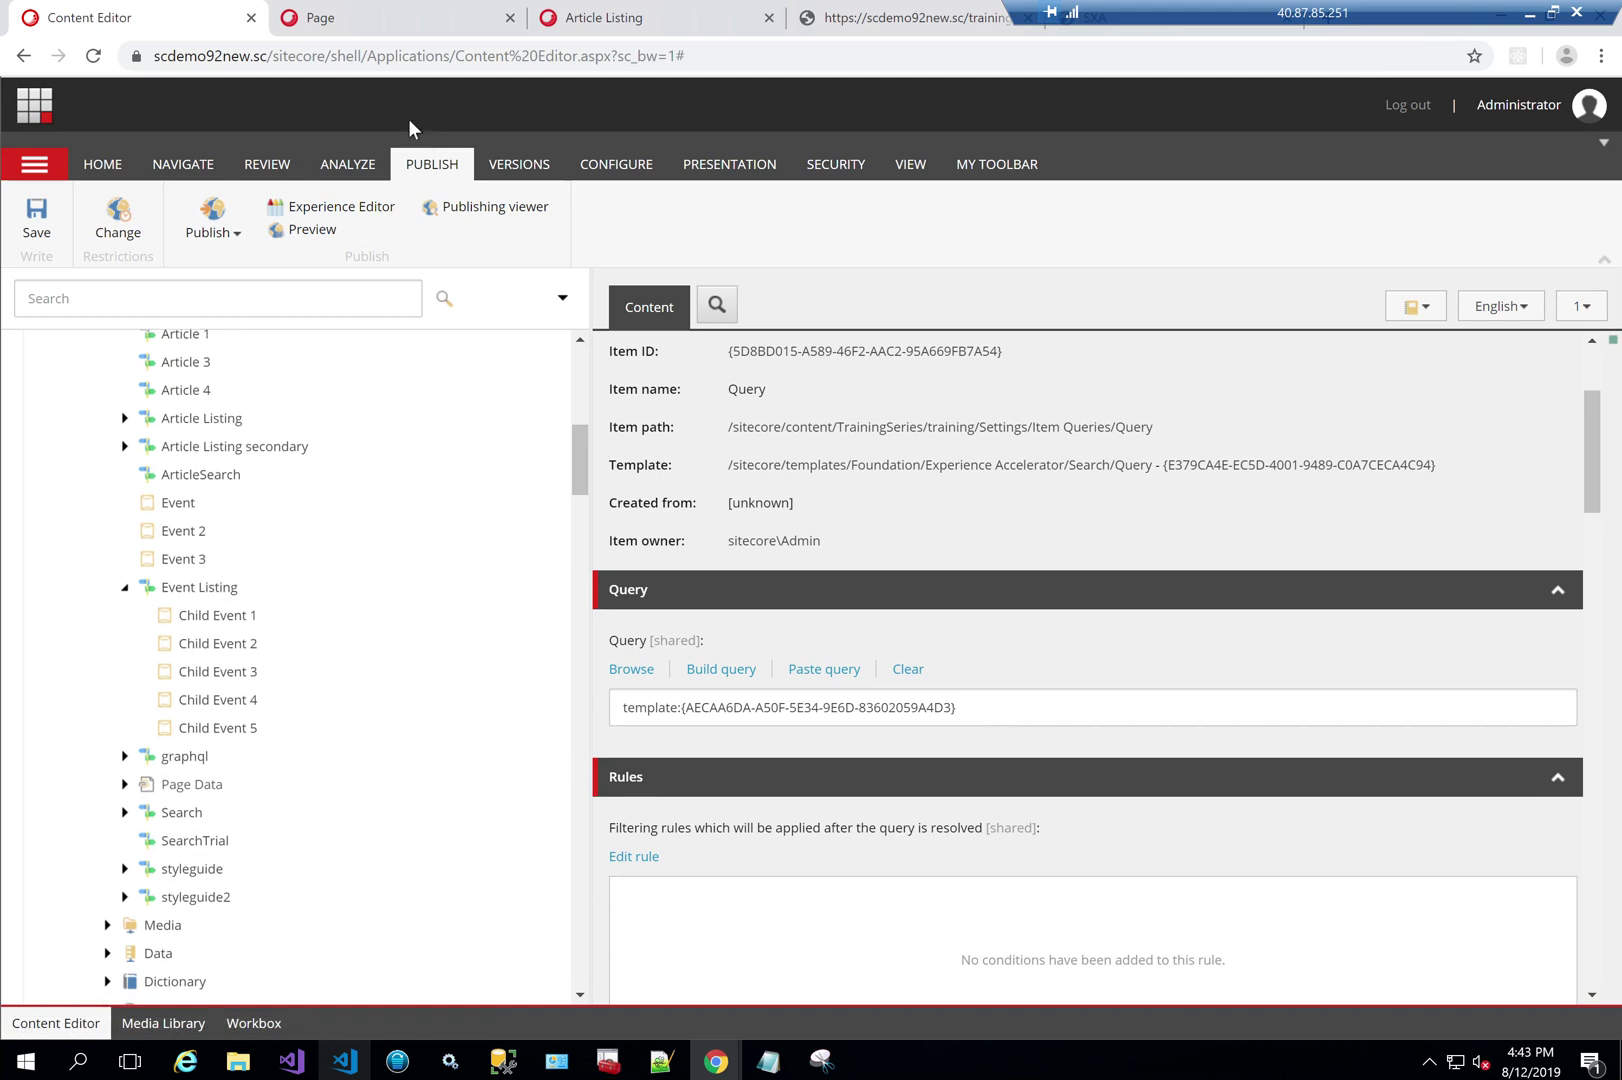
left_click(364, 24)
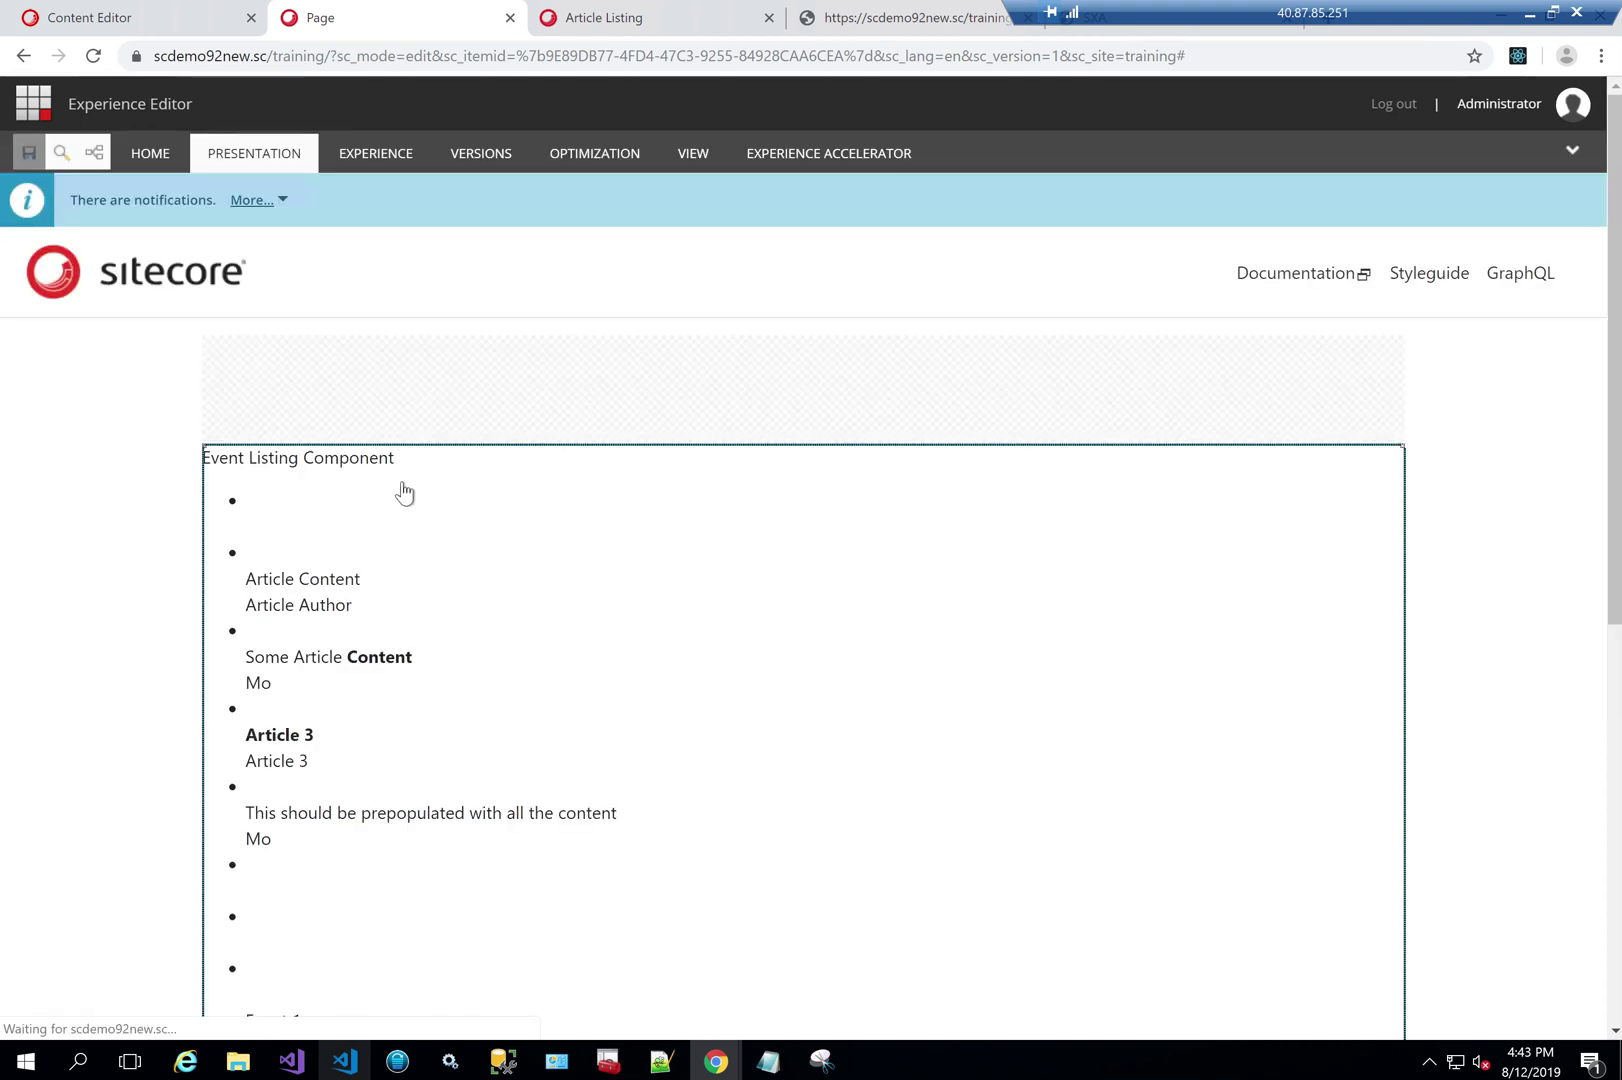
left_click(404, 493)
left_click(707, 424)
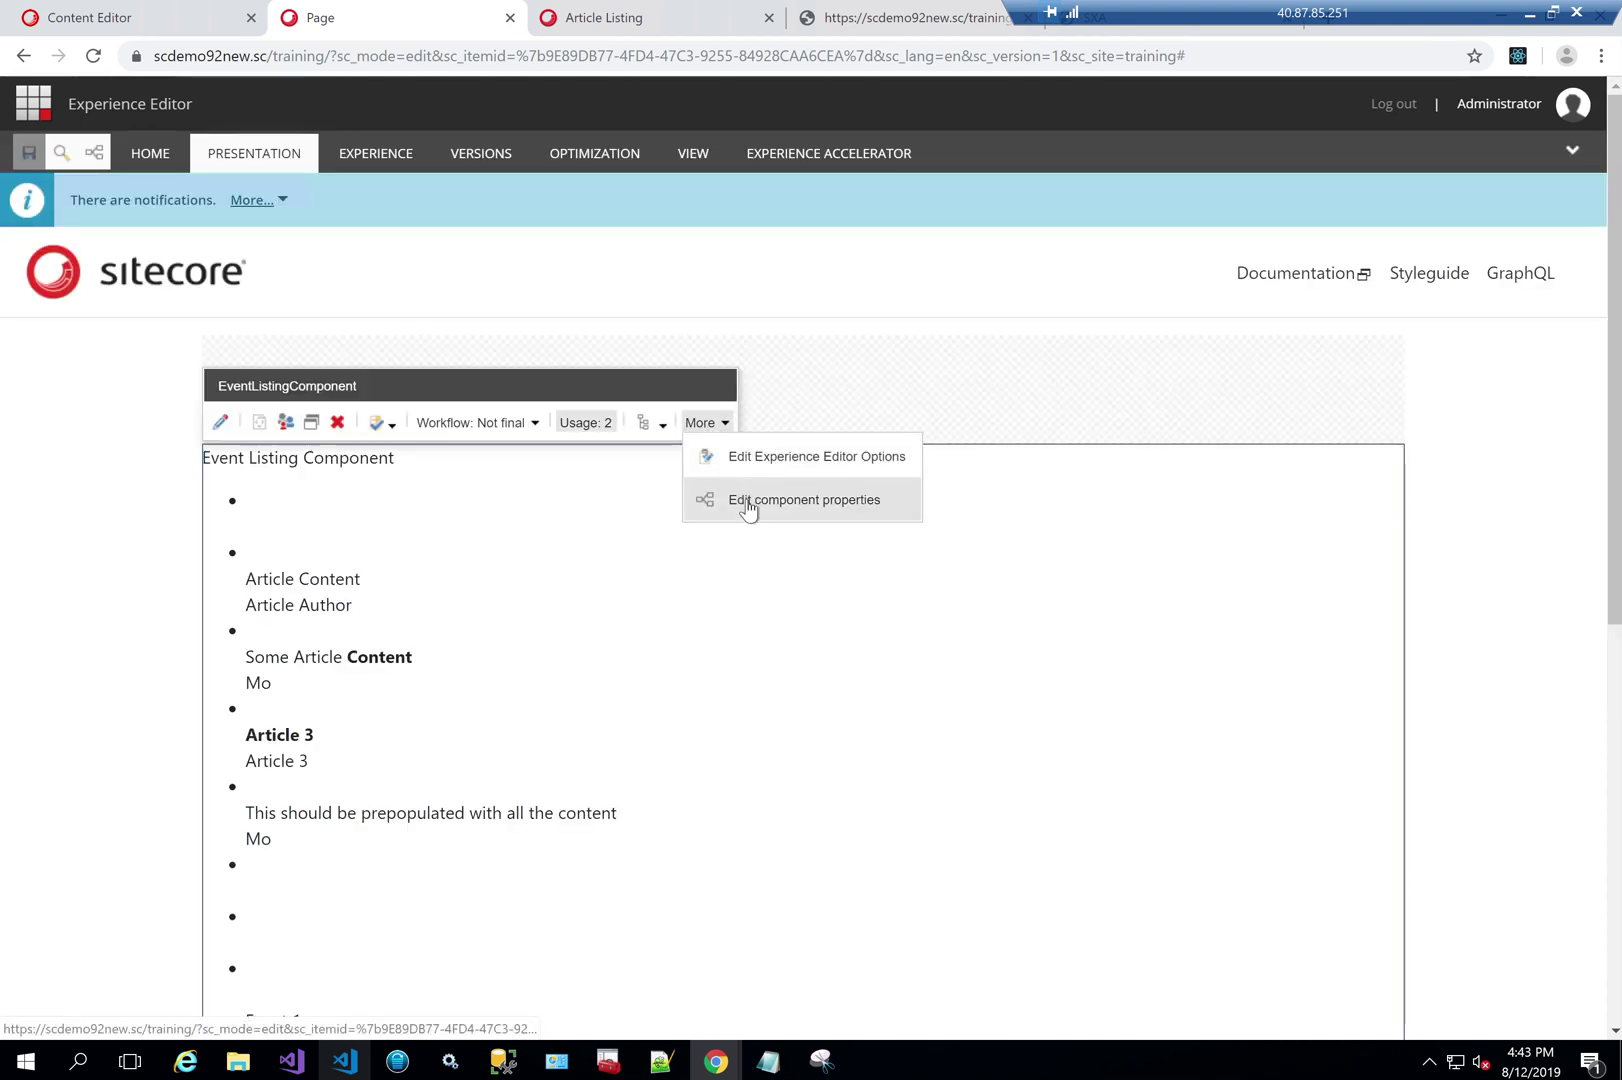
left_click(751, 506)
left_click(655, 484)
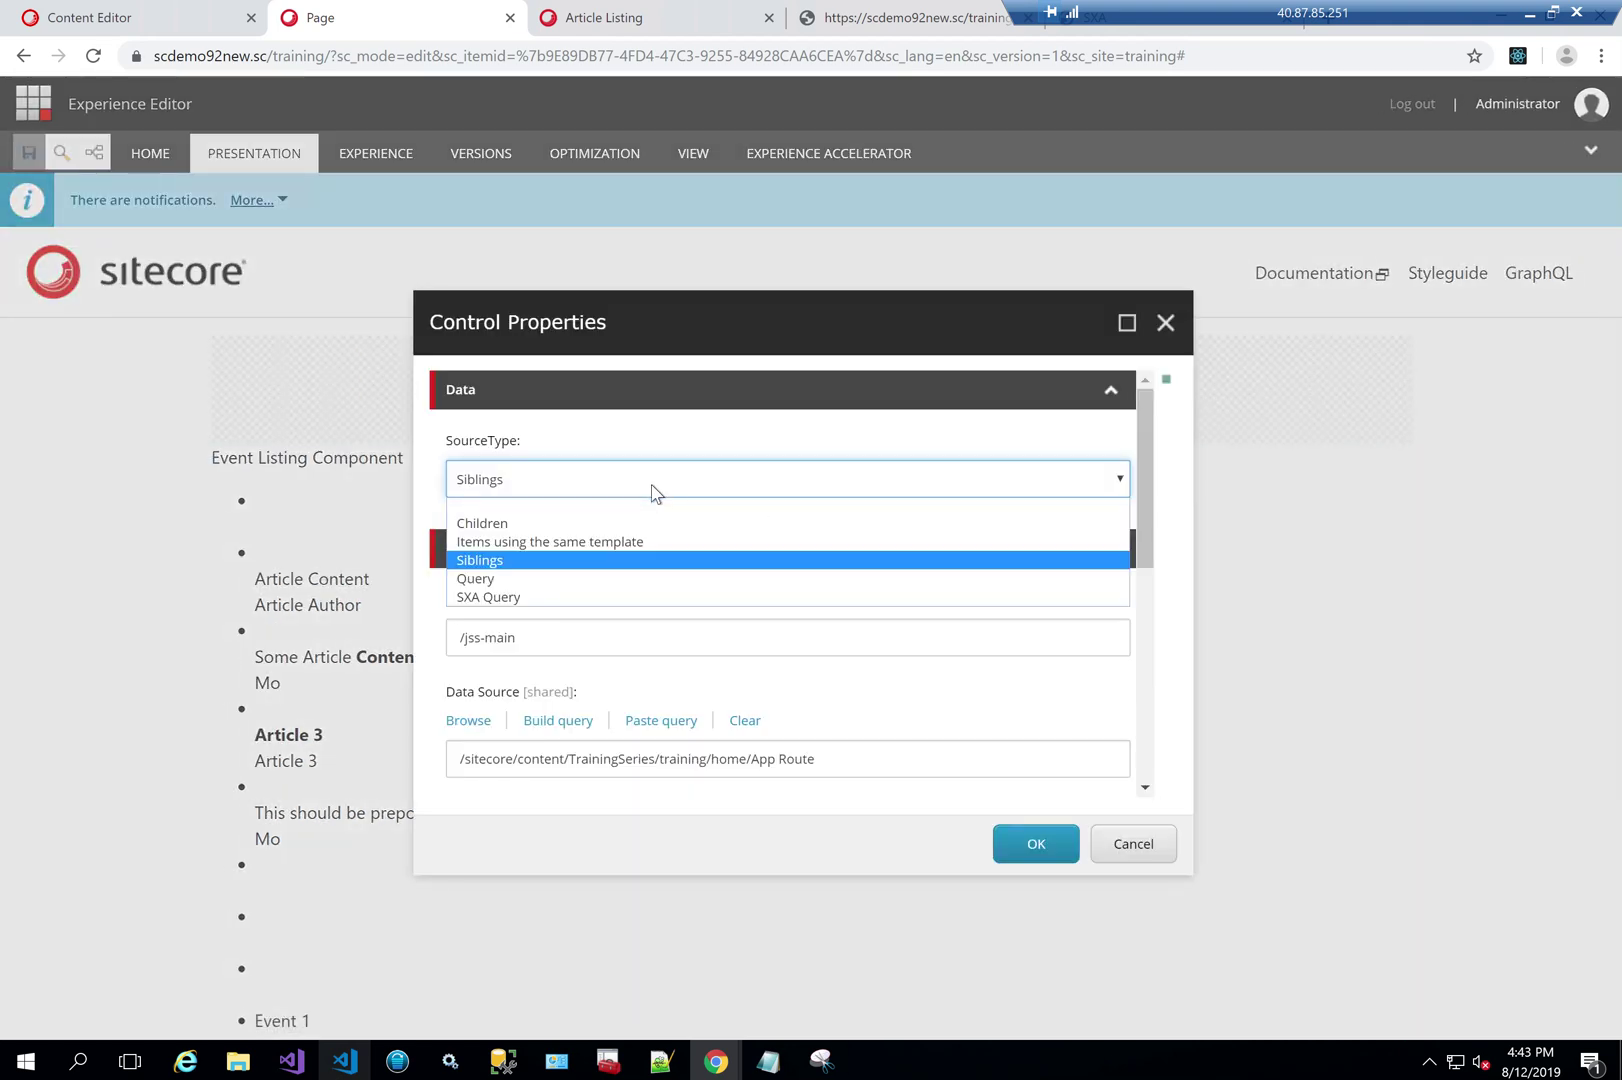
left_click(602, 581)
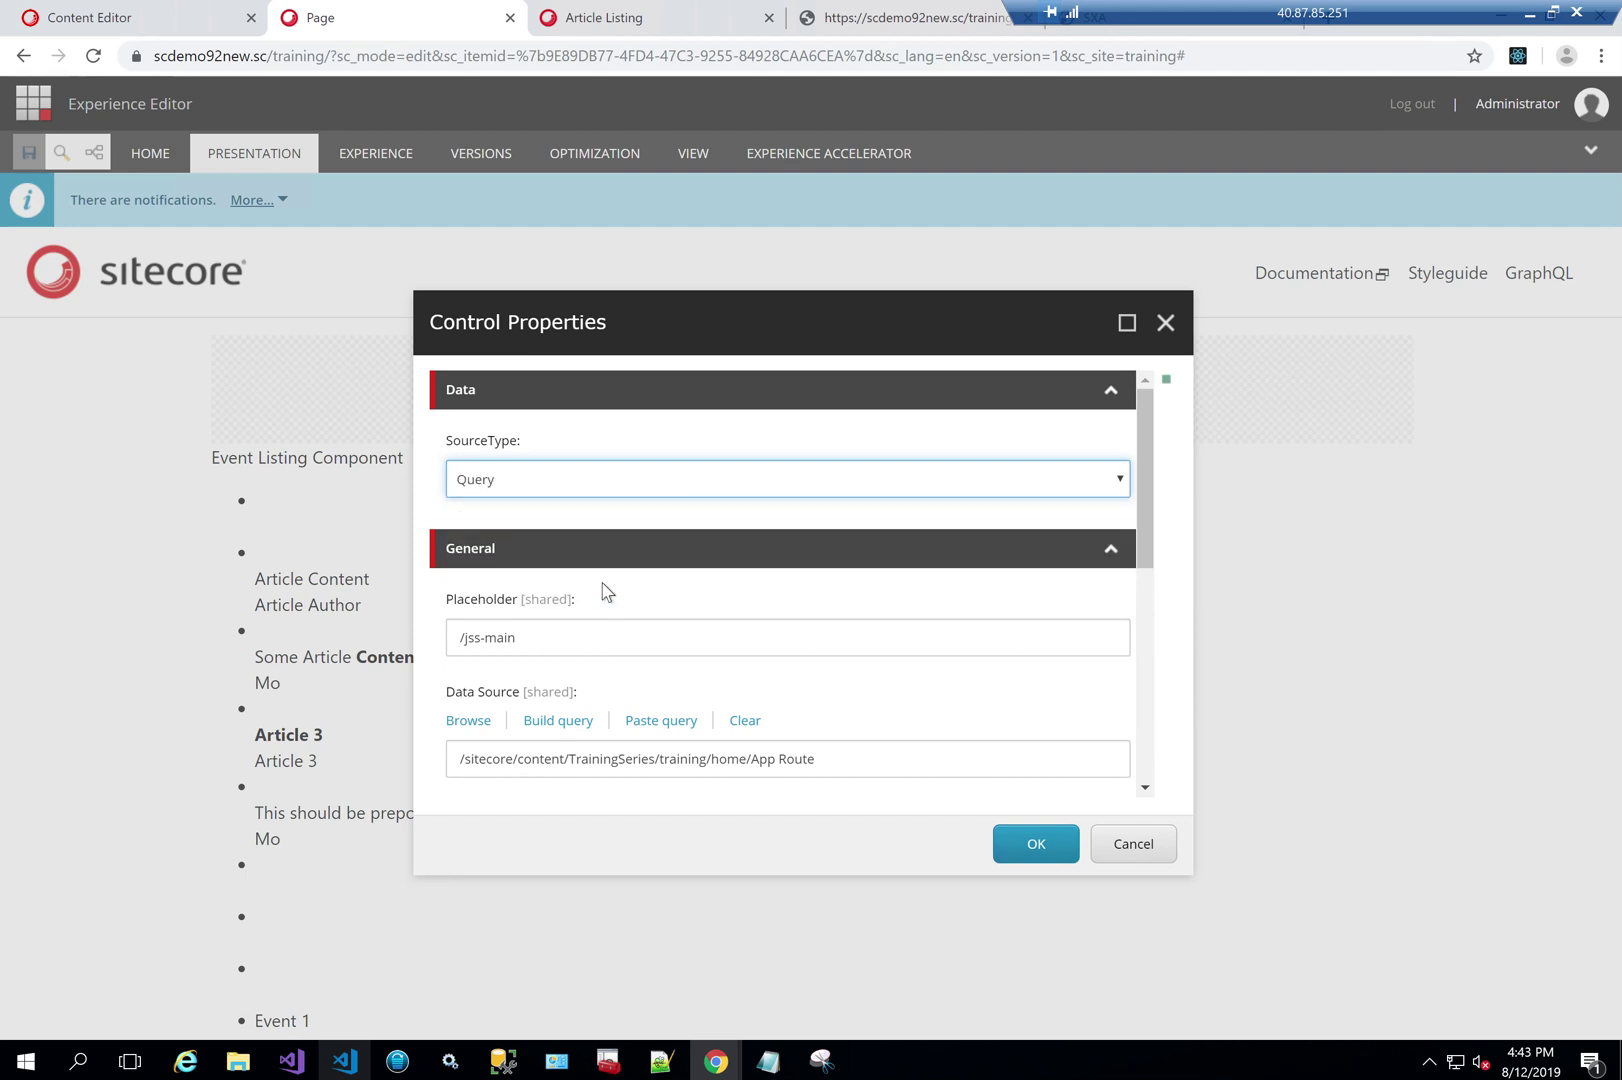
left_click(1036, 843)
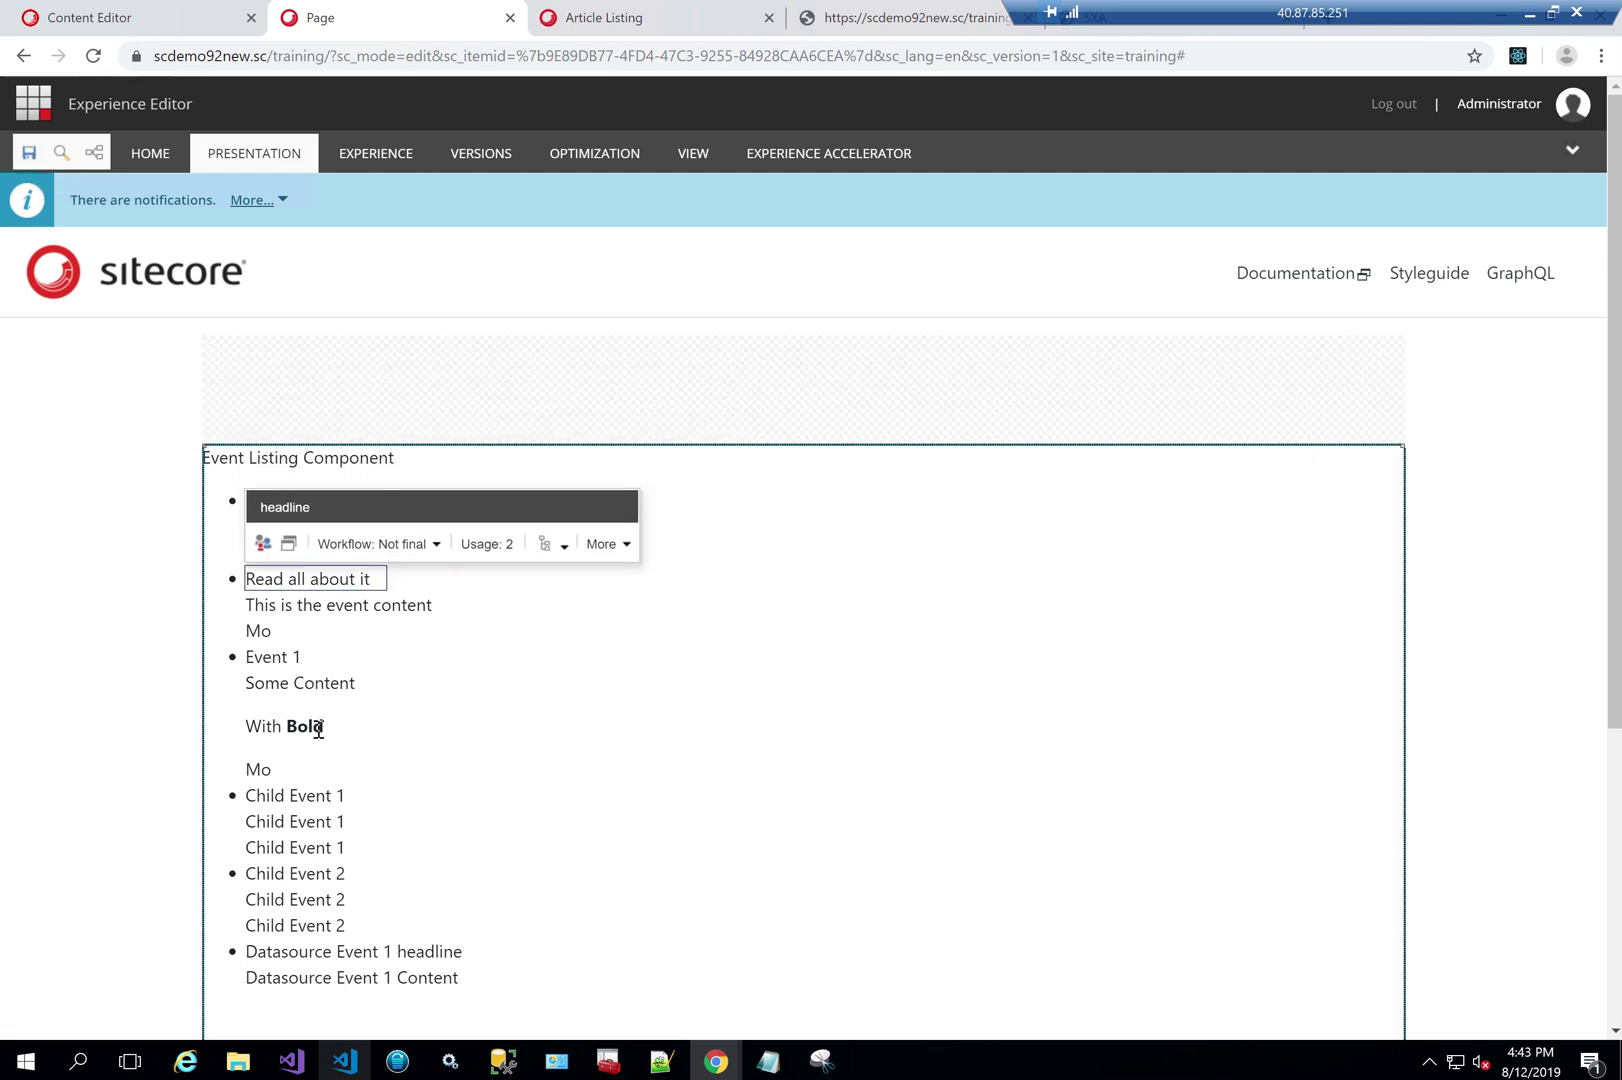
Step: Look through the events that EventListingComponent renders on the page
scroll(415, 888, "down", 3)
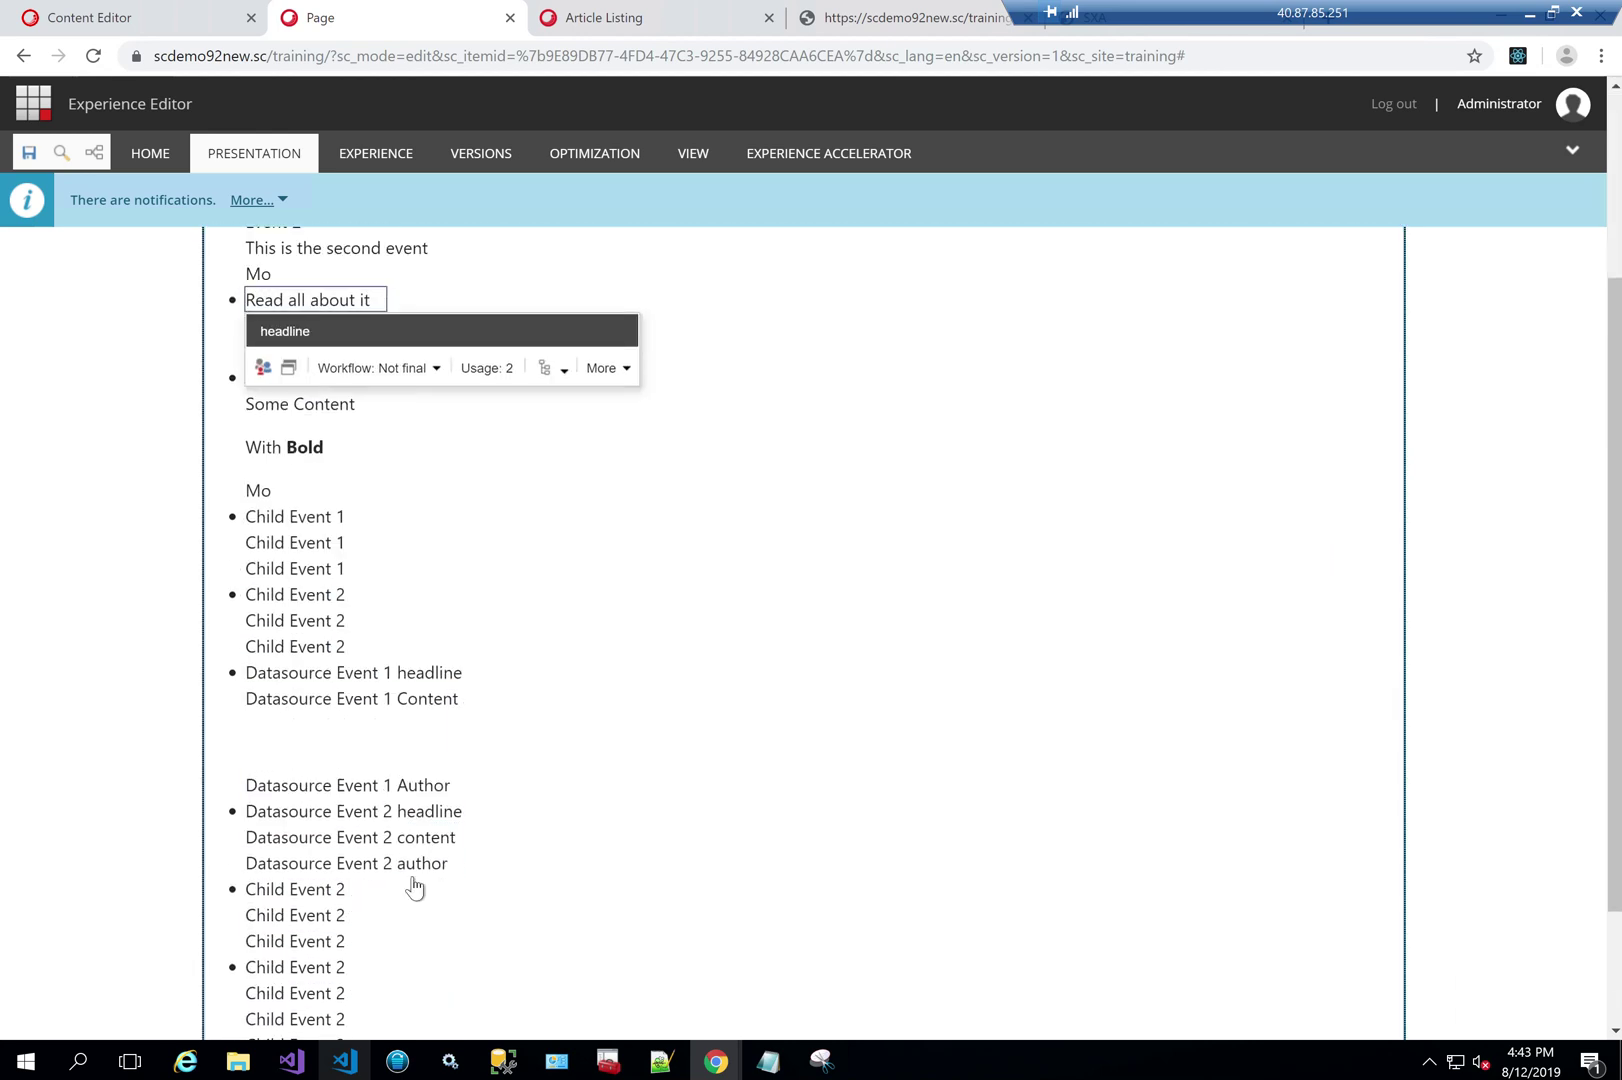
scroll(434, 804, "down", 2)
scroll(376, 662, "up", 1)
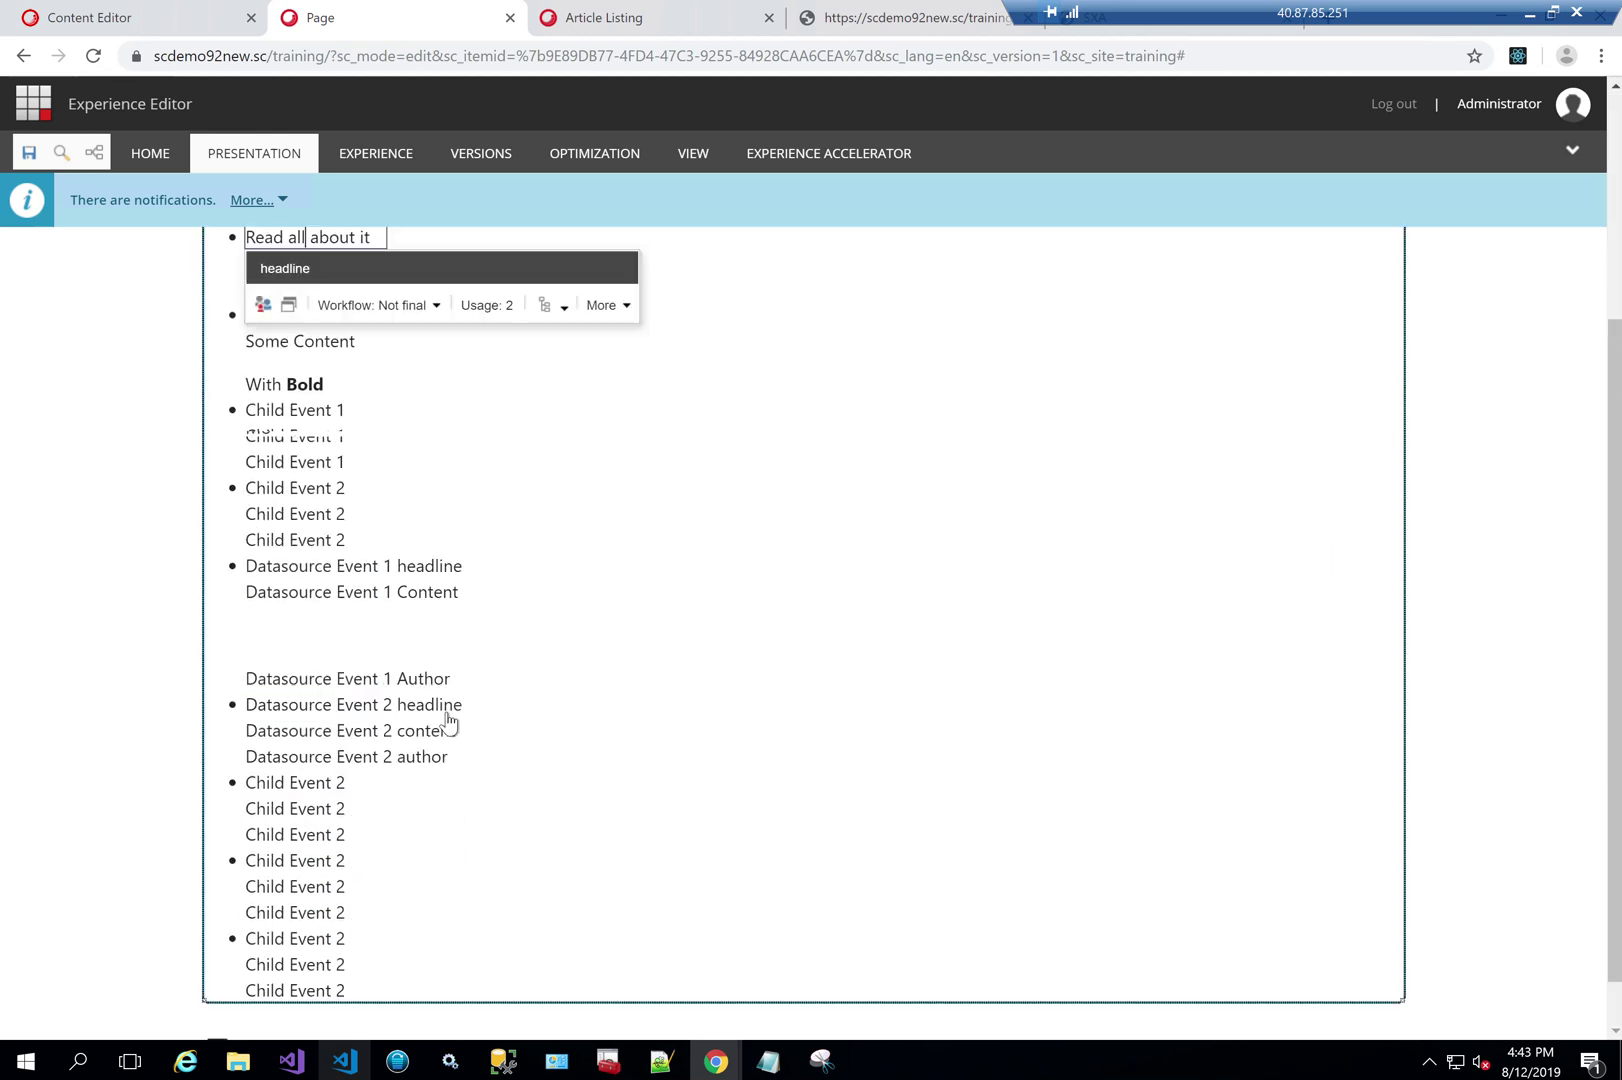
scroll(449, 722, "up", 3)
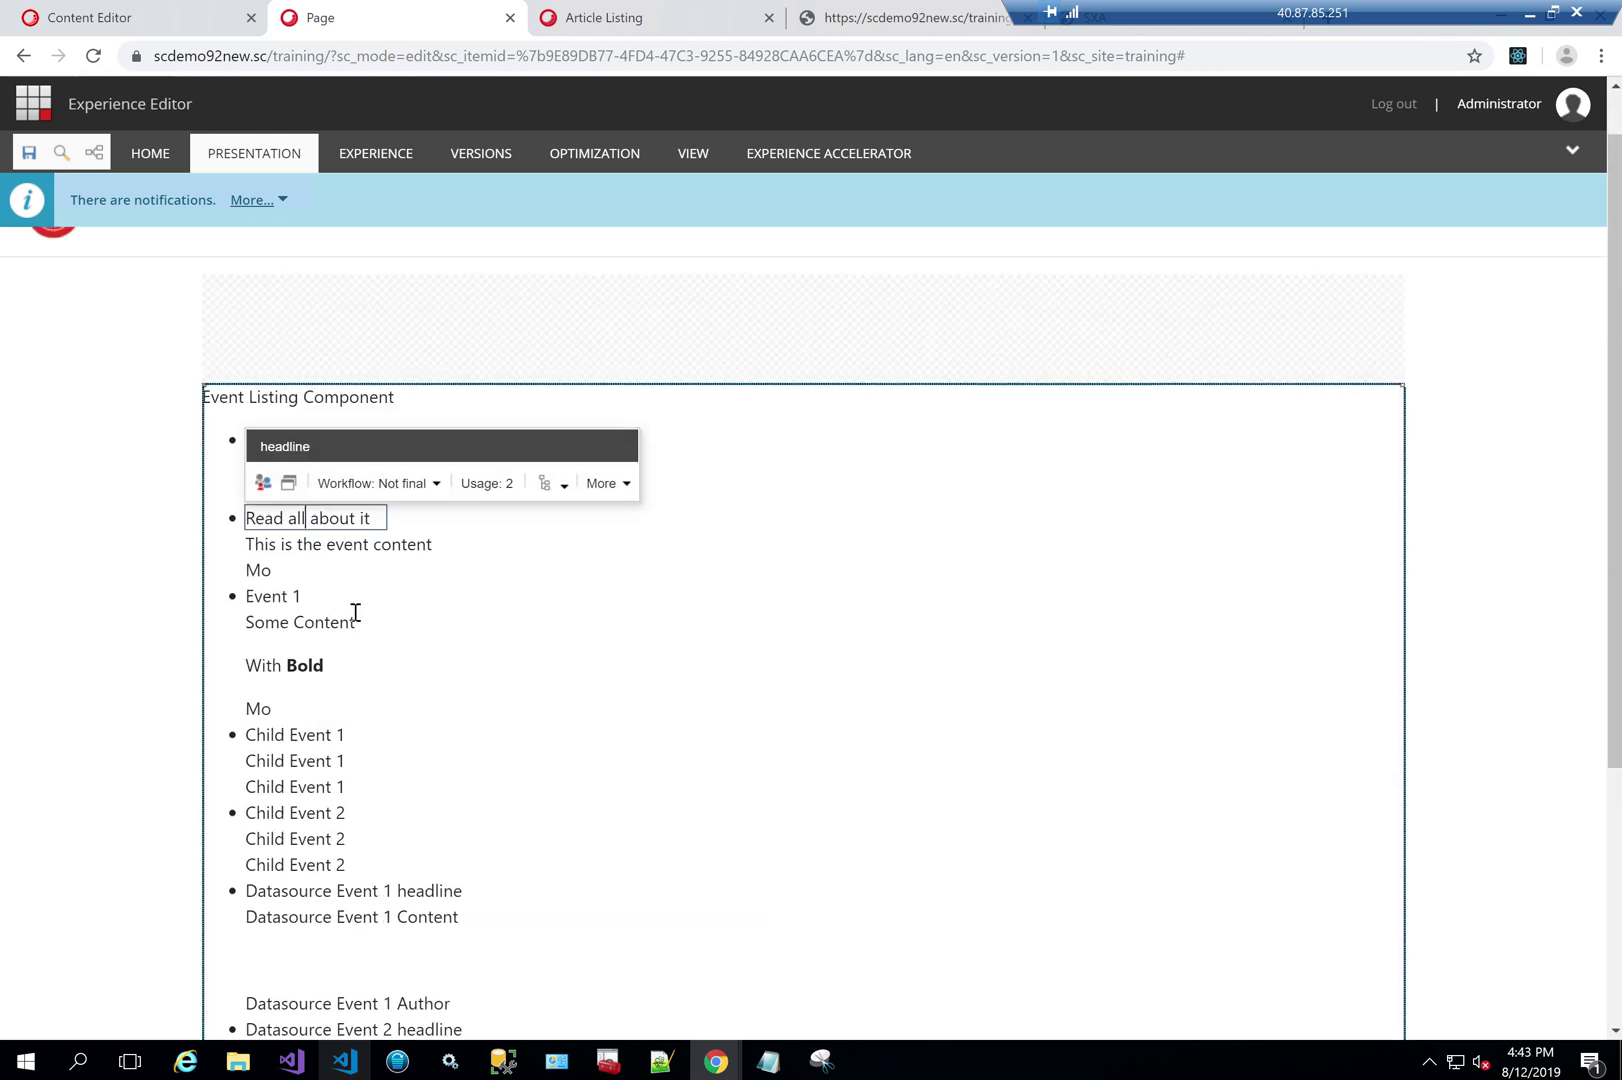
Step: Return to the Content Editor, check the items matched by the Query item's search query in the query builder and cancel it
left_click(88, 20)
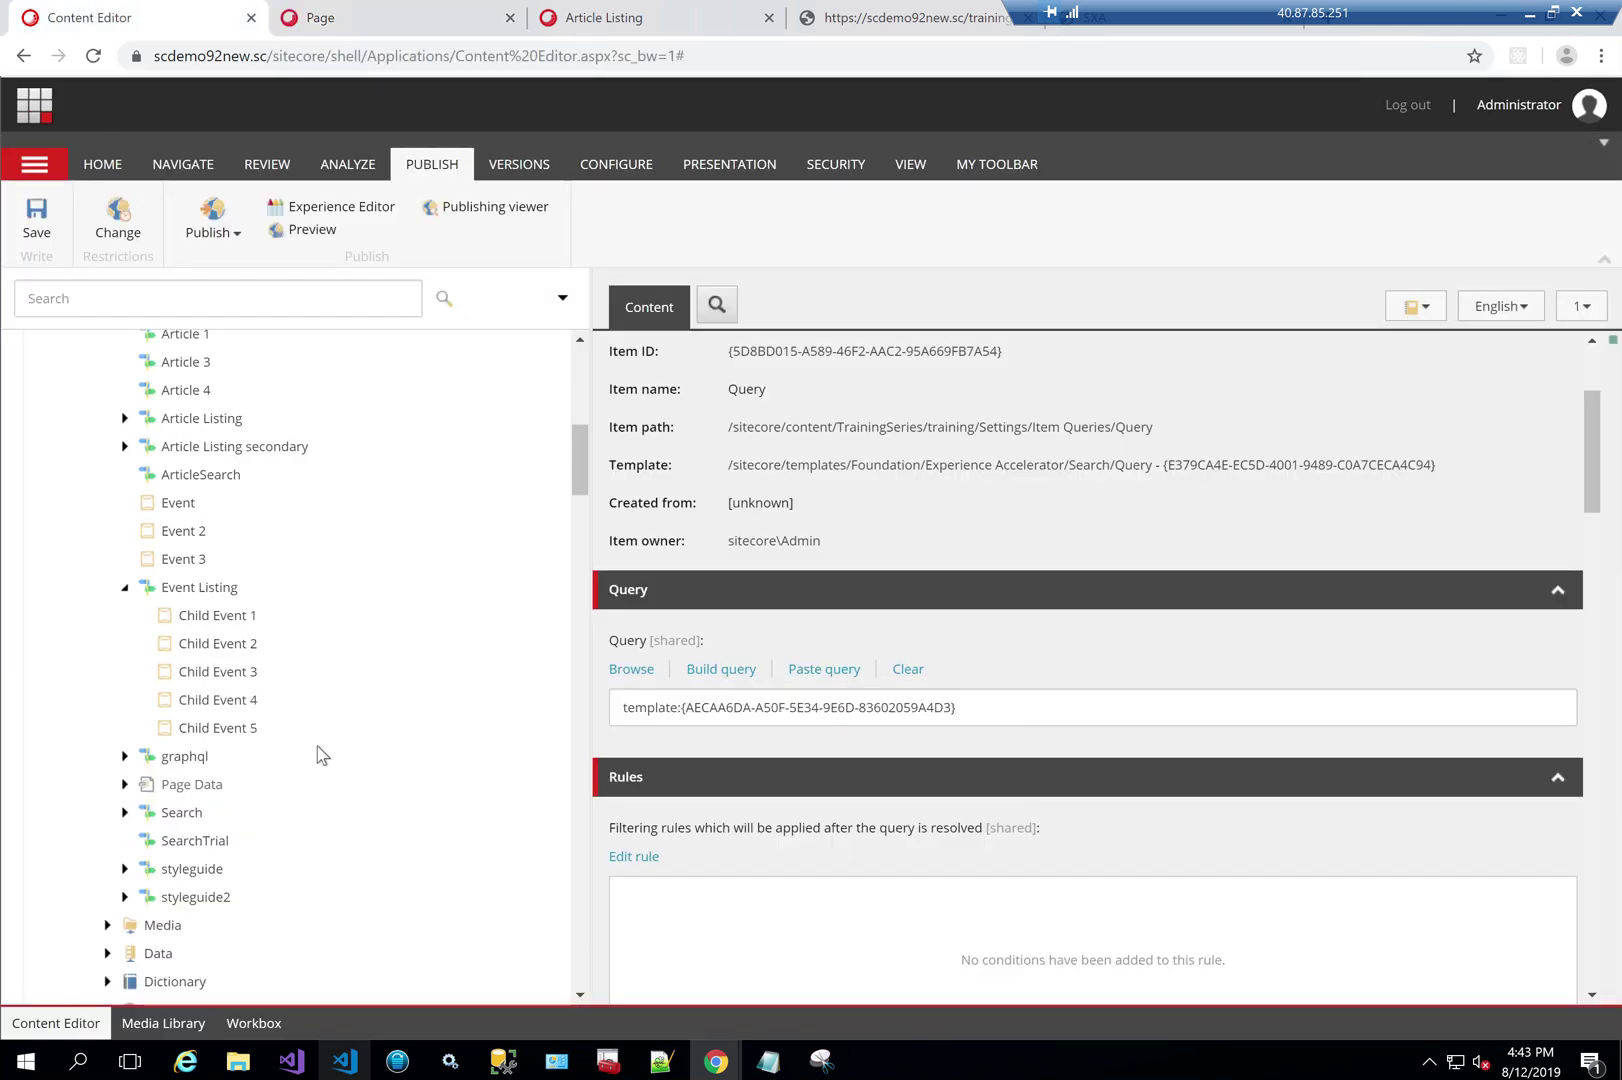
scroll(300, 775, "down", 3)
scroll(280, 812, "down", 3)
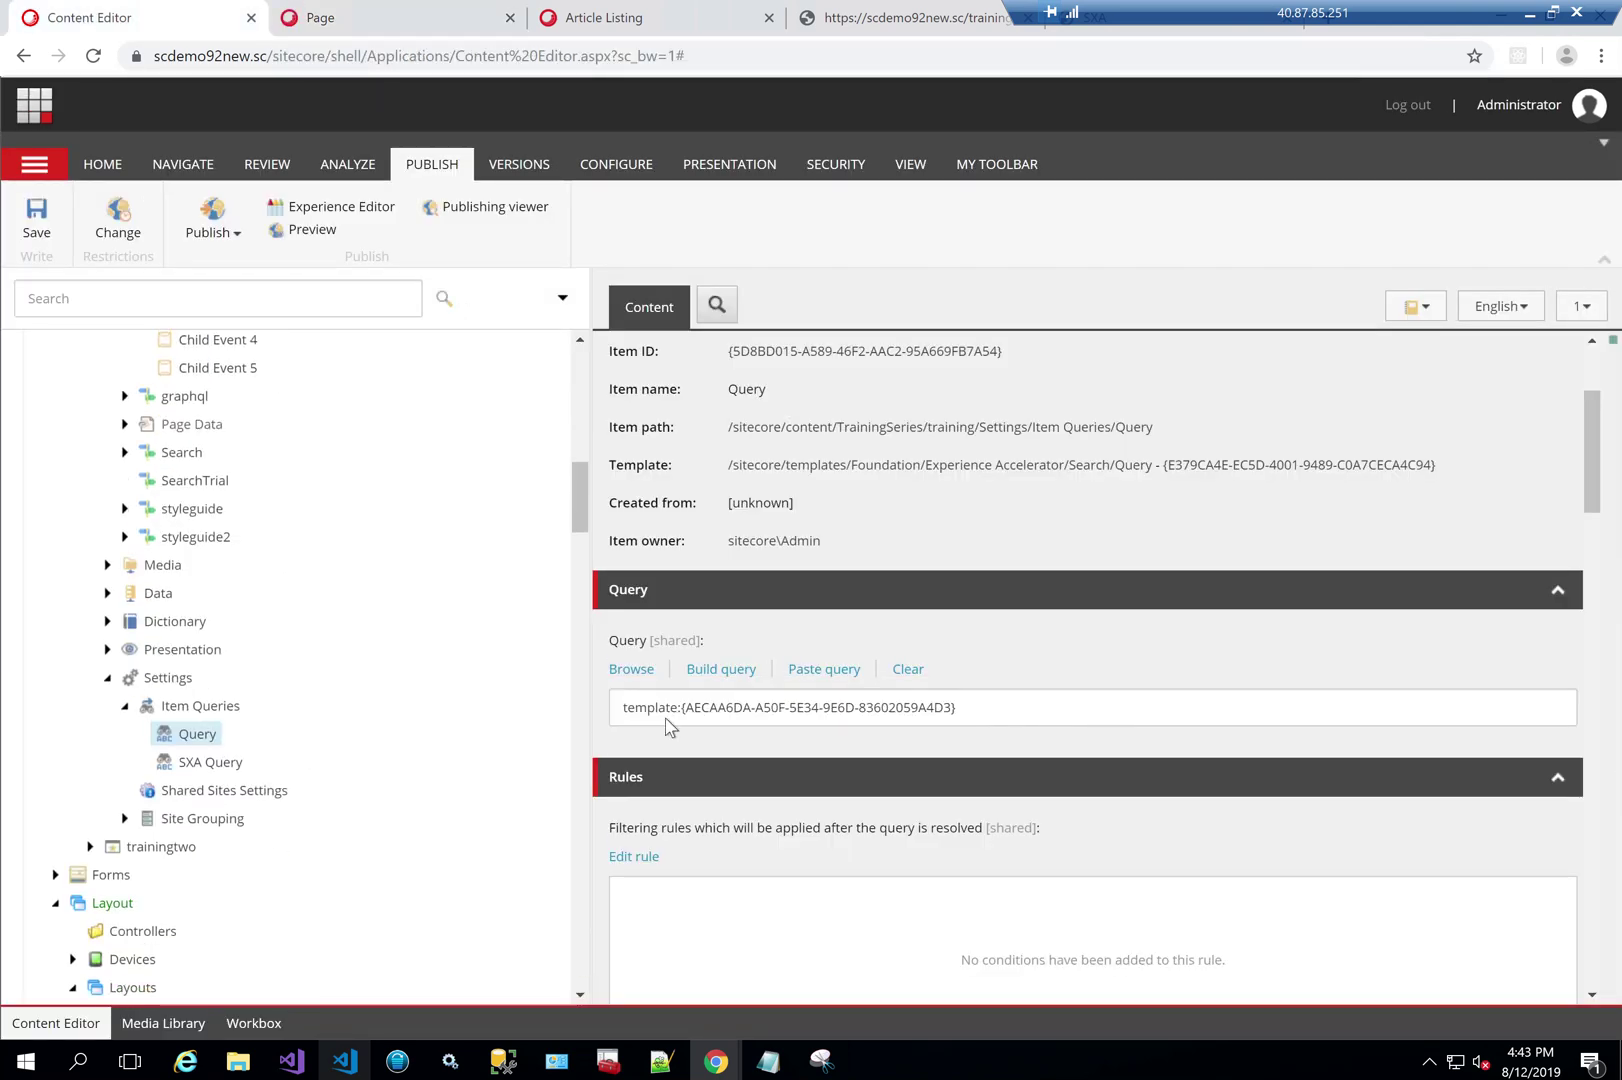
left_click(710, 669)
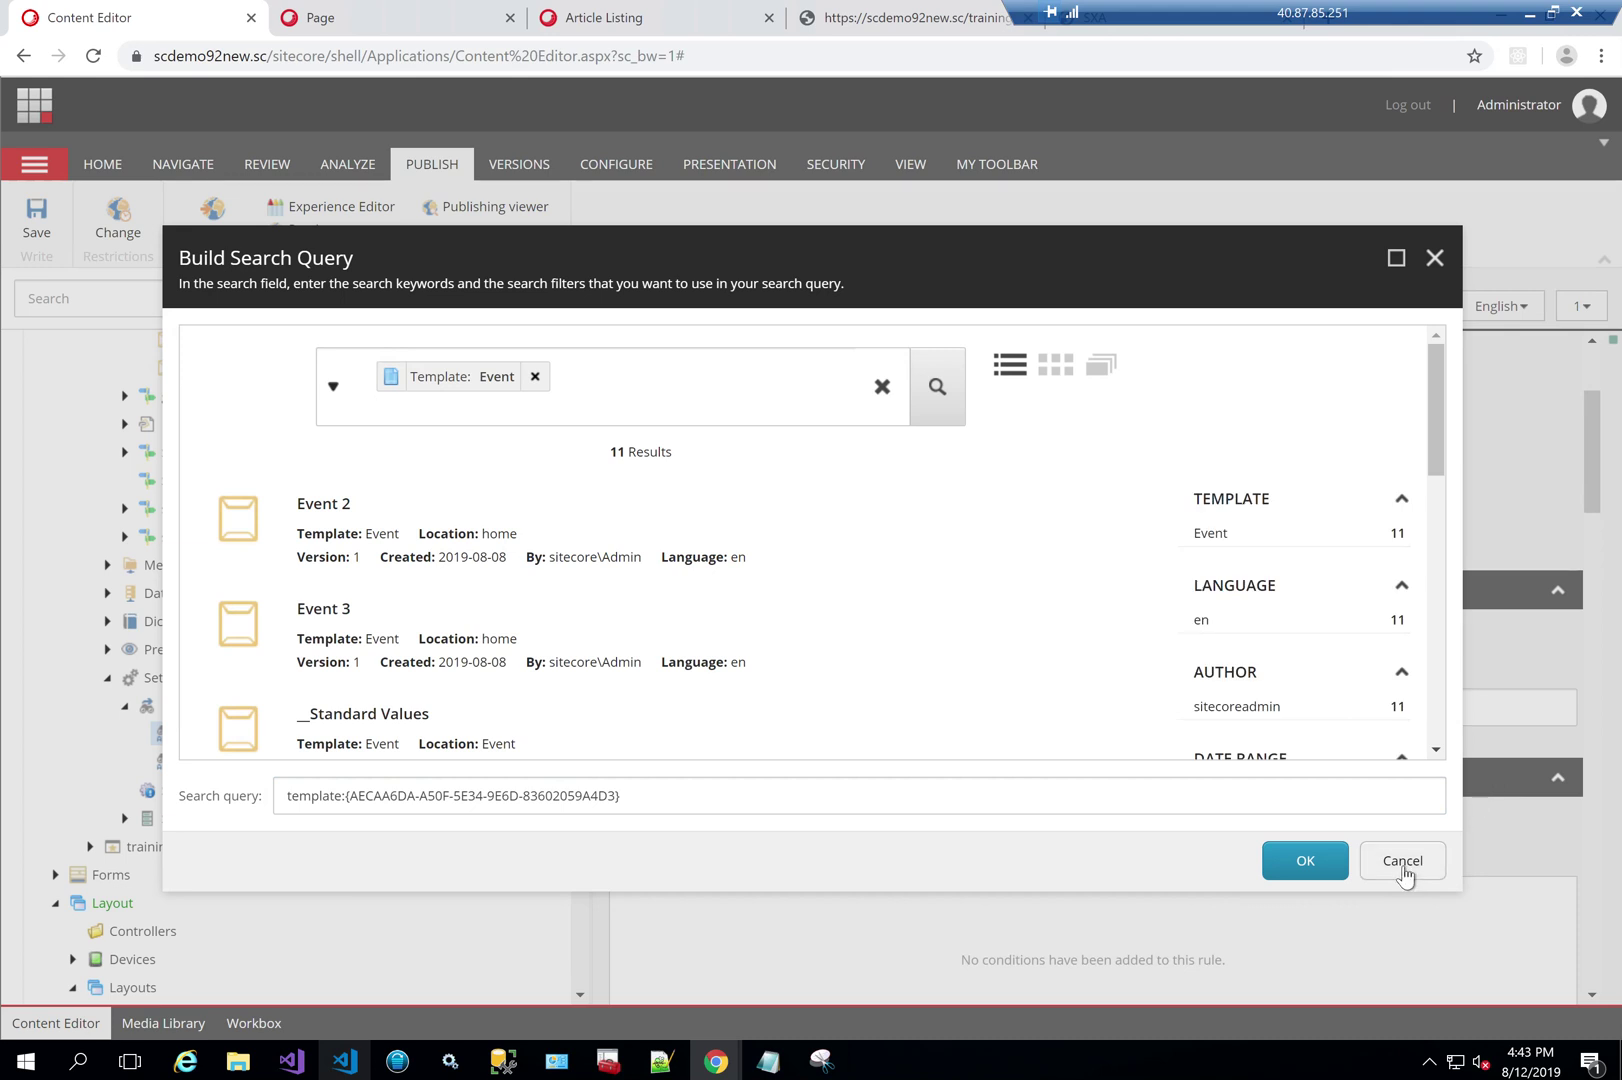
left_click(1402, 861)
Step: Open the Event Listing item under home, saving the pending Query item changes, and copy its item ID
scroll(337, 579, "up", 5)
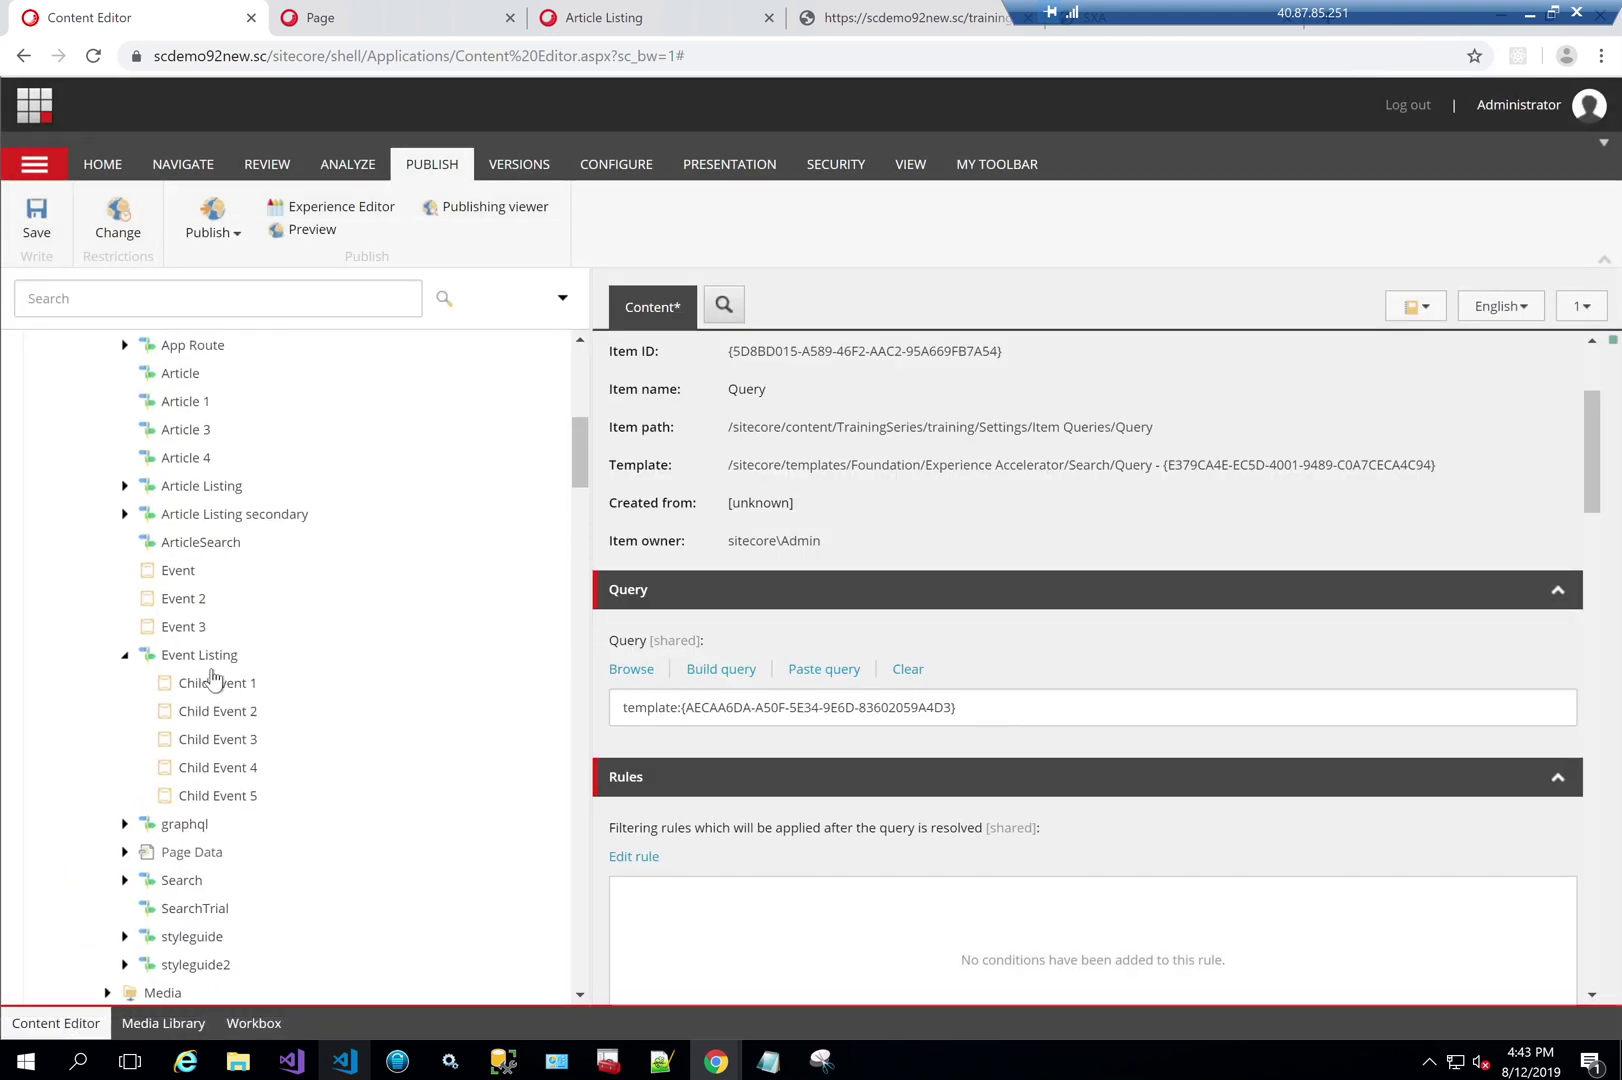
left_click(203, 657)
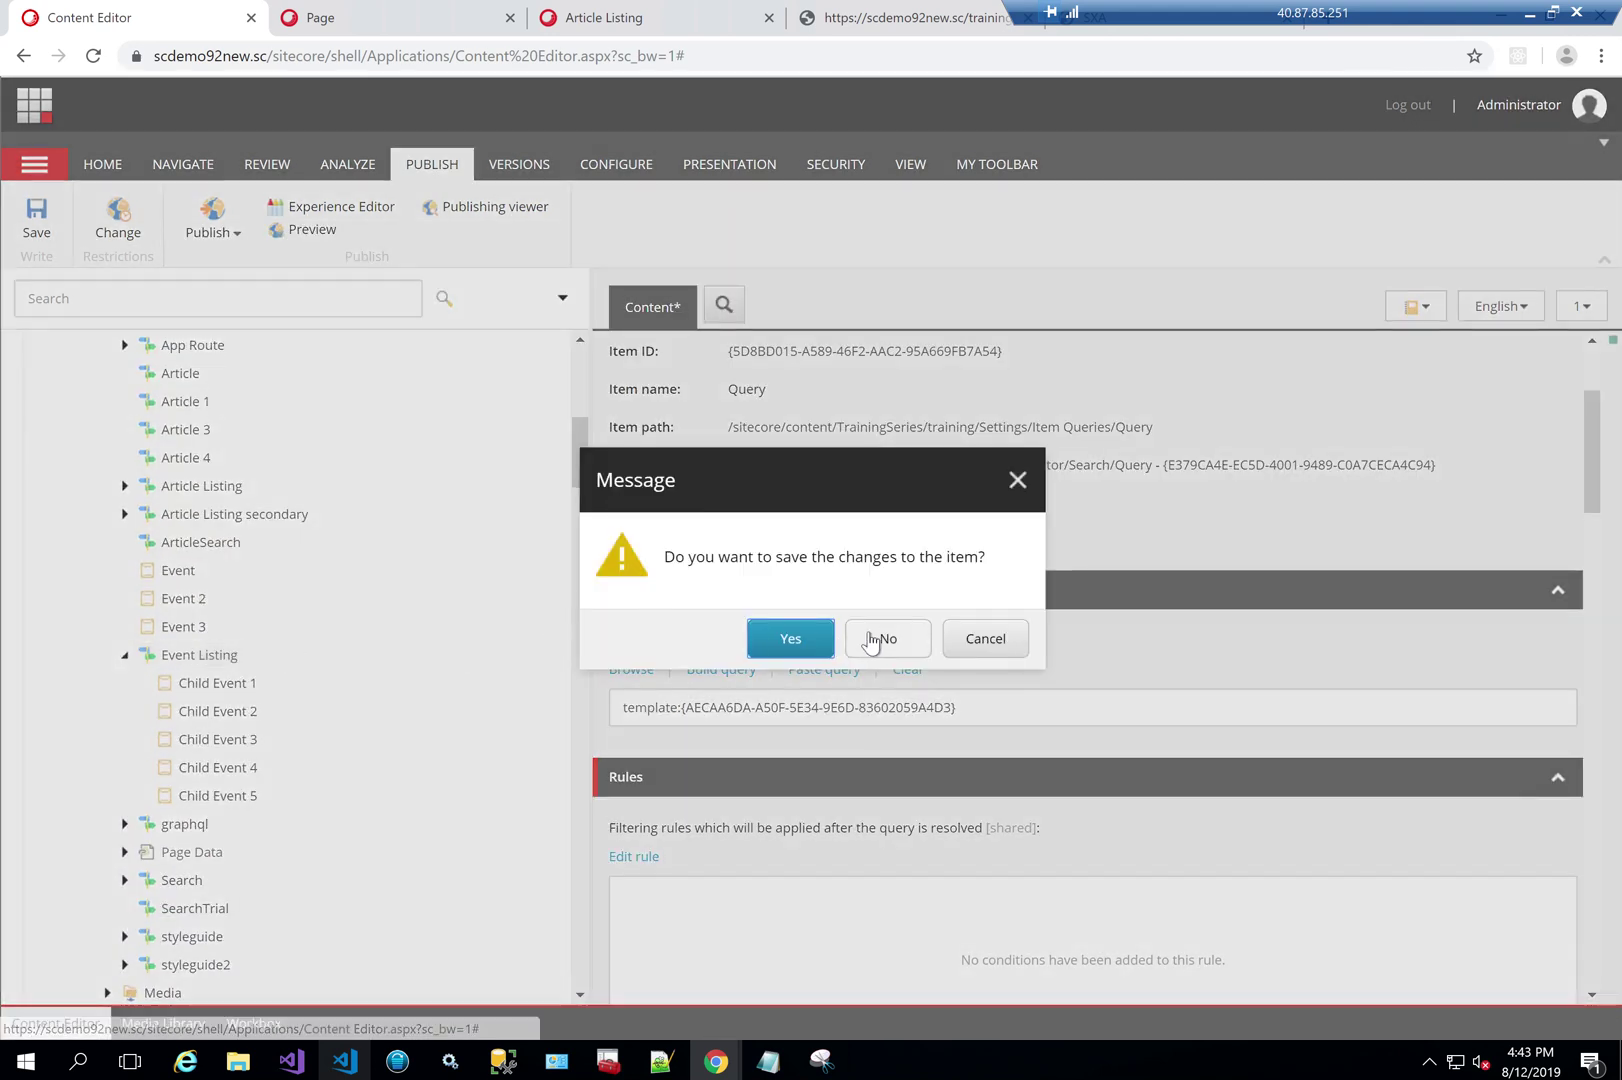
left_click(789, 638)
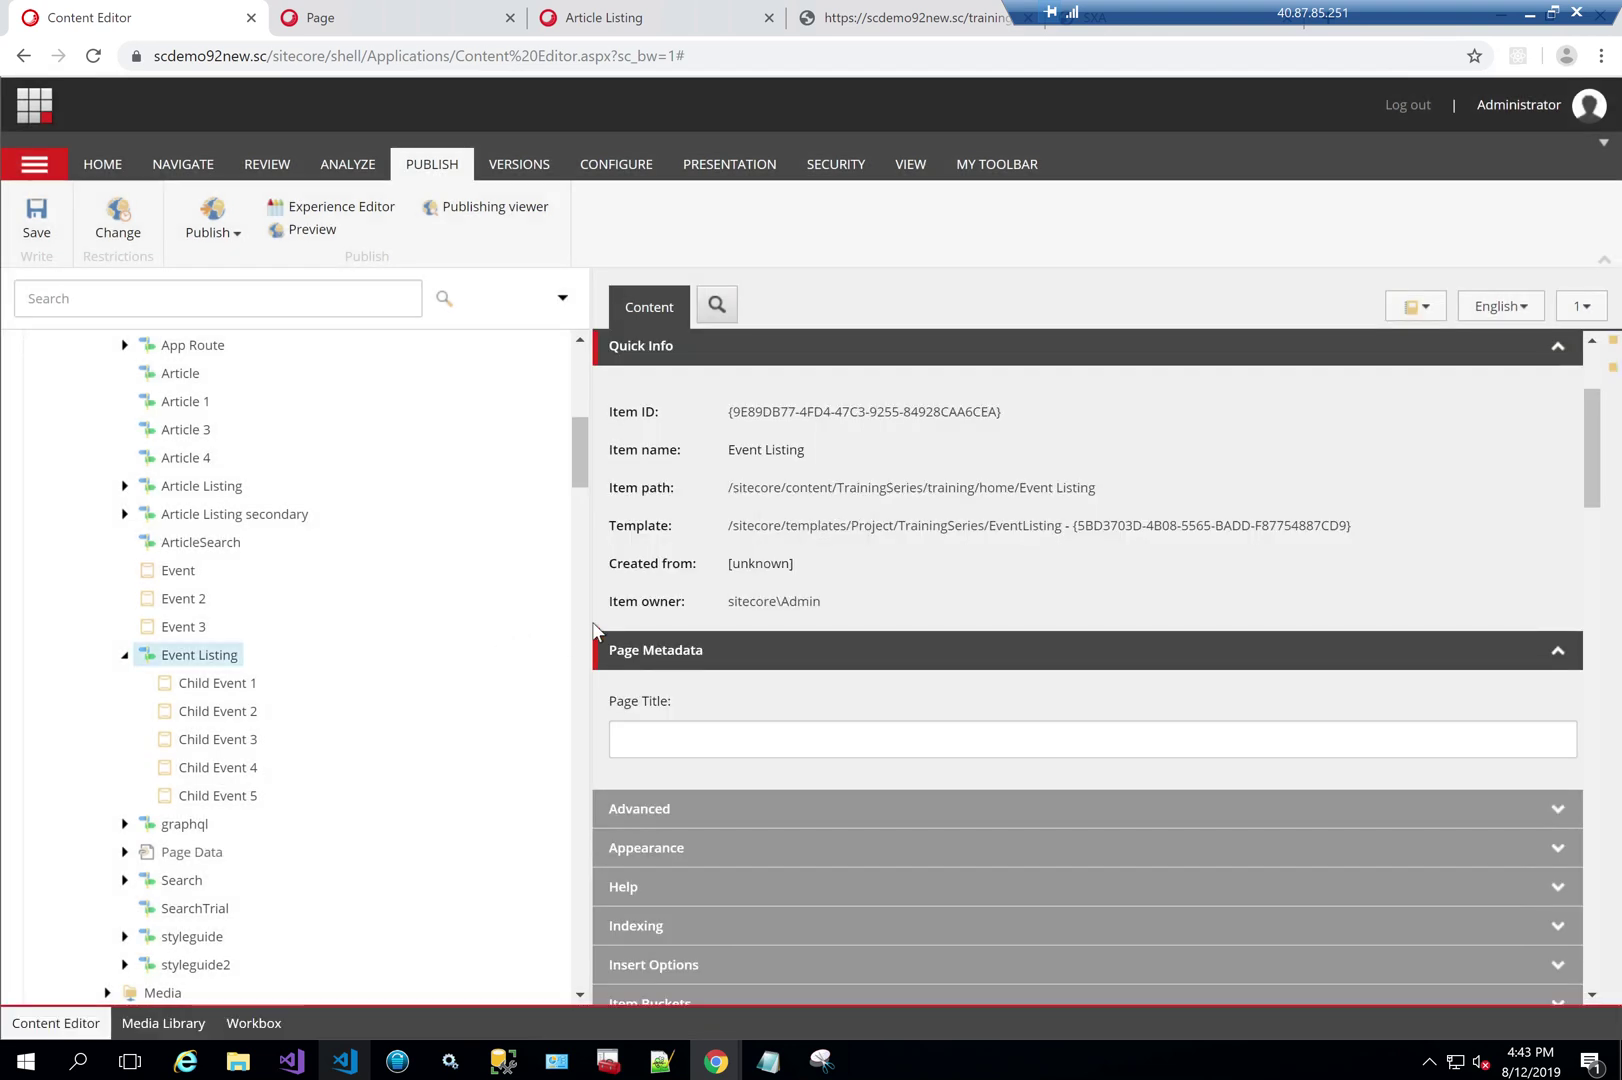
triple_click(941, 412)
key("ctrl+c")
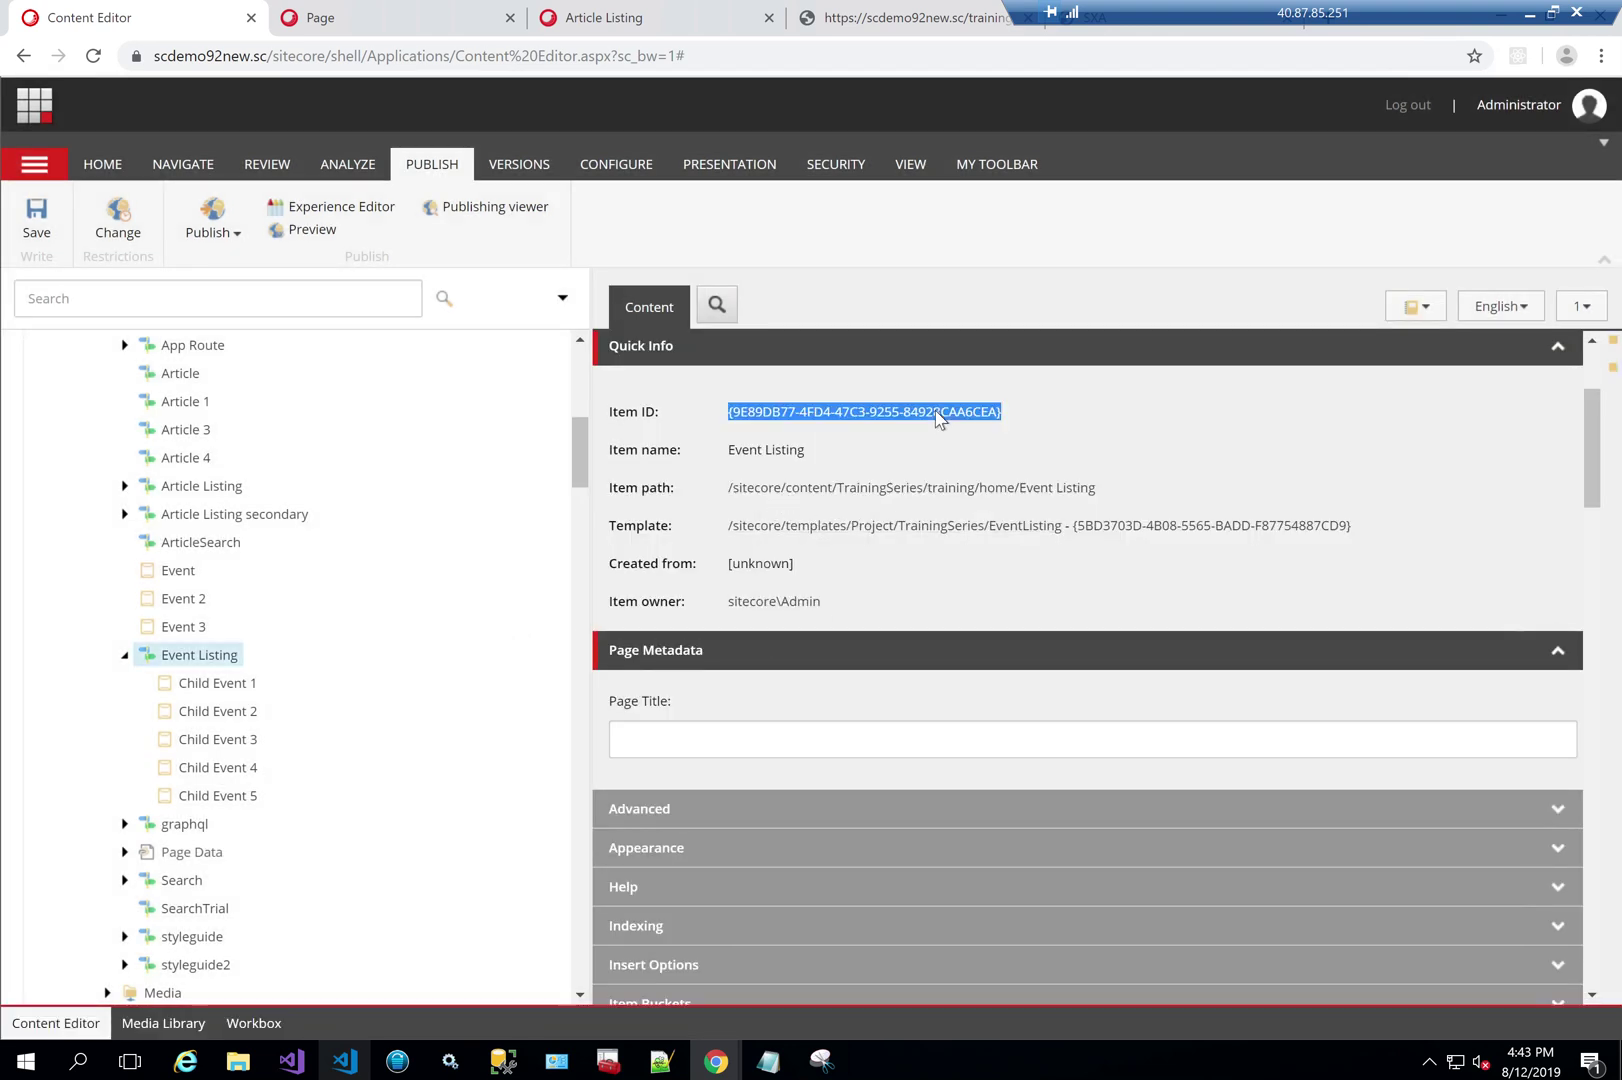
scroll(262, 750, "down", 5)
left_click(197, 697)
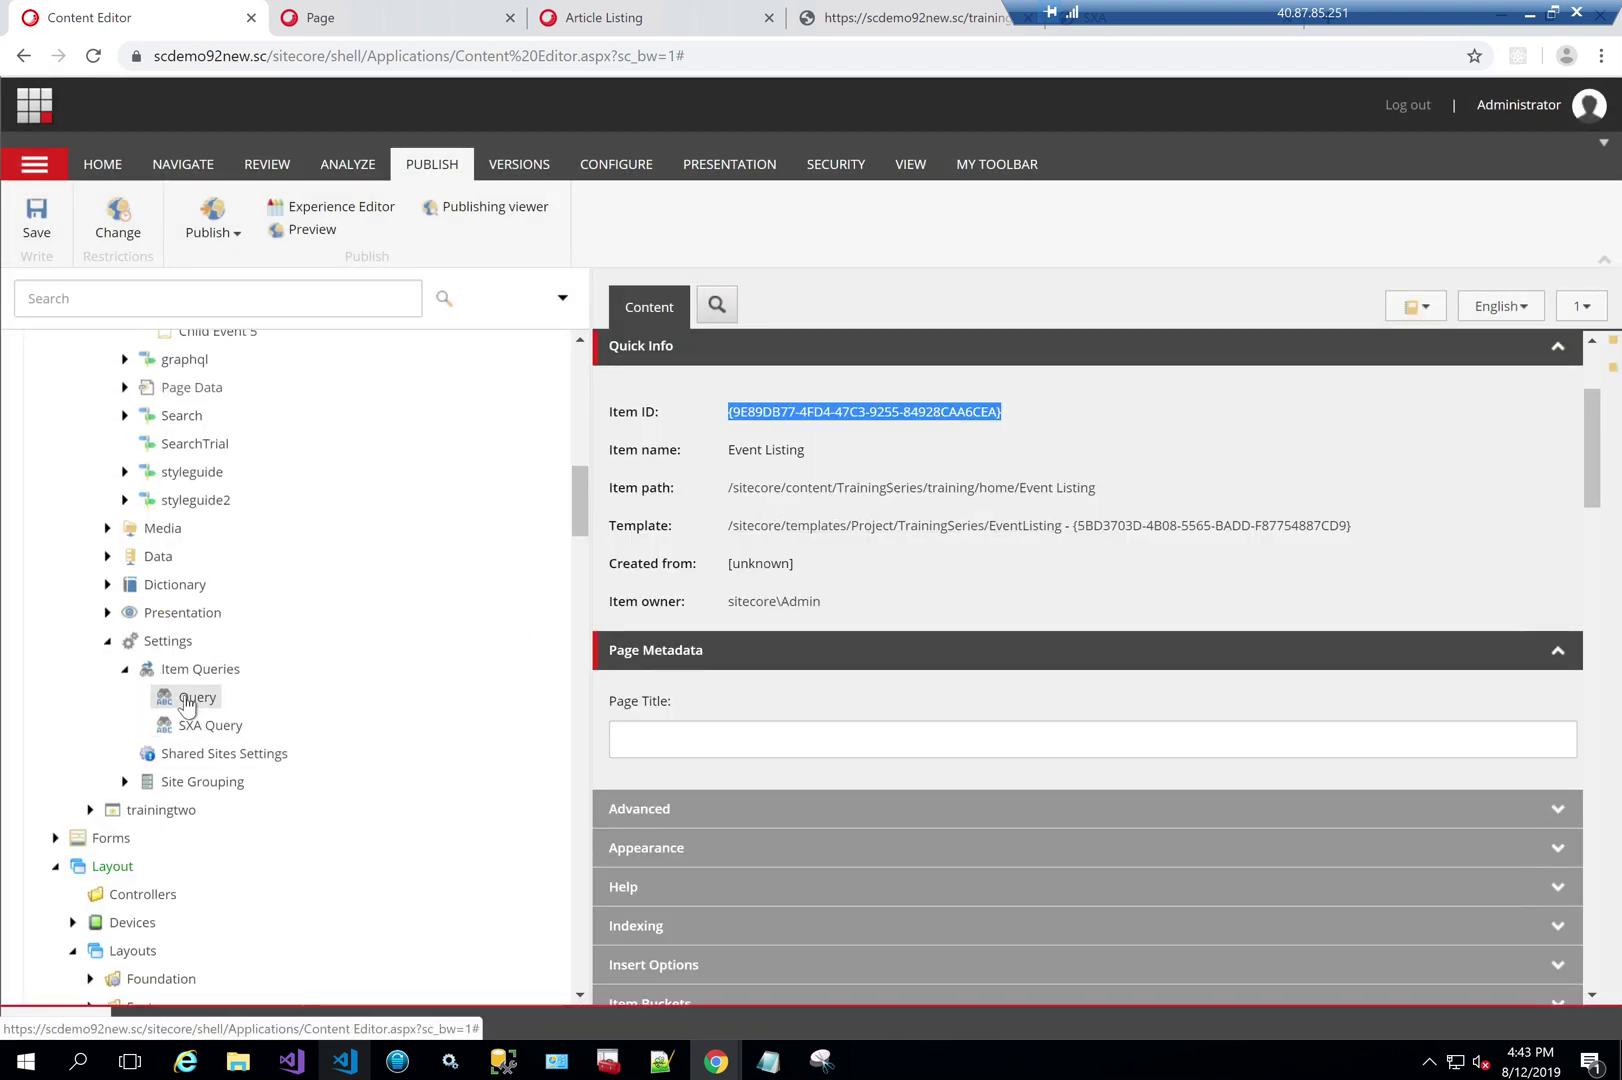
left_click(721, 669)
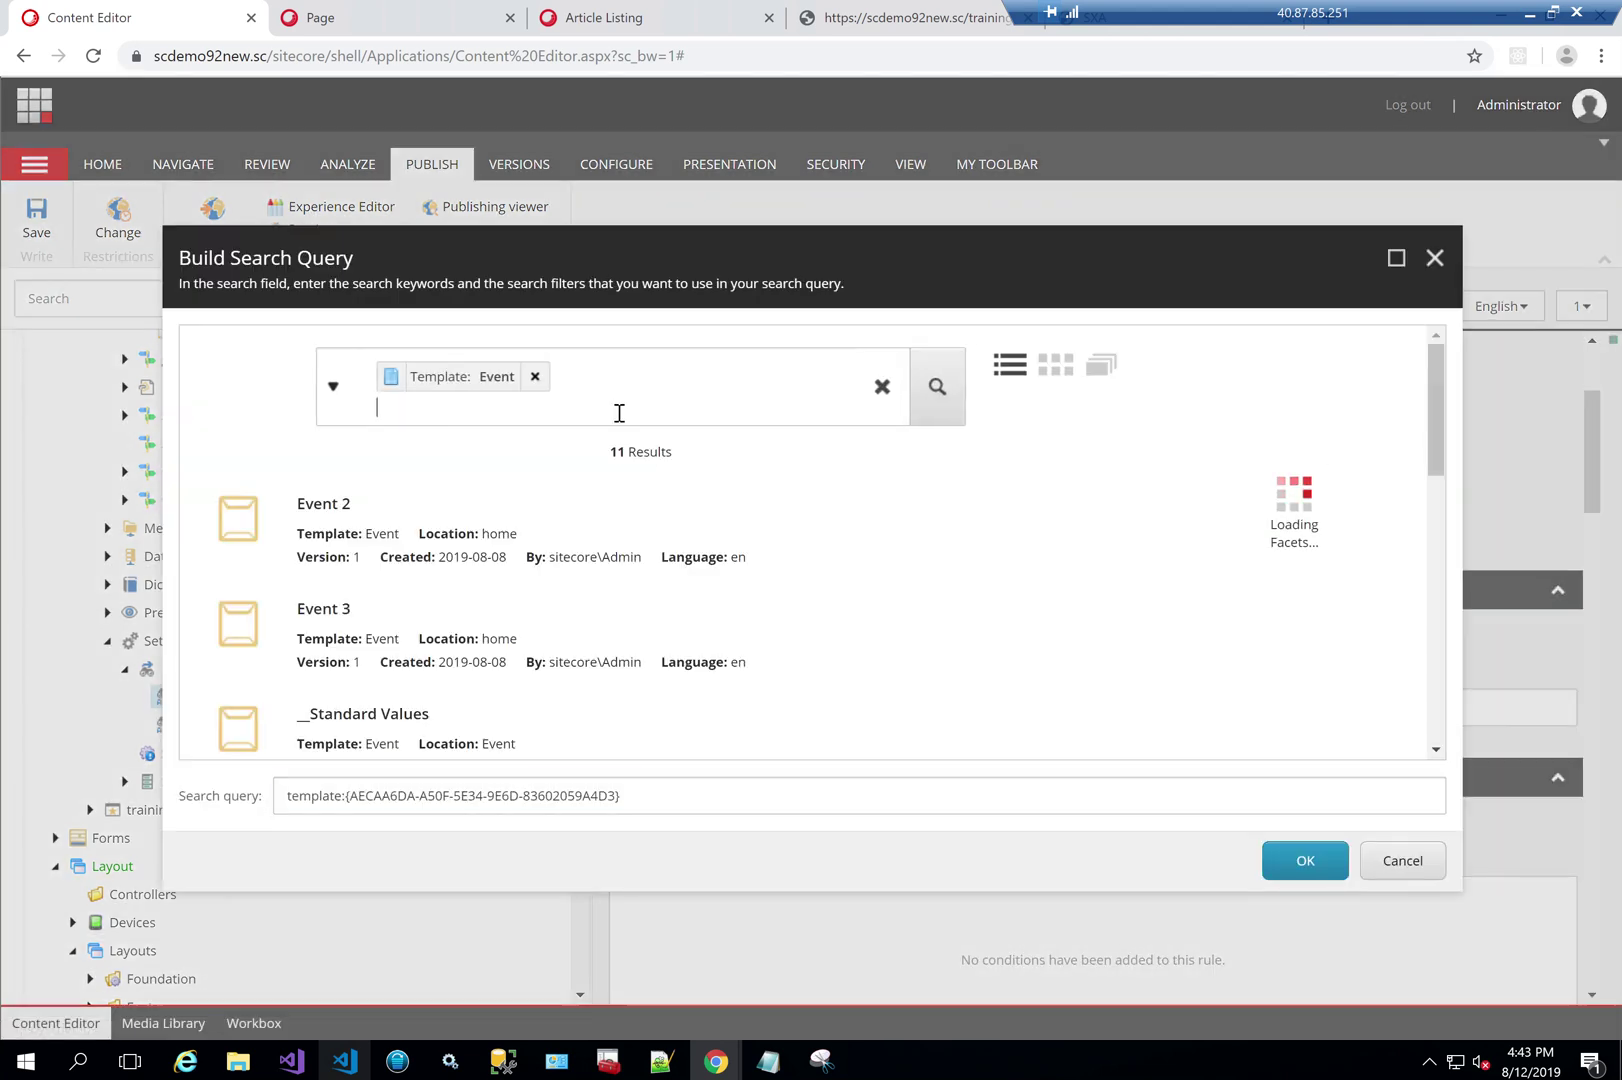
type("location")
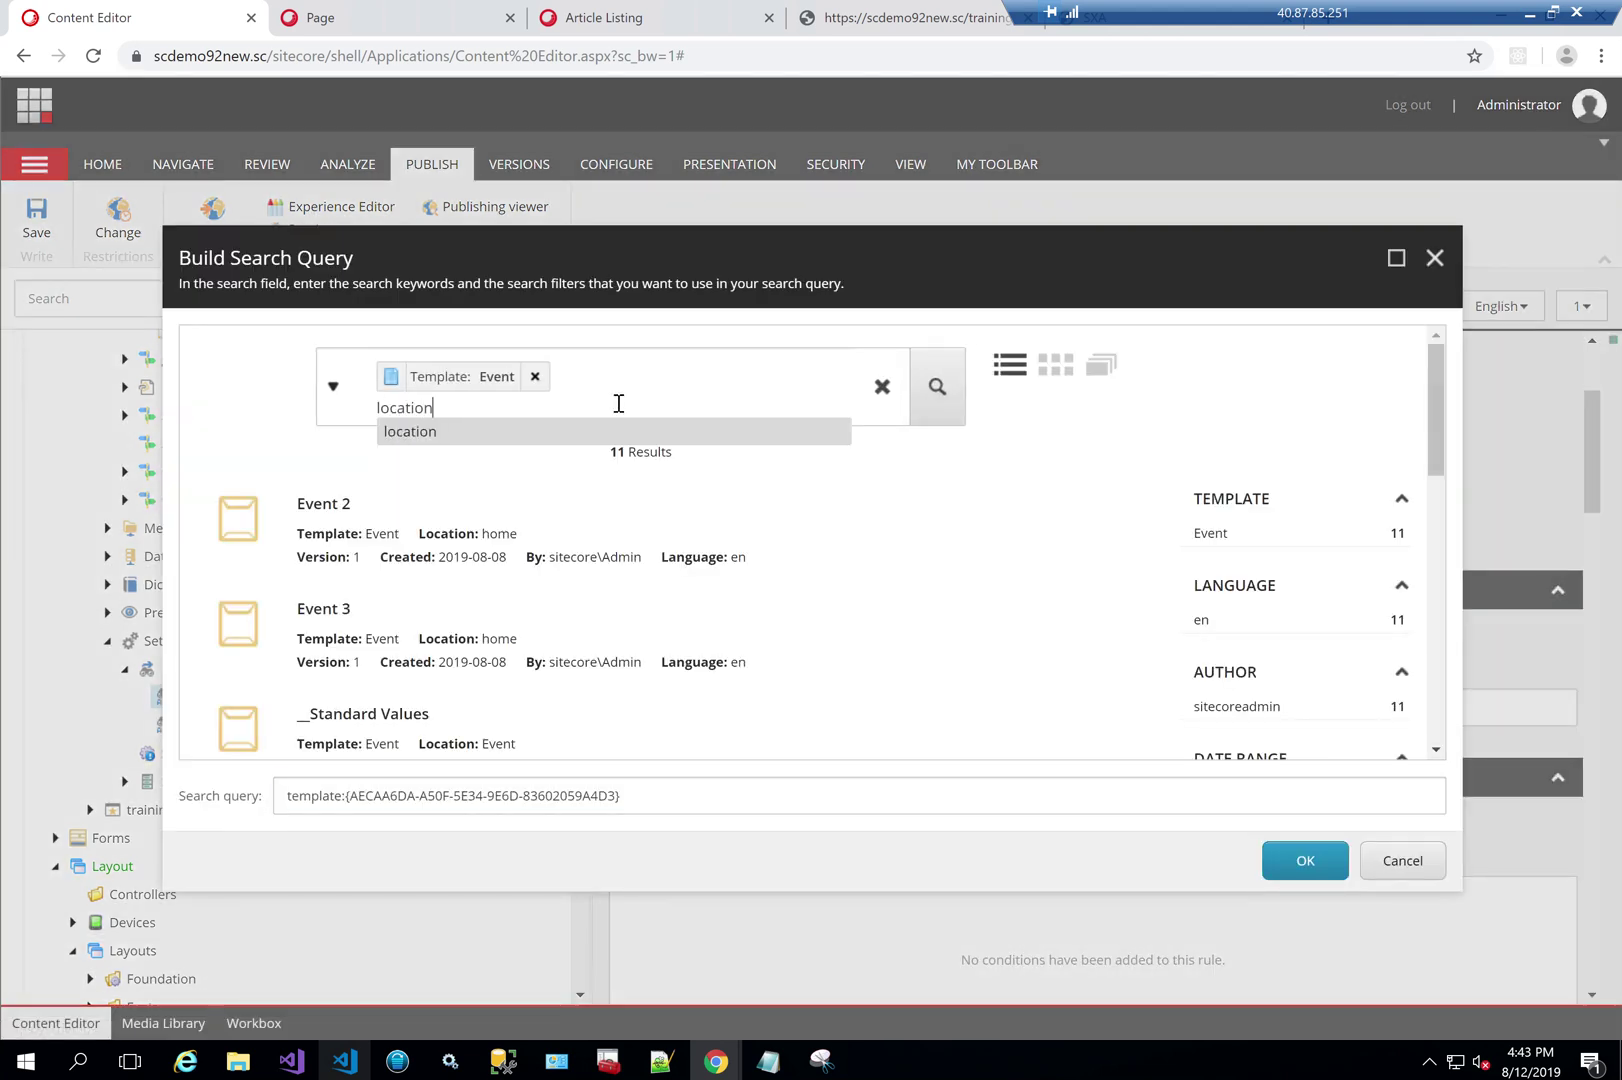
key("Return")
key("ctrl+v")
left_click(938, 428)
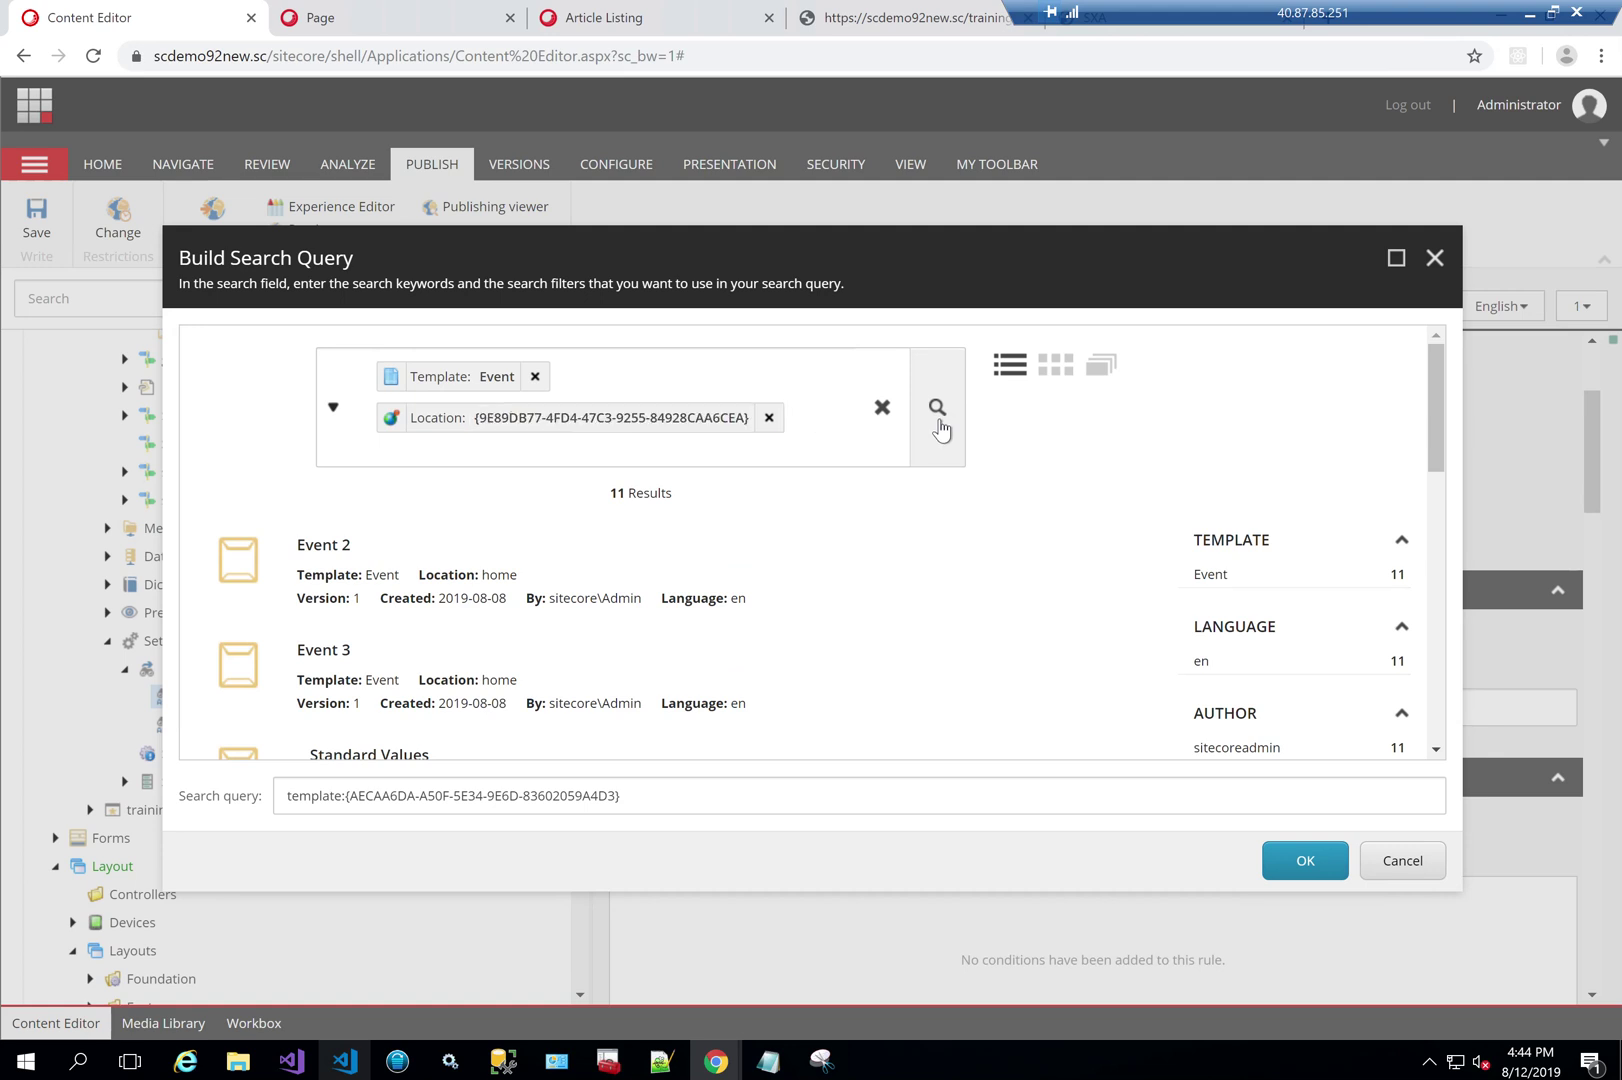
left_click(1300, 859)
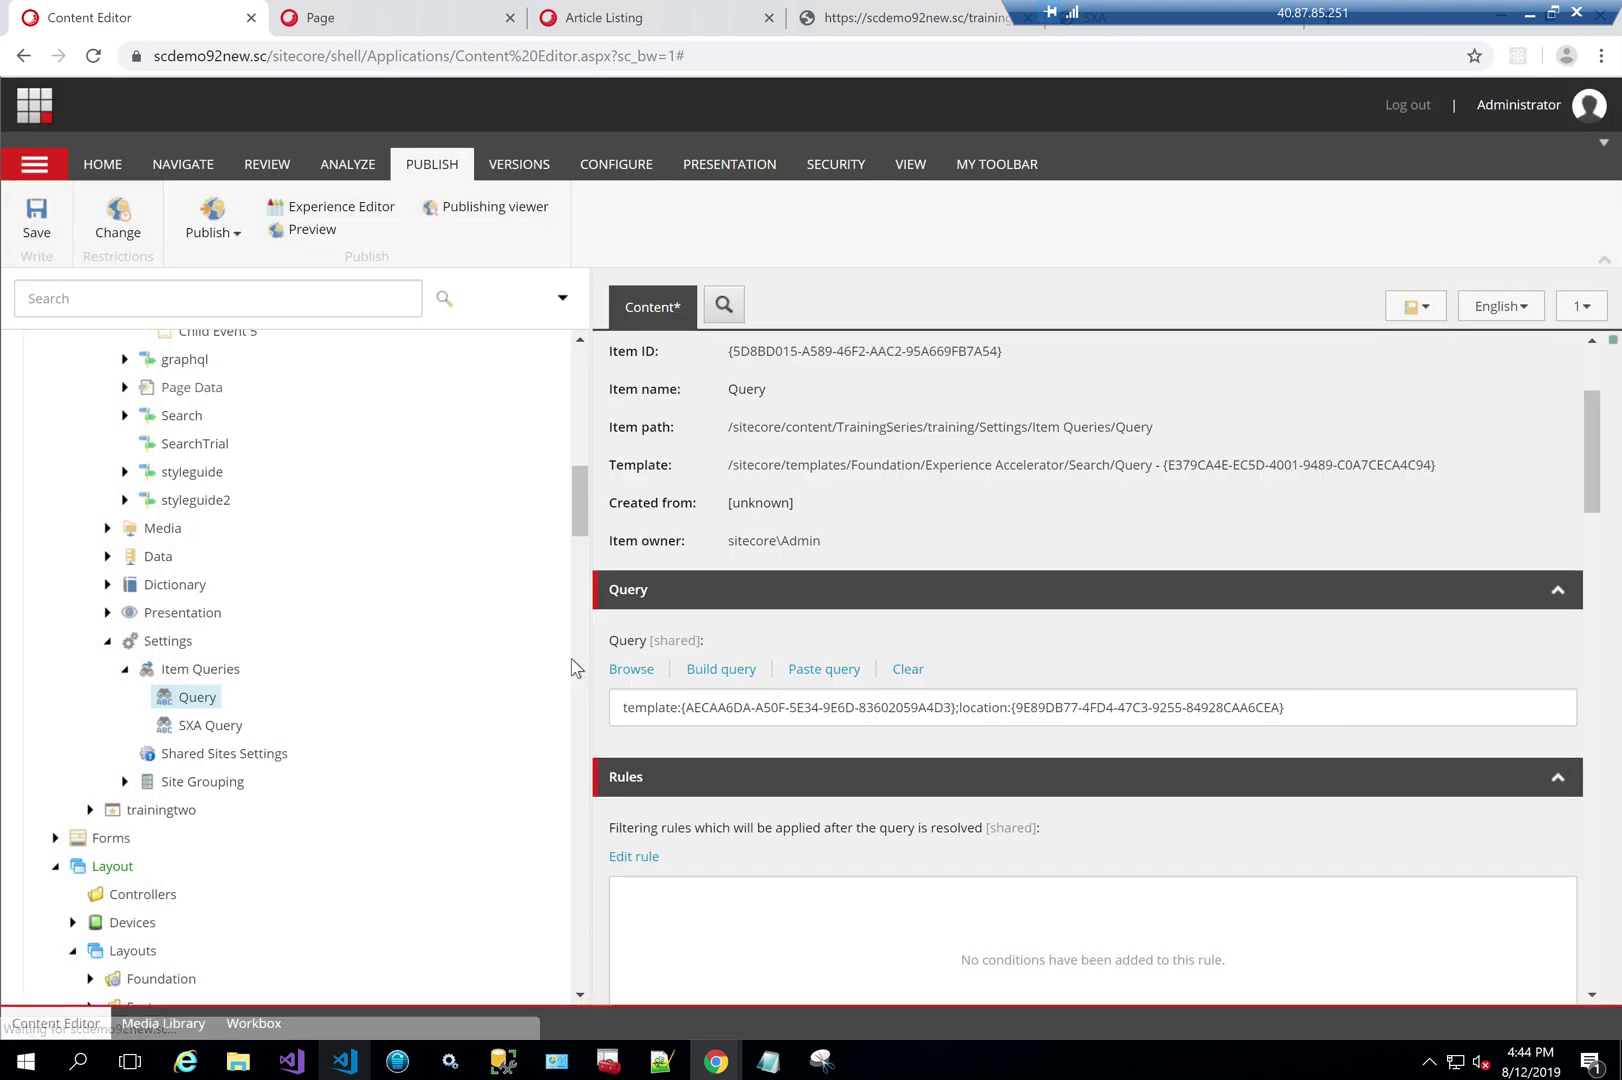
left_click(35, 232)
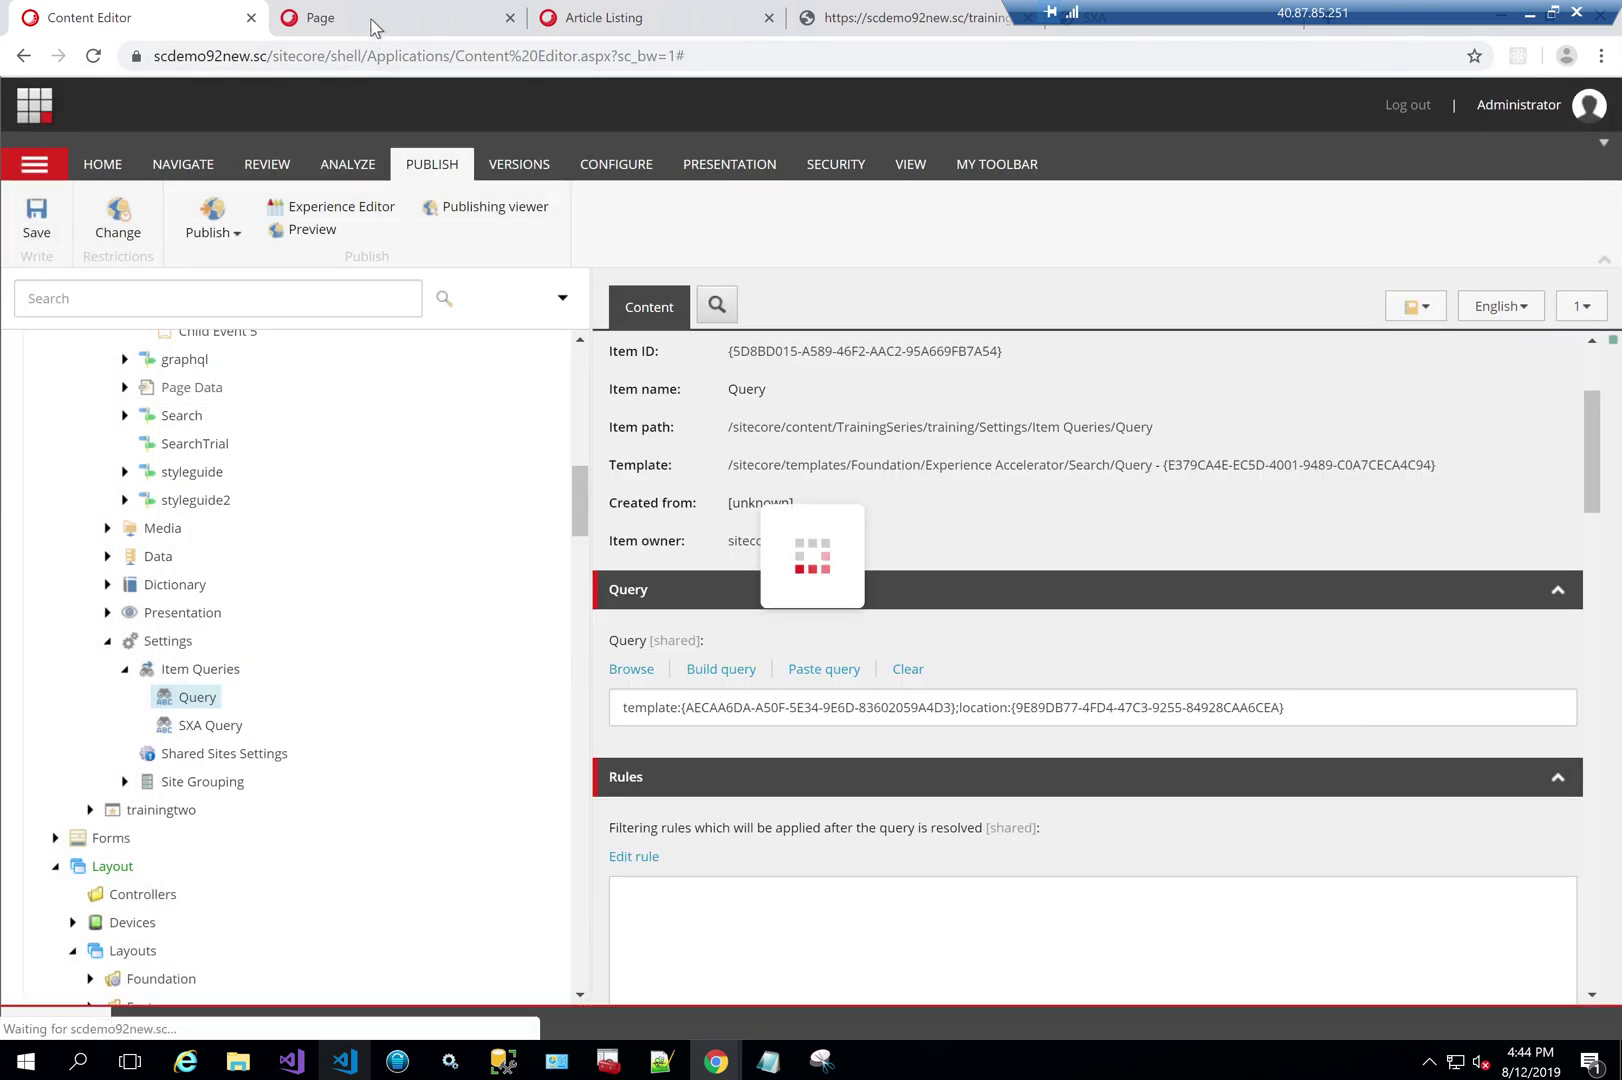
Step: Reload the Experience Editor page and look through the events rendered with the location filter added to the query
left_click(371, 28)
left_click(374, 57)
key("Return")
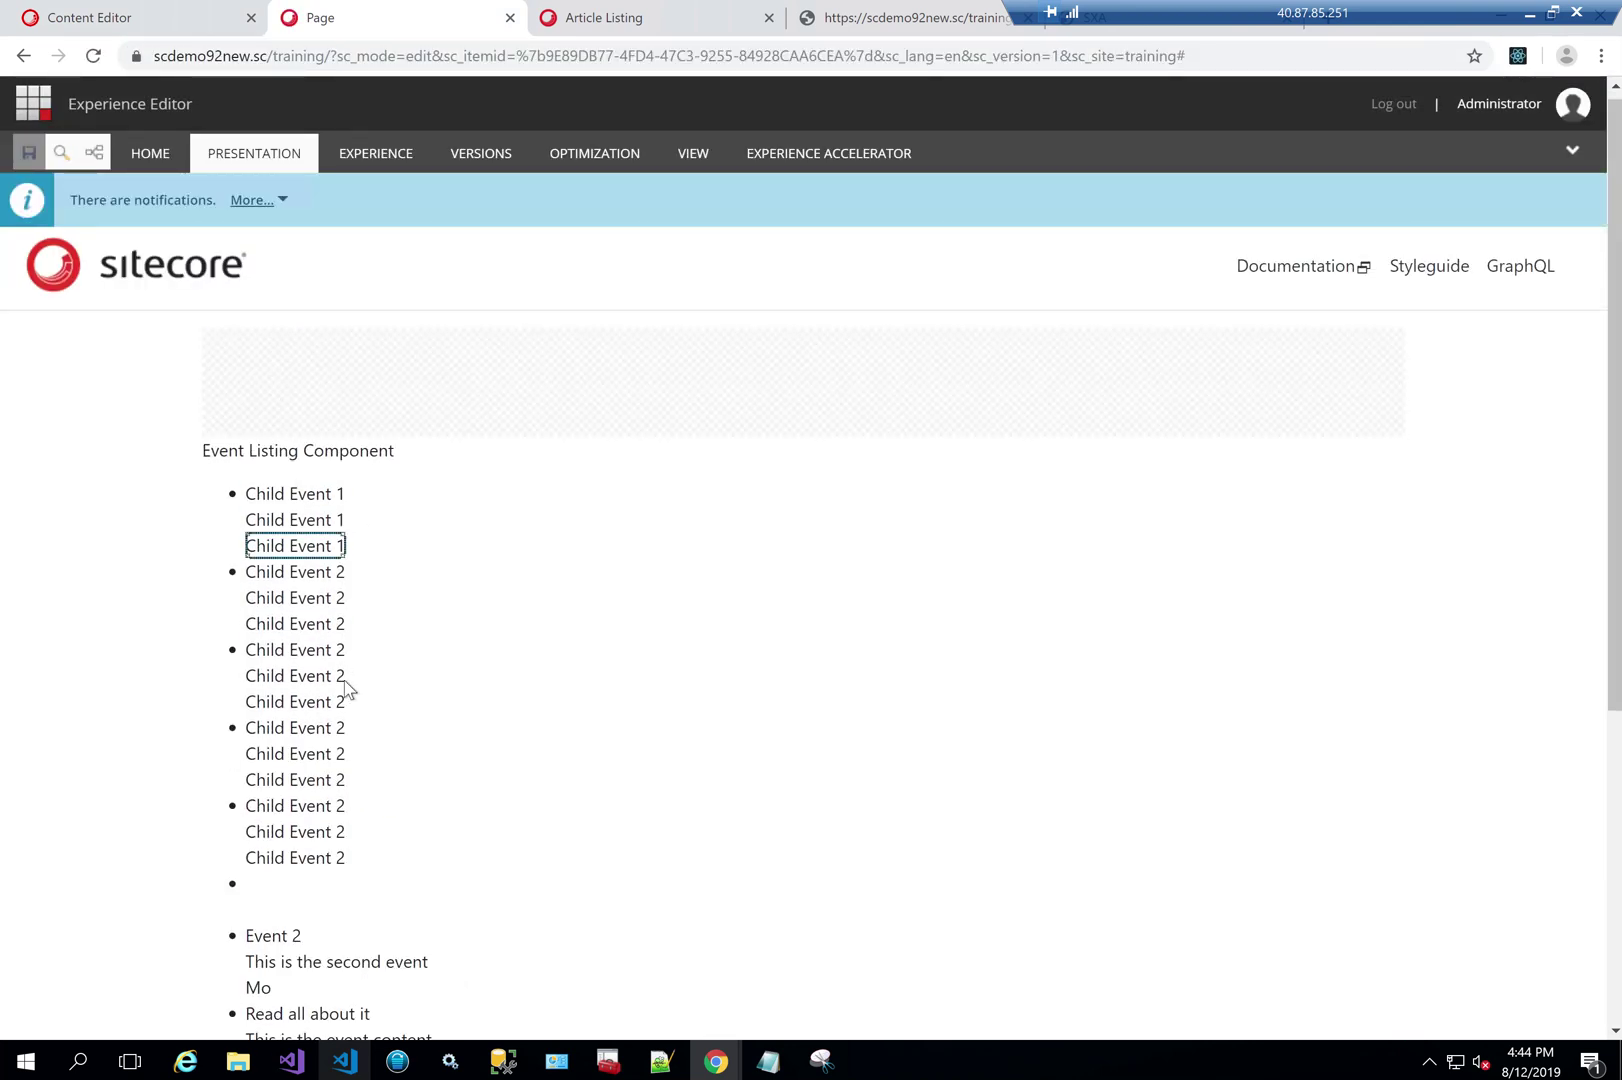
scroll(344, 688, "down", 4)
Step: Return to the Content Editor, try to make the Query item's Template: Event filter required, and save the item
left_click(144, 20)
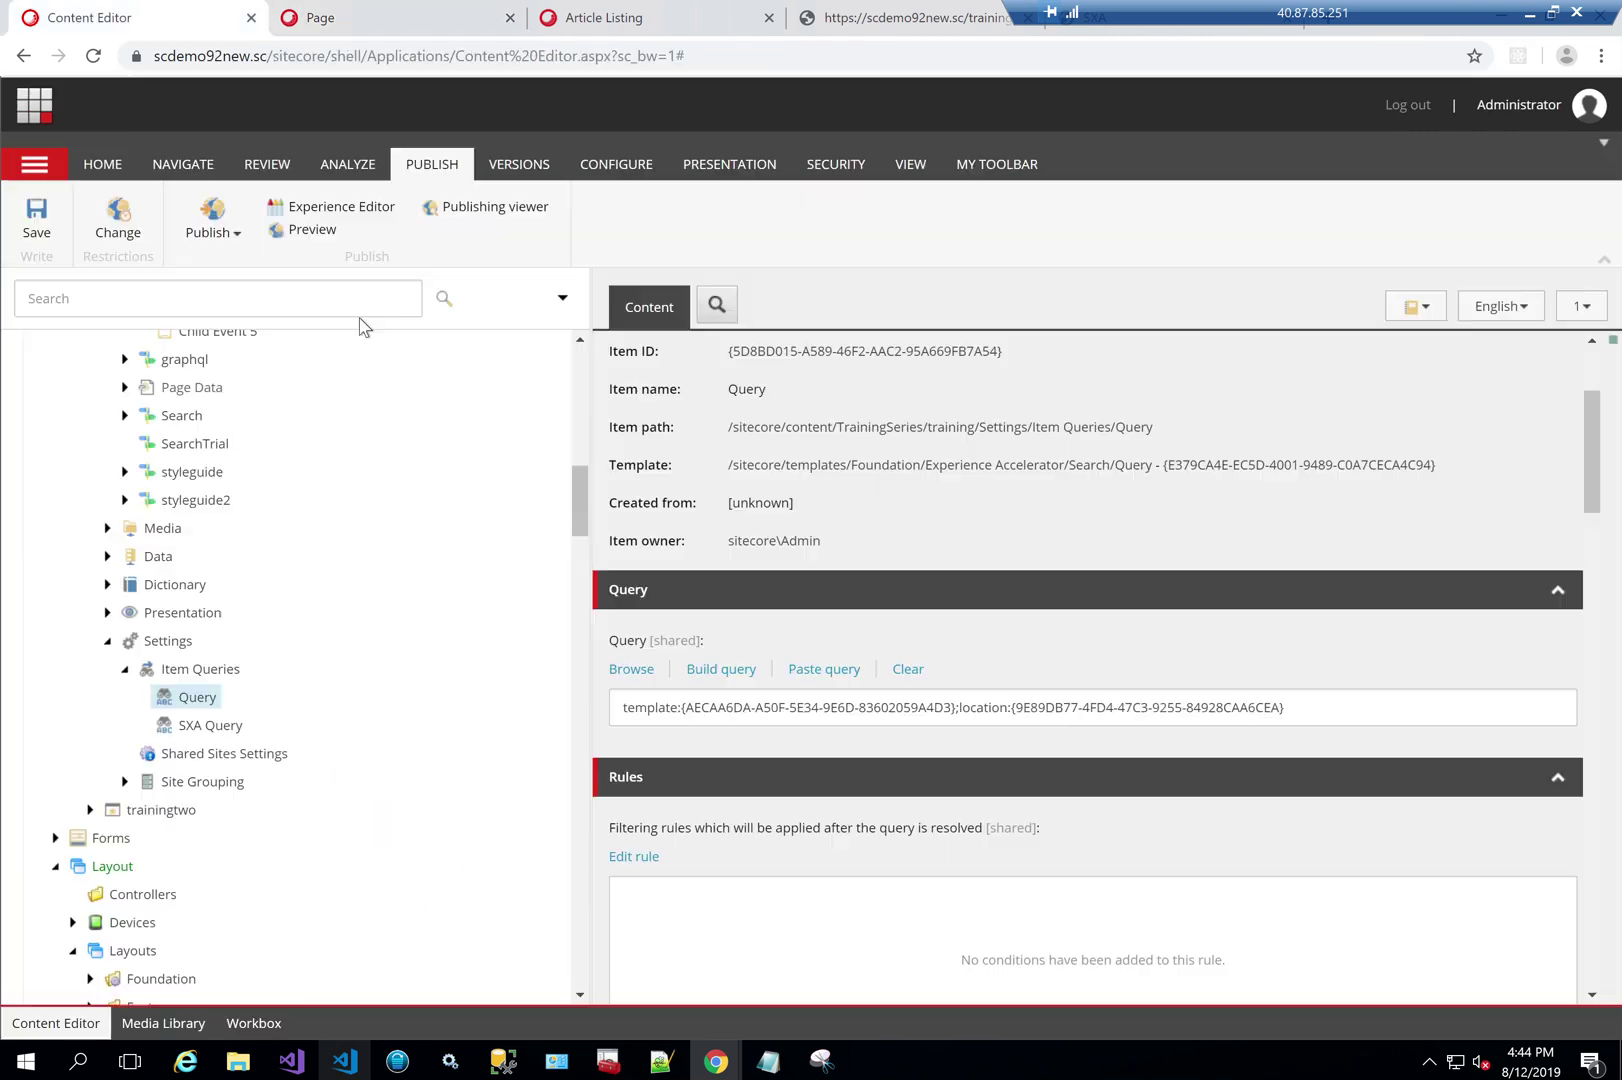
left_click(725, 677)
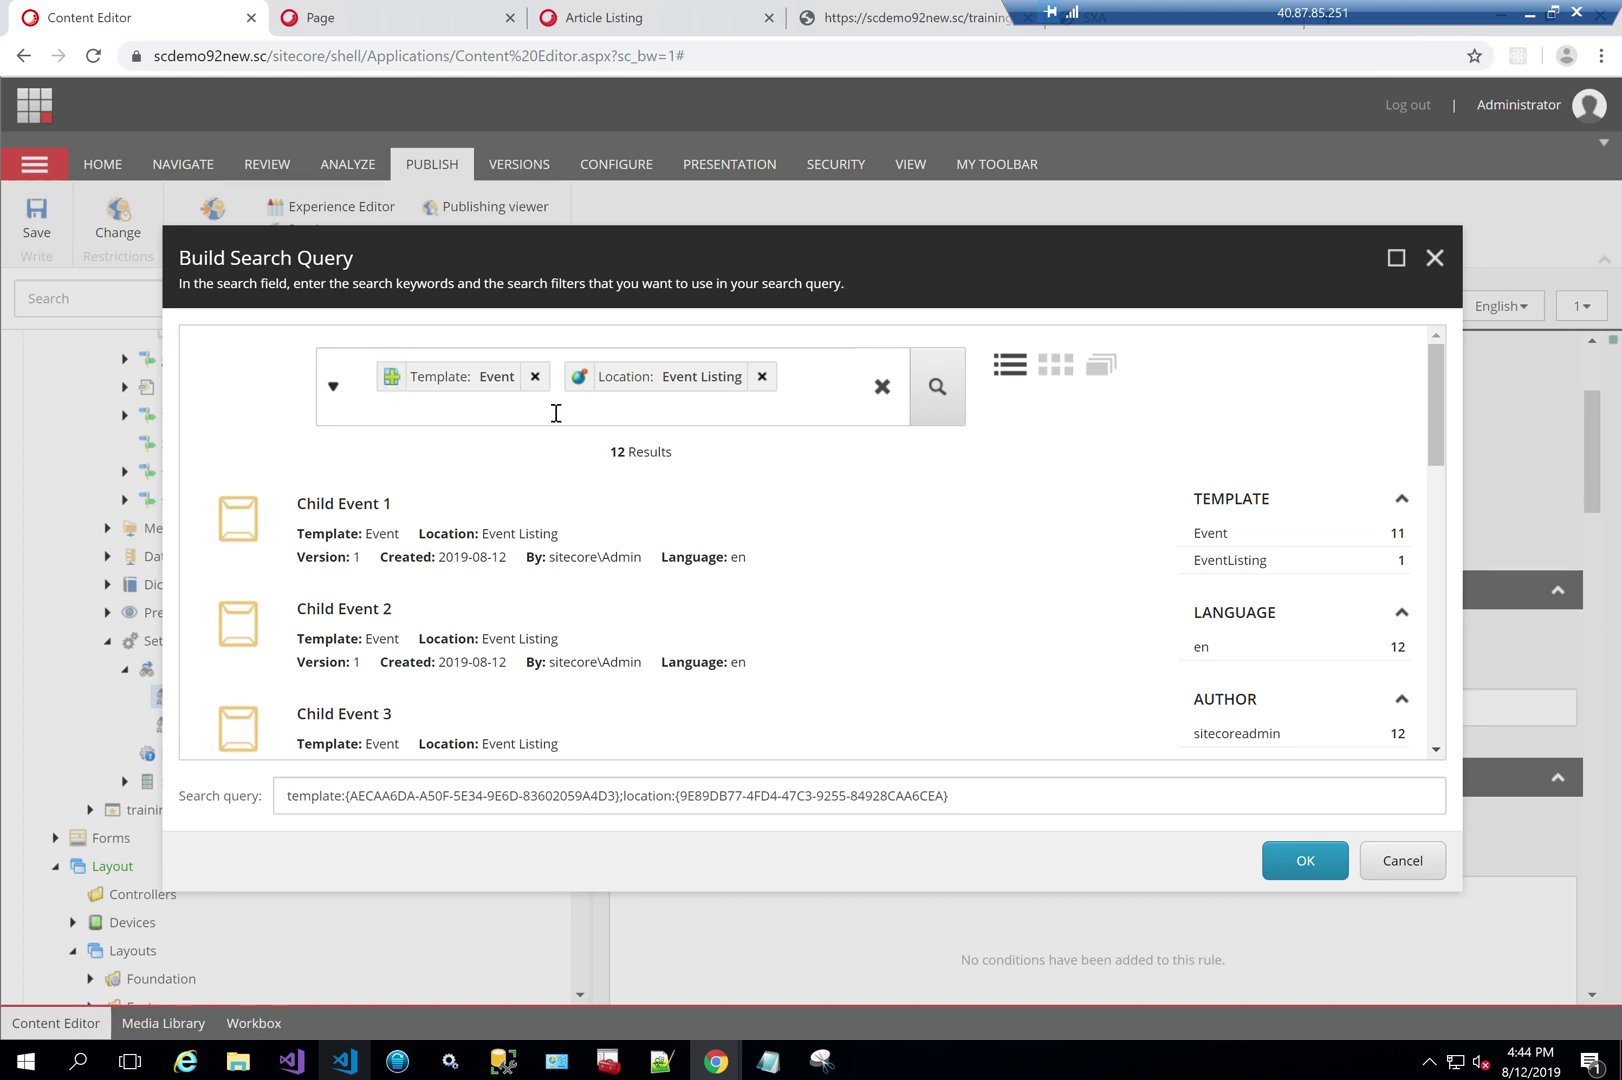
left_click(1292, 860)
left_click(36, 215)
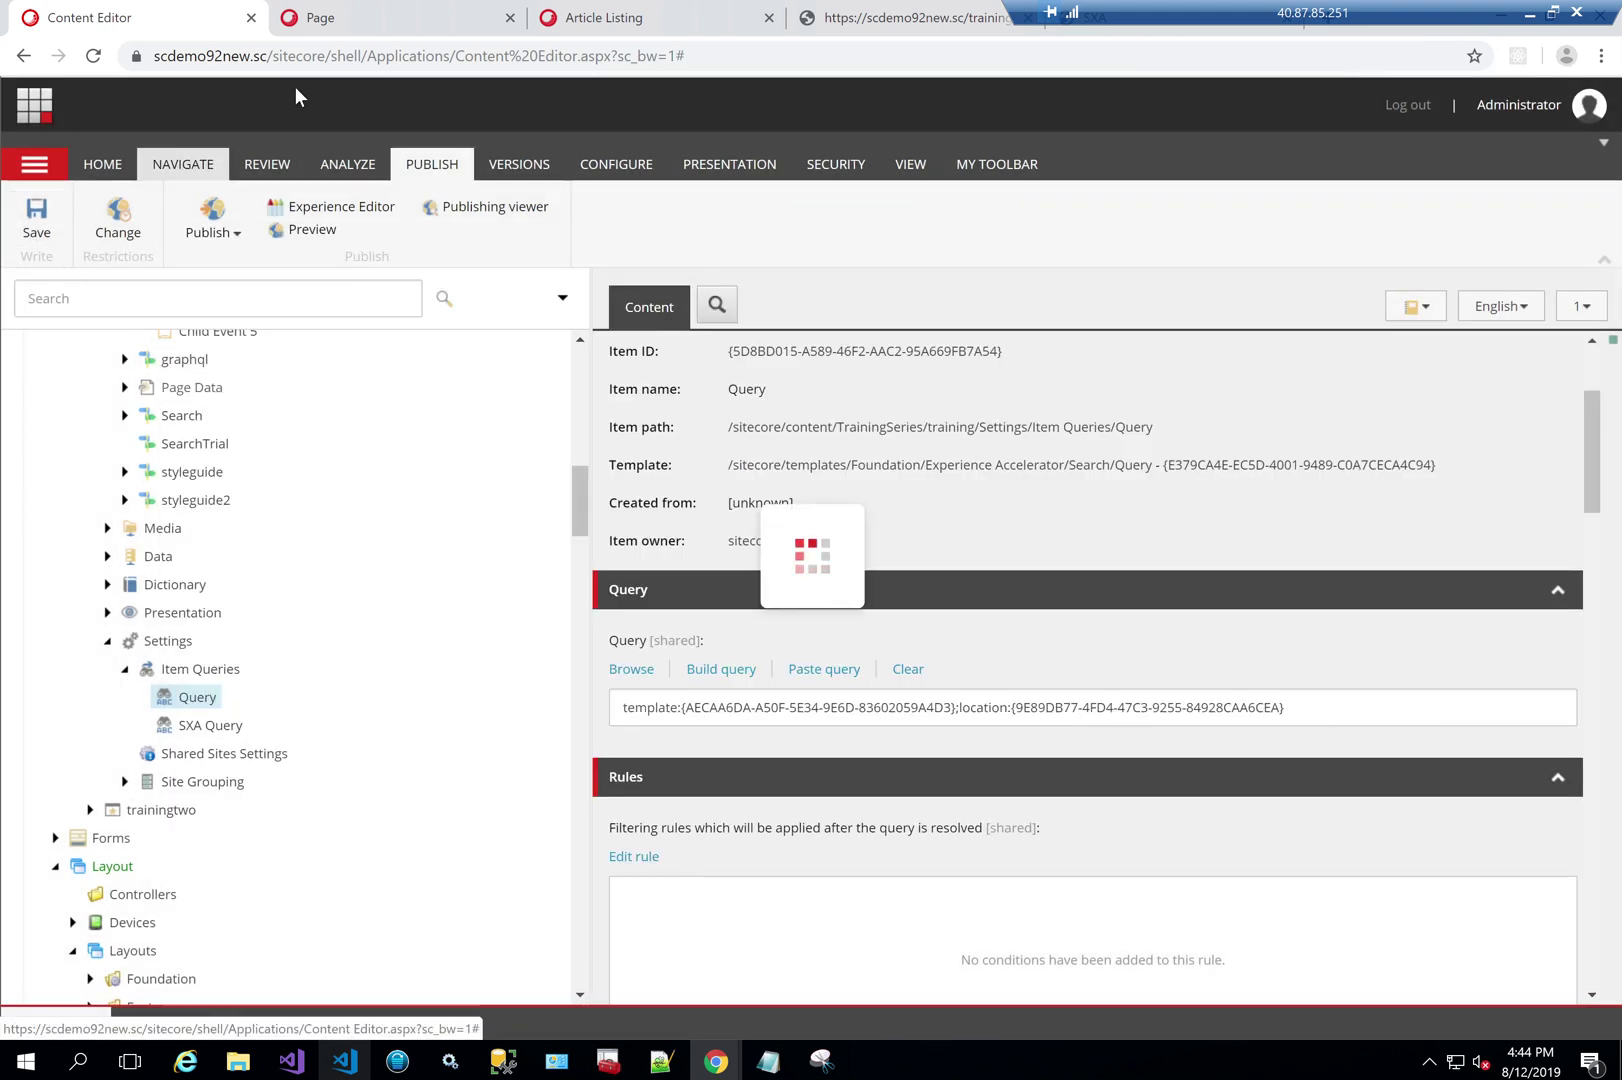
Step: Reload the Experience Editor page to recheck the events after the template filter change
left_click(345, 18)
left_click(355, 55)
key("Return")
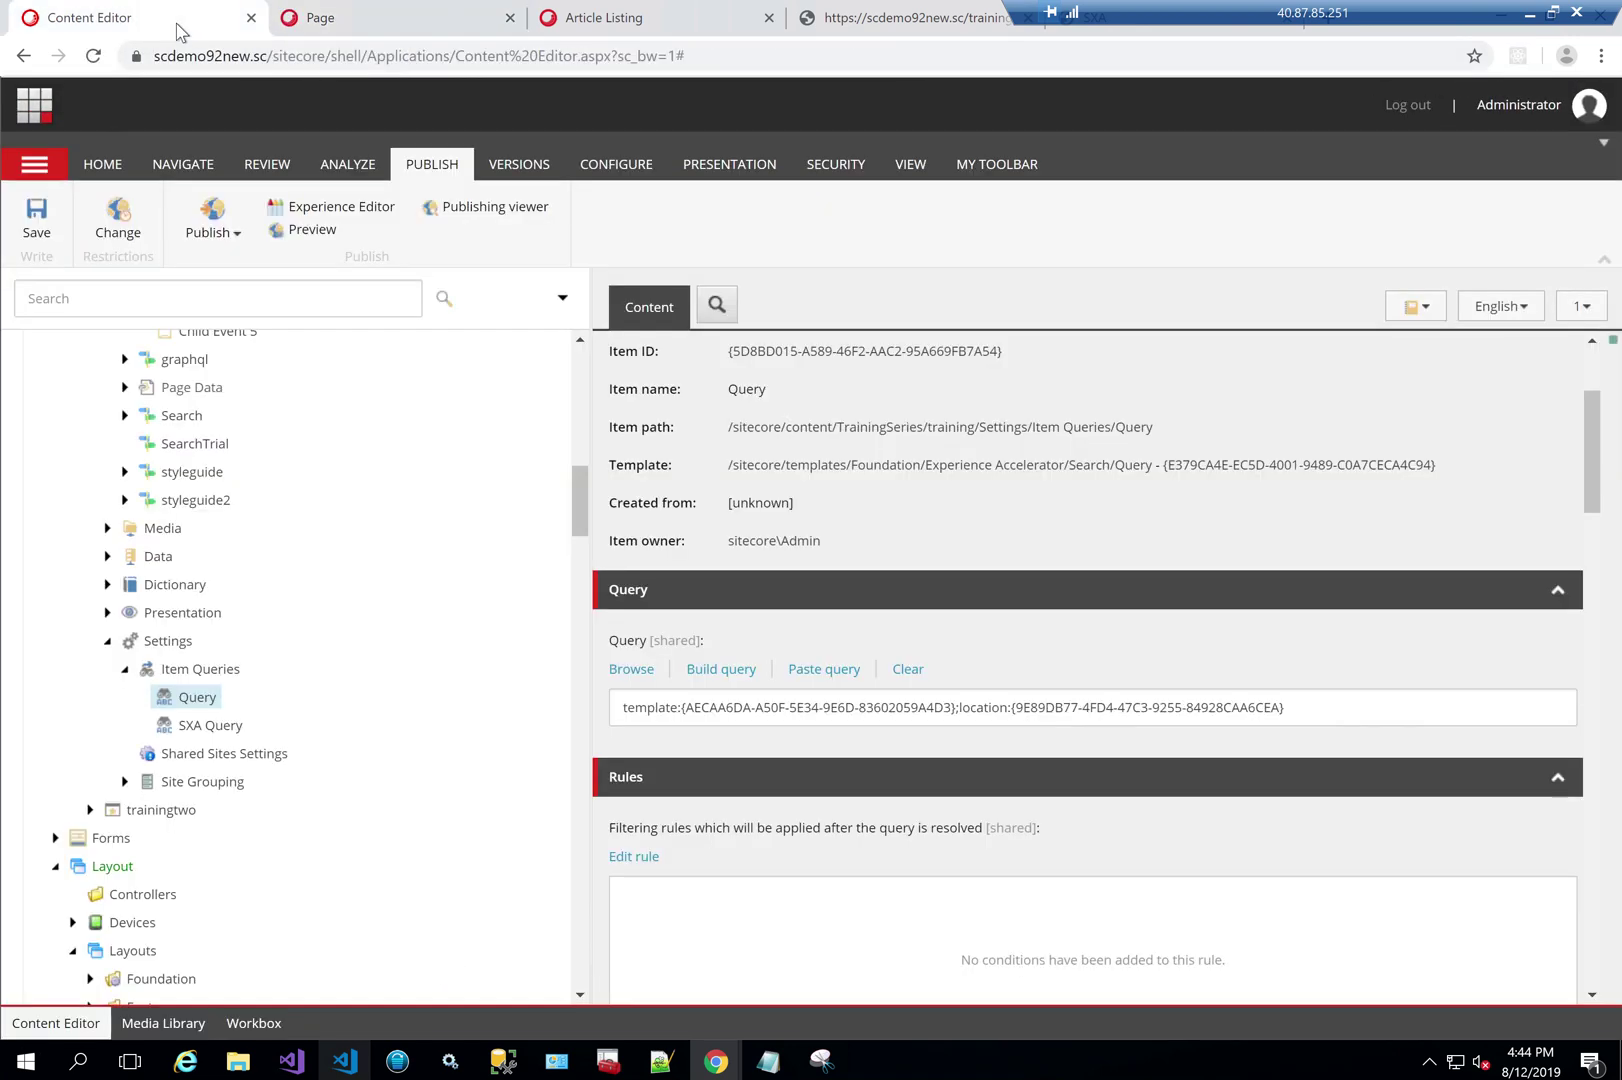
Step: Return to the Content Editor and look through all items matched by the Query item's template and location filters in the query builder
left_click(176, 23)
left_click(700, 669)
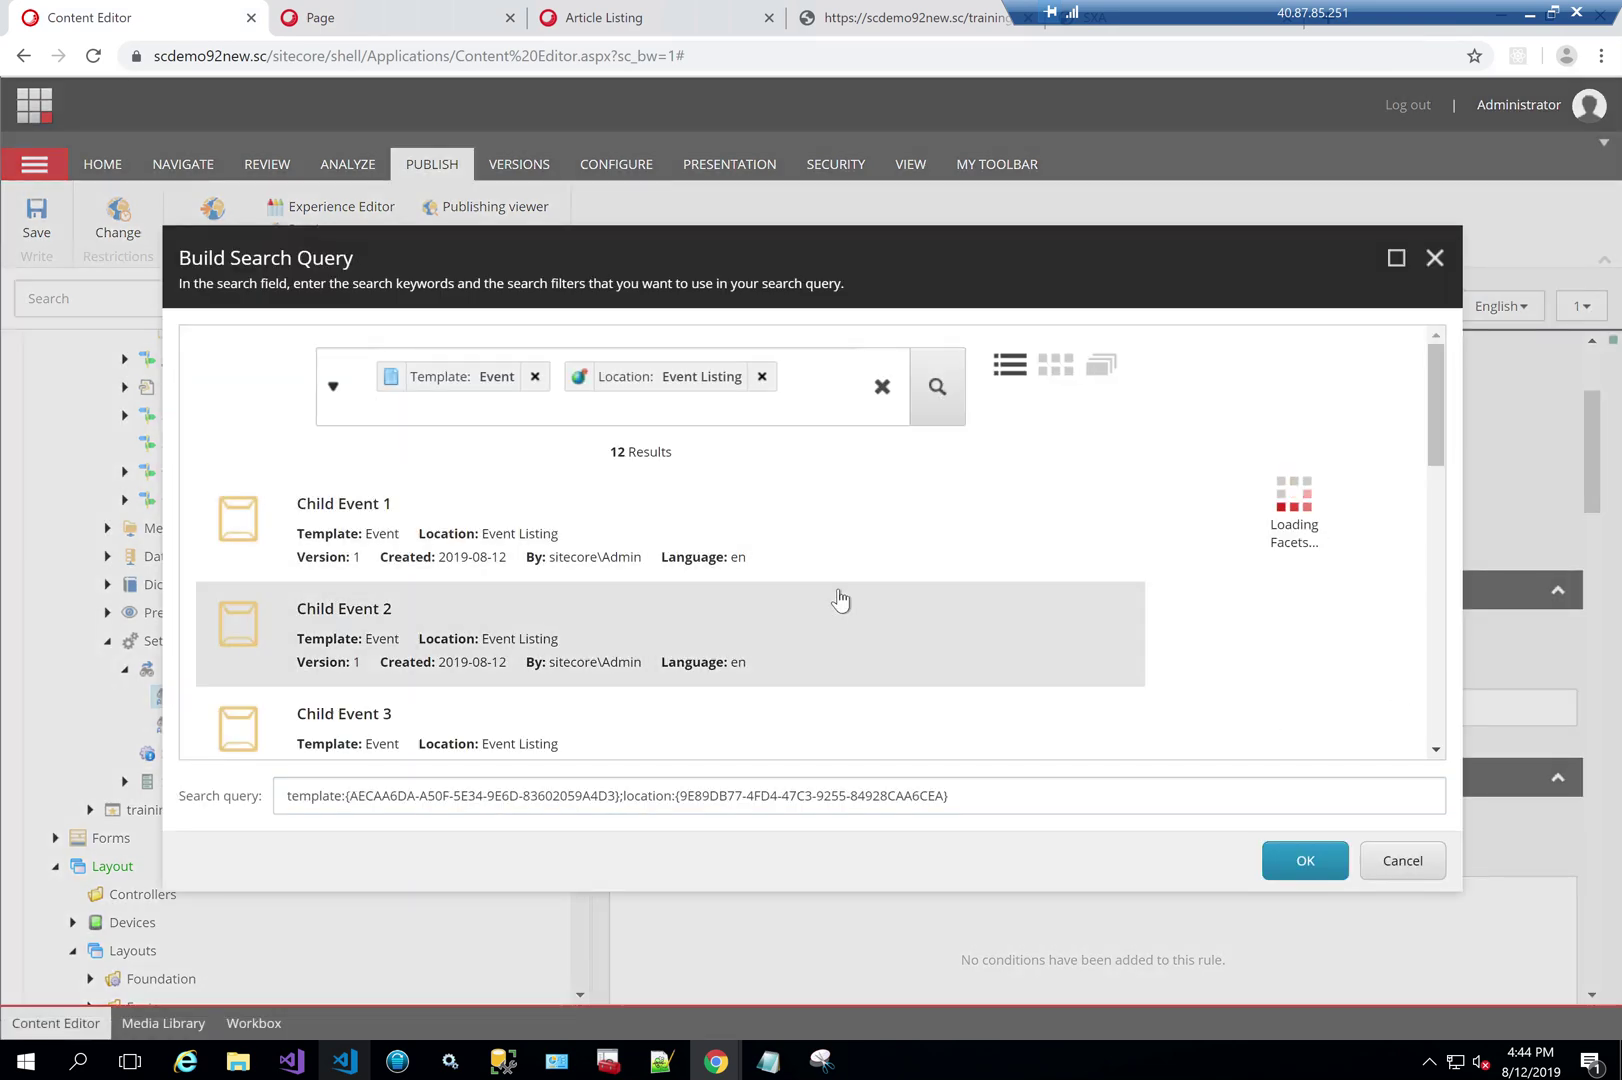
scroll(838, 595, "down", 5)
scroll(838, 597, "down", 5)
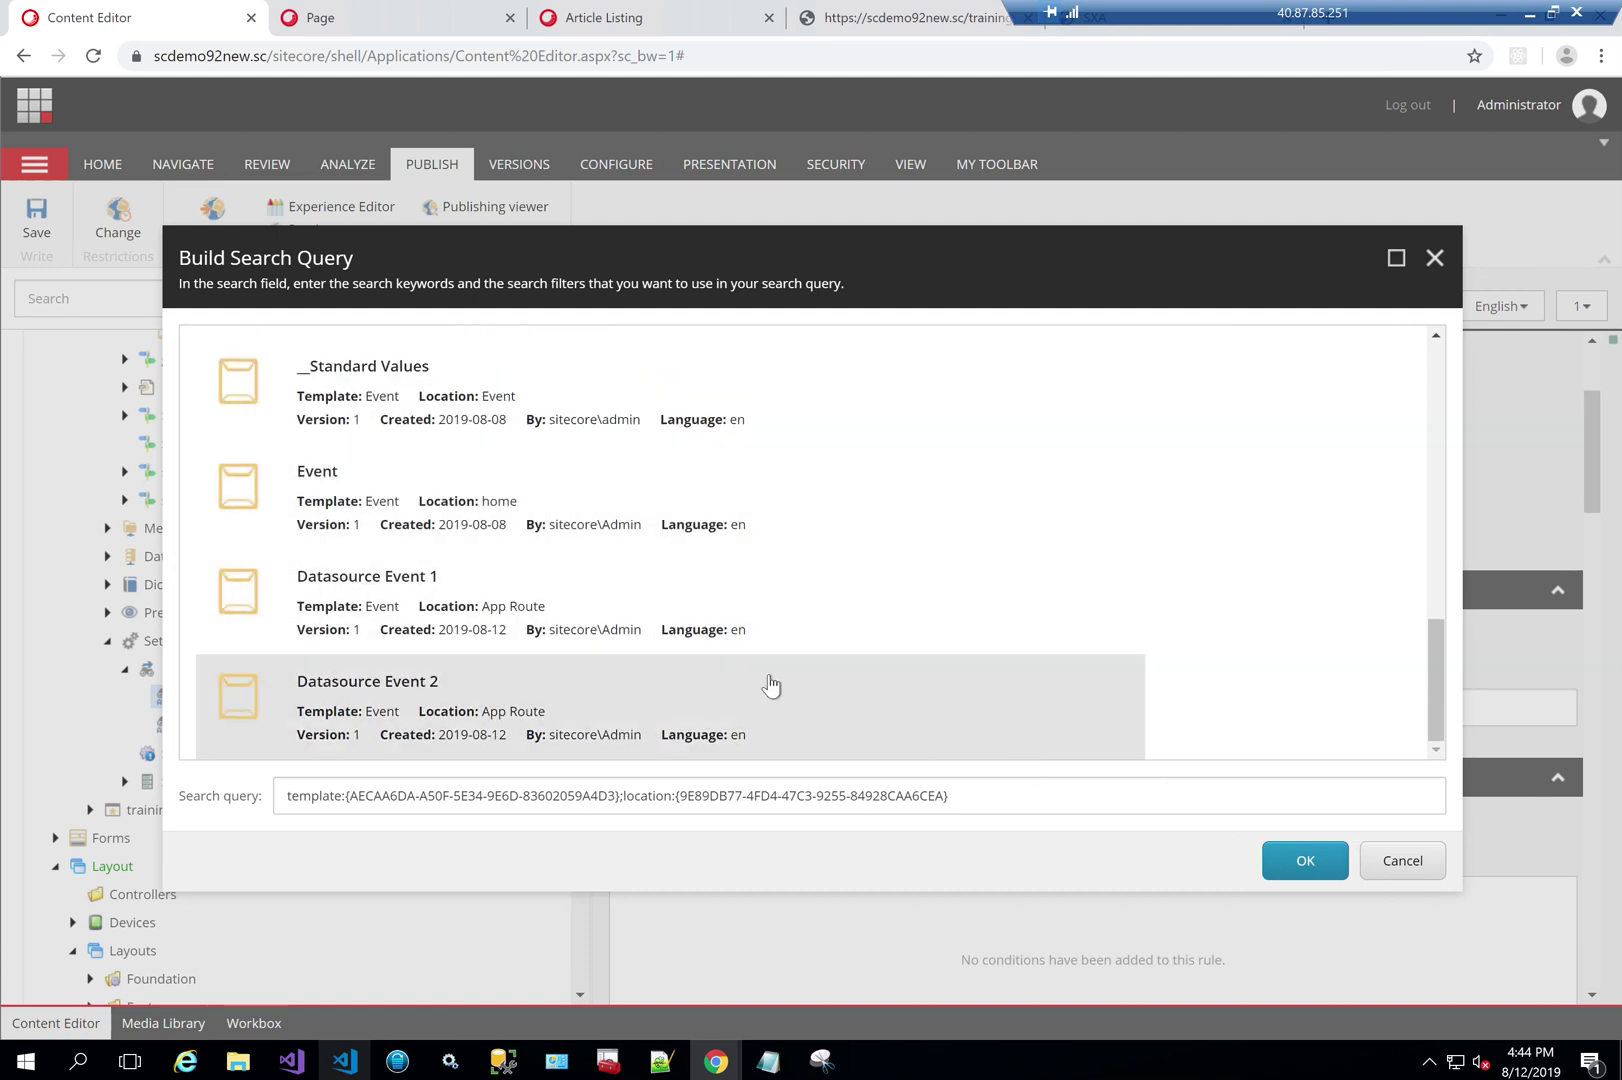
scroll(735, 483, "up", 8)
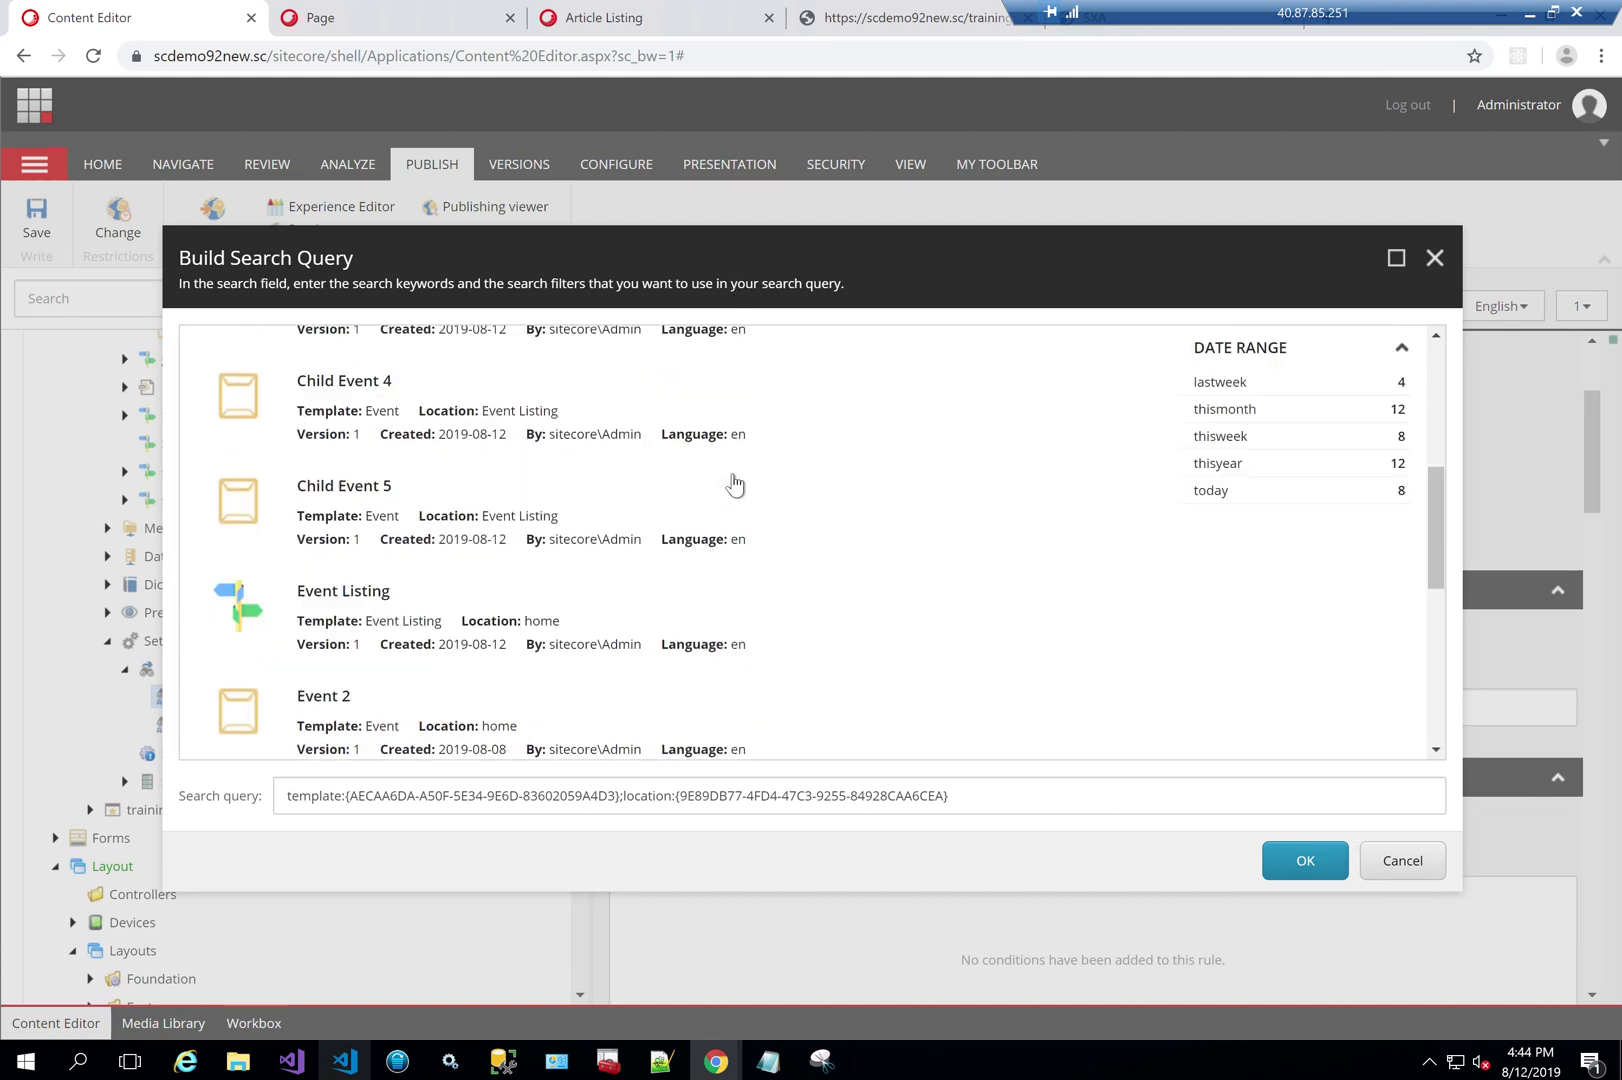
scroll(731, 641, "down", 3)
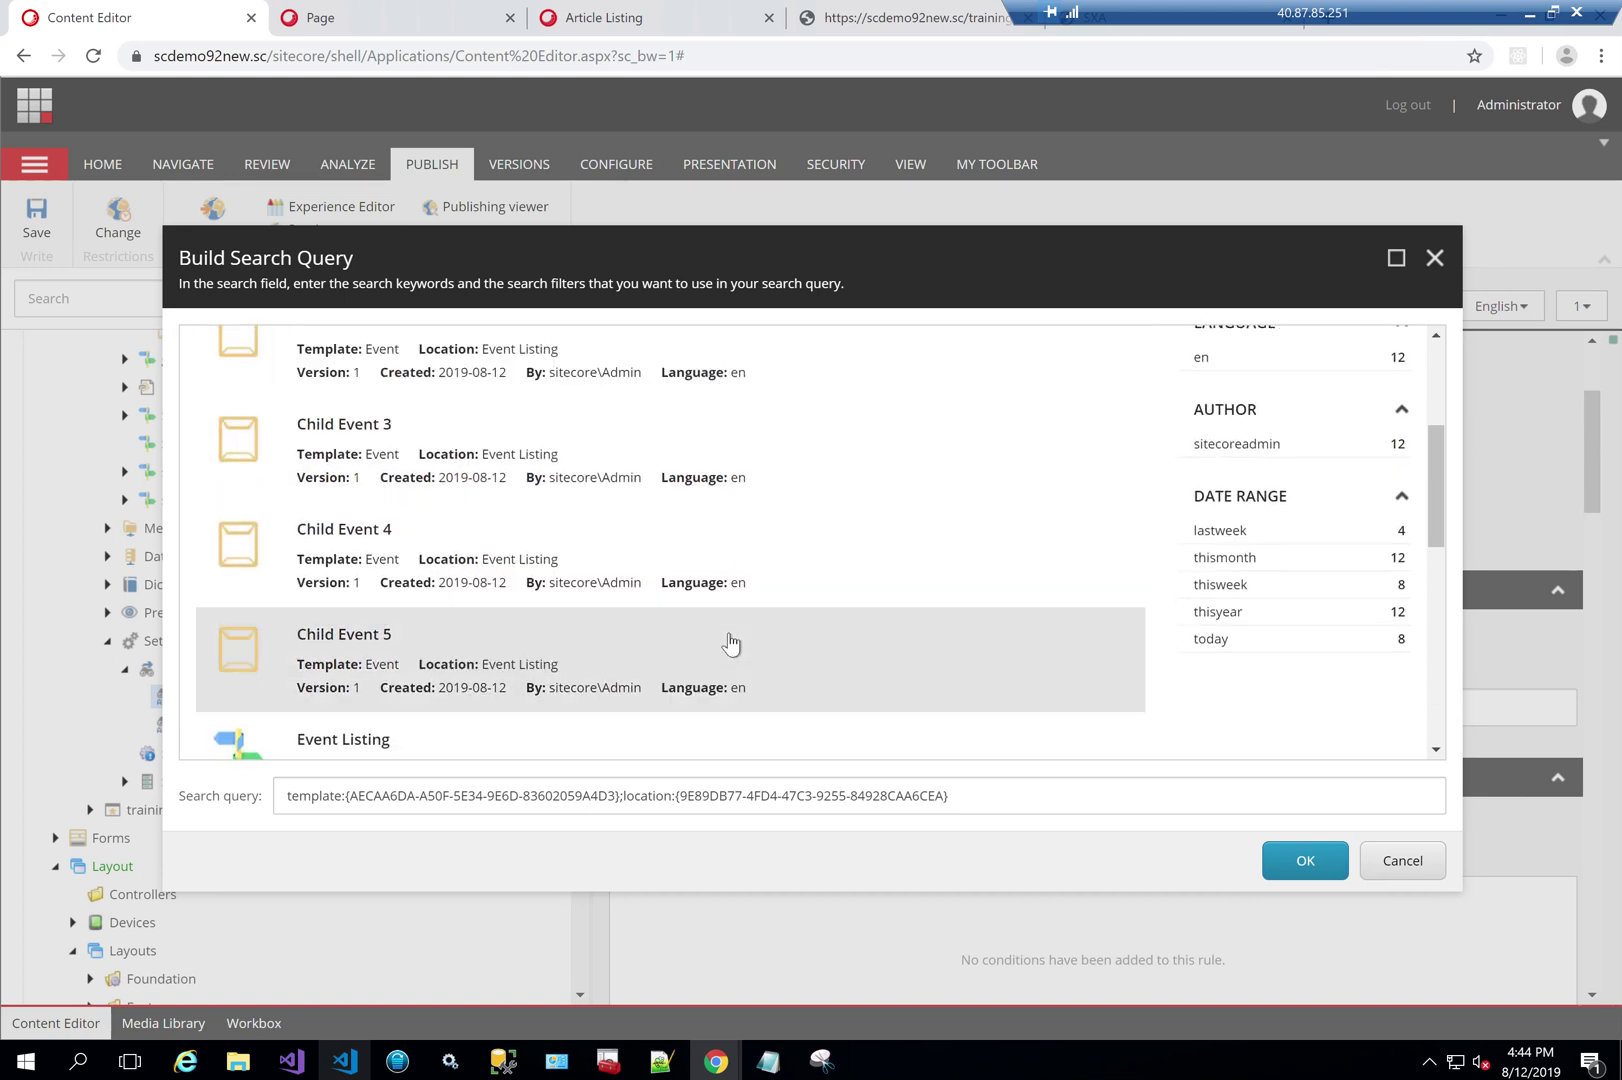
scroll(731, 641, "up", 3)
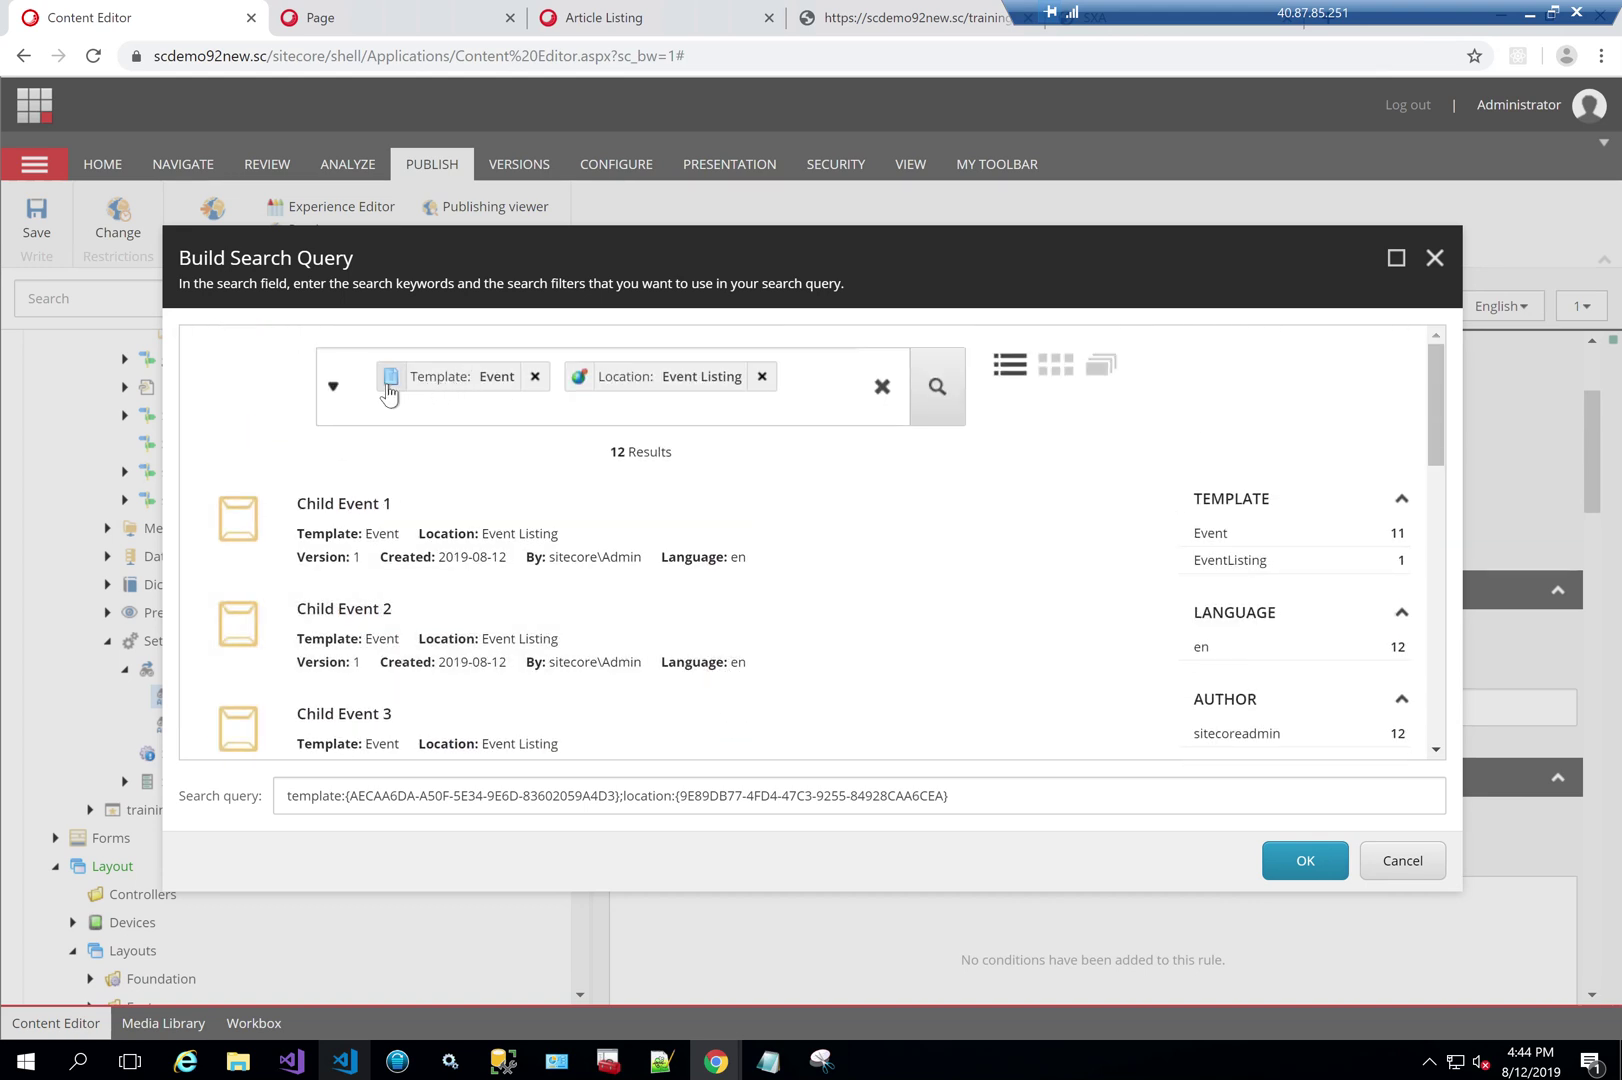
Step: Make both the Template: Event and Location: Event Listing filters required in the Query item's search query and save the item
left_click(578, 380)
left_click(934, 393)
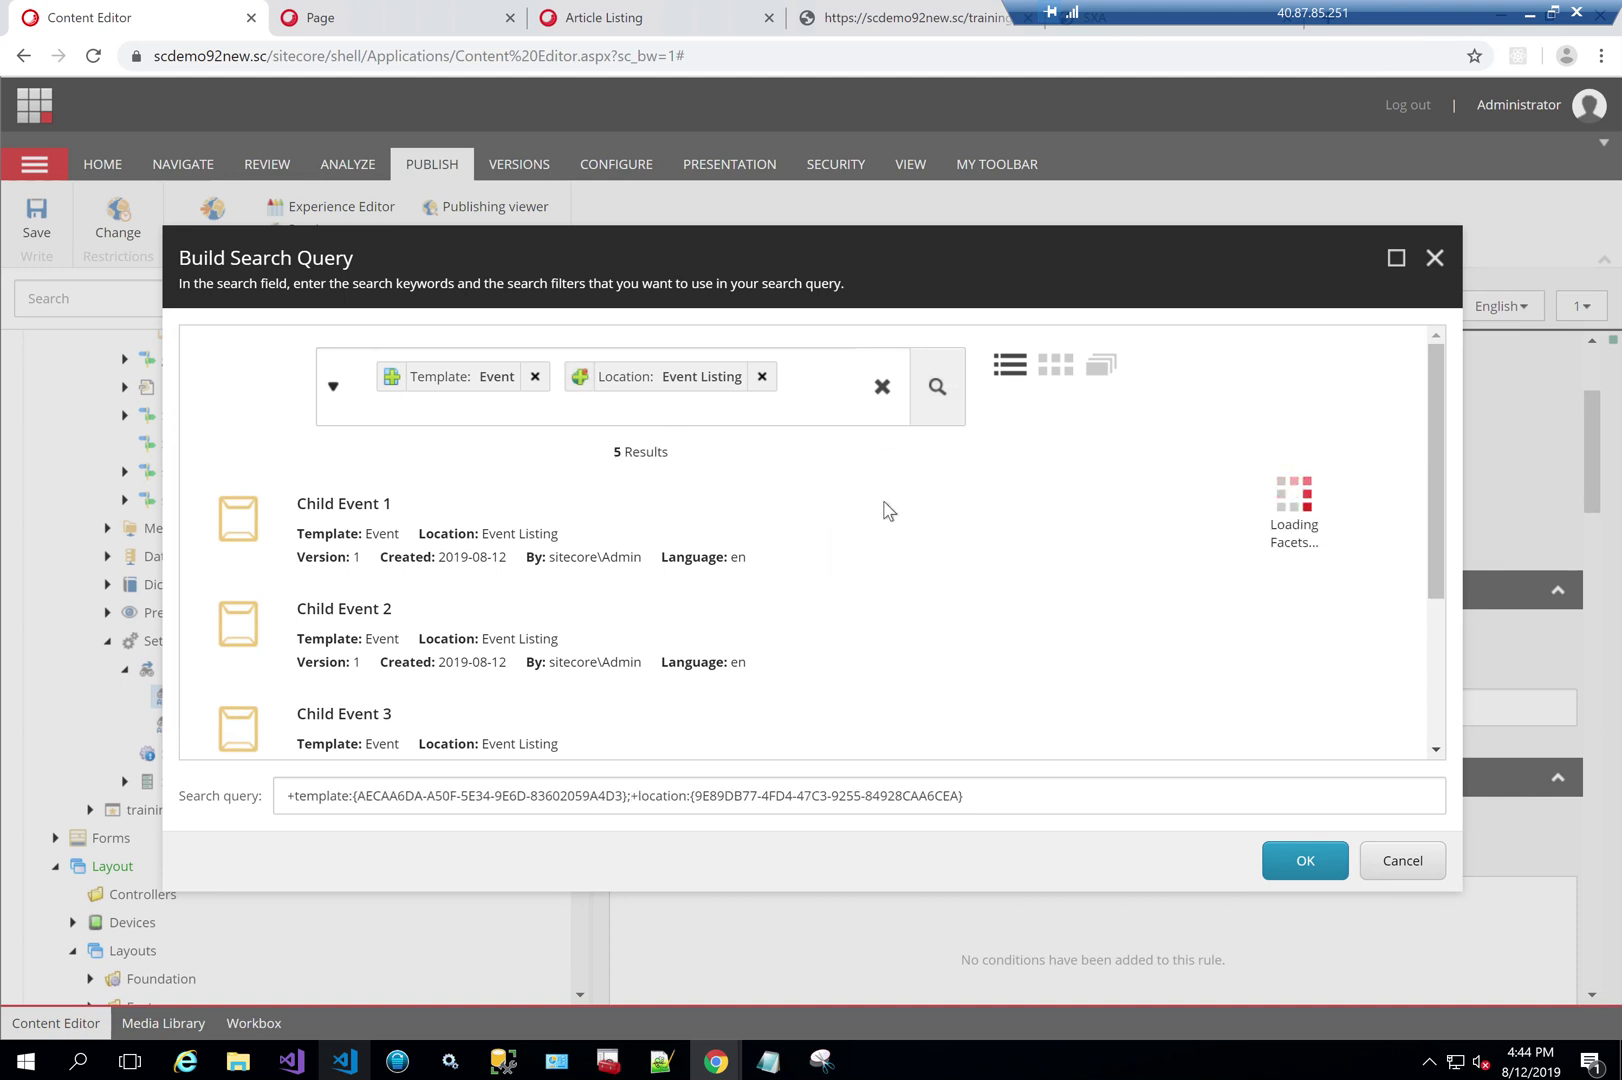
scroll(869, 568, "down", 3)
scroll(871, 571, "up", 3)
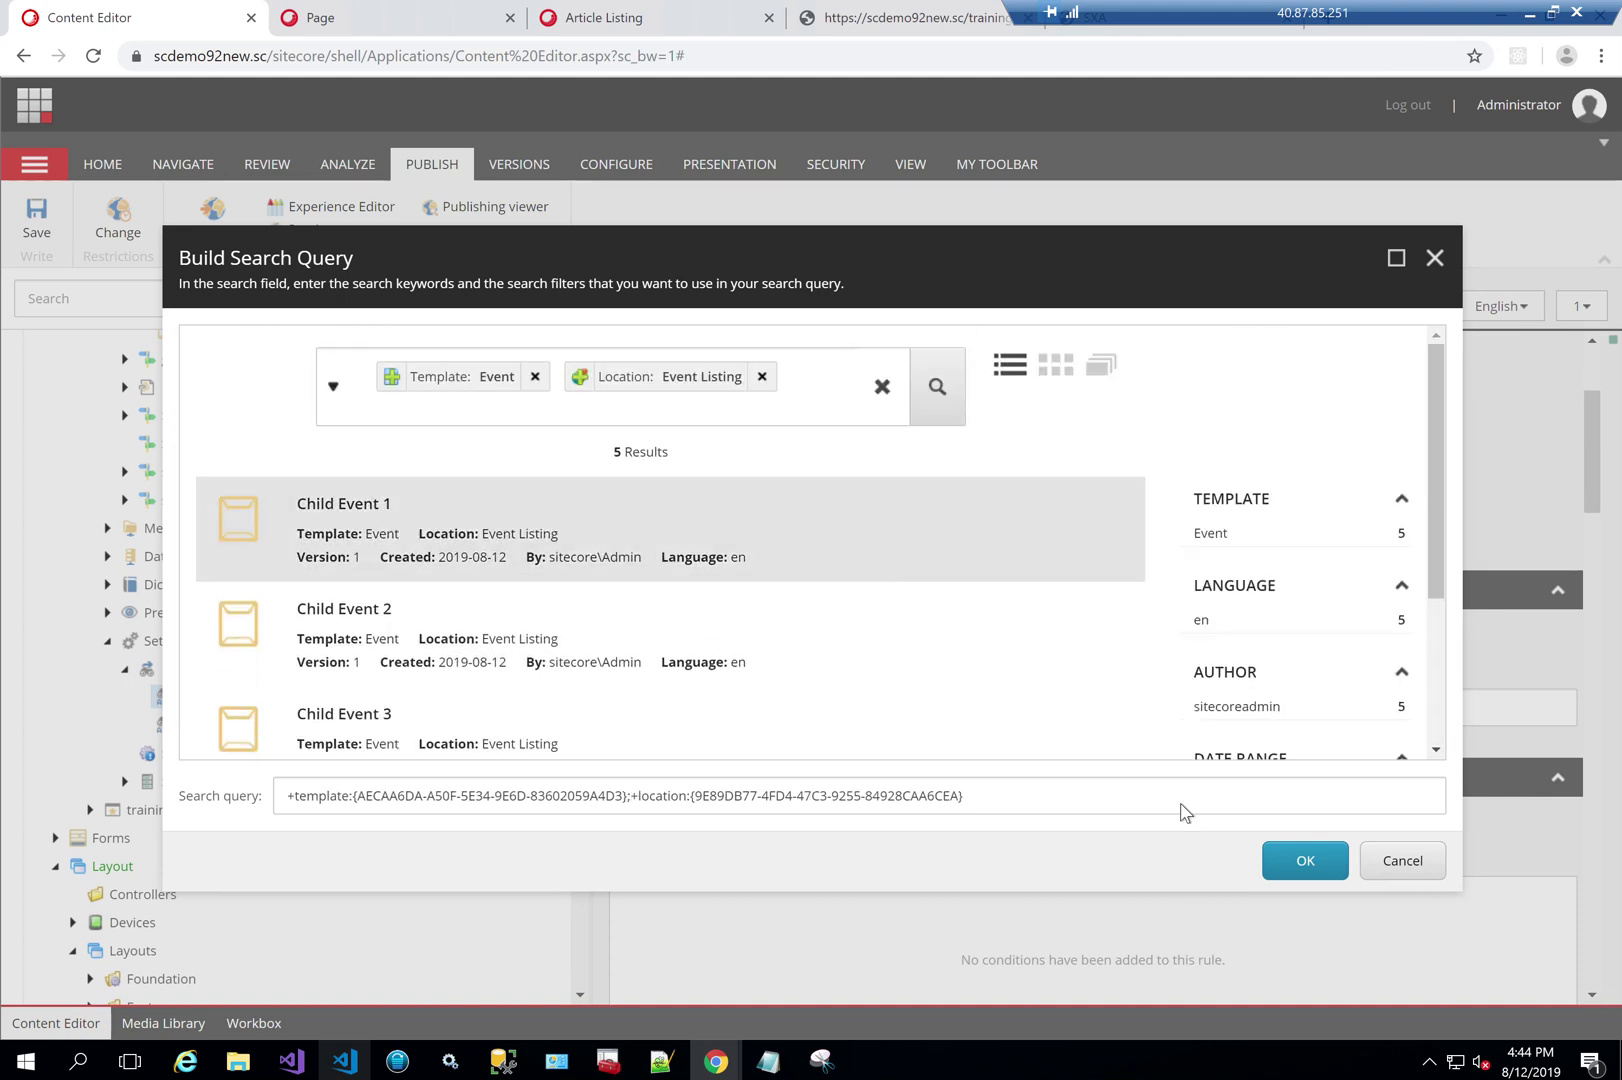
left_click(1327, 872)
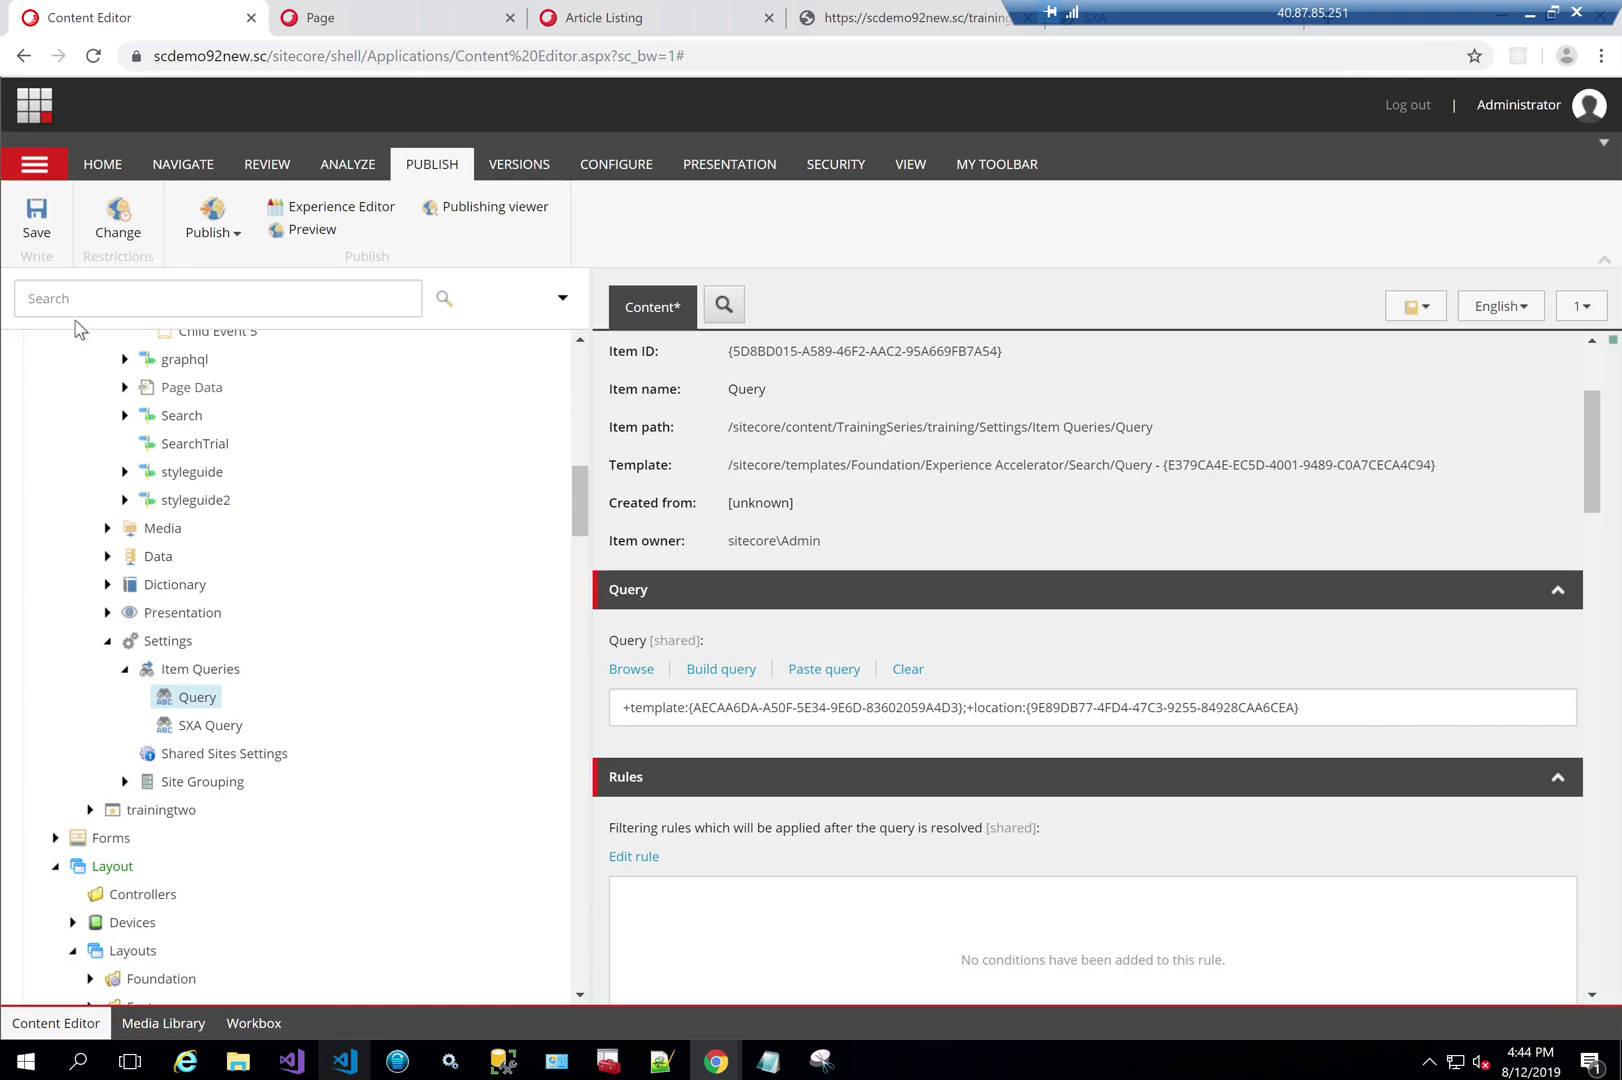
left_click(36, 225)
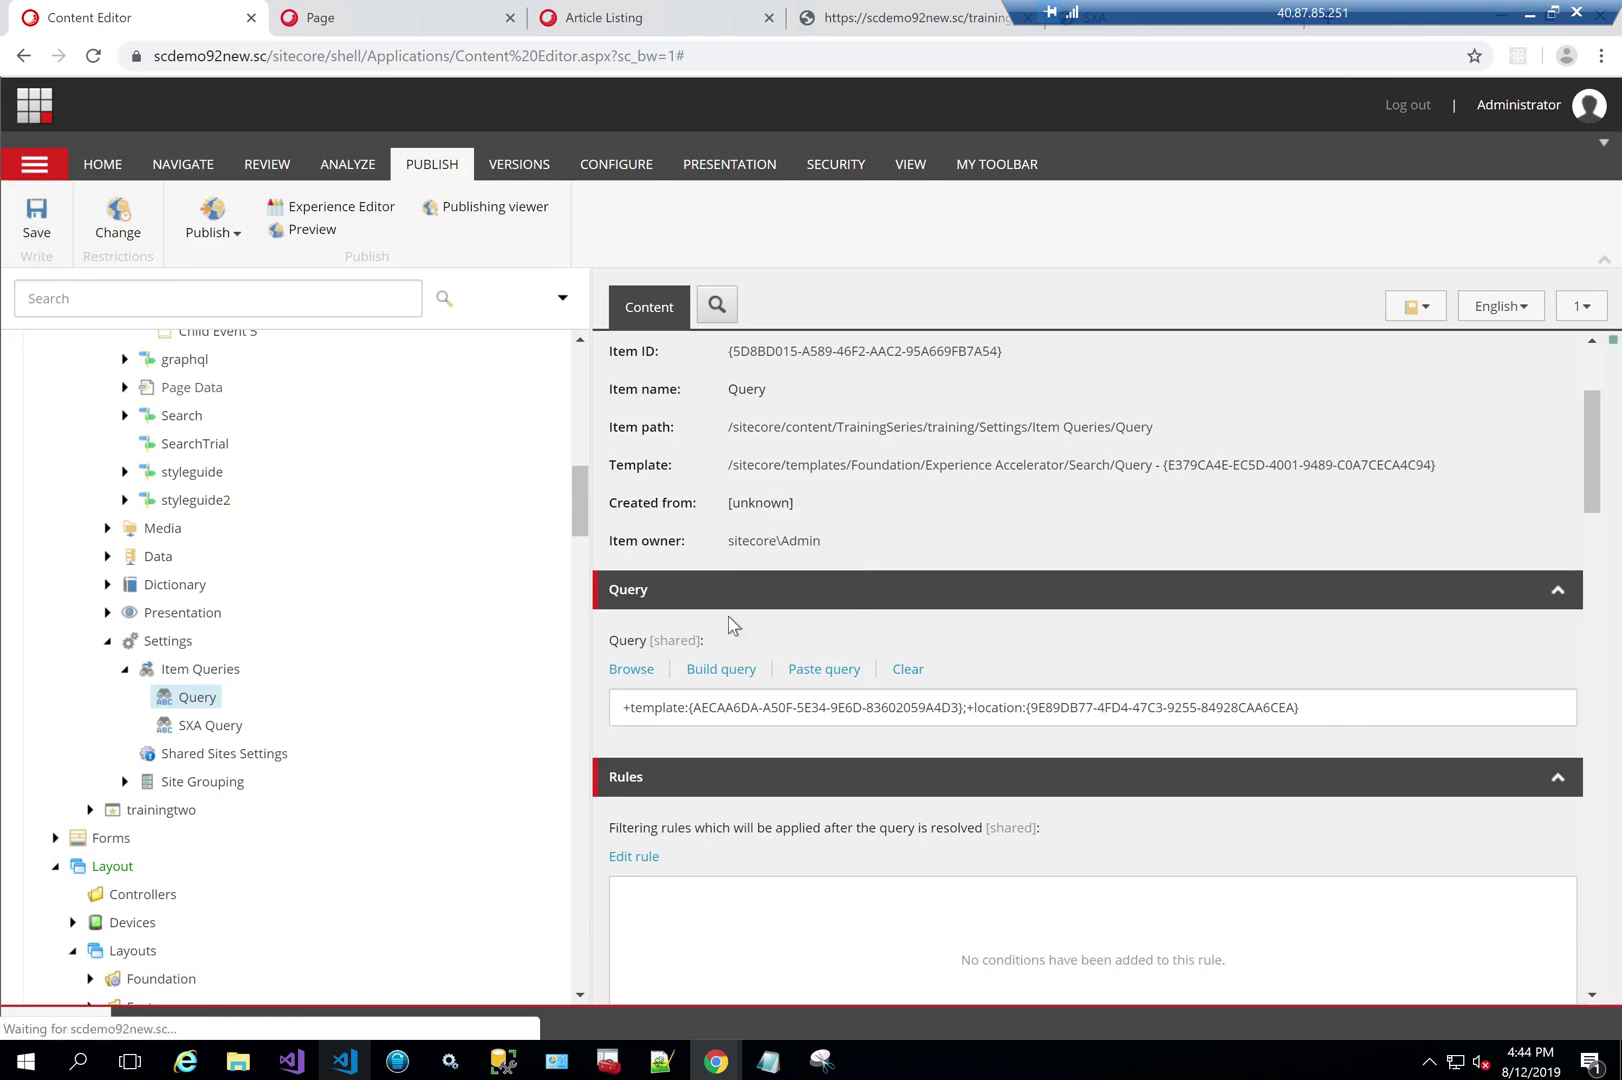
Step: Reload the Experience Editor page and check which events EventListingComponent renders with both filters required
left_click(387, 22)
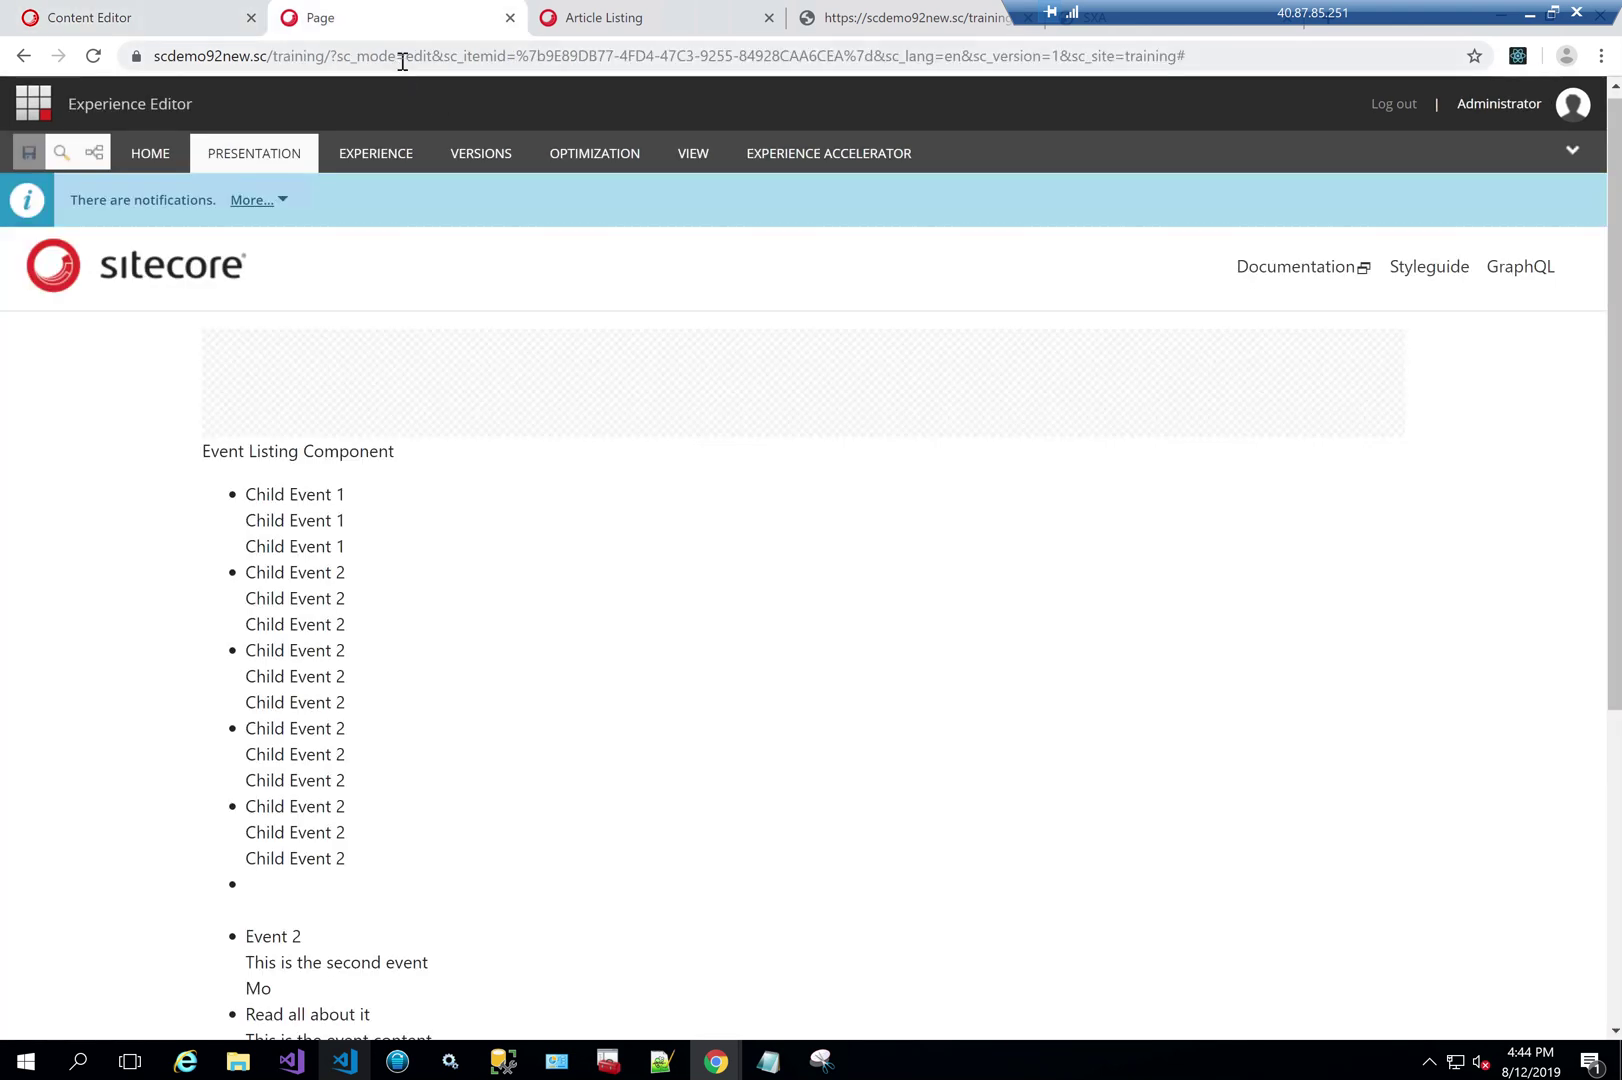
left_click(402, 58)
key("Return")
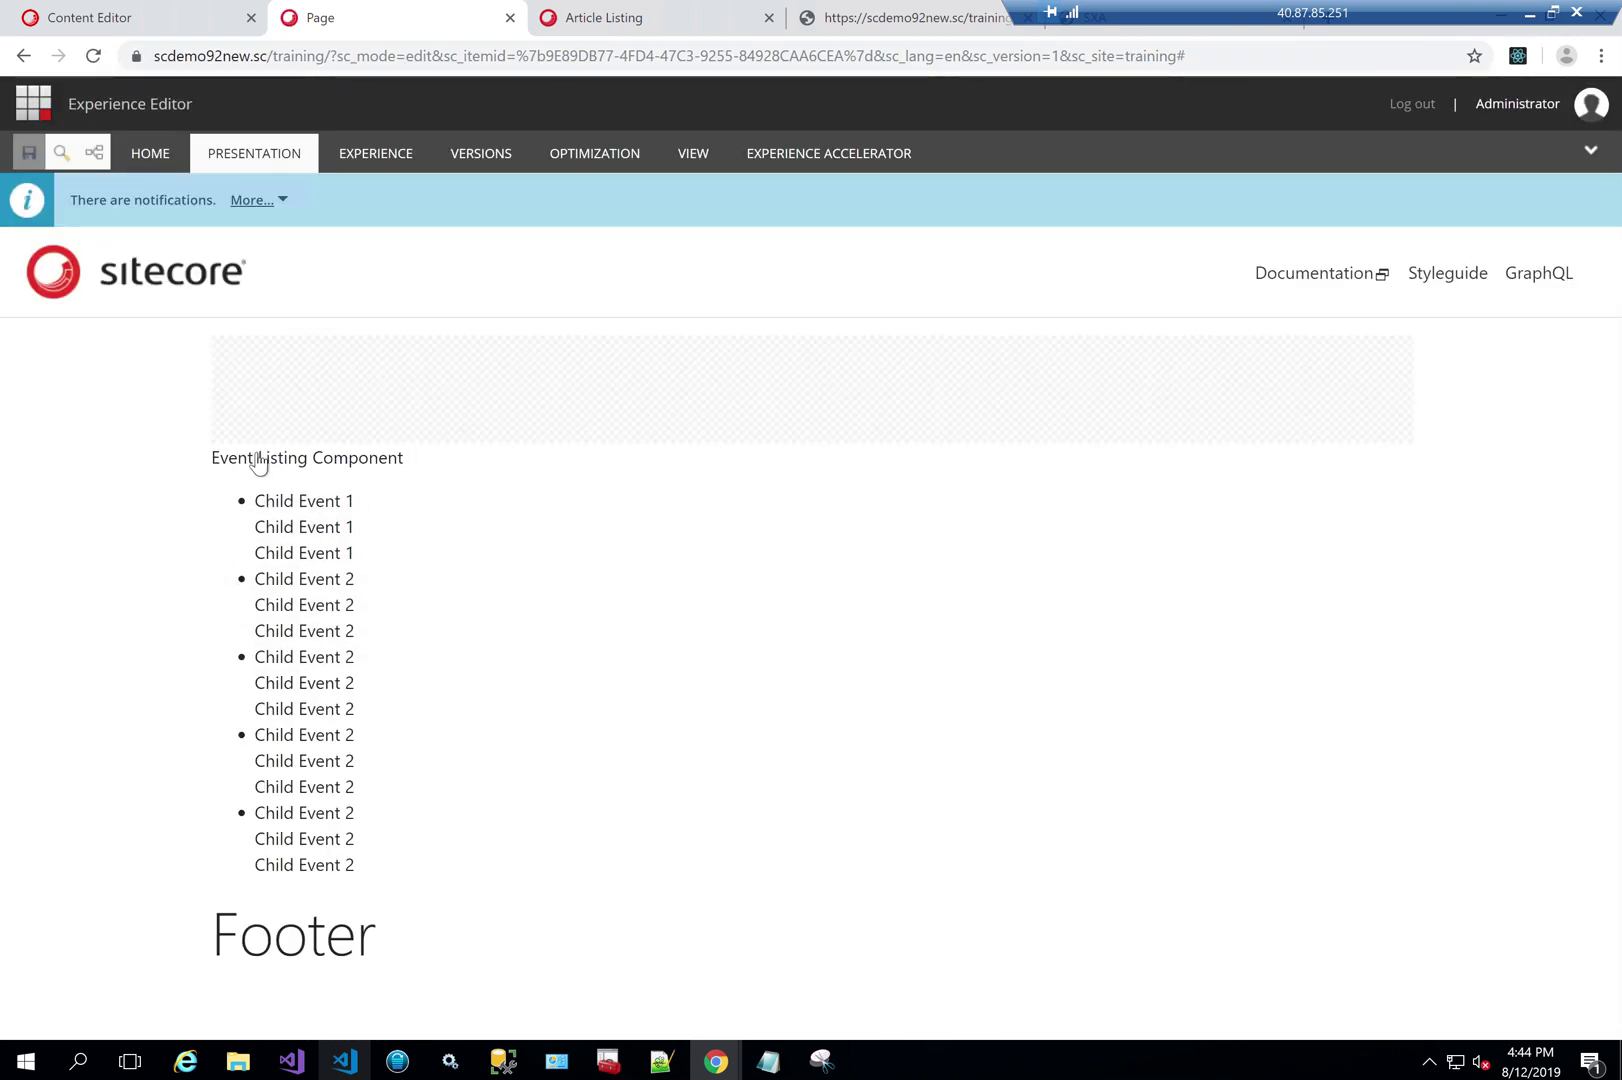
Step: Return to the Content Editor, compare the items matched in the Query item's query builder, and cancel it
left_click(120, 21)
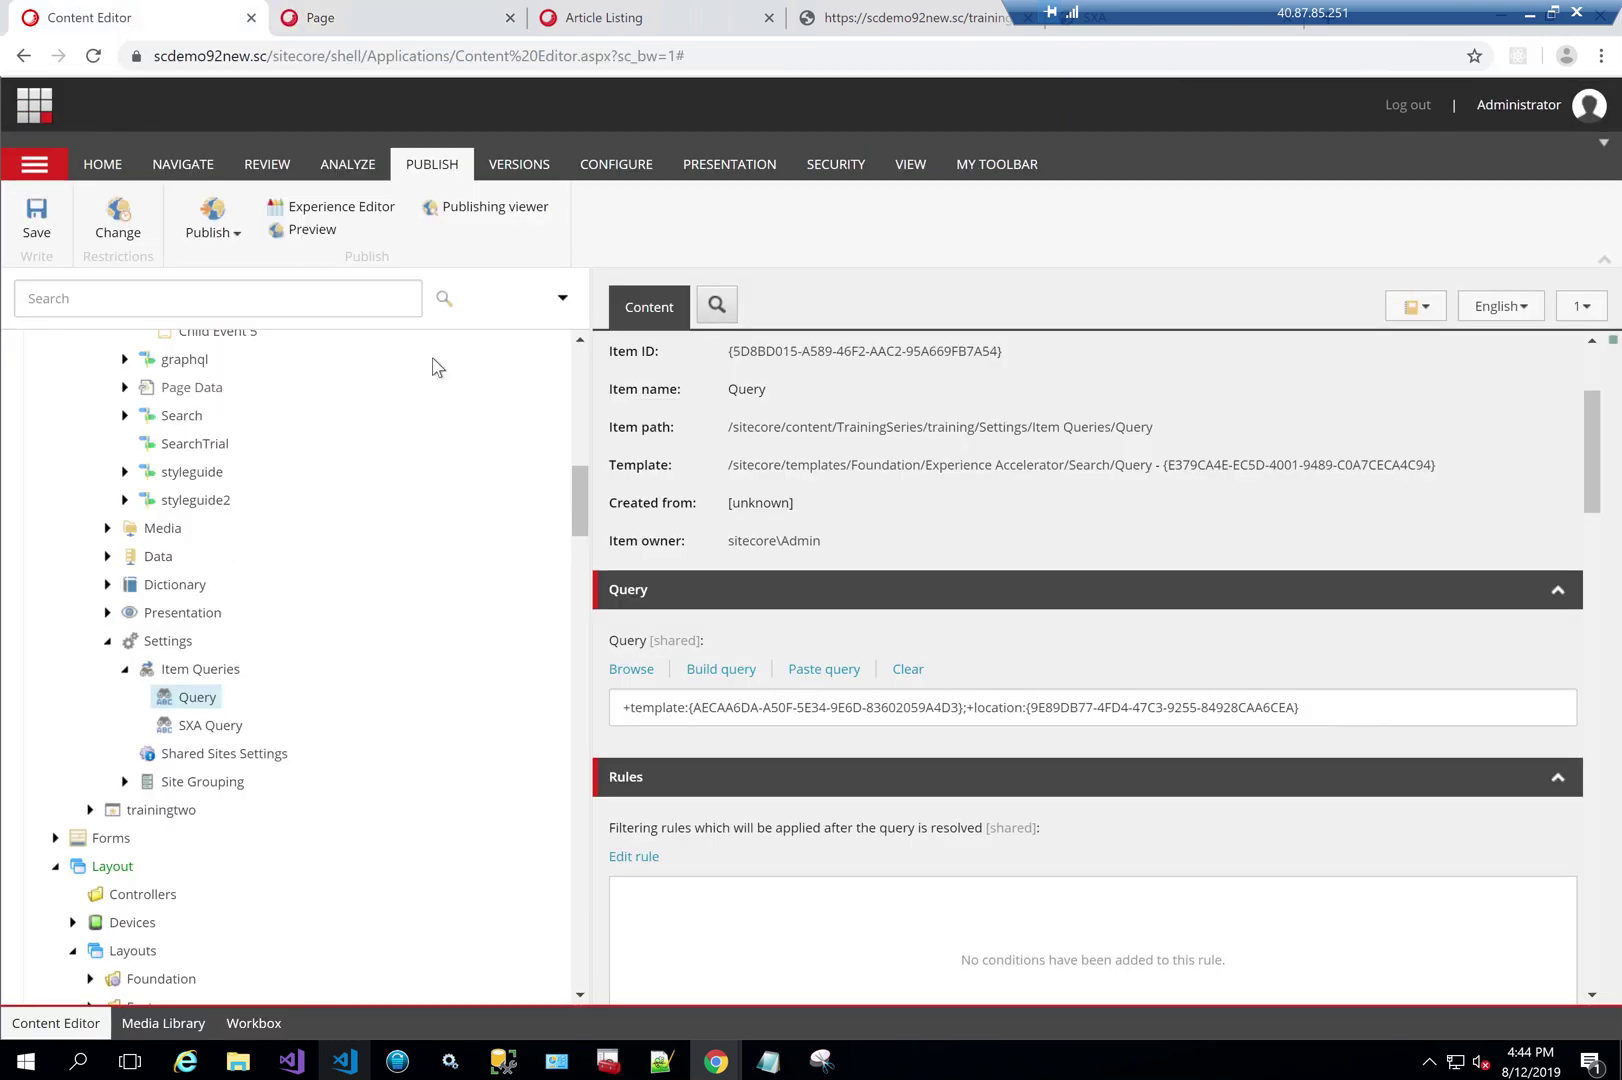
left_click(722, 670)
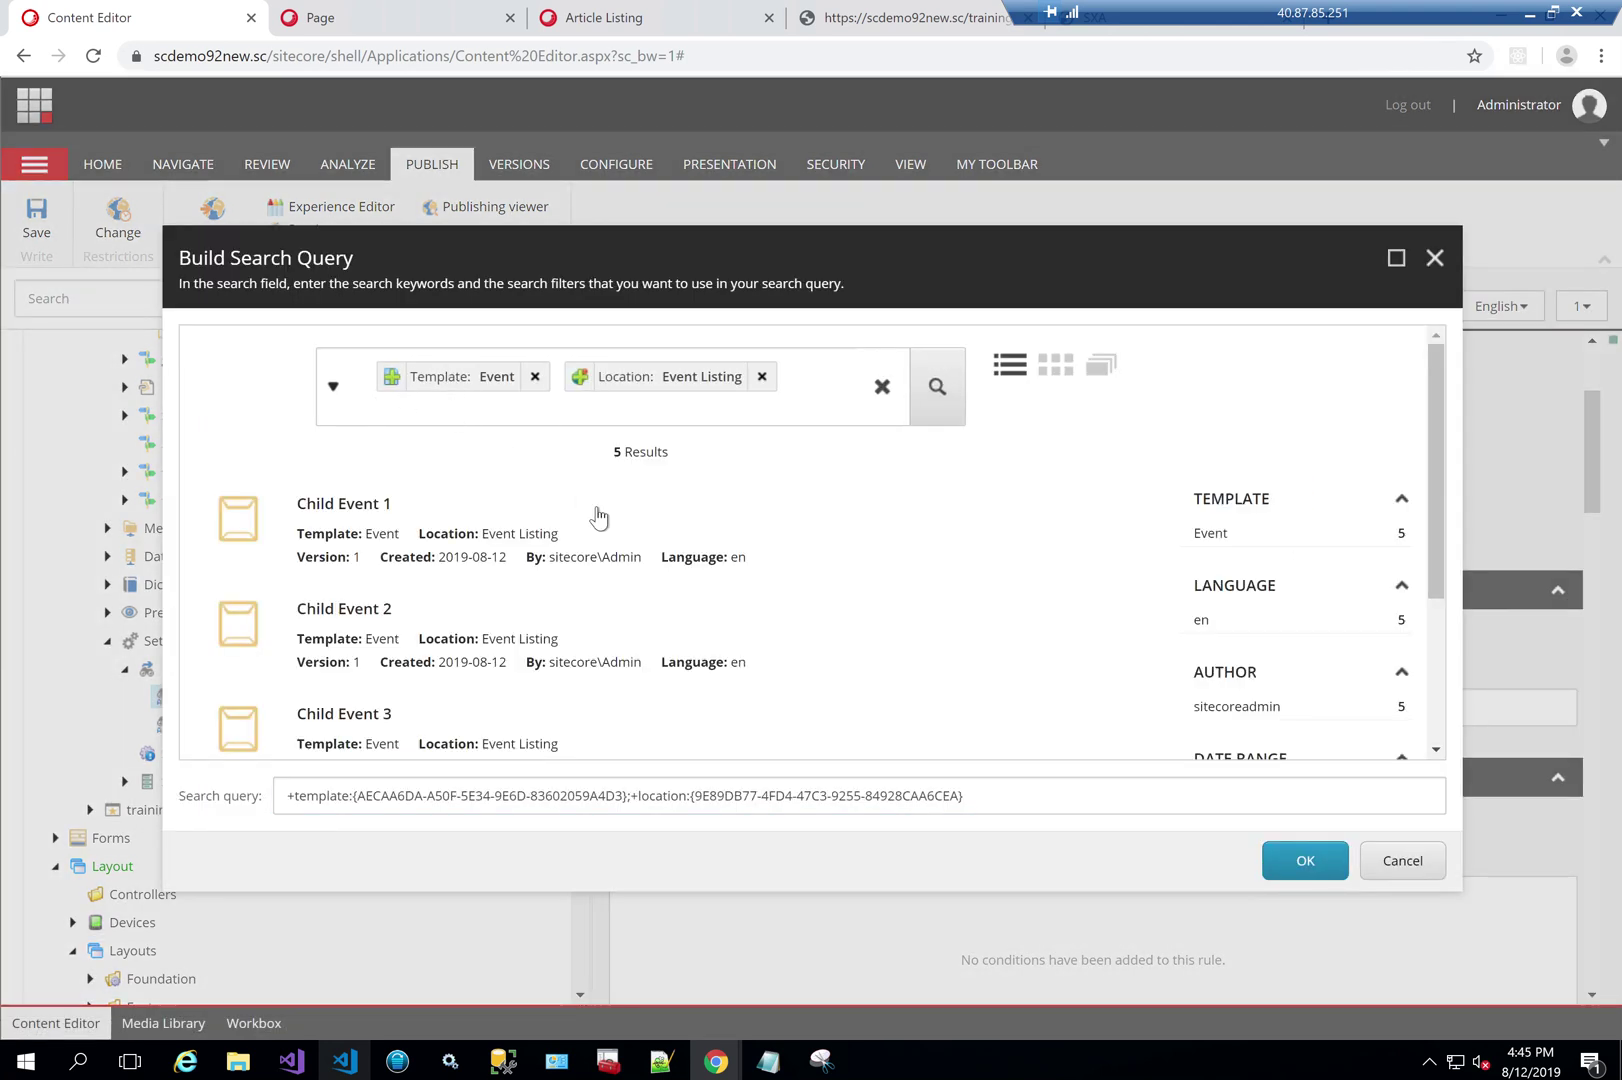
left_click(1402, 860)
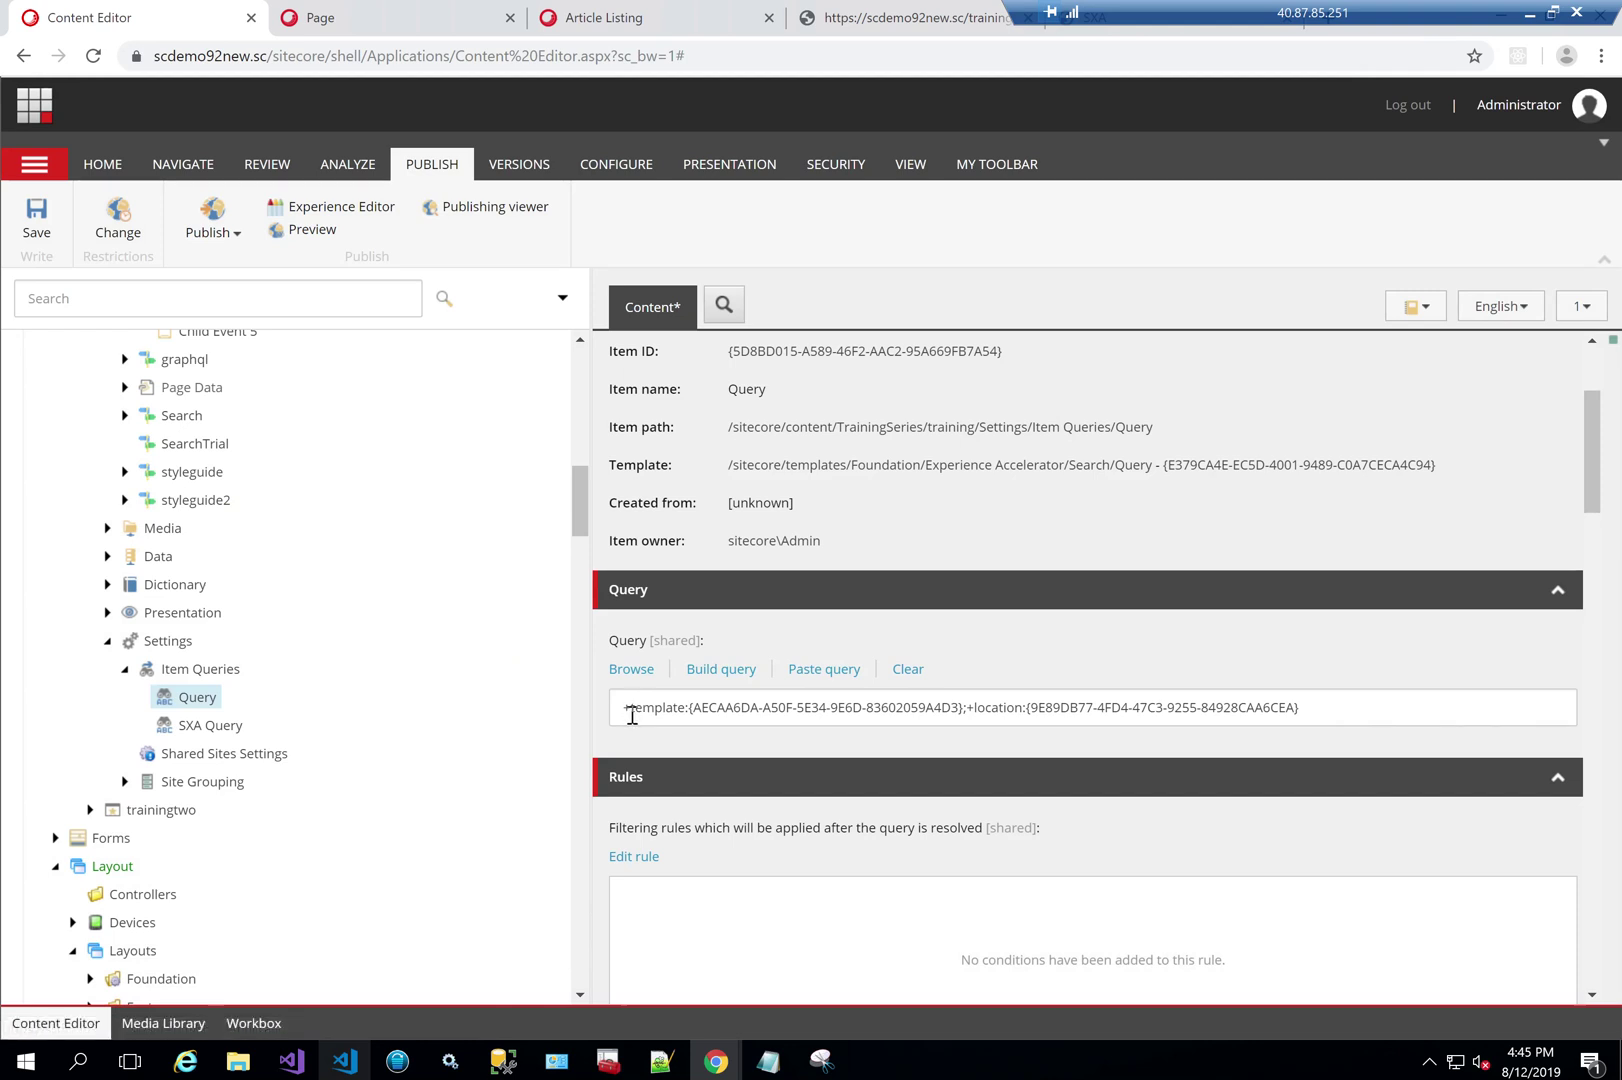
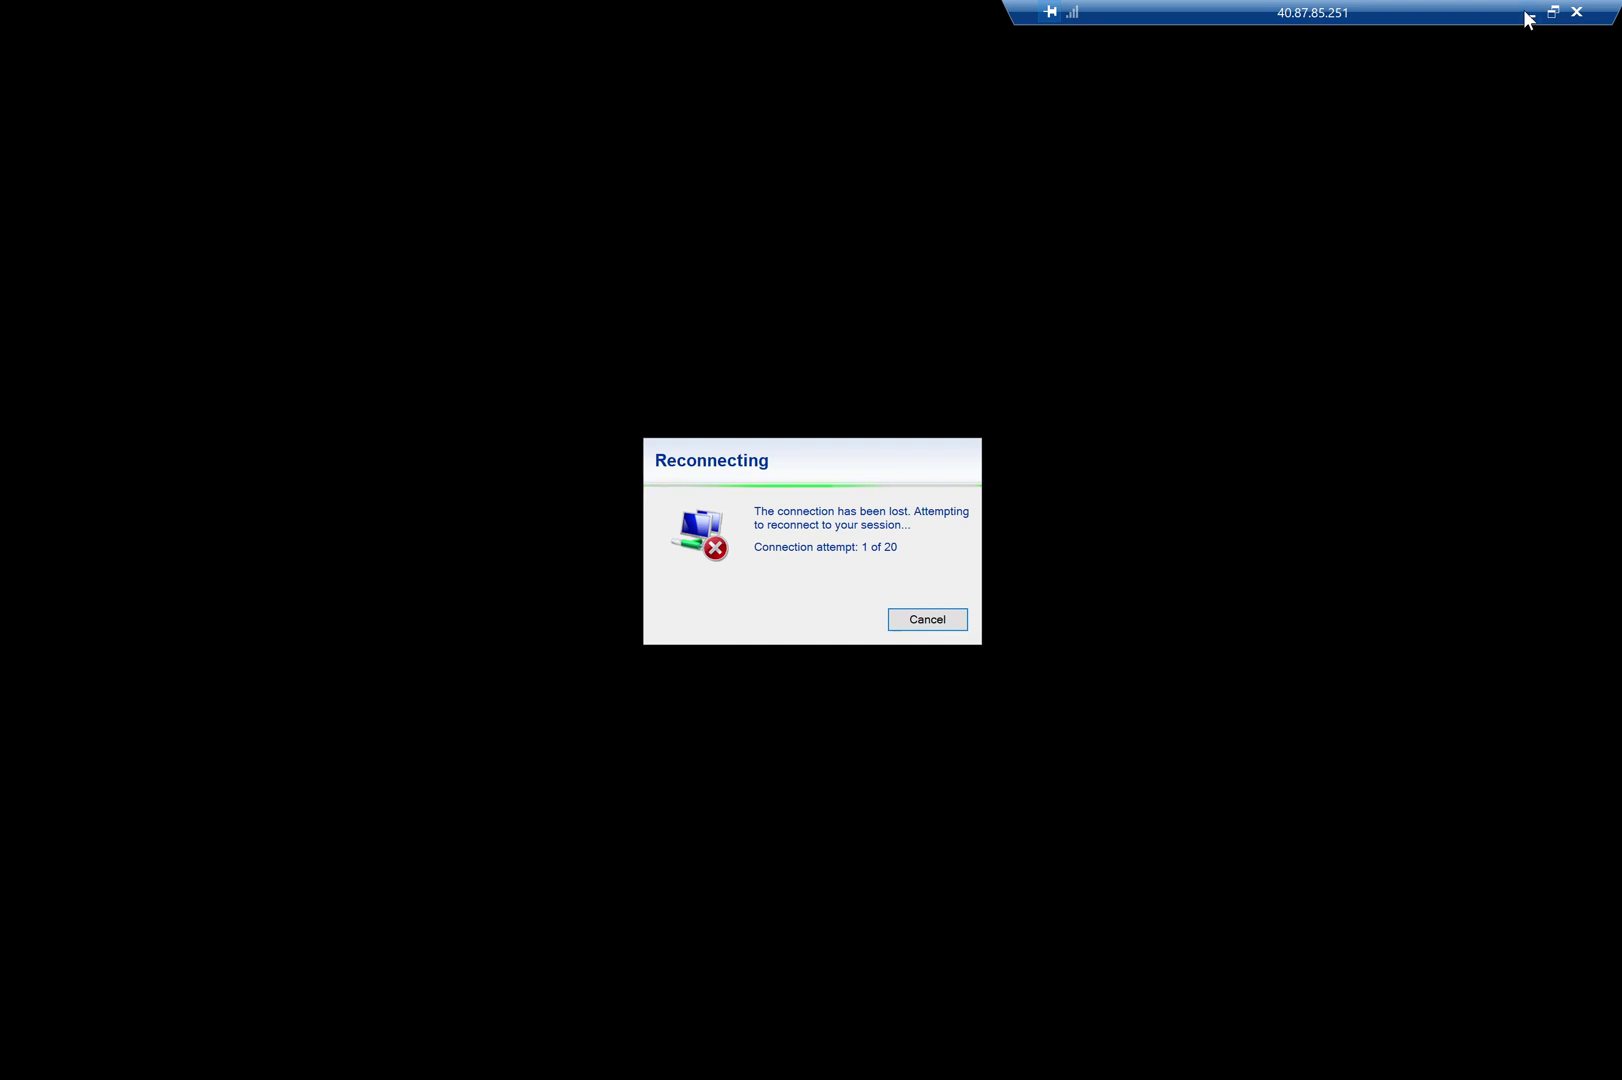
Step: Cancel the dropped remote session and reconnect to 40.87.85.251 with Remote Desktop Connection, entering the account password
left_click(940, 622)
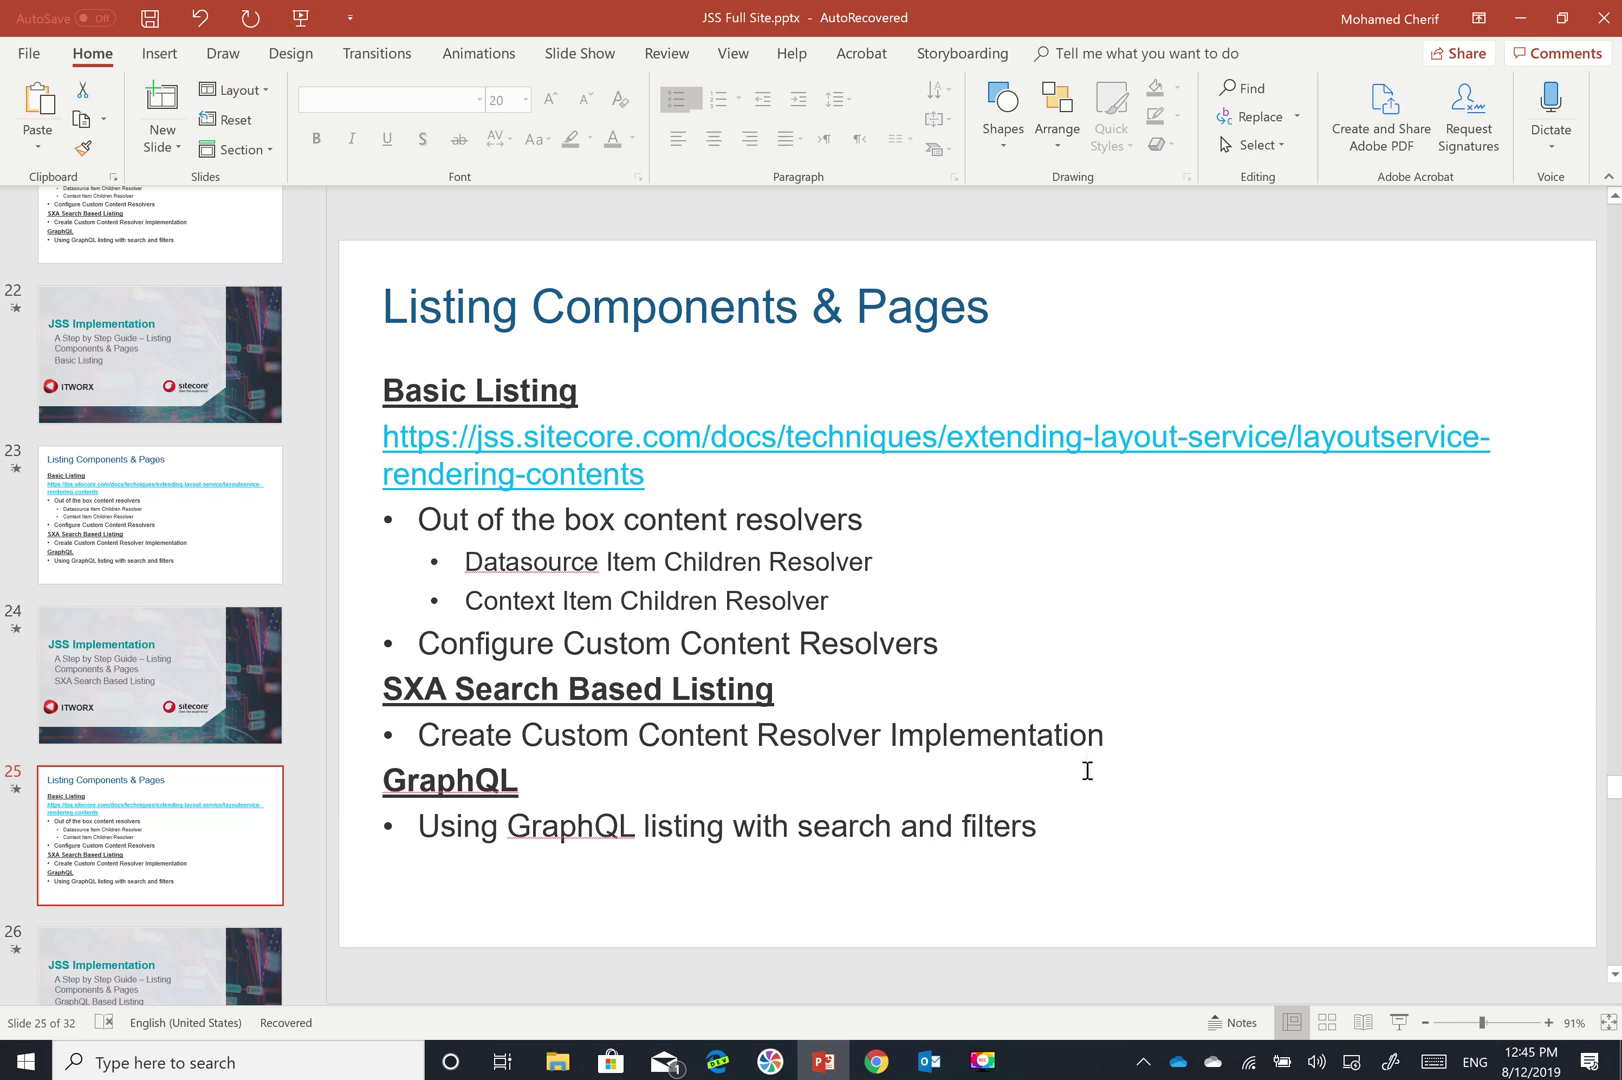
key("super+r")
key("Return")
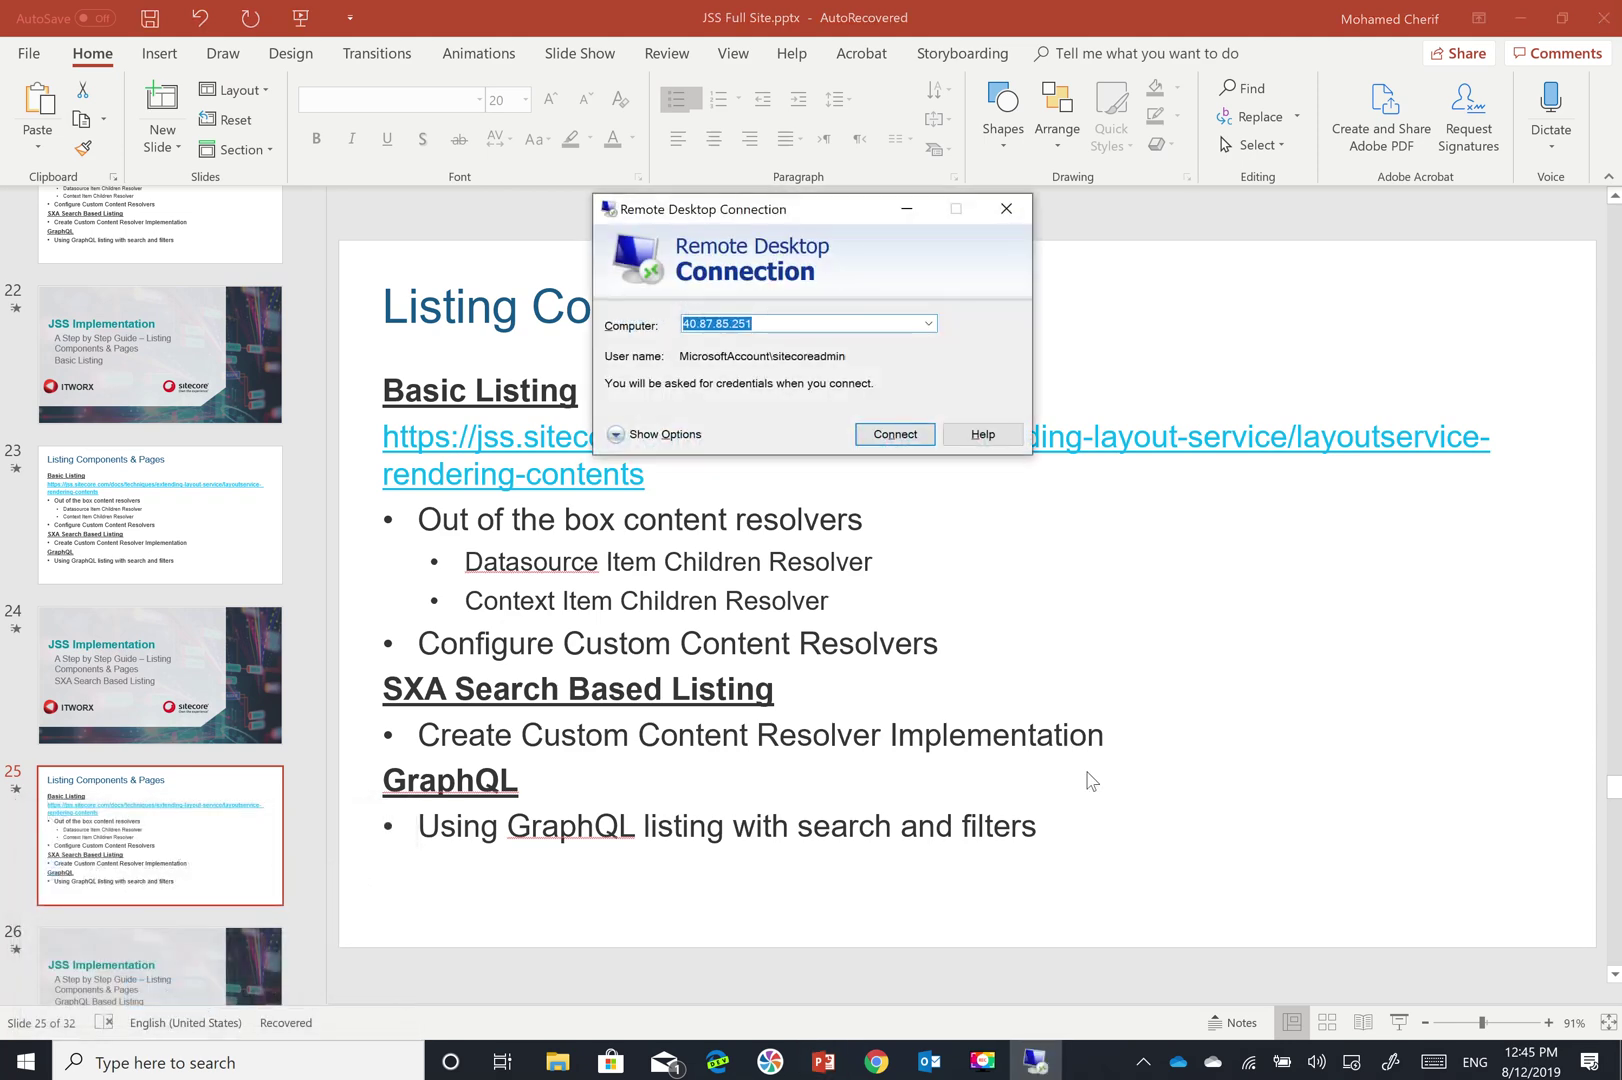
key("Return")
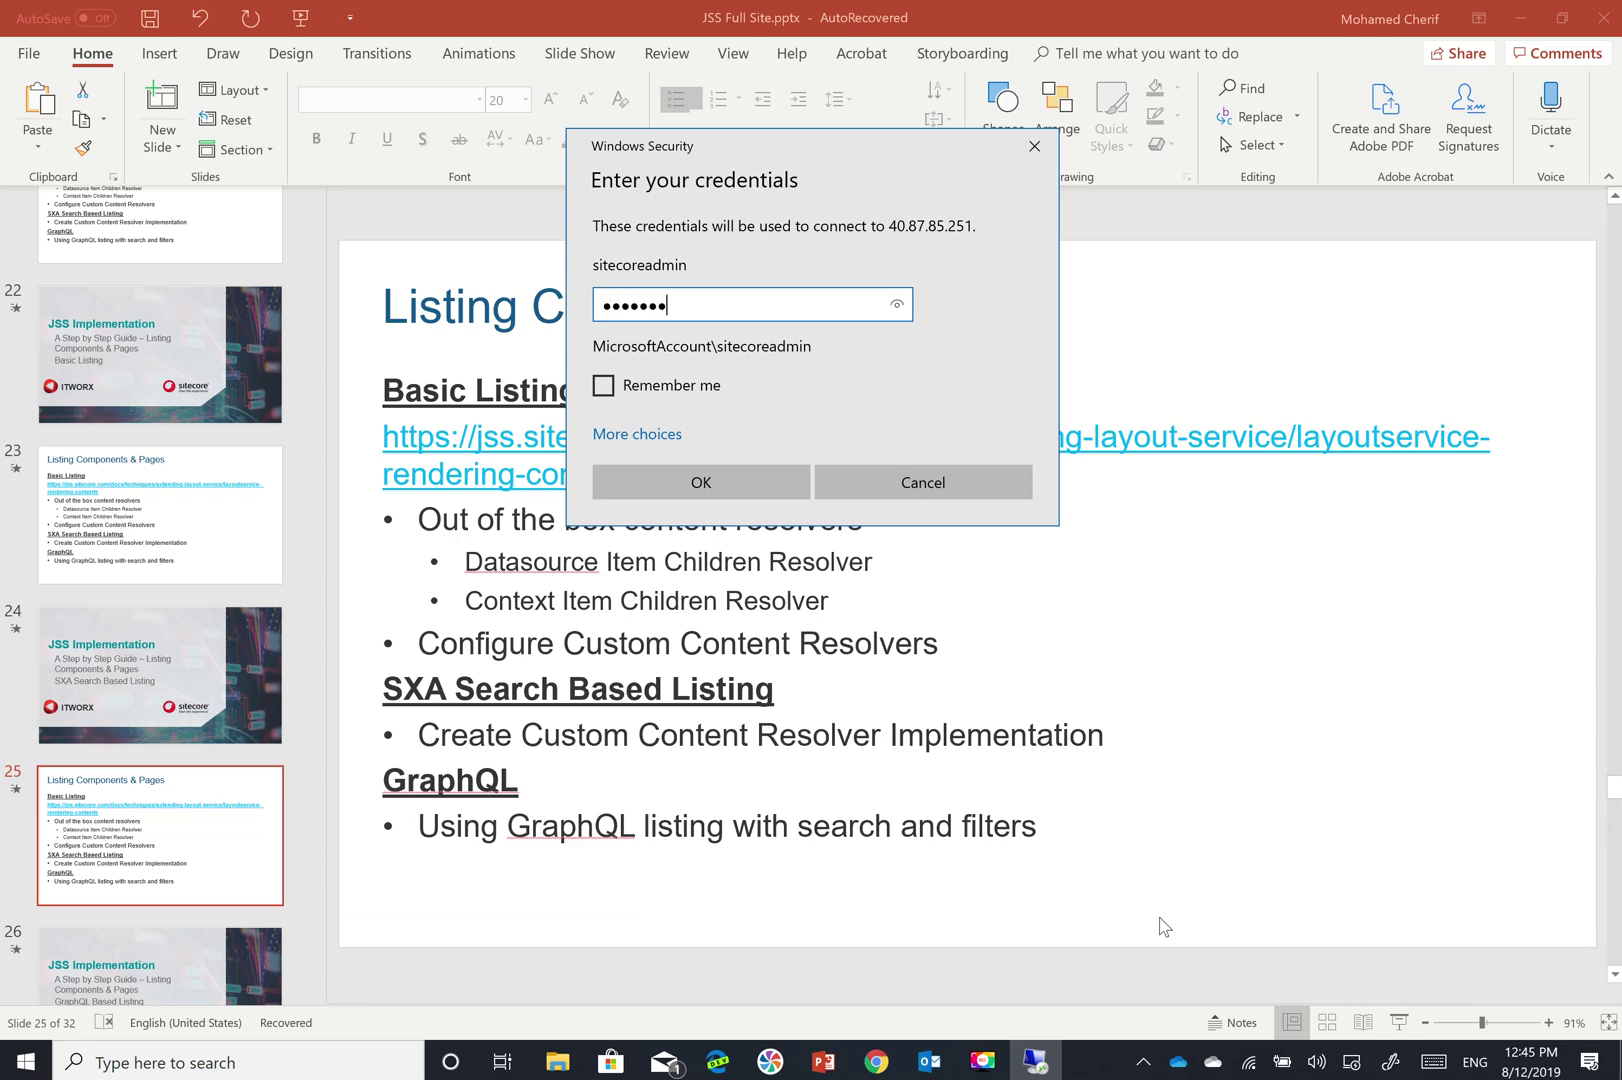
key("Return")
key("Left")
key("Return")
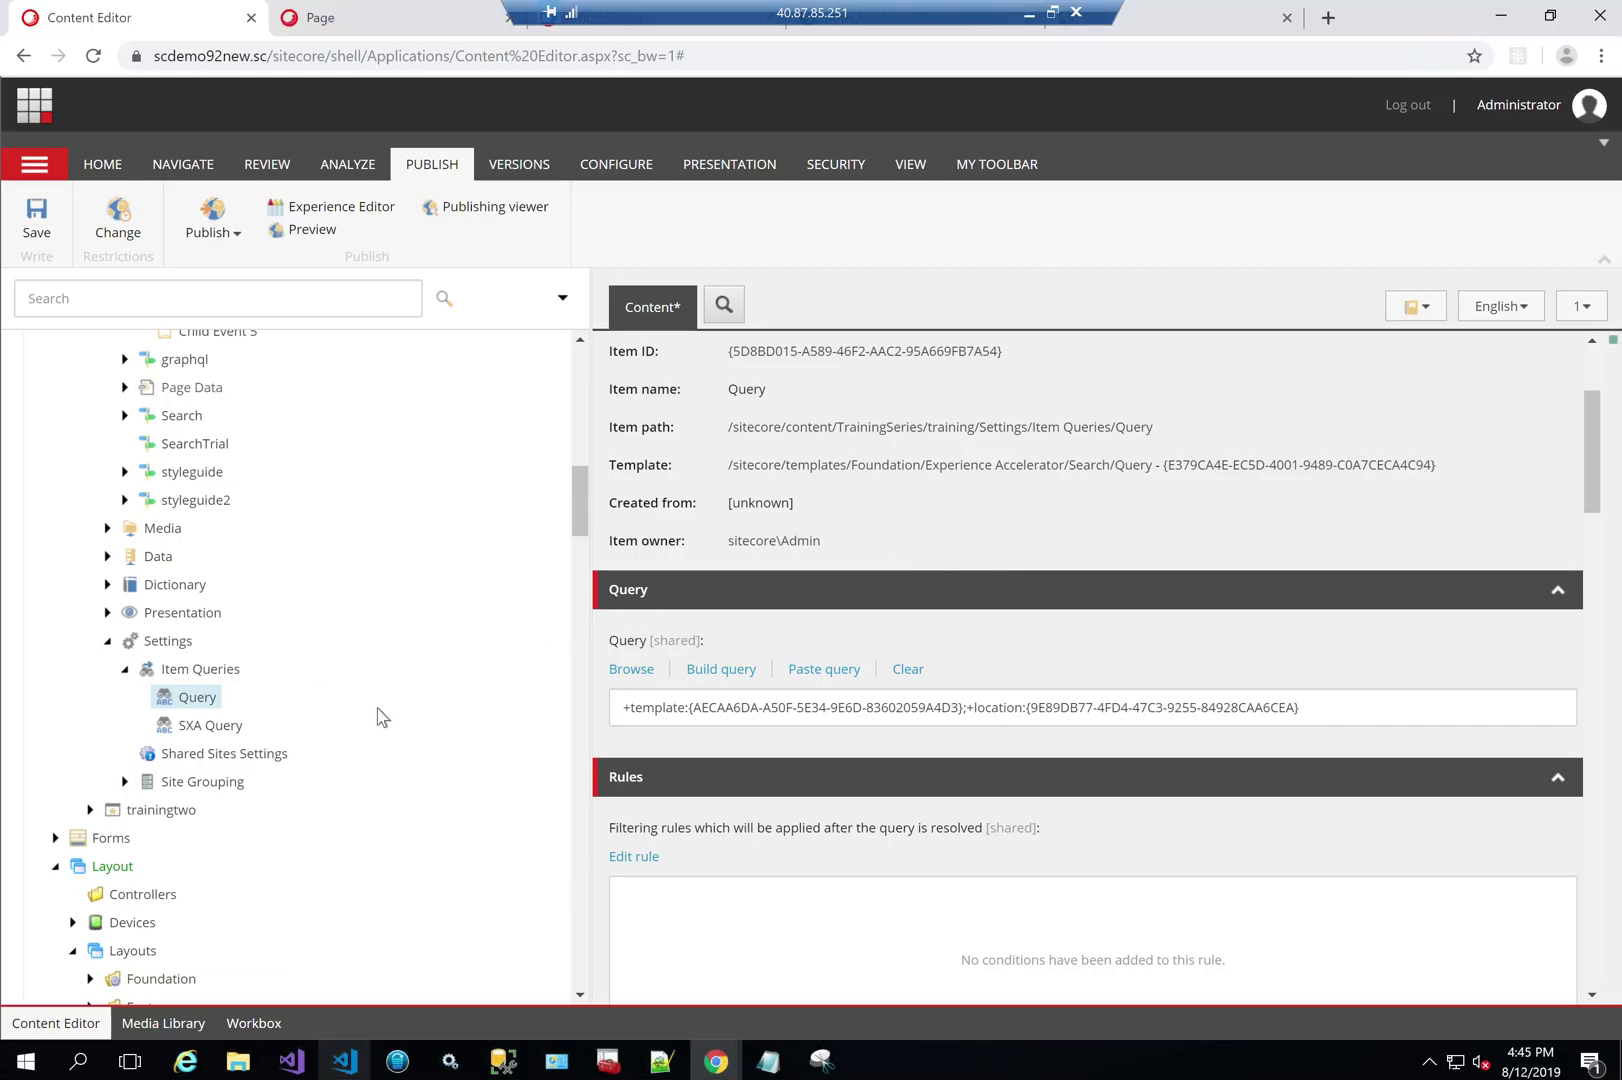
scroll(399, 742, "down", 1)
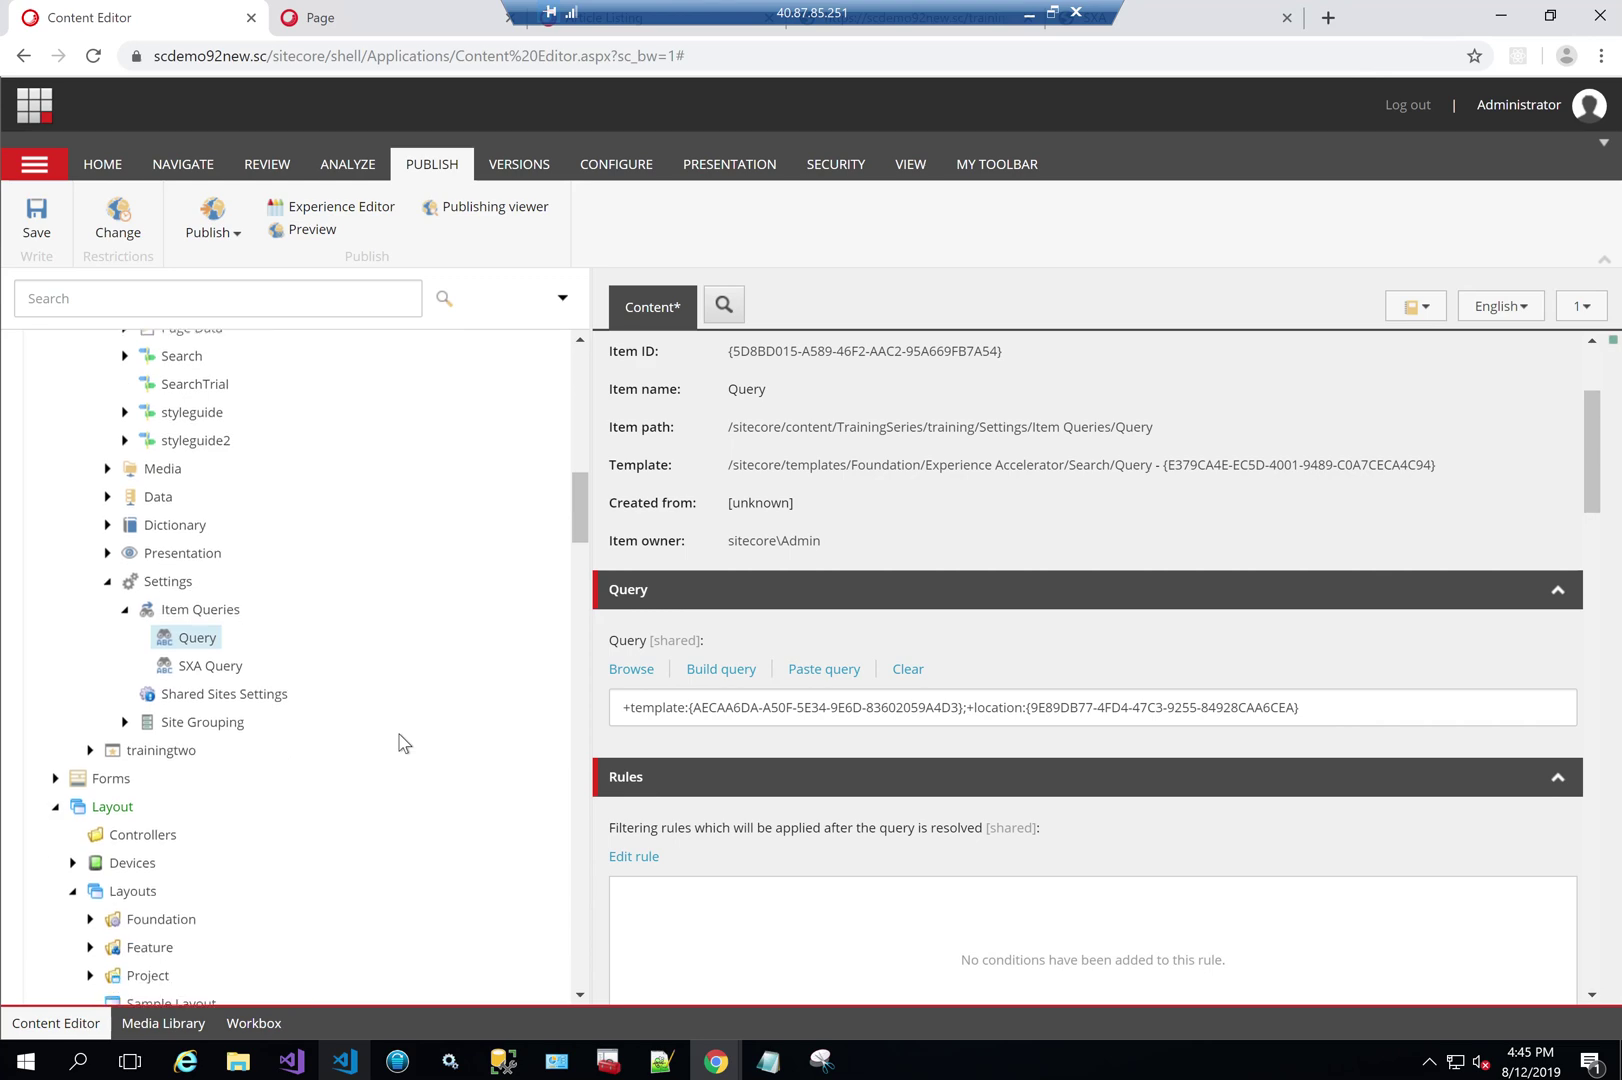
Step: Switch to Visual Studio and examine how ResolveContents in SearchRenderingContentsResolver.cs reads the SourceType rendering parameter
left_click(292, 1061)
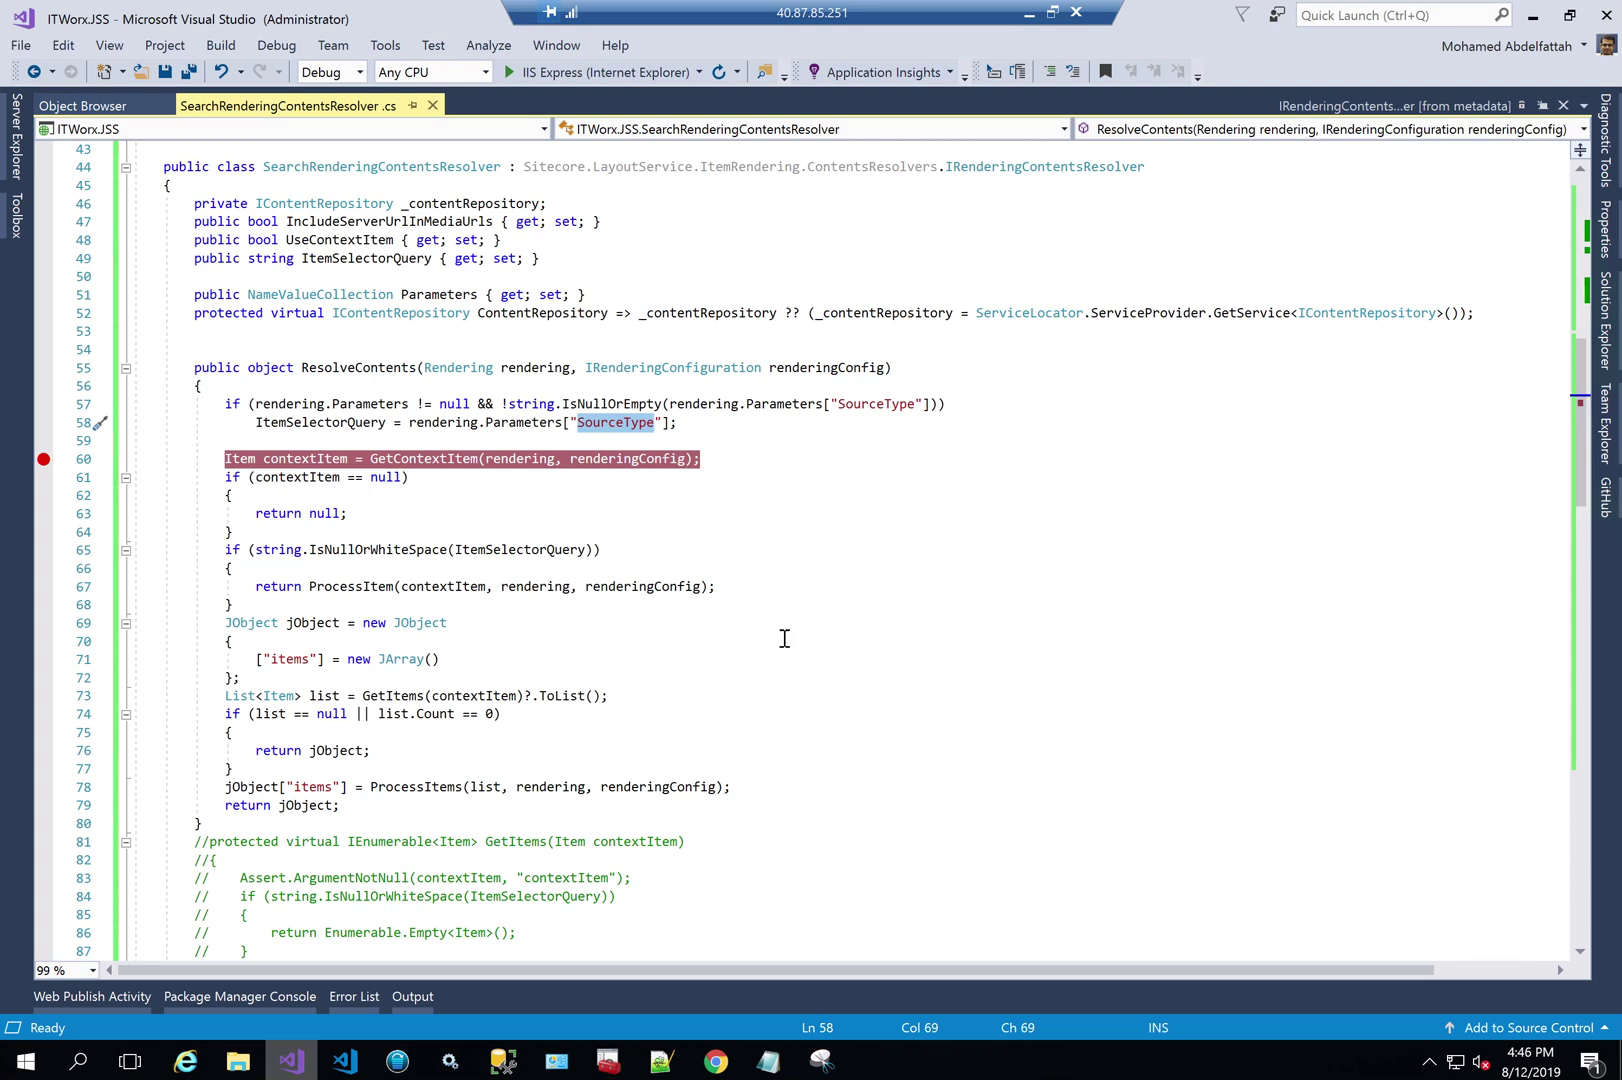
scroll(586, 671, "down", 4)
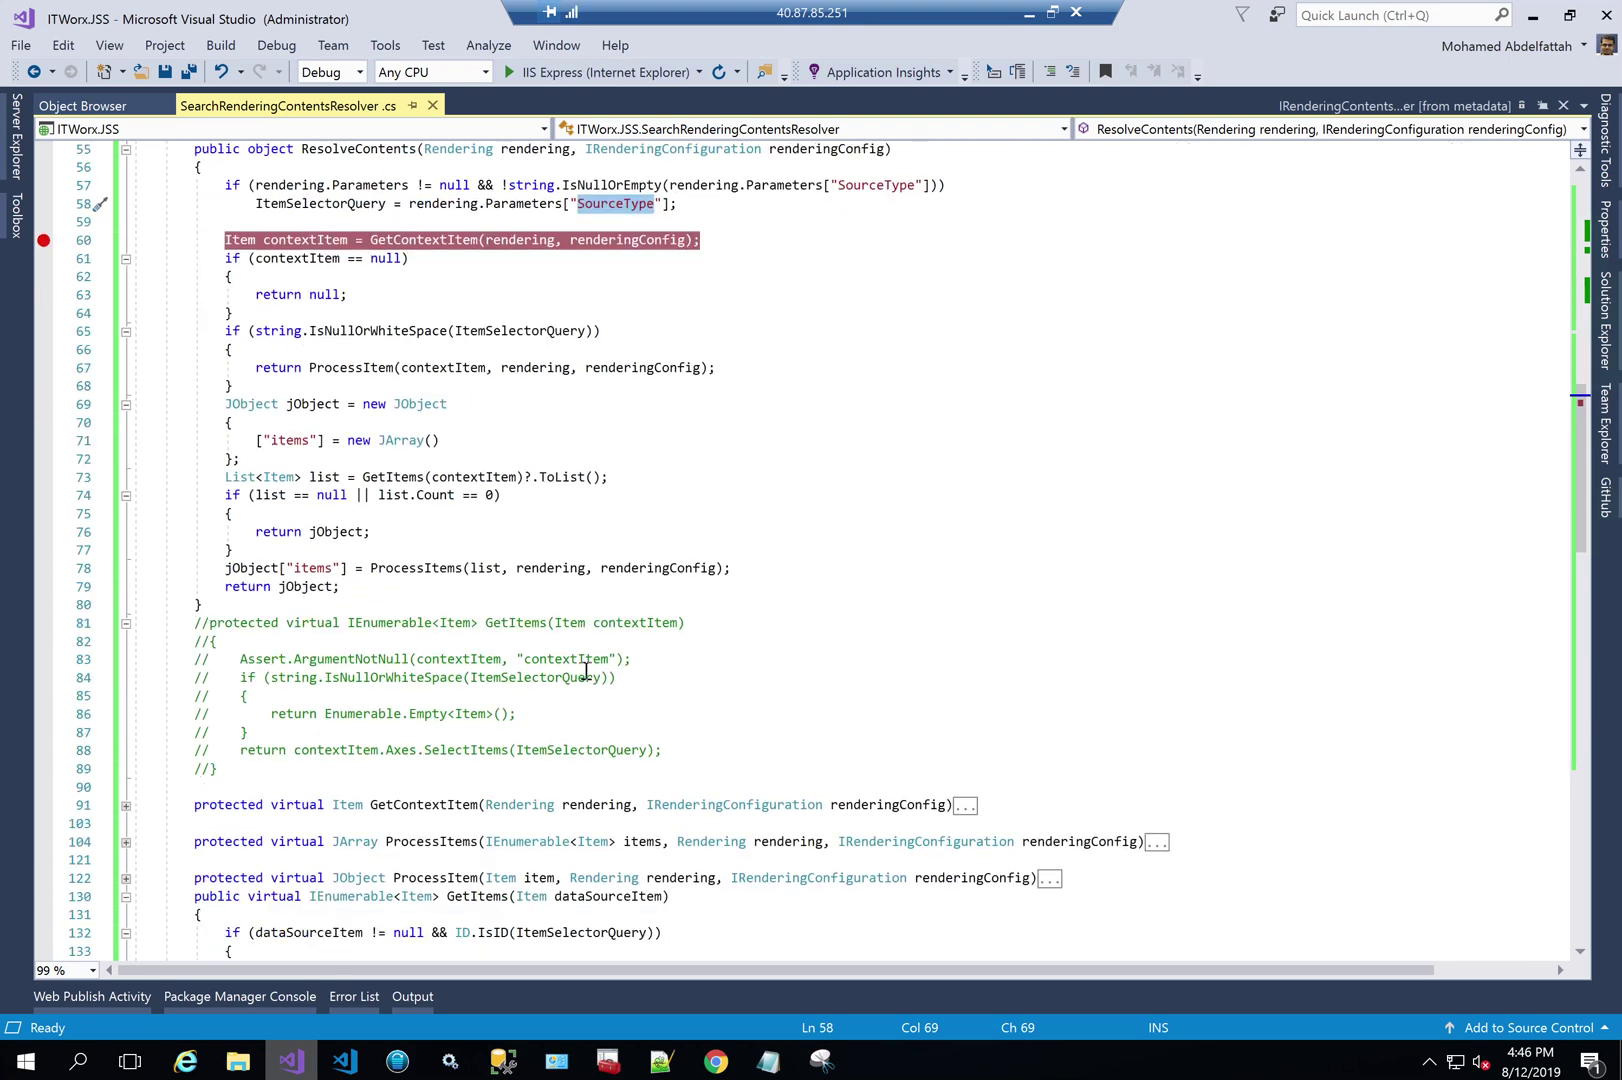
scroll(586, 671, "down", 6)
scroll(586, 671, "up", 10)
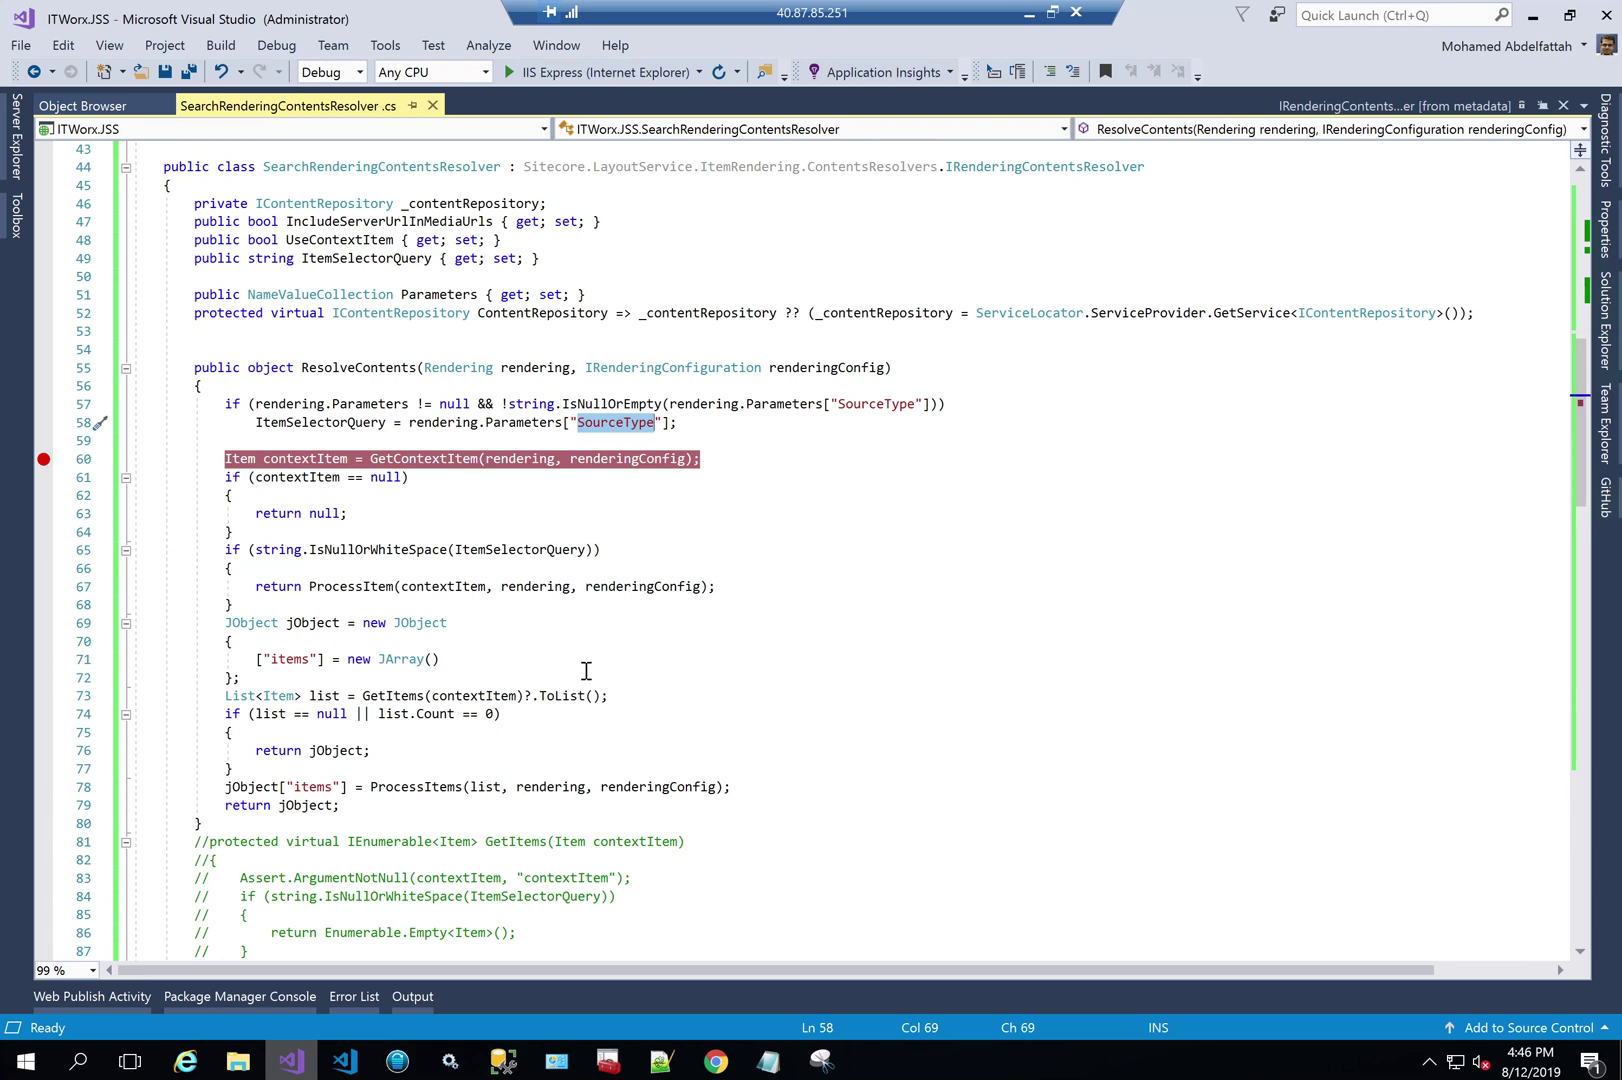
scroll(586, 671, "down", 4)
scroll(567, 590, "up", 4)
left_click_drag(224, 404, 774, 420)
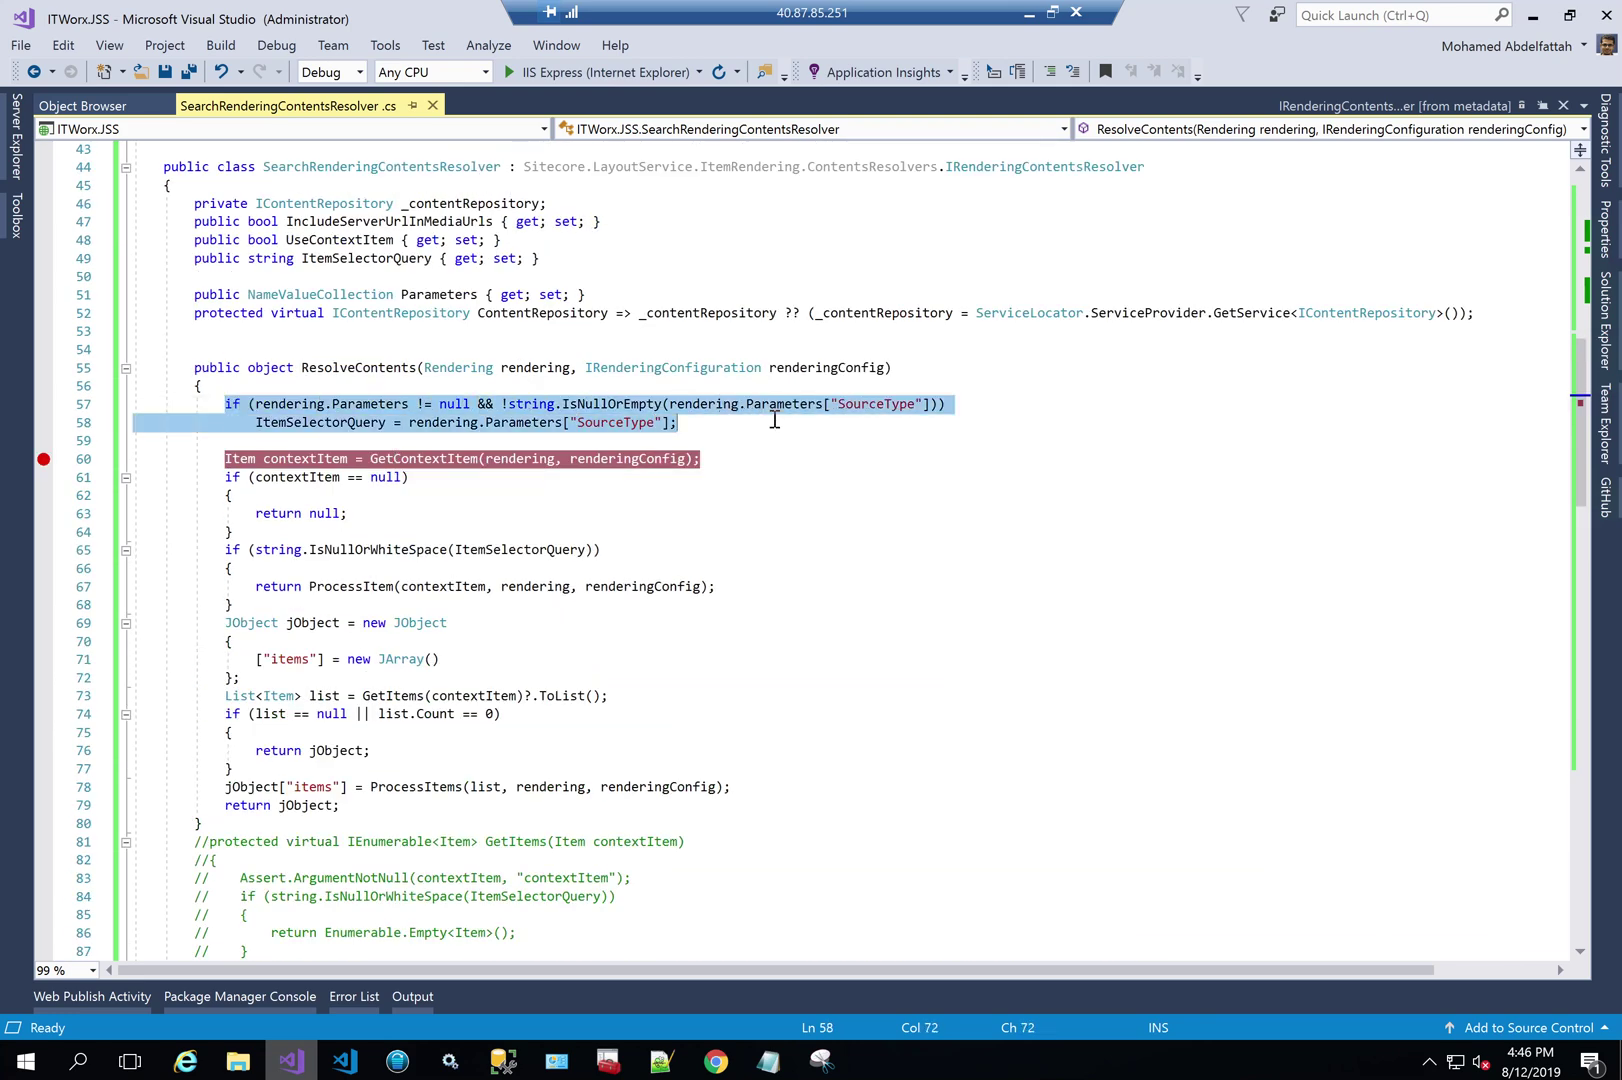
Step: Review the SearchRenderingContentsResolver class declaration, its IRenderingContentsResolver interface, and its properties from _contentRepository through ContentRepository and Parameters
scroll(402, 277, "up", 3)
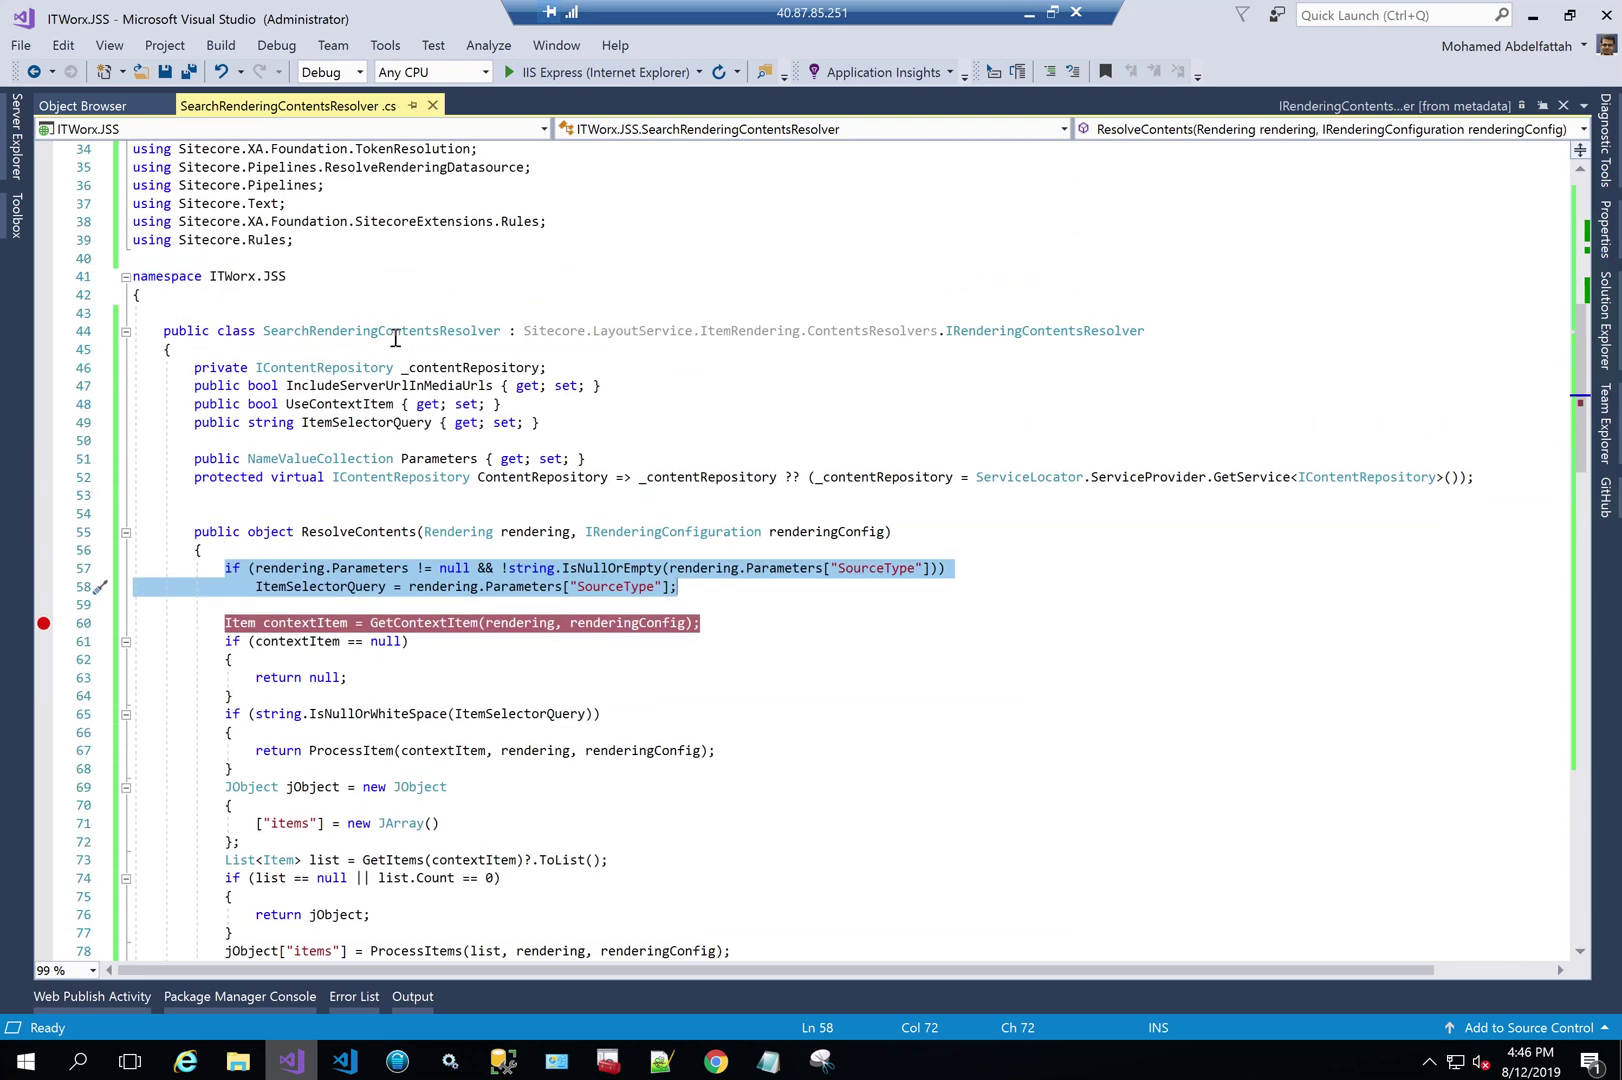
double_click(396, 338)
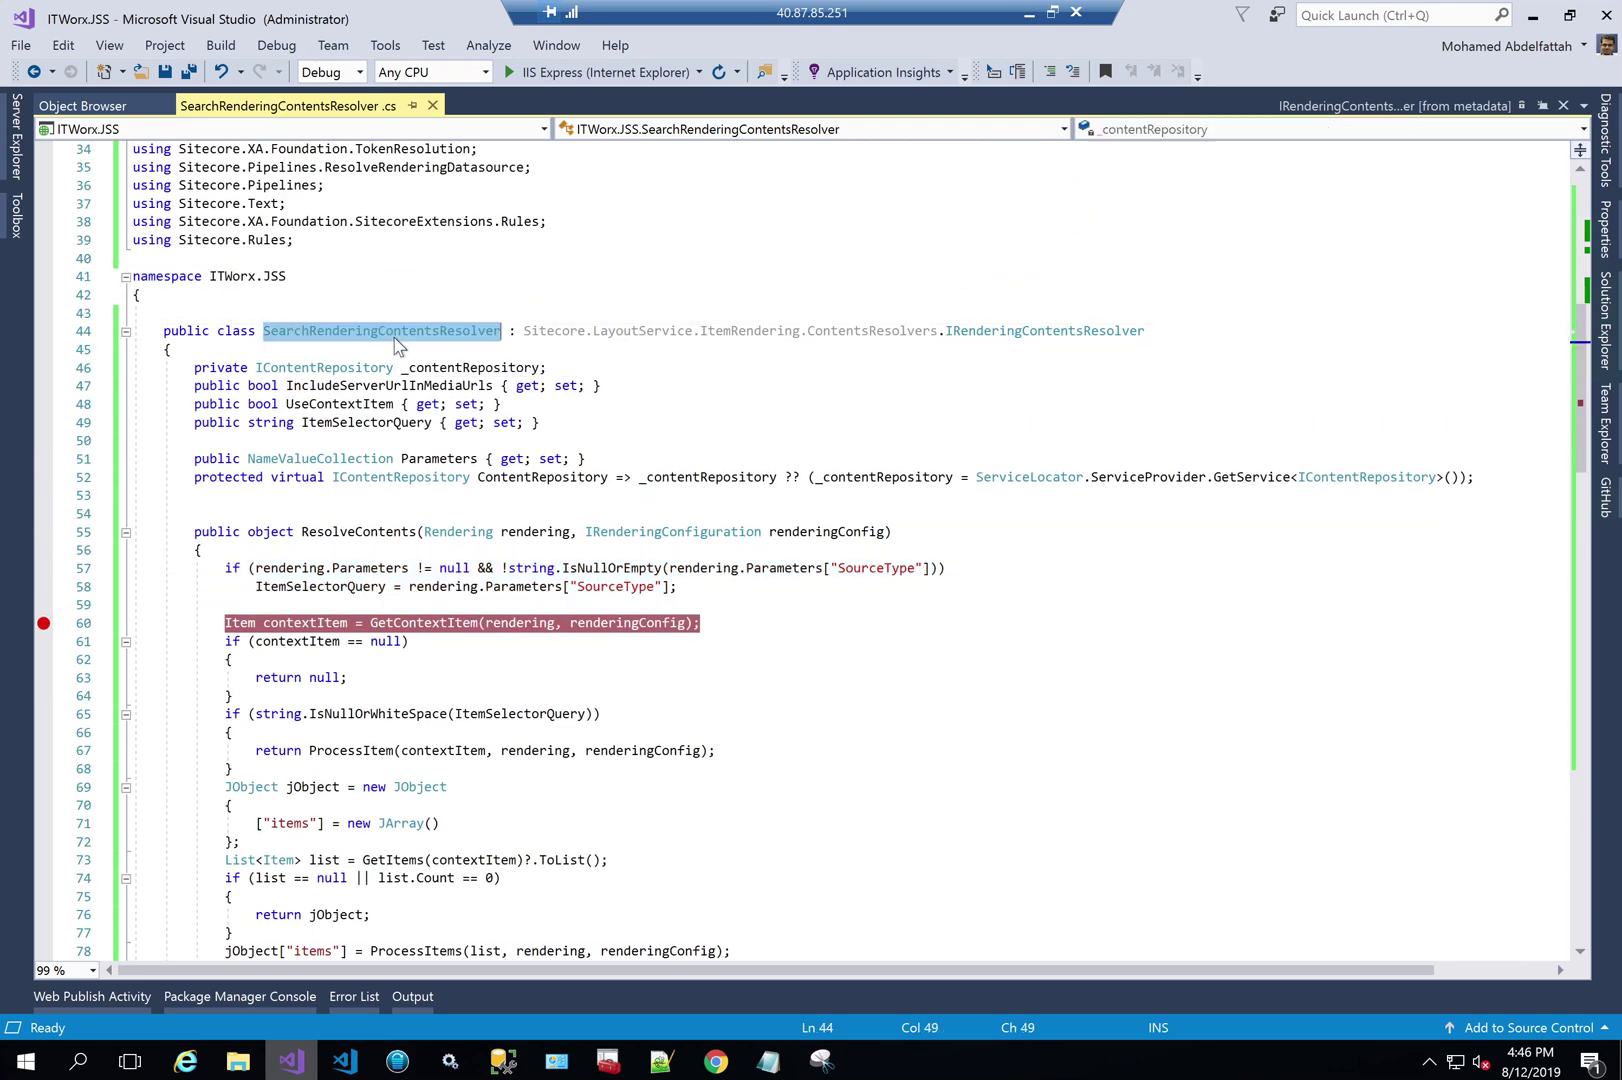
double_click(1015, 331)
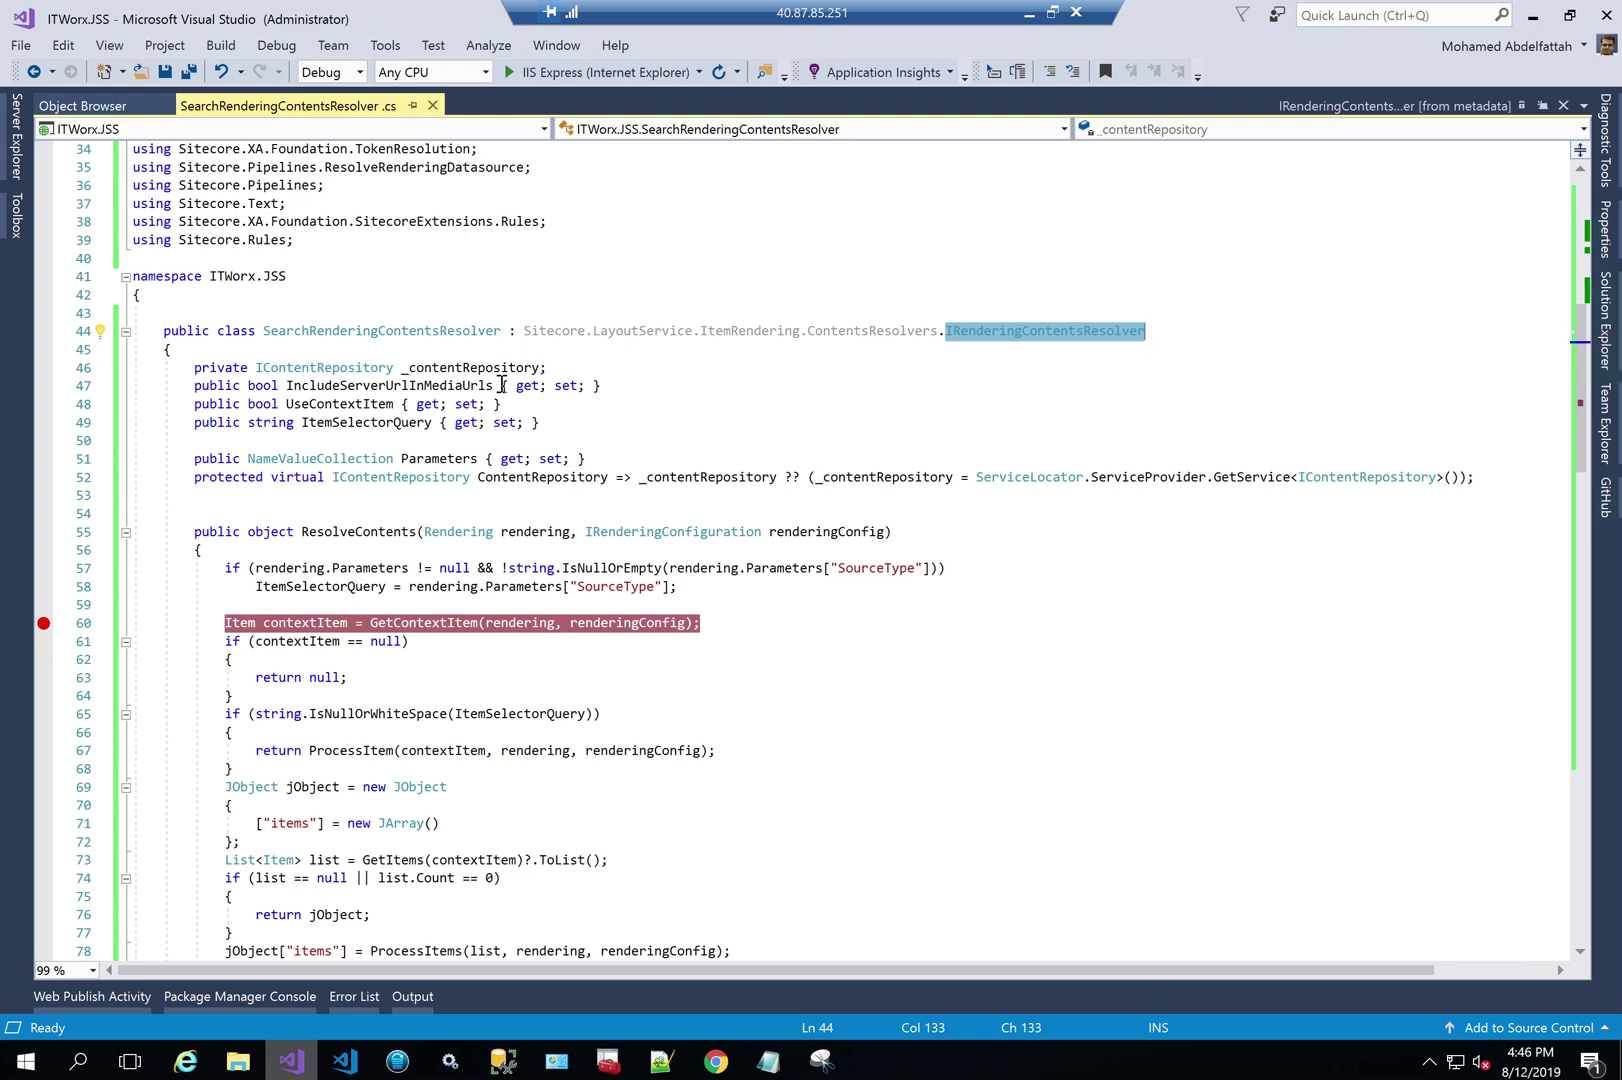
double_click(474, 369)
double_click(340, 386)
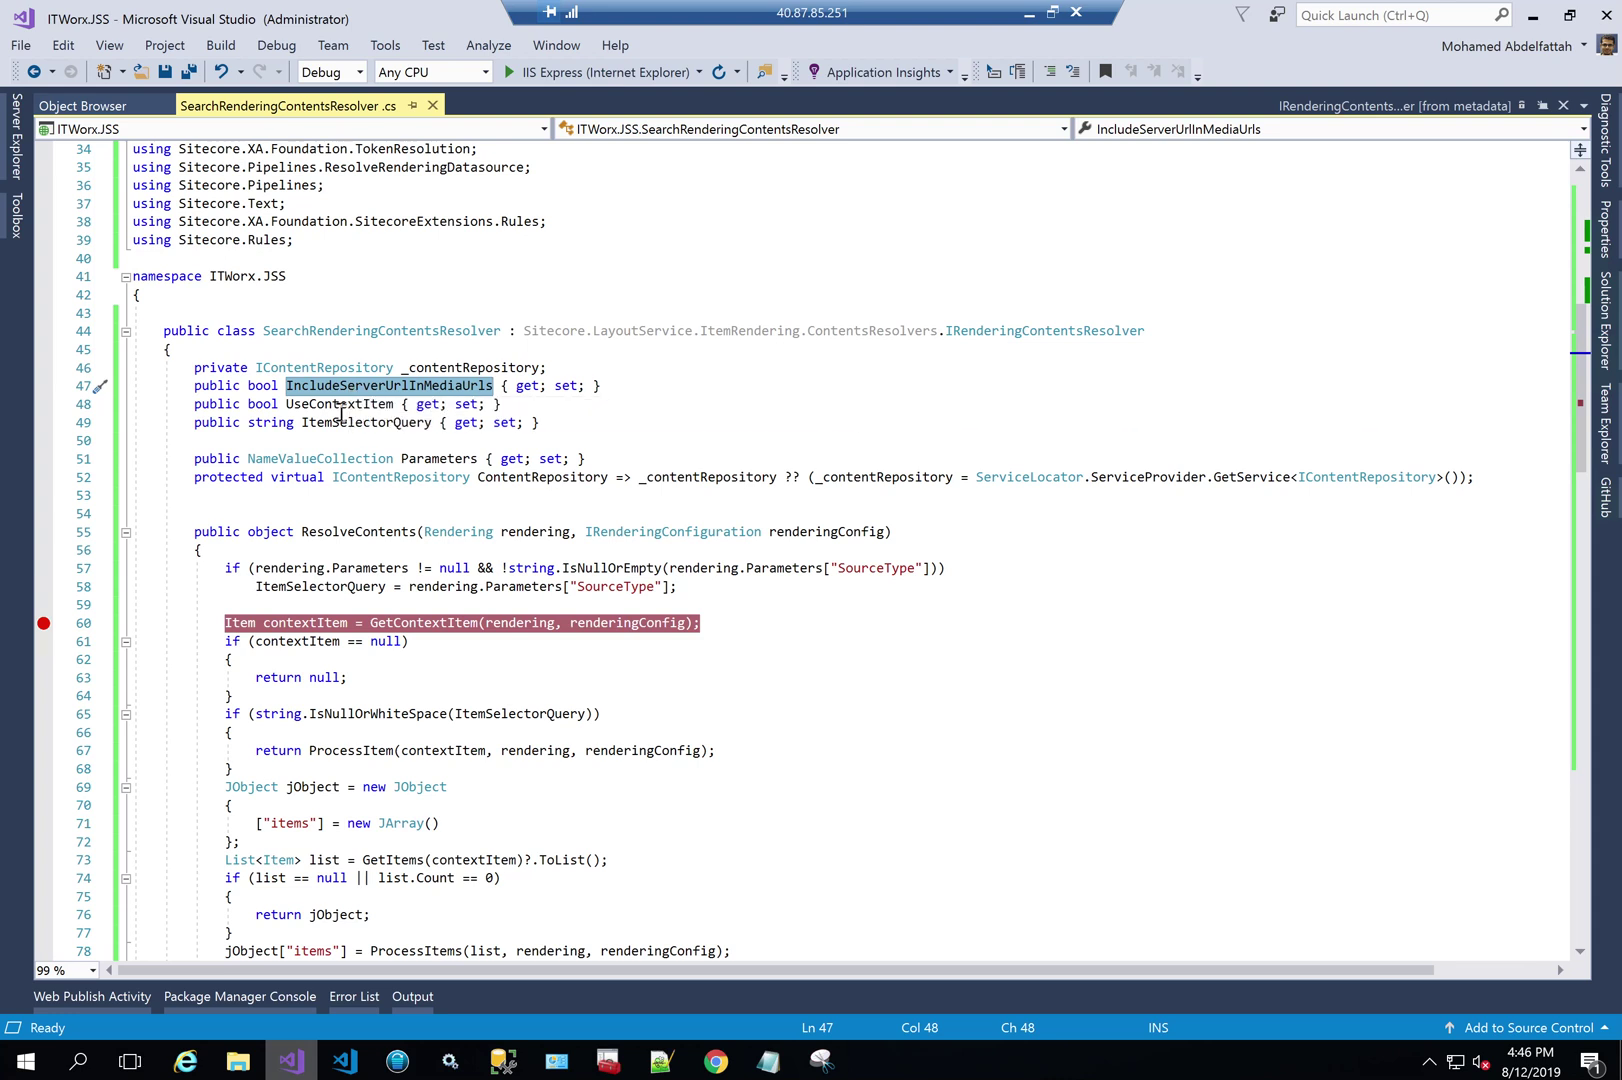
double_click(348, 406)
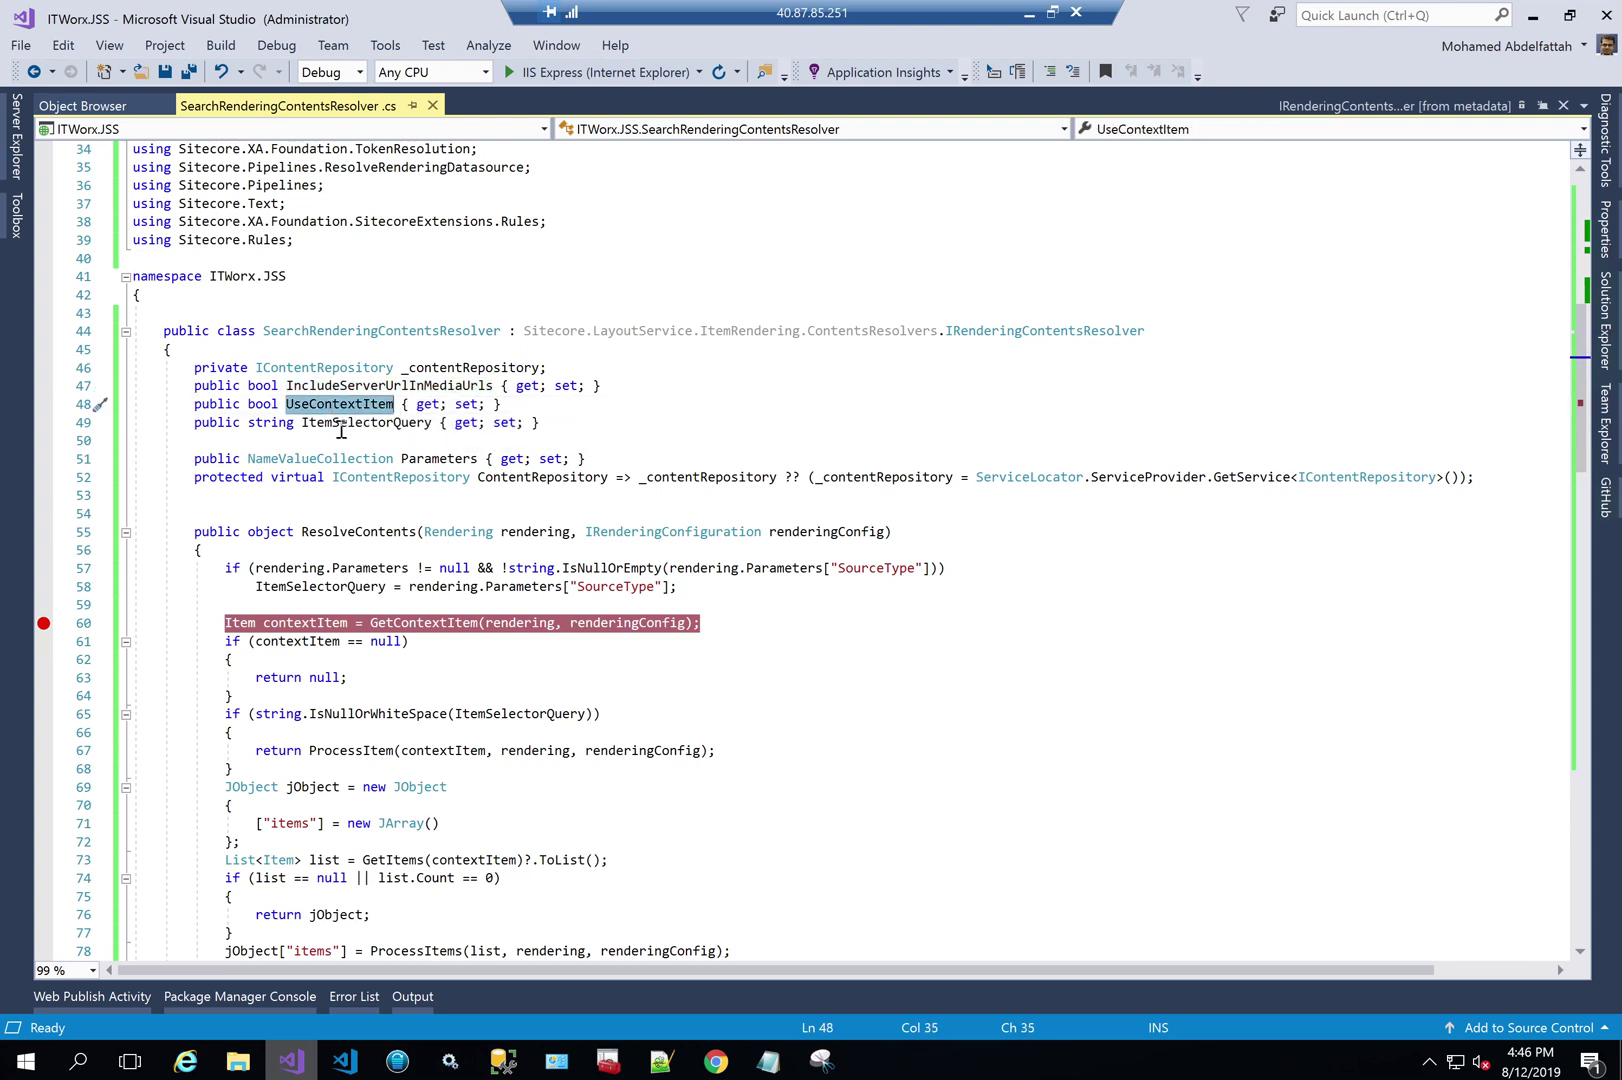
double_click(344, 424)
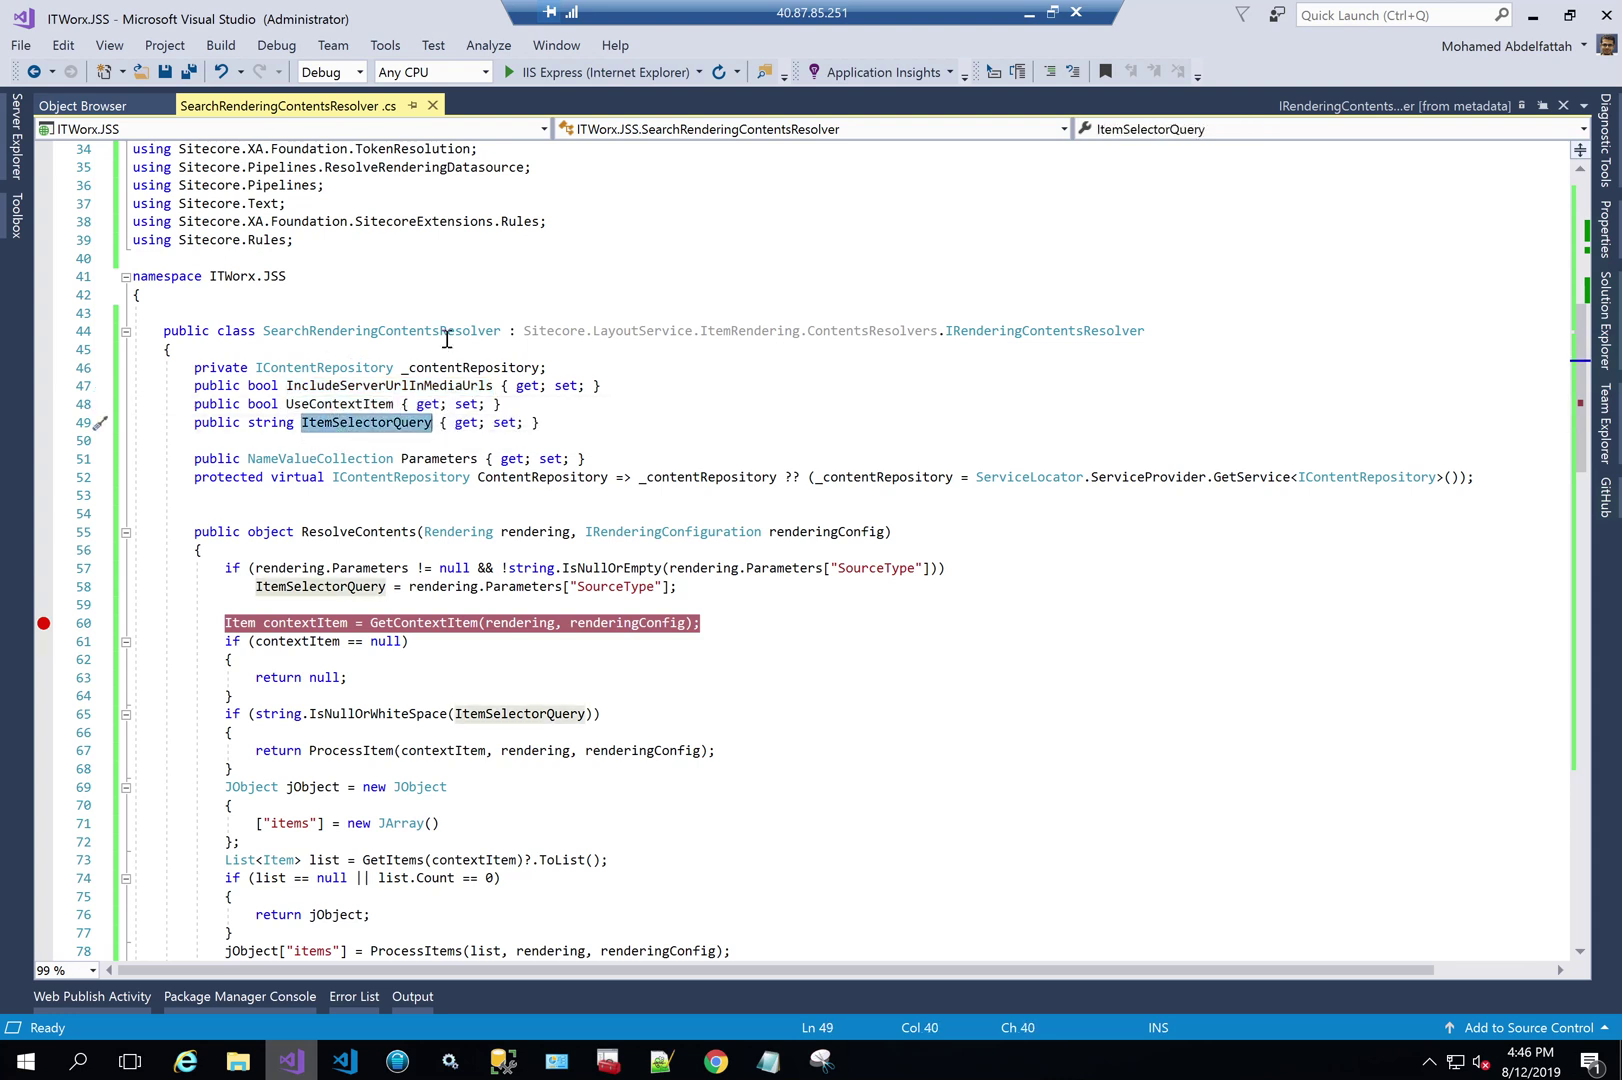
double_click(338, 477)
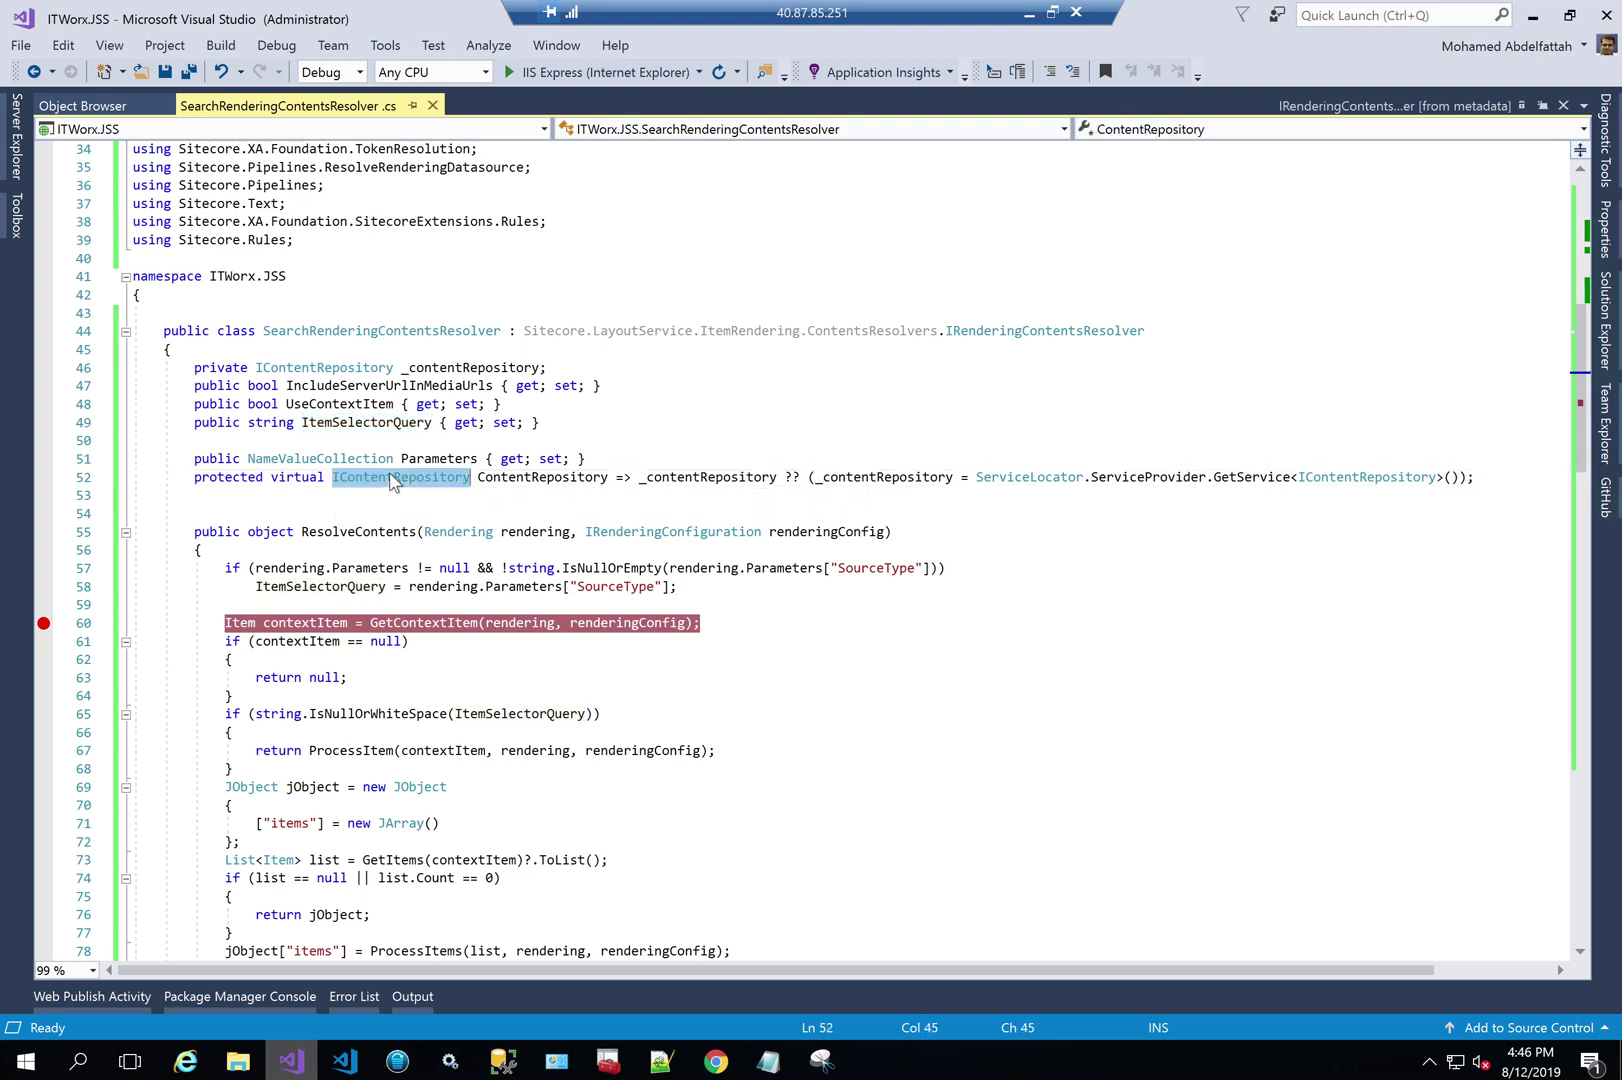
double_click(527, 479)
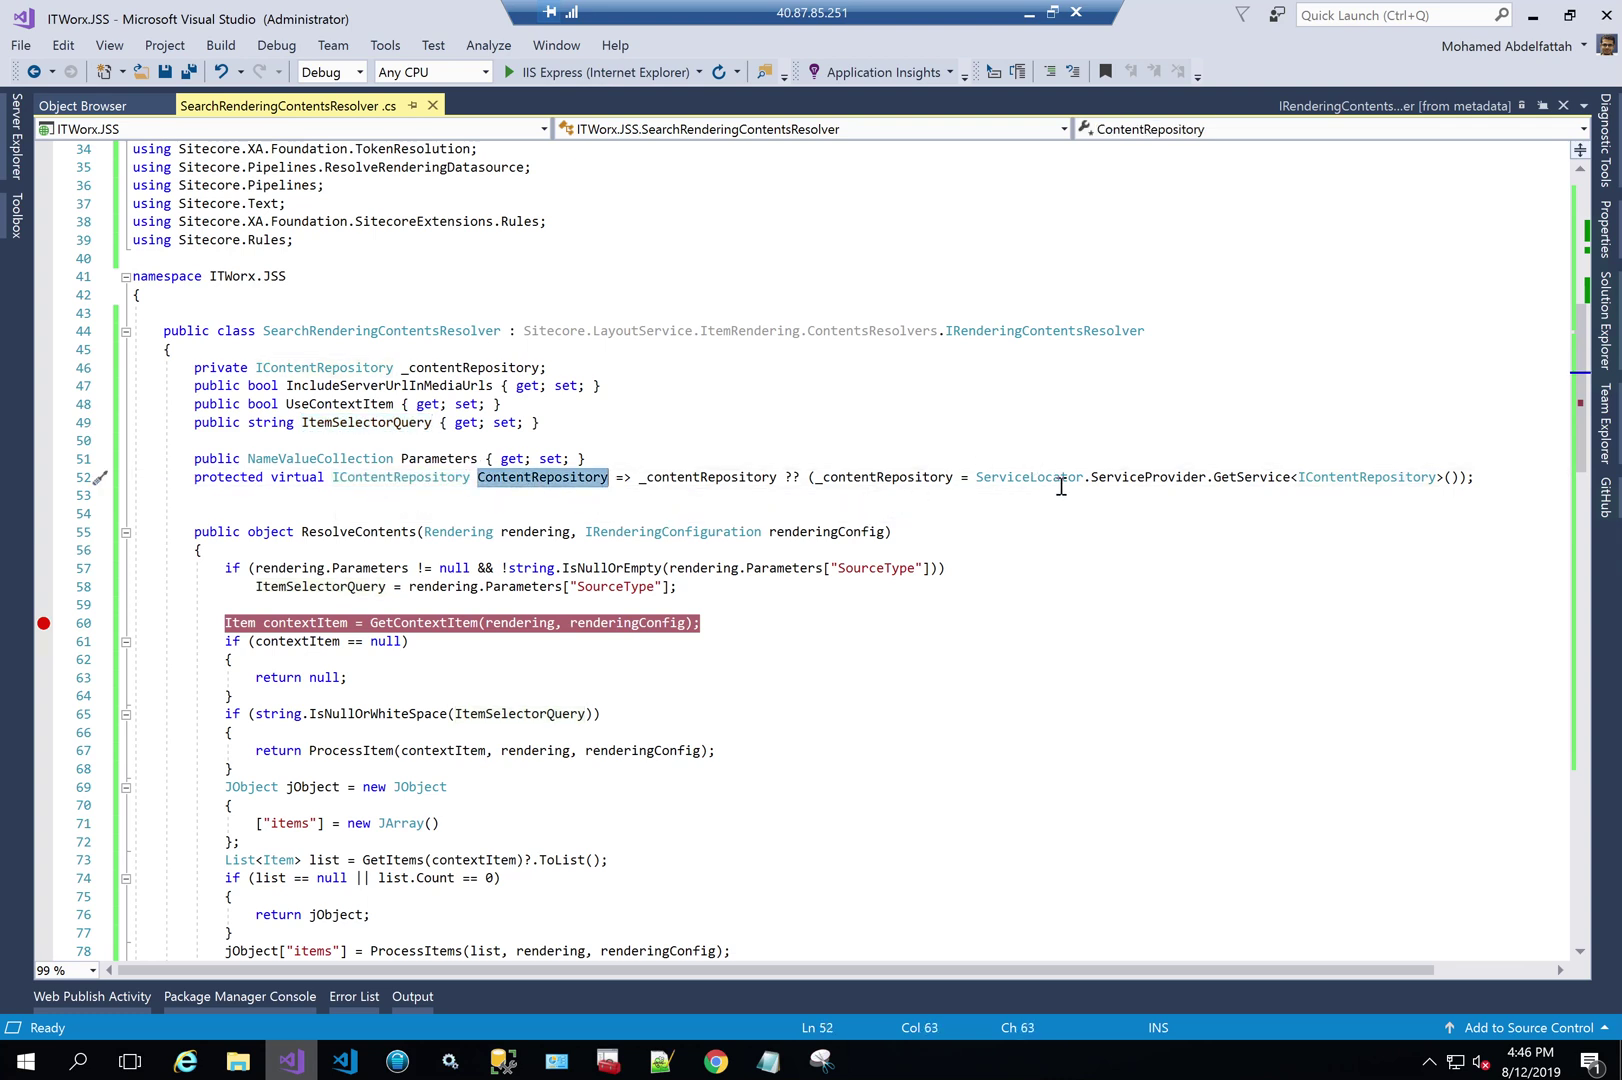
left_click_drag(1039, 477, 1260, 477)
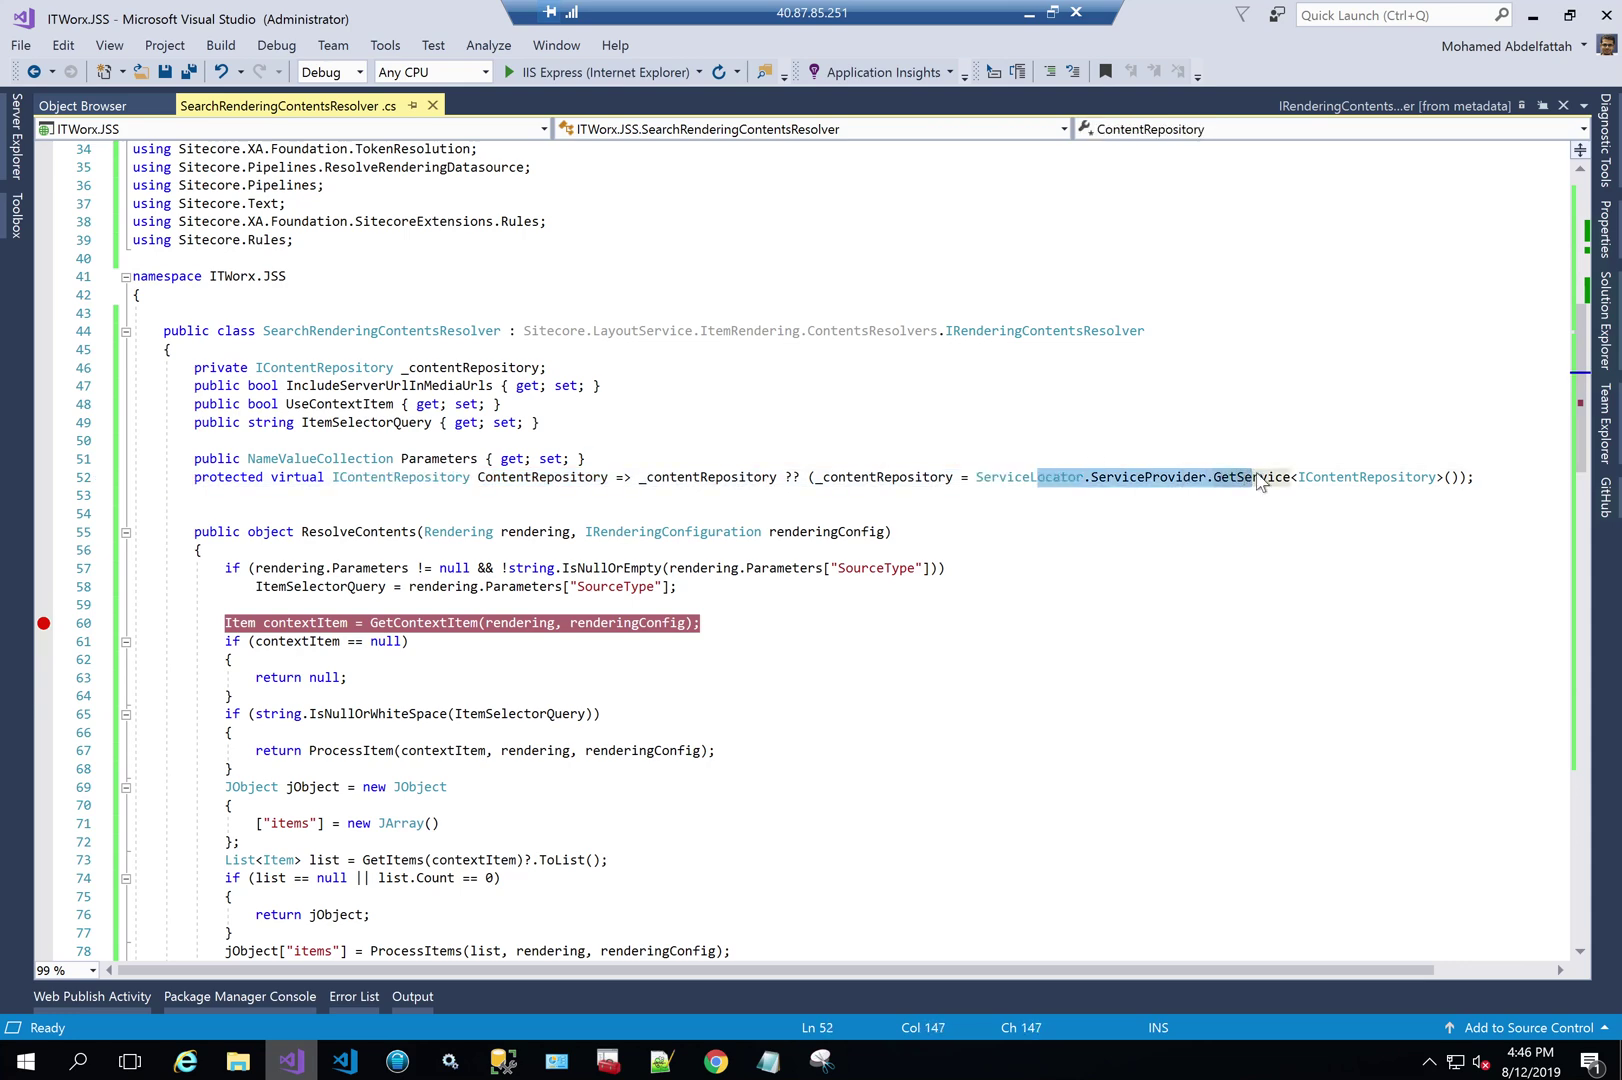
double_click(378, 459)
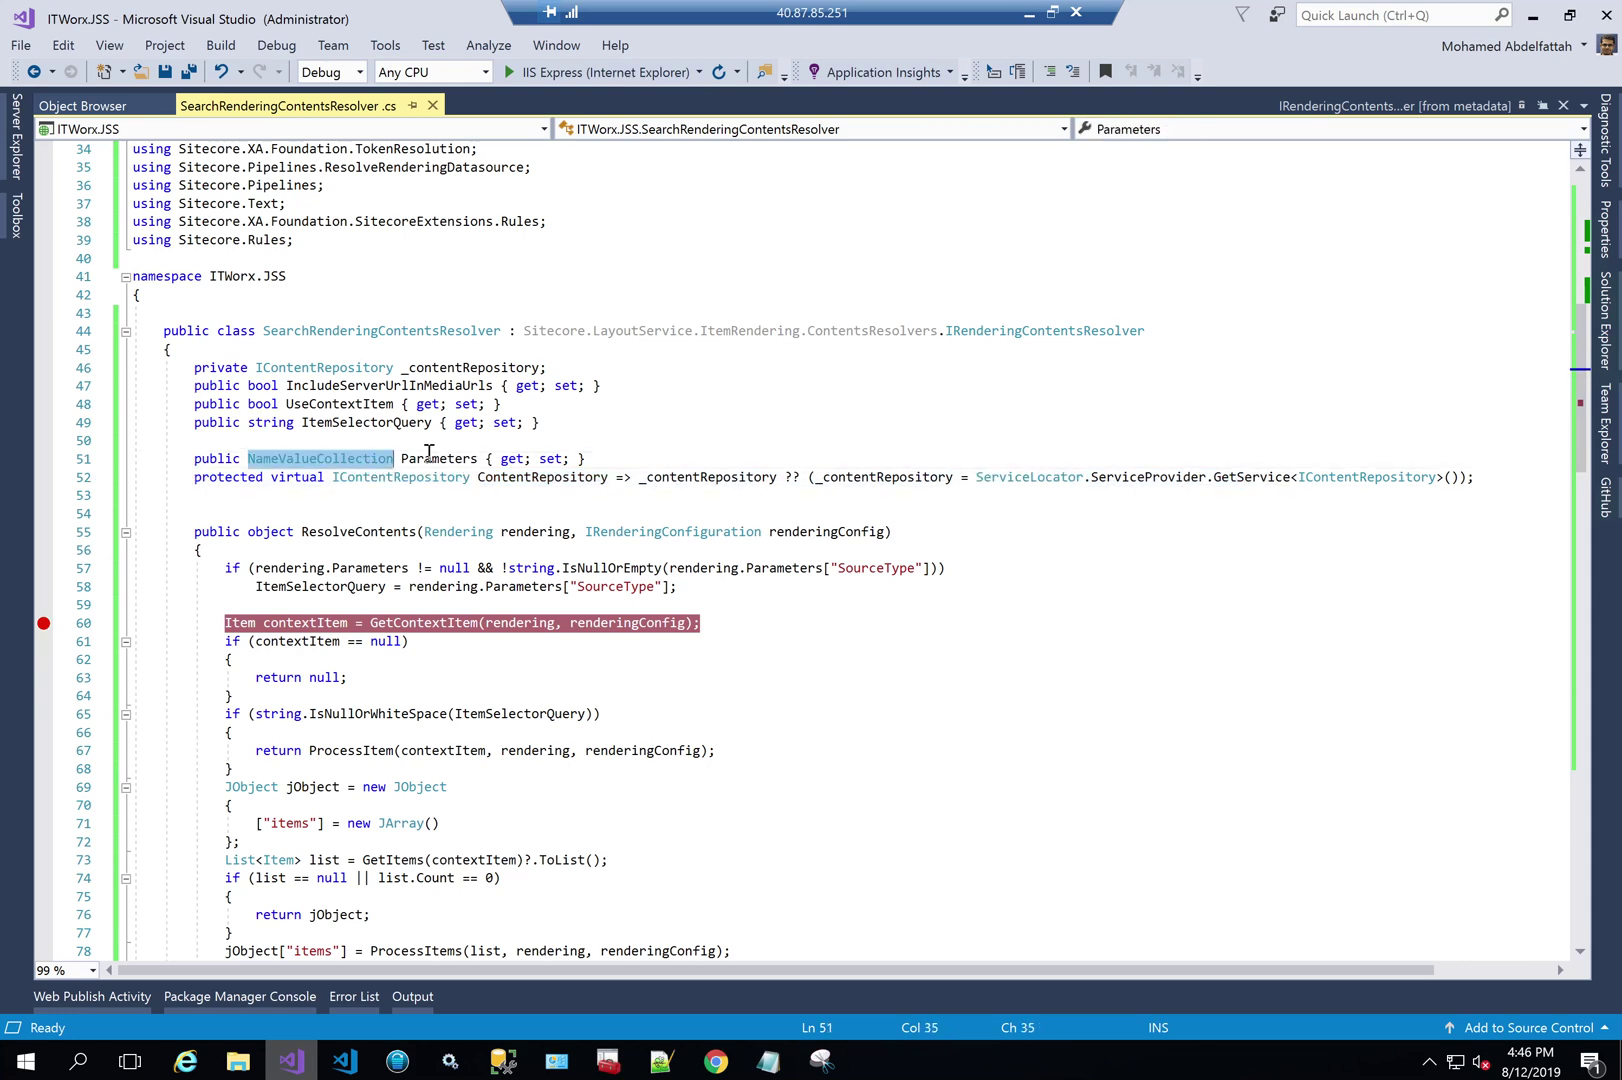
left_click(441, 459)
double_click(441, 459)
Step: Examine the rendering.Parameters null check in ResolveContents and the assignment of the SourceType parameter to ItemSelectorQuery
scroll(573, 641, "down", 1)
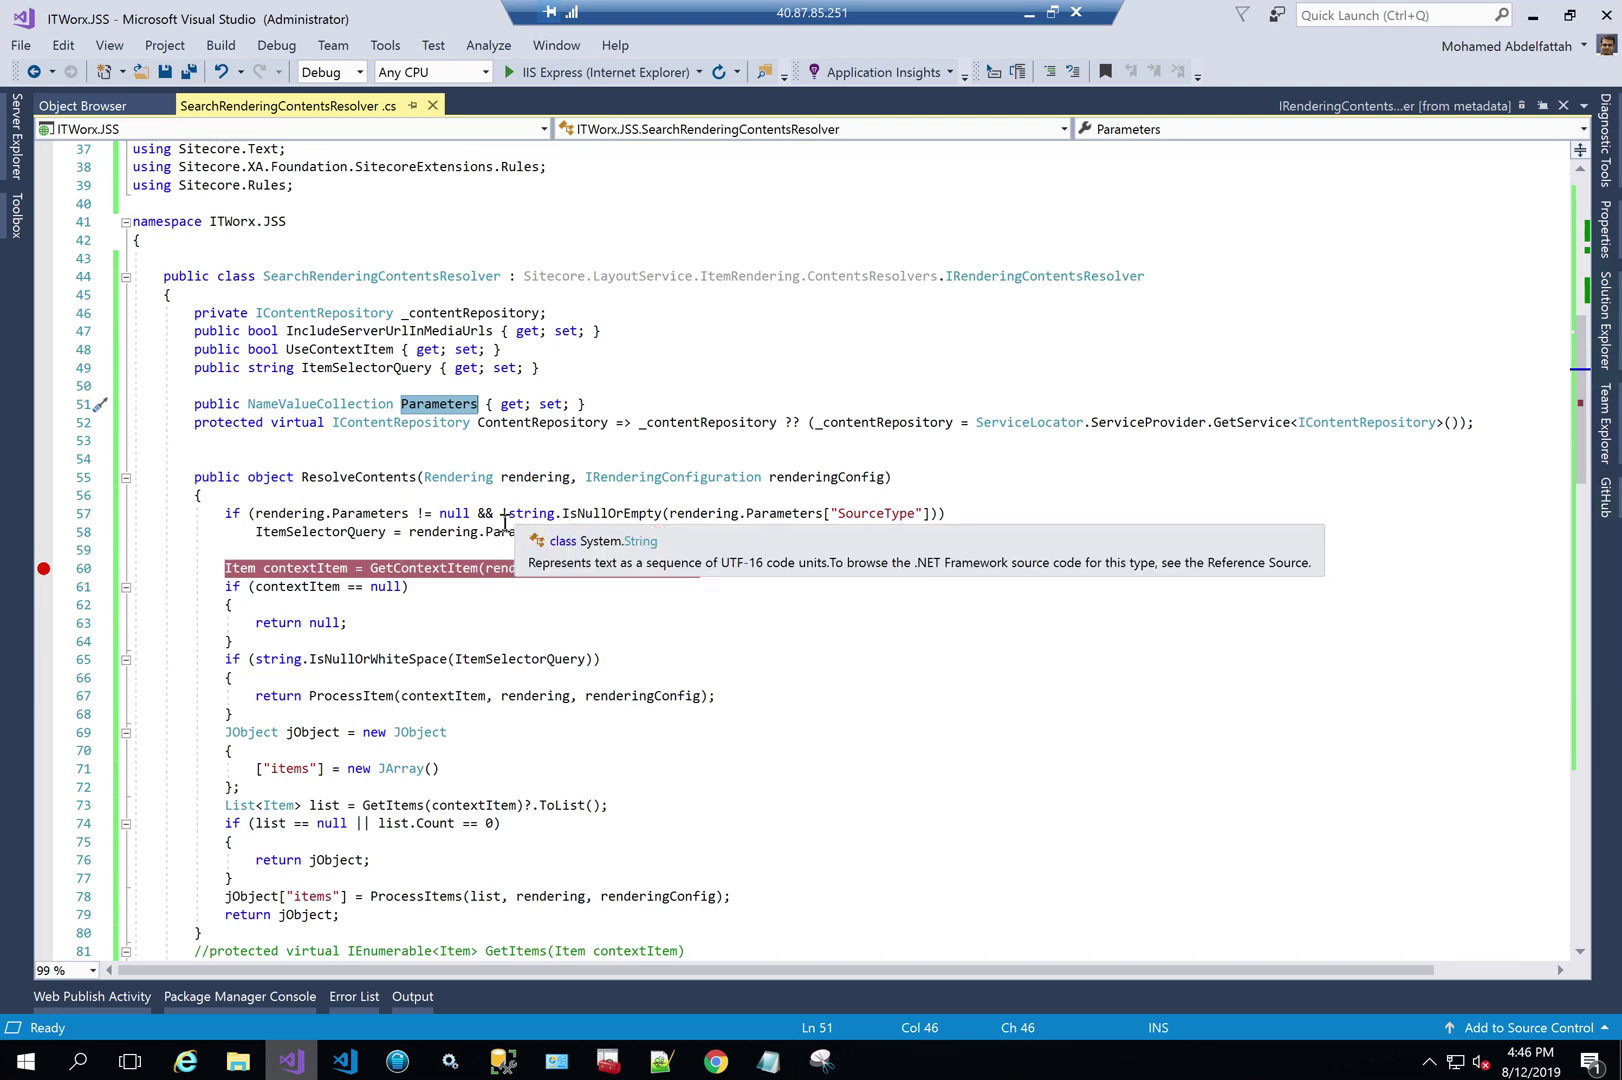
left_click(311, 518)
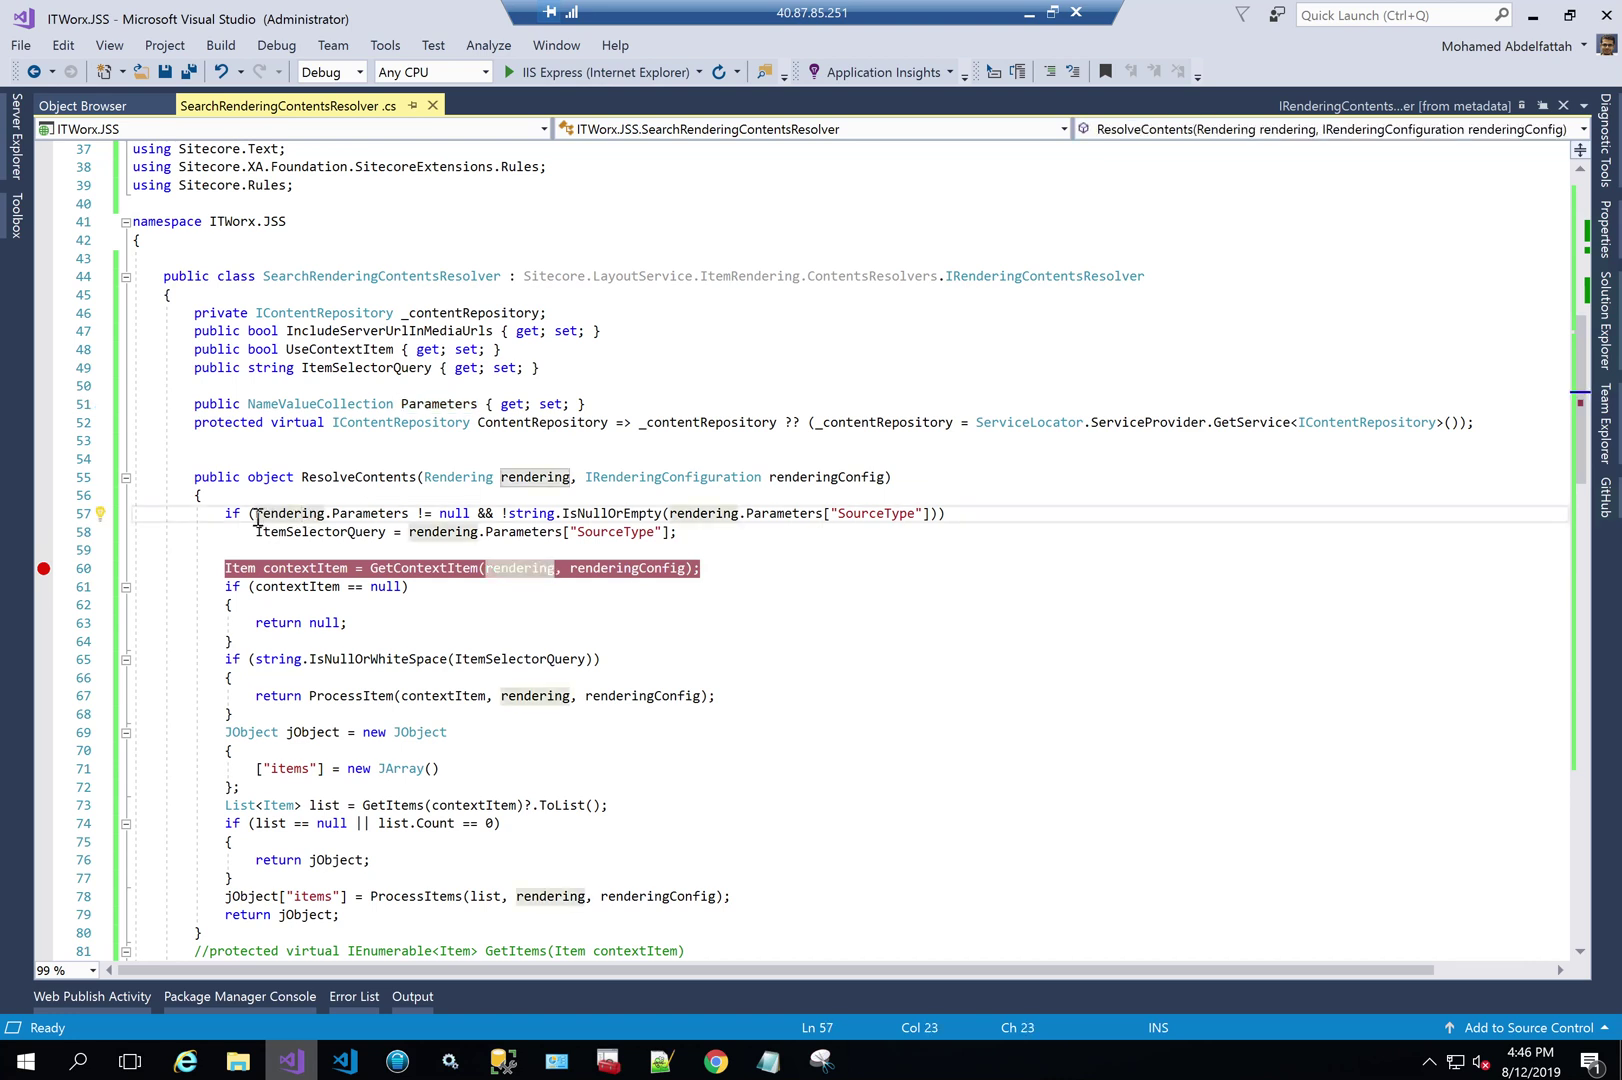
left_click_drag(255, 513, 470, 510)
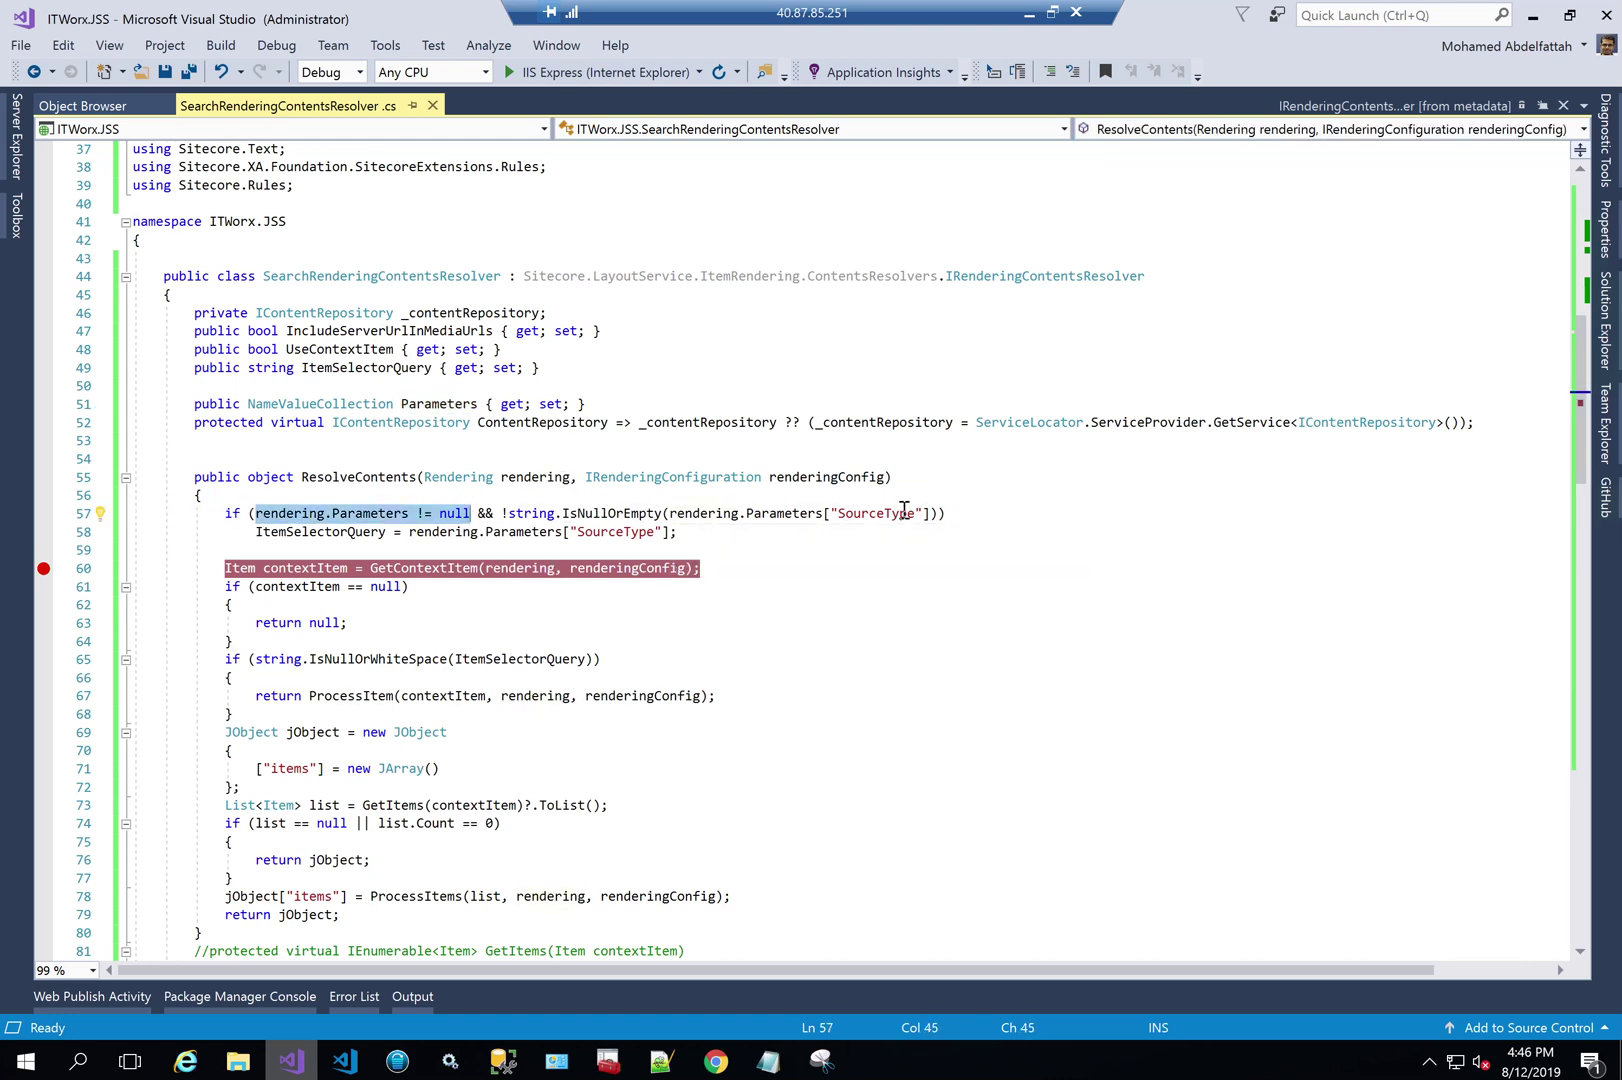
mouse_move(578, 518)
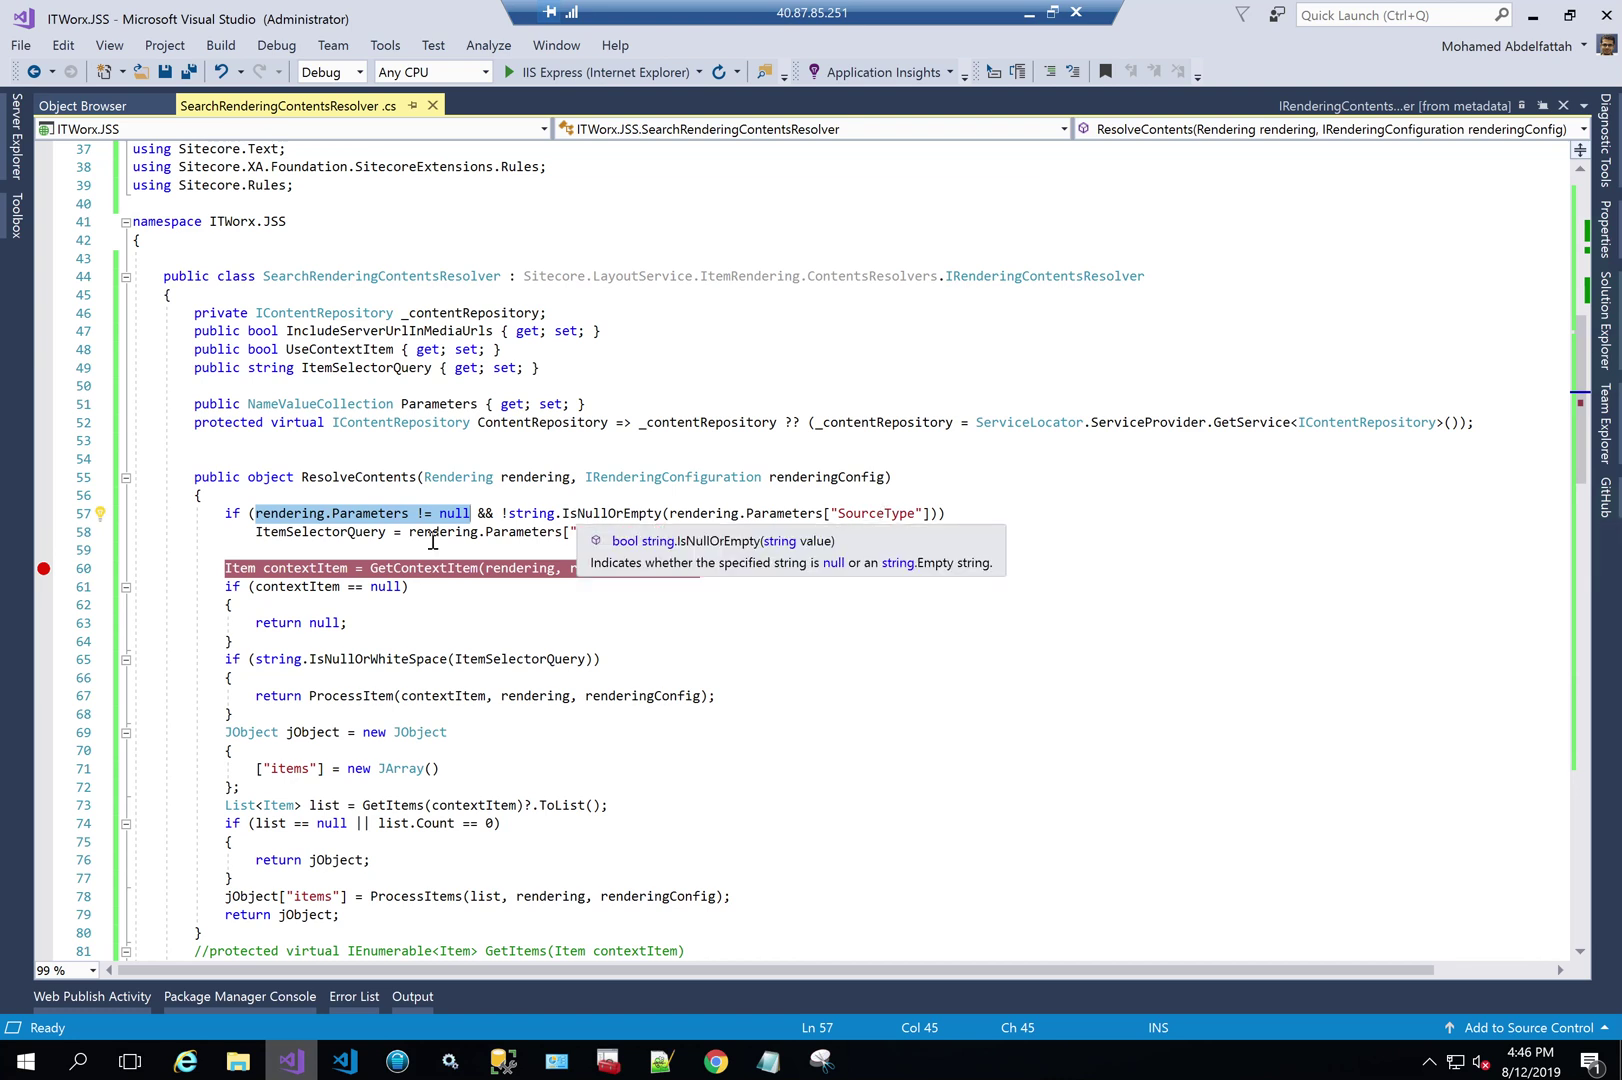
double_click(298, 533)
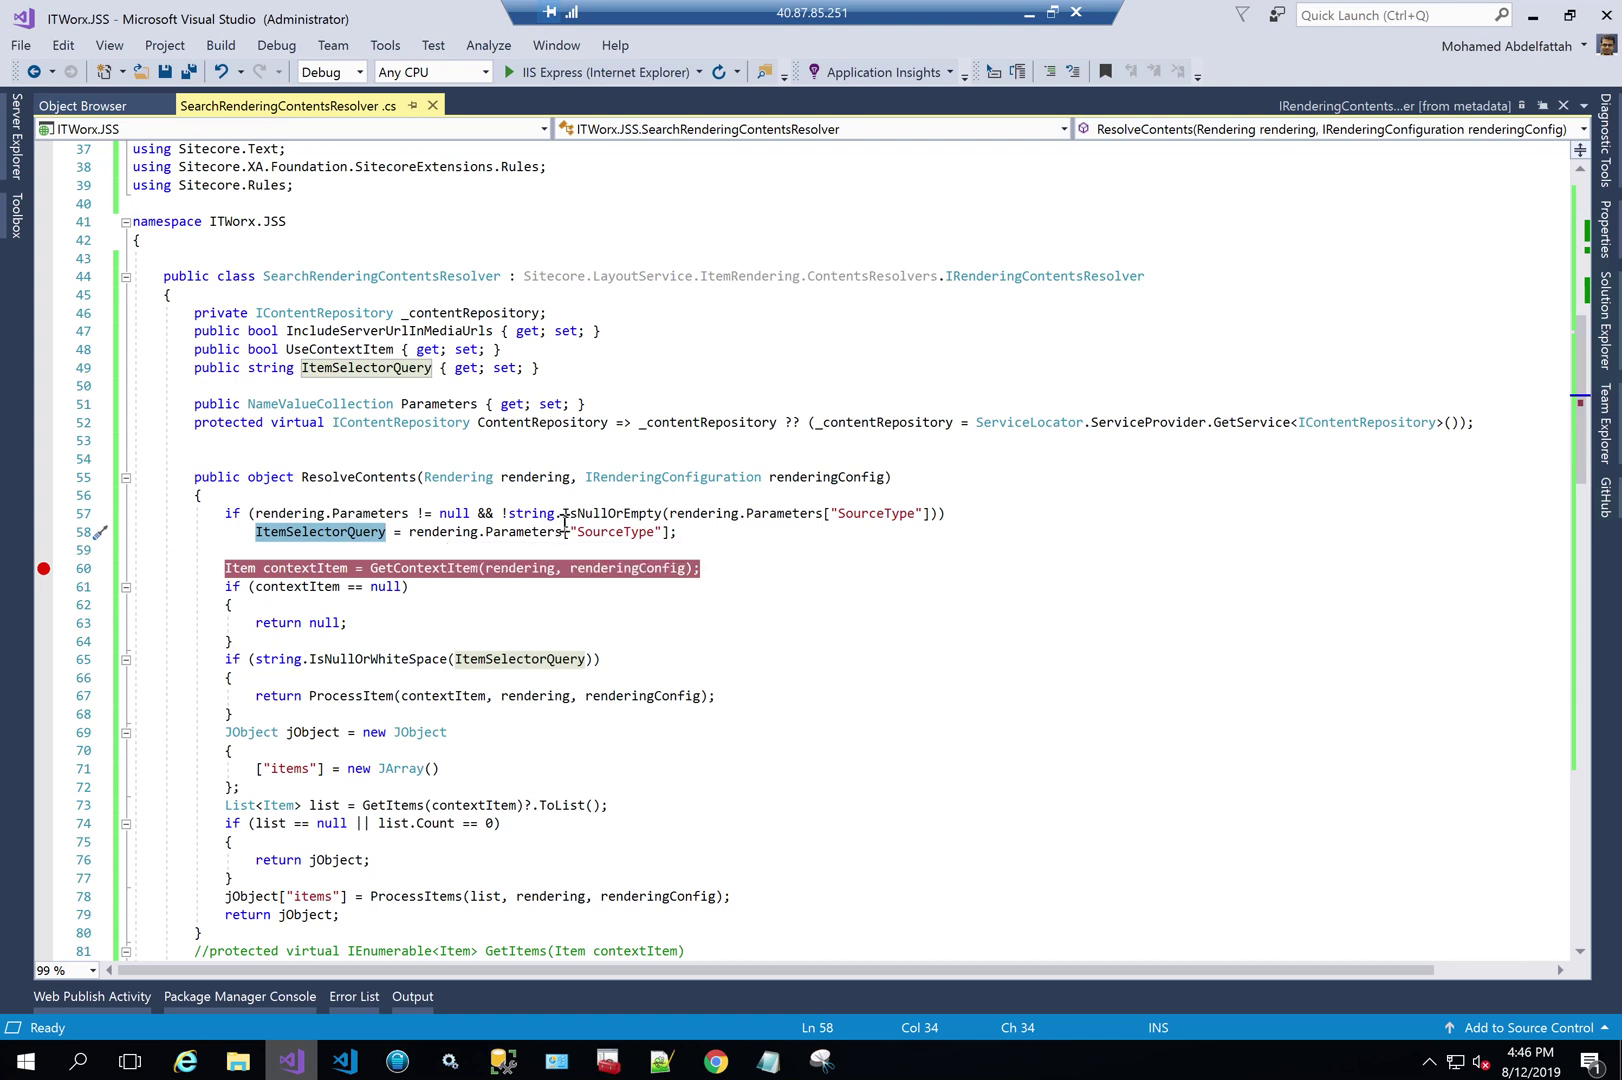
mouse_move(588, 516)
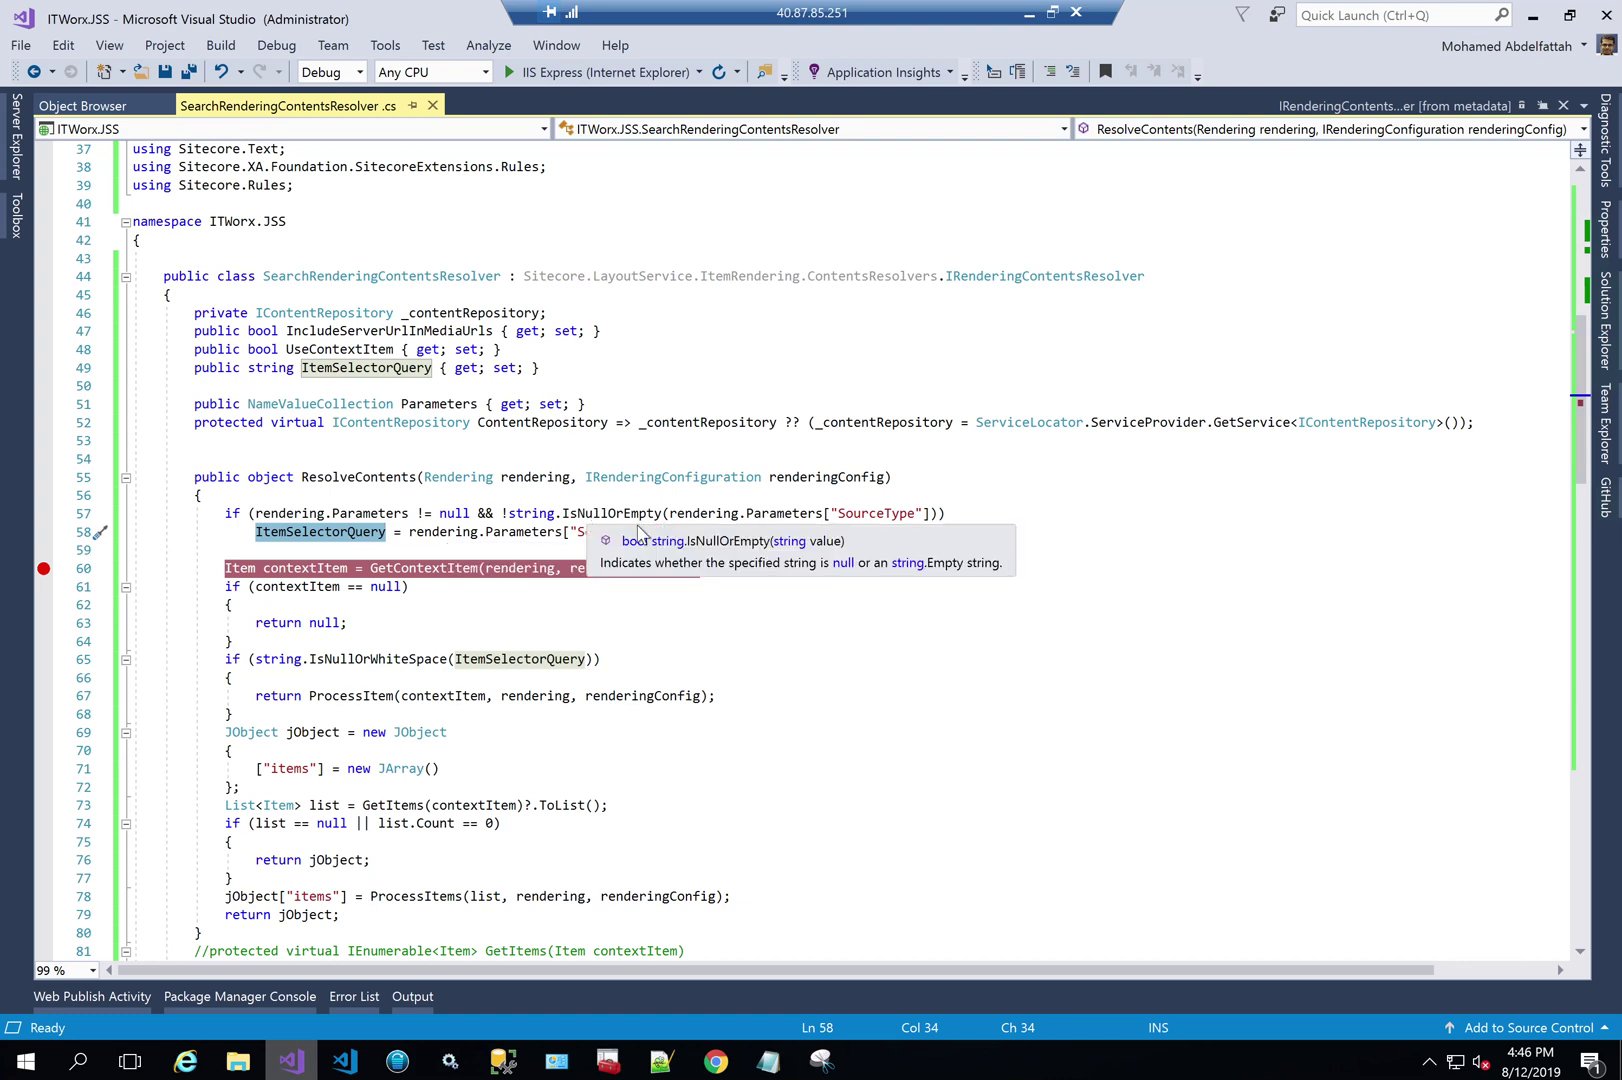
double_click(590, 534)
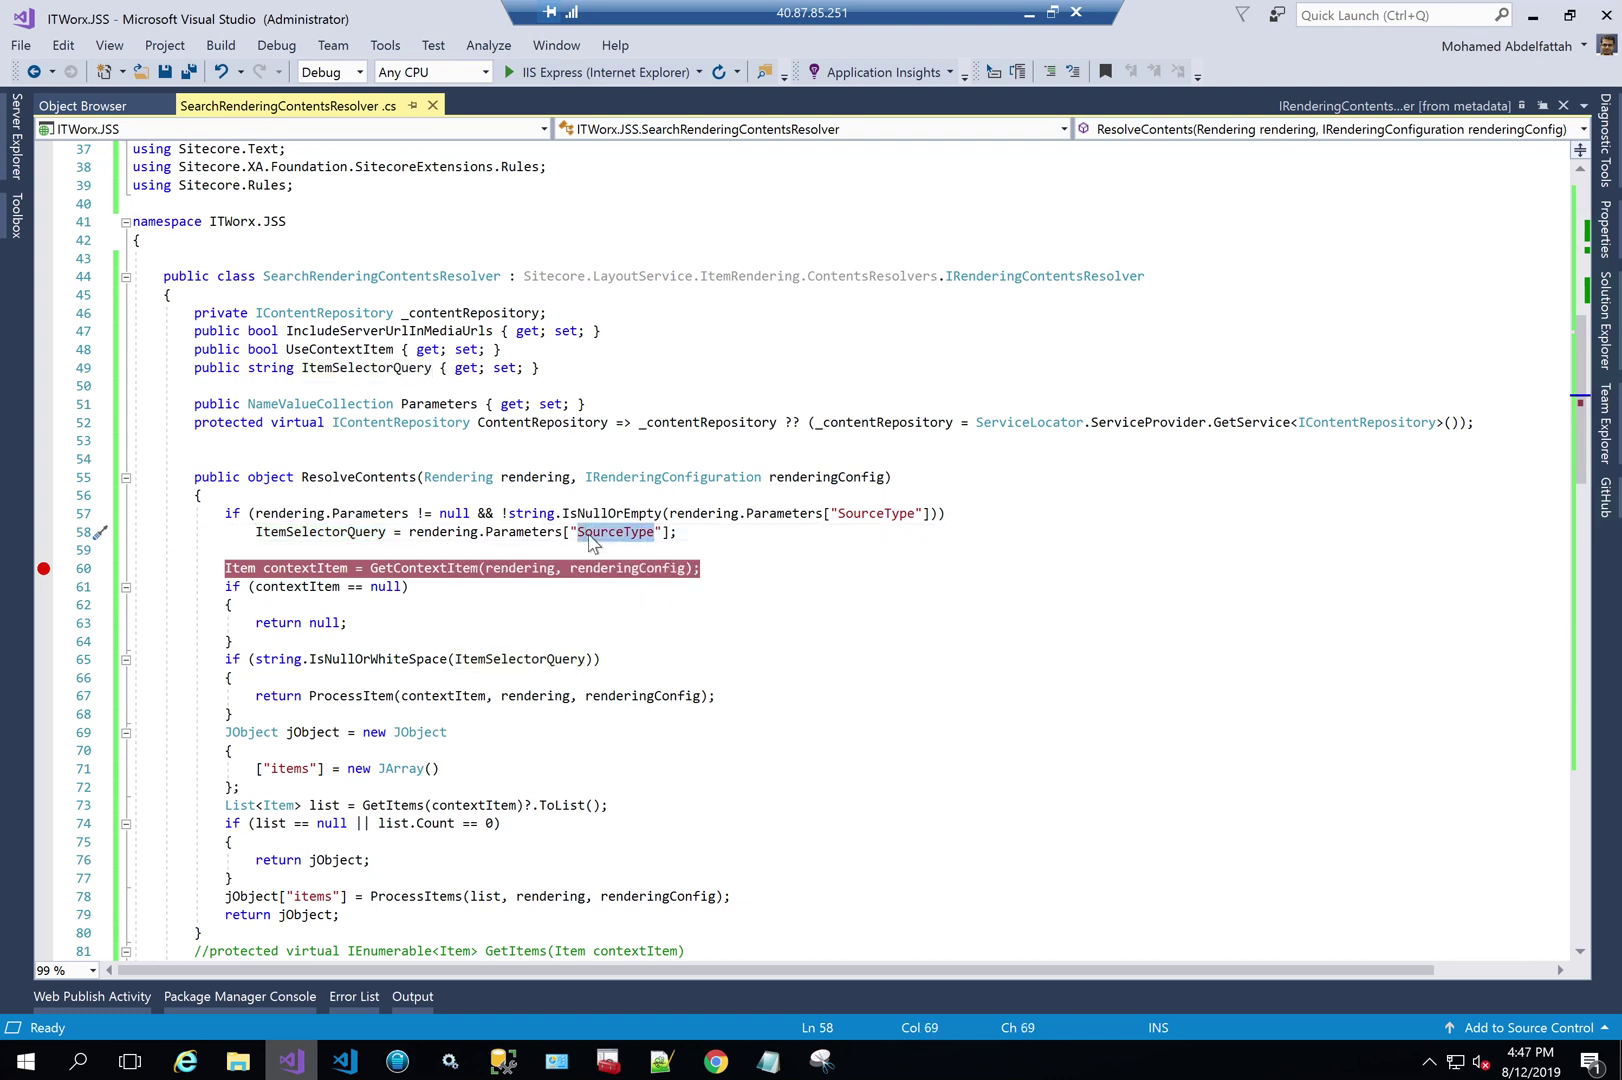
Step: Trace the GetContextItem call, the contextItem null check, and the ProcessItem fallback for an empty ItemSelectorQuery
double_click(445, 567)
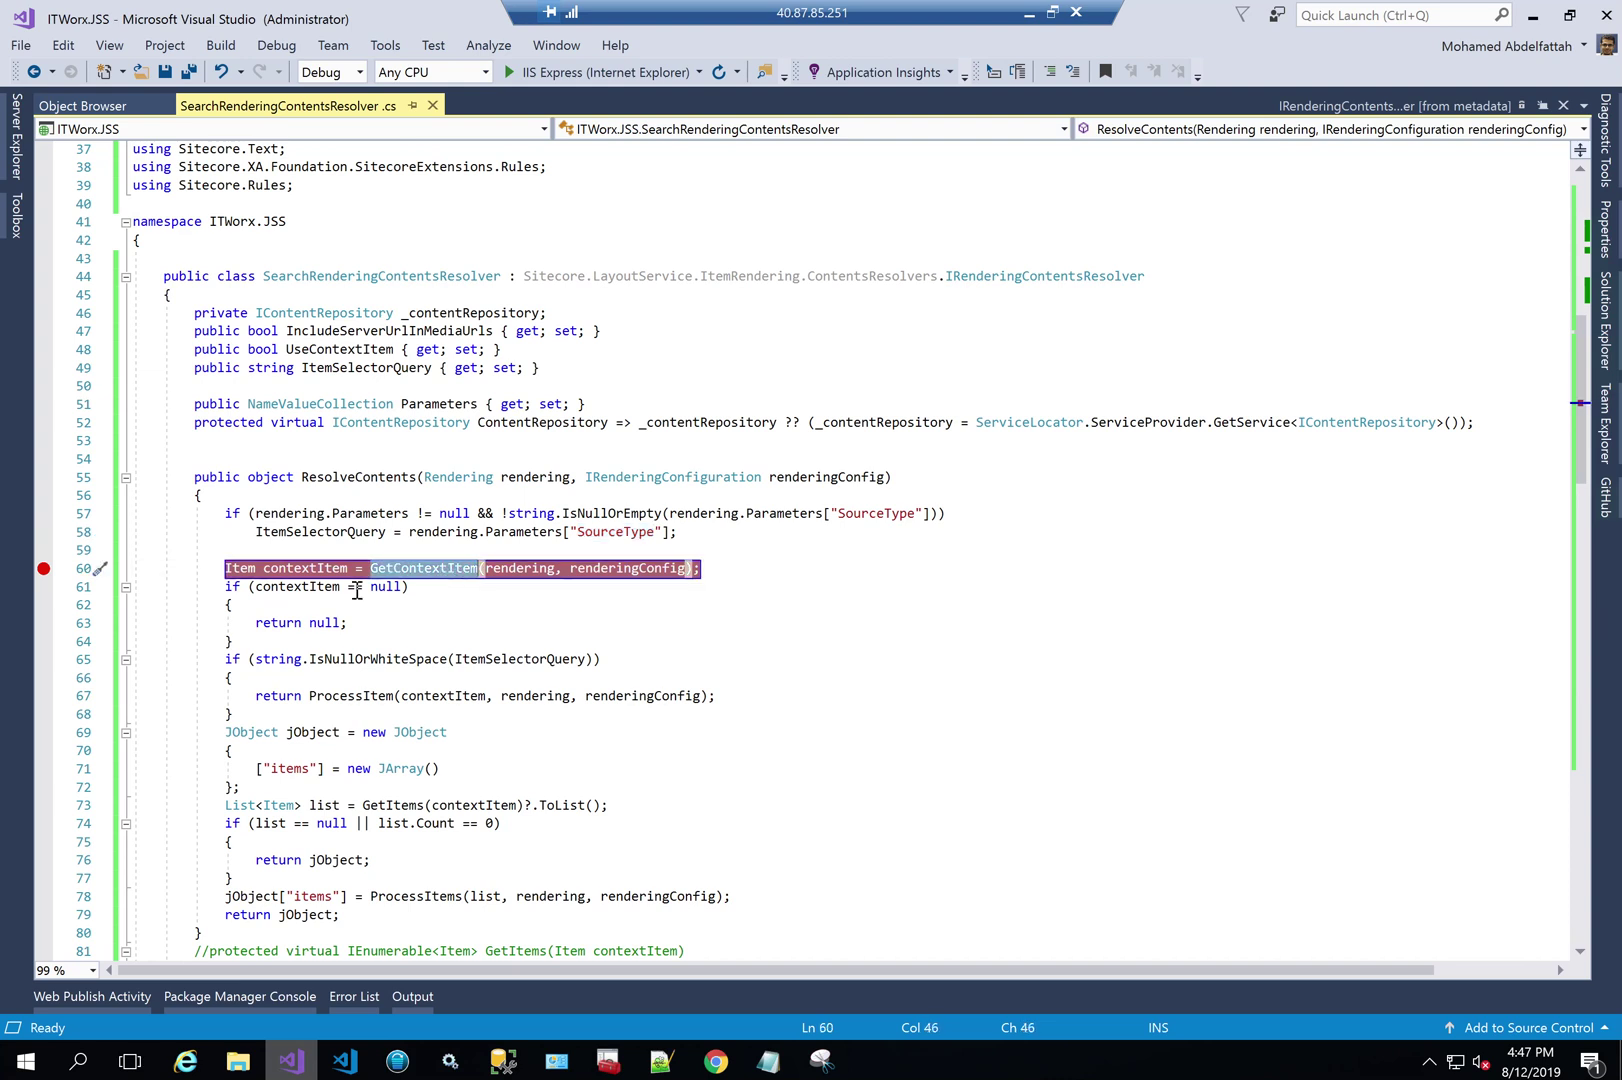
double_click(292, 587)
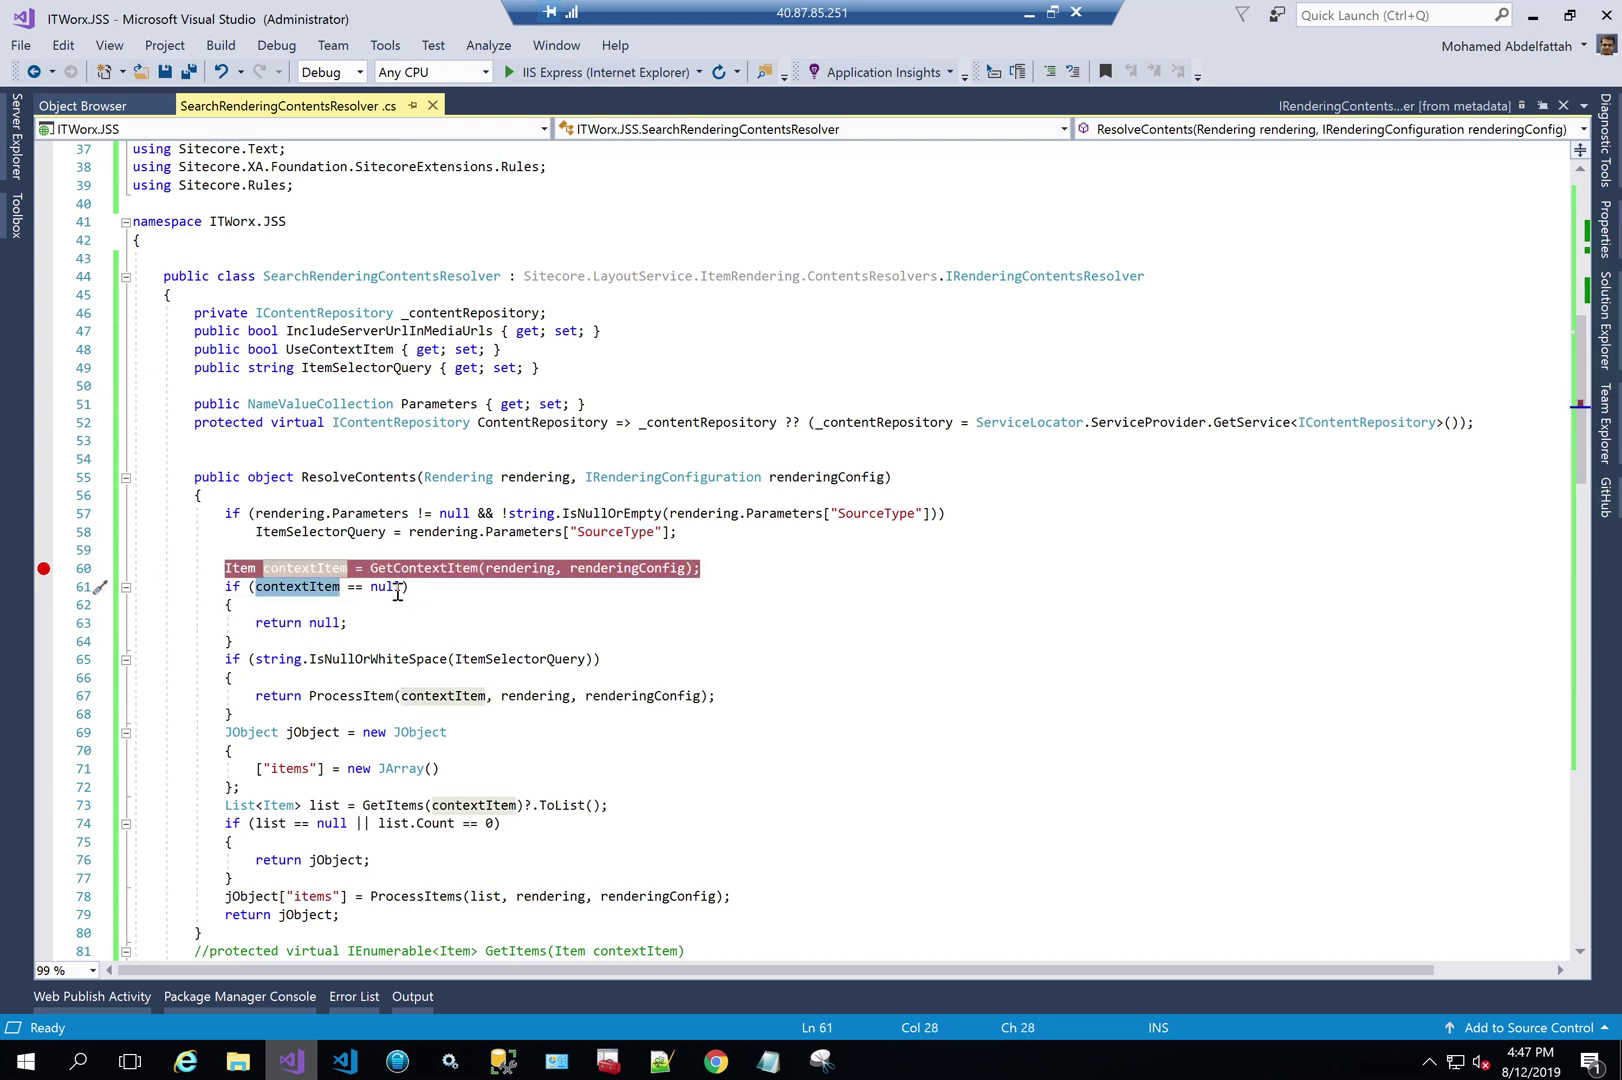
left_click_drag(365, 620, 218, 624)
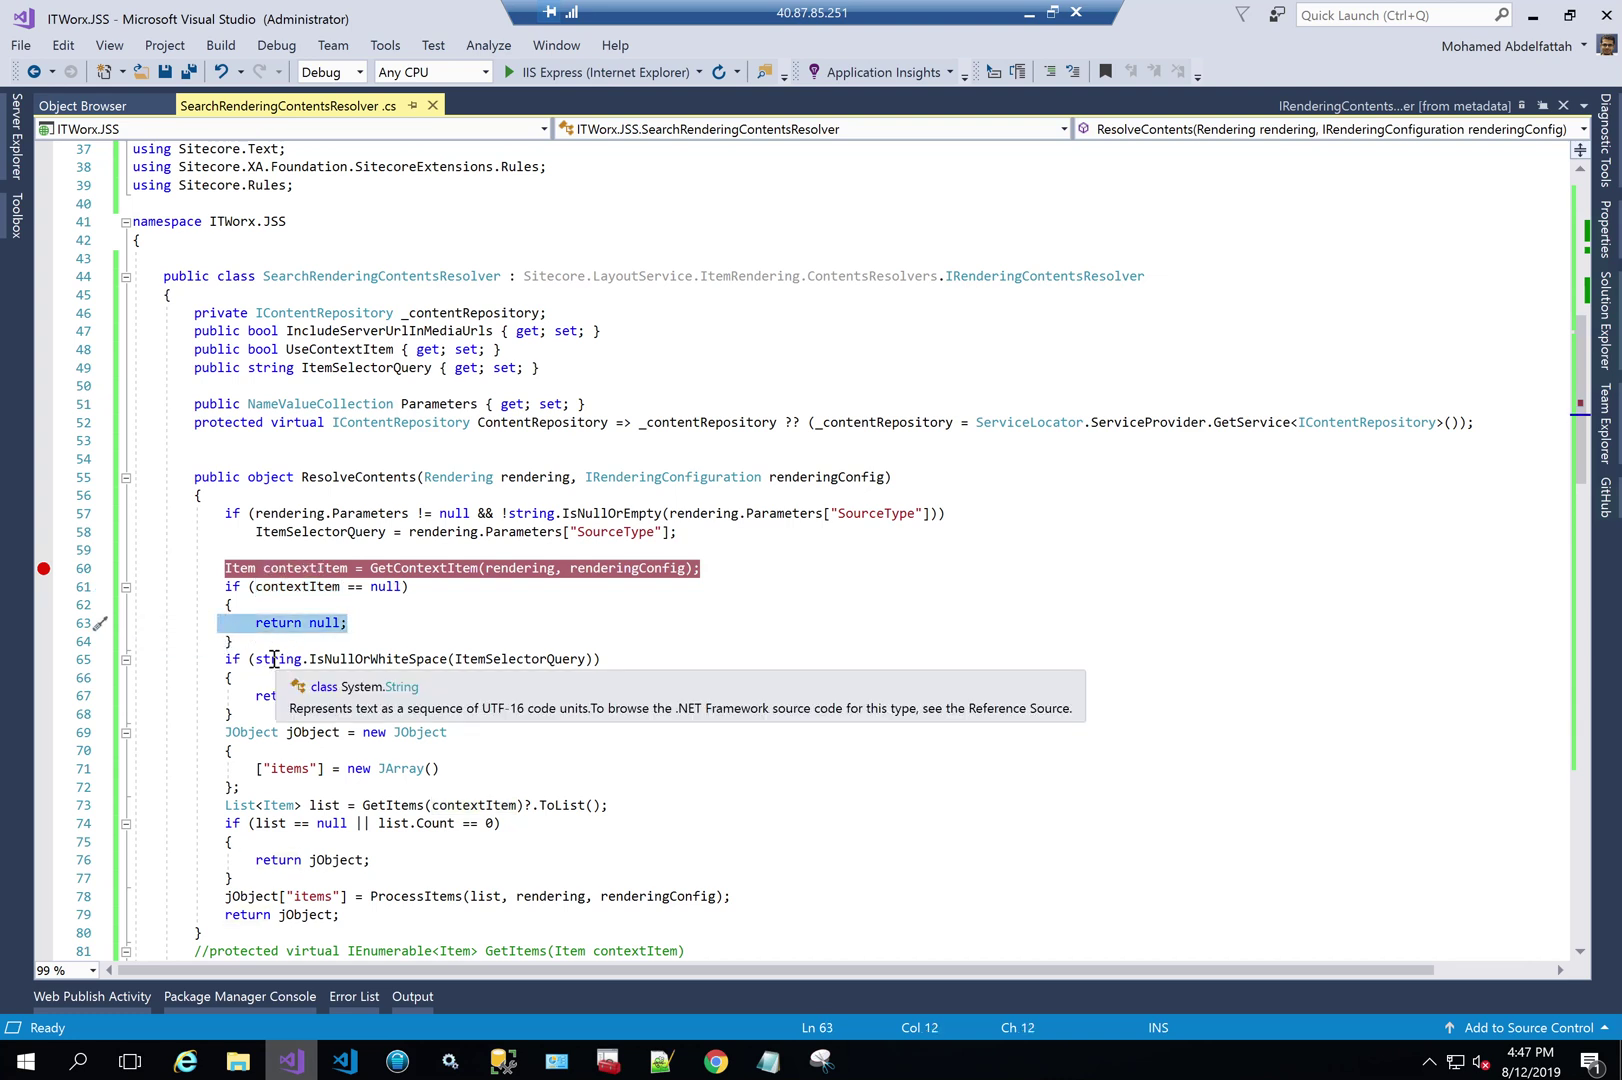
double_click(516, 661)
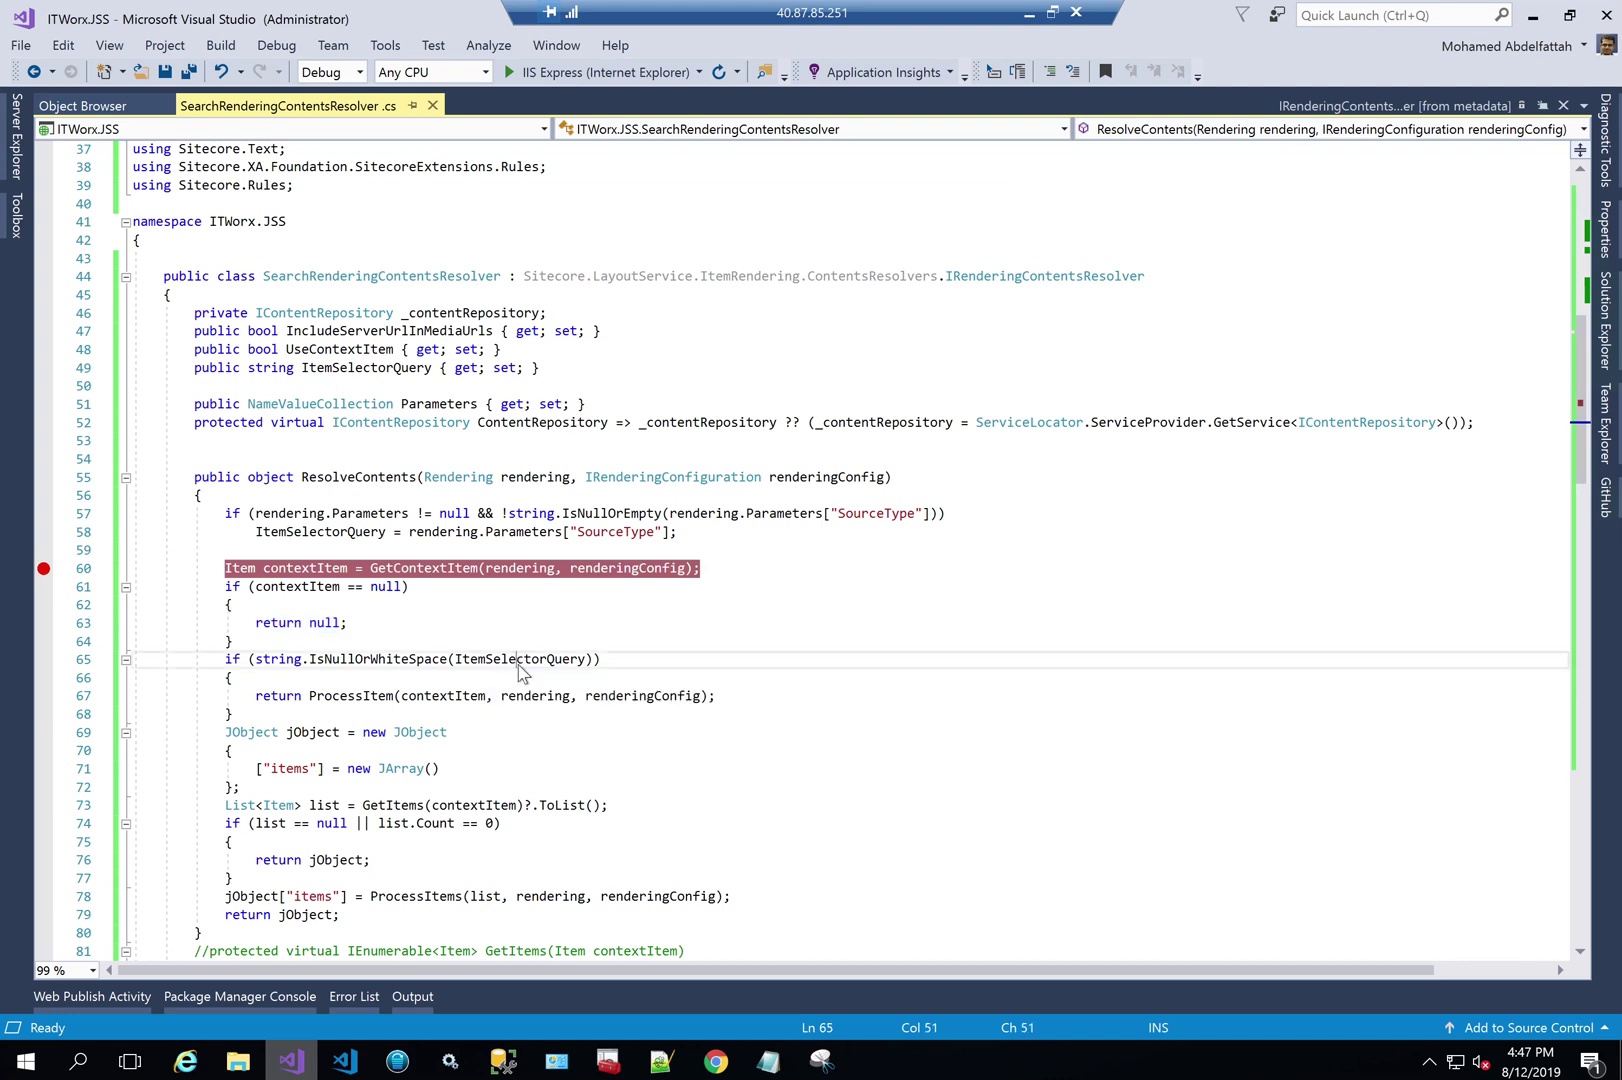
double_click(418, 658)
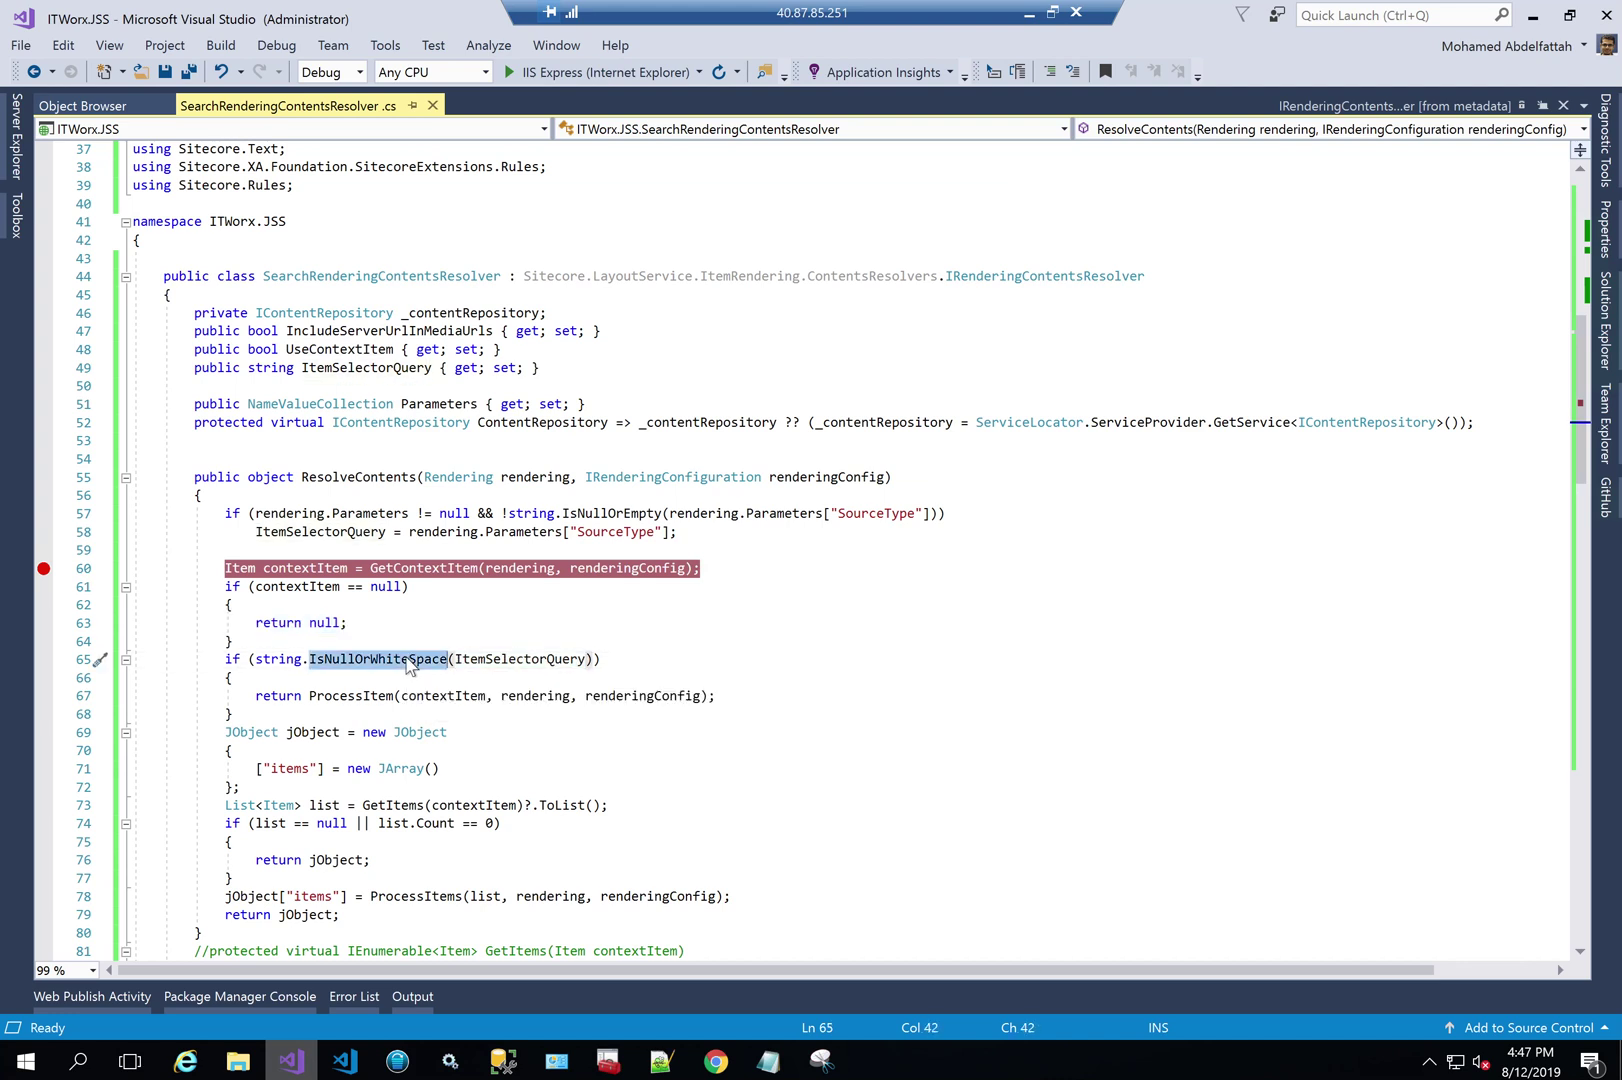
double_click(363, 694)
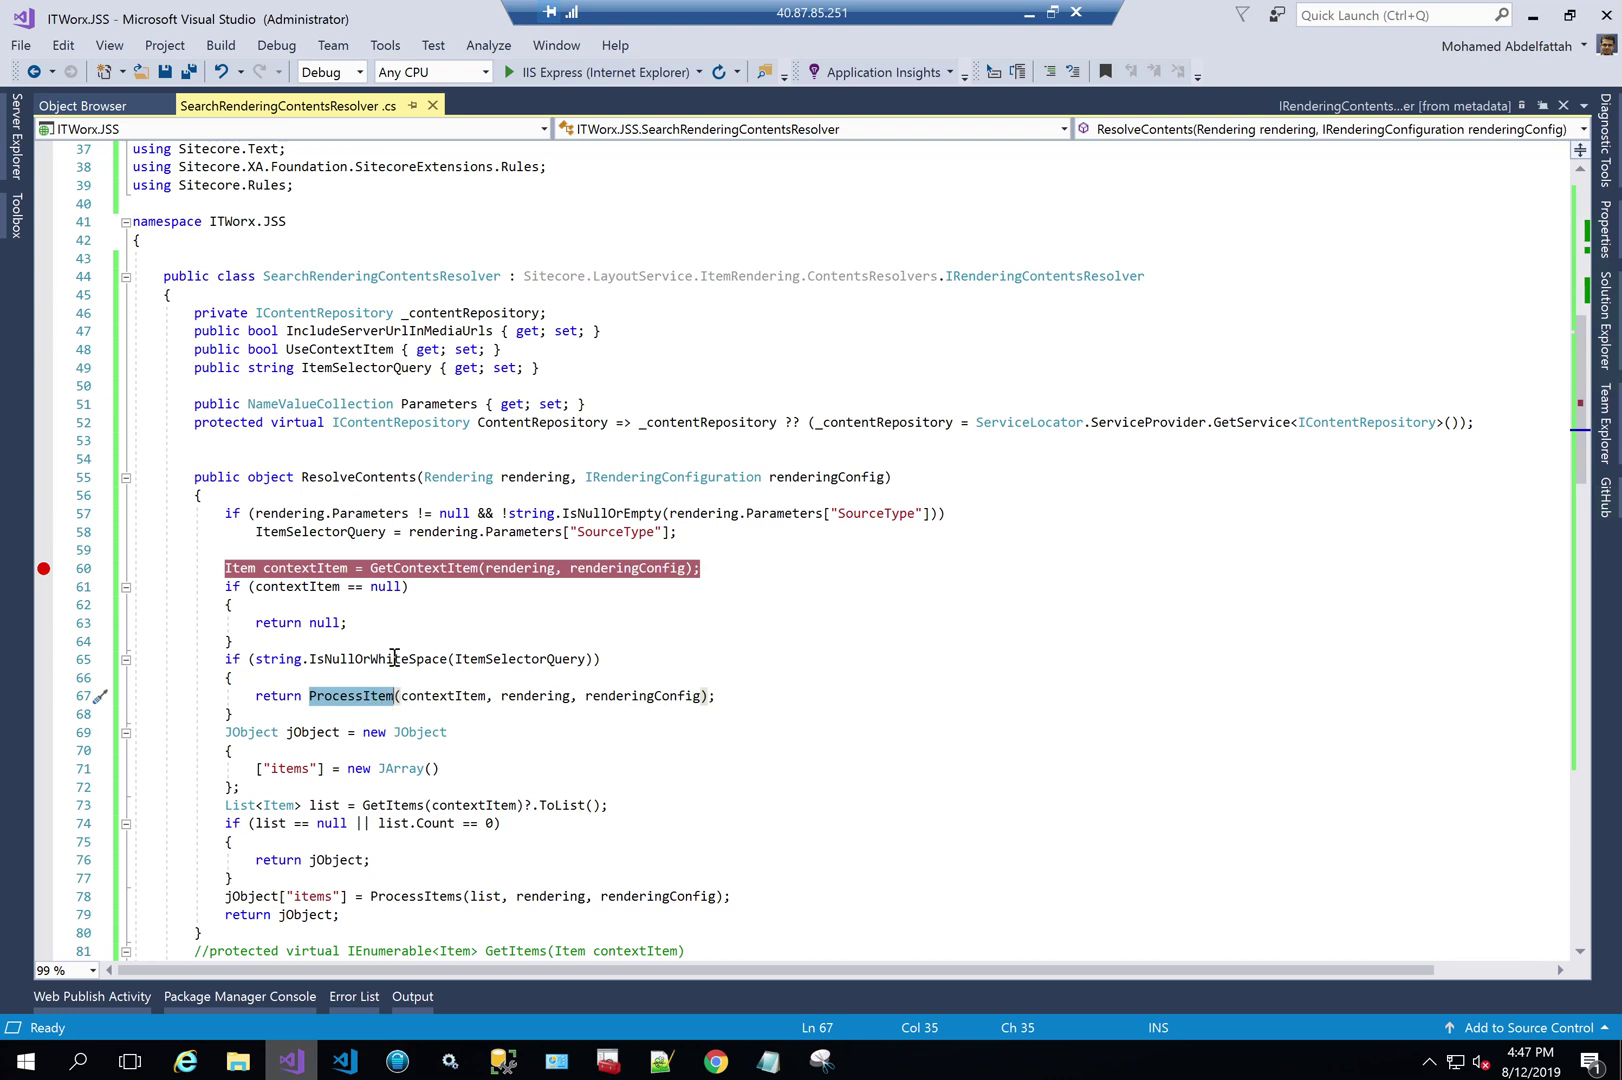
double_click(541, 660)
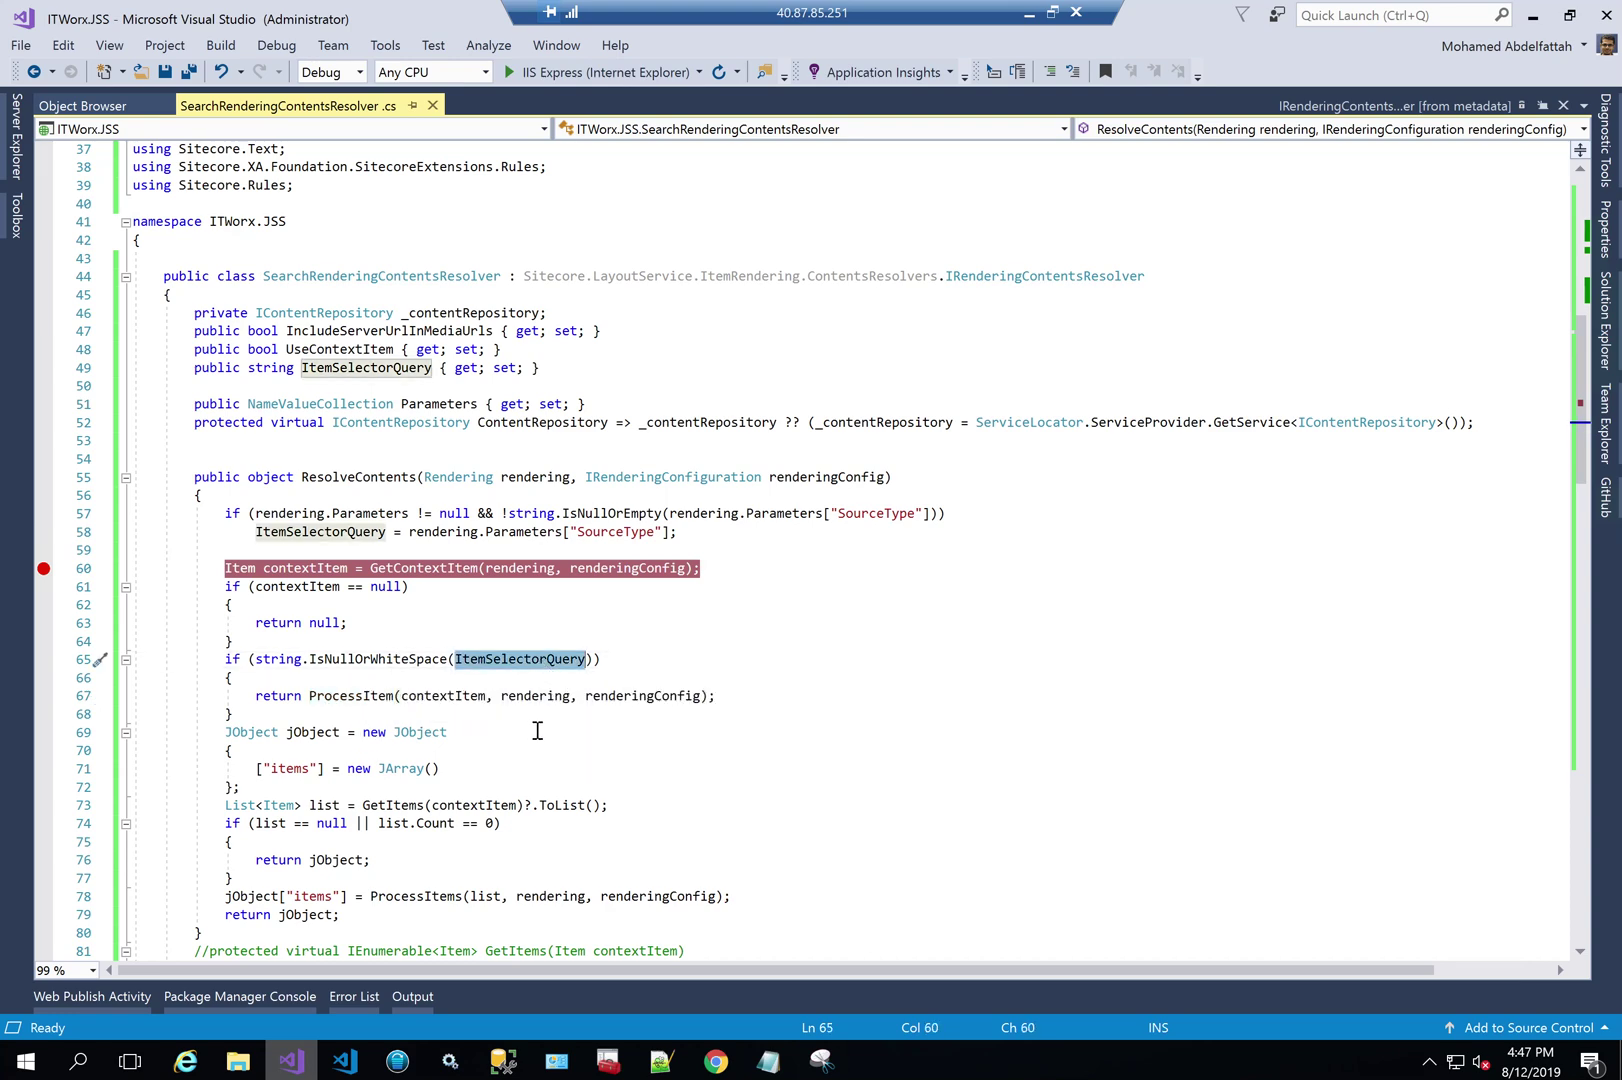
Step: Inspect the JObject with its "items" JArray and the GetItems(contextItem) call that fills the list in ResolveContents
scroll(537, 731, "down", 2)
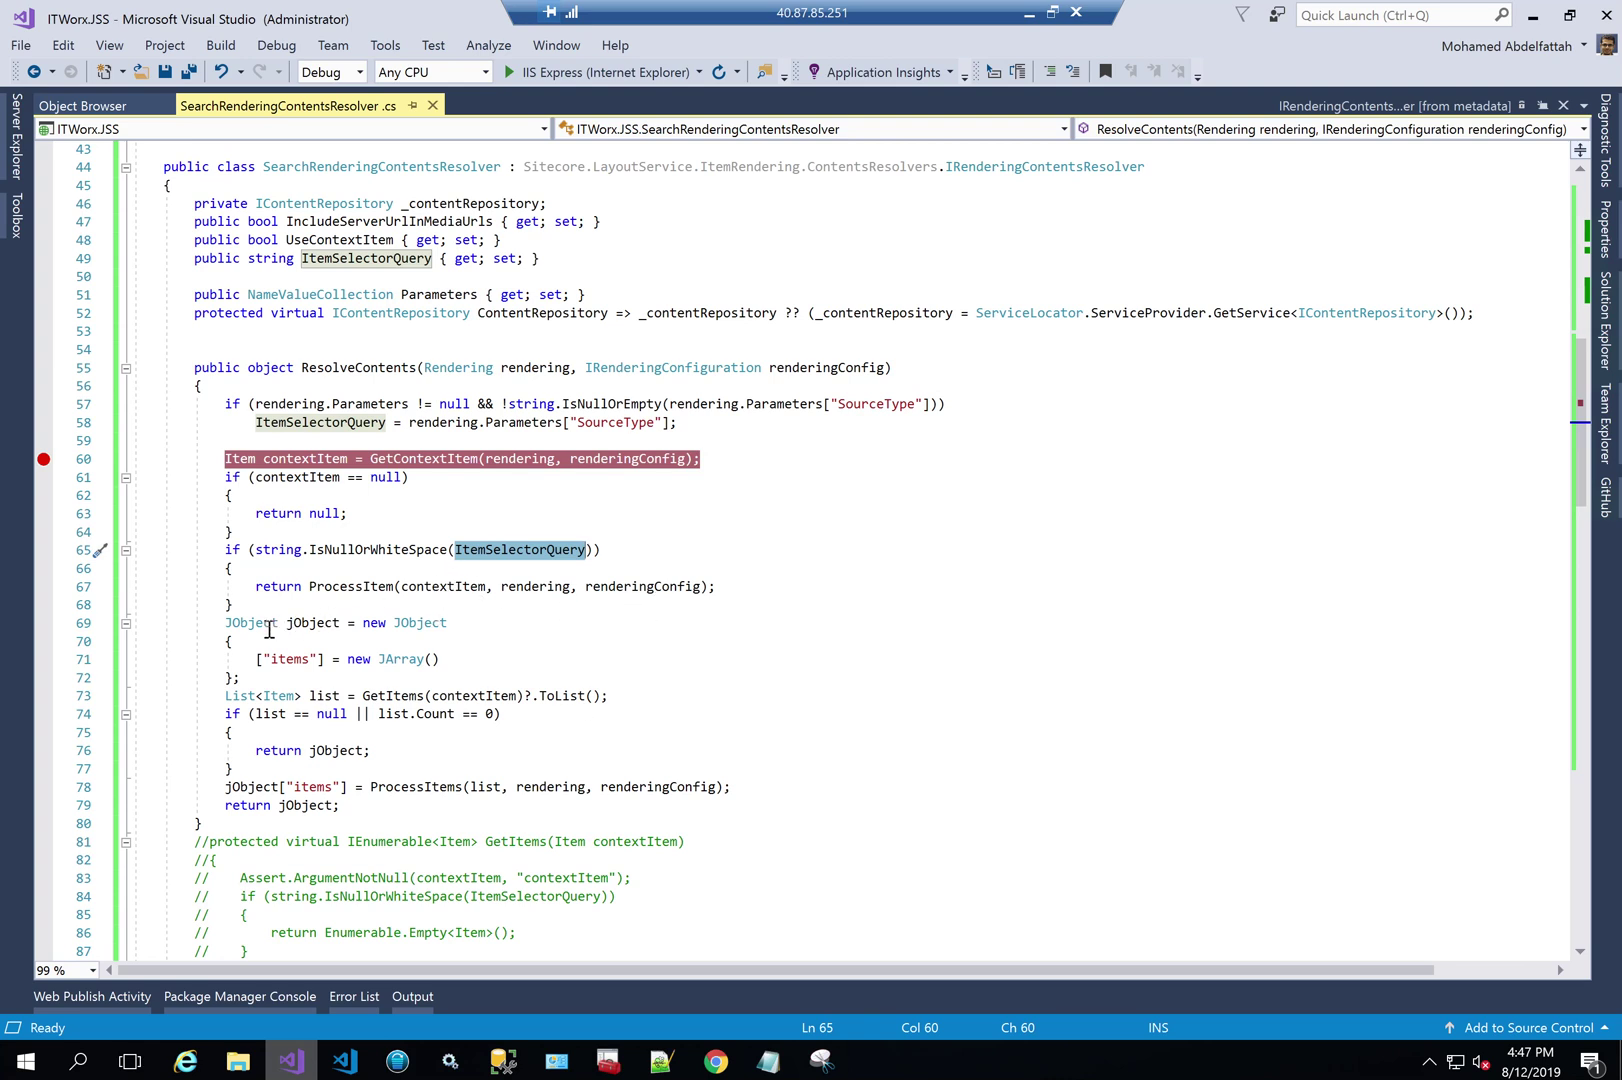
left_click_drag(205, 627, 241, 680)
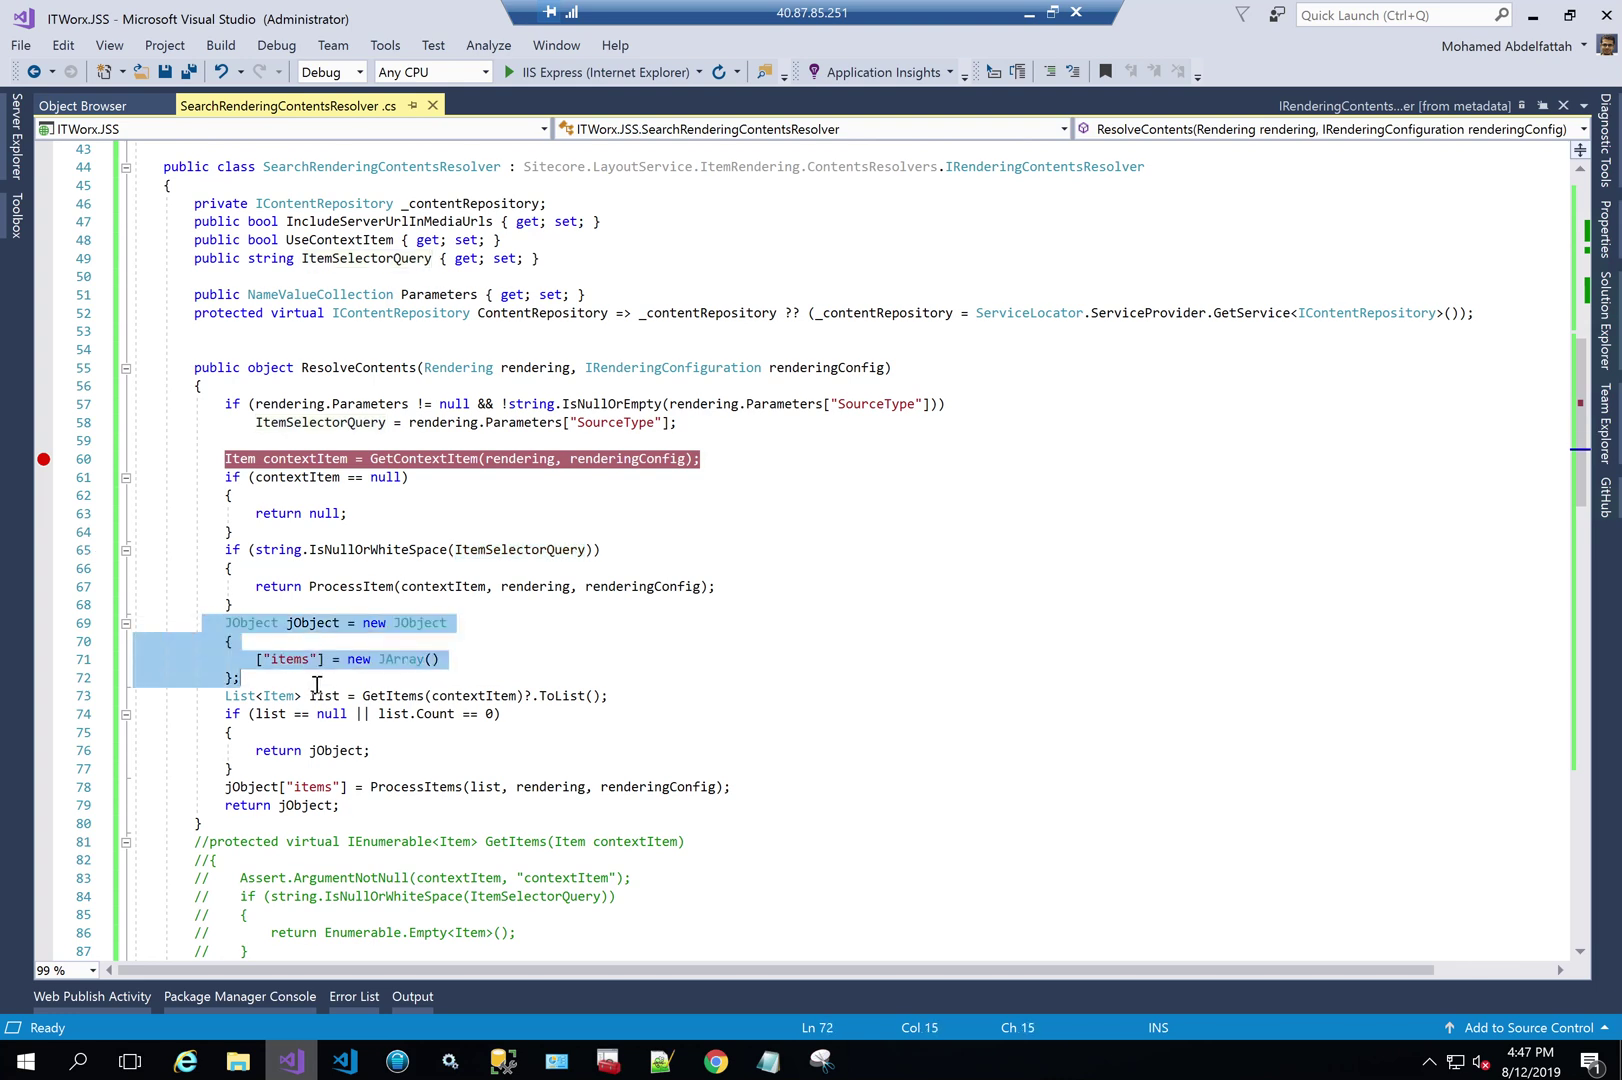
double_click(289, 659)
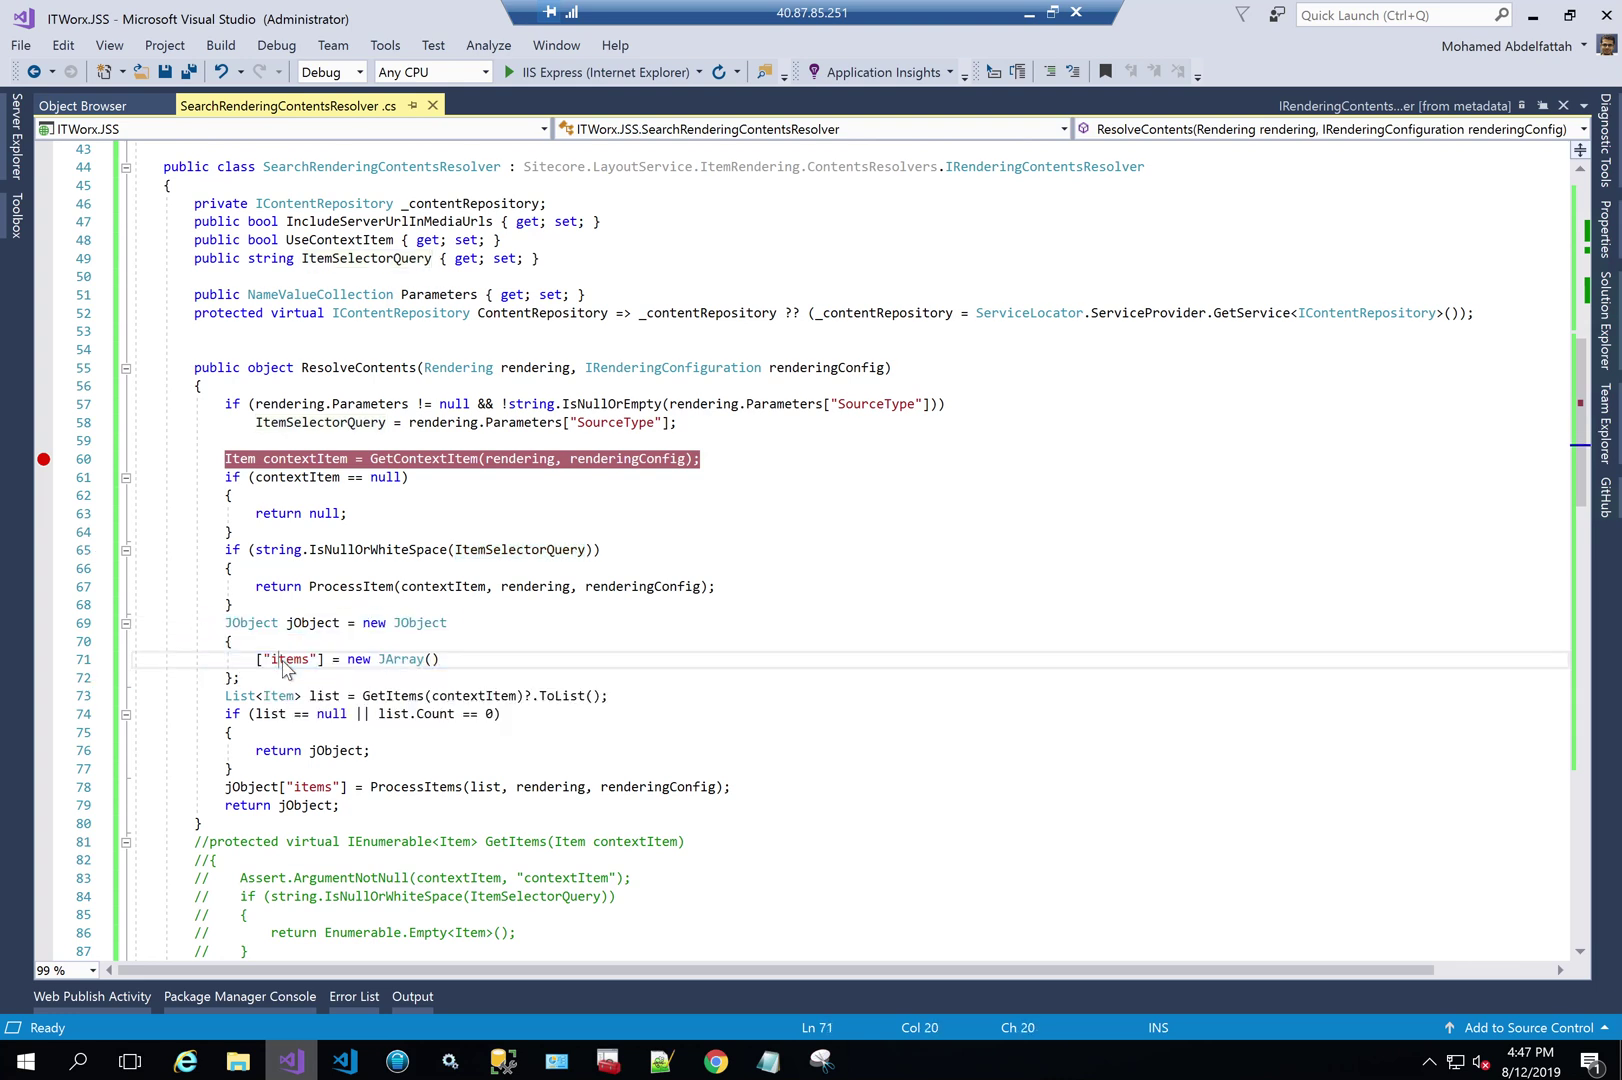
double_click(402, 659)
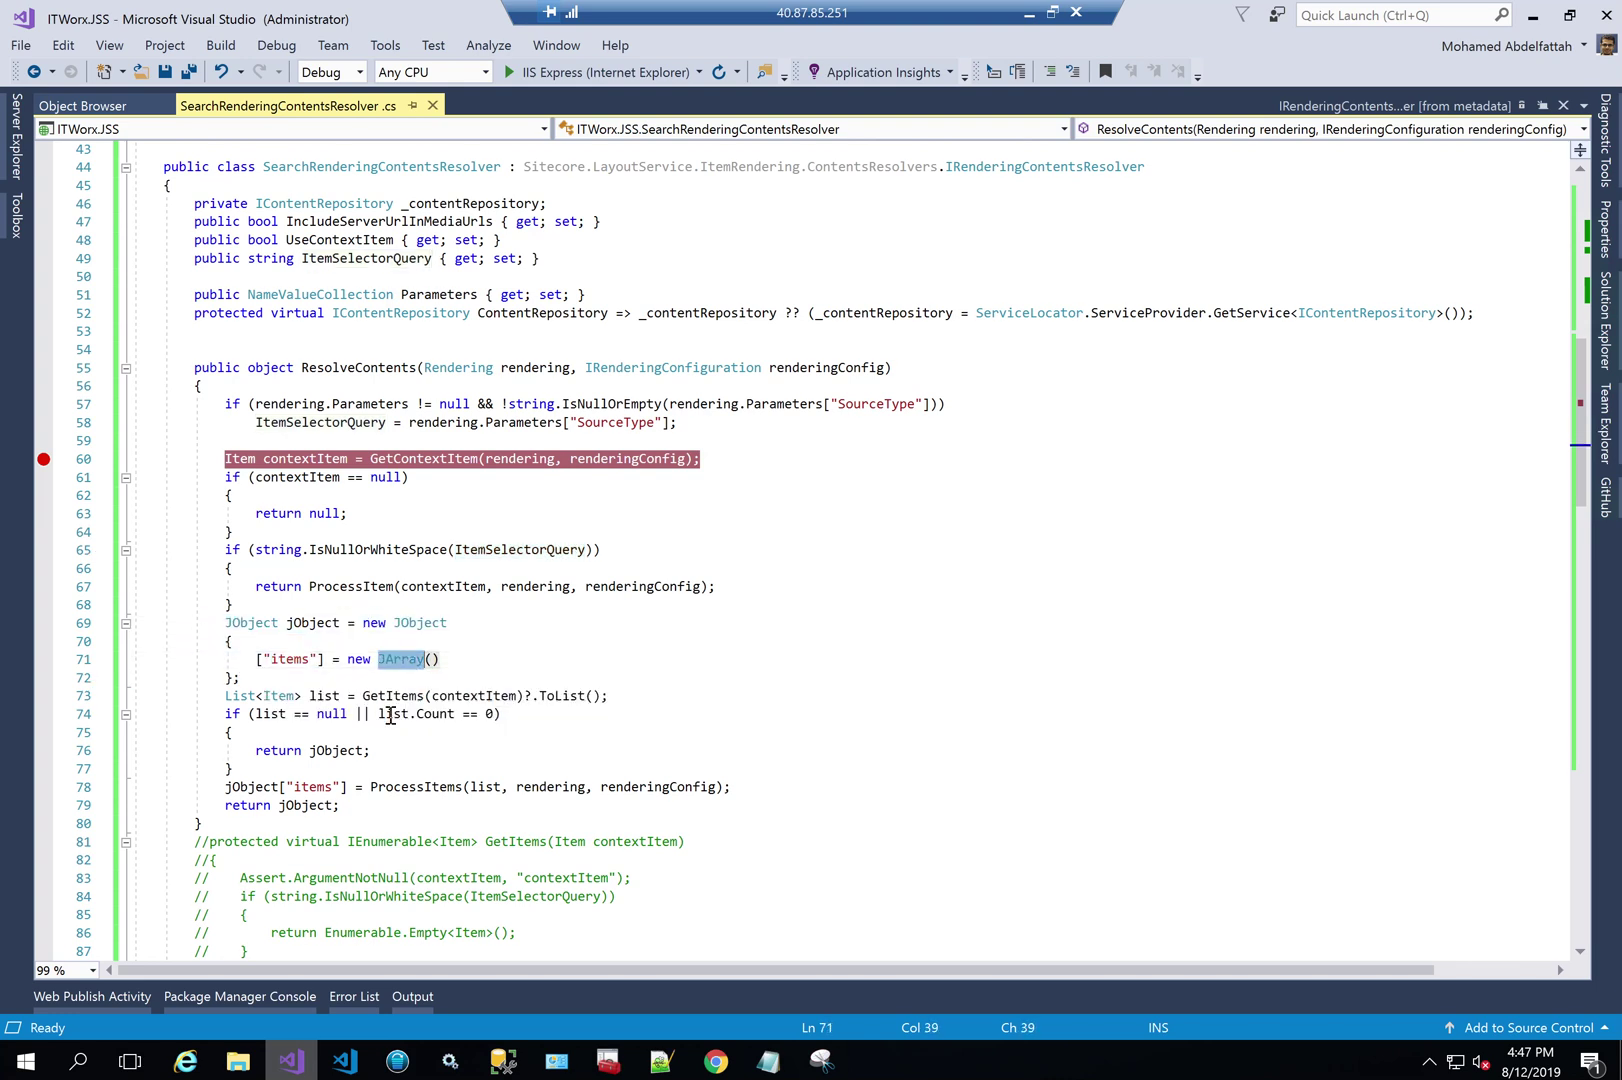
scroll(390, 712, "down", 1)
double_click(380, 640)
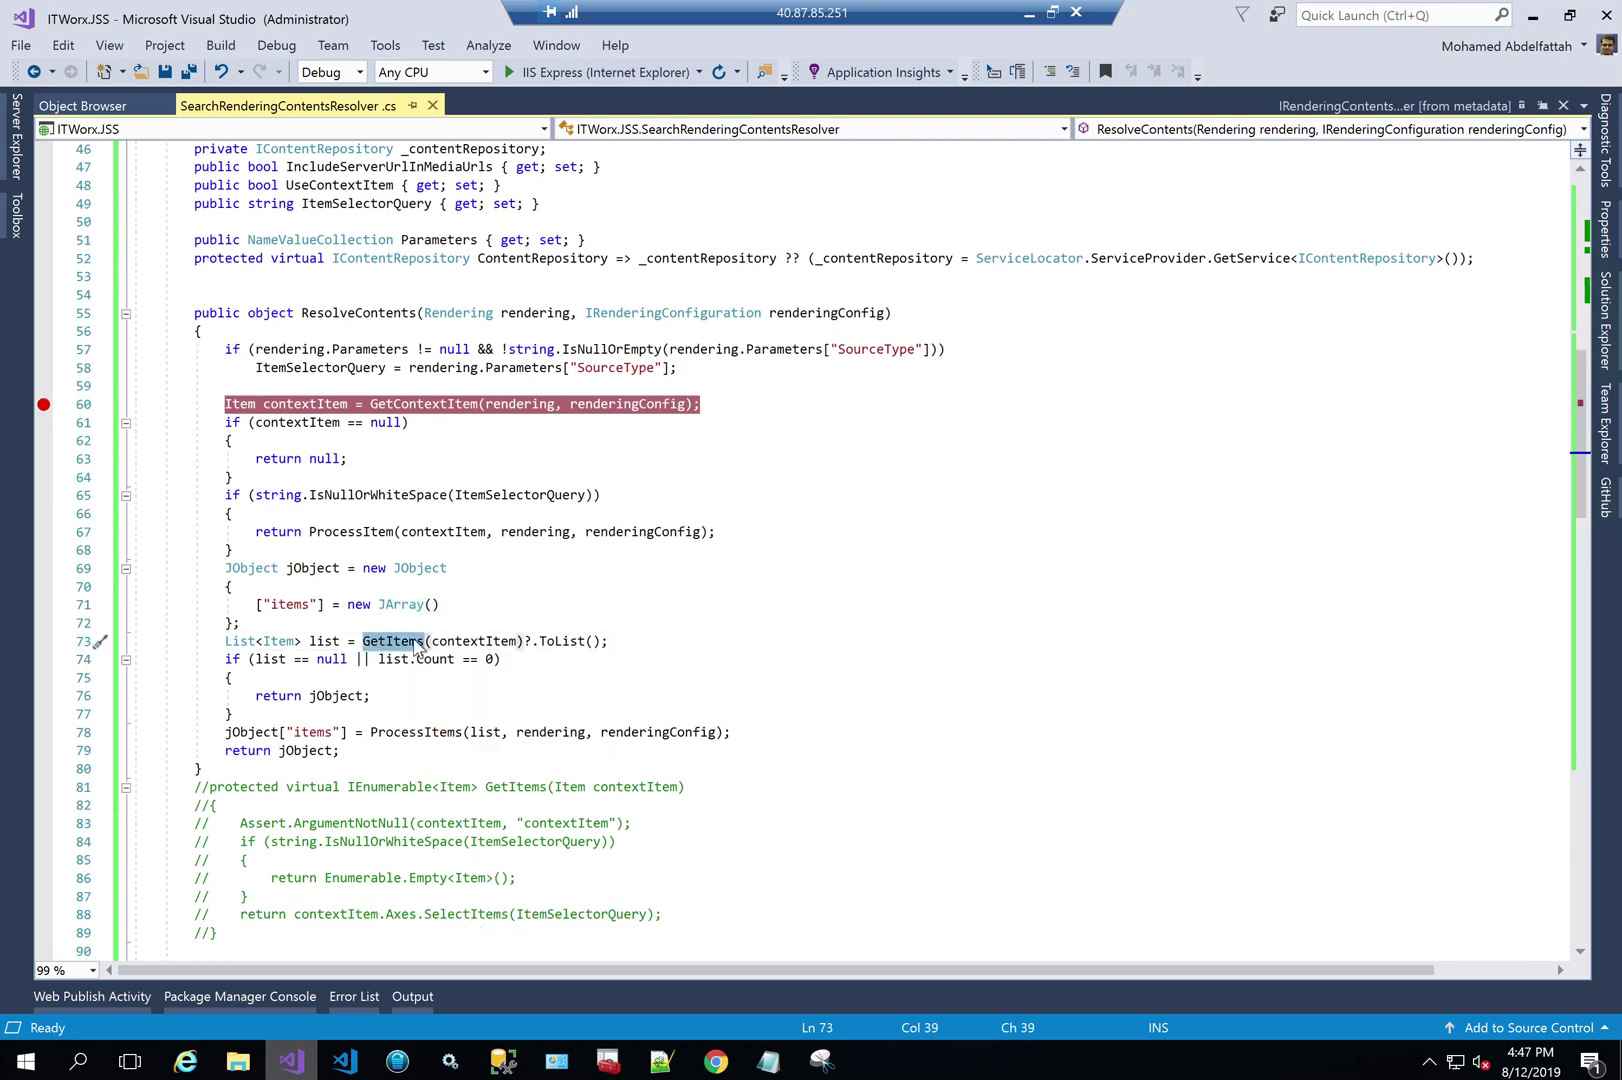
left_click(470, 641)
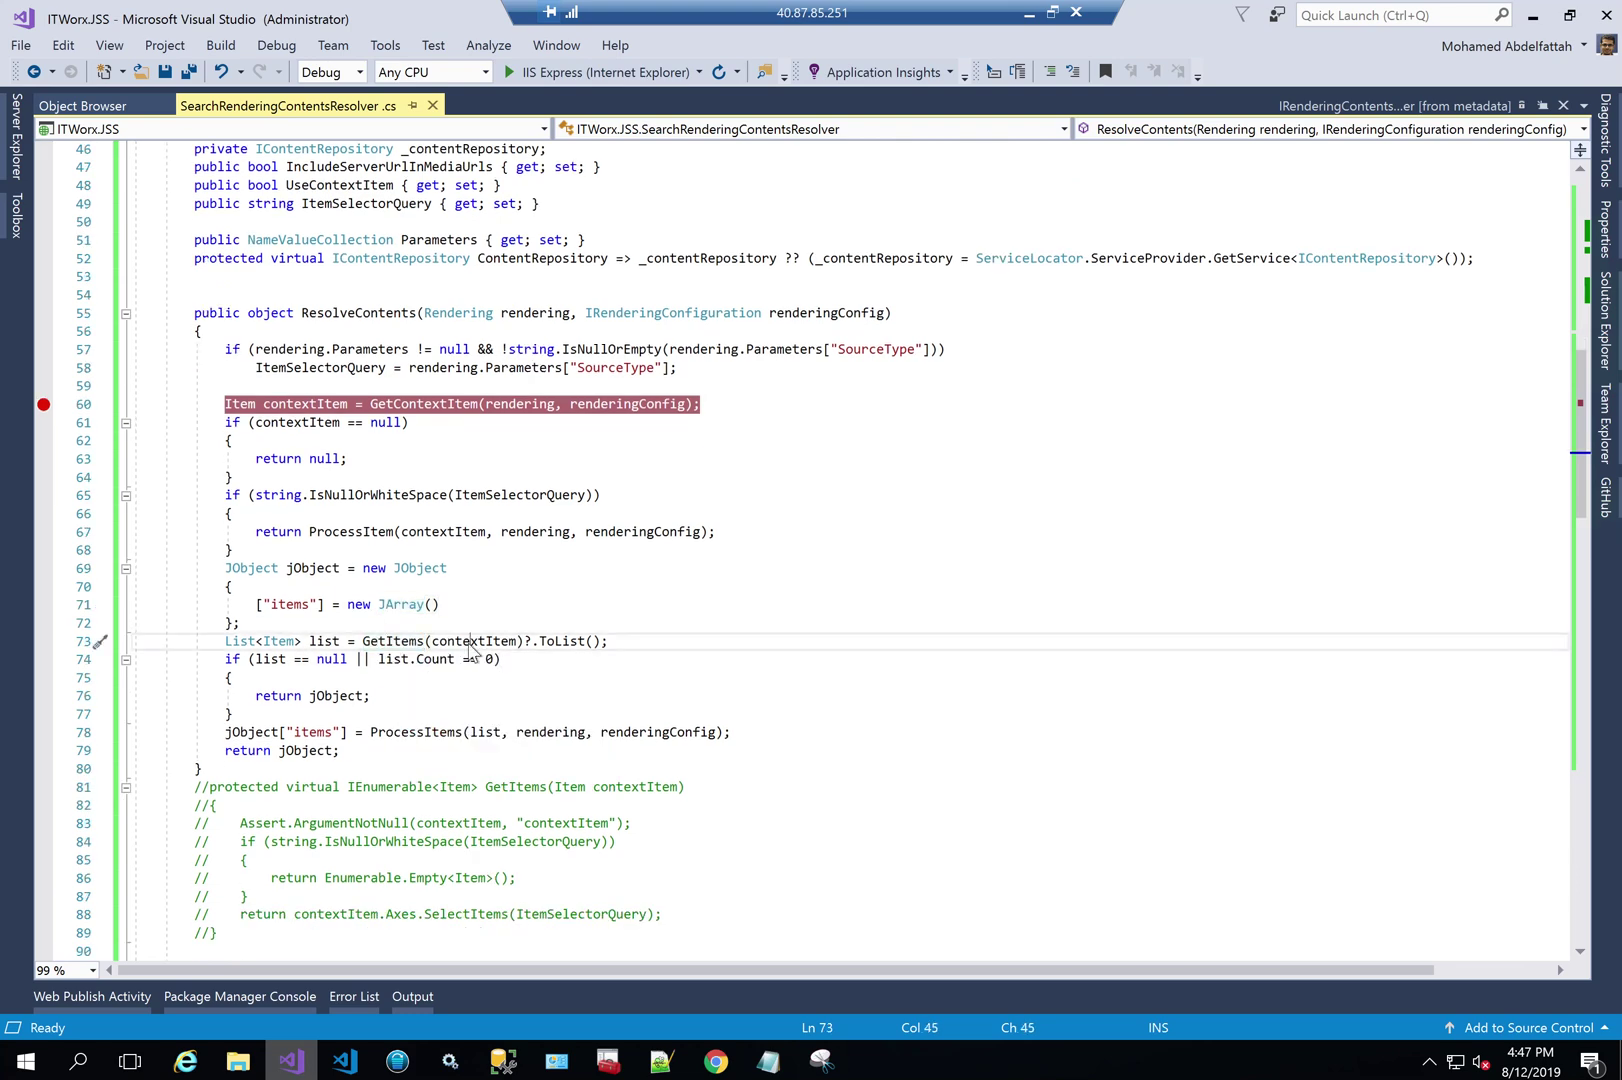
double_click(385, 645)
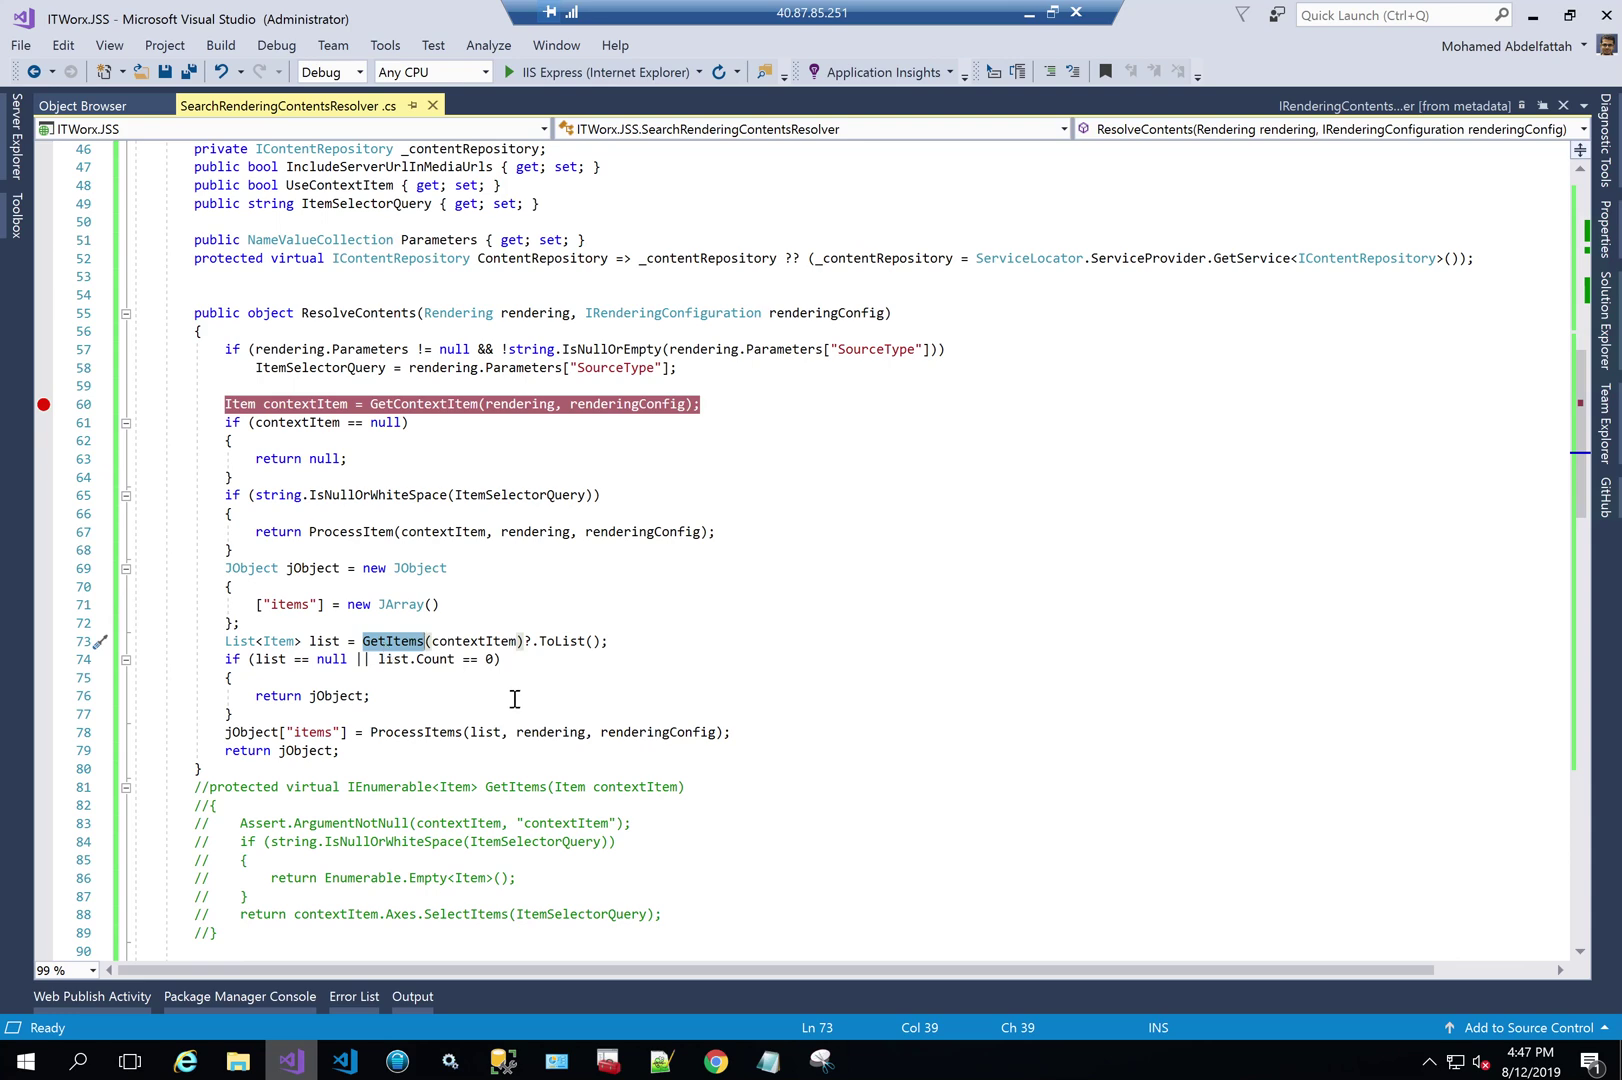
Step: Go to the GetItems definition and inspect how it checks ItemSelectorQuery, comparing with its use in ResolveContents
key("F12")
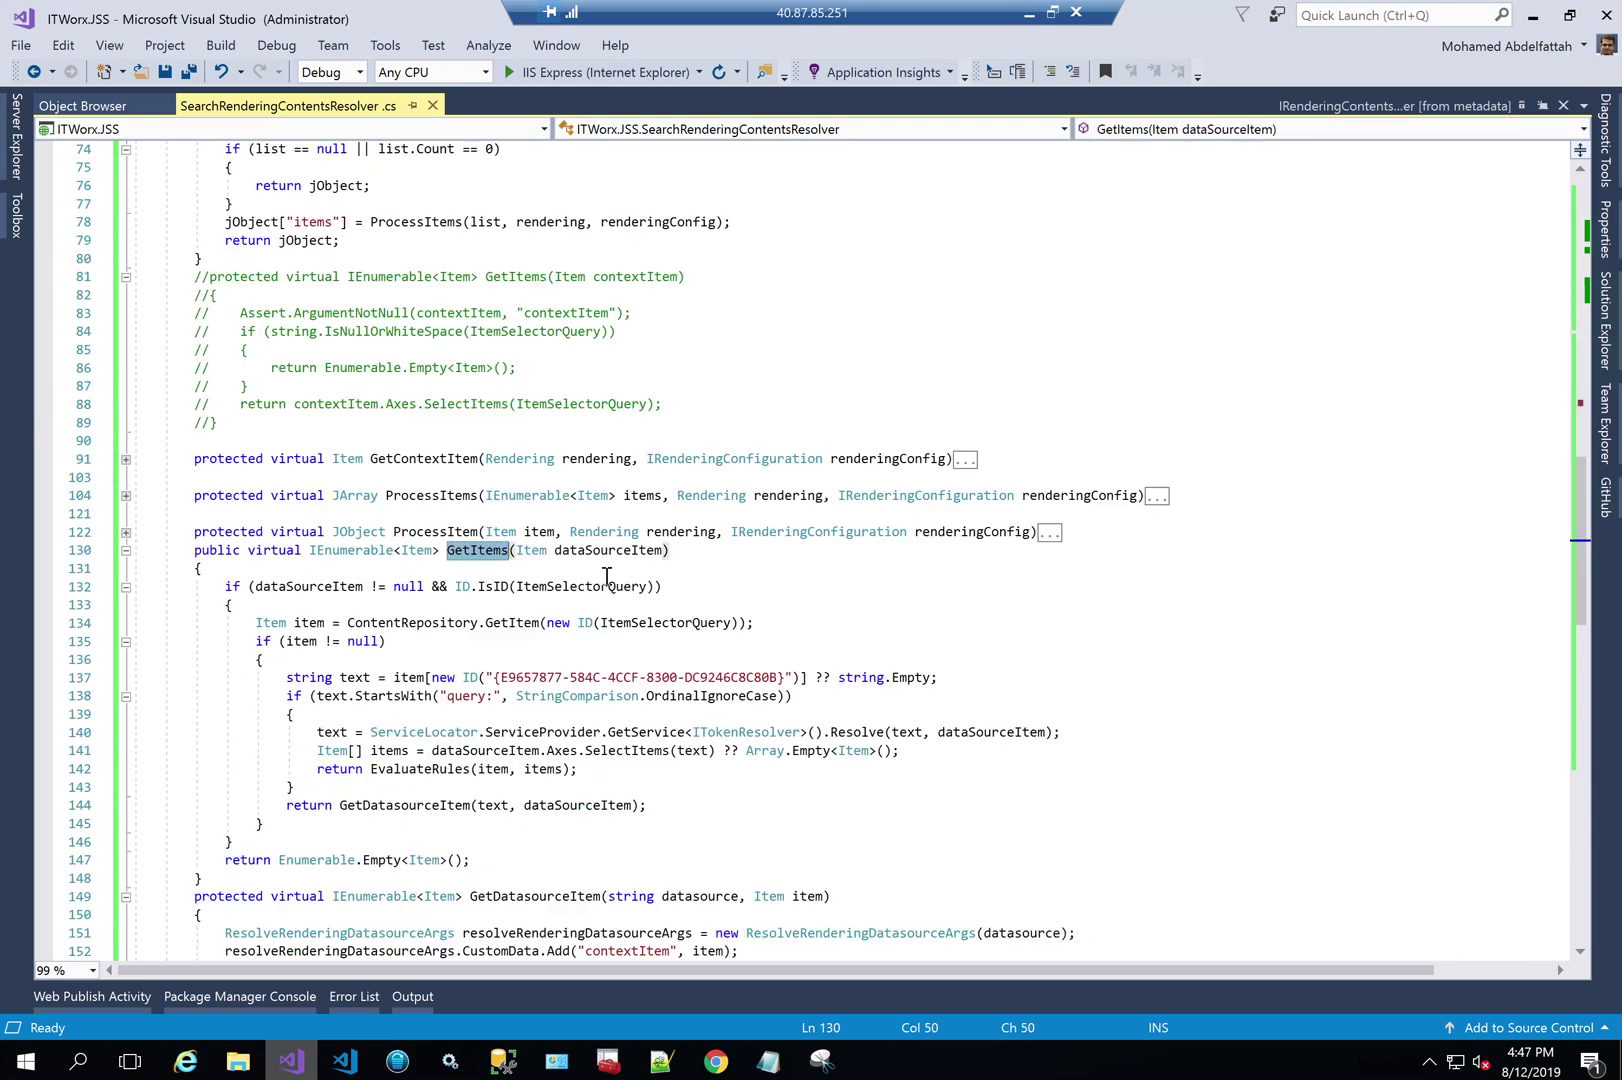
double_click(551, 586)
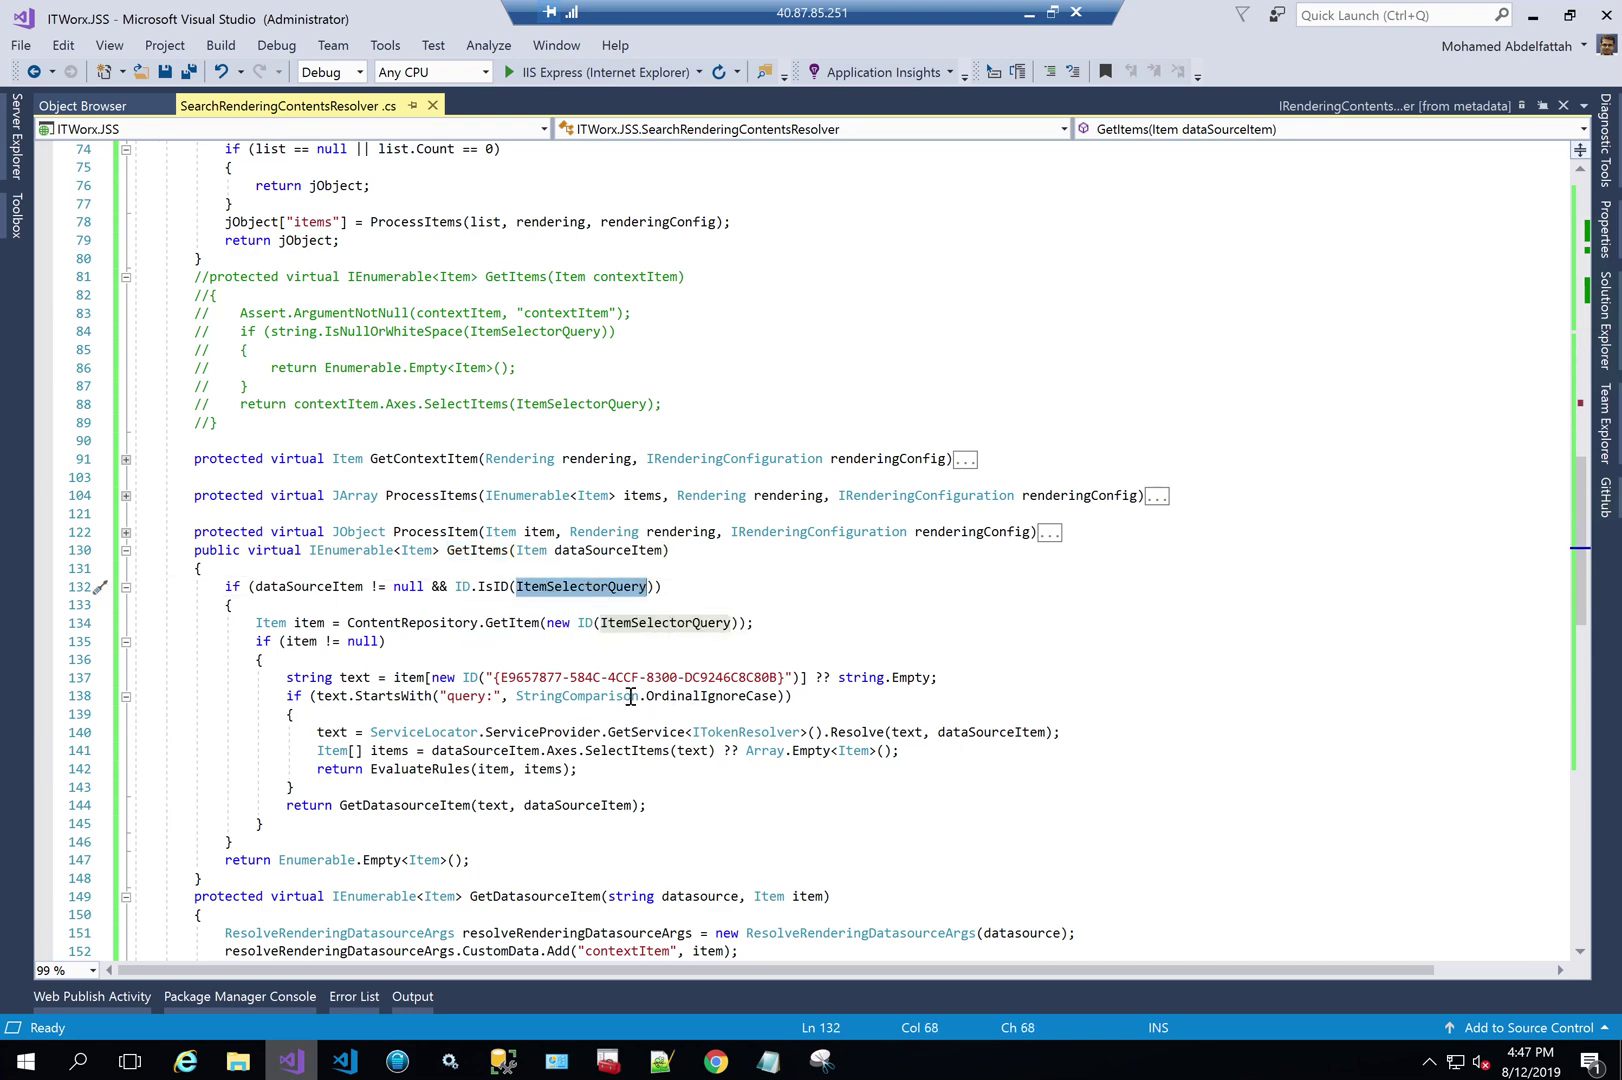
scroll(631, 696, "up", 9)
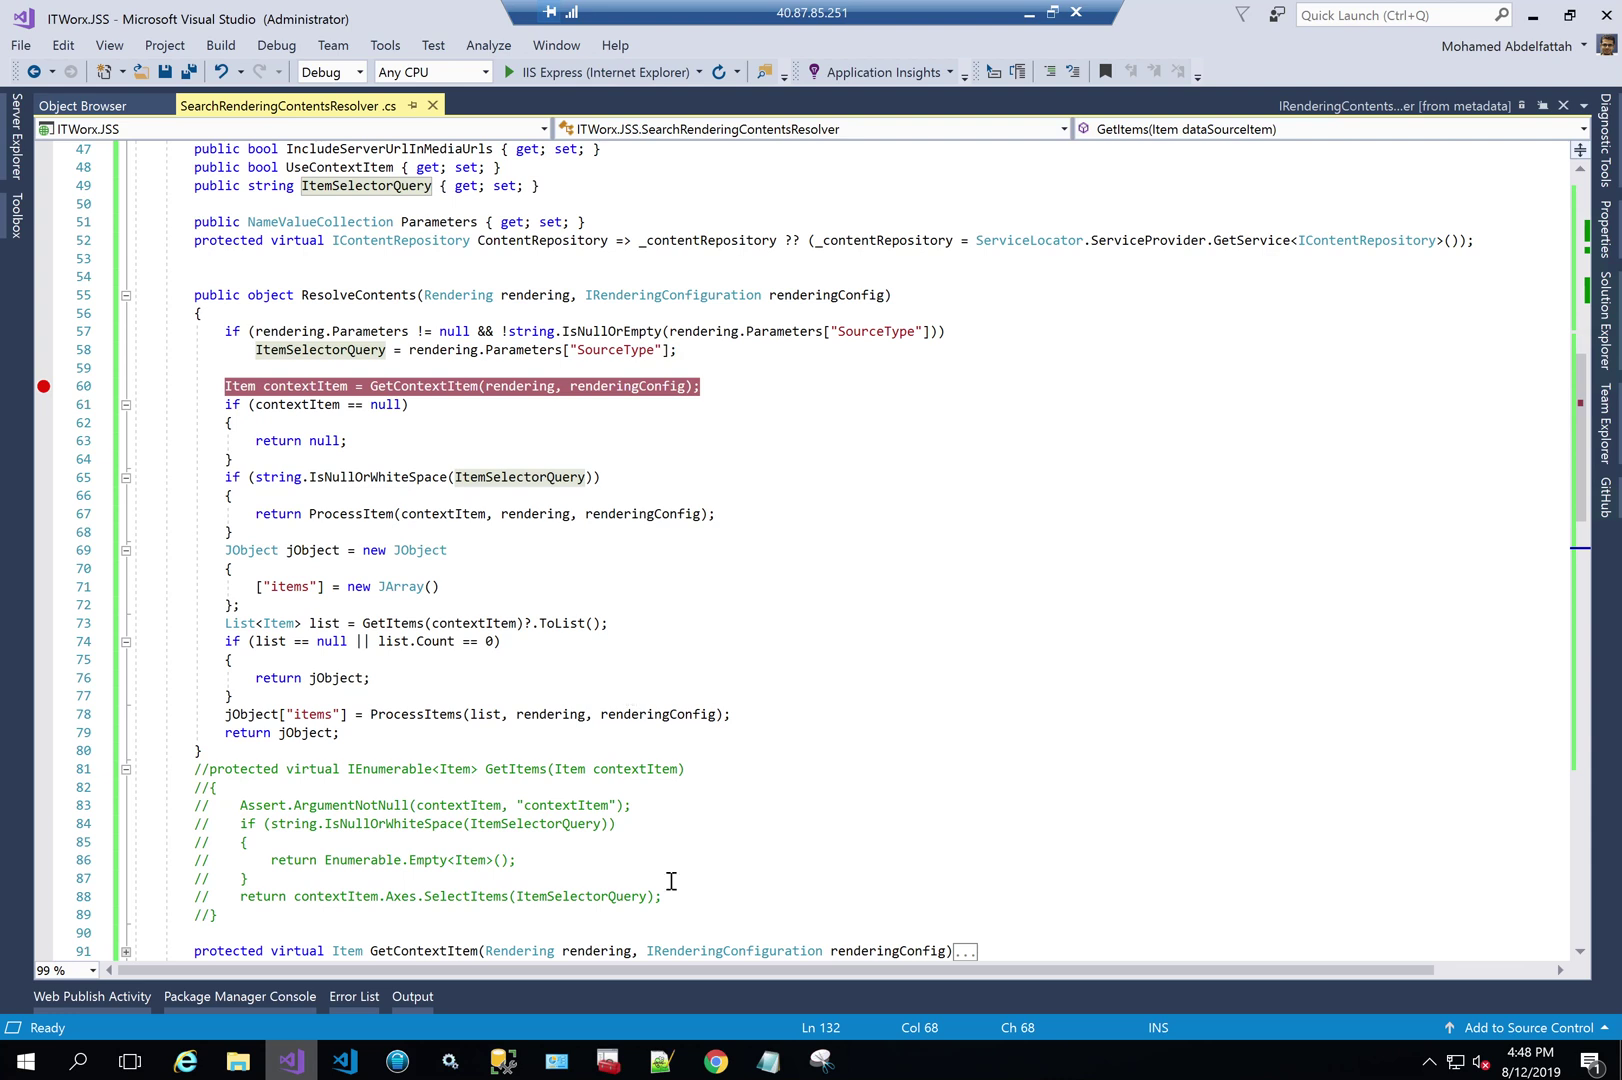
Step: Switch to the Chrome window with the Content Editor and show the training page containing the Event Listing Component in Experience Editor
mouse_move(714, 1062)
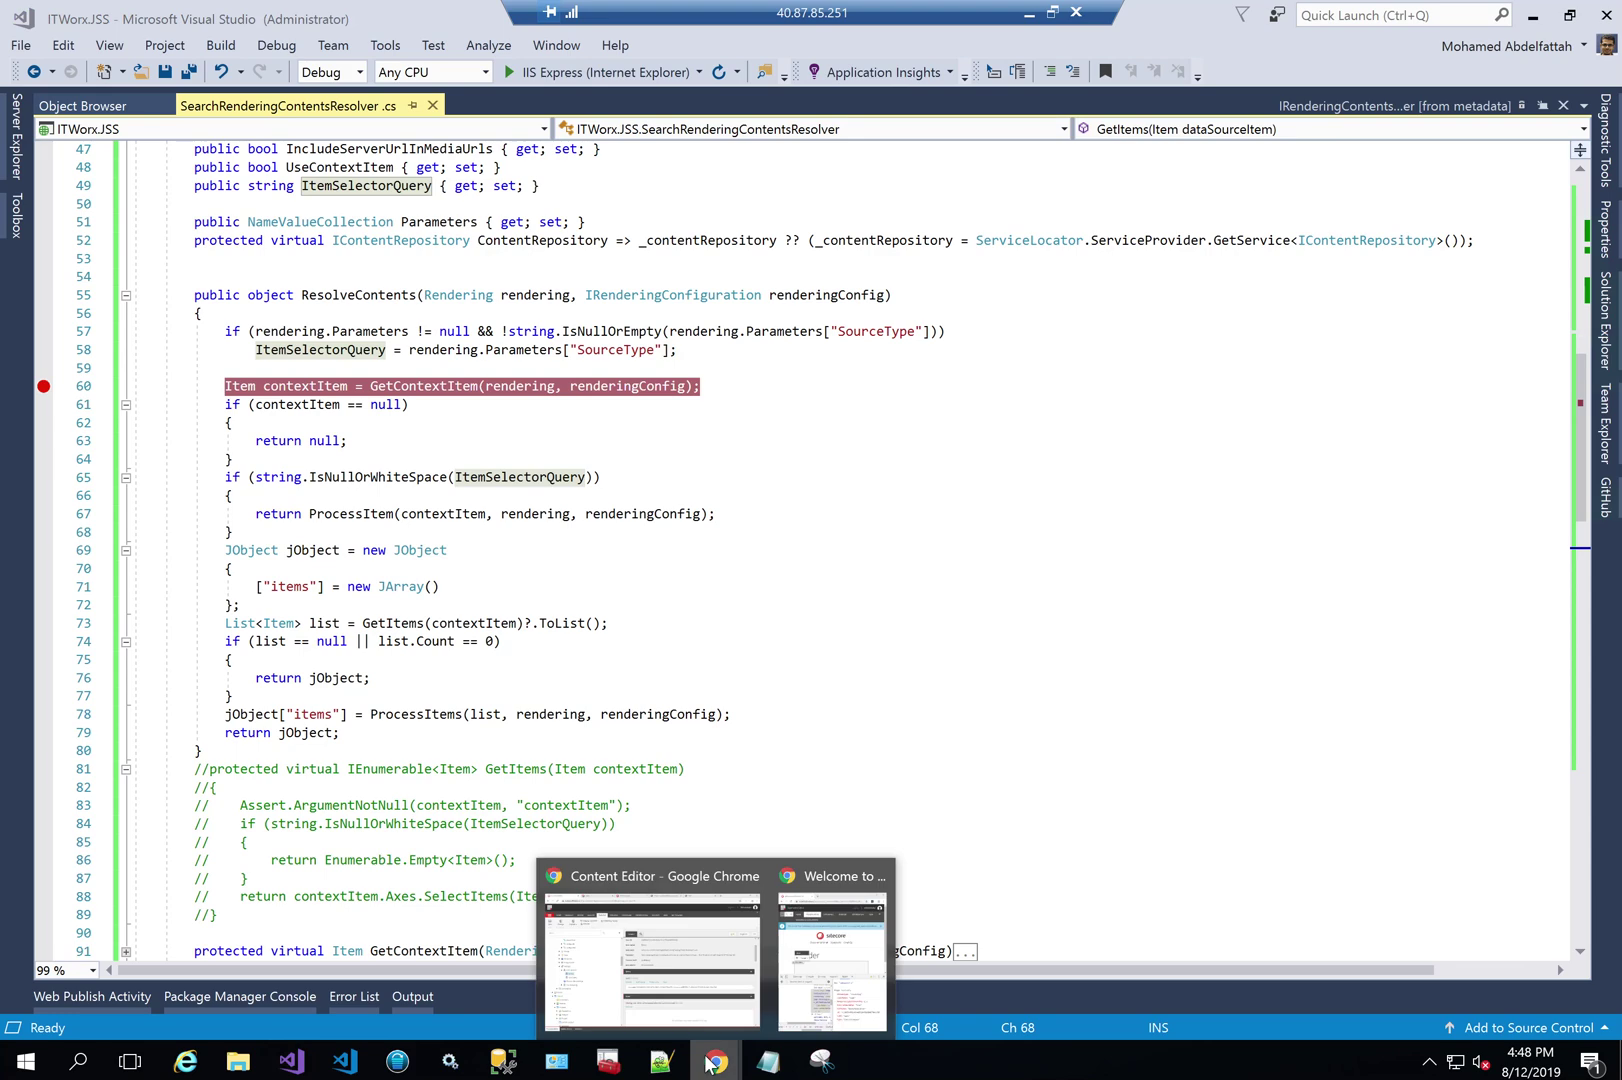
left_click(817, 945)
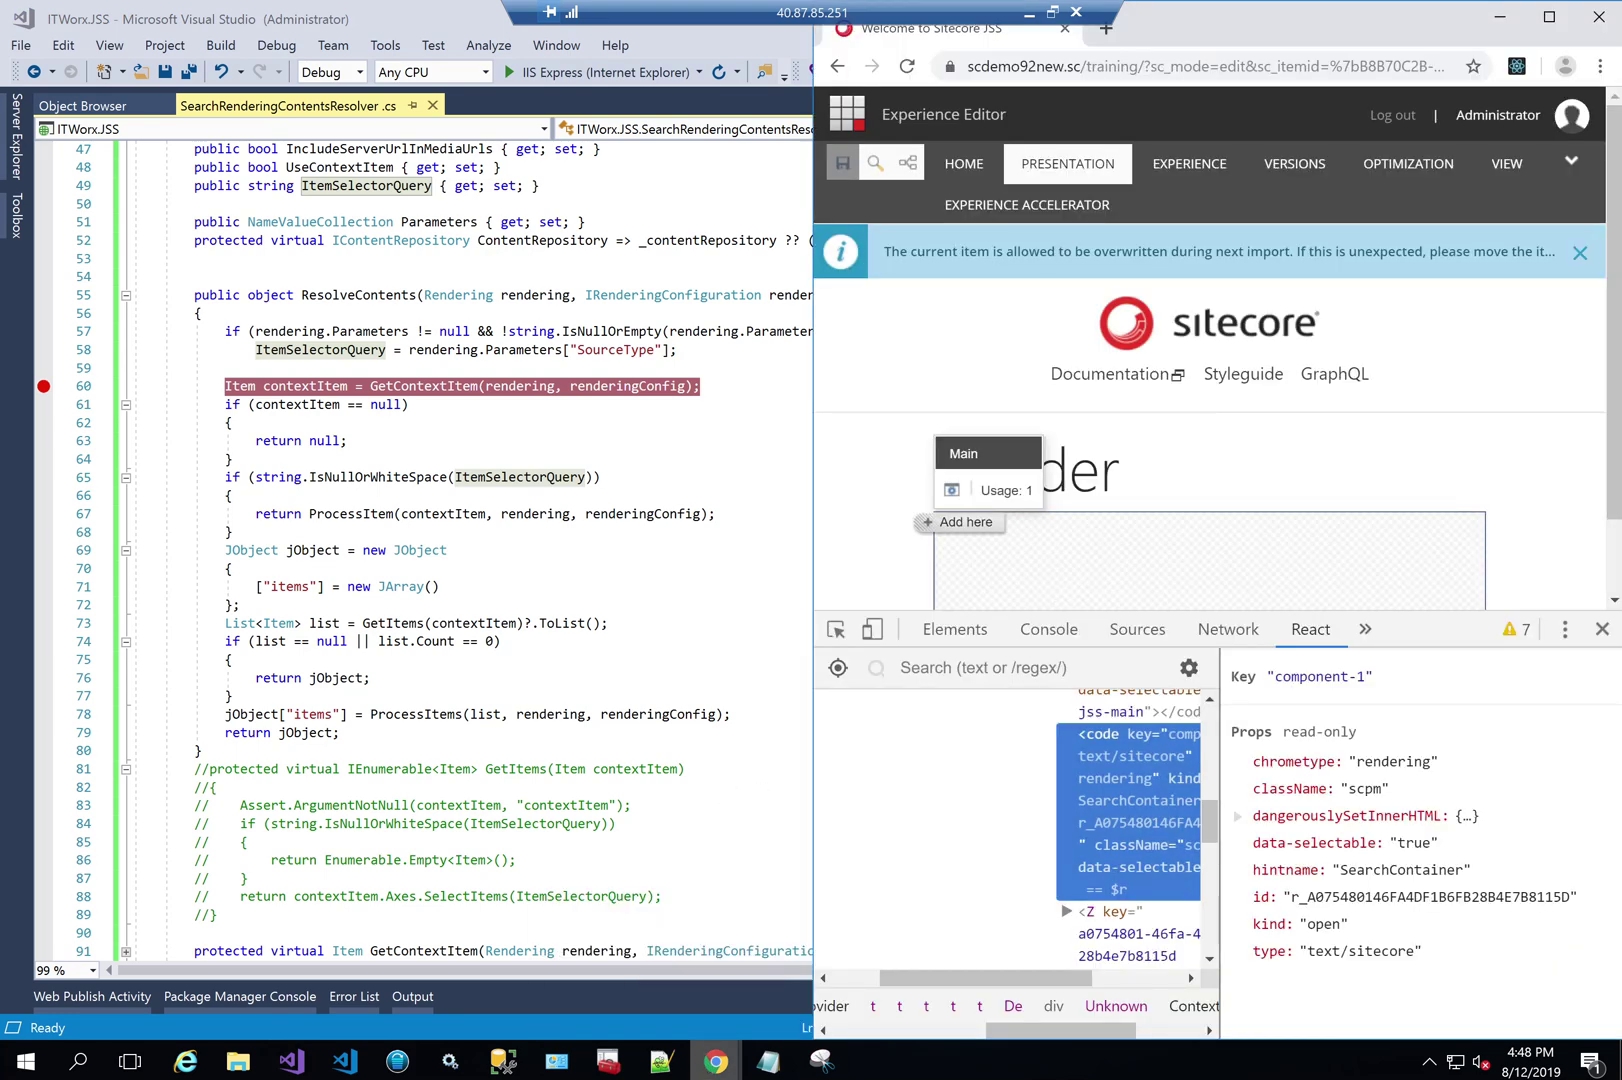
mouse_move(714, 1062)
left_click(622, 910)
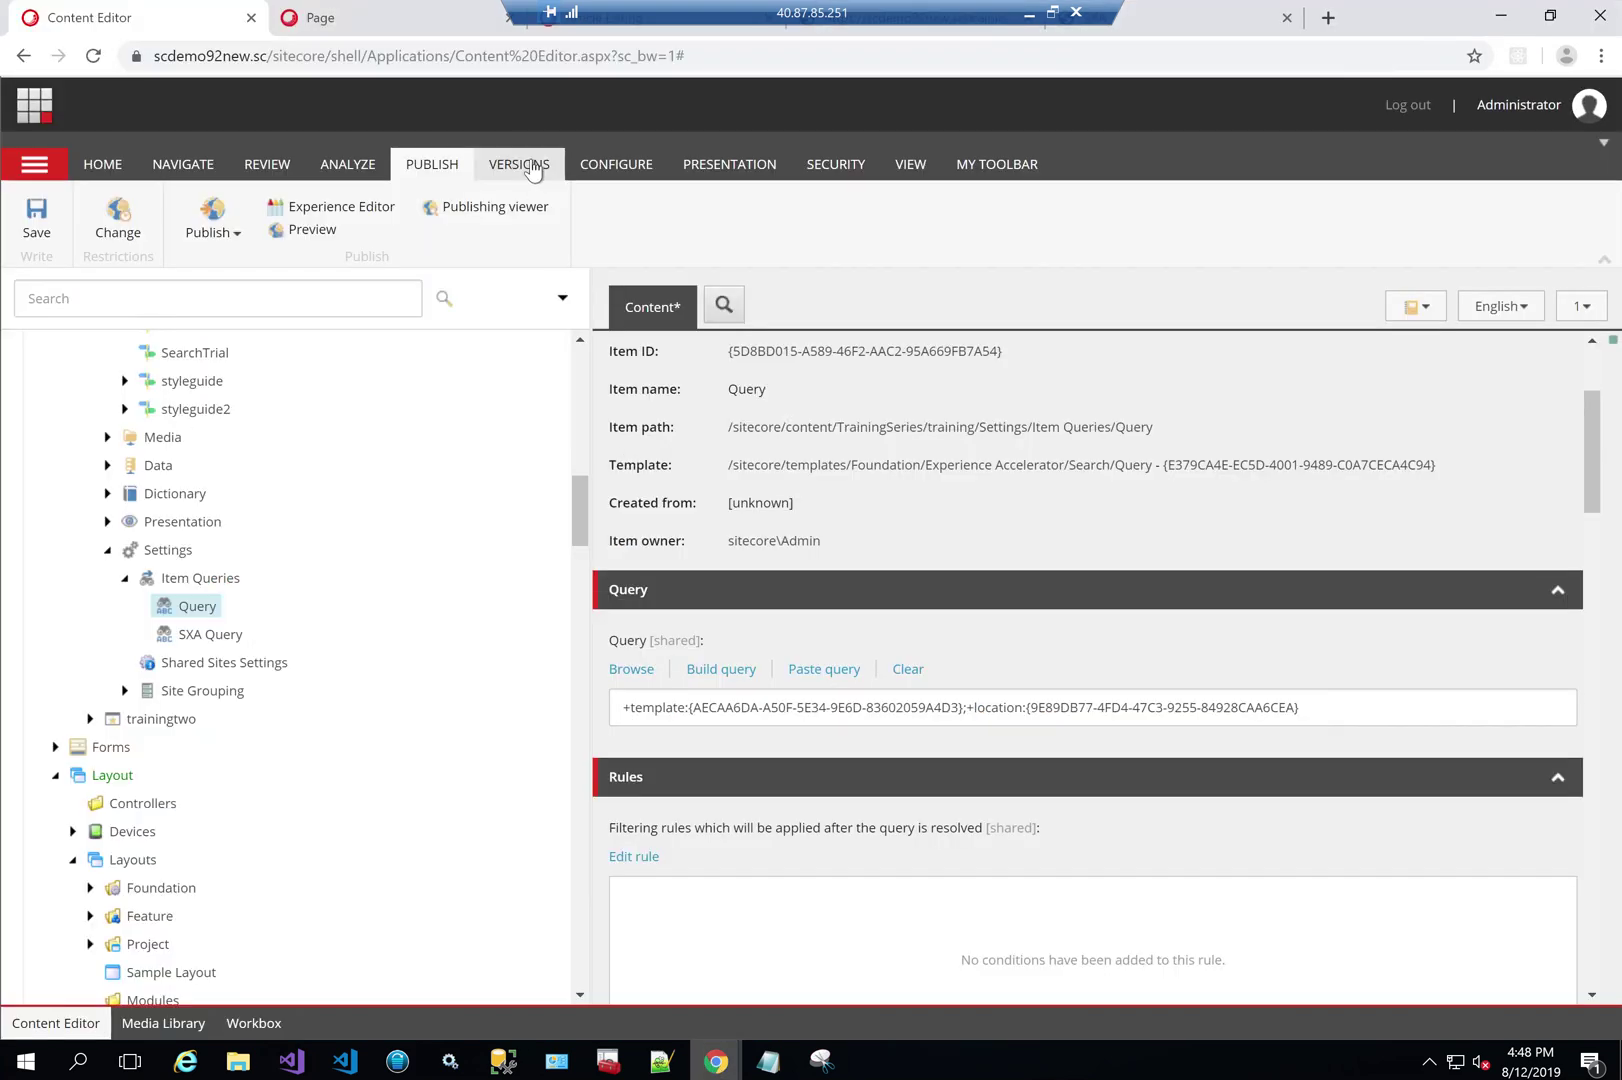
left_click(420, 18)
left_click_drag(724, 10, 943, 28)
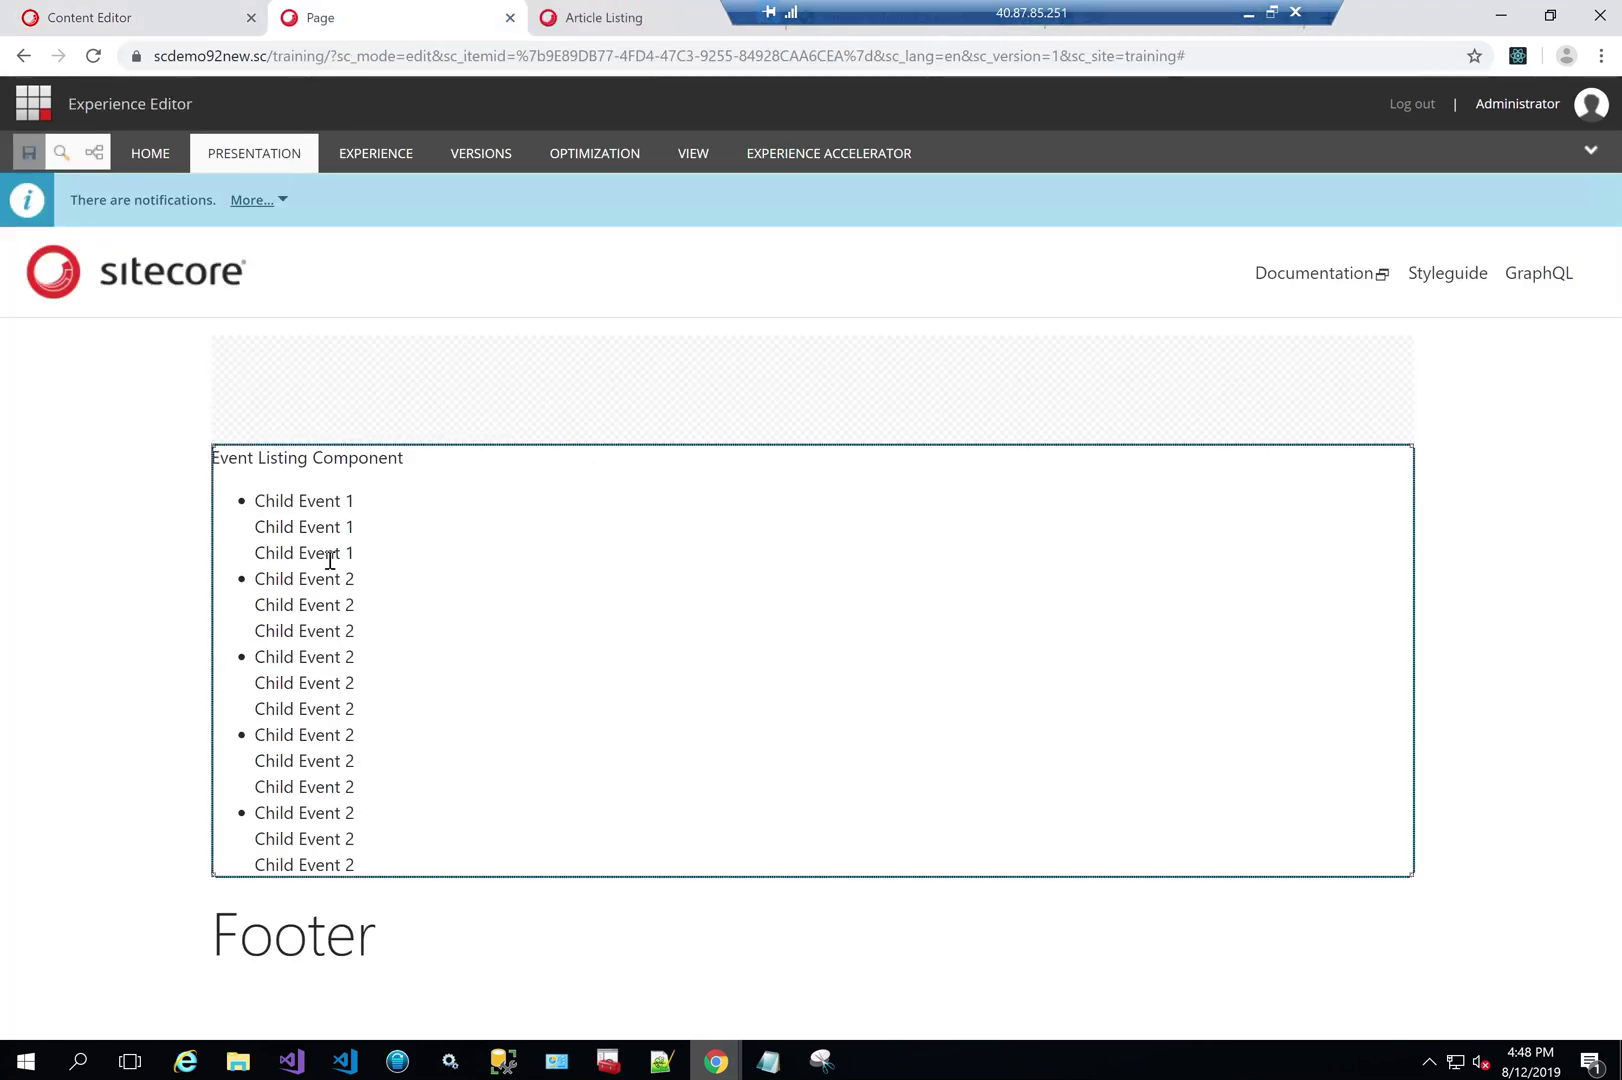
Step: Set the SourceType of the EventListingComponent to Children in its control properties and save the page
left_click(468, 474)
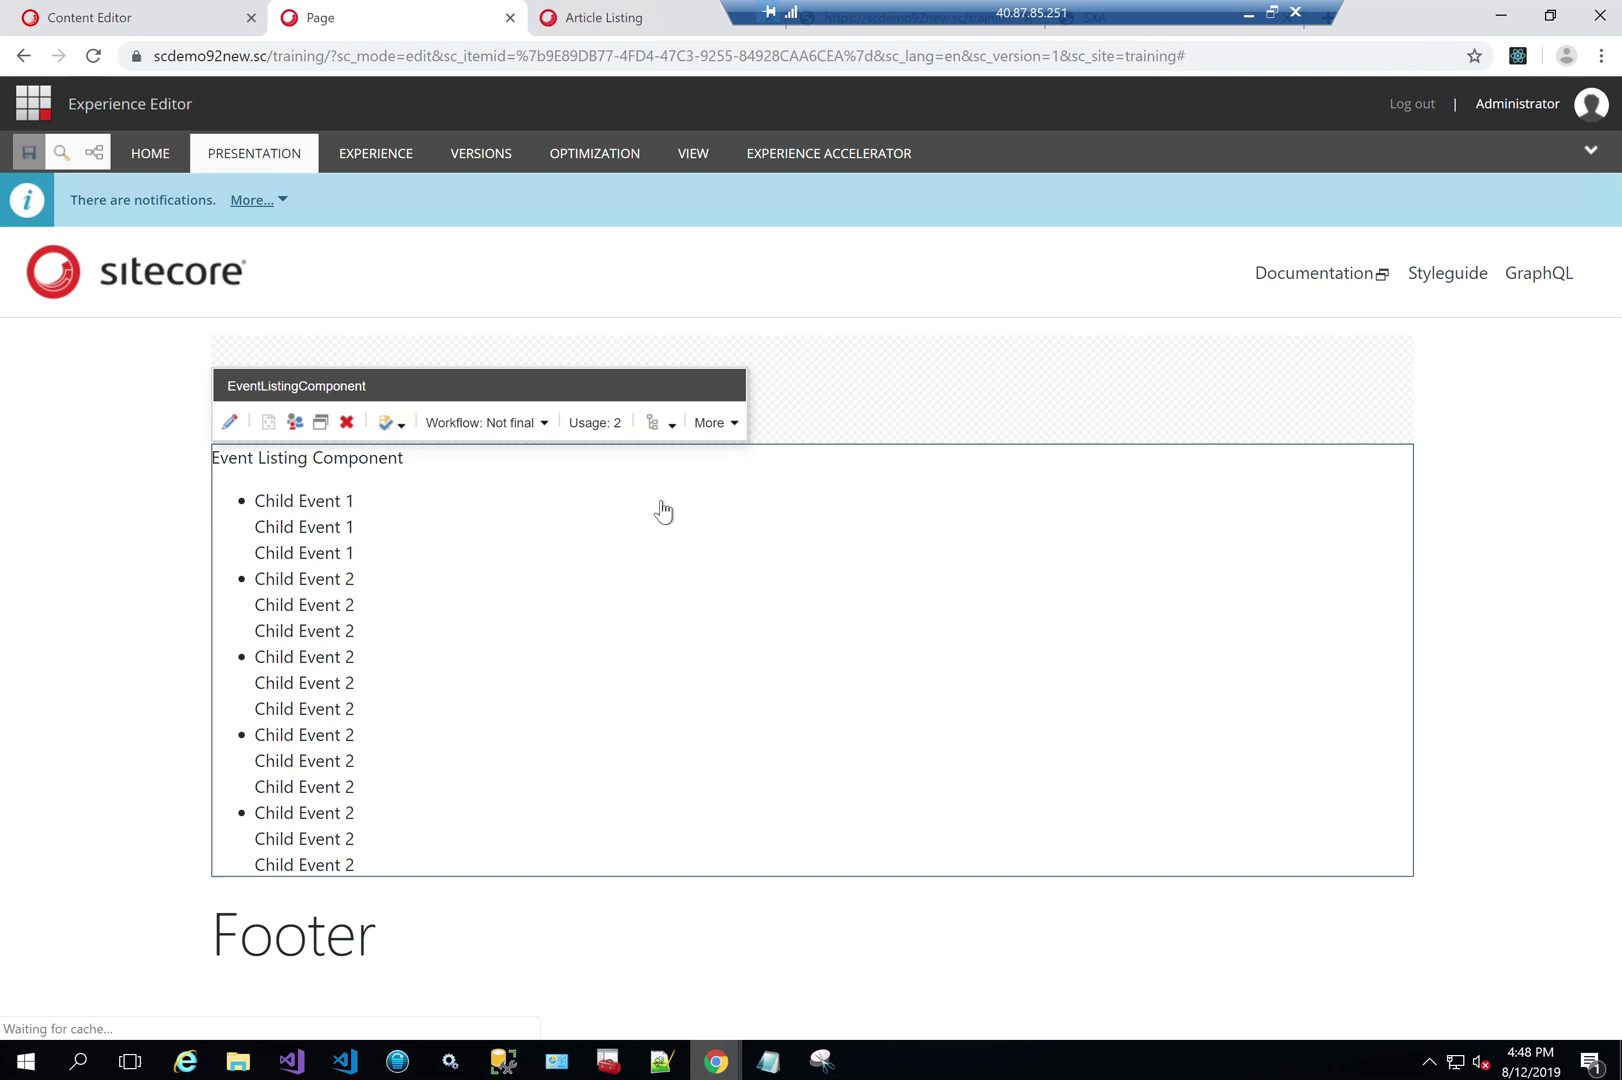
left_click(712, 424)
left_click(767, 501)
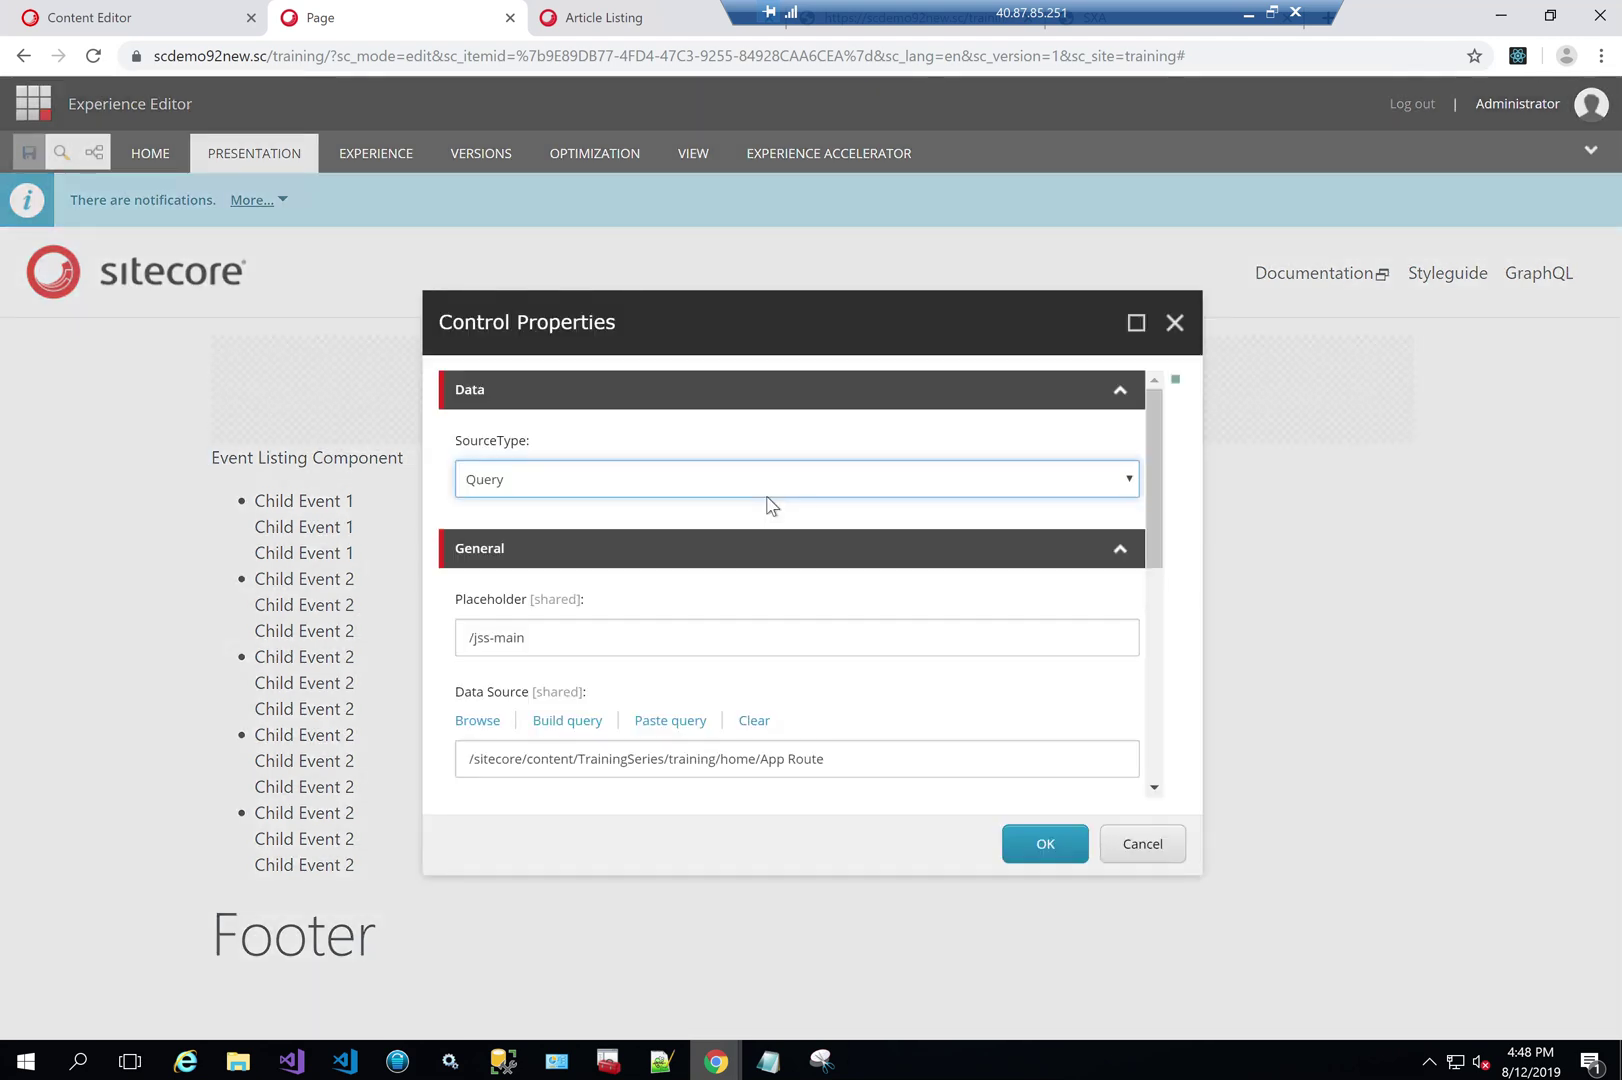
left_click(735, 486)
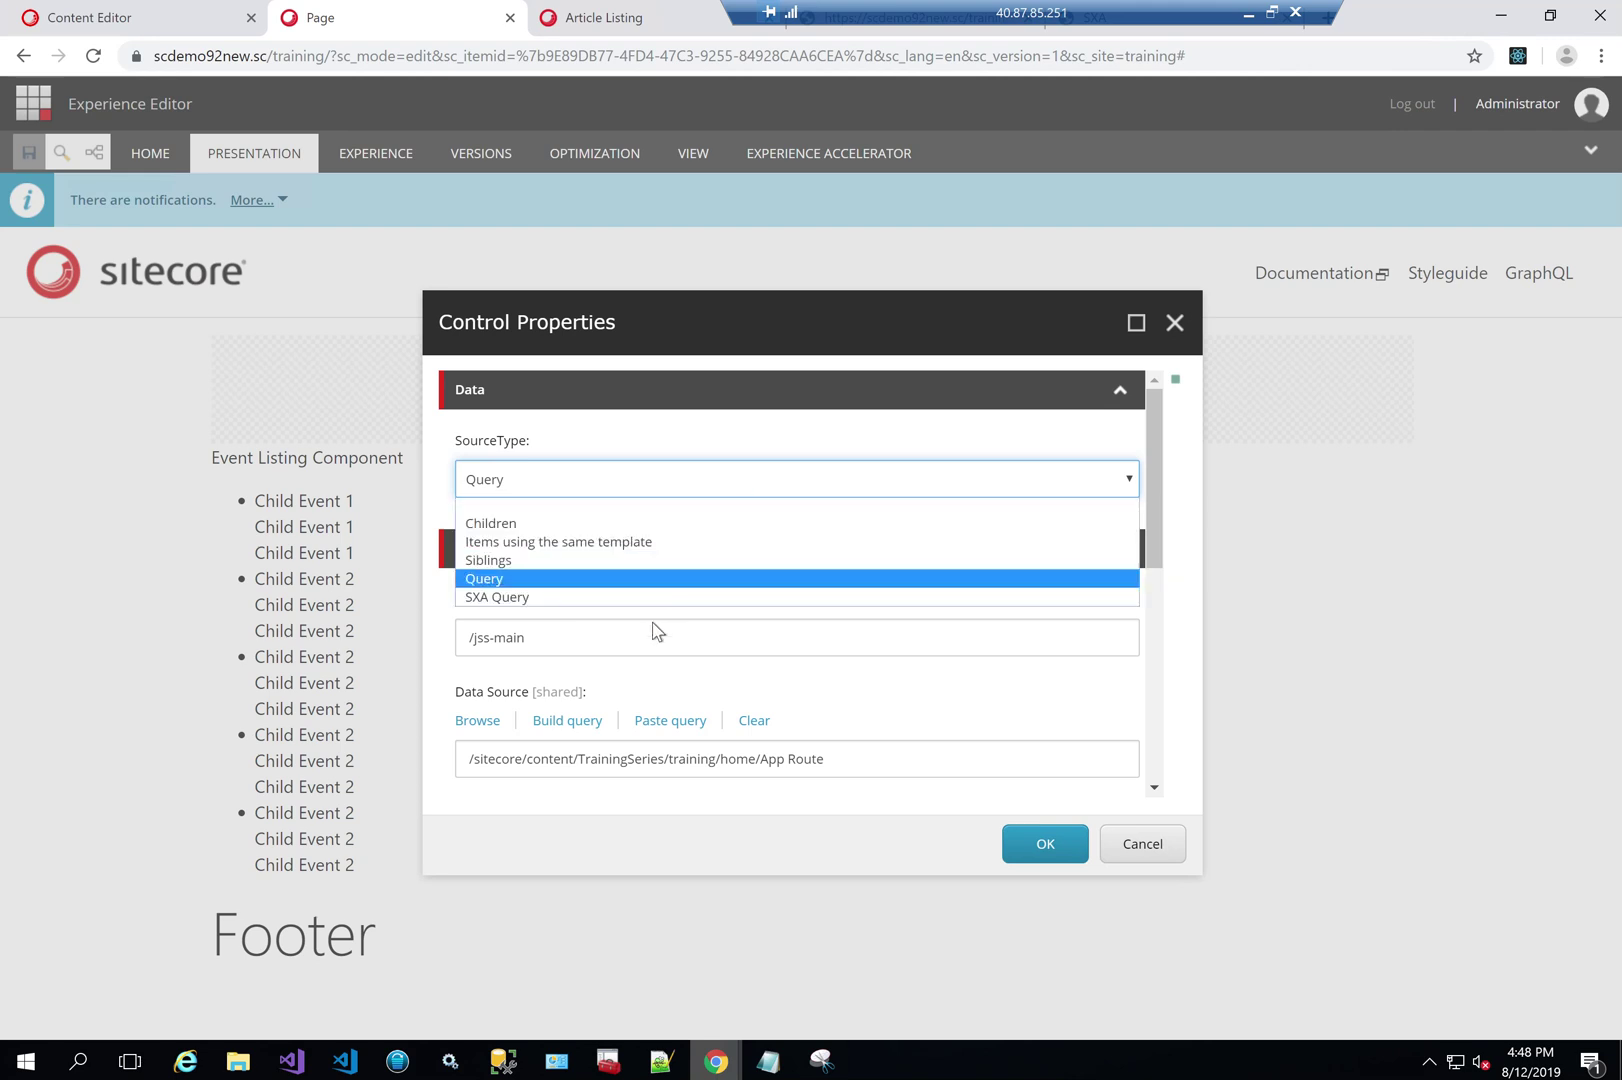
left_click(655, 522)
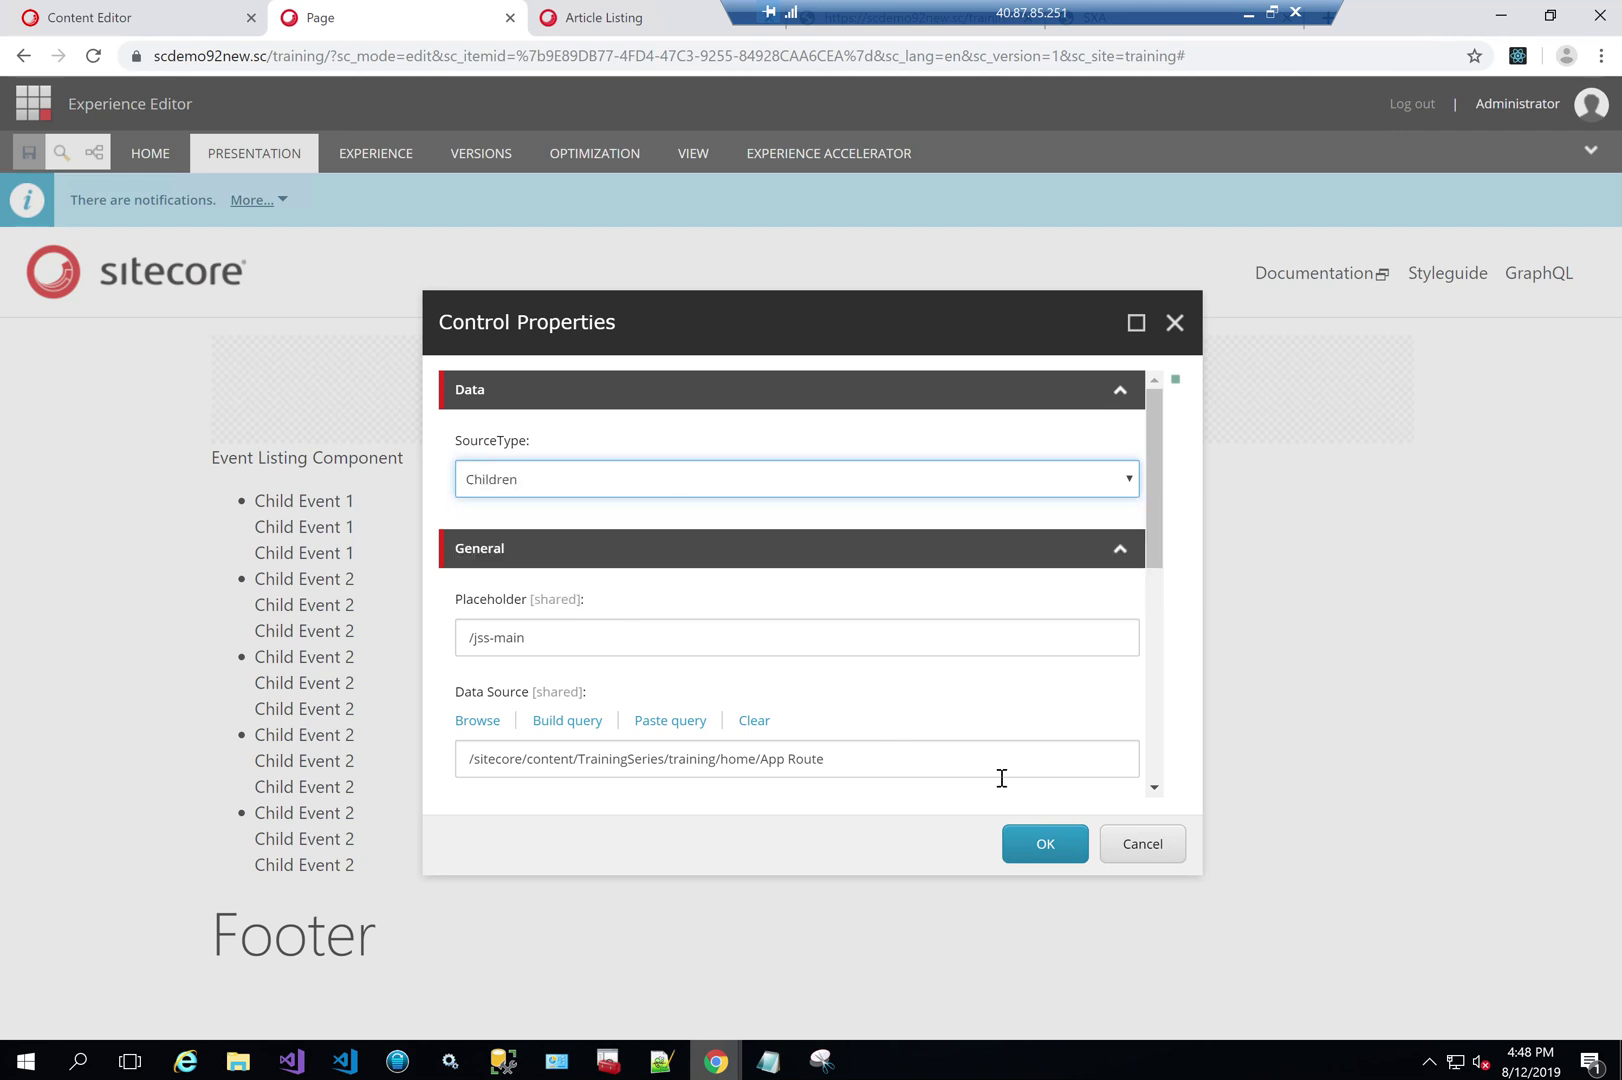
left_click(1037, 845)
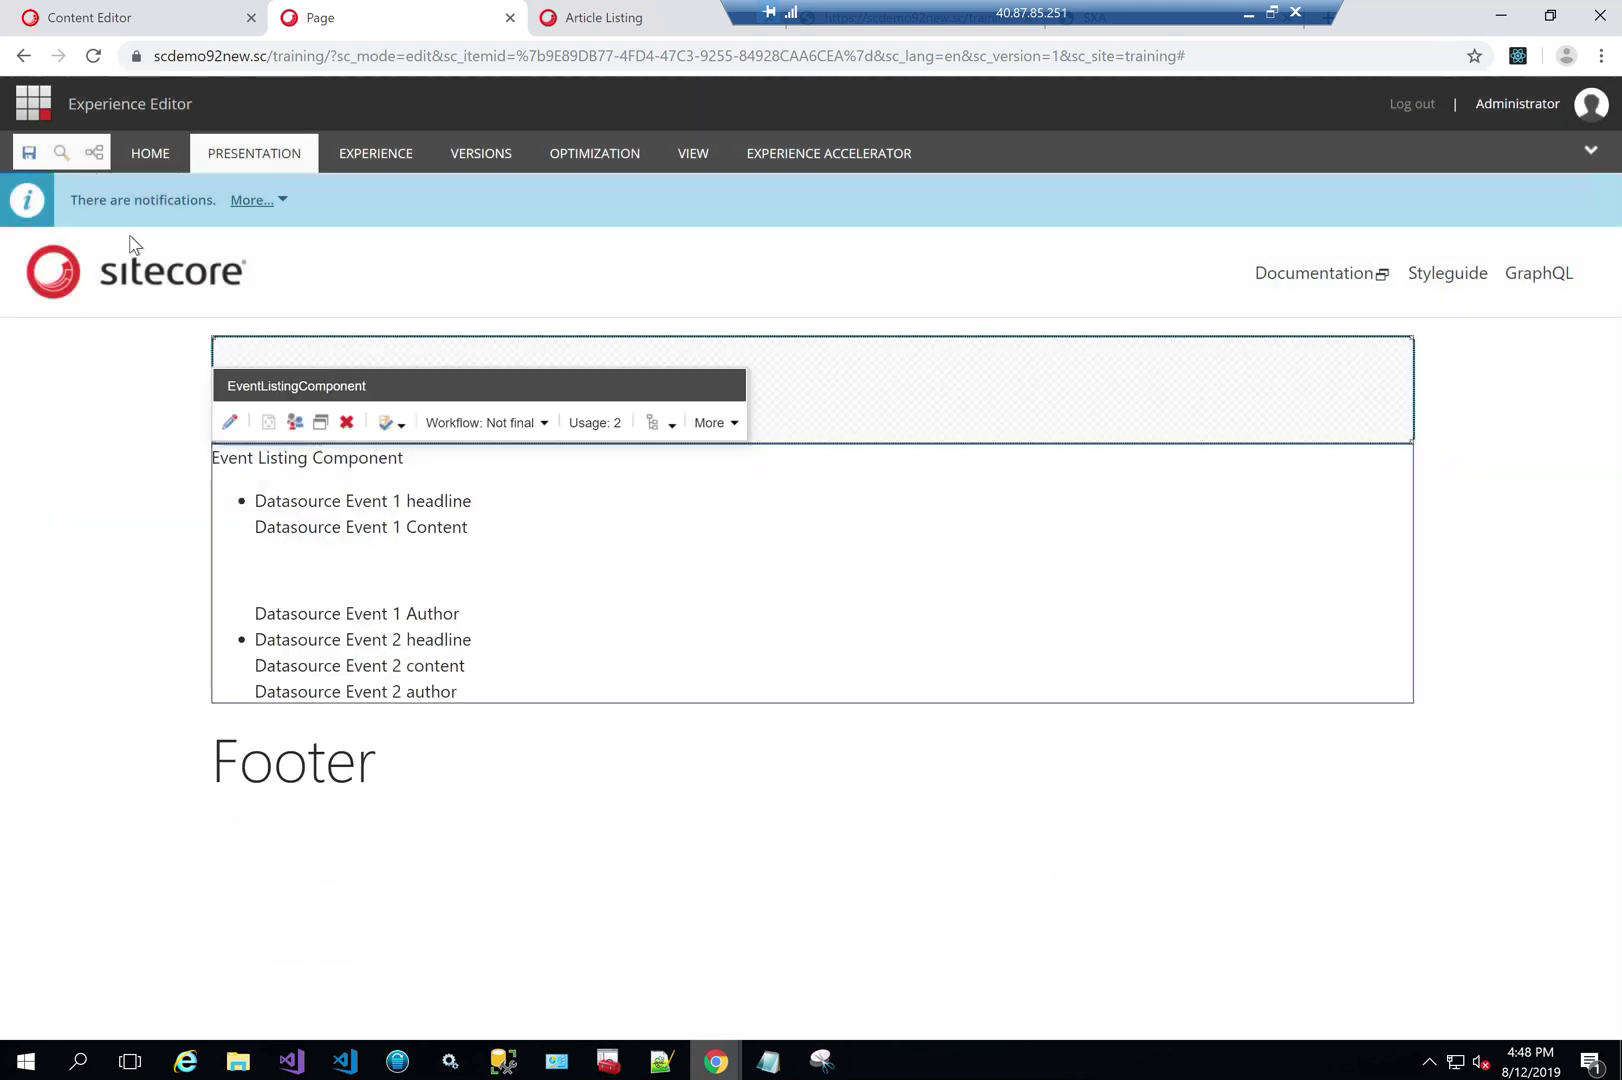
left_click(30, 155)
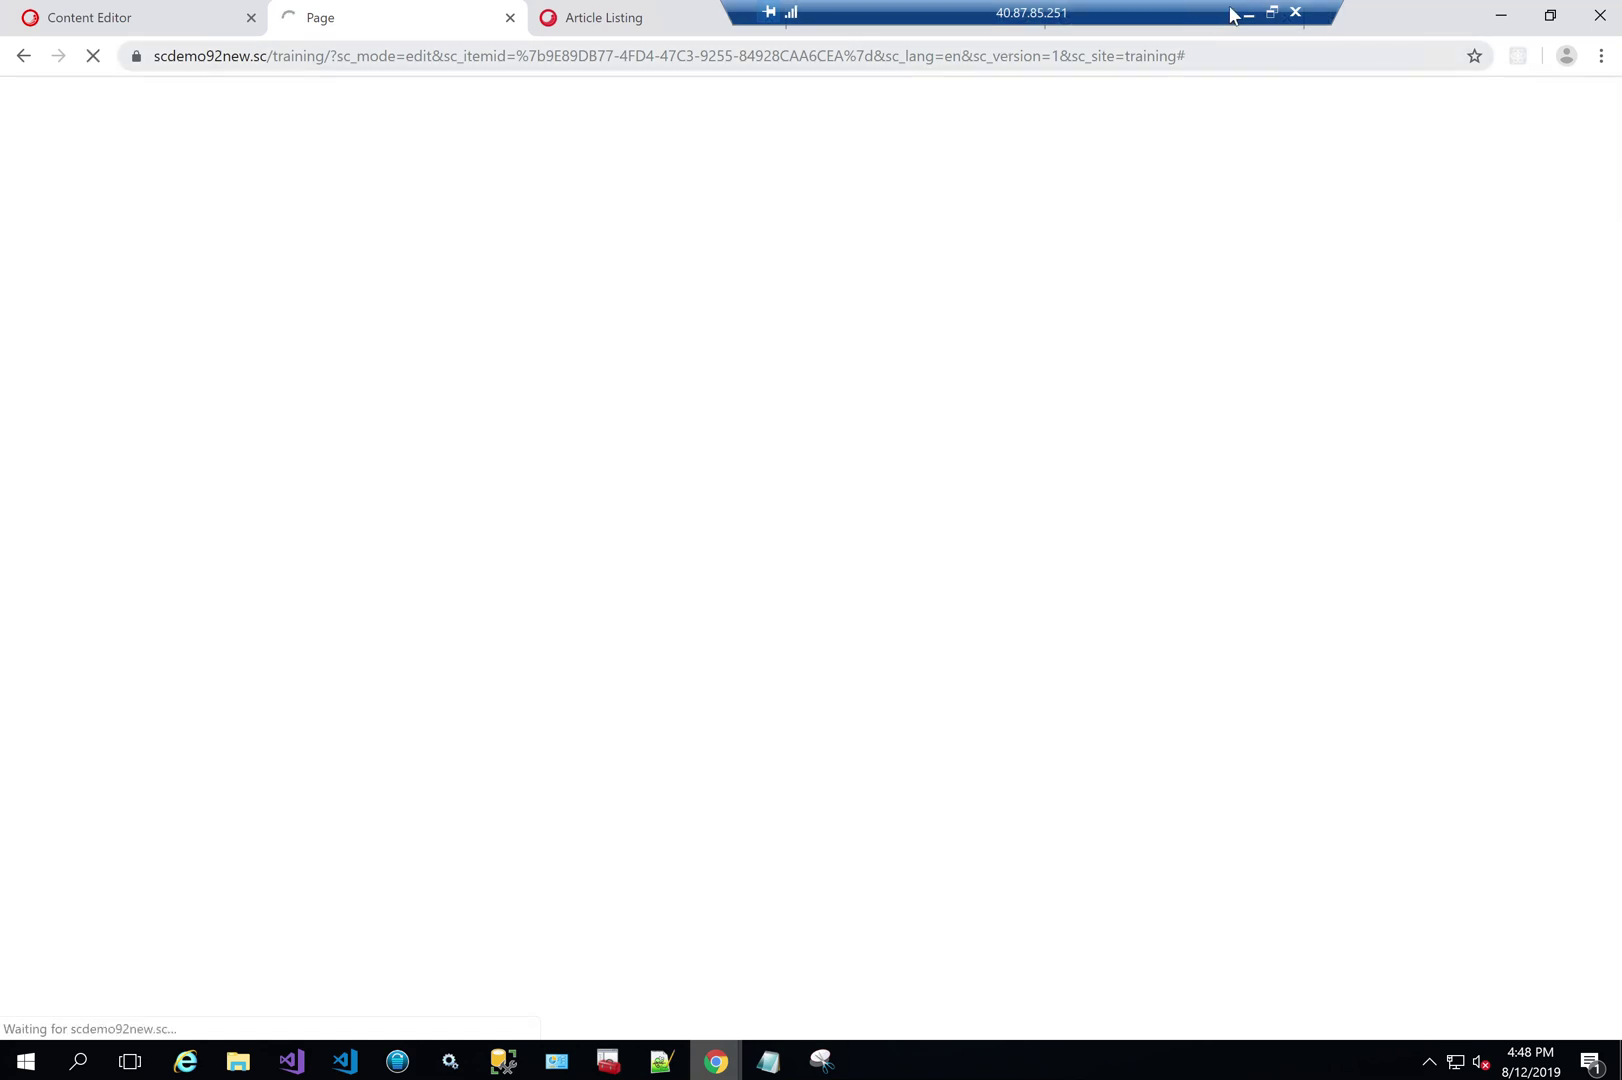